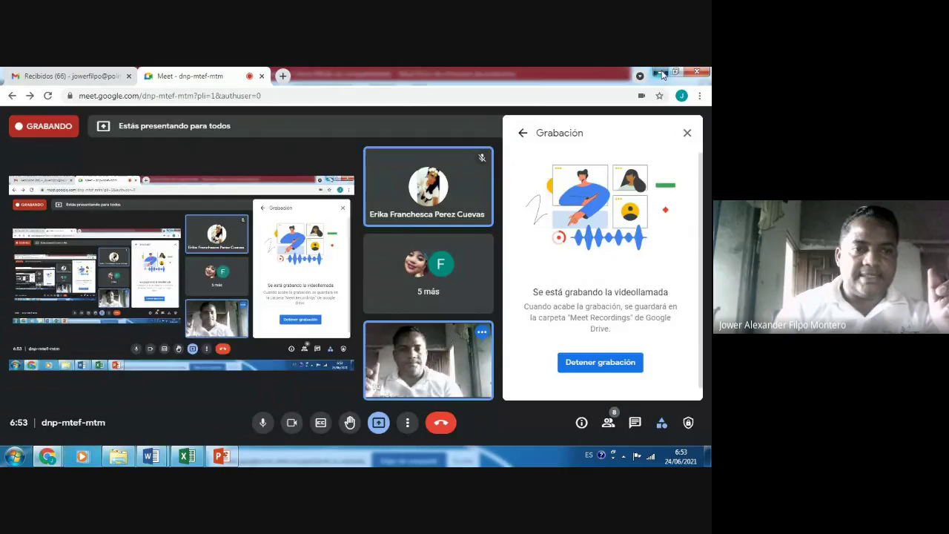
- Minimize the meeting window and open a new blank workbook in Excel 2013
left_click(661, 74)
left_click(15, 456)
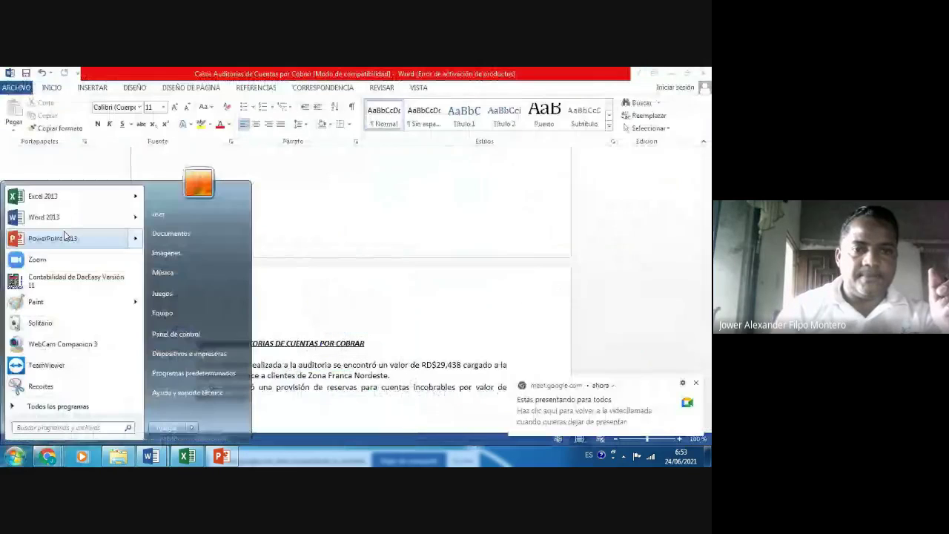
left_click(58, 199)
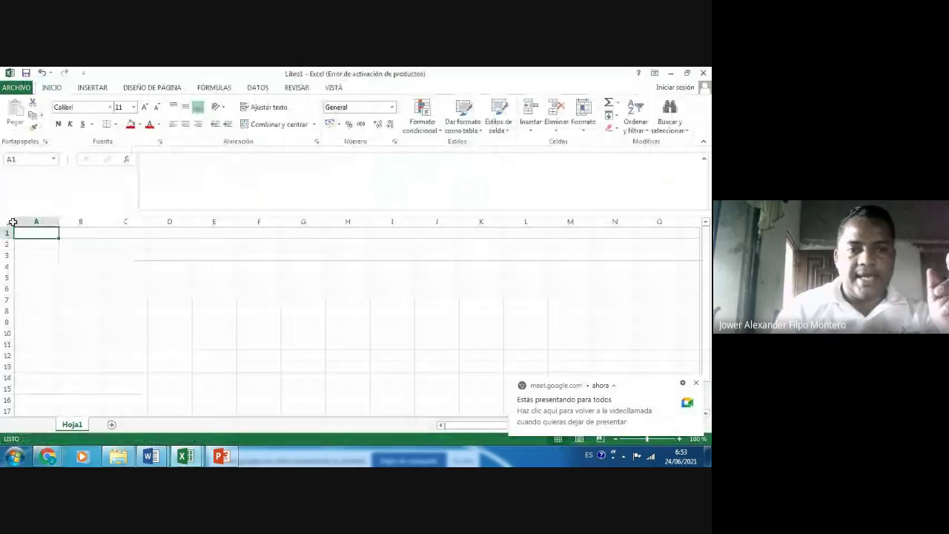
- Increase the font size of the entire worksheet to 16
left_click(13, 221)
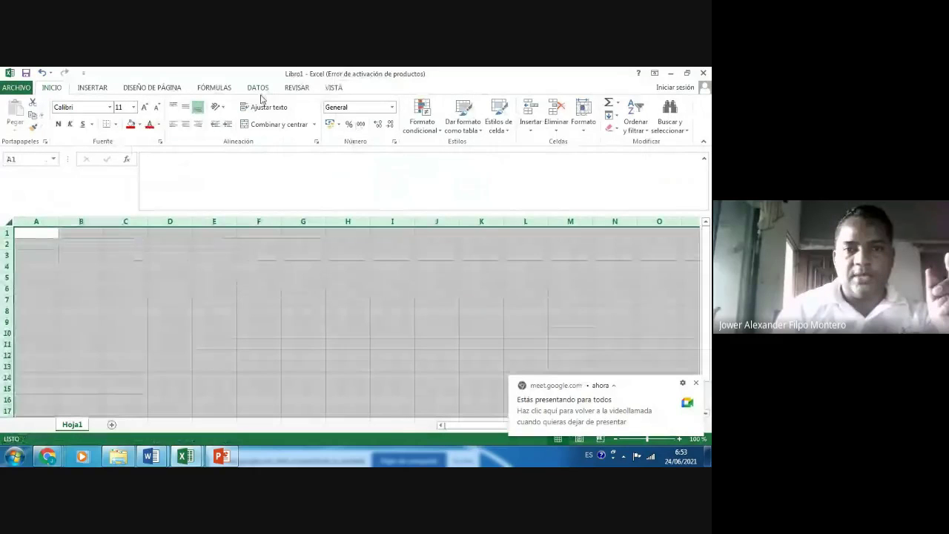
left_click(146, 109)
left_click(146, 109)
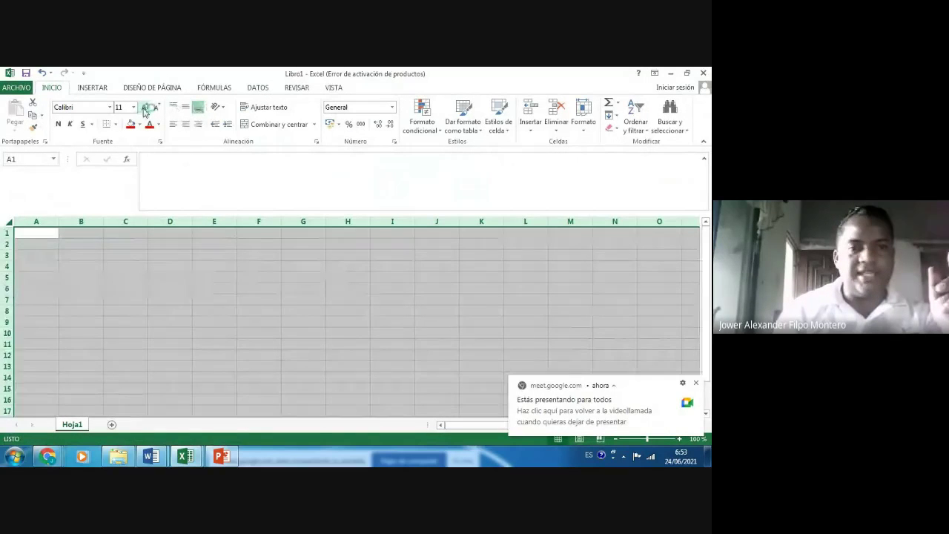
left_click(146, 110)
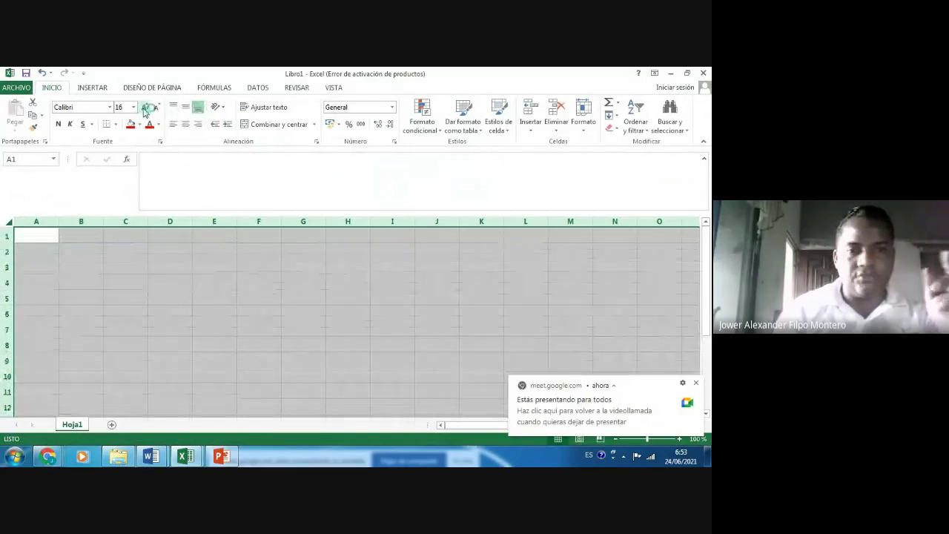
- Enter the numbers 1, 2 and 3 down column C in cells C2 to C4
left_click(124, 261)
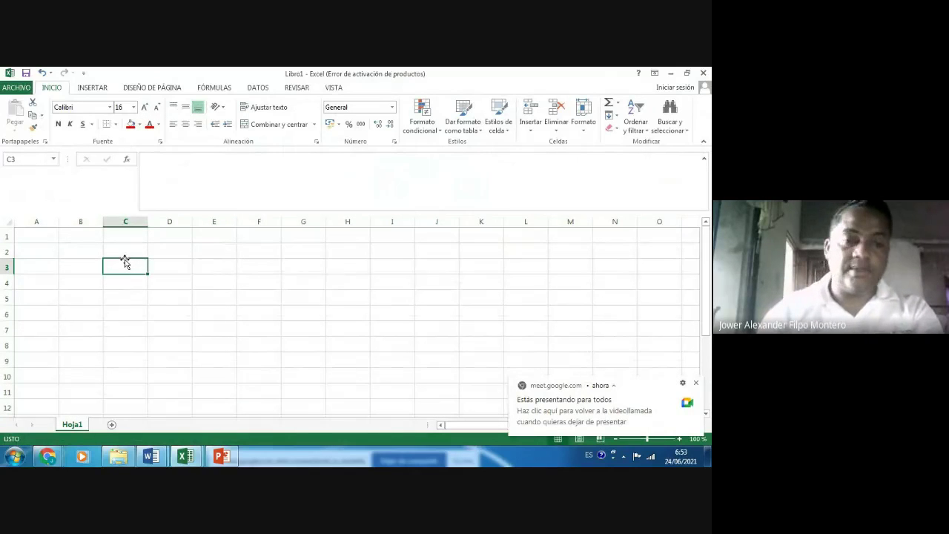
key("Up")
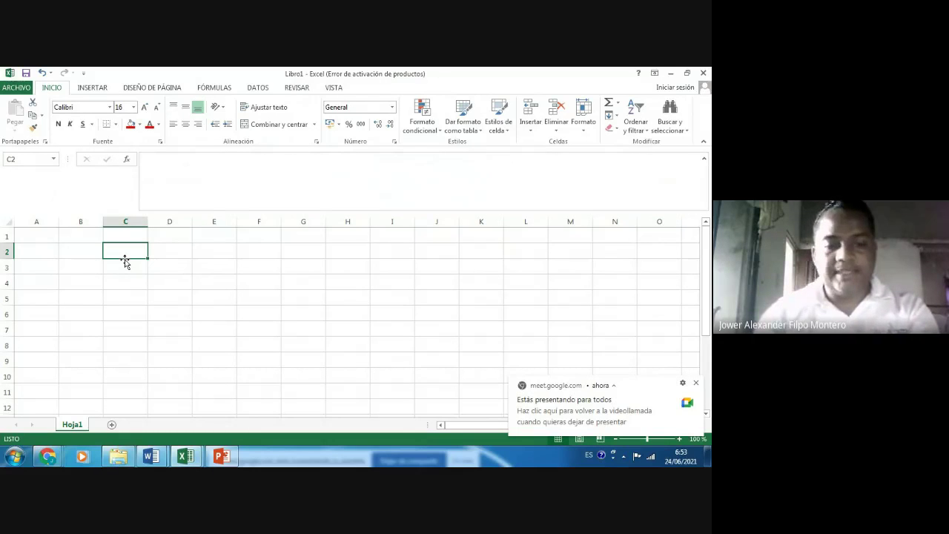
double_click(124, 258)
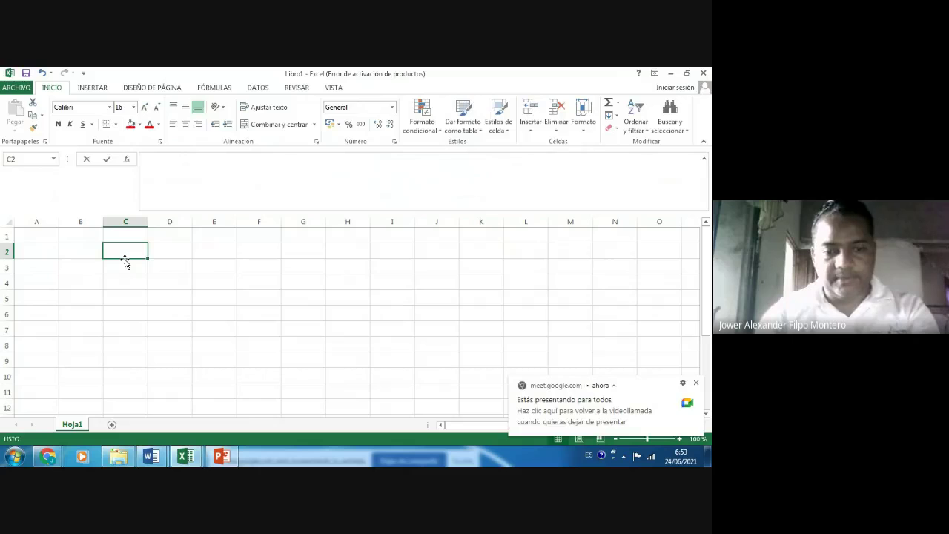
type("1")
key("Return")
type("2")
key("Return")
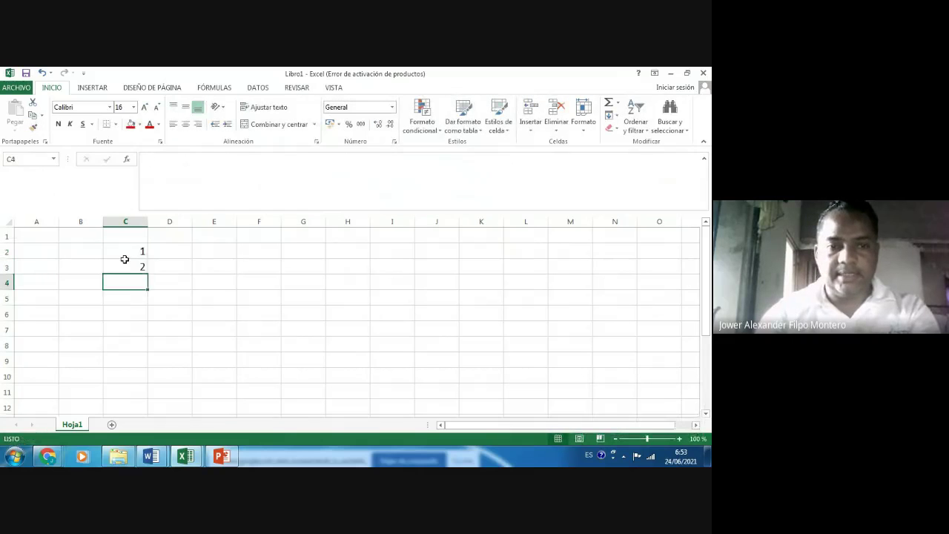
type("3")
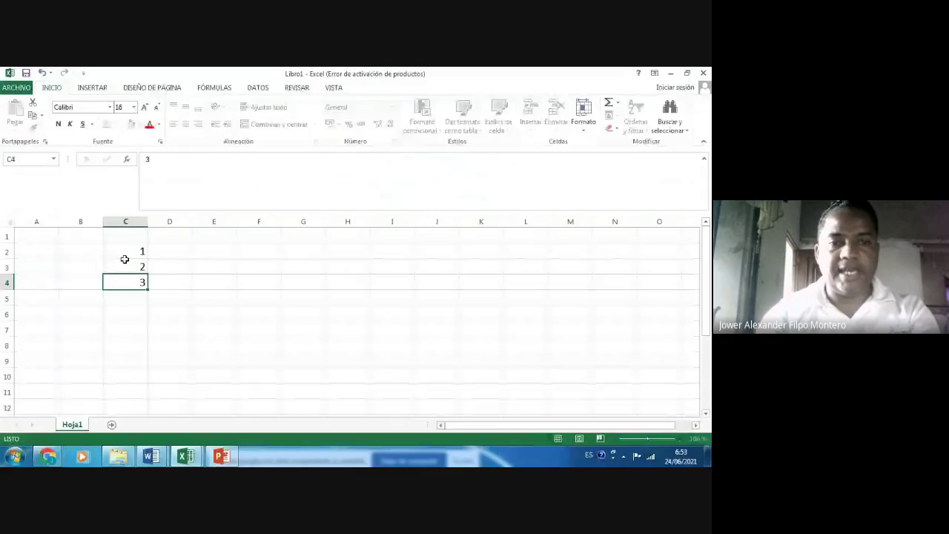
- Enter the labels VENTAS in D2 and EFECTIVO in D3 beside the numbers
left_click(125, 258)
key("Right")
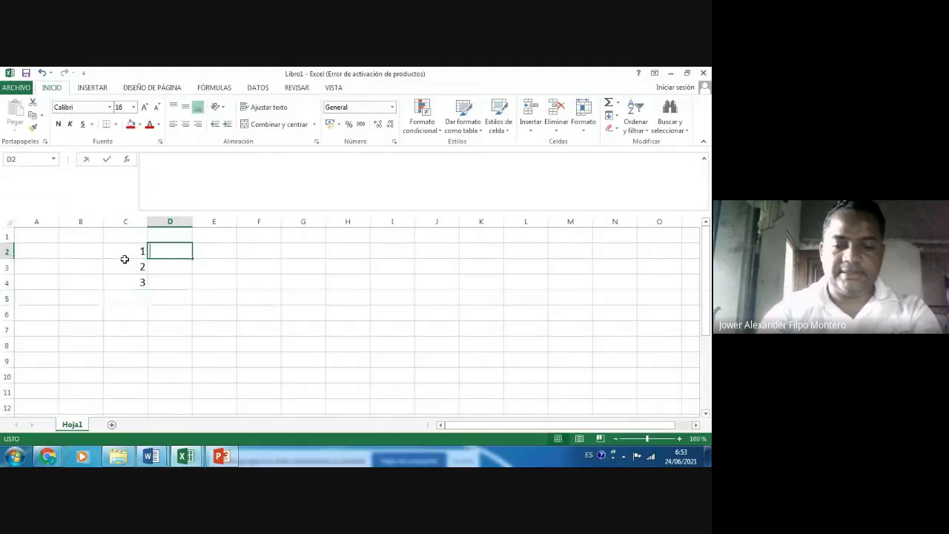
type("VENTAS")
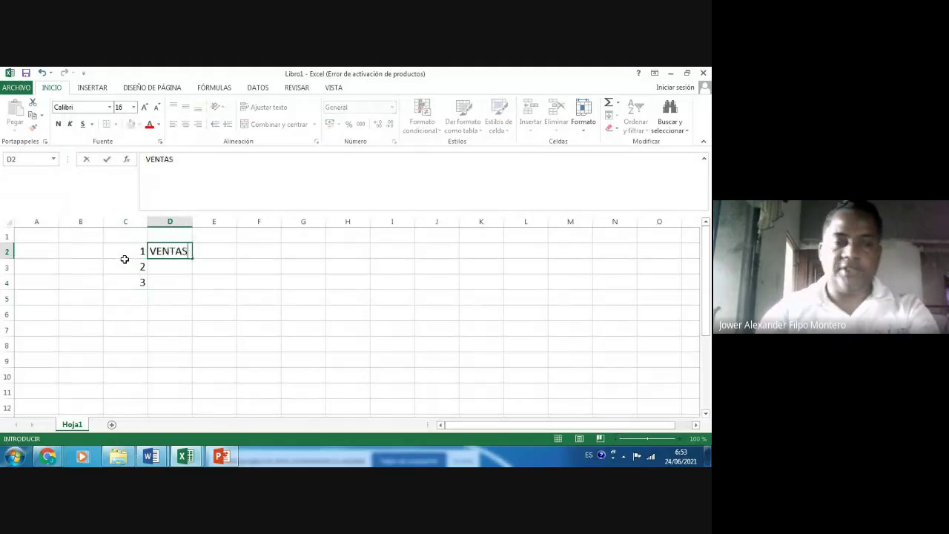
key("Return")
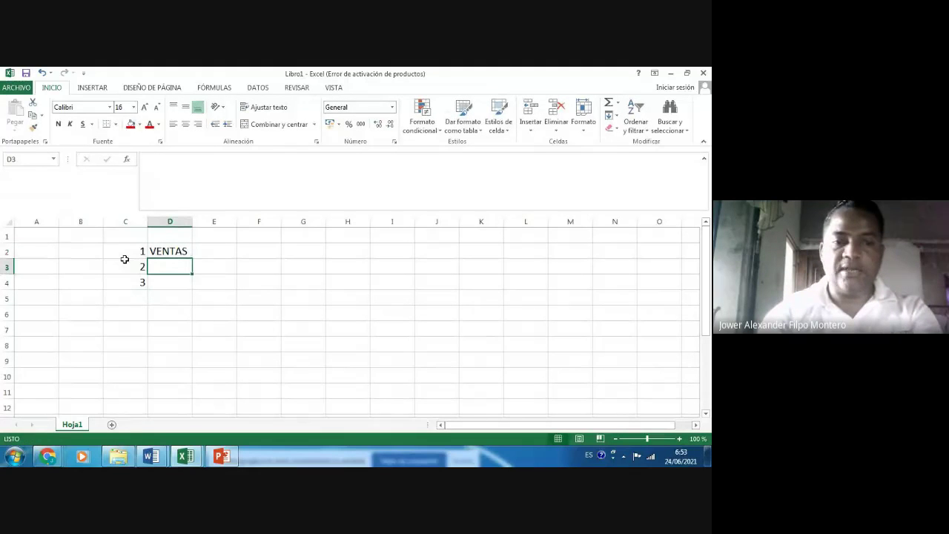
type("EFE")
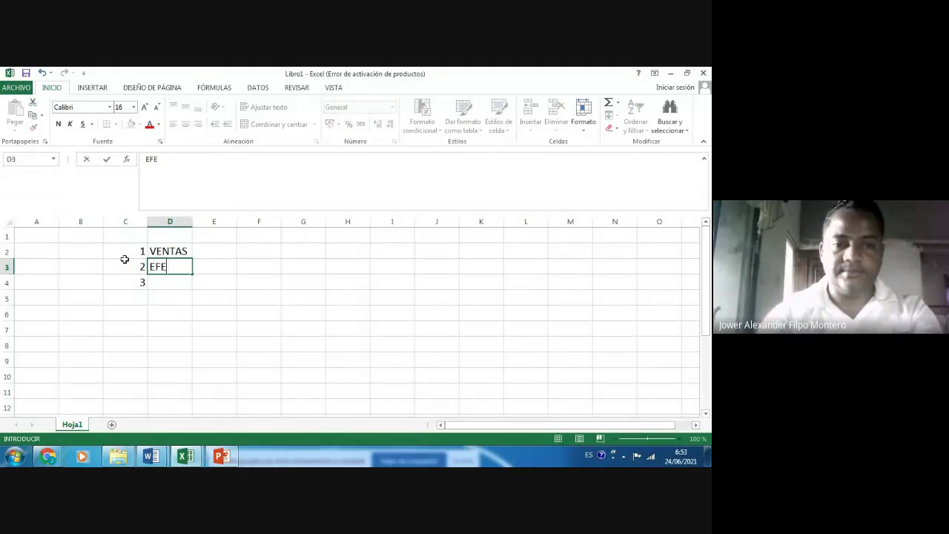
type("CTIVO")
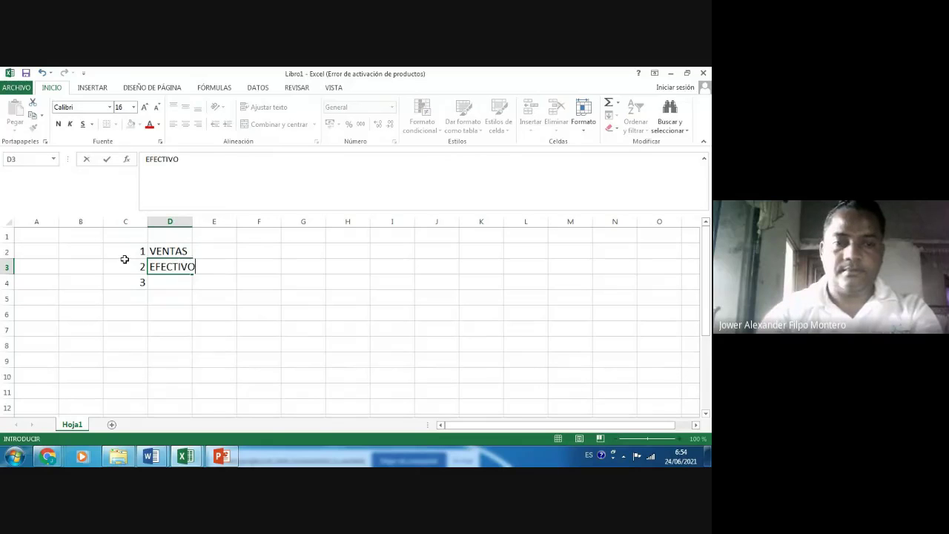
key("Return")
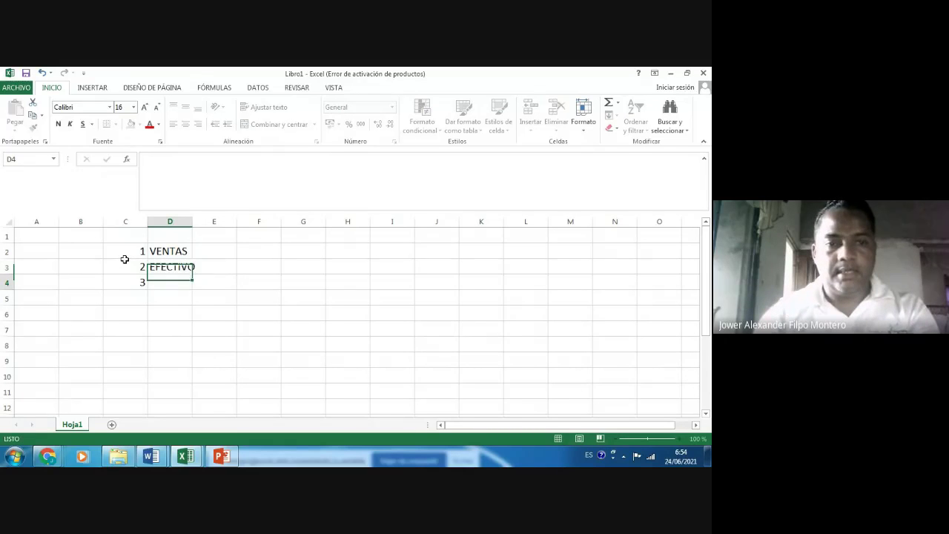
- Move the block C2:D4 down one row so that it starts at C3
left_click_drag(125, 256, 175, 283)
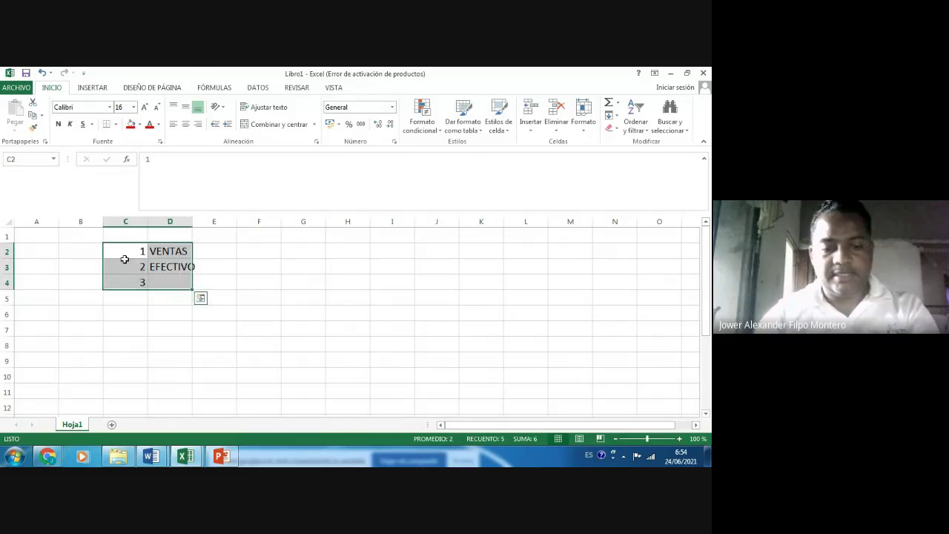
key("ctrl+x")
left_click(125, 260)
key("Return")
- Move VENTAS up to D2 and EFECTIVO up to D3, leaving the numbers in place
key("Right")
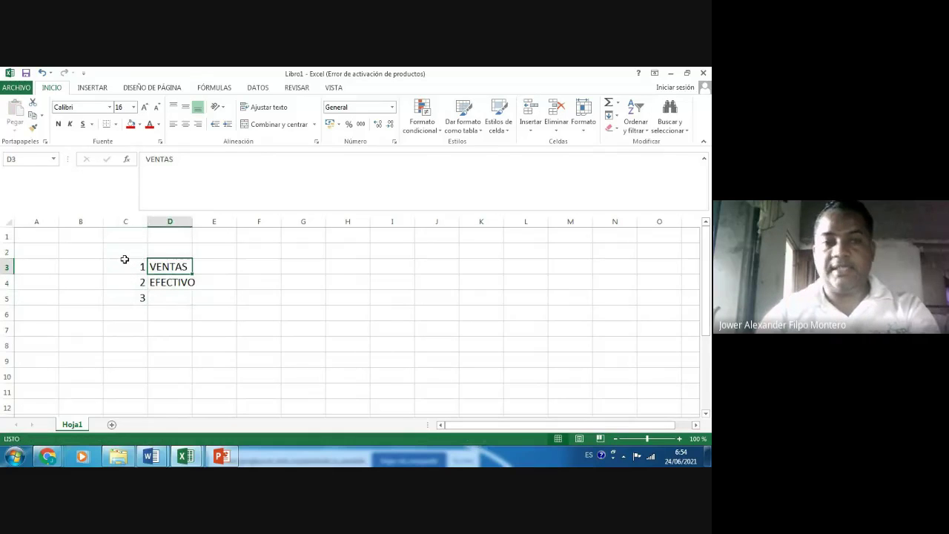
key("ctrl+x")
key("Up")
key("Return")
key("Down")
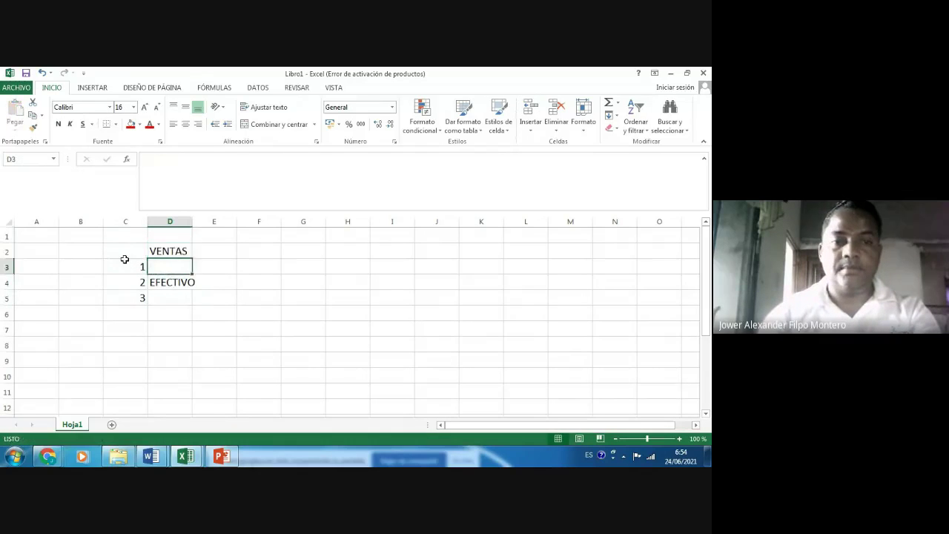
key("Down")
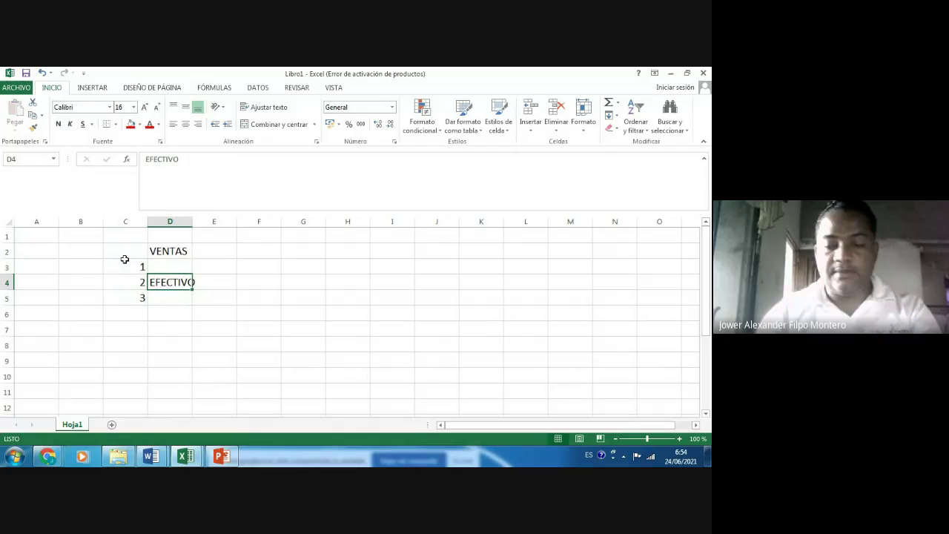
key("ctrl+x")
key("Up")
key("Return")
key("Down")
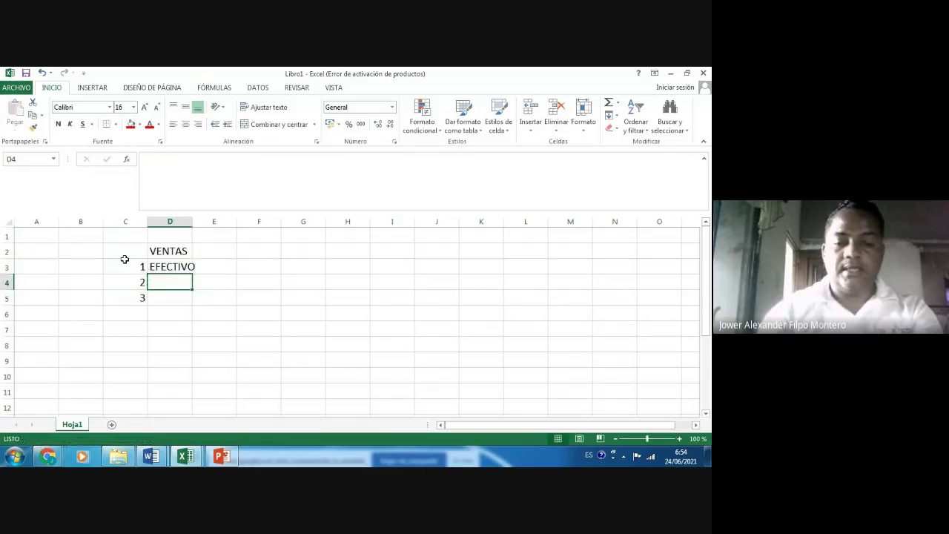
- Enter CXC in D4 and INVENTARIO in D5, and autofit the width of column D
type("CXC")
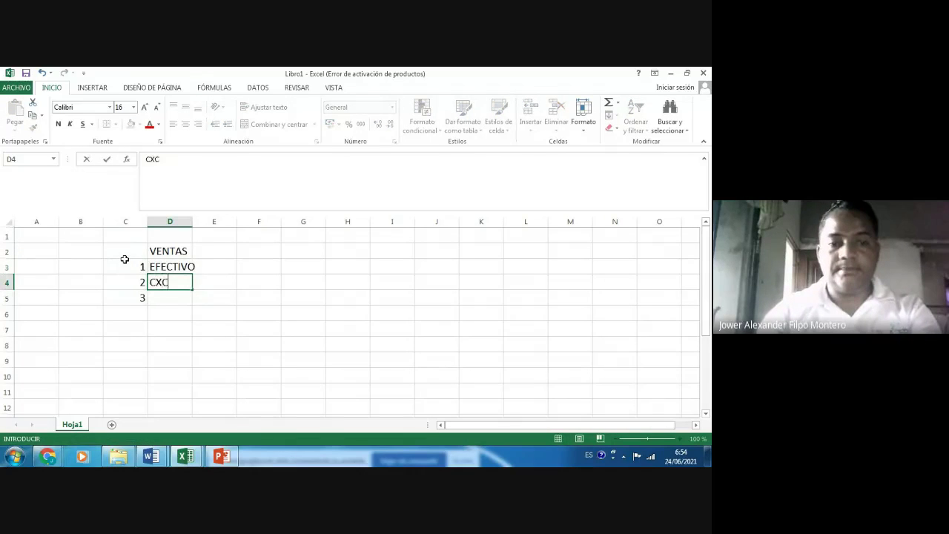
key("Return")
type("INV")
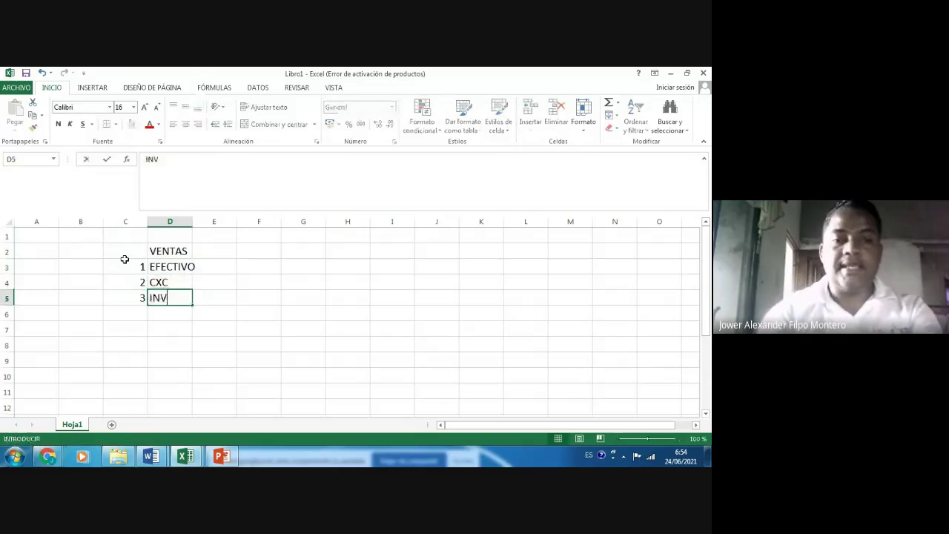
type("ENTARI")
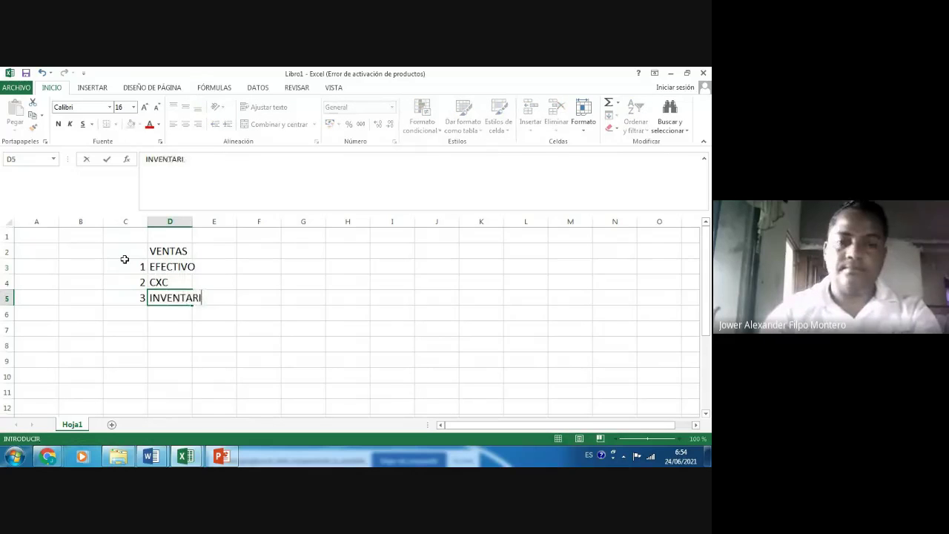
type("O")
key("ctrl+Return")
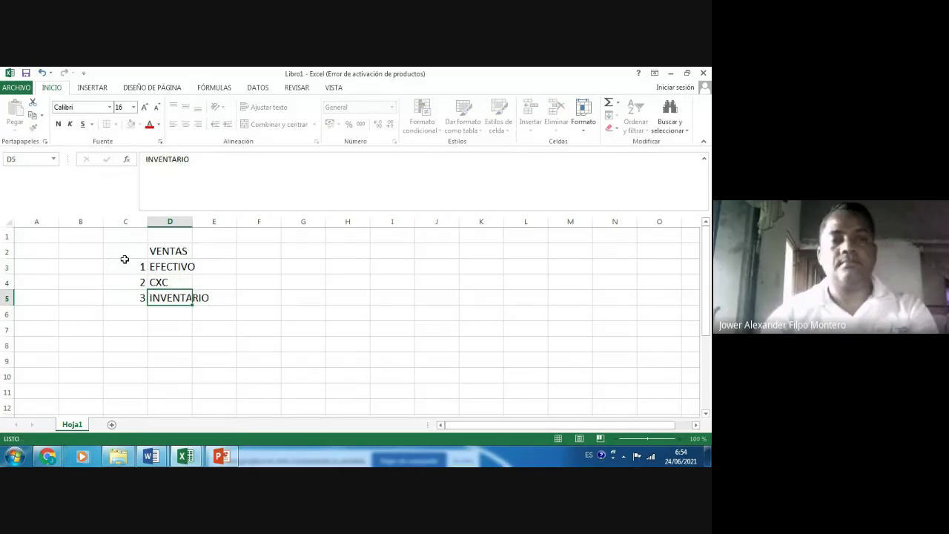
key("Return")
key("Up")
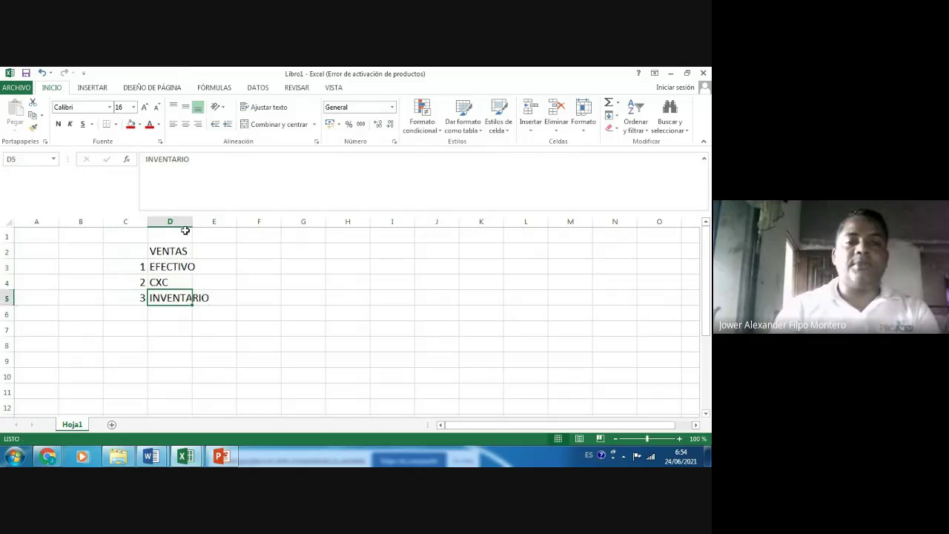
double_click(193, 221)
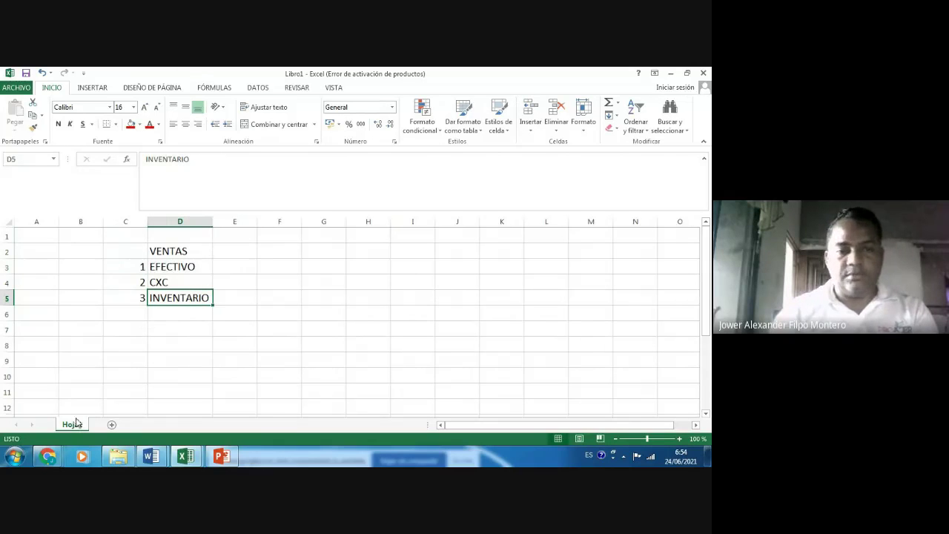
- Move the labels in D2:D5 down one row so that VENTAS sits in D3 beside number 1
key("Up")
key("Up")
key("Up")
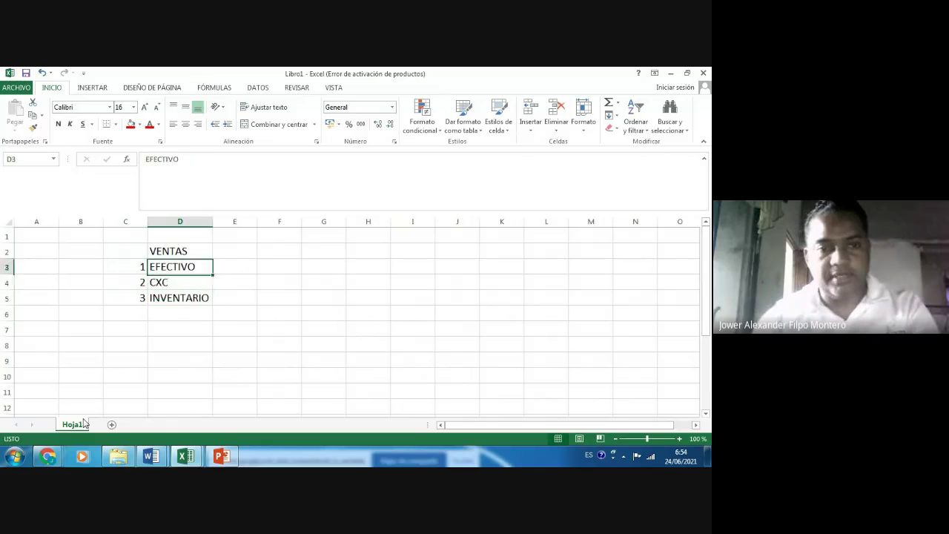
key("shift+Down")
key("shift+Down")
key("shift+Down")
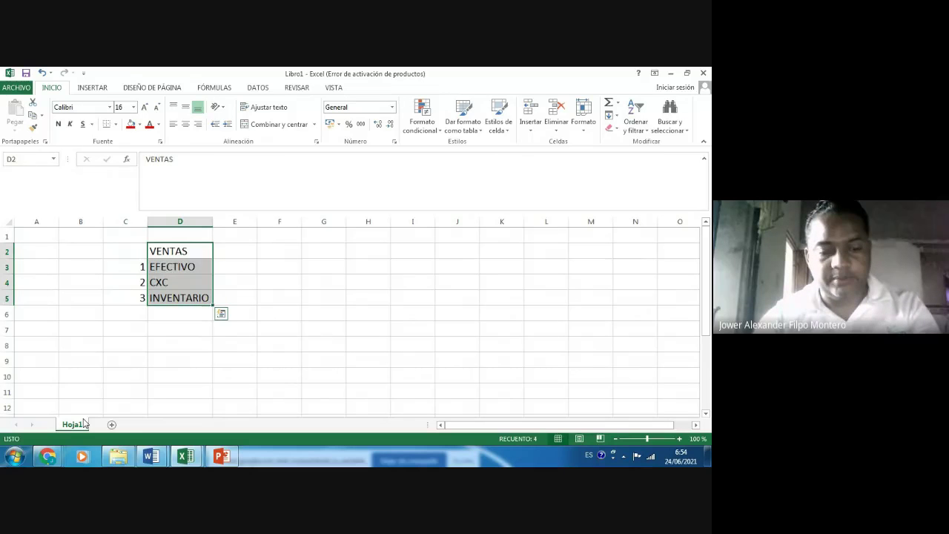
key("ctrl+x")
key("Down")
key("Return")
- Move INVENTARIO from D6 up to D1 above the numbered list
key("Down")
key("Down")
key("Down")
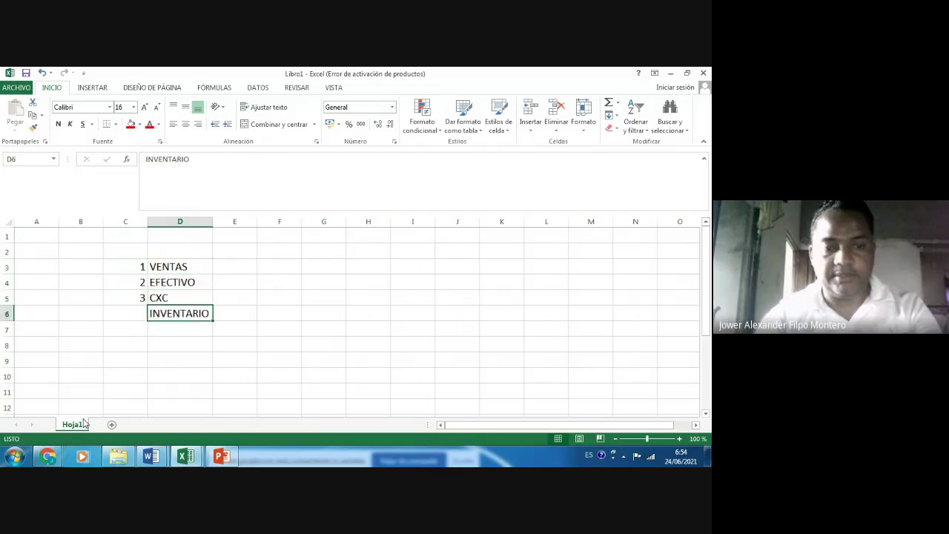
key("ctrl+x")
key("Up")
key("Up")
key("Up")
key("Up")
key("Up")
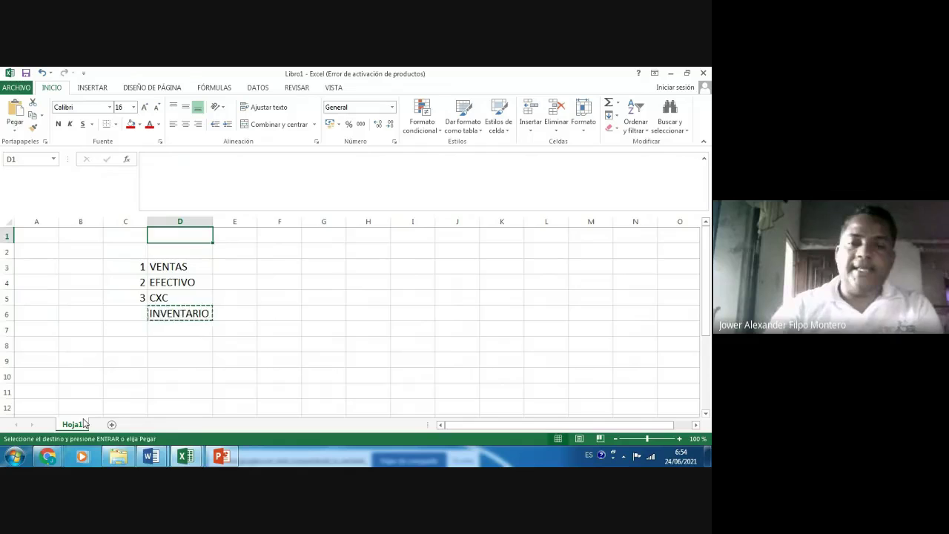
key("Return")
- Change the label in D1 to INVENTARIOS and autofit column D to it
key("Up")
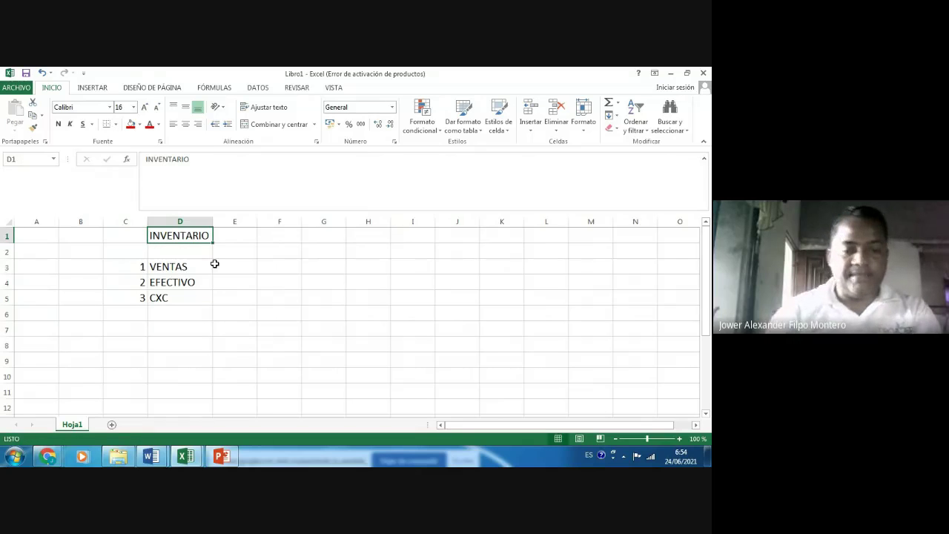
key("F2")
type("S")
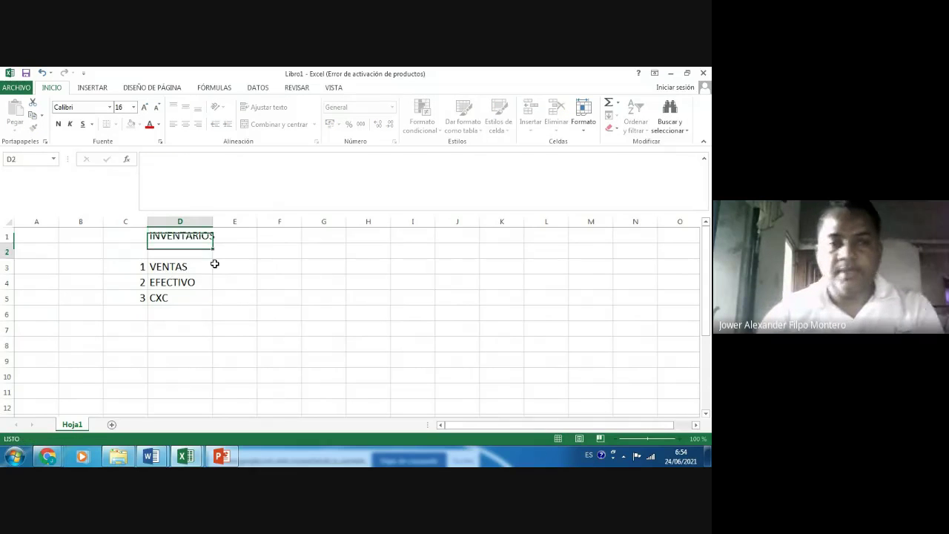
key("Return")
key("Up")
double_click(213, 221)
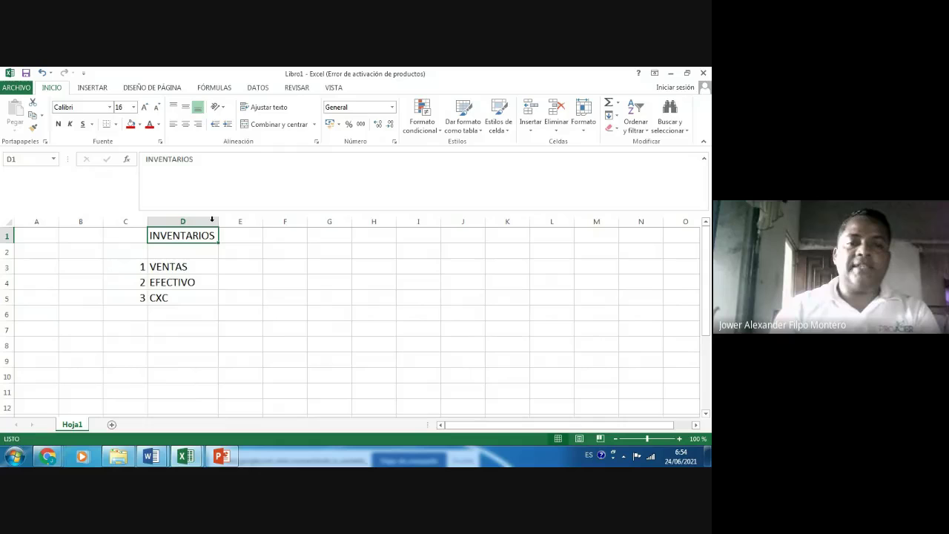
- Fill the INVENTARIOS heading cell D1 with the standard light green colour
left_click(212, 220)
left_click_drag(186, 240, 187, 248)
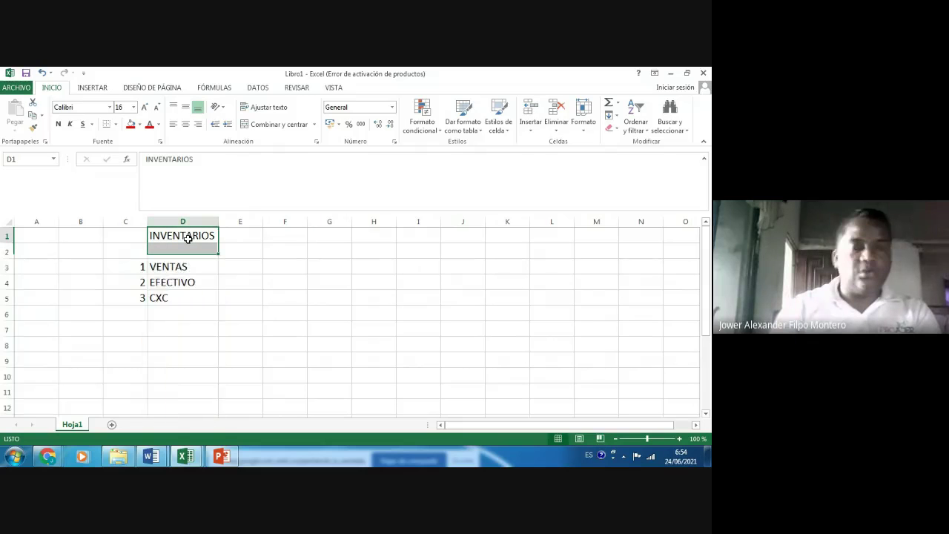
left_click(188, 238)
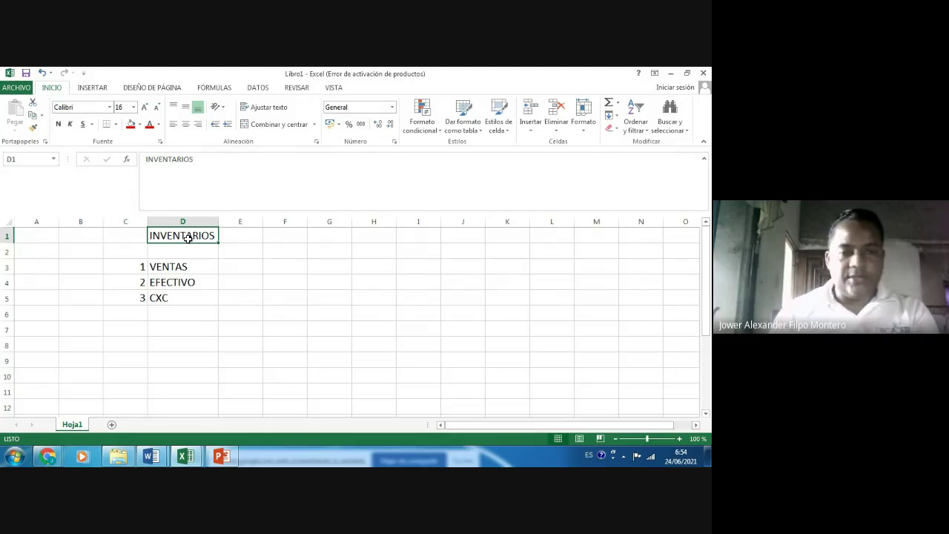
left_click(132, 125)
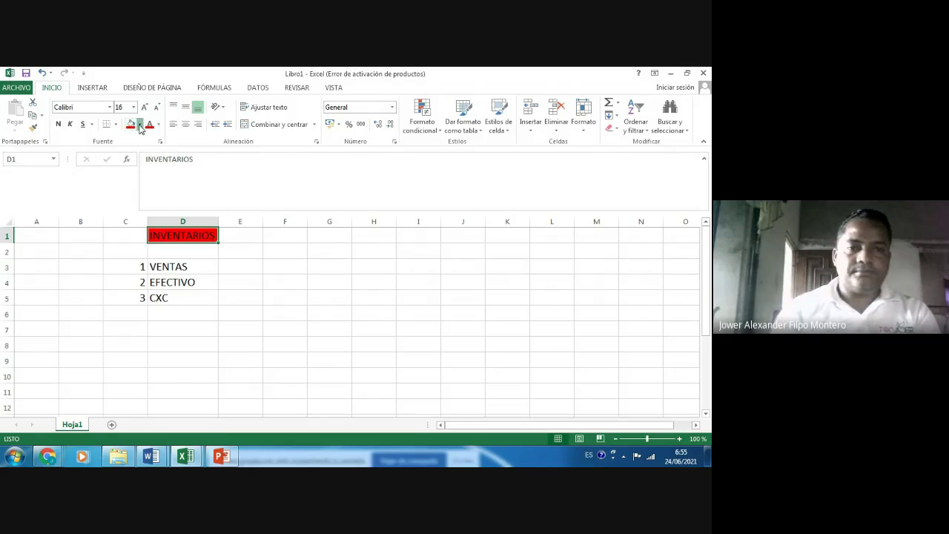
left_click(138, 125)
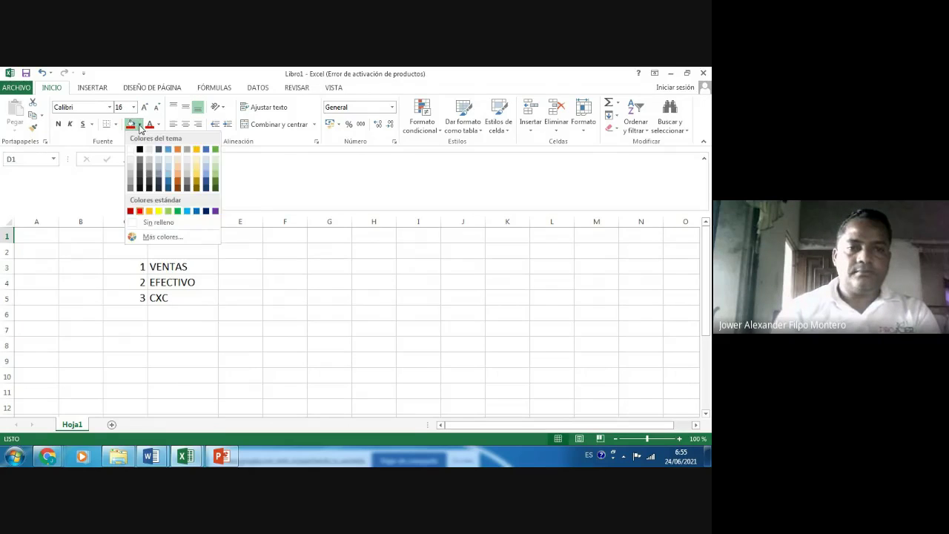
left_click(169, 211)
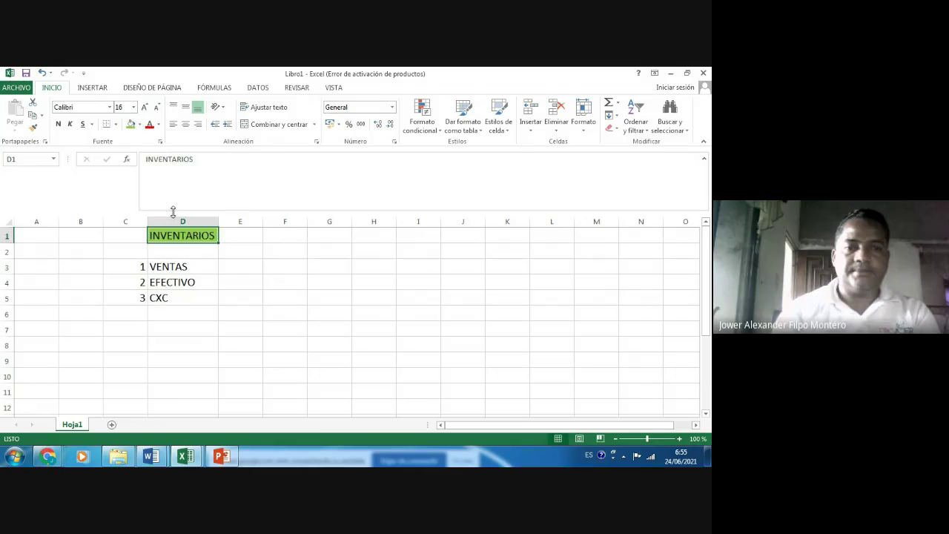
- Increase the font size of the INVENTARIOS heading to 20 and autofit column D to it
left_click(144, 108)
left_click(144, 108)
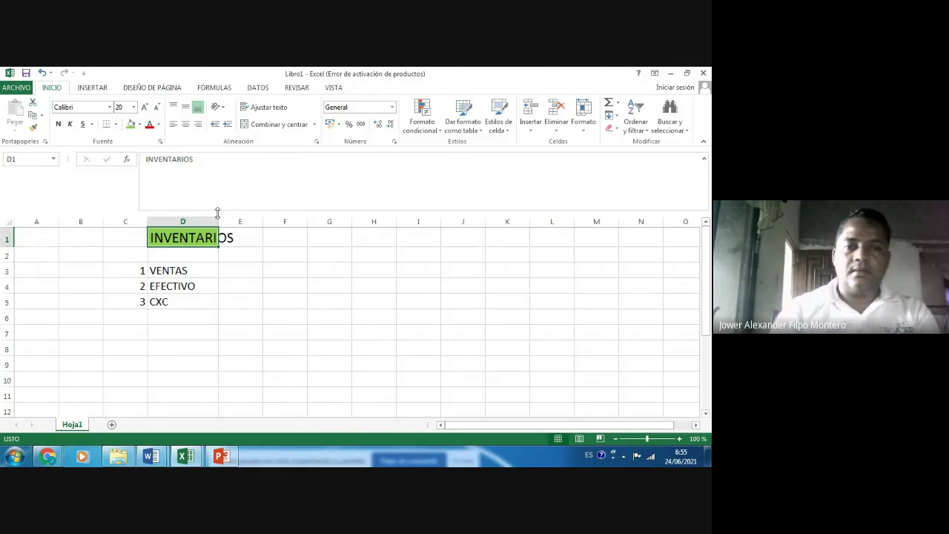
double_click(219, 221)
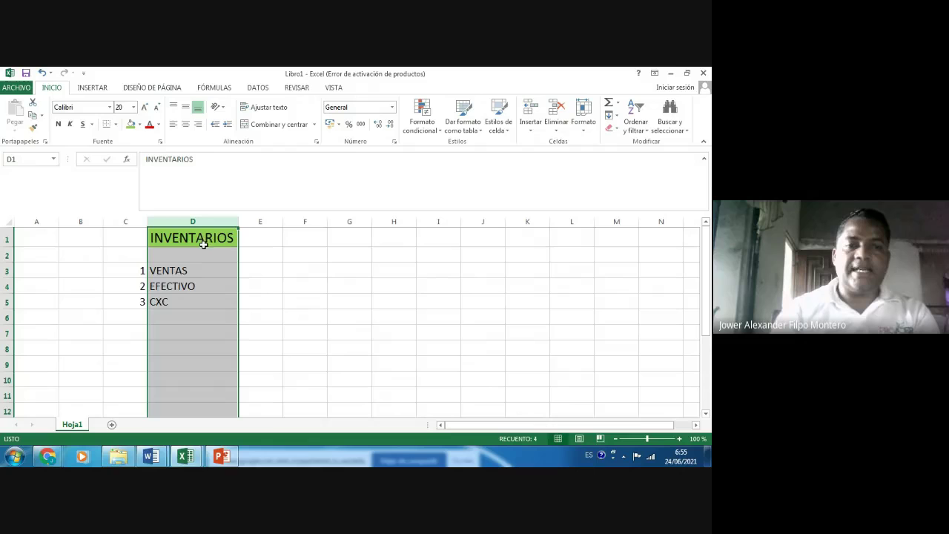
- Delete VENTAS from D3 and move EFECTIVO and CXC up one row into D3:D4
left_click(172, 286)
key("Up")
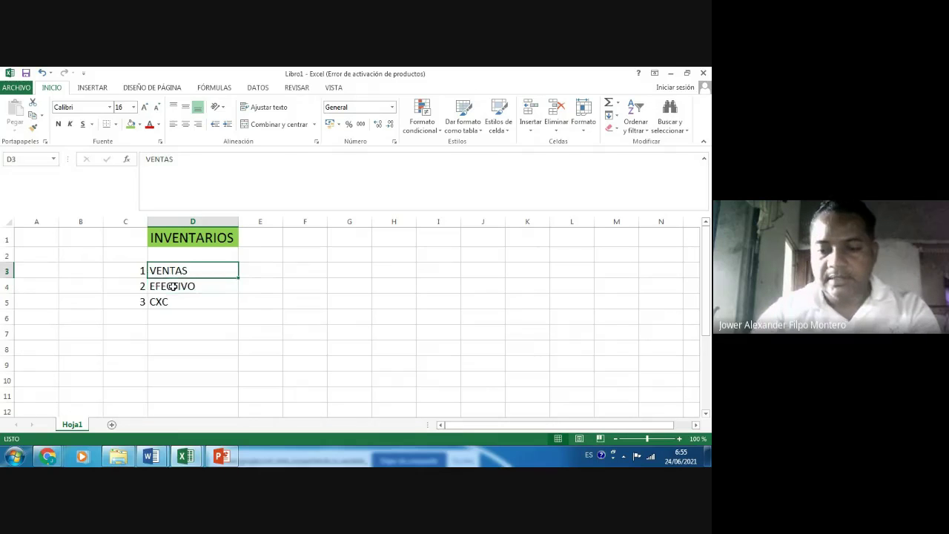
key("Delete")
key("Down")
key("shift+Down")
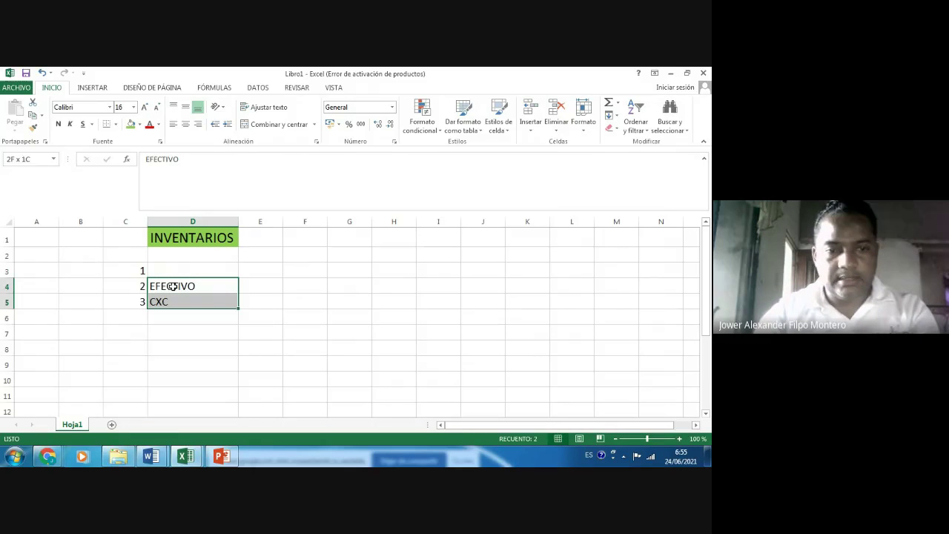
key("ctrl+x")
key("Up")
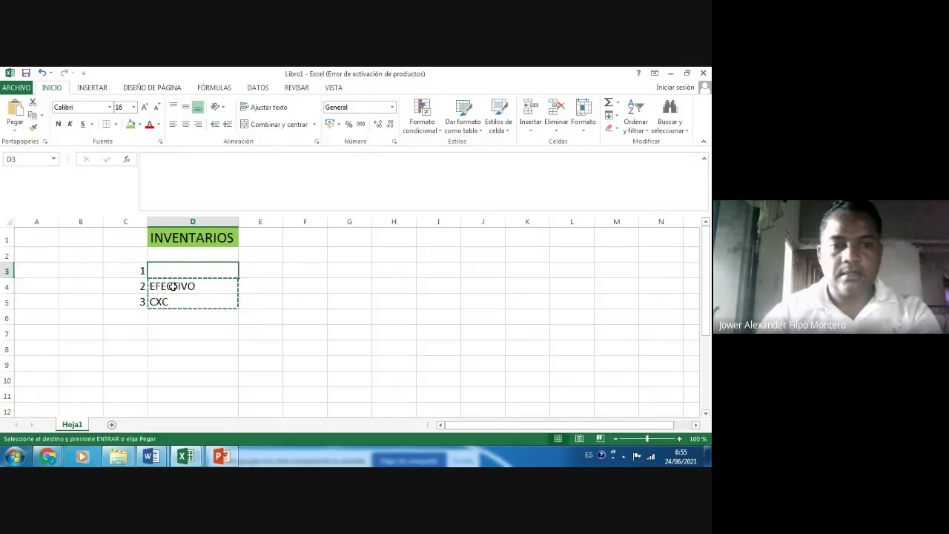
key("Return")
- Delete the leftover number 3 from C5 below the numbered list
key("Left")
key("Down")
key("Down")
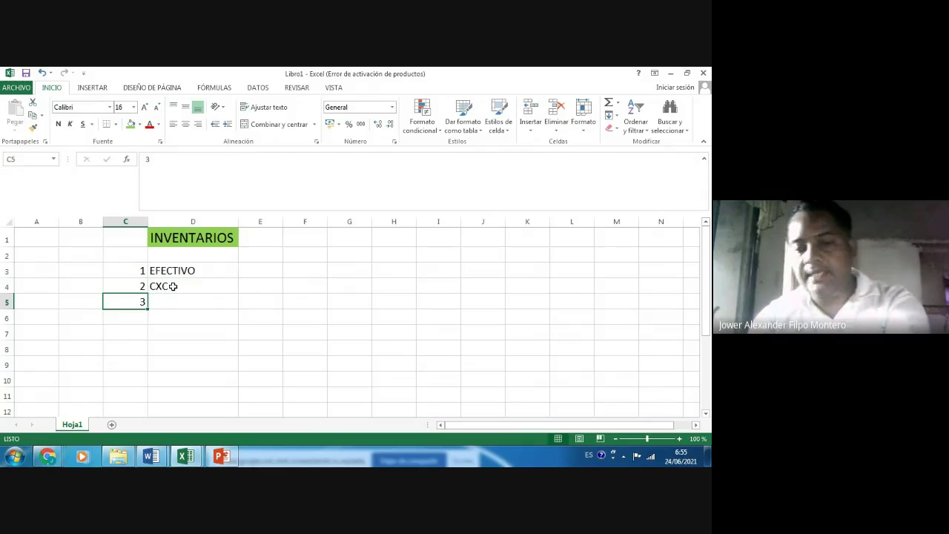
key("Delete")
key("Right")
key("Up")
key("Up")
key("Up")
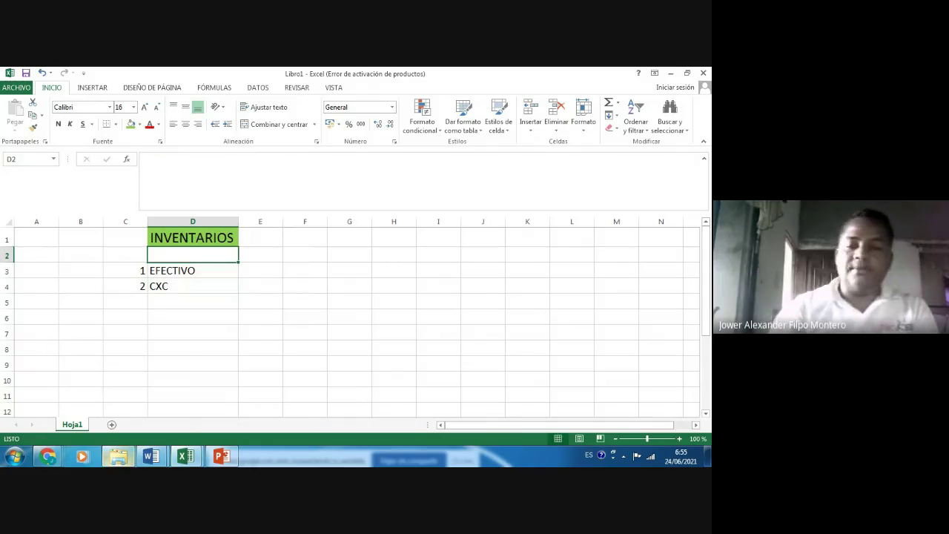
left_click(192, 270)
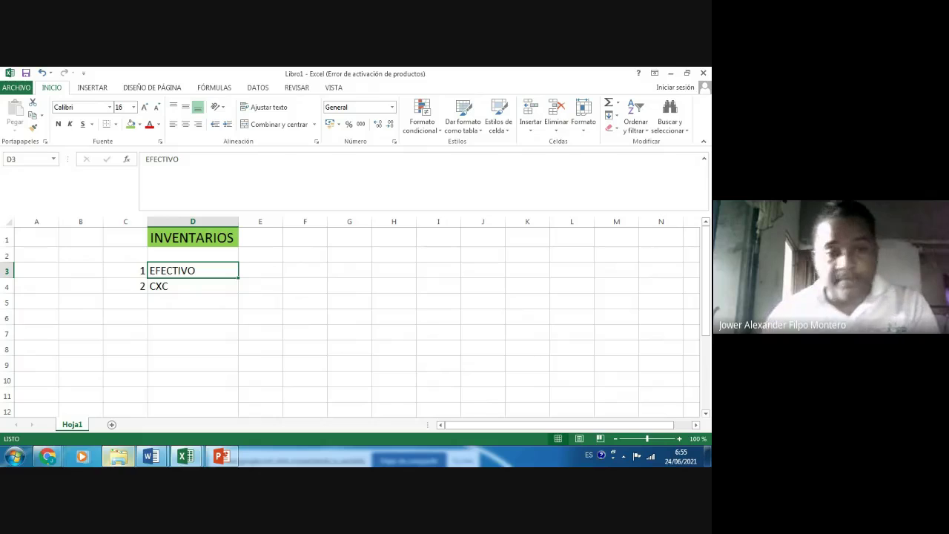
key("Down")
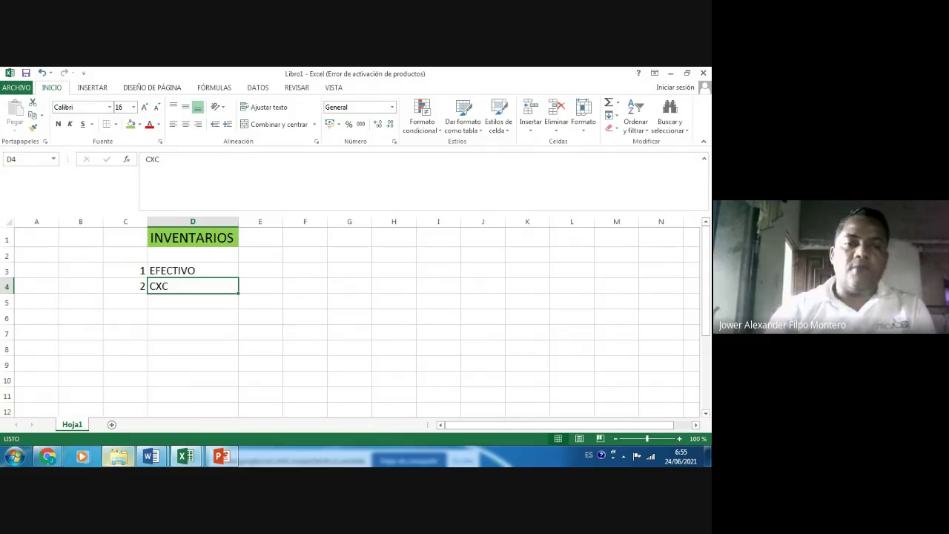
key("Up")
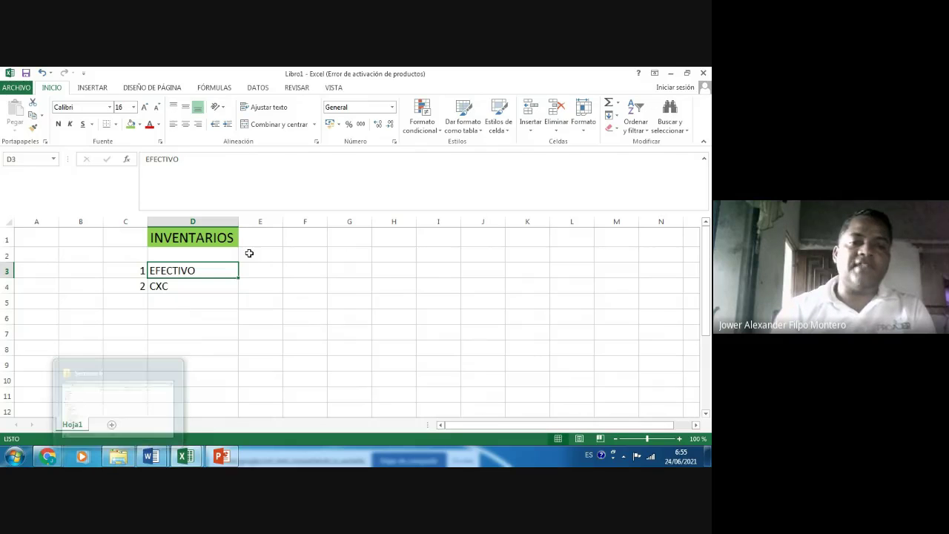
left_click(162, 286)
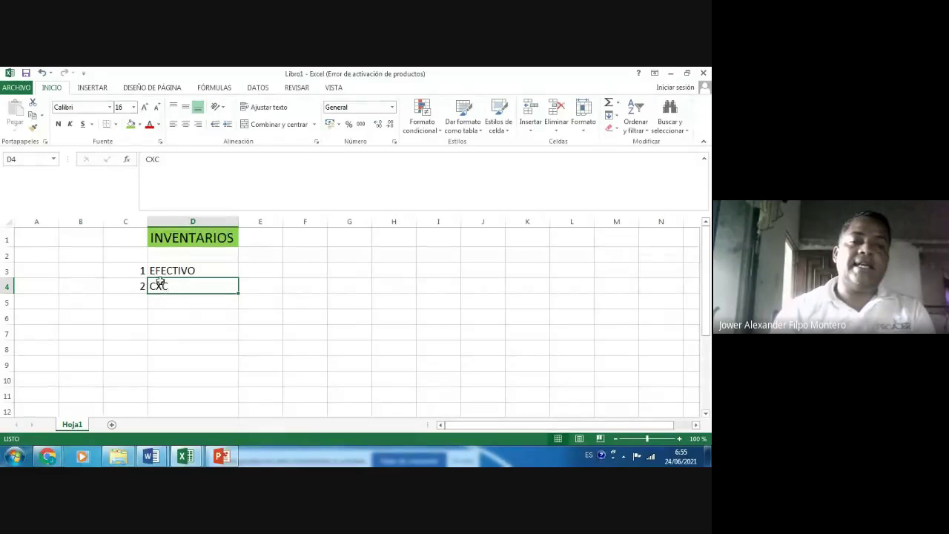
- Centre the contents of column C horizontally
left_click(137, 231)
left_click(136, 222)
left_click(184, 124)
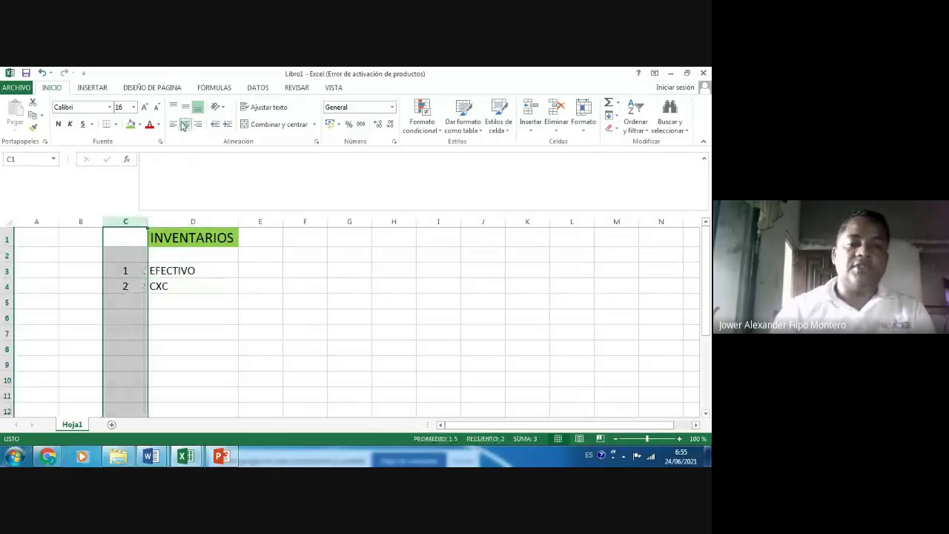
left_click(167, 284)
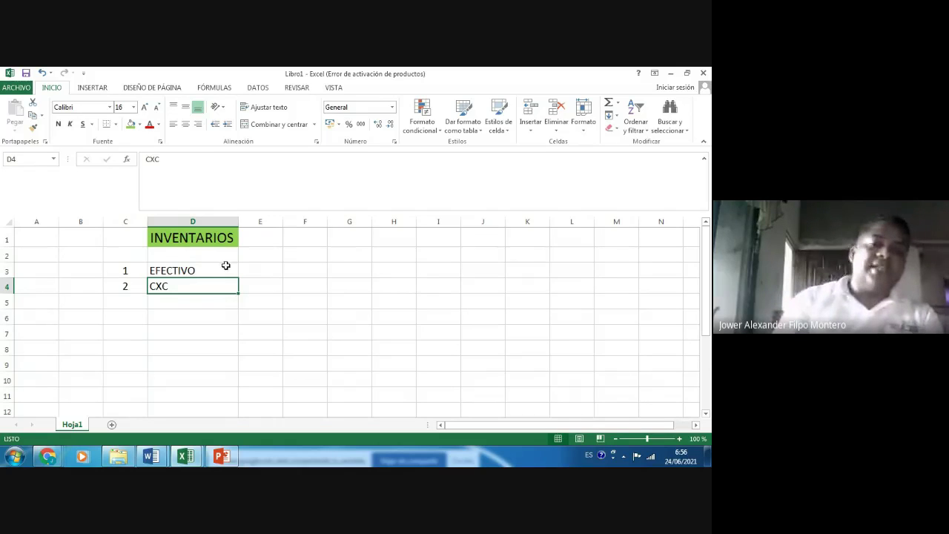
left_click(252, 269)
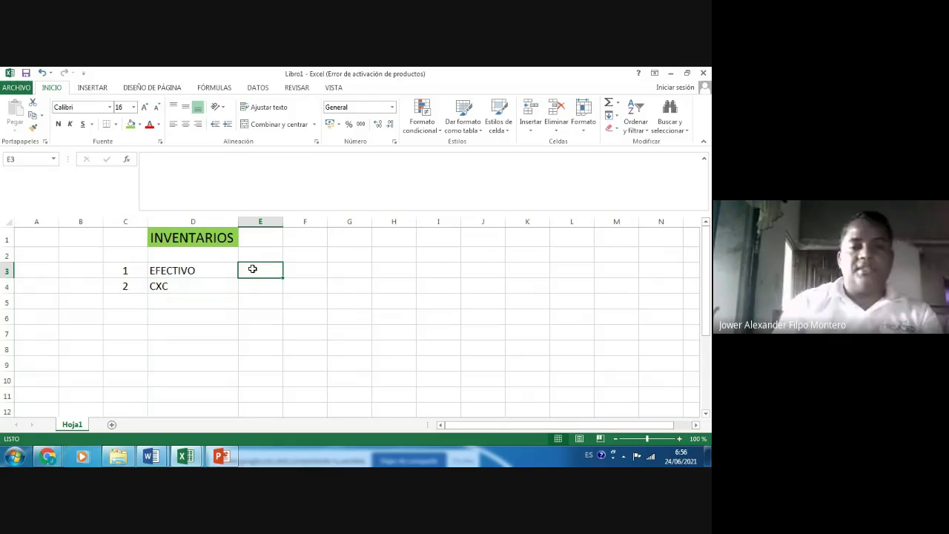
left_click(256, 286)
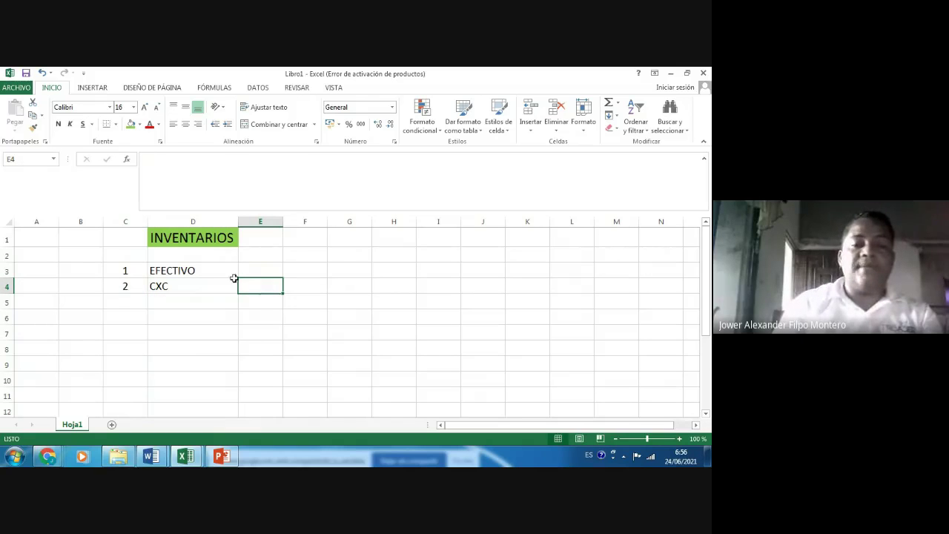
left_click(166, 270)
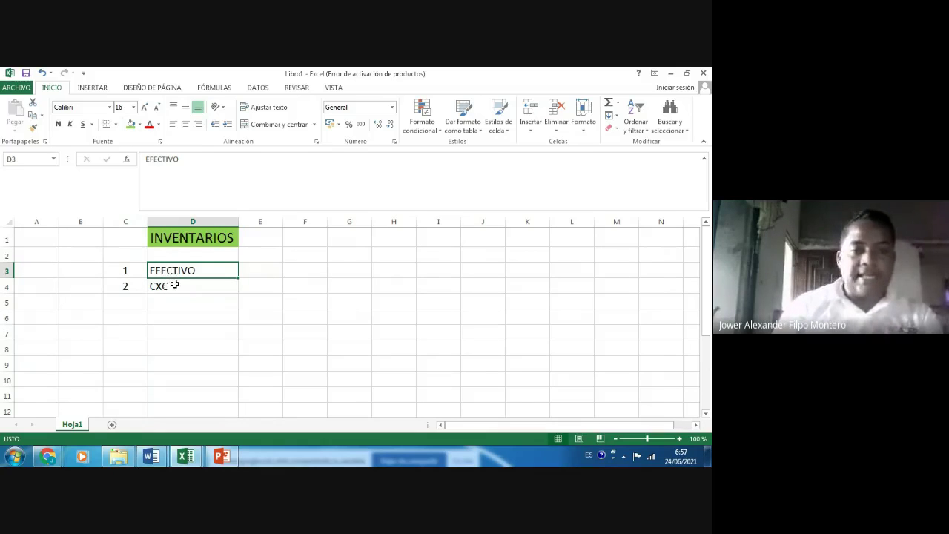
left_click(175, 285)
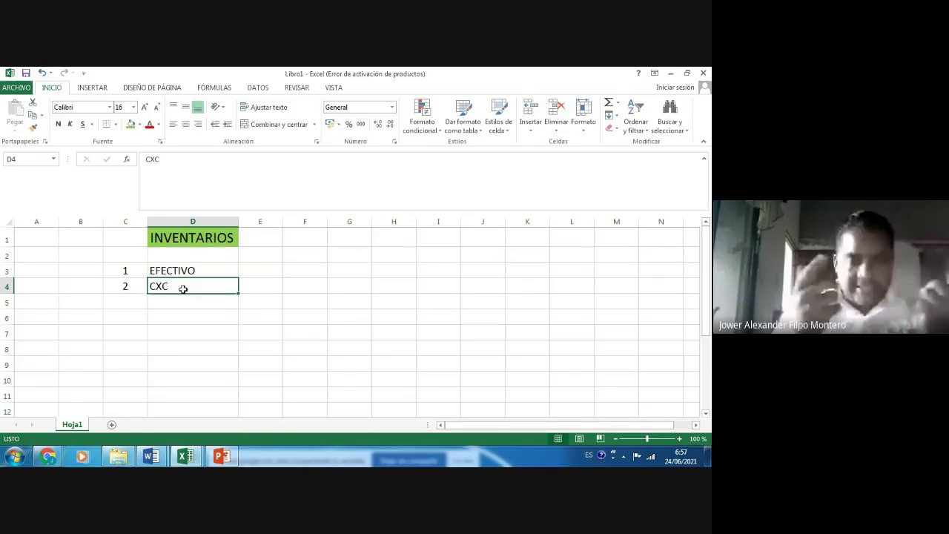
left_click(163, 268)
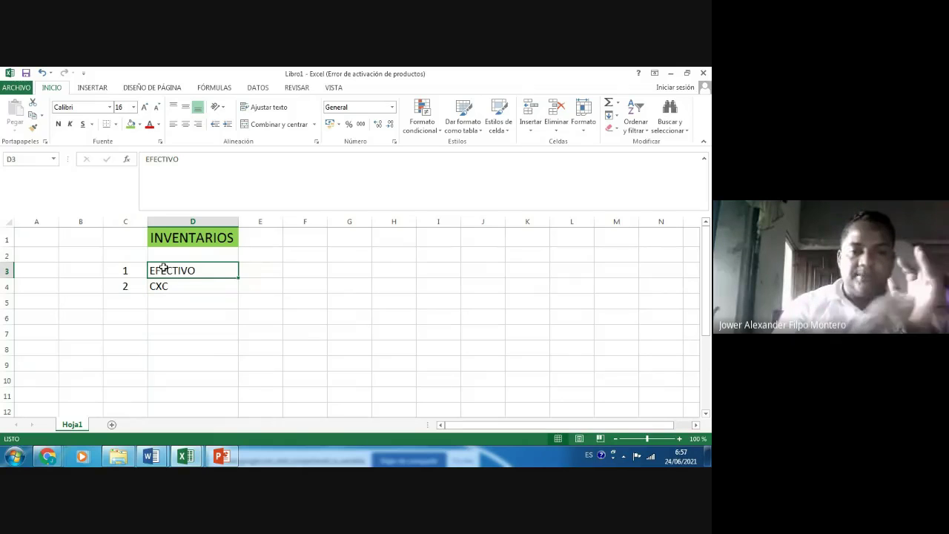
- Bring up the Word document Casos Auditorias de Cuentas por Cobrar, and switch to the WhatsApp Web window in Chrome
left_click(156, 457)
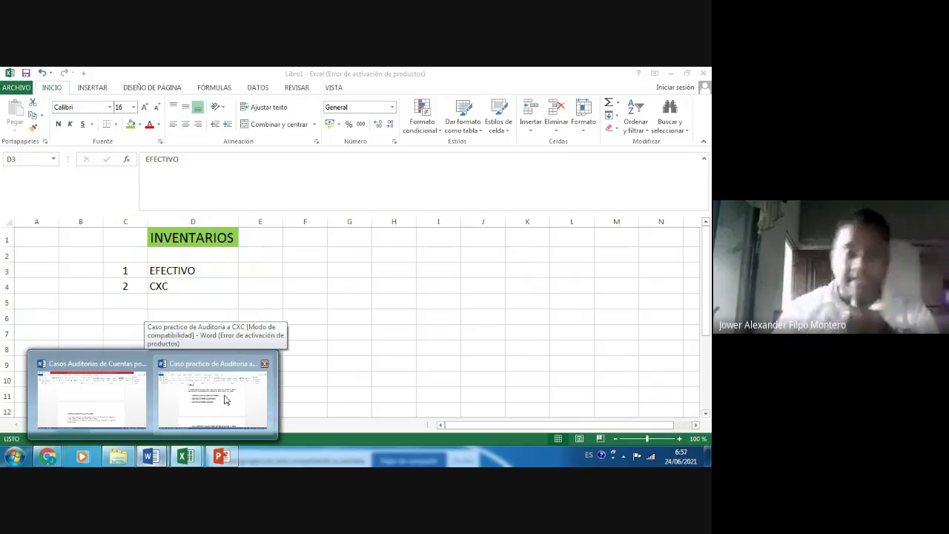
left_click(92, 395)
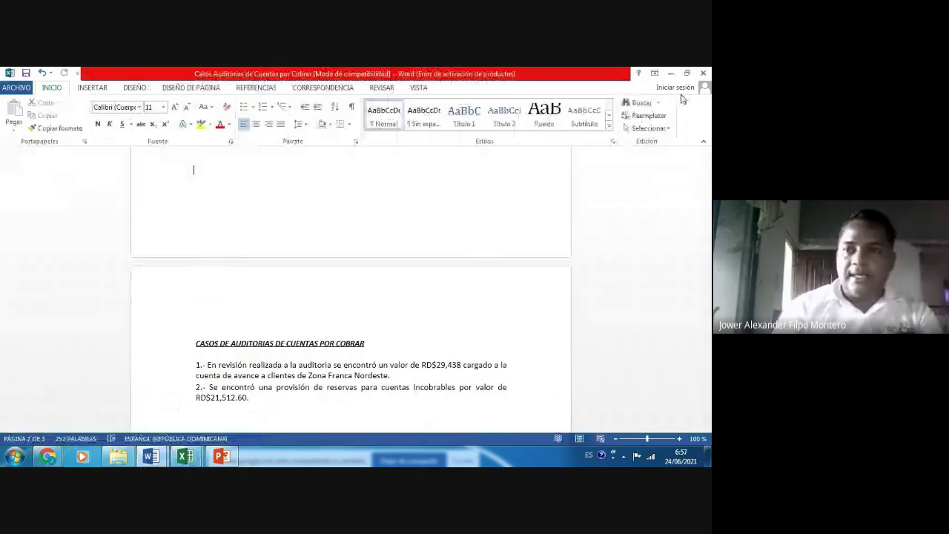
mouse_move(47, 456)
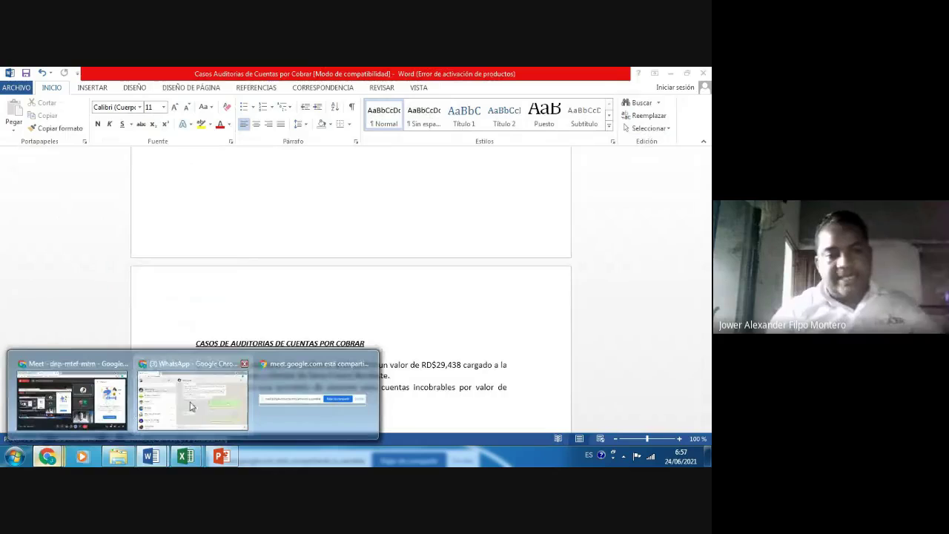
left_click(90, 416)
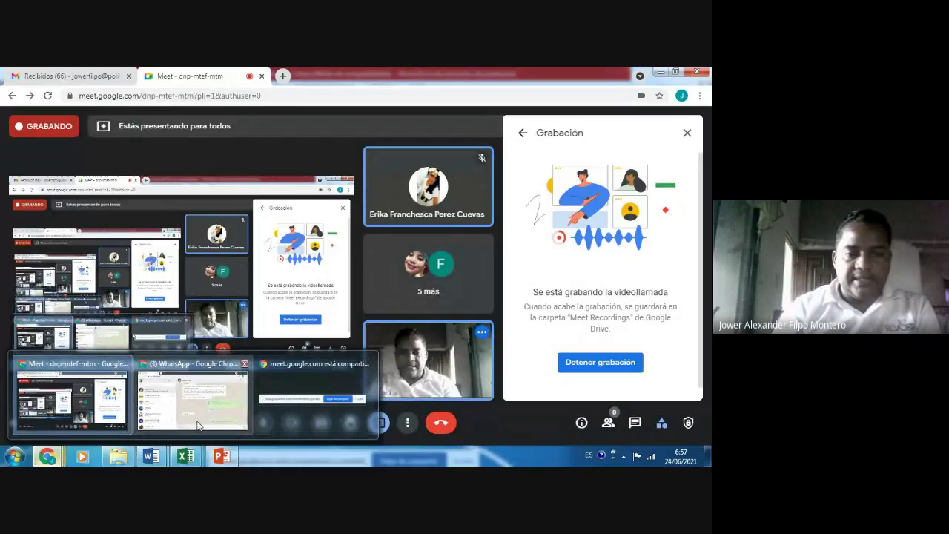
left_click(212, 421)
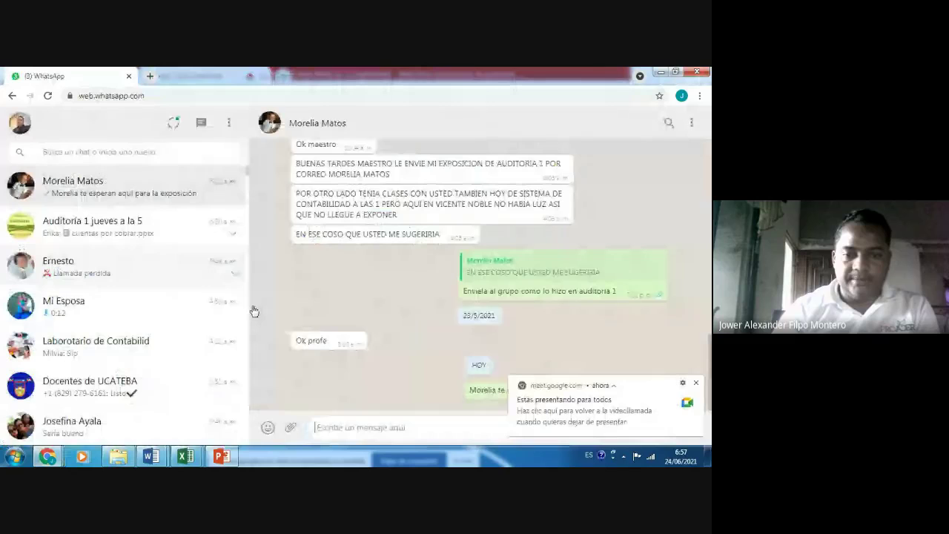
- Start attaching a document to the open individual chat, browsing drive E to UCATEBA, 2021 Convencional, Contabilidad II Mayo Agosto 2021, Auditoria I 401, Semana 7
left_click(291, 428)
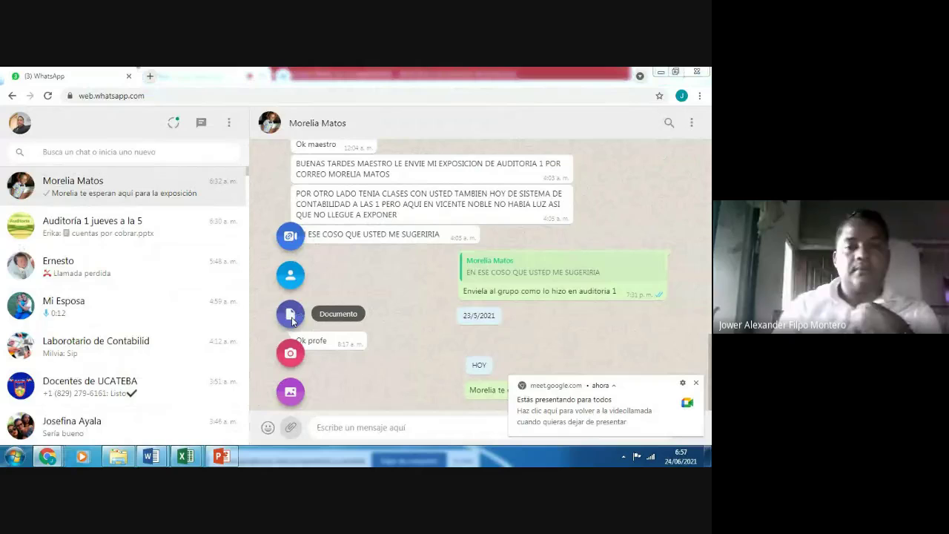
left_click(292, 314)
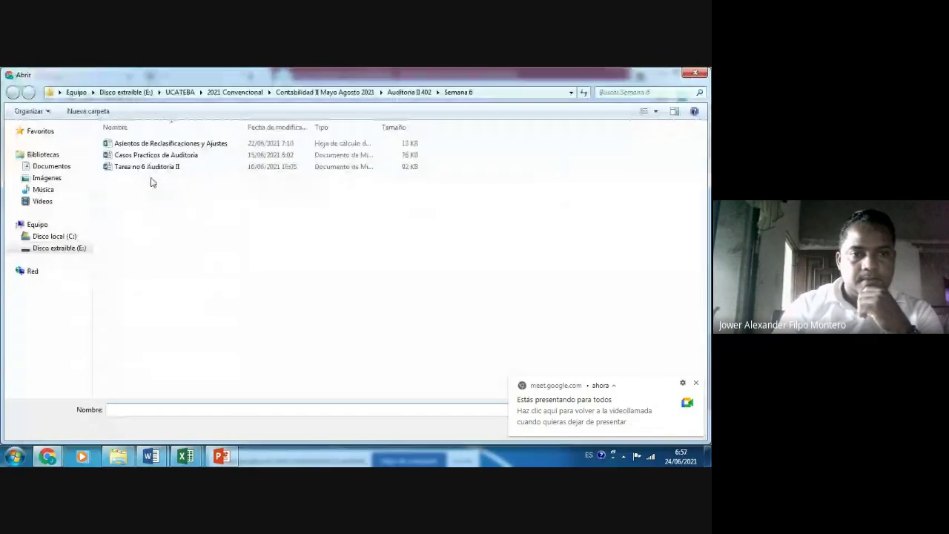
left_click(76, 248)
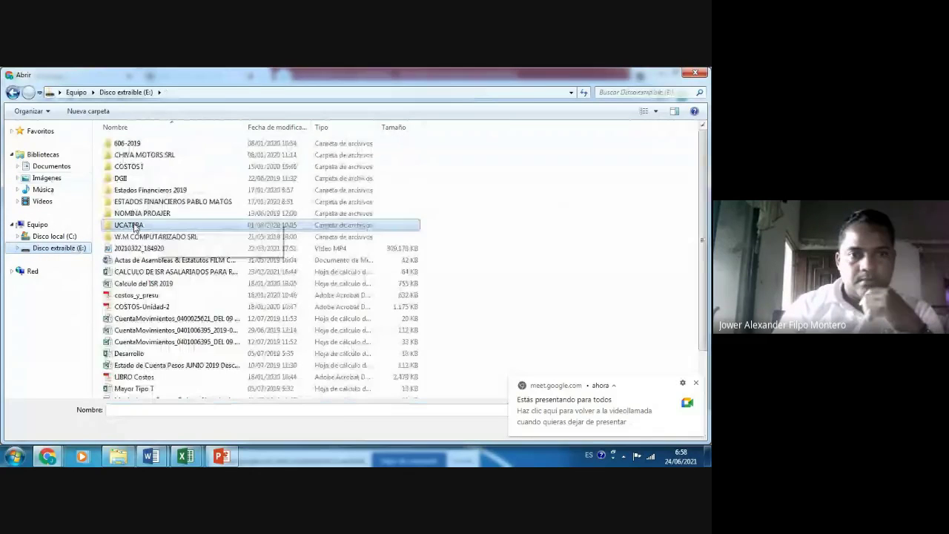
double_click(135, 226)
double_click(159, 155)
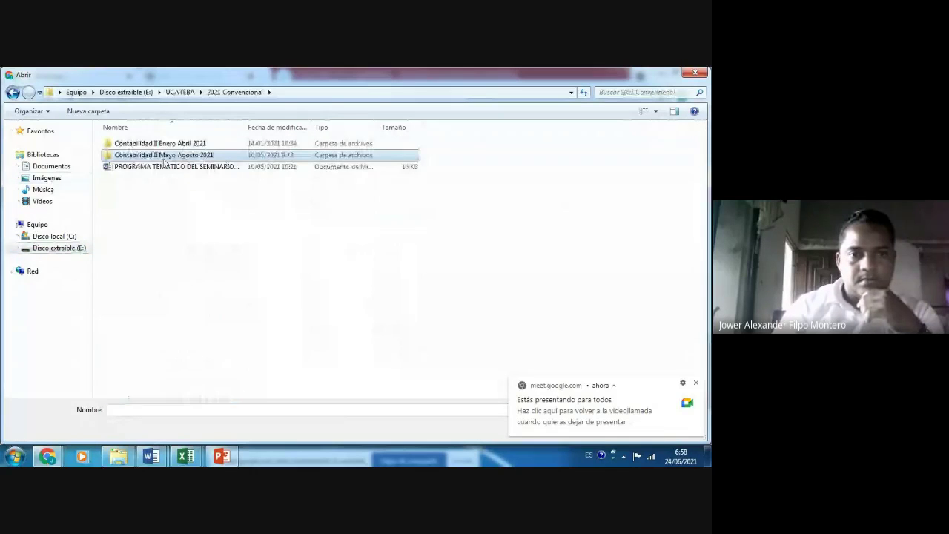
double_click(164, 158)
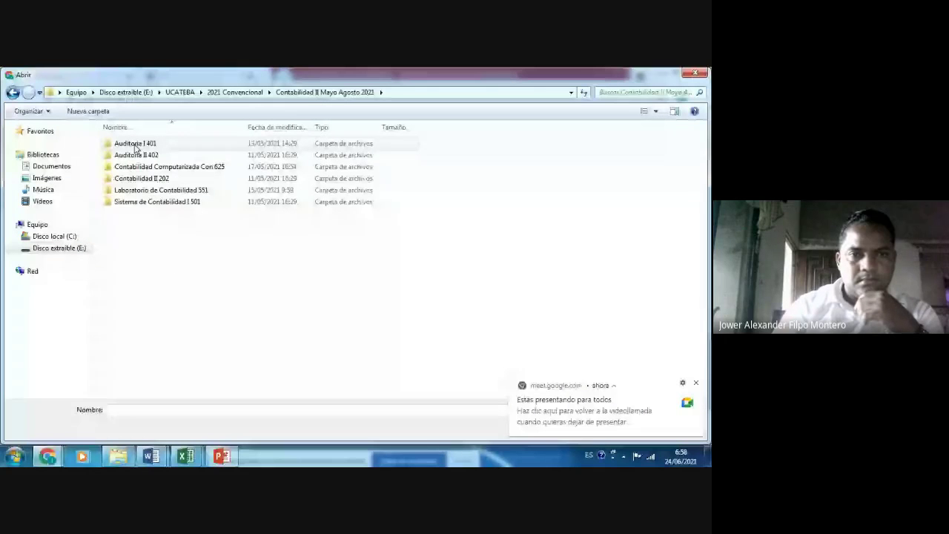
double_click(135, 146)
double_click(130, 215)
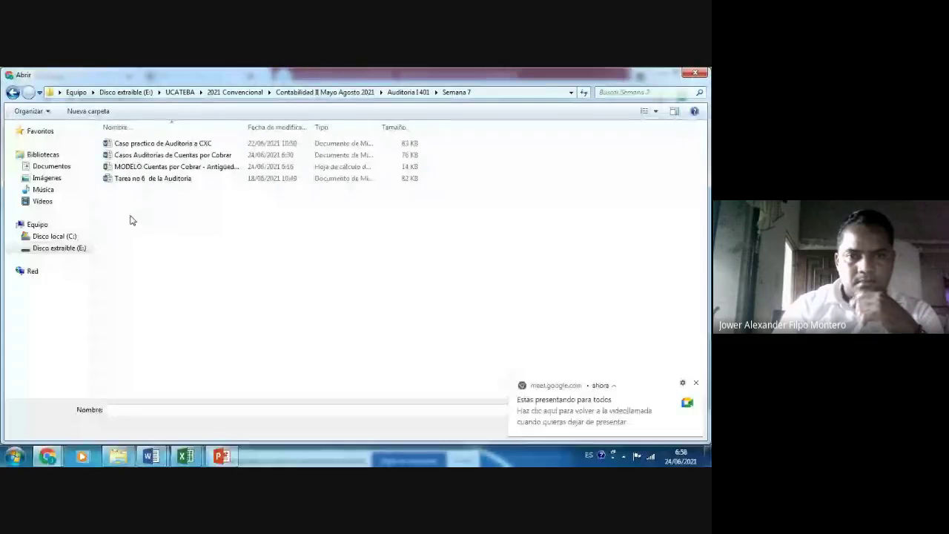
- Send the document Casos Auditorias de Cuentas por Cobrar to the open individual chat
left_click(159, 156)
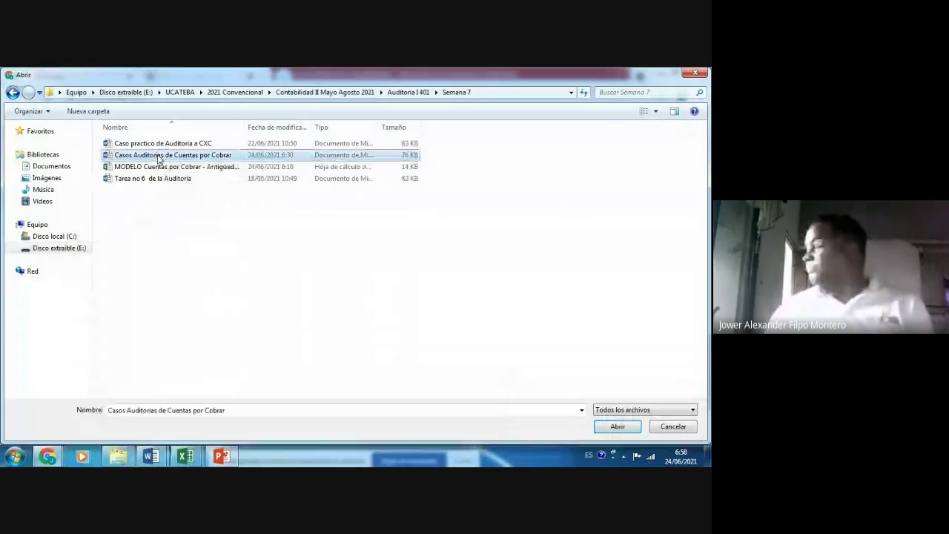
double_click(159, 157)
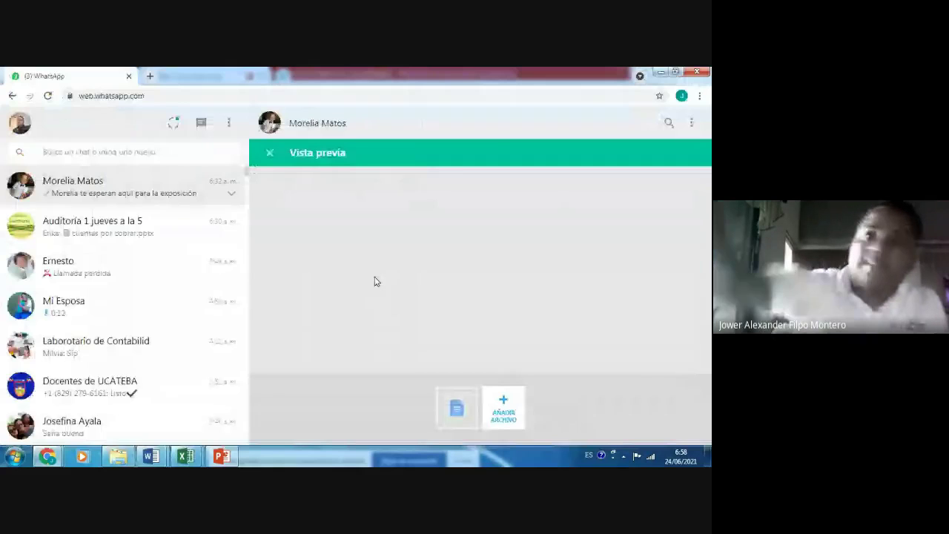
left_click(684, 380)
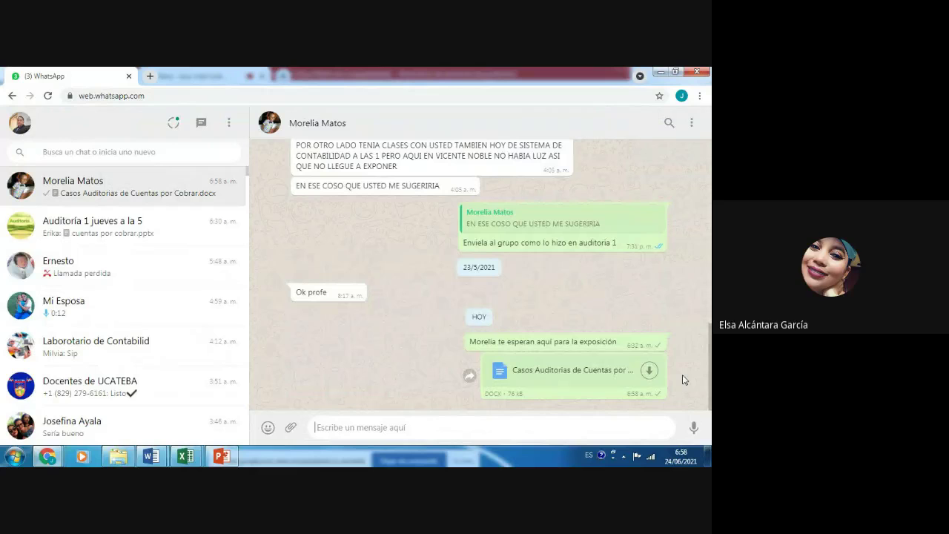
- Delete the cuentas por cobrar.pptx message from the group chat Auditoría 1 jueves a la 5, for your own account only
left_click(115, 231)
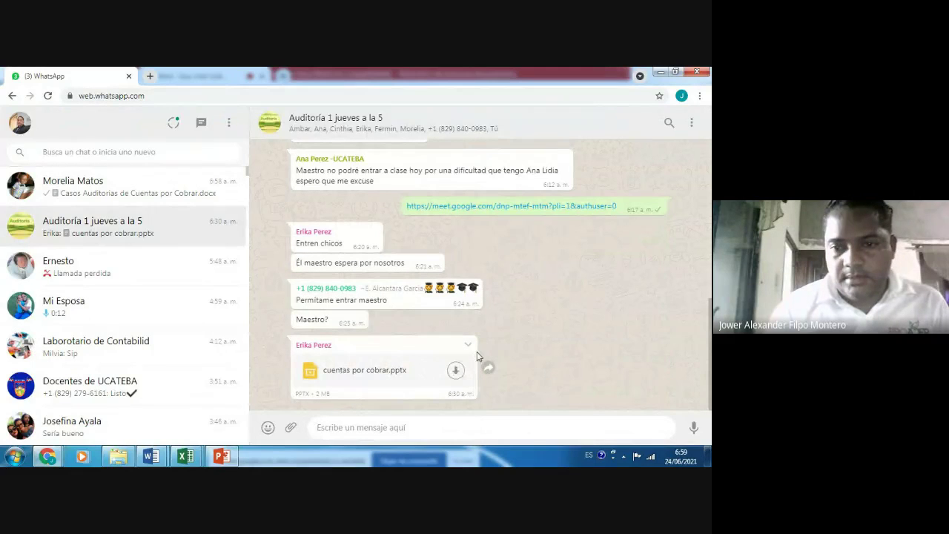
left_click(469, 345)
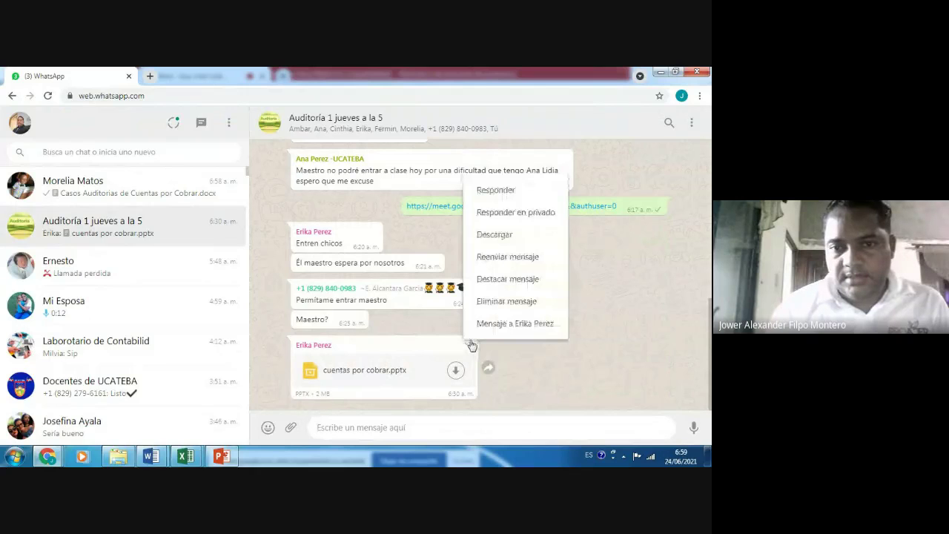
left_click(529, 301)
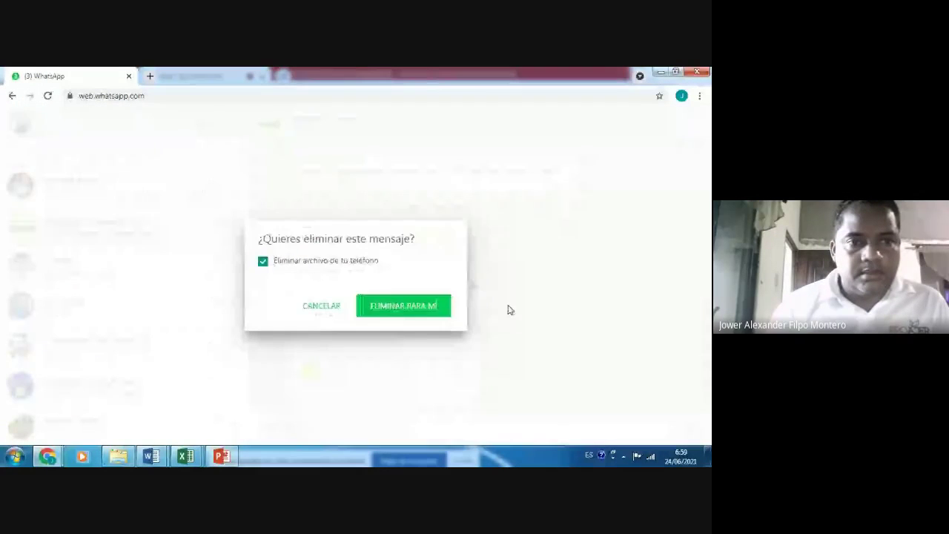
left_click(403, 307)
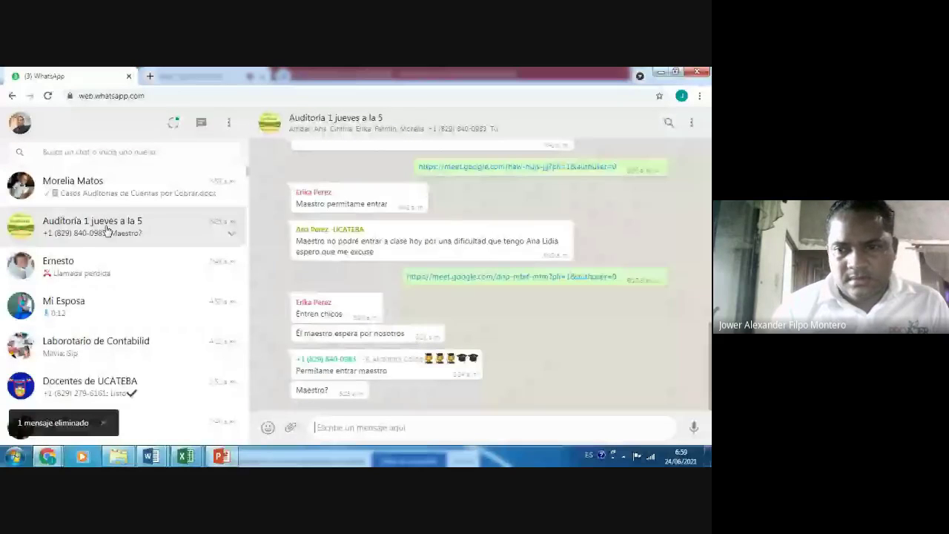
- Go back to the individual chat and delete the sent Casos Auditorias de Cuentas por Cobrar document for everyone
left_click(111, 186)
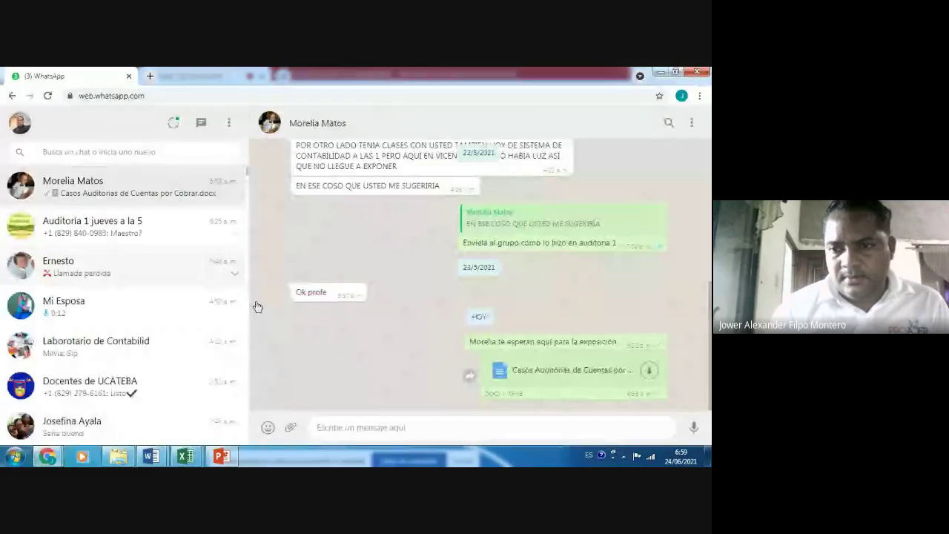
left_click(656, 362)
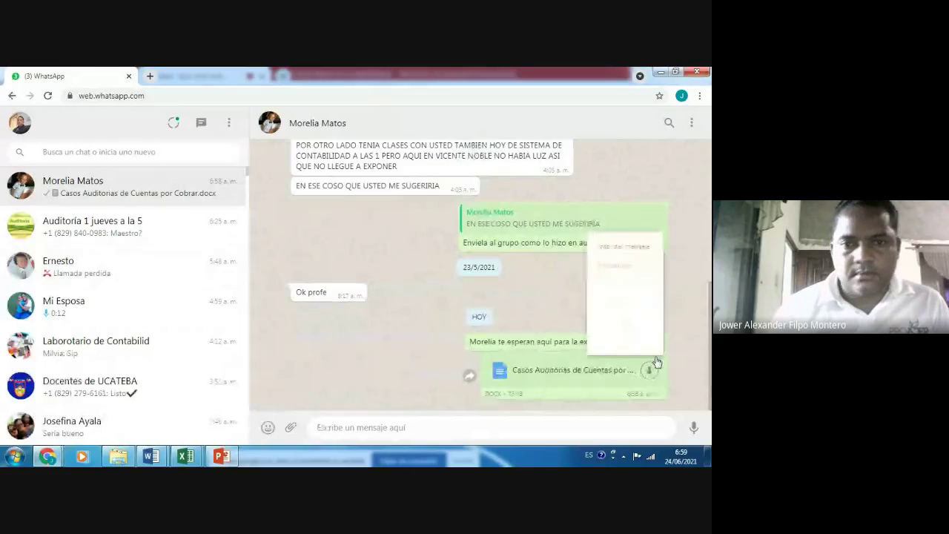
left_click(611, 338)
left_click(386, 339)
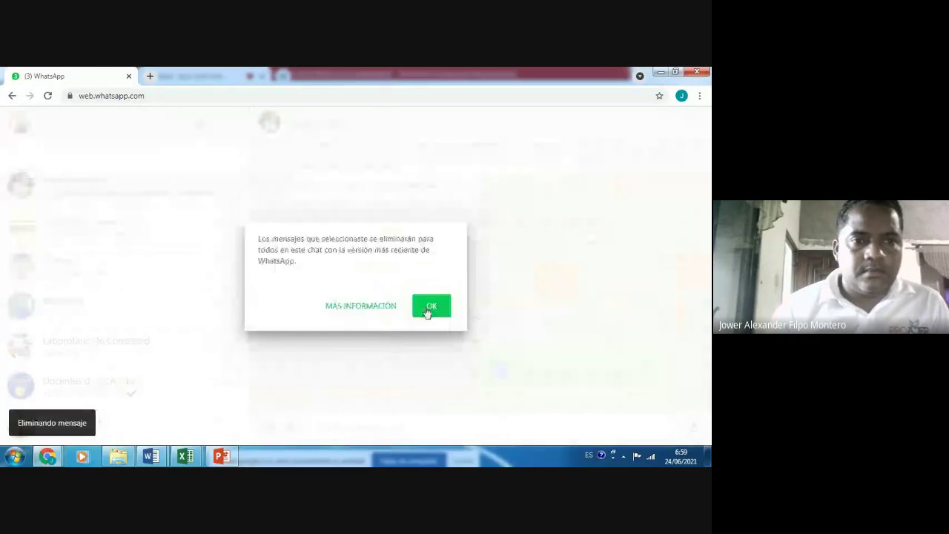
left_click(430, 311)
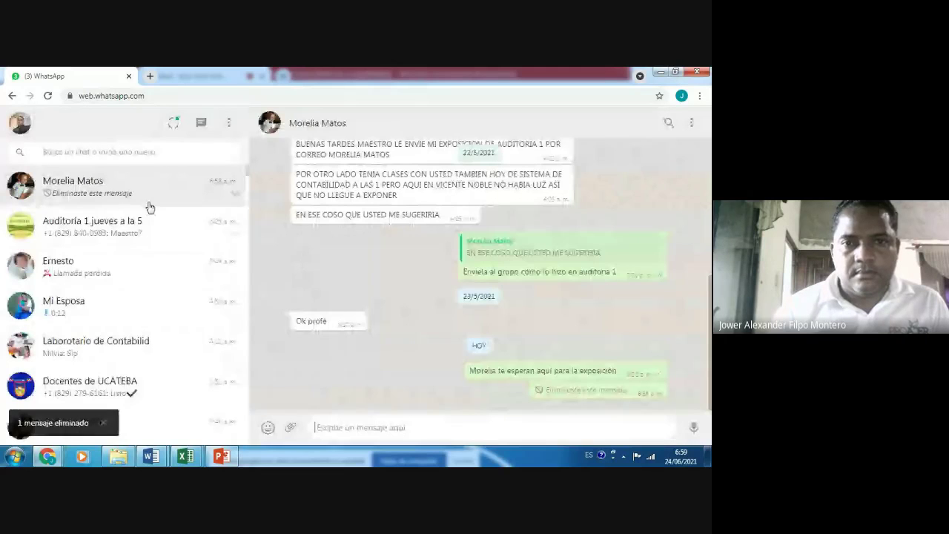
- Send the document Casos Auditorias de Cuentas por Cobrar from the Semana 7 folder to the group chat Auditoría 1 jueves a la 5
left_click(149, 212)
left_click(291, 430)
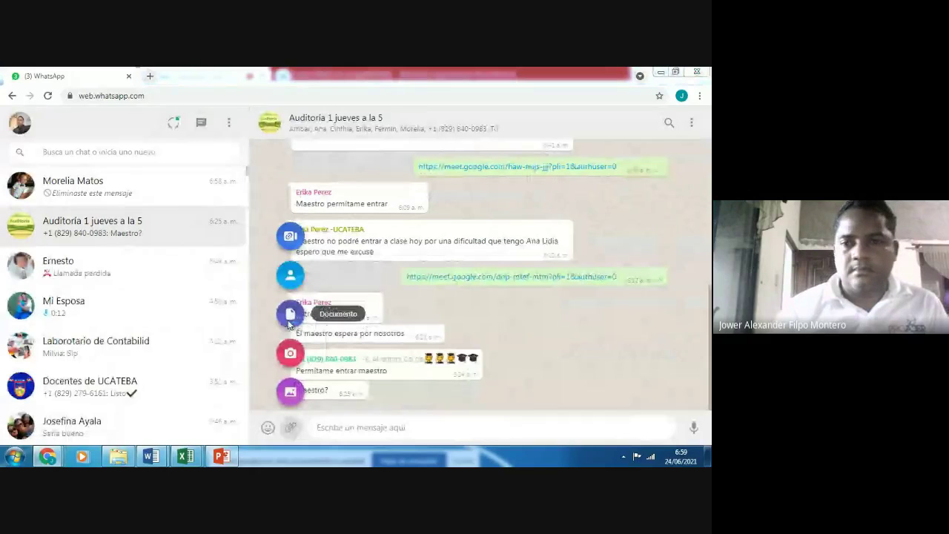
left_click(289, 314)
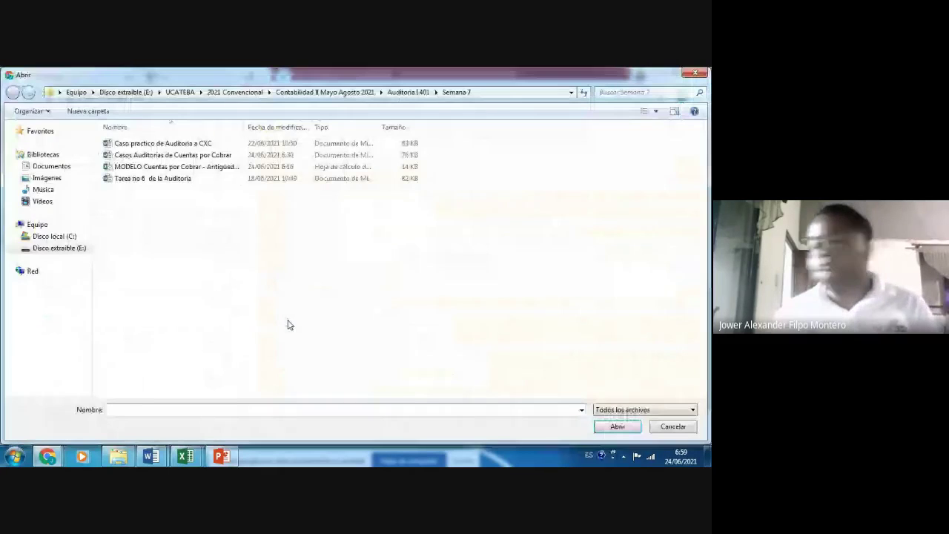
double_click(173, 154)
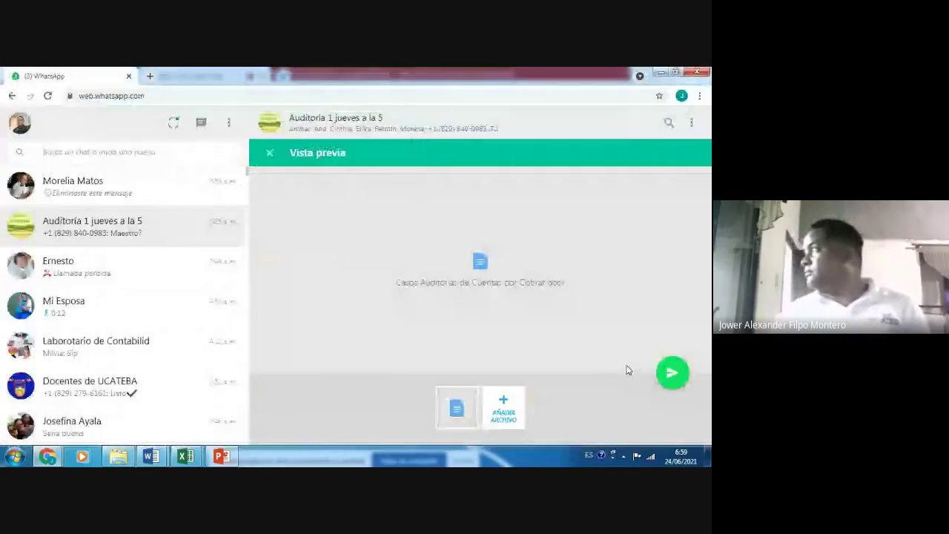
left_click(672, 373)
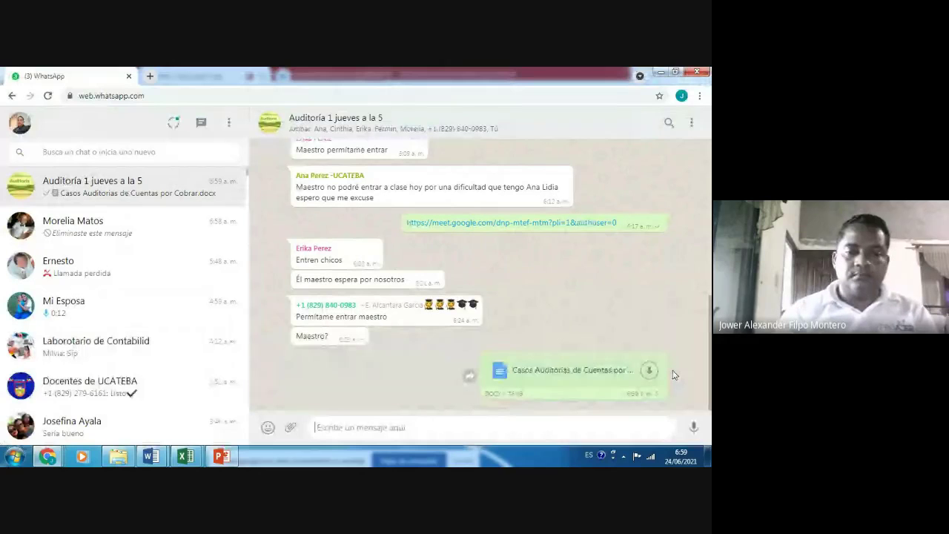
- Switch to the Listado de Participantes workbook in Excel
mouse_move(185, 454)
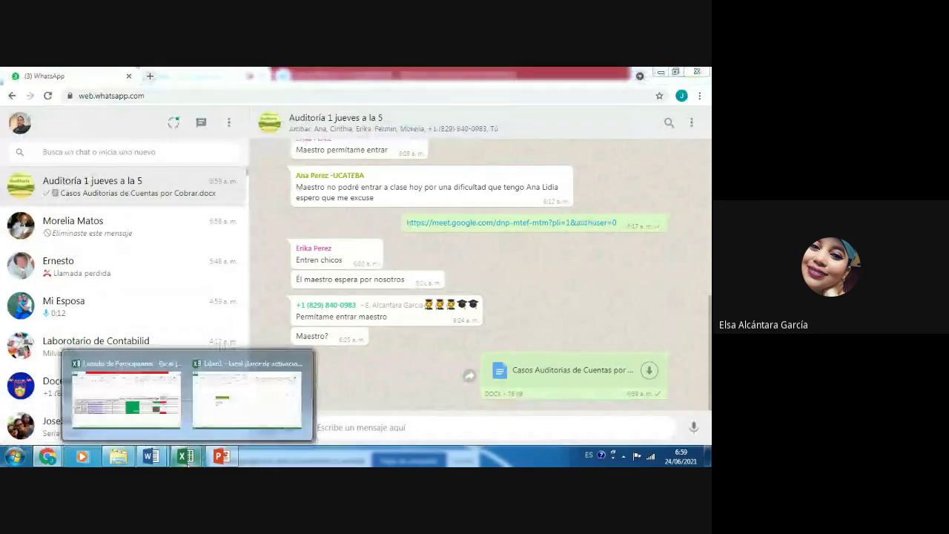
left_click(119, 413)
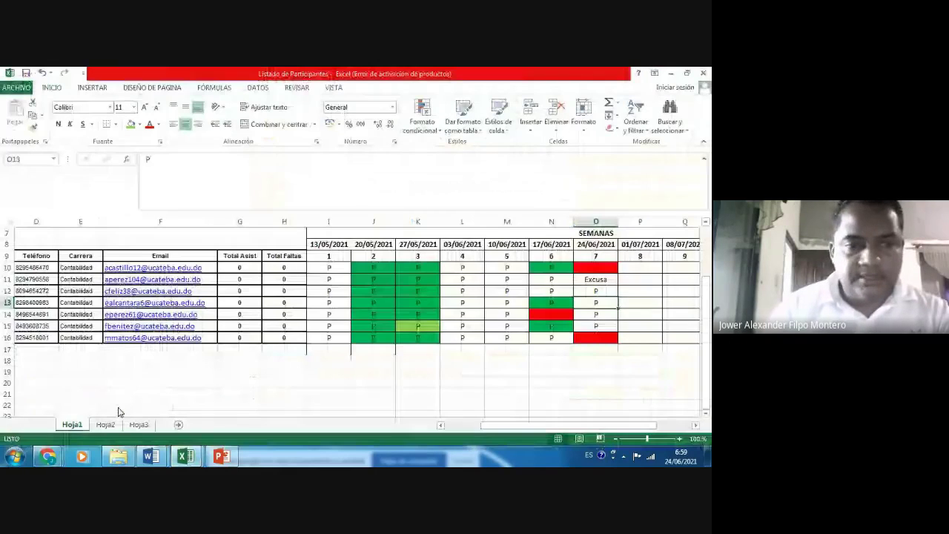
left_click(127, 457)
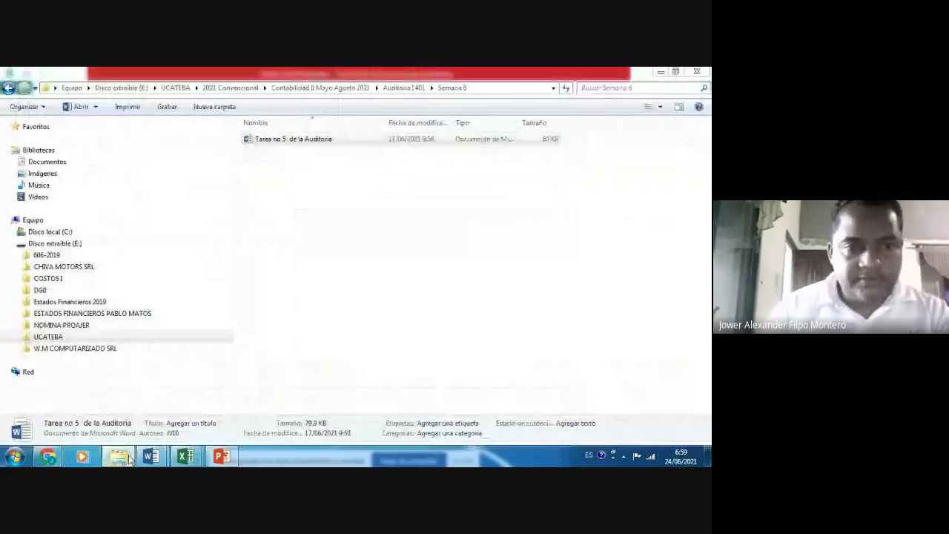
left_click(127, 458)
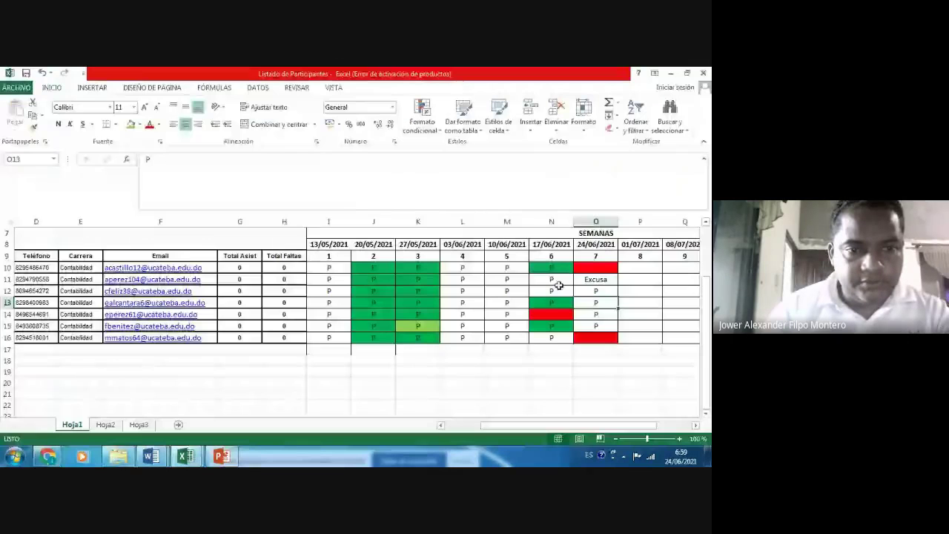
- Examine the student names at the start of the list to match them with their attendance rows
key("Up")
key("Up")
key("Left")
key("Left")
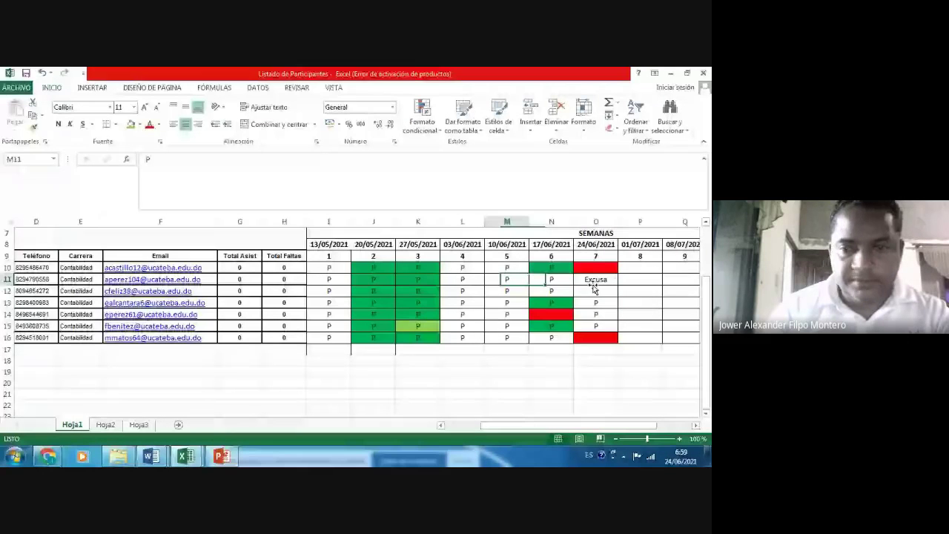
key("Left")
key("Left")
key("Left")
key("Left")
key("Left")
key("Left")
key("Left")
key("Left")
key("Left")
key("Down")
key("Down")
key("Down")
key("Down")
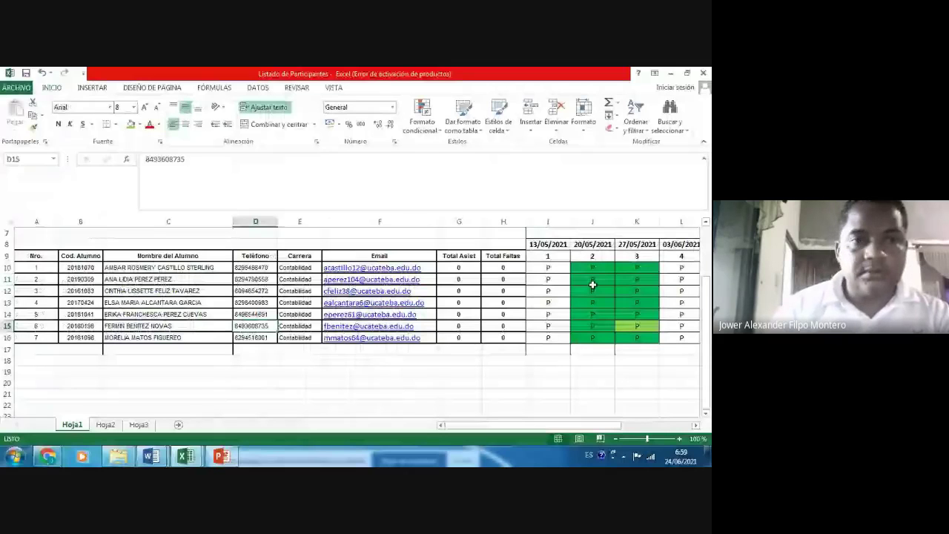
- Fill the attendance cells O14:O15 in the 24/06/2021 column with green, leaving their P entries unedited
key("Up")
key("Right")
key("Right")
key("Right")
key("Right")
key("Right")
key("Right")
key("Right")
key("Right")
key("Right")
key("Right")
key("Right")
key("Right")
key("Left")
key("shift+Down")
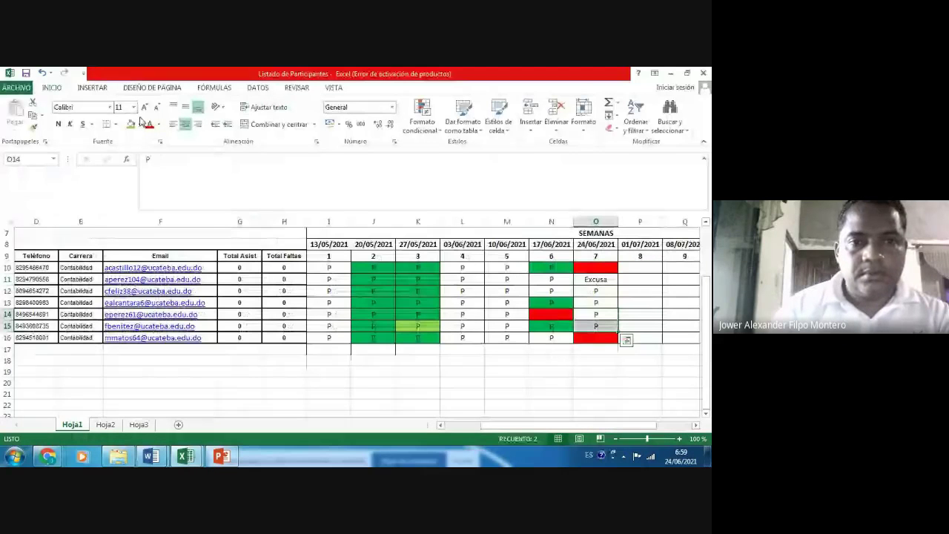
left_click(138, 123)
left_click(179, 208)
key("F2")
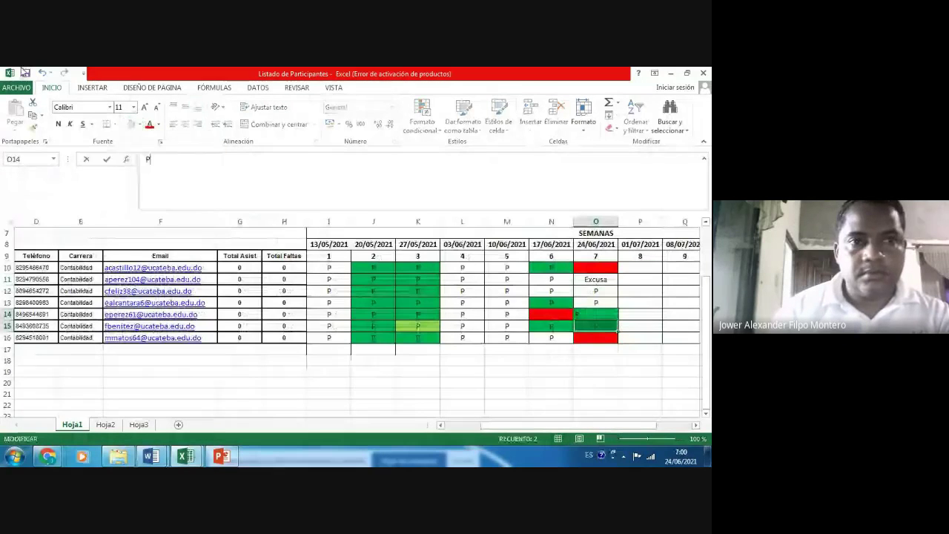
key("Escape")
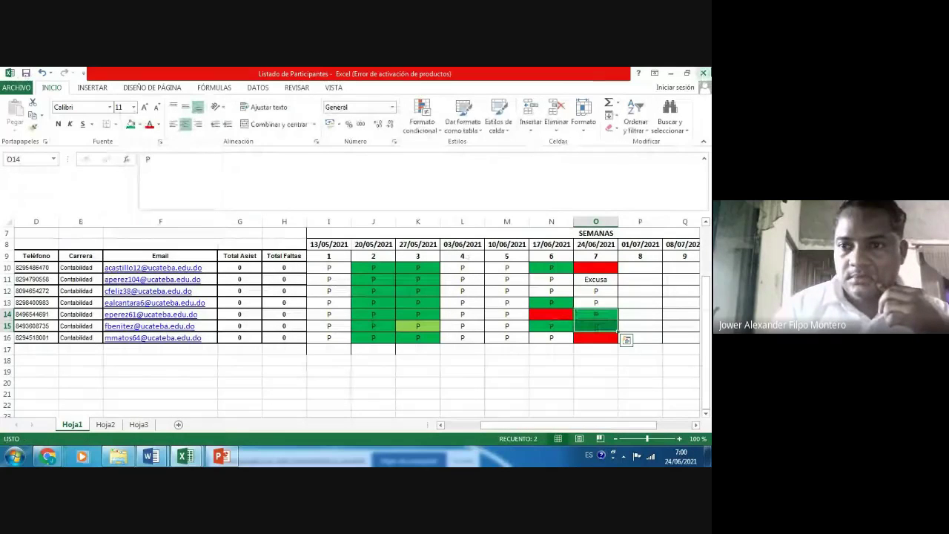
- Look over the attendance columns through 29/07/2021, and close the Listado de Participantes workbook to return to the INVENTARIOS sheet
left_click(638, 283)
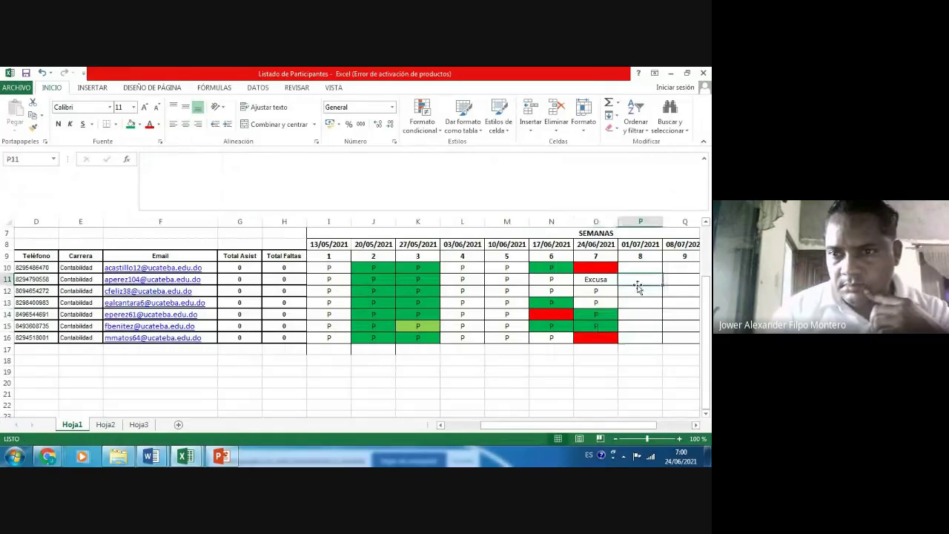
key("Right")
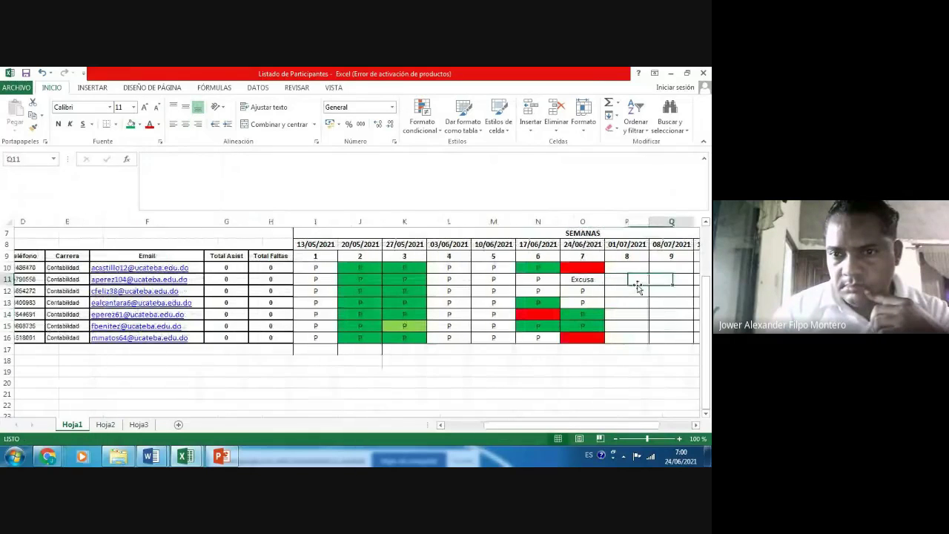
key("Right")
key("Right")
key("Right")
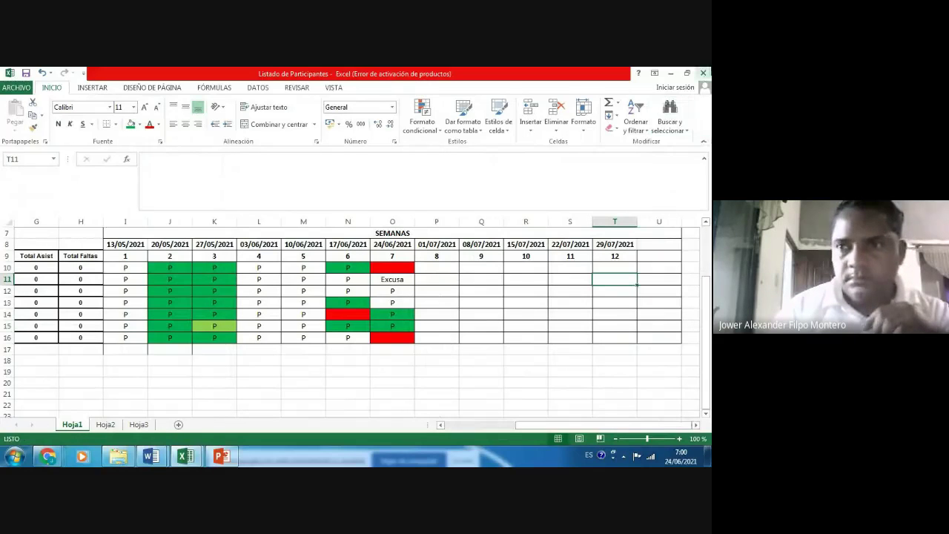
left_click(703, 73)
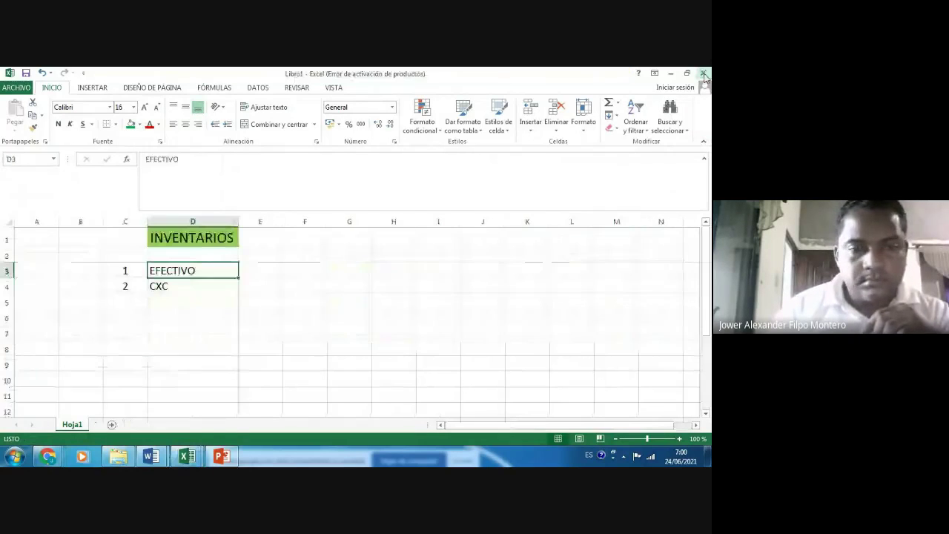
left_click(186, 330)
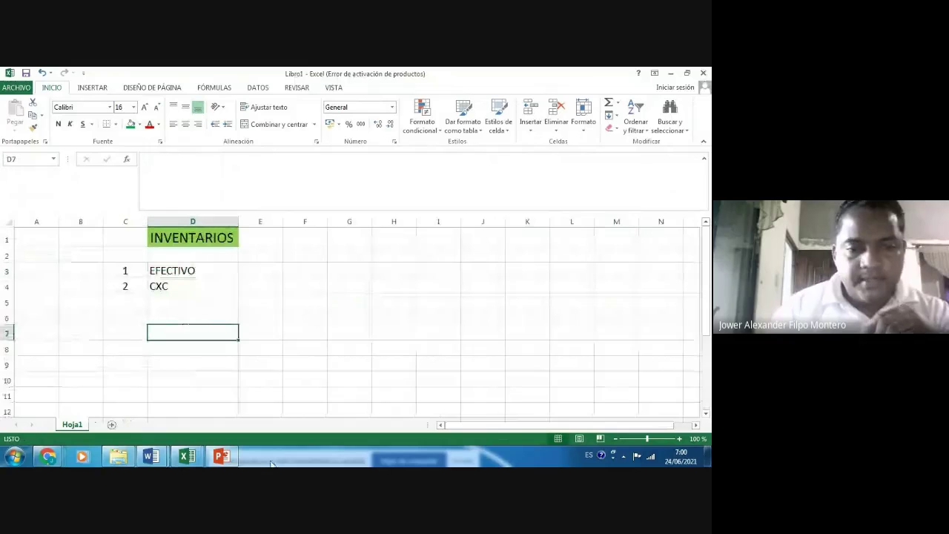
- Duplicate the MODELO Cuentas por Cobrar - Antigüedad de Saldos workbook in the Semana 7 folder of Auditoria I 401
left_click(129, 459)
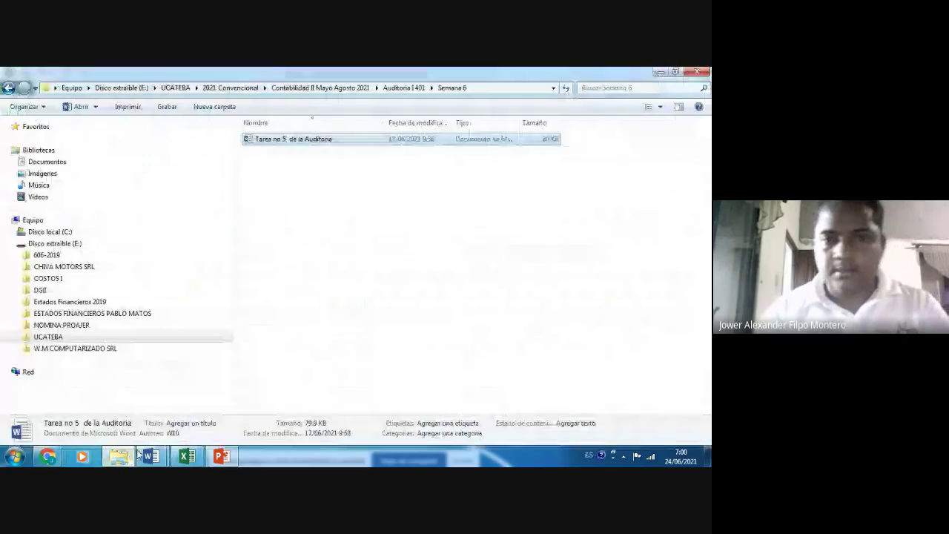
left_click(7, 88)
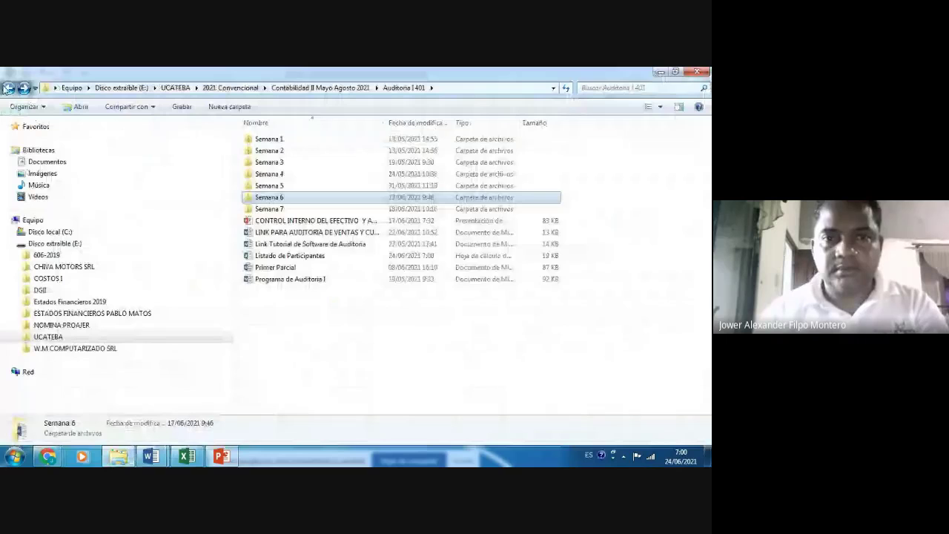
left_click(6, 87)
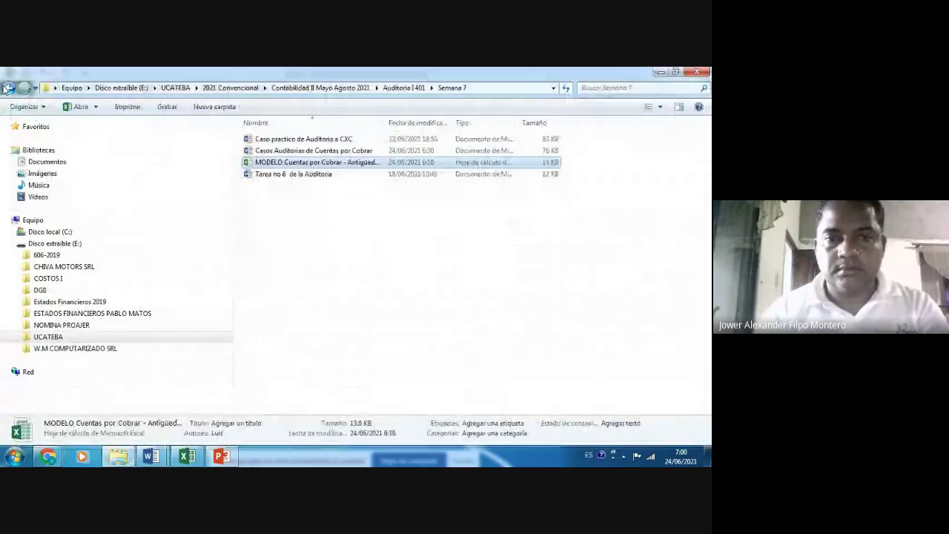
key("Up")
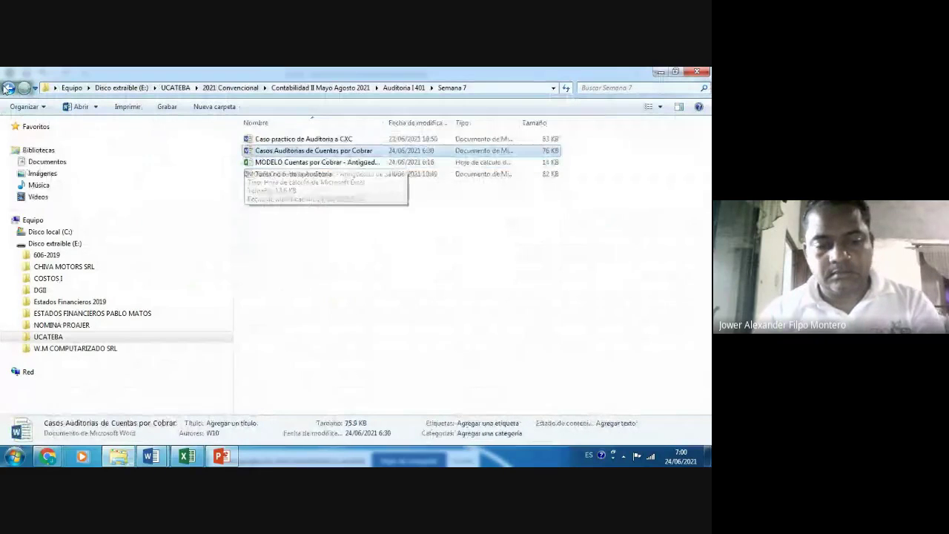
key("ctrl+v")
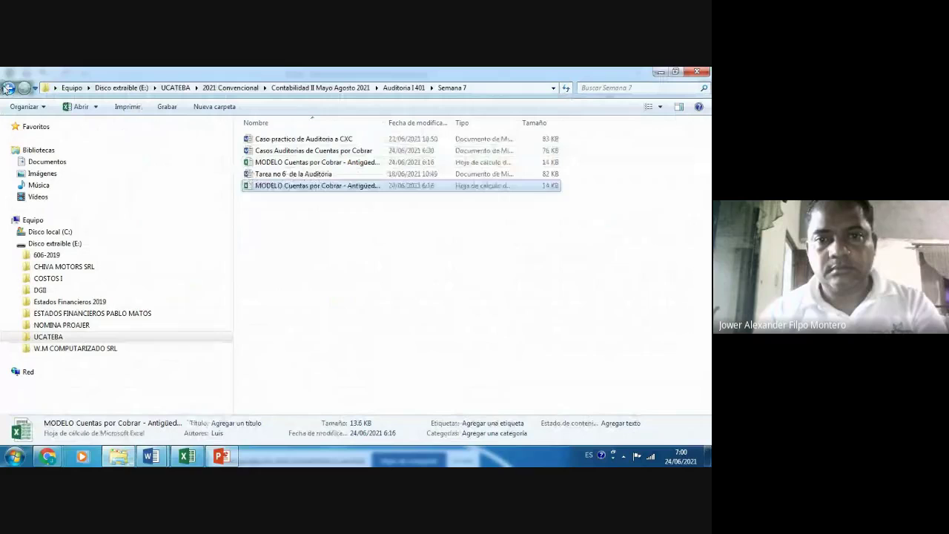
- Open the copy of the MODELO Cuentas por Cobrar - Antigüedad de Saldos workbook at its first data row
key("Up")
key("Down")
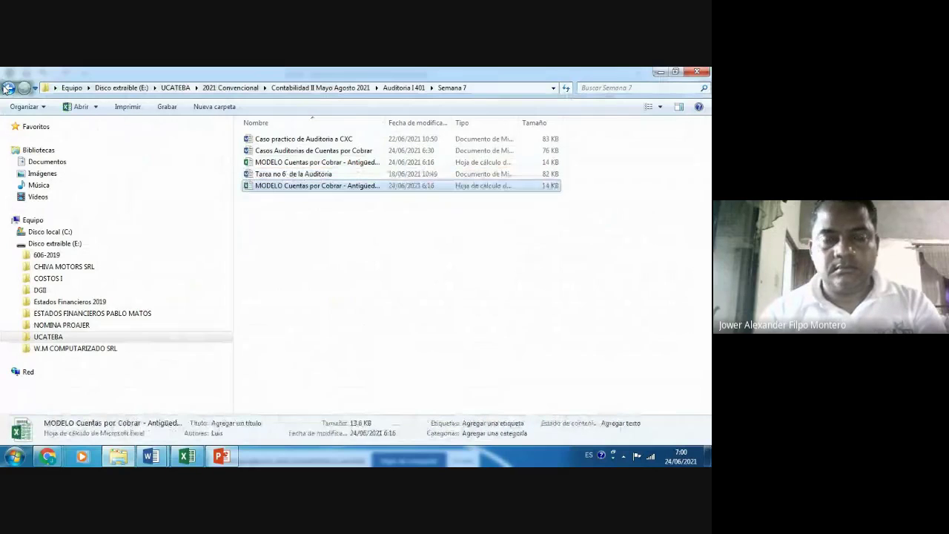
key("Return")
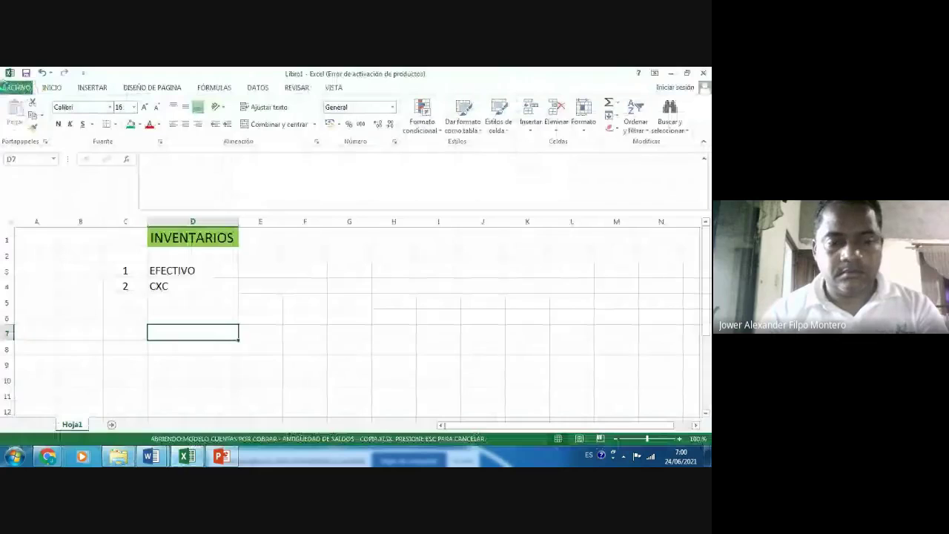
key("ctrl+Home")
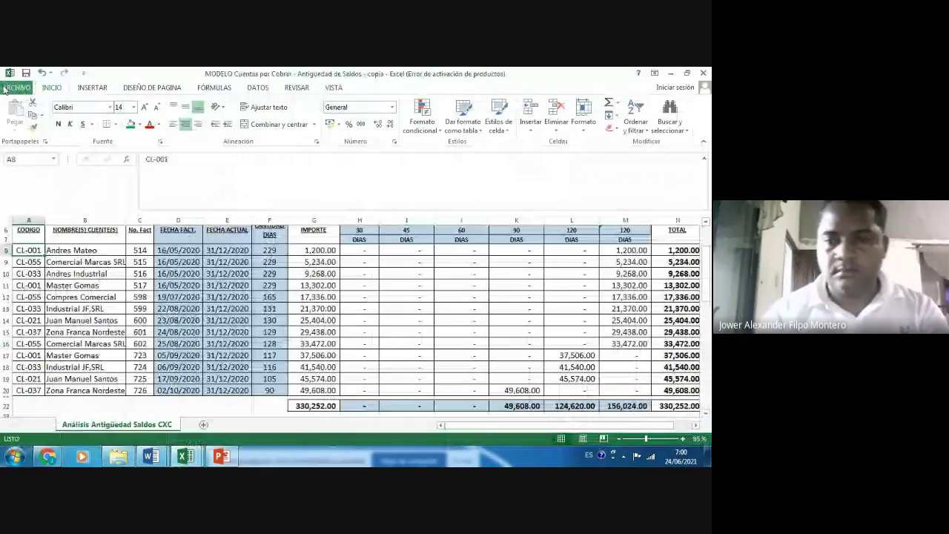
- Clear the sample invoice data in A8:G20, from the CODIGO column through the IMPORTE column
key("shift+Right")
key("shift+Right")
key("shift+Right")
key("shift+Right")
key("shift+Down")
key("shift+Down")
key("shift+Down")
key("shift+Down")
key("shift+Down")
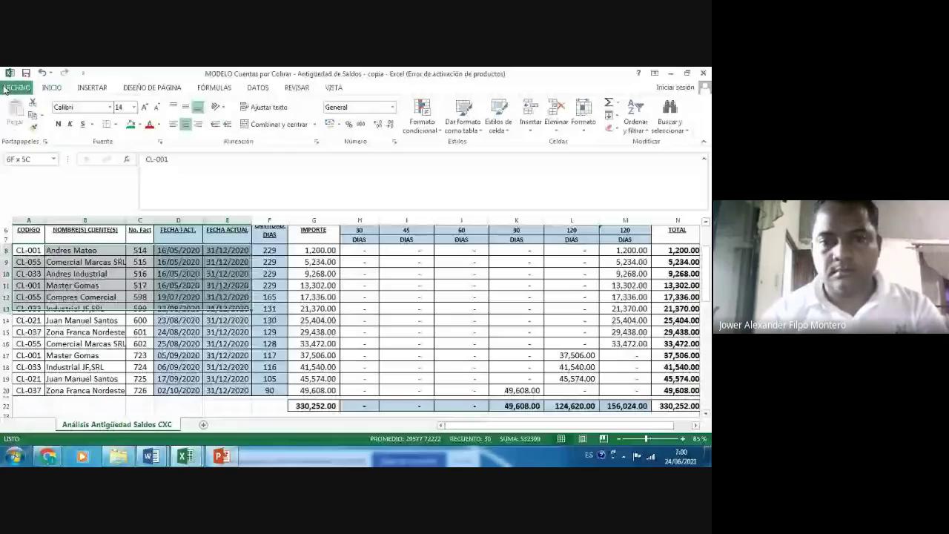
key("shift+Right")
key("shift+Right")
key("shift+Down")
key("shift+Down")
key("shift+Down")
key("shift+Down")
key("shift+Down")
key("shift+Down")
key("shift+Down")
key("Delete")
key("Up")
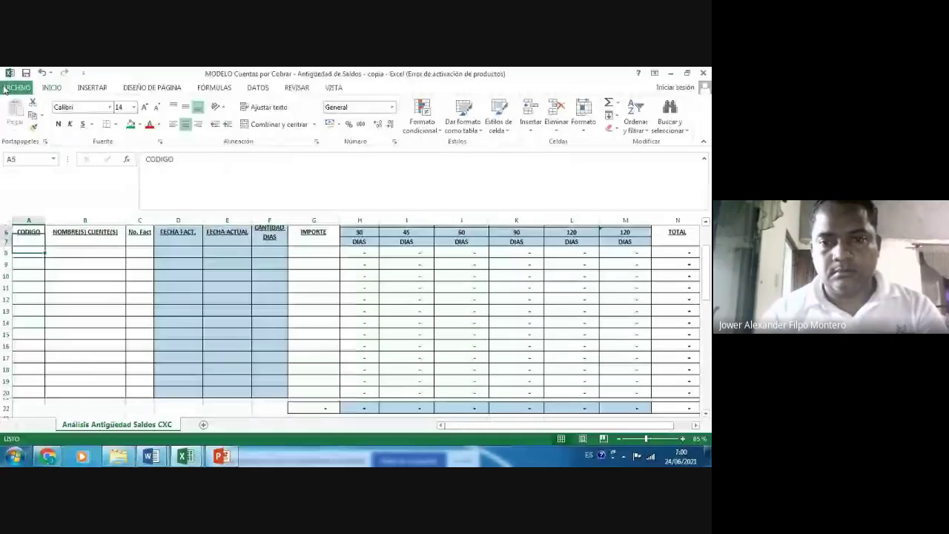
- Look over the model's title and column headings across to the empty columns beyond TOTAL
key("Up")
key("Up")
key("Right")
key("Right")
key("Right")
key("Right")
key("Right")
key("Right")
key("Right")
key("Right")
key("Right")
key("Right")
key("Right")
key("Right")
key("Right")
key("Right")
key("Right")
key("Right")
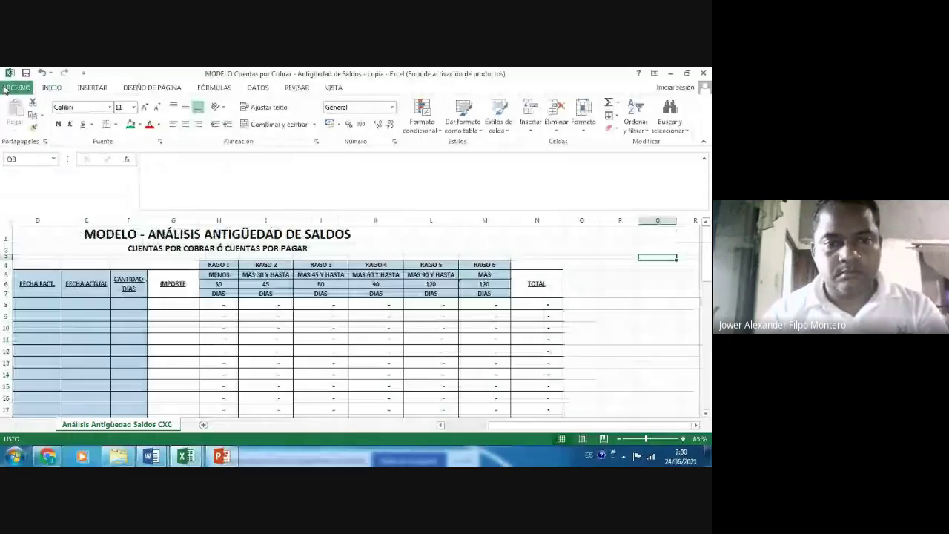
key("Left")
key("Left")
key("Left")
key("Left")
key("Left")
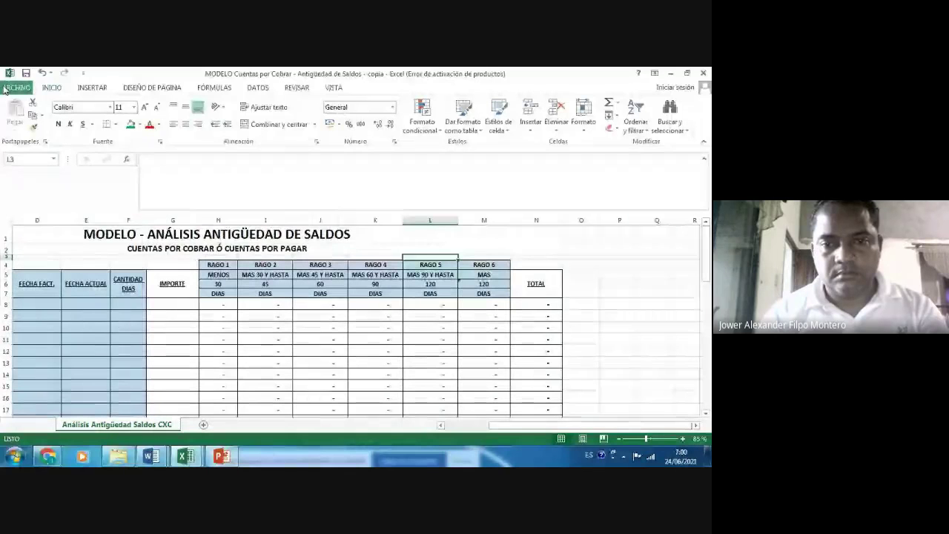
- Examine the day limits in H6:M6 under the RAGO 1 to RAGO 6 headings
key("Down")
key("Down")
key("Down")
key("Left")
key("Left")
key("Left")
key("Left")
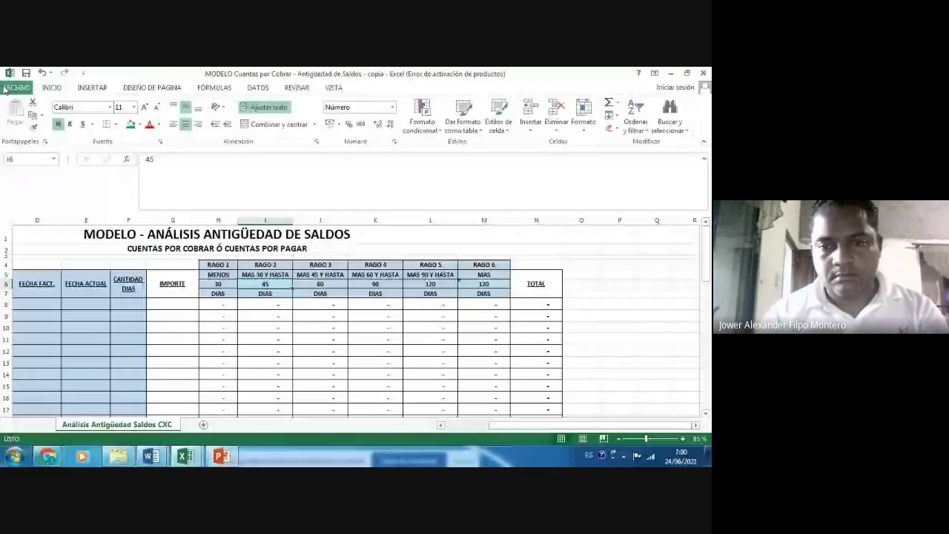
key("shift+Right")
key("shift+Right")
key("shift+Right")
key("shift+Right")
key("shift+Right")
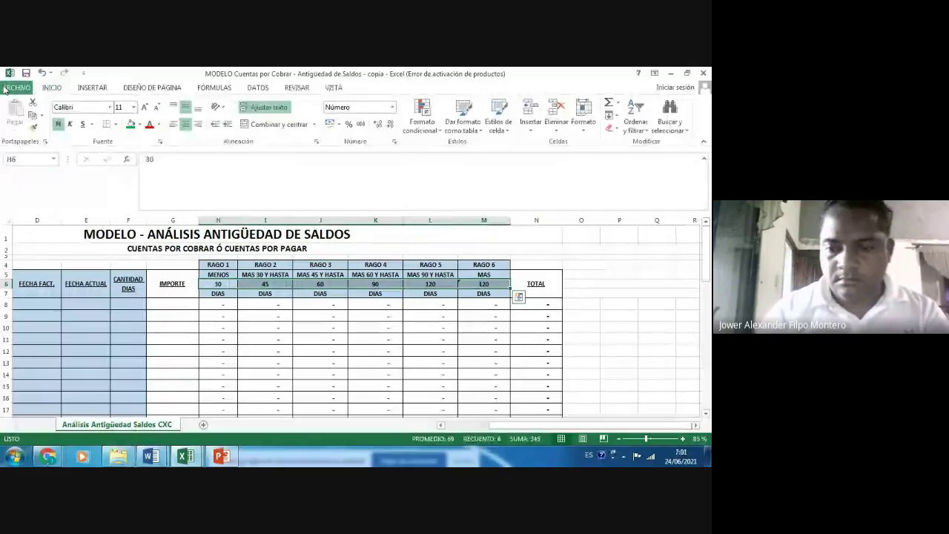
key("shift+Left")
key("shift+Left")
key("shift+Left")
key("ctrl+c")
key("Escape")
key("Down")
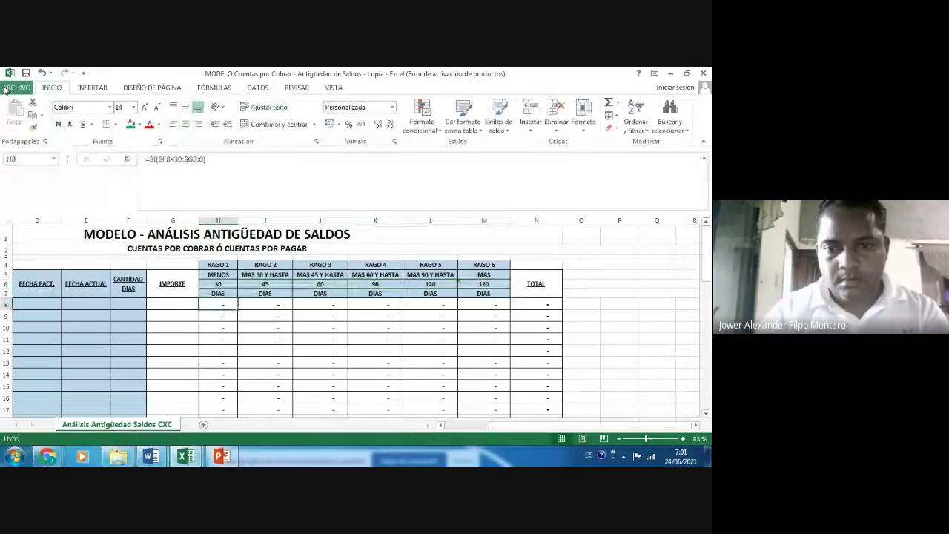
- Clear the aging formulas in H8:M20 under RAGO 1 to RAGO 6, keeping the totals row
key("shift+Right")
key("shift+Right")
key("shift+Right")
key("shift+Down")
key("shift+Down")
key("shift+Right")
key("shift+Right")
key("shift+Right")
key("shift+Down")
key("shift+Down")
key("shift+Down")
key("shift+Down")
key("shift+Left")
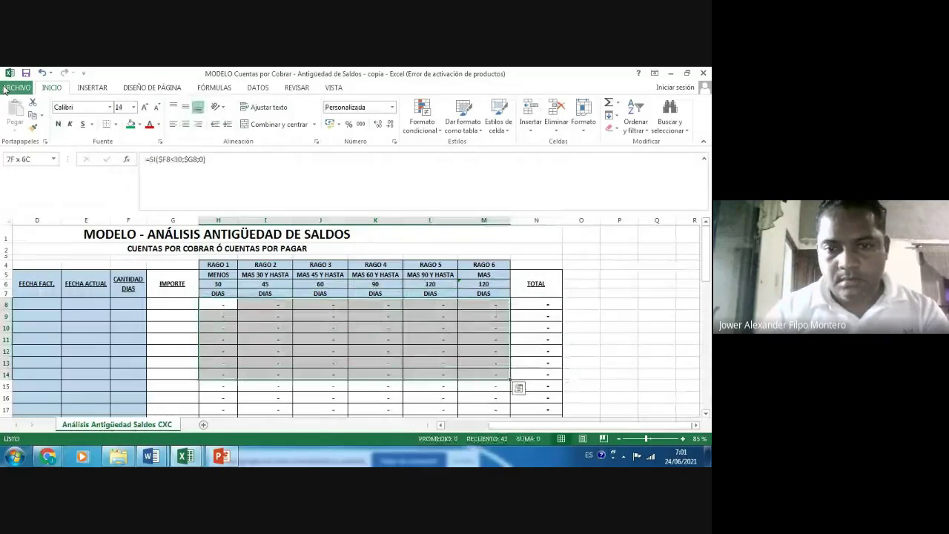
key("shift+Down")
key("shift+Down")
key("shift+Down")
key("shift+Down")
key("shift+Down")
key("shift+Down")
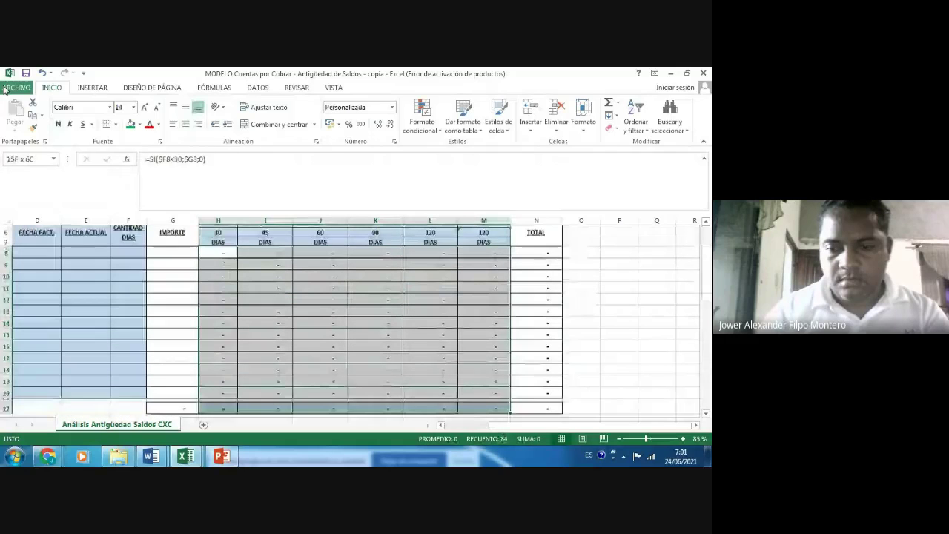
key("Delete")
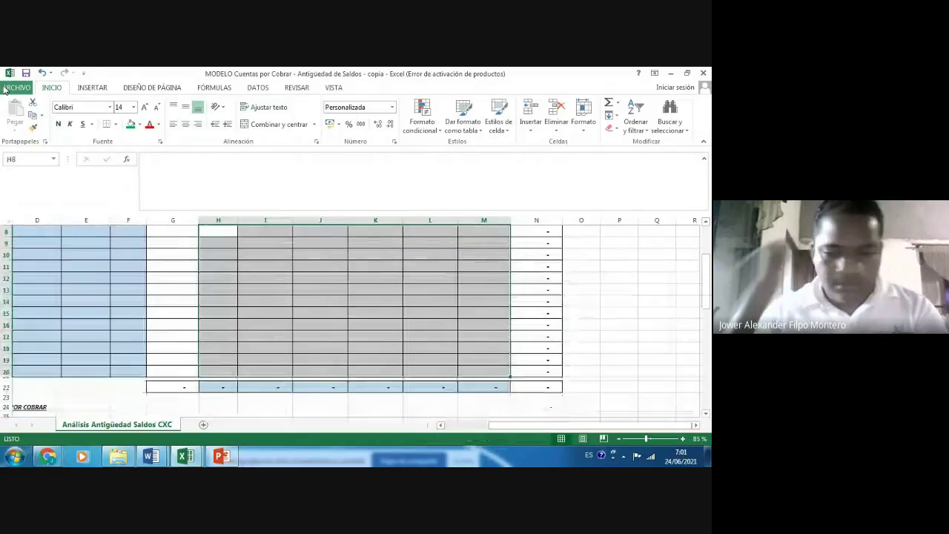
- Review the emptied model's headings from CODIGO through IMPORTE, especially FECHA FACT., FECHA ACTUAL and CANTIDAD DIAS
key("Left")
key("Left")
key("Left")
key("Left")
key("Left")
key("Left")
key("Left")
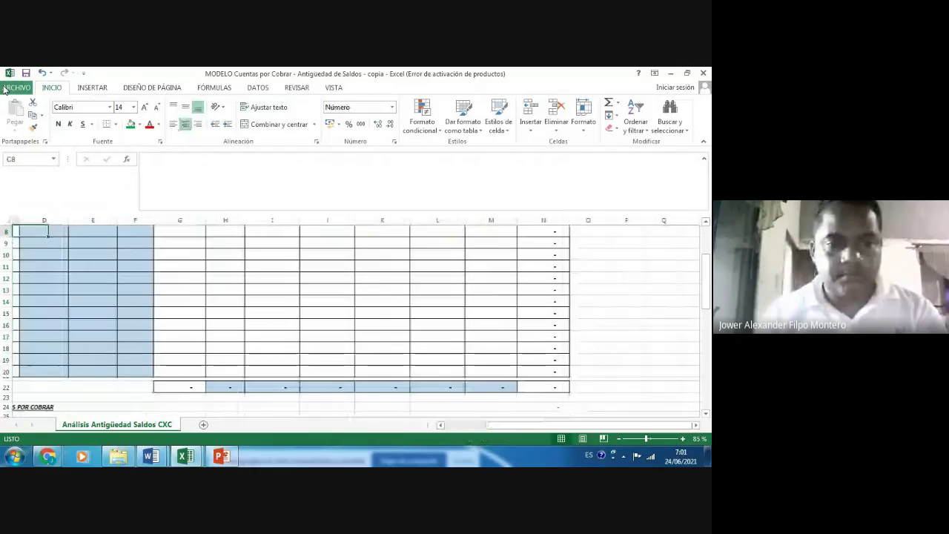
key("Up")
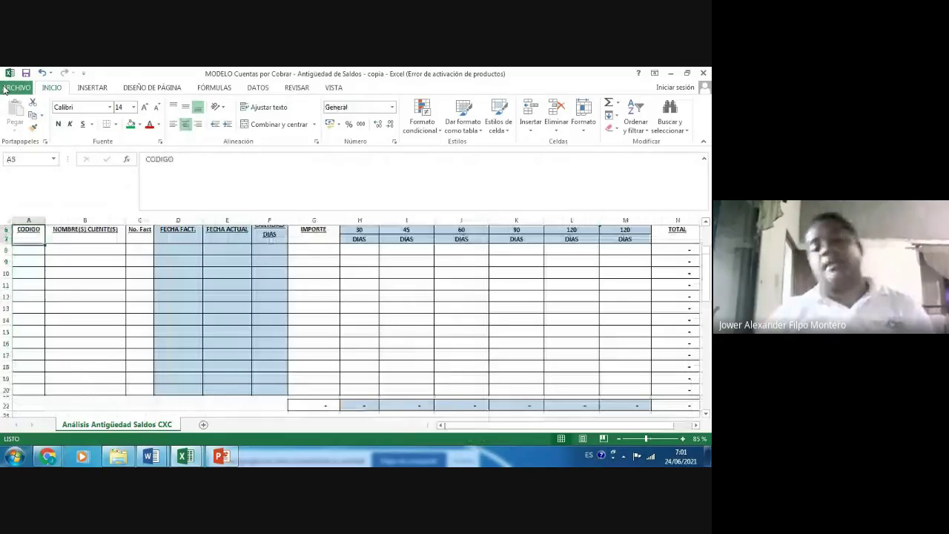
key("ctrl+Home")
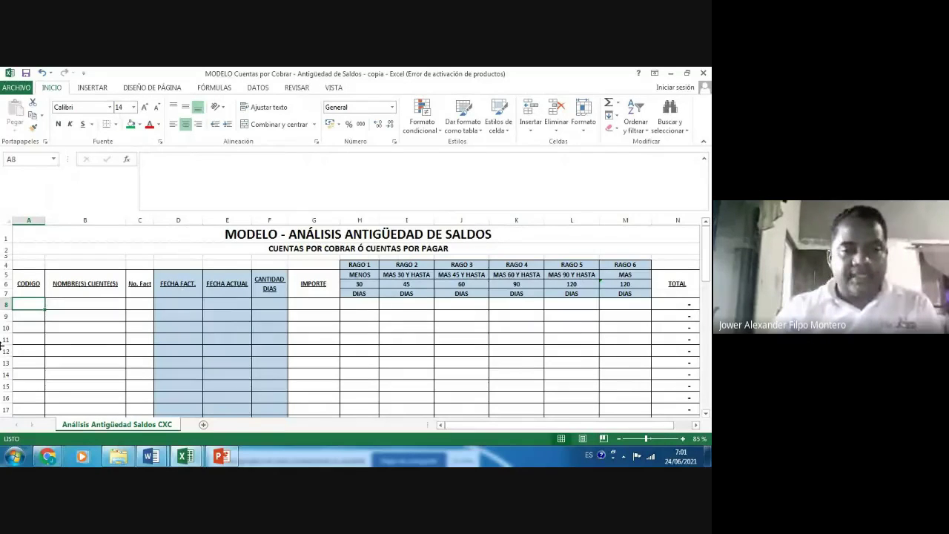
scroll(3, 345, "down", 1)
key("Right")
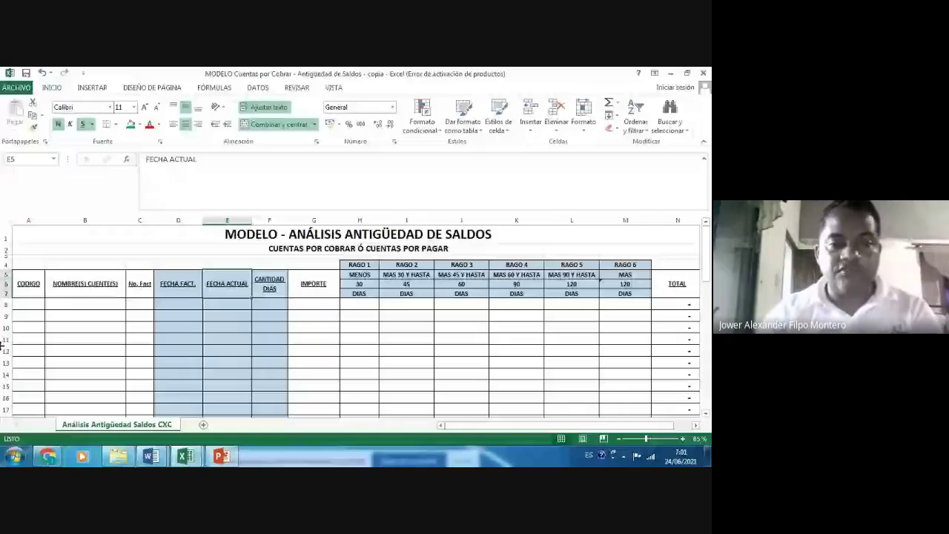
key("Left")
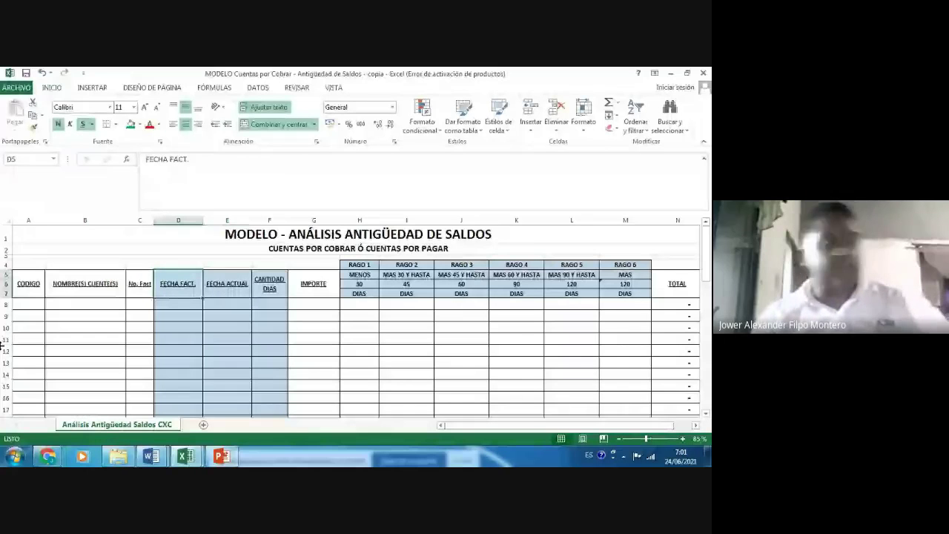
key("Right")
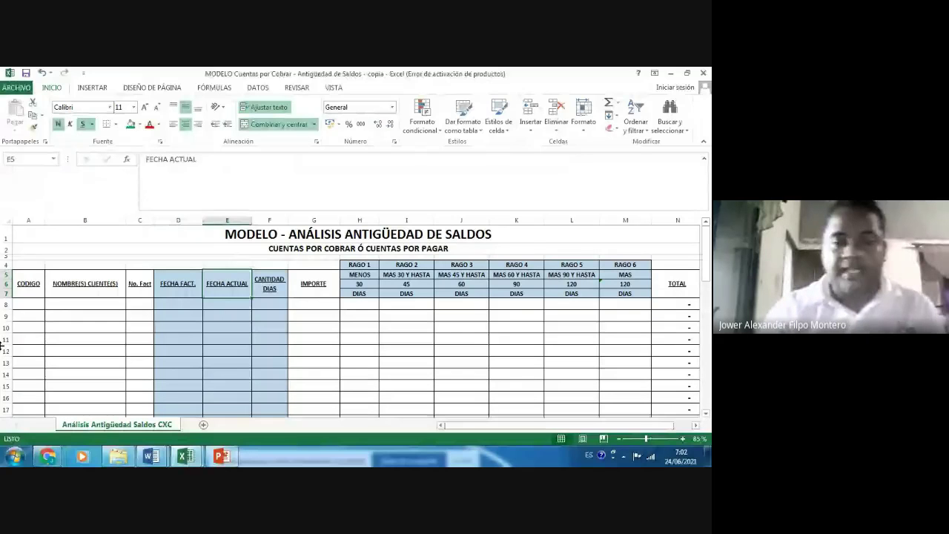
key("Right")
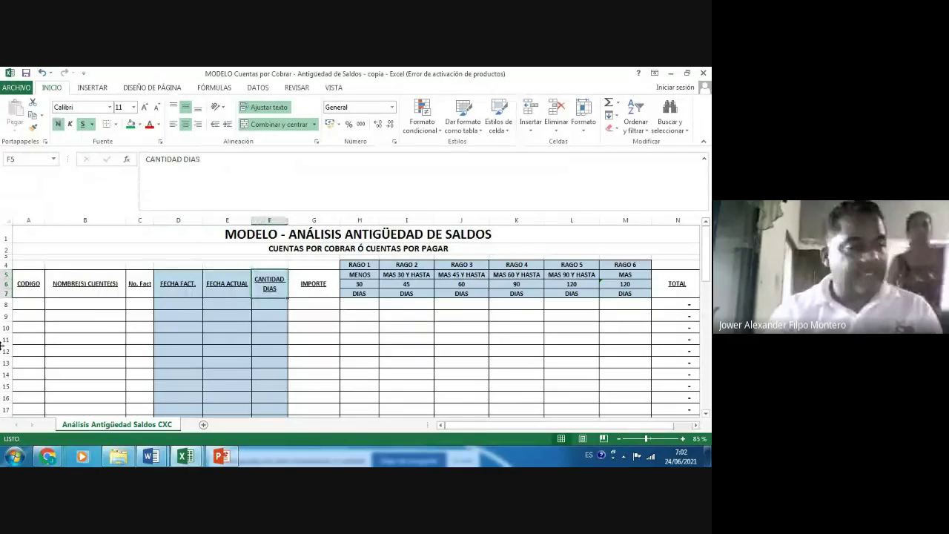
key("Right")
key("Left")
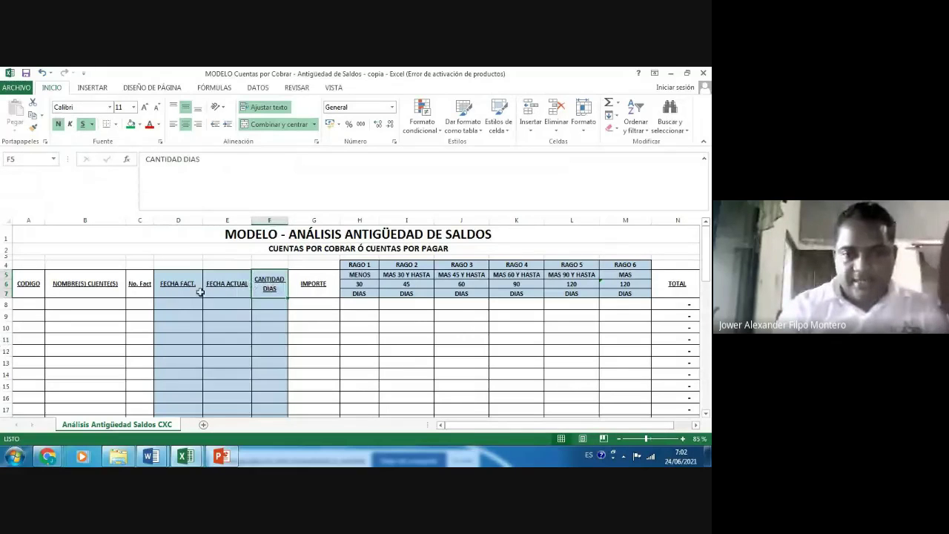
left_click(172, 285)
left_click(233, 274)
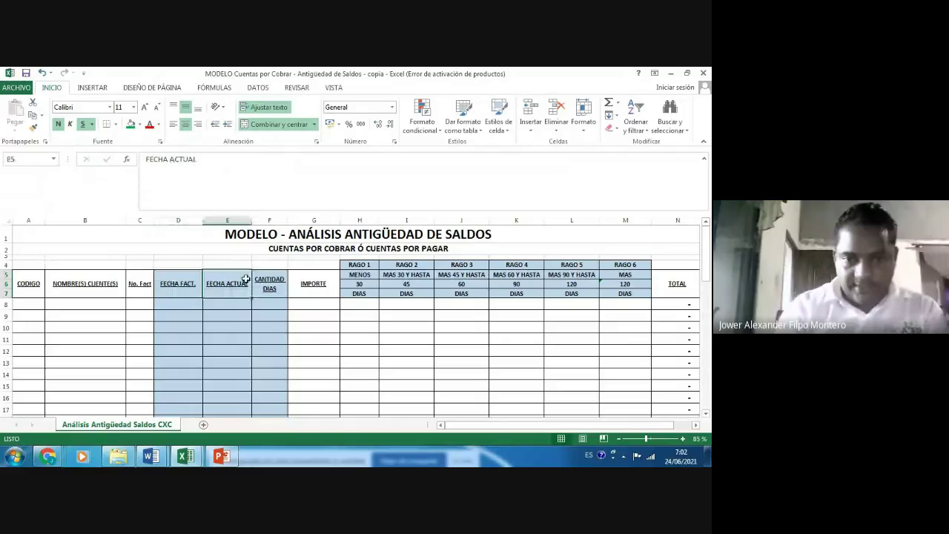
- Replace the IMPORTE heading in G5 with VALOR
left_click(329, 286)
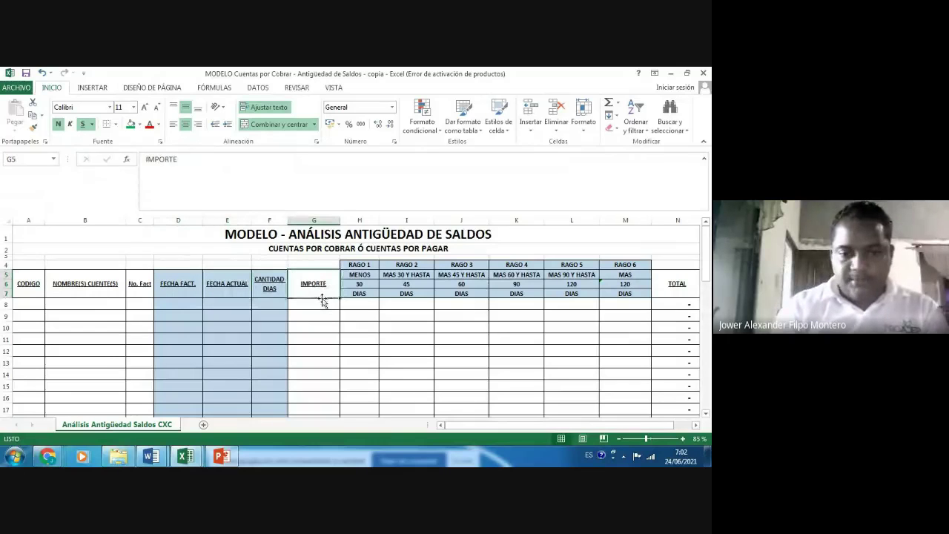
key("BackSpace")
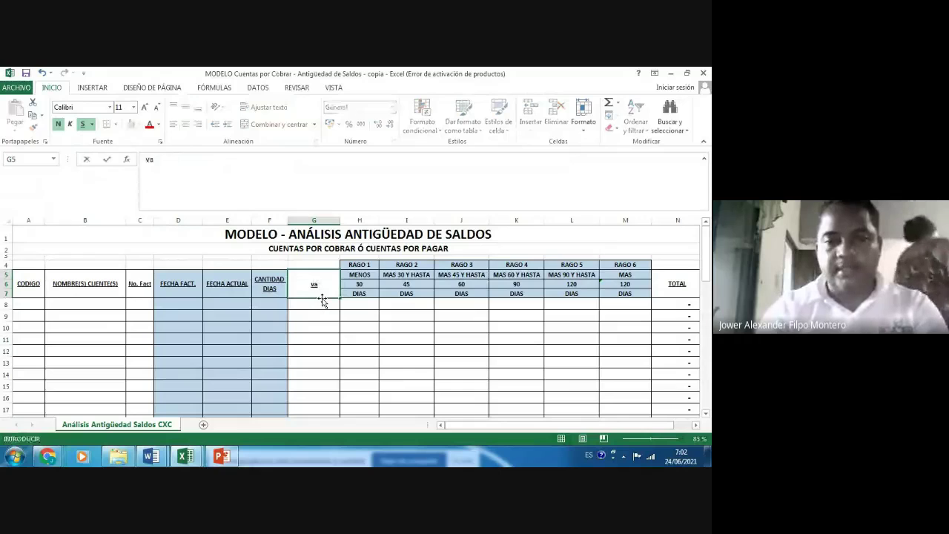
type("V")
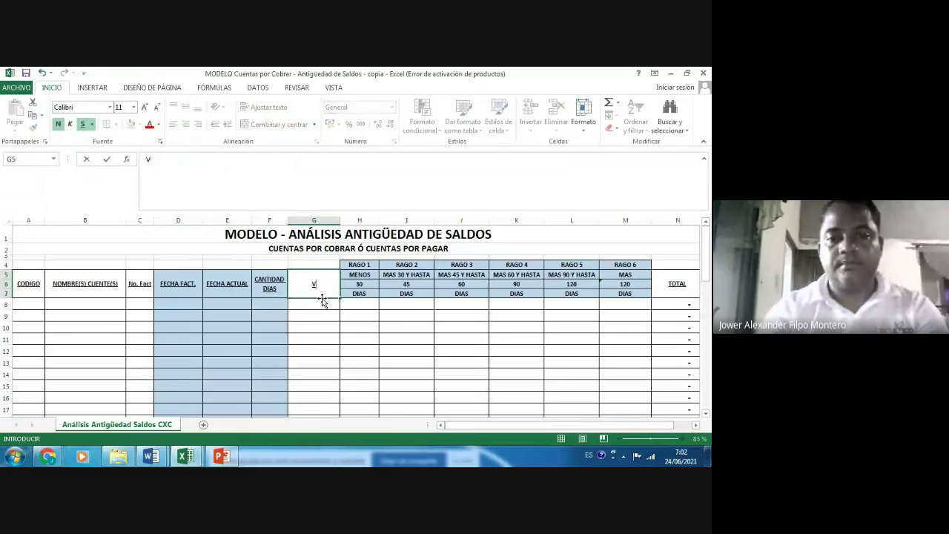
type("ALOR")
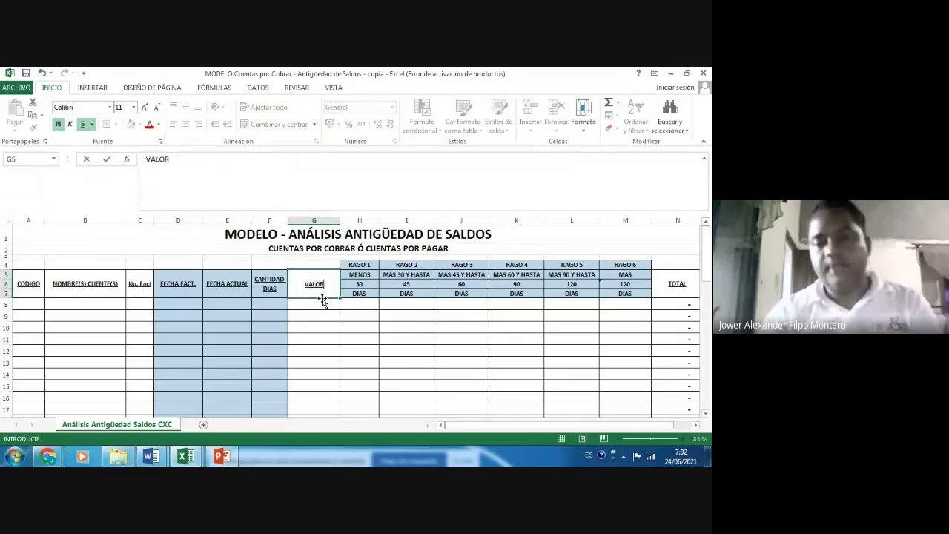
key("Right")
- Fill the RAGO 1 heading cells H4:H7 with green
key("Up")
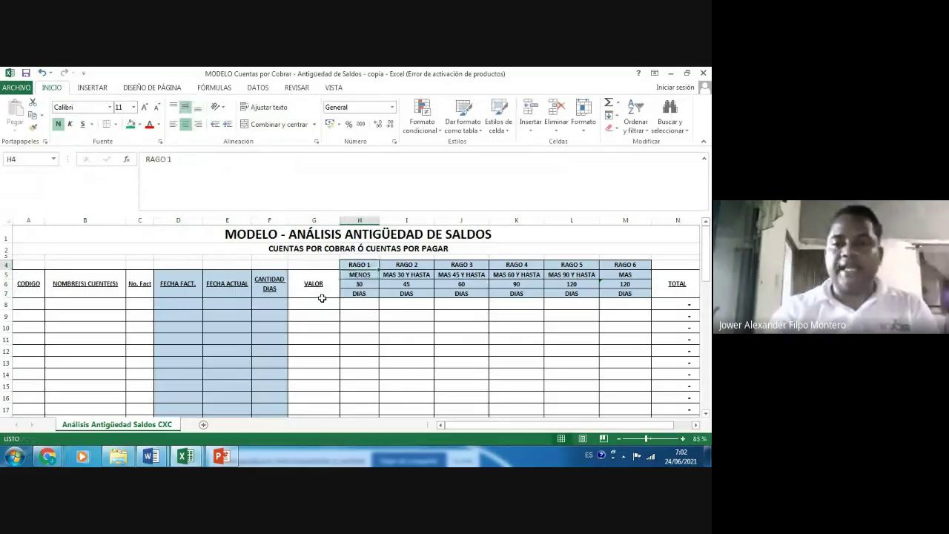
key("Down")
key("Down")
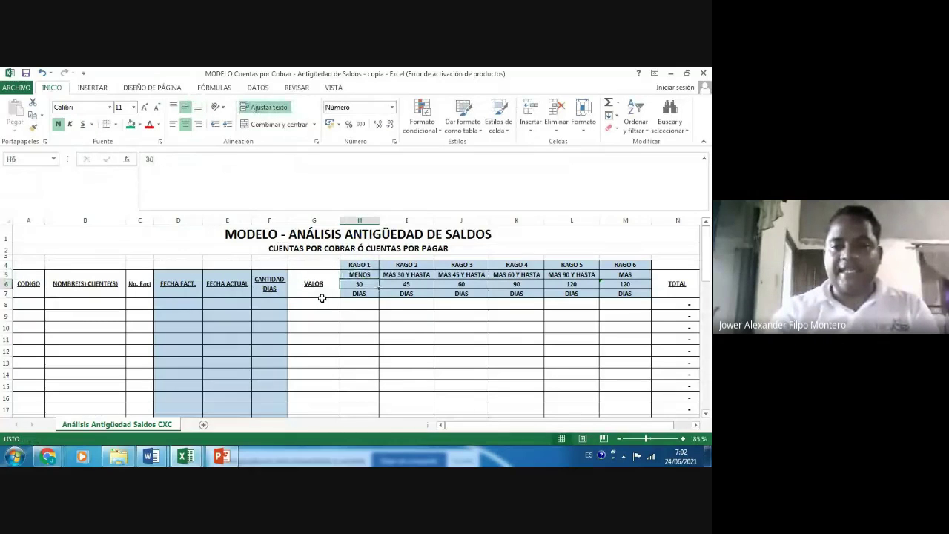
key("Up")
key("Up")
key("shift+Down")
key("shift+Down")
key("shift+Down")
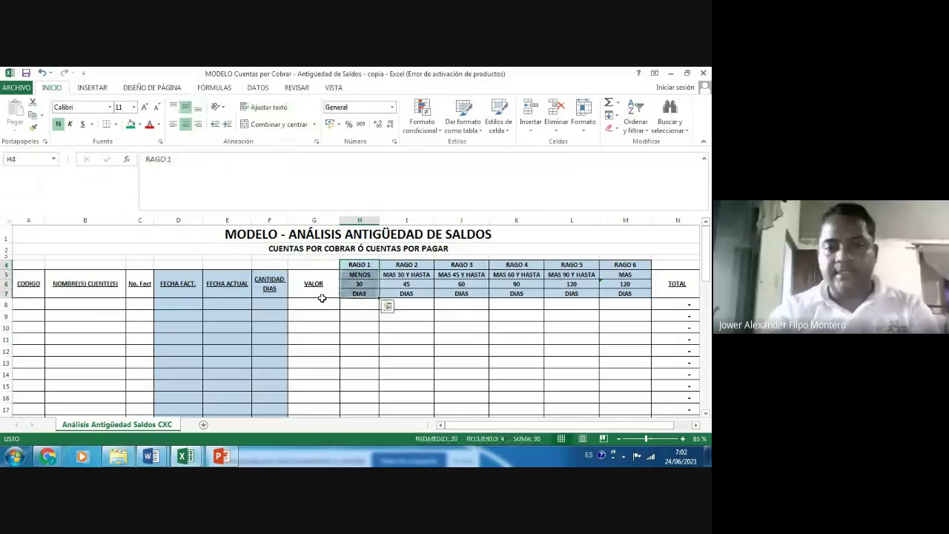
left_click(131, 125)
key("Right")
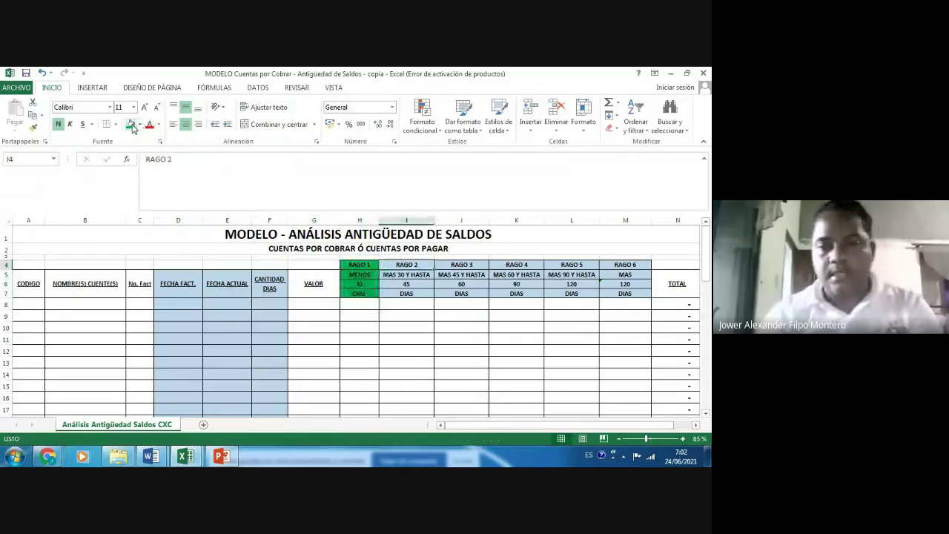
- Fill the RAGO 2 heading cells I4:I7 with yellow
key("shift+Down")
key("shift+Down")
key("shift+Down")
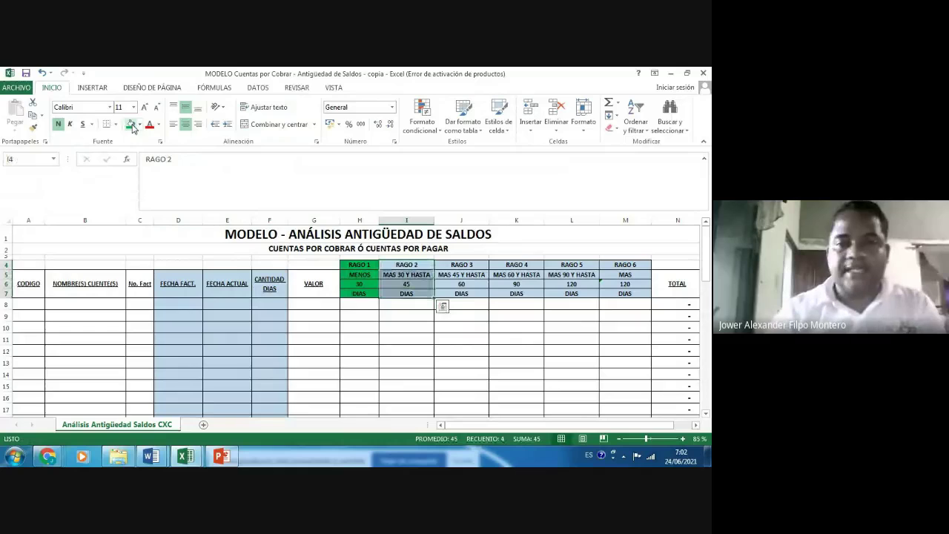
left_click(140, 125)
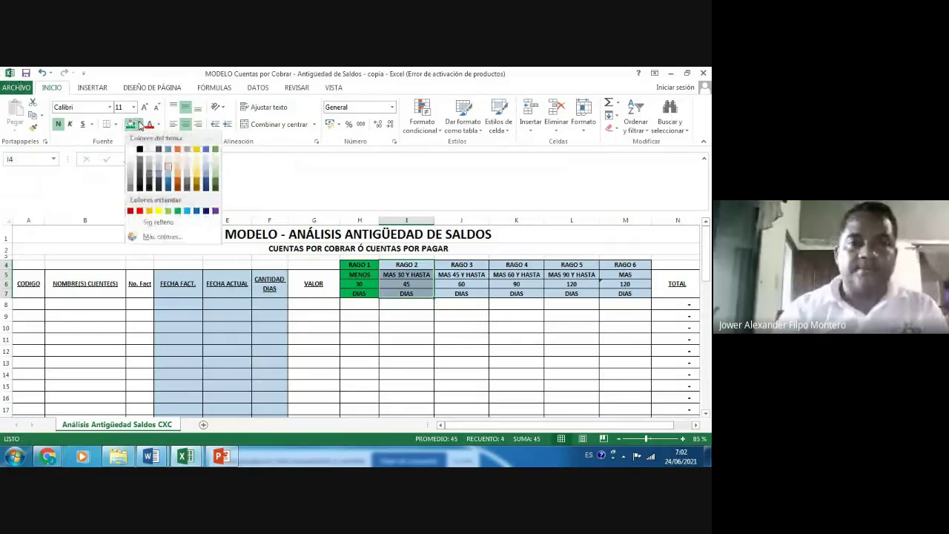
left_click(159, 211)
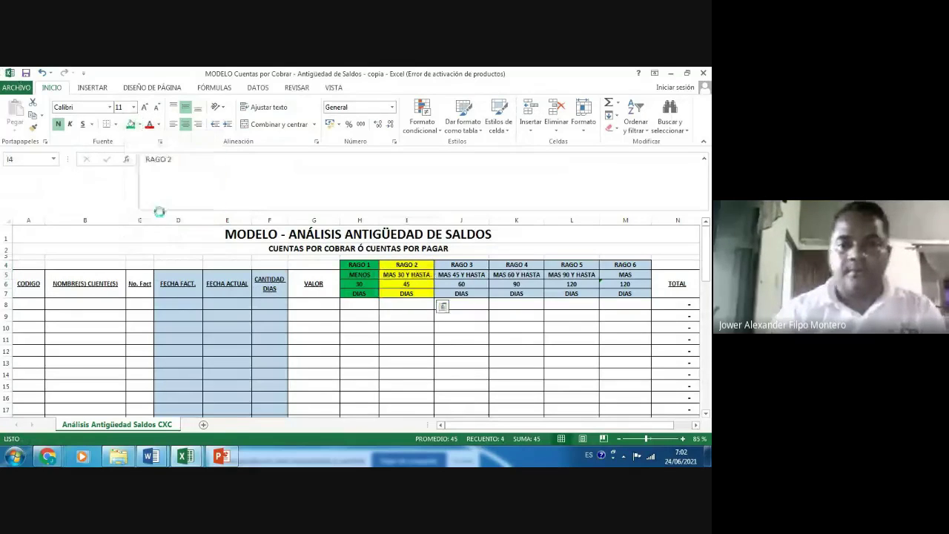
- Fill the RAGO 3 heading cells J4:J7 with the standard light green
key("Right")
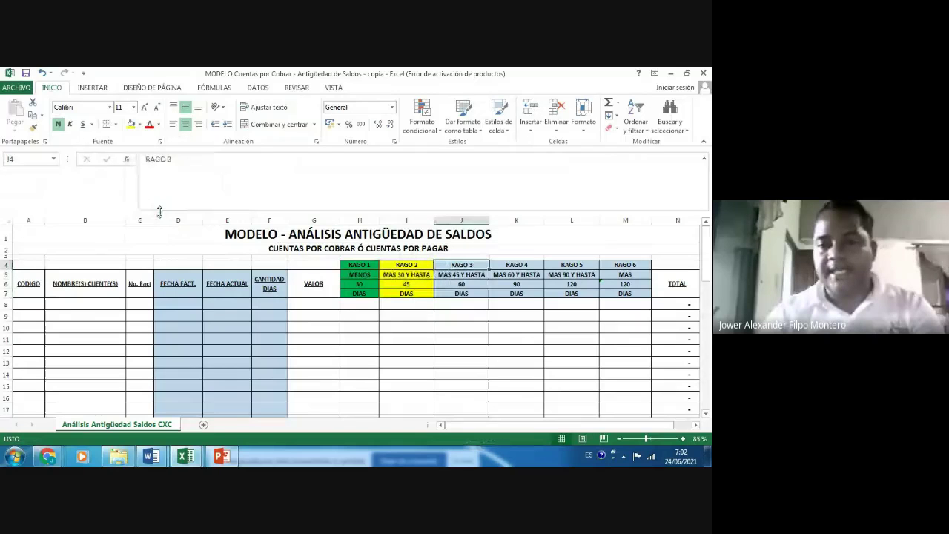
key("shift+Down")
key("shift+Down")
key("shift+Down")
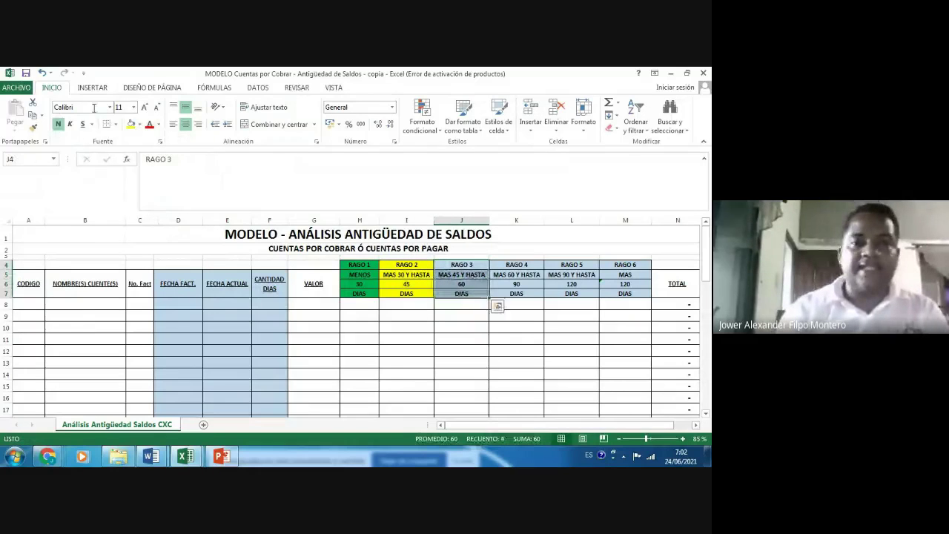
left_click(142, 126)
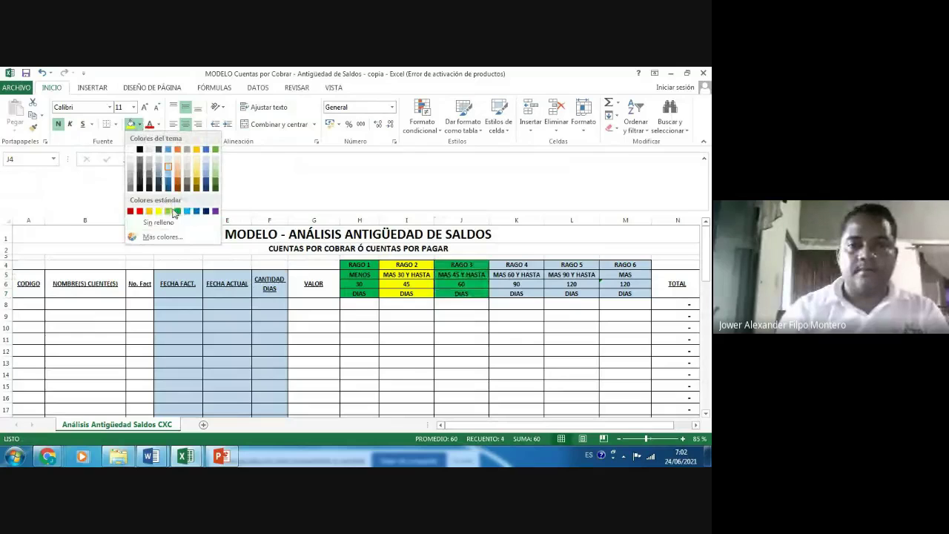
left_click(168, 212)
- Fill the RAGO 4 heading cells K4:K7 with the standard light blue
key("Right")
key("shift+Down")
key("shift+Down")
key("shift+Down")
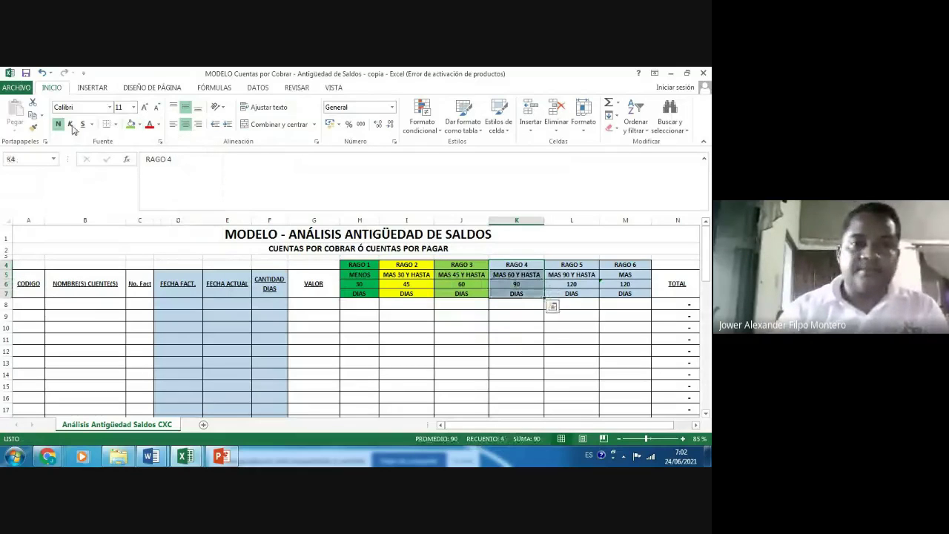
left_click(138, 129)
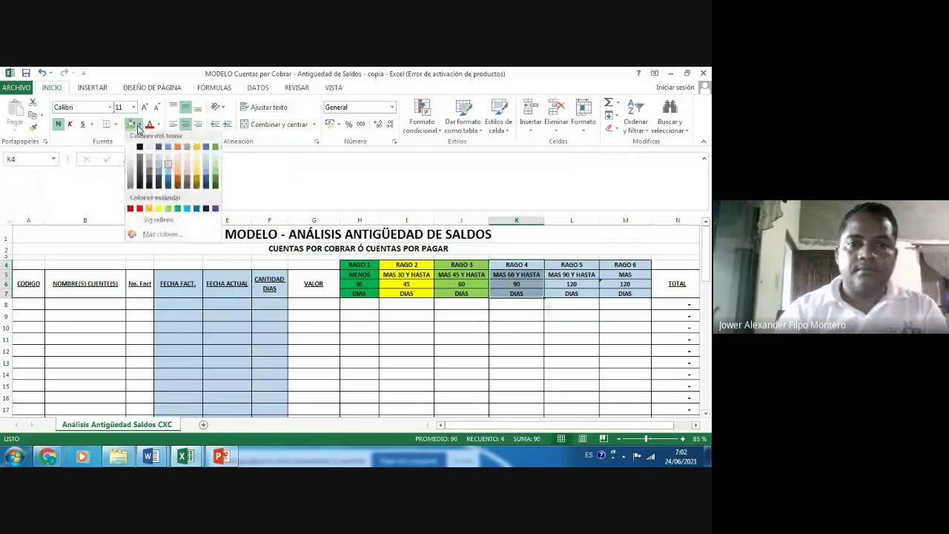
left_click(188, 211)
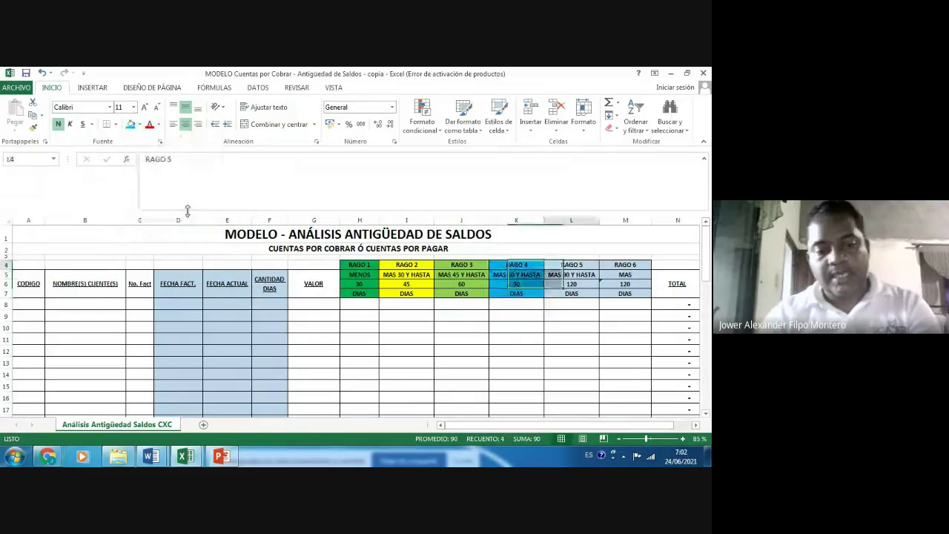
- Fill the RAGO 5 heading cells L4:L7 with the dark blue-gray theme color
key("Right")
key("shift+Down")
key("shift+Down")
key("shift+Down")
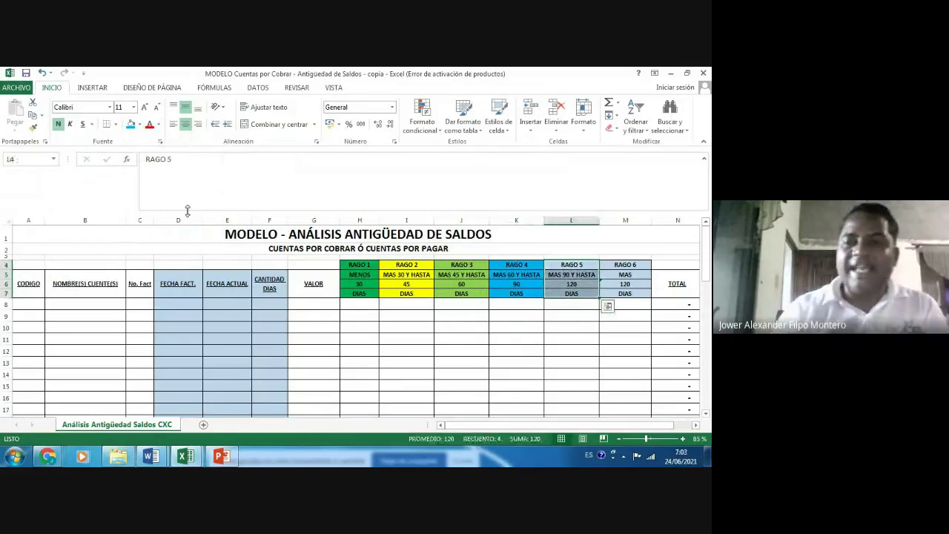
left_click(140, 125)
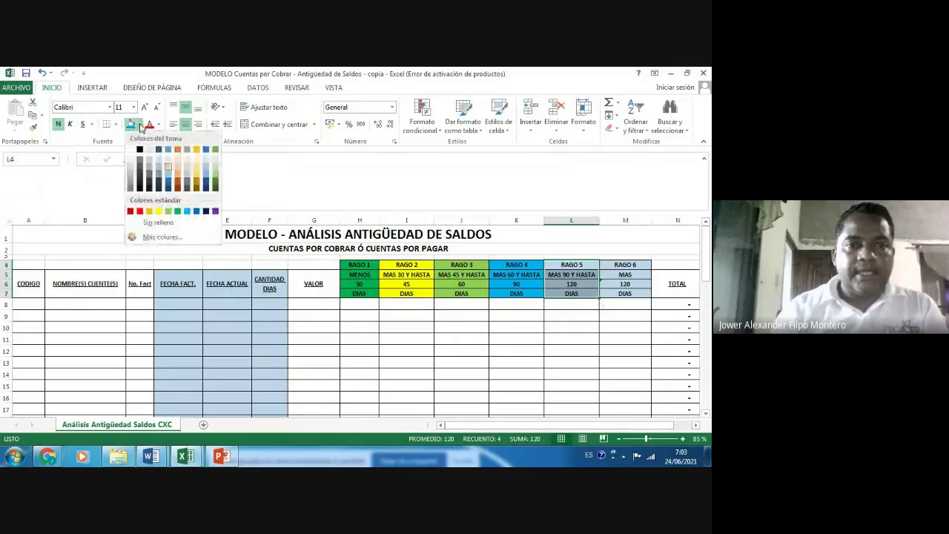
left_click(159, 184)
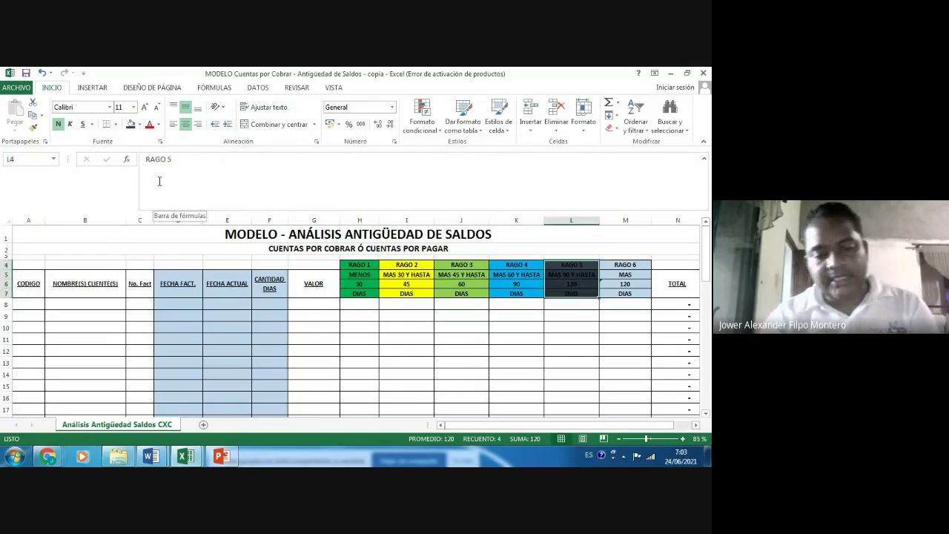
- Fill the RAGO 6 heading cells M4:M7 with the theme color Oro, Énfasis 4, Oscuro 25%
key("Right")
key("shift+Down")
key("shift+Down")
key("shift+Down")
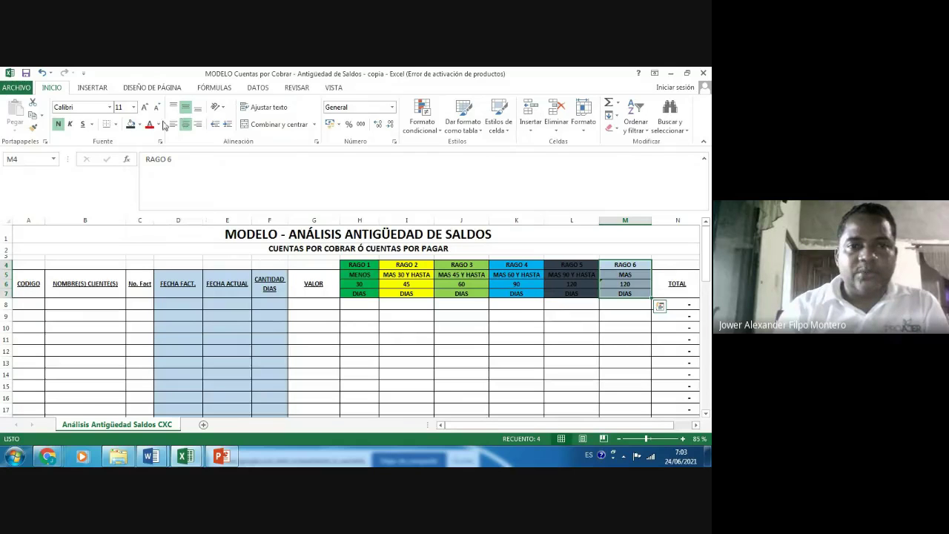
left_click(141, 125)
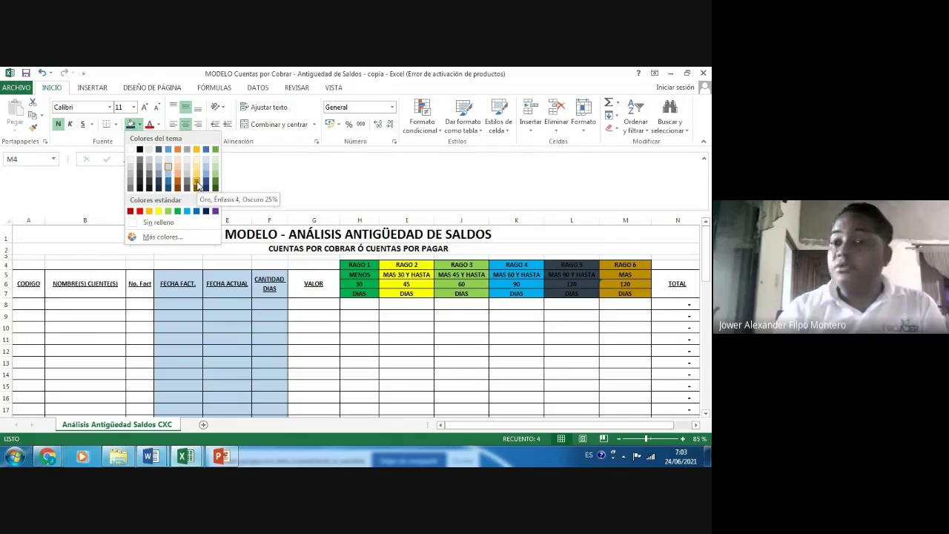
left_click(198, 185)
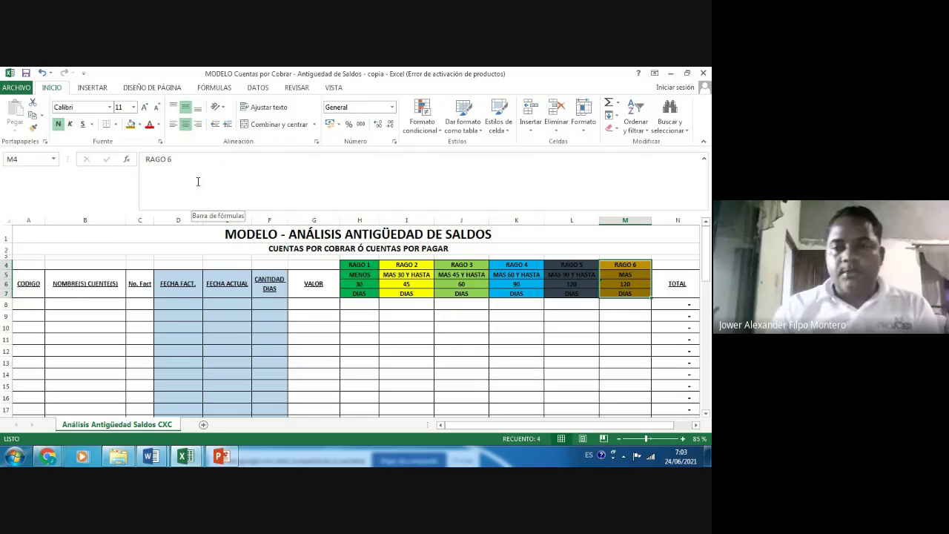
- Select H8, the first empty cell under the RAGO 1 headings
key("Left")
key("Left")
key("Left")
key("Left")
key("Left")
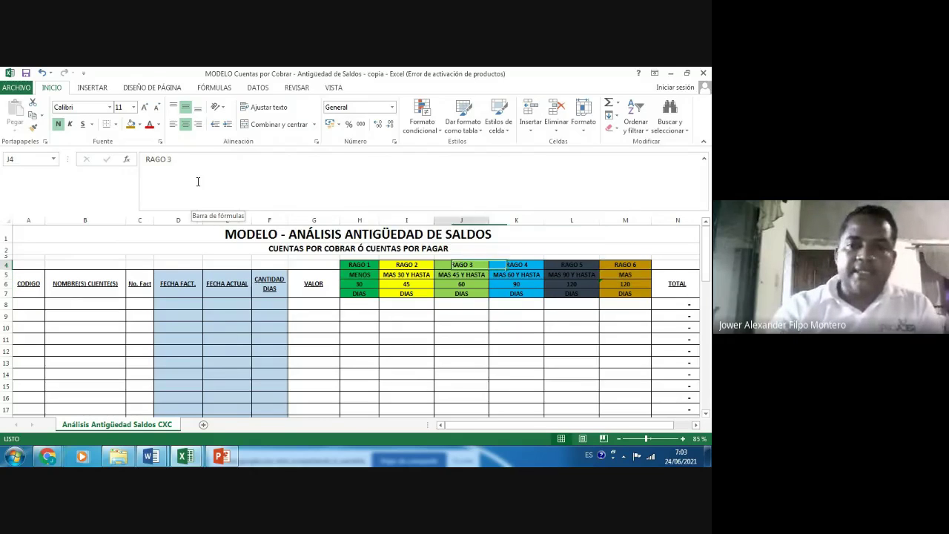
key("Down")
key("Down")
key("Down")
key("Down")
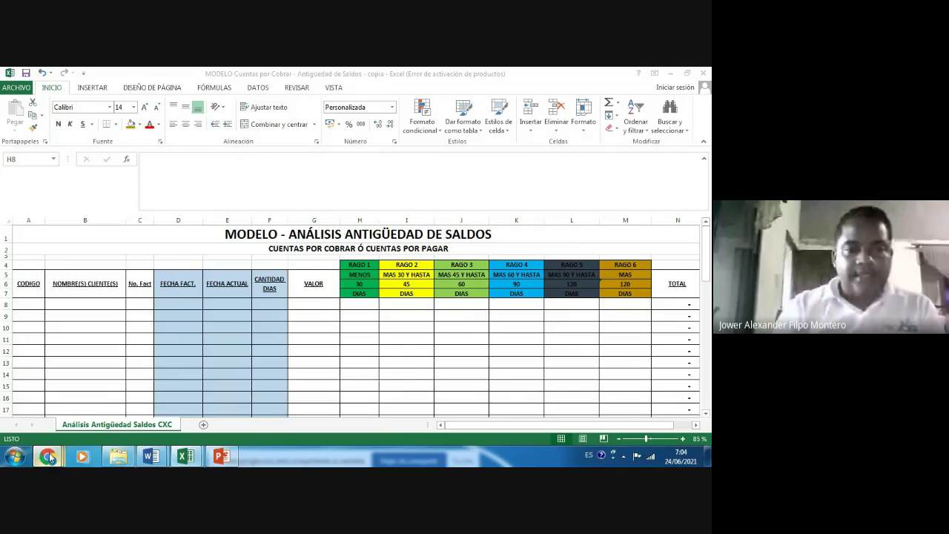
- Switch to WhatsApp in Chrome to check the Auditoría 1 jueves a la 5 group chat, and return to the Excel model
mouse_move(49, 457)
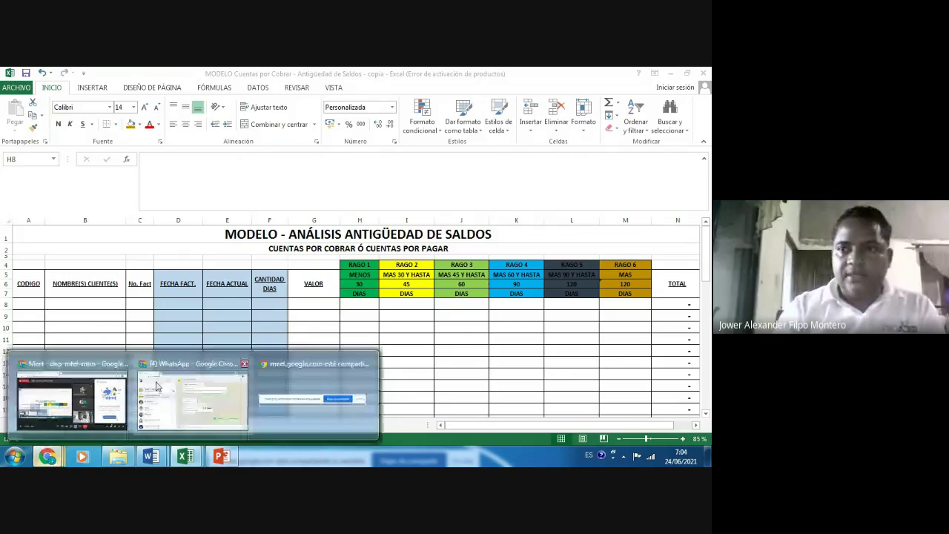
left_click(227, 376)
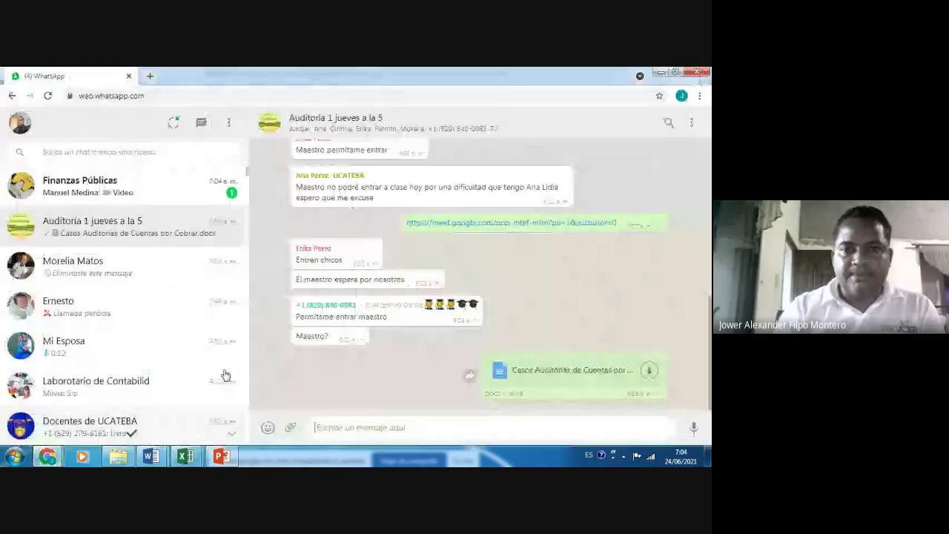
left_click(660, 73)
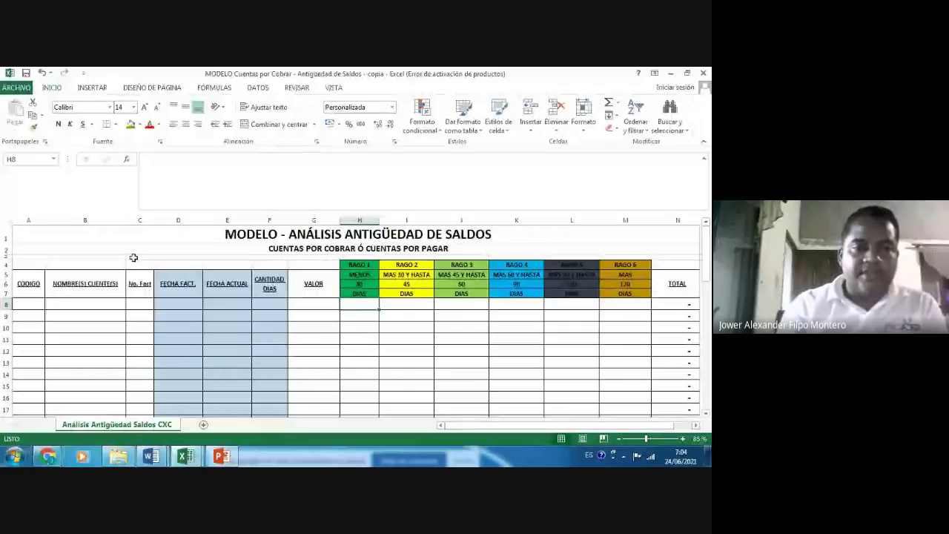
- Review the model's headings from CODIGO through VALOR and the day limits of RAGO 1 to RAGO 6
left_click(46, 284)
key("Right")
key("Right")
key("Right")
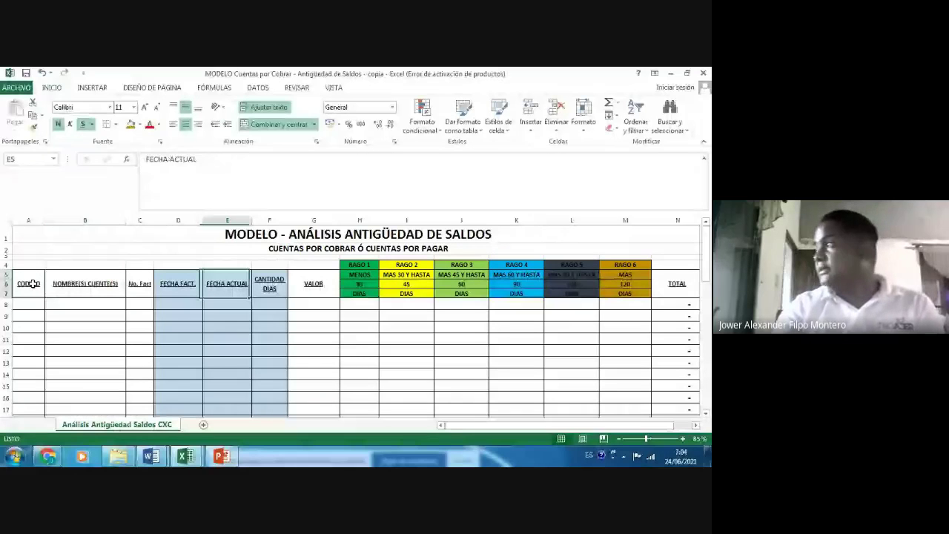
key("Right")
key("Down")
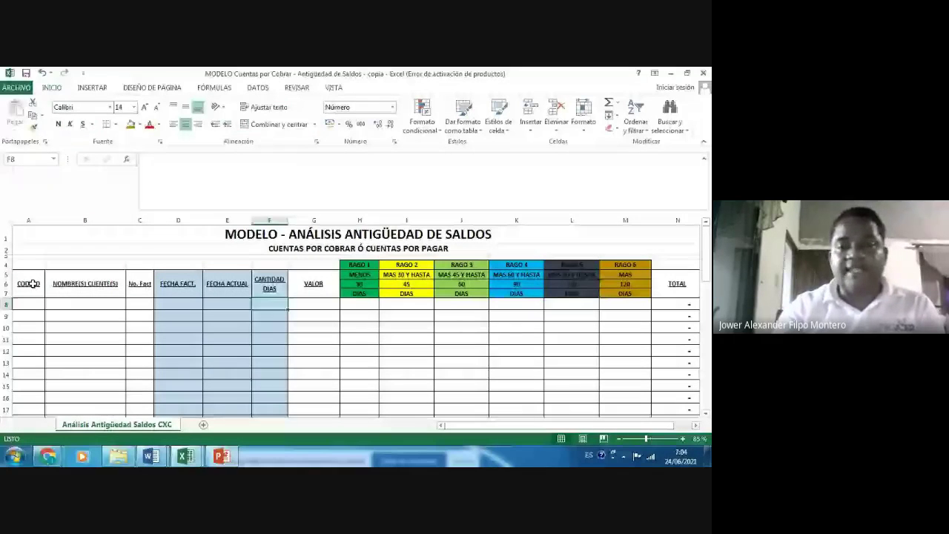
key("Up")
key("Right")
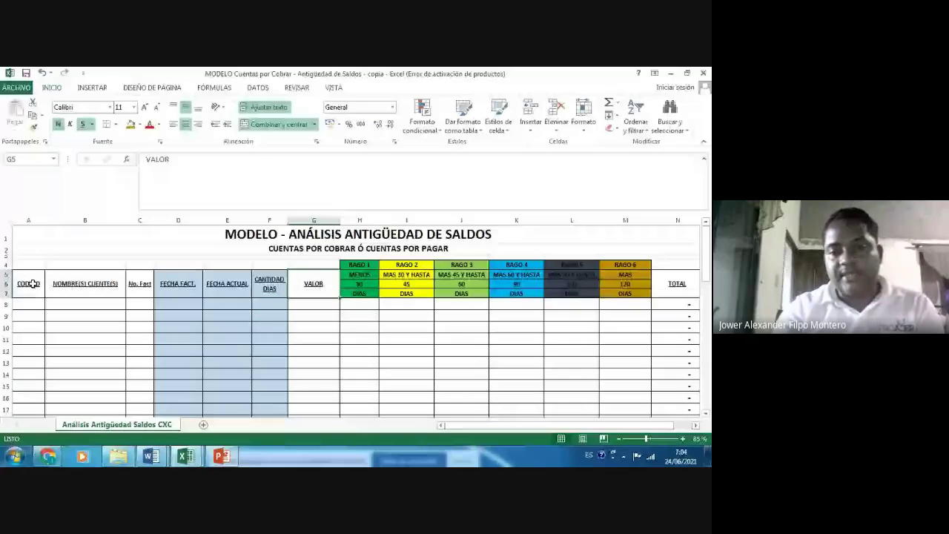
key("Right")
key("Down")
key("Right")
key("Right")
key("Right")
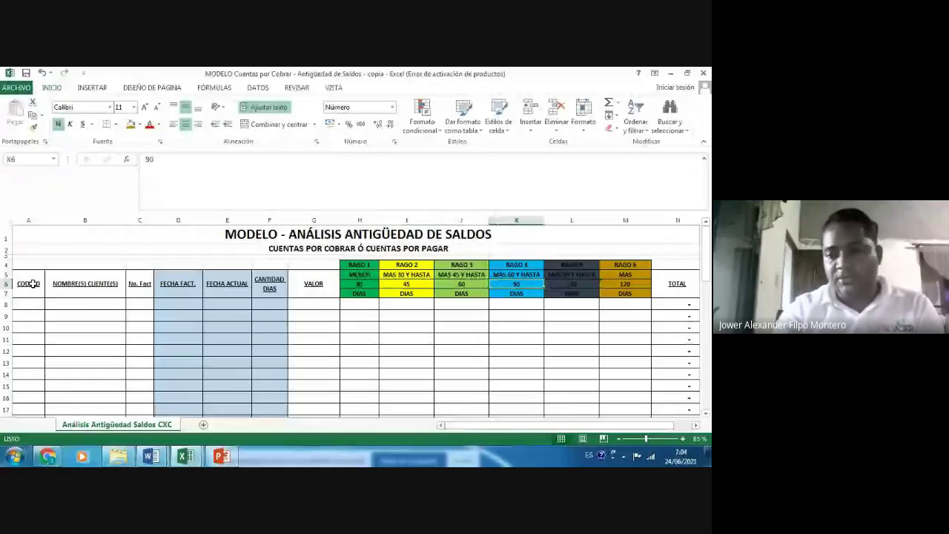
key("Right")
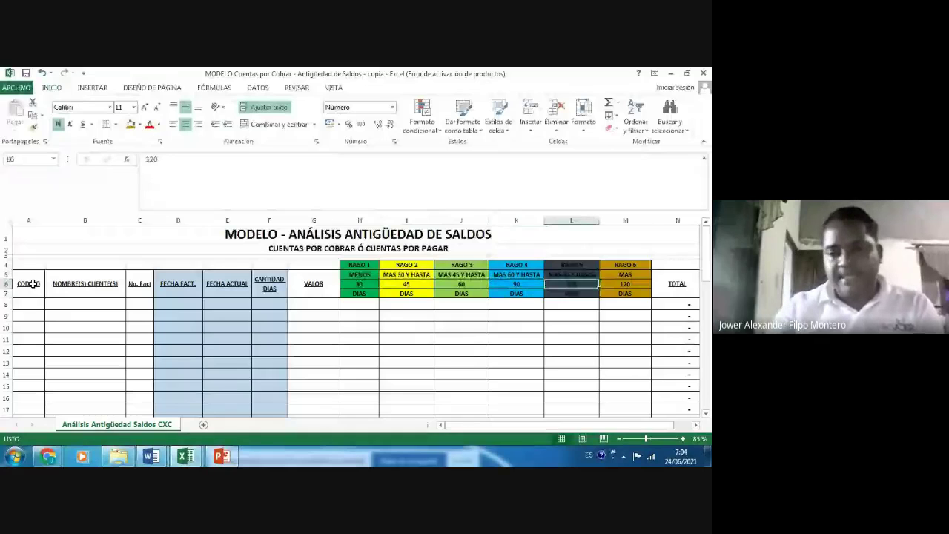
key("Right")
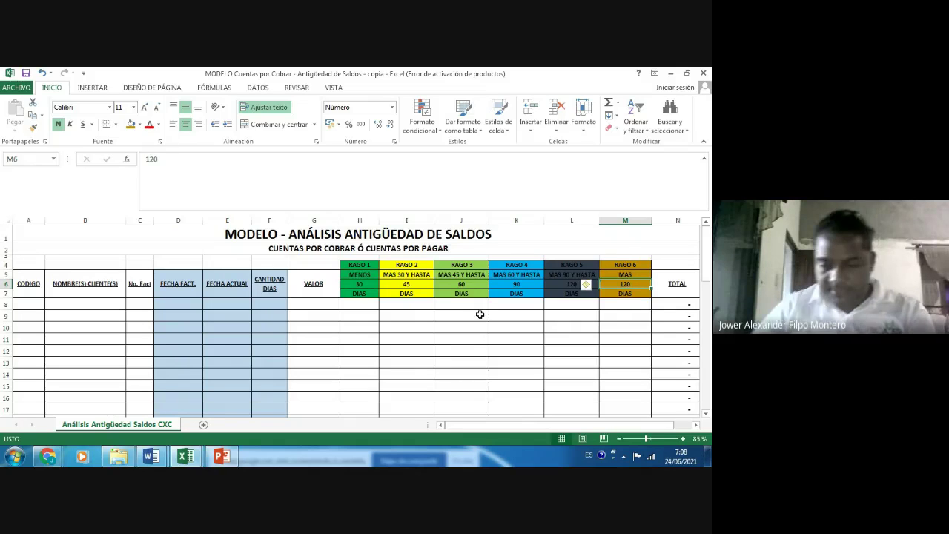
- Select A8, the first empty cell under CODIGO
key("Down")
key("Down")
key("Left")
key("Left")
key("Left")
key("Left")
key("Left")
key("Left")
key("Left")
key("Left")
key("Left")
key("Left")
key("Left")
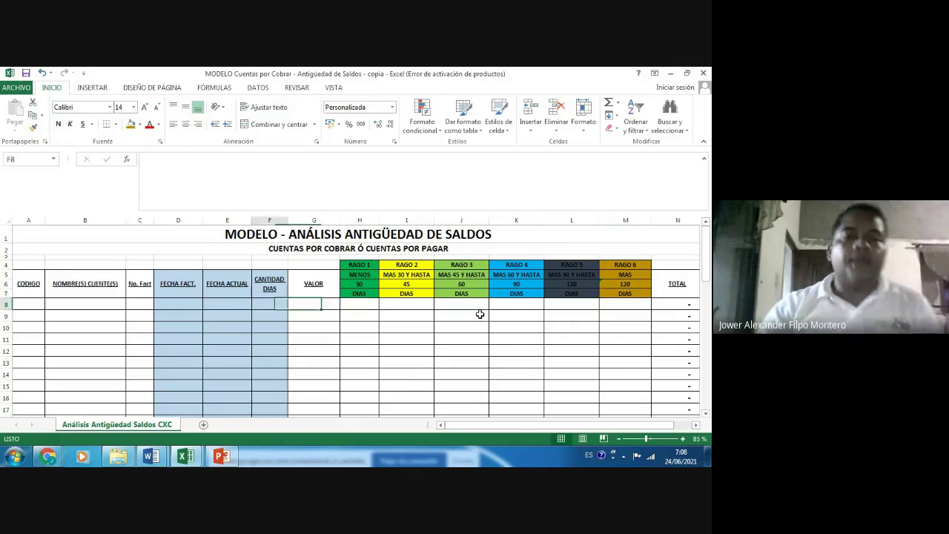
key("Left")
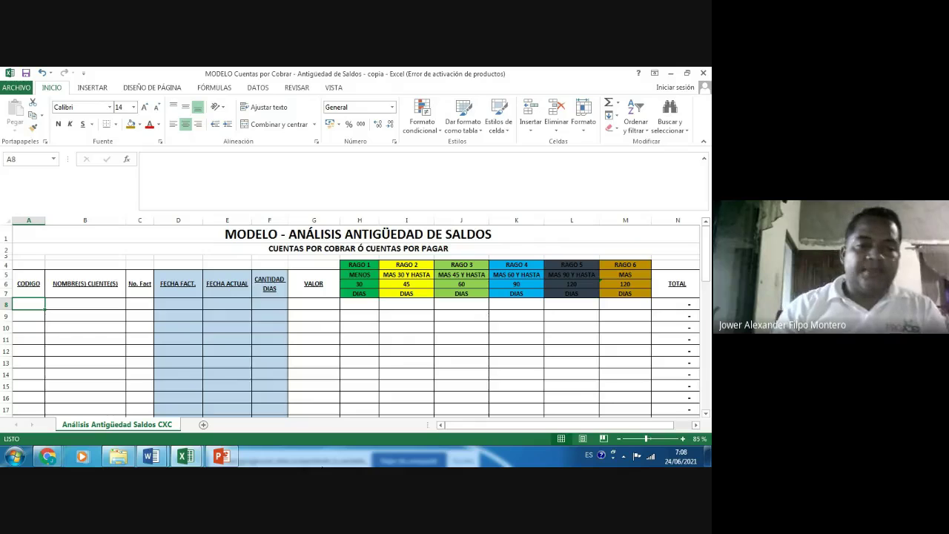
- Switch to the Word document Casos Auditorias de Cuentas por Cobrar and bring up its invoice table
left_click(141, 464)
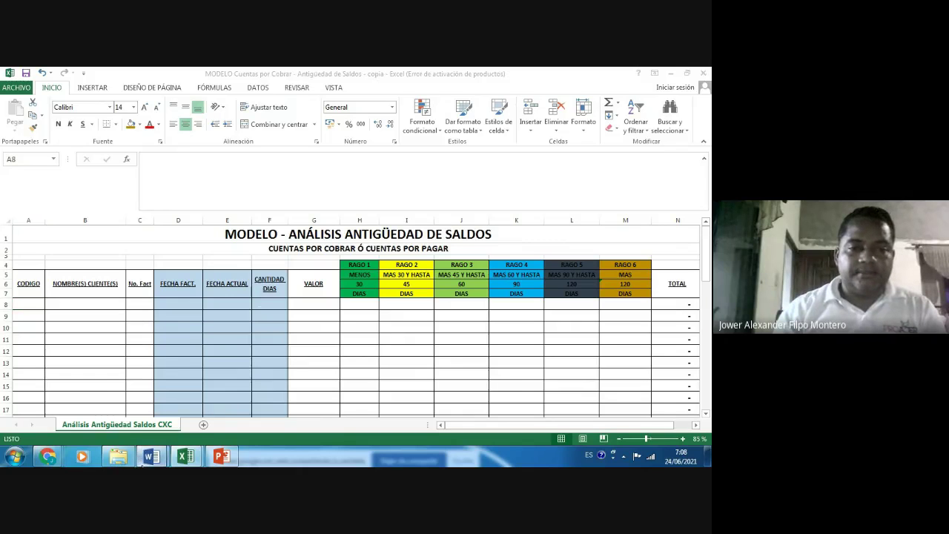
mouse_move(145, 463)
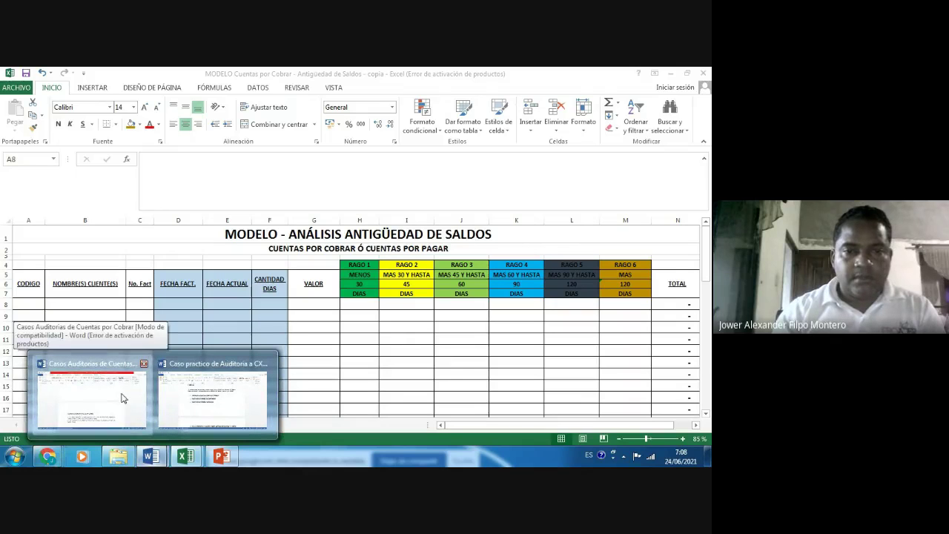
left_click(123, 398)
scroll(353, 244, "up", 2)
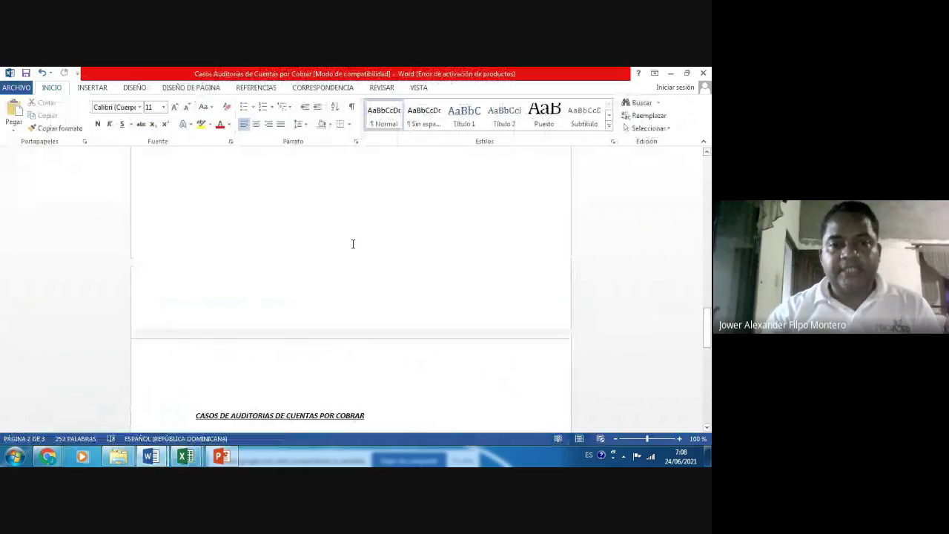
scroll(353, 244, "up", 7)
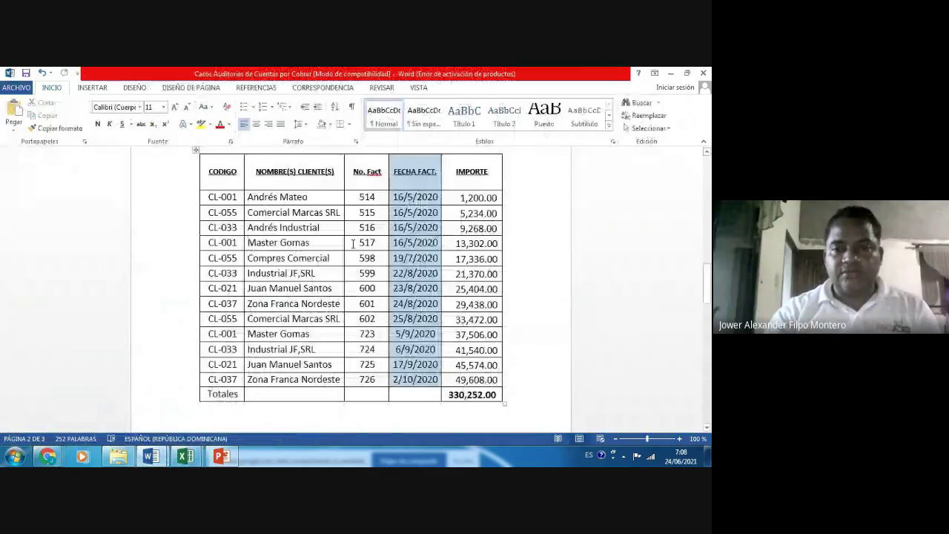
scroll(353, 244, "up", 5)
scroll(354, 244, "up", 1)
left_click(353, 244)
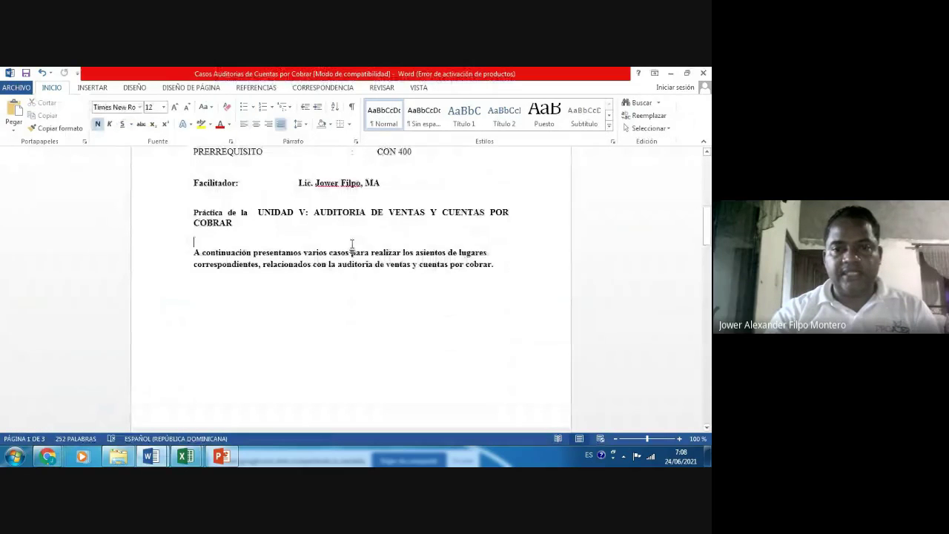
key("Page_Down")
key("Page_Down")
key("Page_Down")
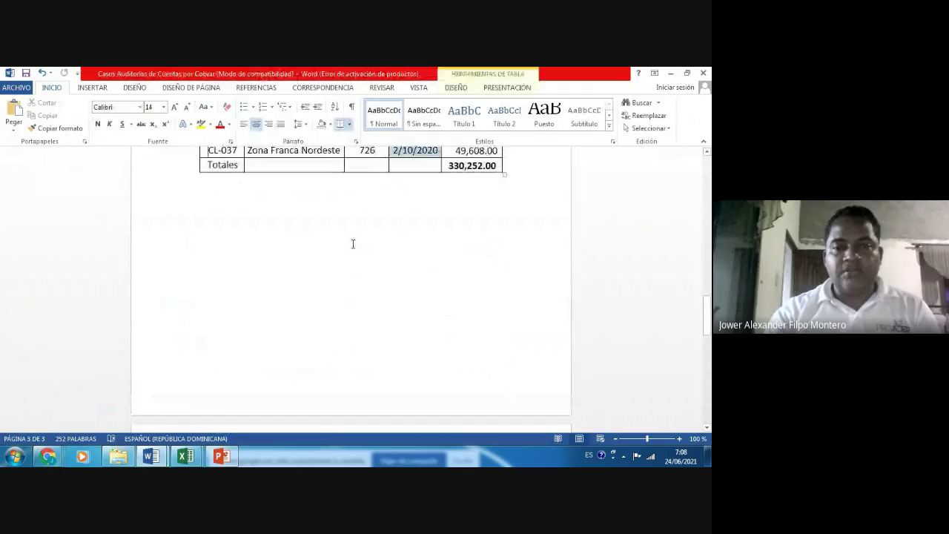
scroll(353, 245, "up", 3)
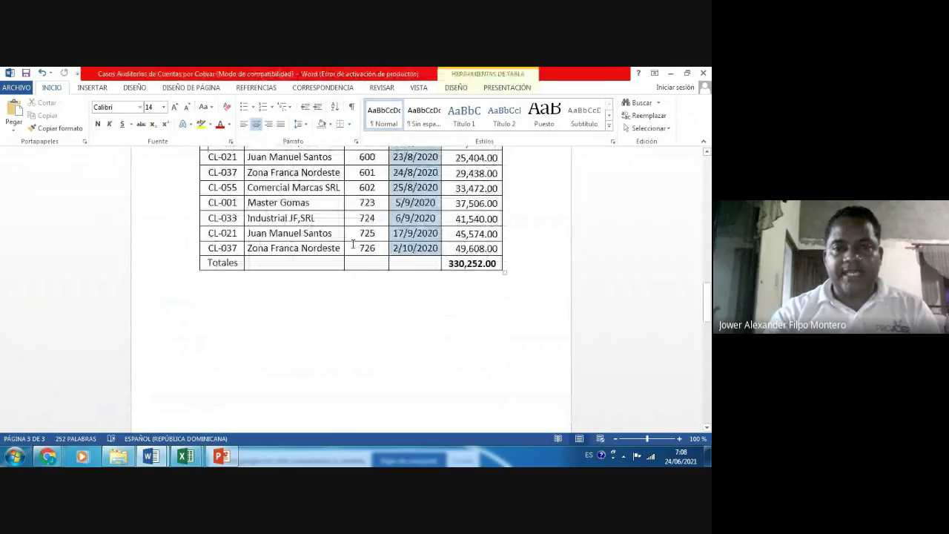
scroll(353, 244, "up", 3)
key("Page_Up")
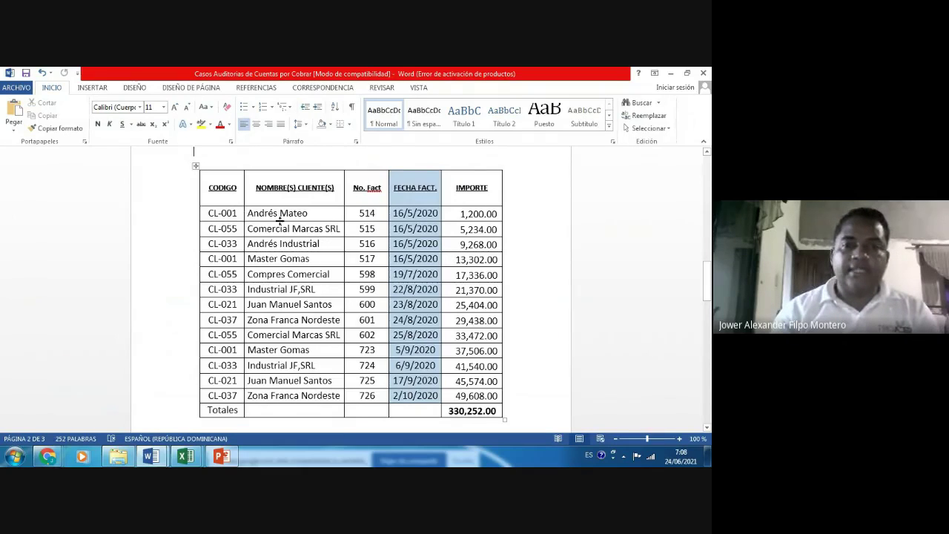
- Copy all client codes in the invoice table's CODIGO column, from the first invoice row through the last row above Totales
left_click(210, 215)
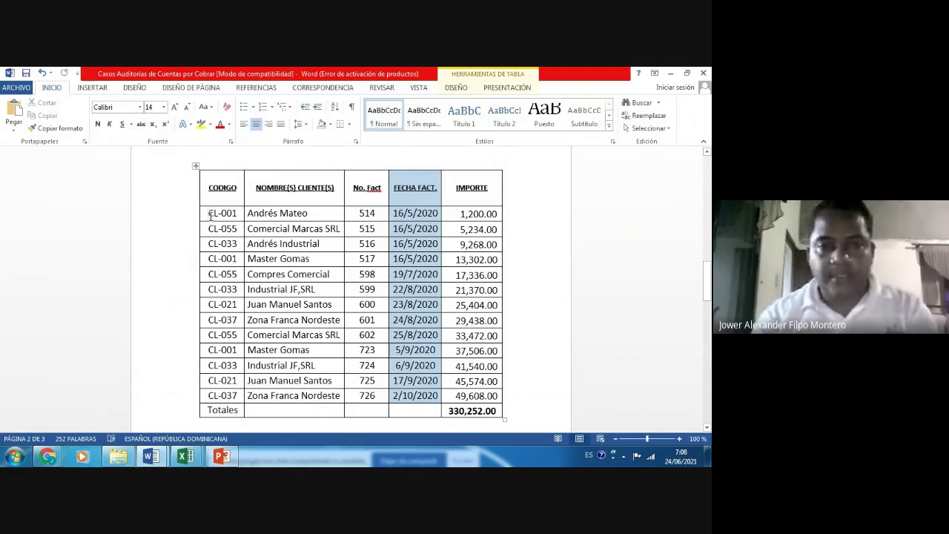
key("shift+Down")
key("shift+Down")
key("shift+Down")
key("shift+Down")
key("shift+Down")
key("shift+Down")
key("shift+Down")
key("shift+Down")
key("shift+Down")
key("shift+Down")
key("shift+Down")
key("ctrl+c")
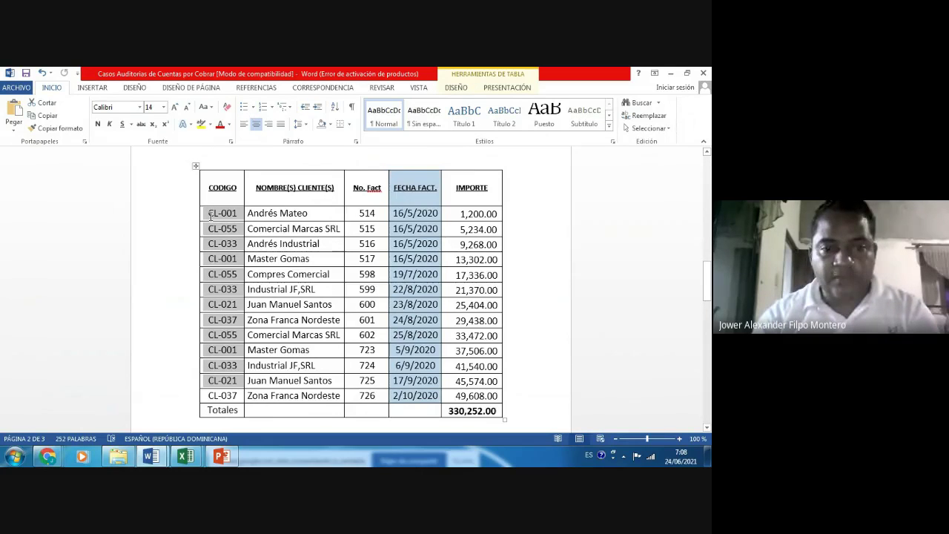
key("shift+Down")
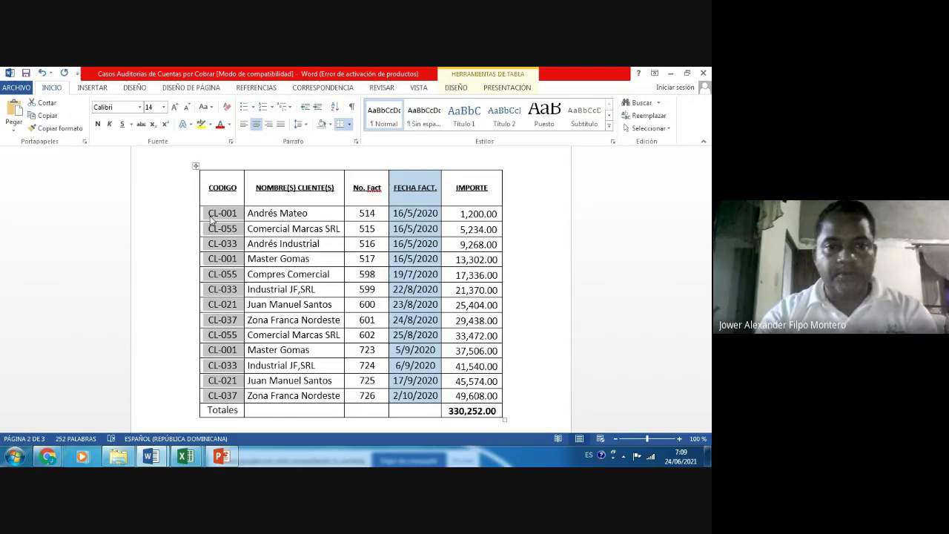
- Switch to the Excel model and paste the copied client codes under CODIGO, starting at A8
key("alt+Tab")
left_click(31, 291)
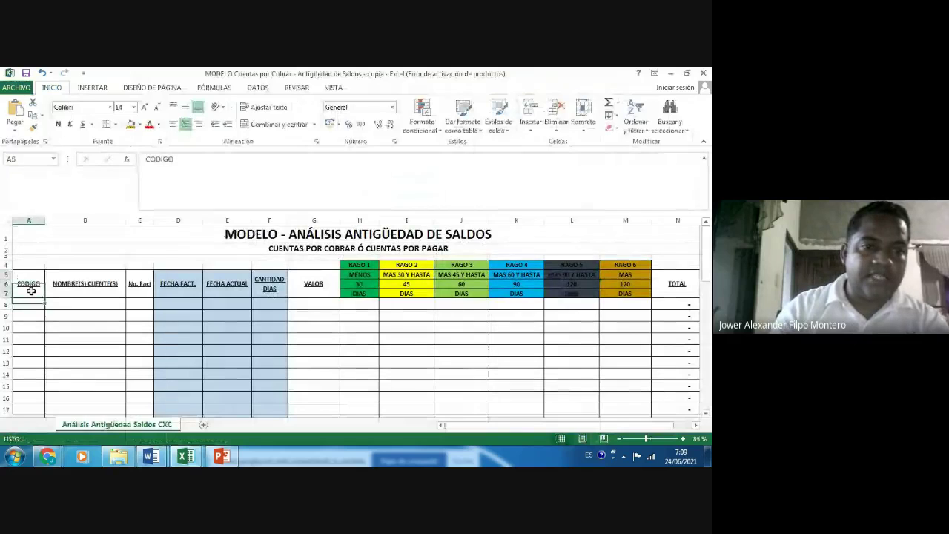
left_click(29, 301)
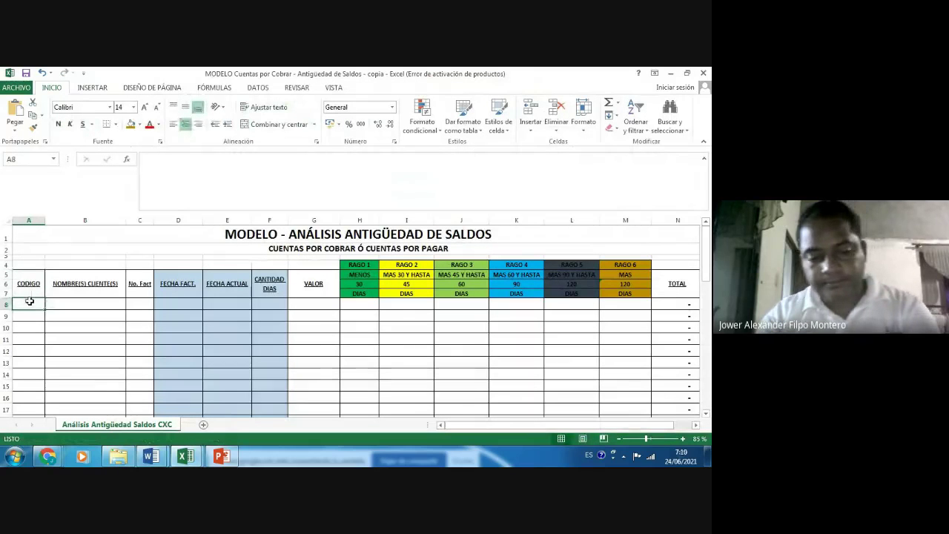
key("ctrl+v")
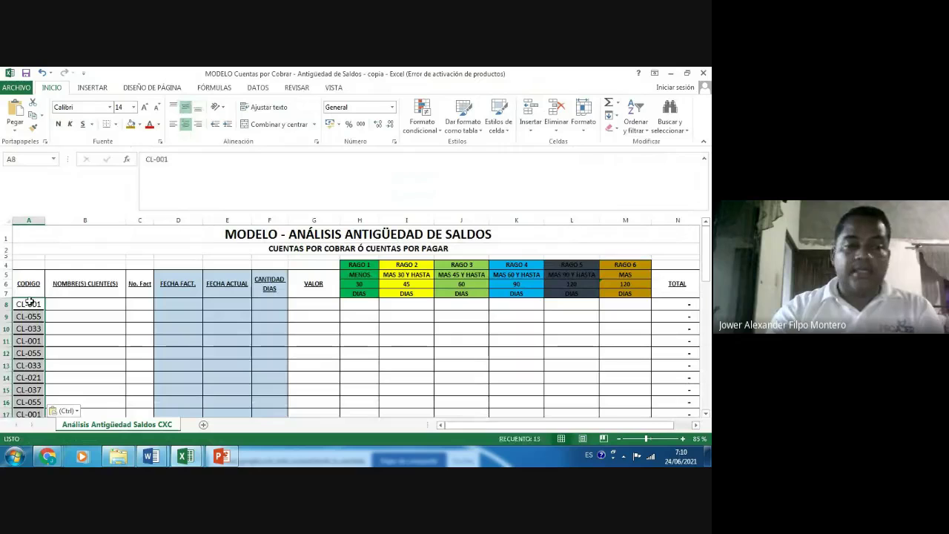
- Review the pasted codes down the CODIGO column and return to its first code in A8
key("Down")
key("Down")
key("Down")
key("Down")
key("Down")
key("Down")
key("Down")
key("Down")
key("Down")
key("Down")
key("Down")
key("Down")
key("Down")
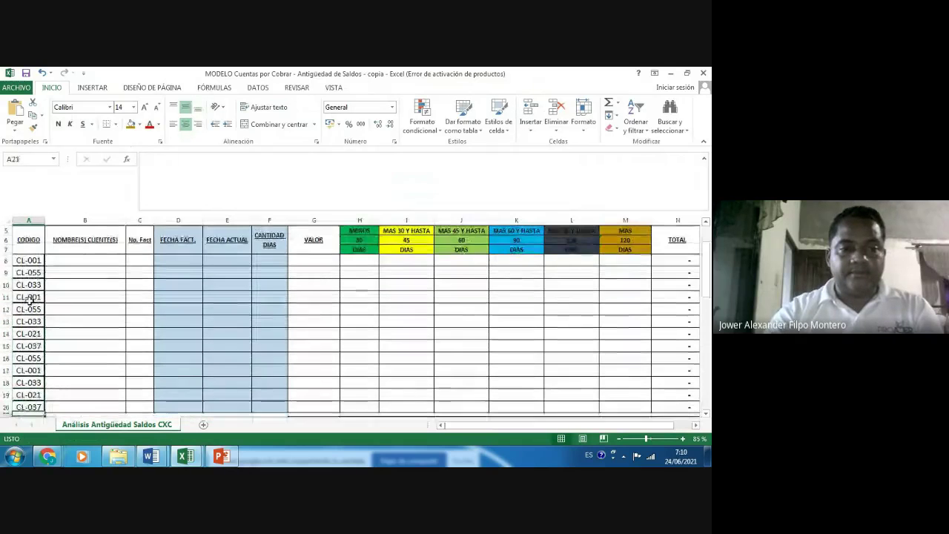
key("Up")
key("Up")
key("Up")
key("Up")
key("Up")
key("Up")
key("Up")
key("Up")
key("Up")
key("Up")
key("Up")
key("Up")
key("Up")
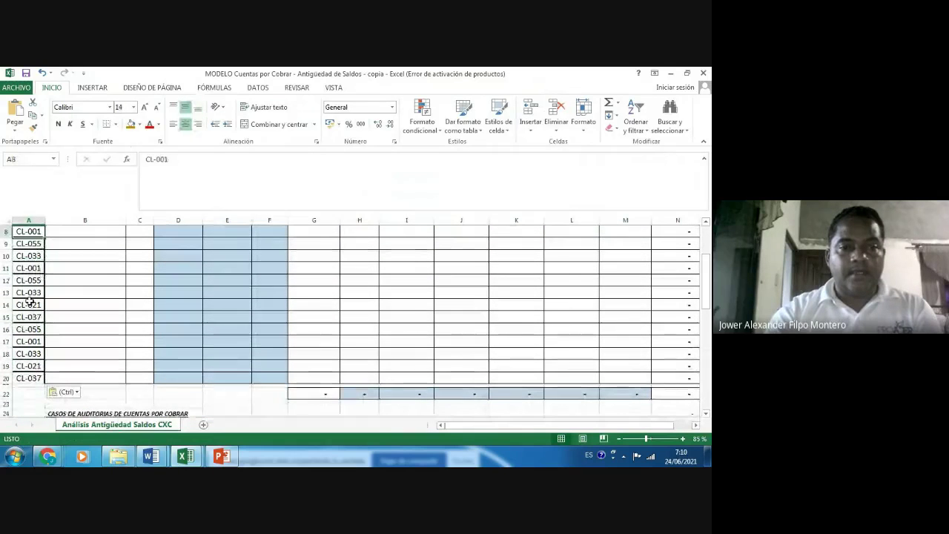
key("Up")
key("Up")
key("Up")
key("Up")
key("Up")
key("Down")
key("Down")
key("Down")
key("Down")
key("Down")
- Copy the client names and invoice numbers from the Word table into the NOMBRE(S) CLIENTE(S) and No. Fact columns, starting at row 8
key("Right")
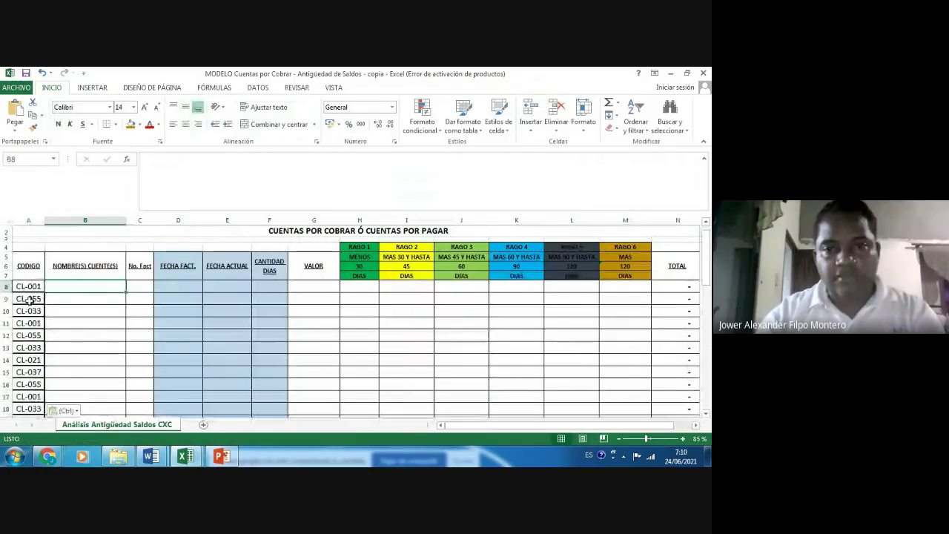
key("alt+Tab")
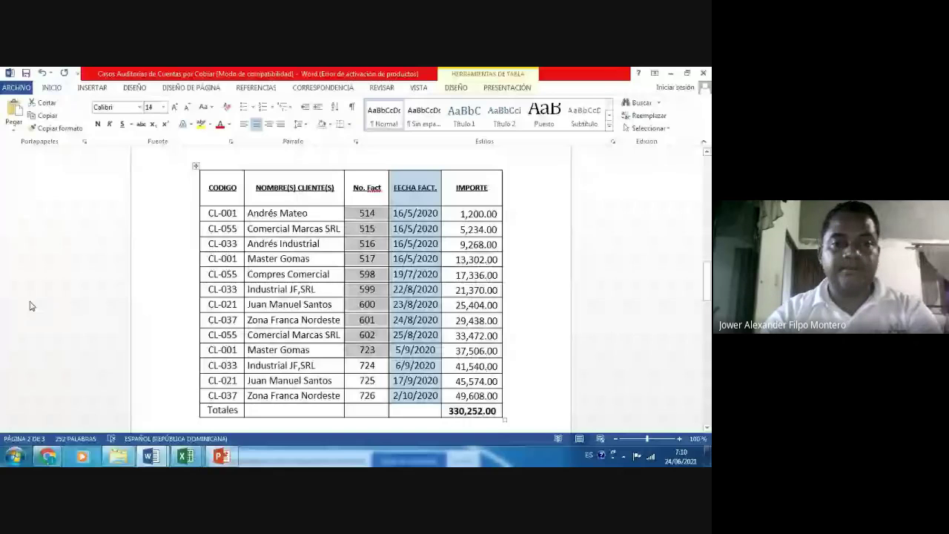
key("alt+Tab")
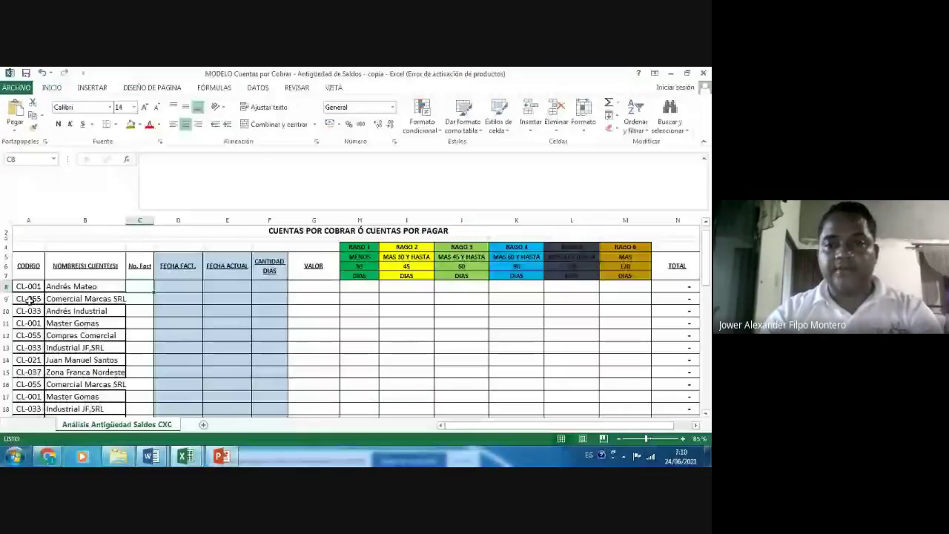
key("ctrl+v")
- Copy the invoice dates from the Word table into the model's FECHA FACT. column, starting at D8
key("alt+Tab")
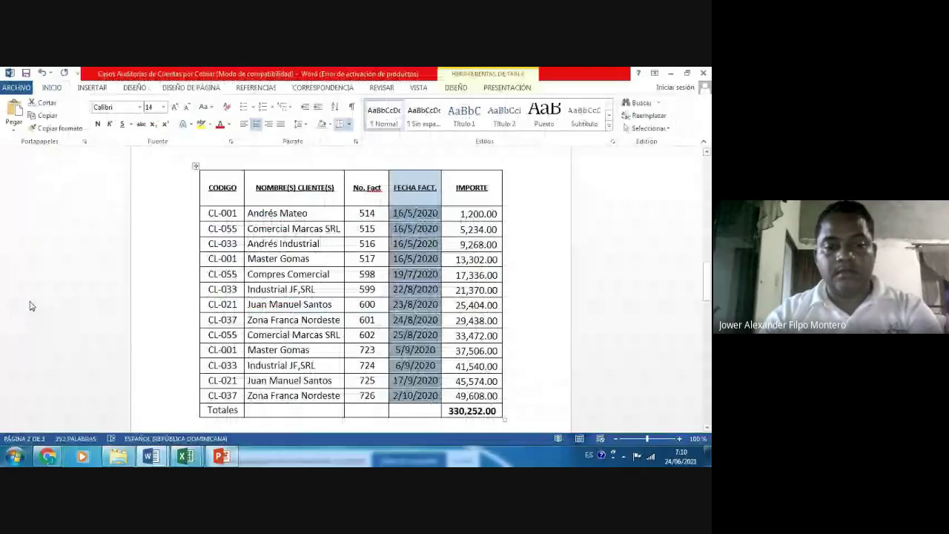
key("alt+Tab")
type("FECHA FACT. 16/05/2020 16/05/2020 16/05/2020 16/05/2020 19/07/2020 22/08/2020 23/08/2020 24/08/2020 25/08/2020 05/09/2020 06/09/2020 17/09/2020 02/10/2020")
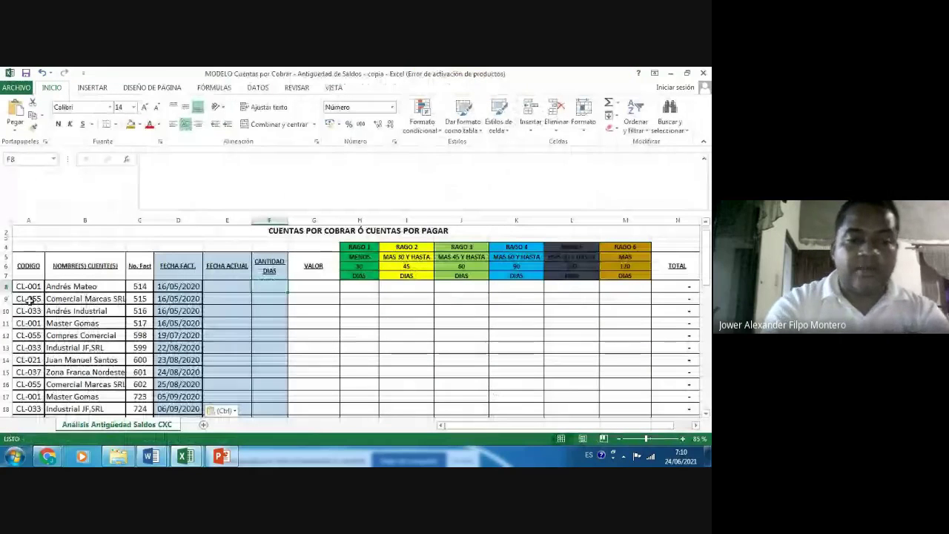
- Enter 31-12-2020 as the first invoice's FECHA ACTUAL in E8
key("shift+Tab")
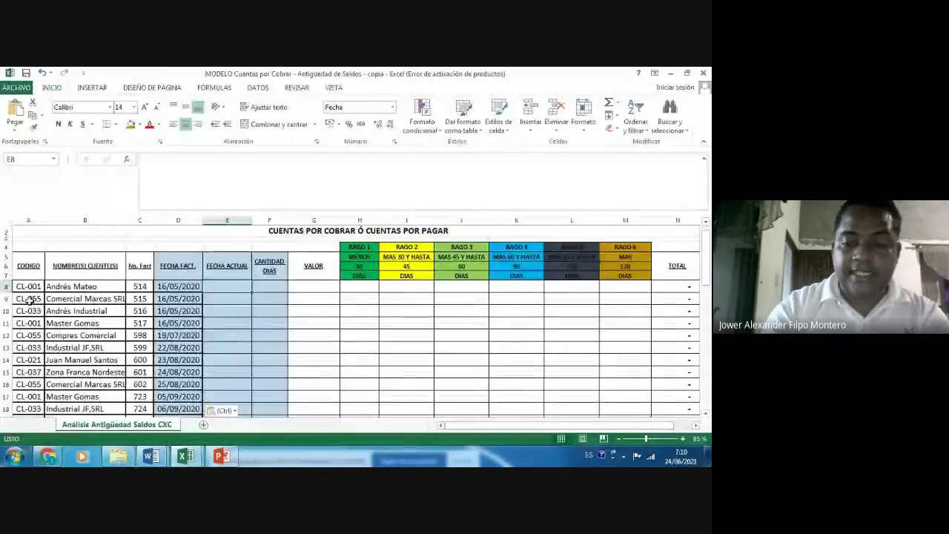
type("31-")
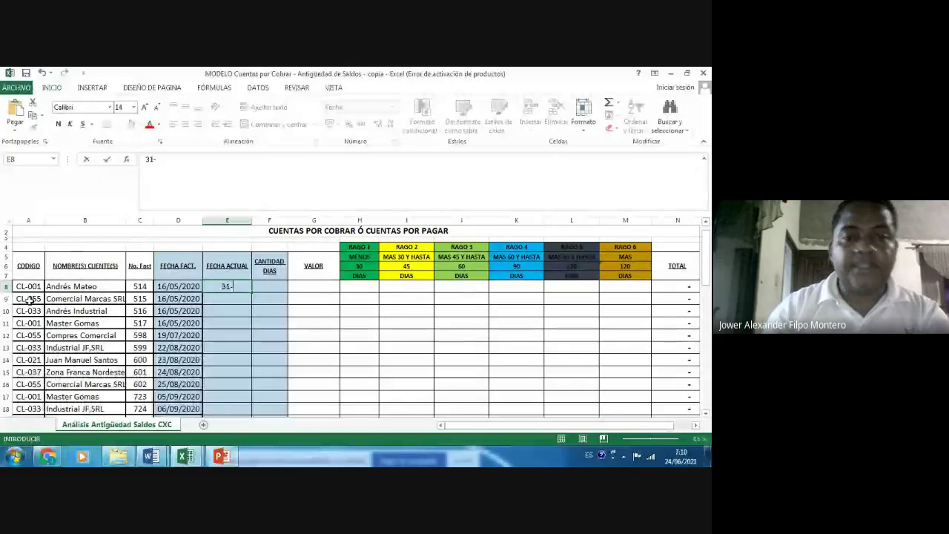
type("12-20")
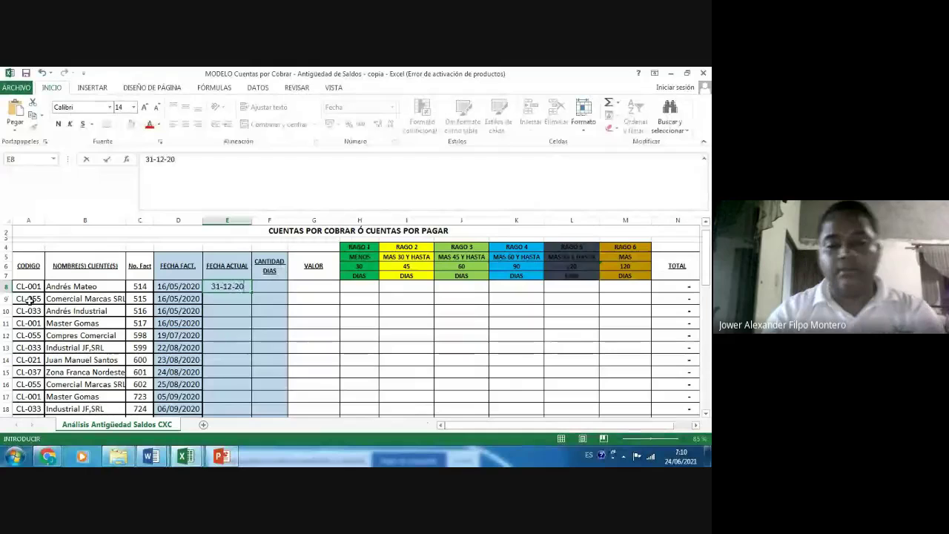
type("20")
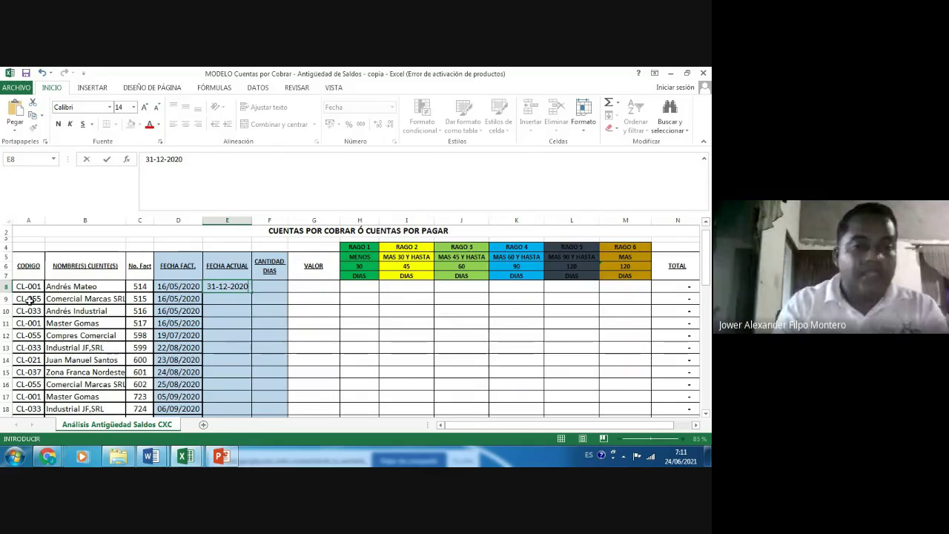
key("Return")
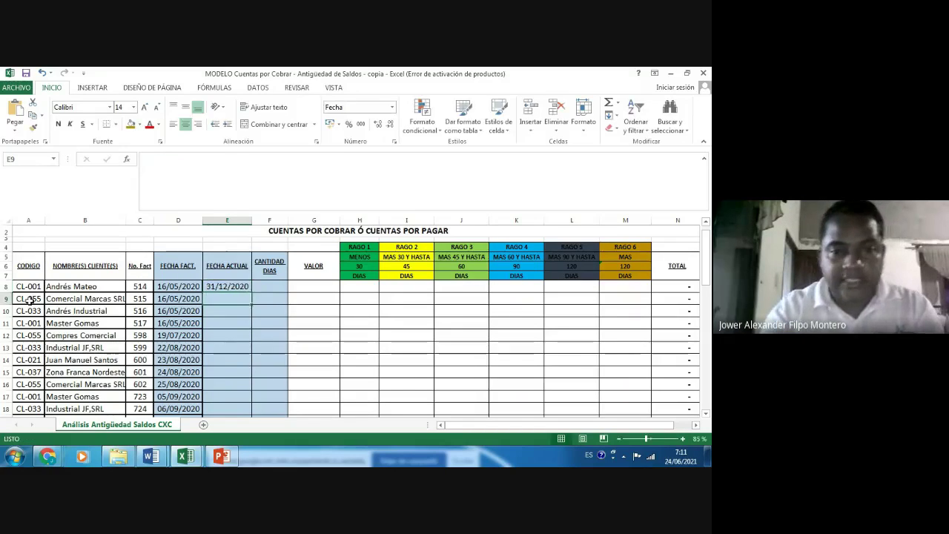
- Change the FECHA ACTUAL heading in E5 to FECHA ACTUAL (CIERRE PERIODO)
key("Up")
key("Up")
key("Up")
key("Down")
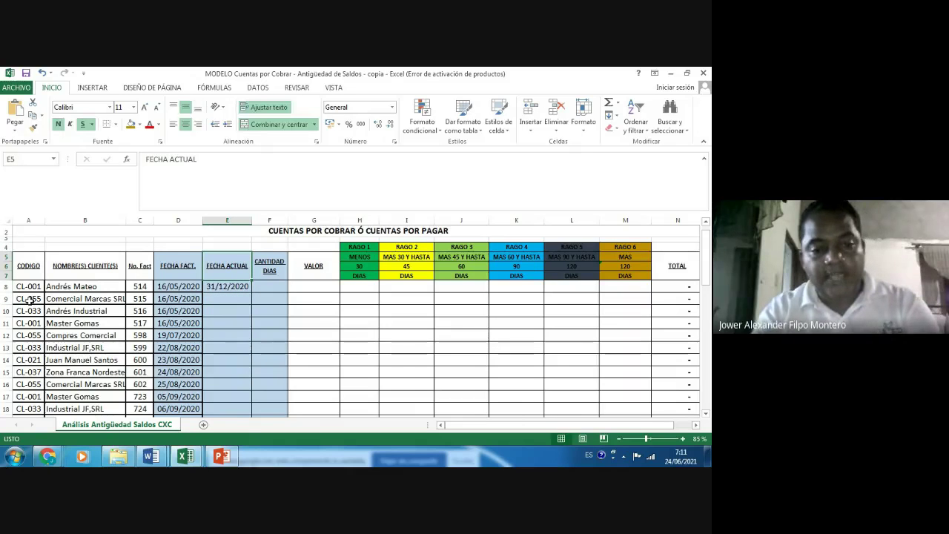
key("F2")
key("BackSpace")
key("BackSpace")
key("BackSpace")
key("BackSpace")
key("BackSpace")
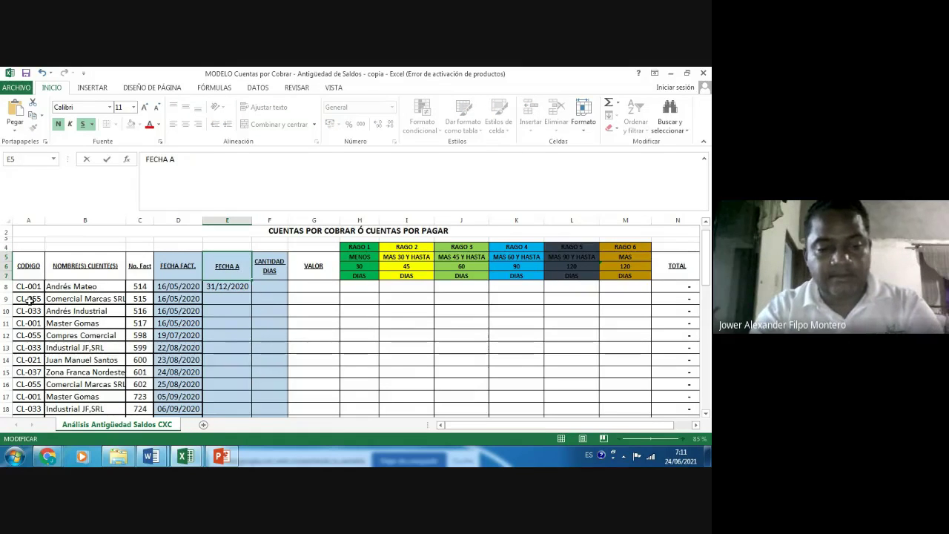
type("CTUAL")
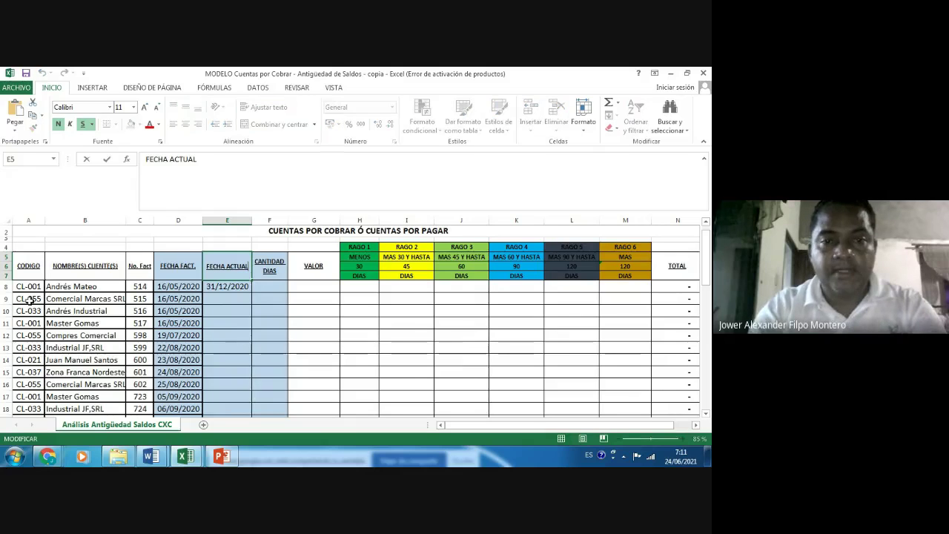
type("  (")
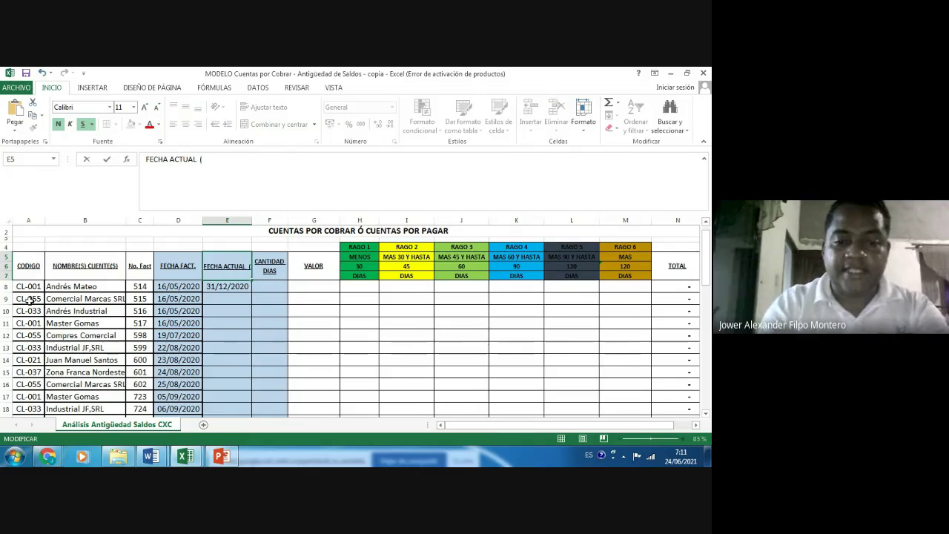
type("CIERRE")
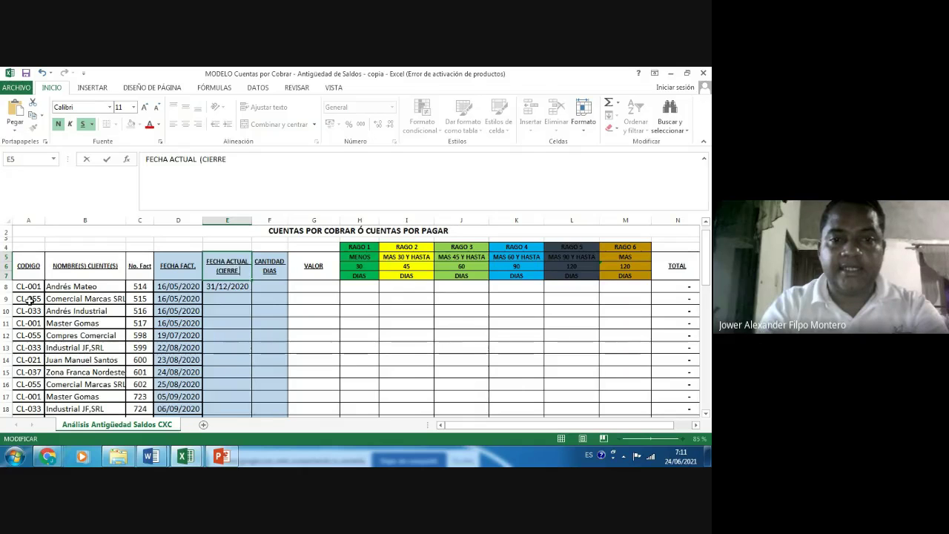
type(" PE")
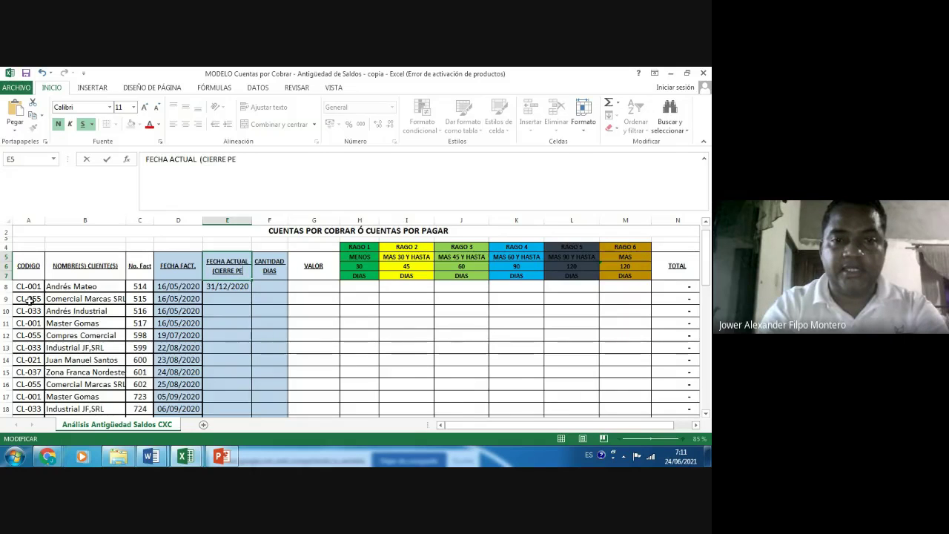
type("RIODO")
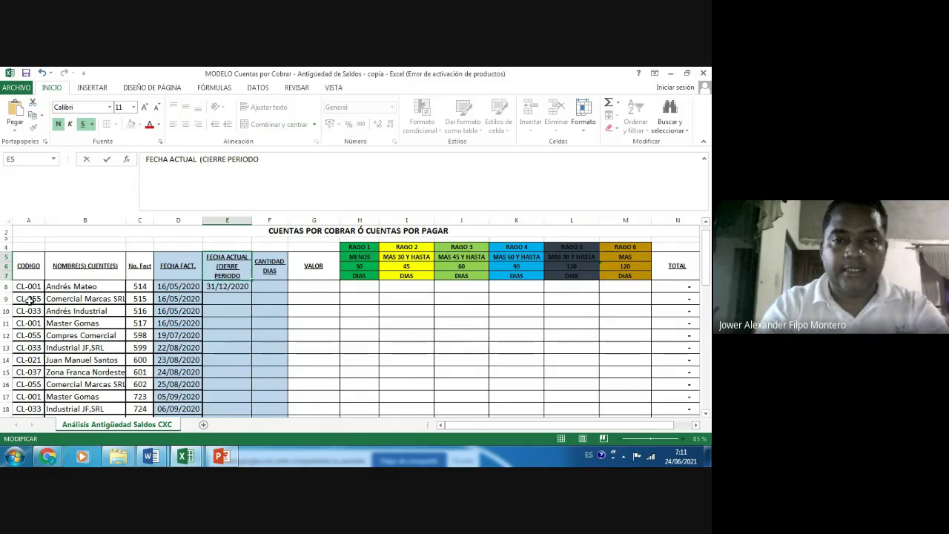
type(")")
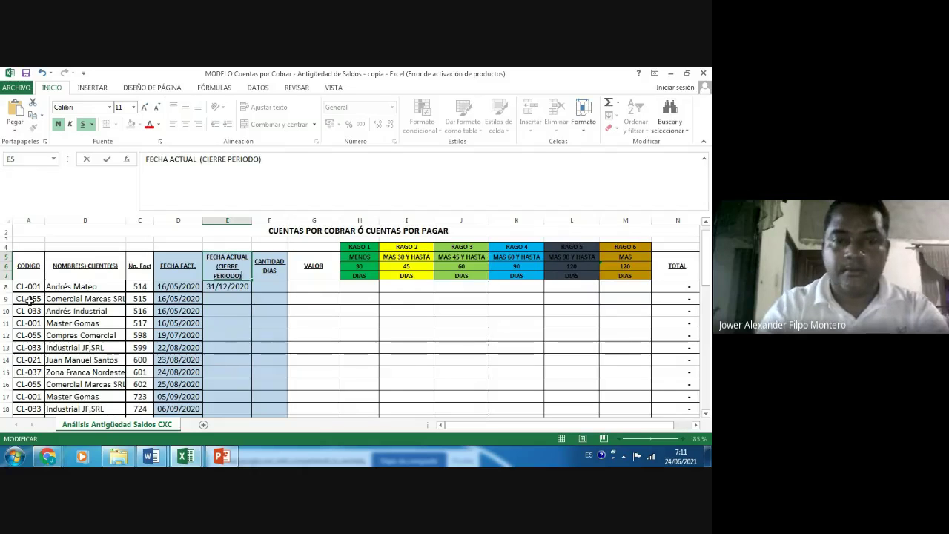
key("Return")
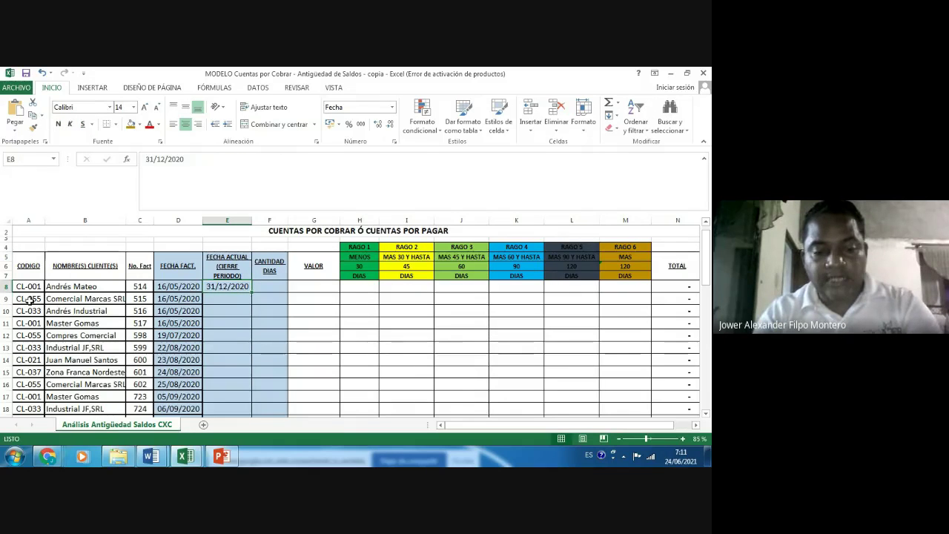
- Copy the closing date from E8 down the FECHA ACTUAL (CIERRE PERIODO) column for the remaining invoices, from E9 through row 20
key("ctrl+c")
key("Down")
key("Down")
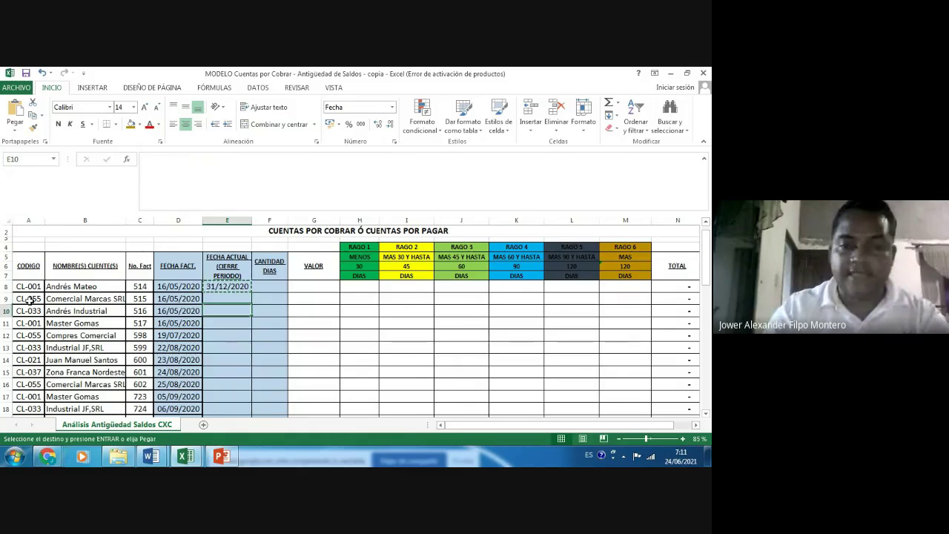
key("Up")
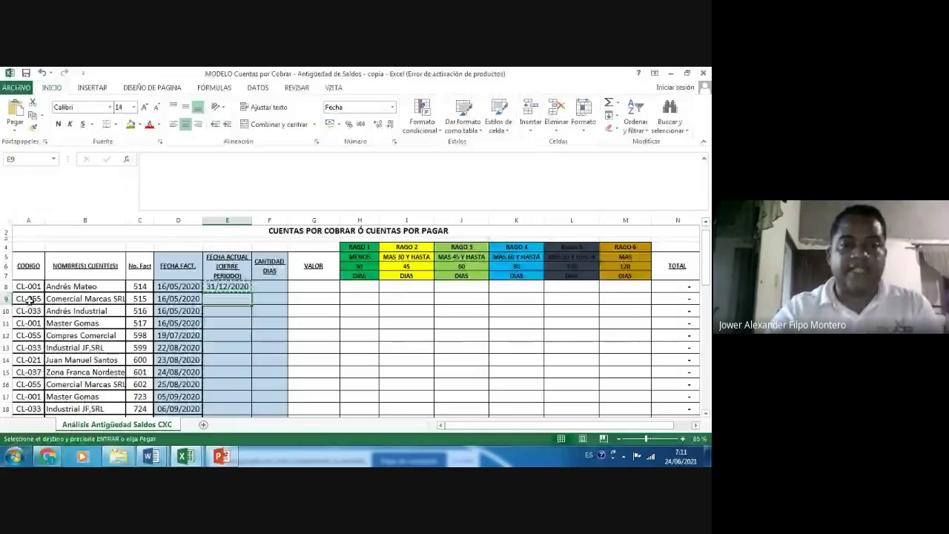
key("shift+Down")
key("shift+Down")
key("shift+Down")
key("shift+Down")
key("shift+Down")
key("shift+Down")
key("shift+Down")
key("shift+Down")
key("shift+Down")
key("shift+Down")
key("shift+Down")
key("shift+Down")
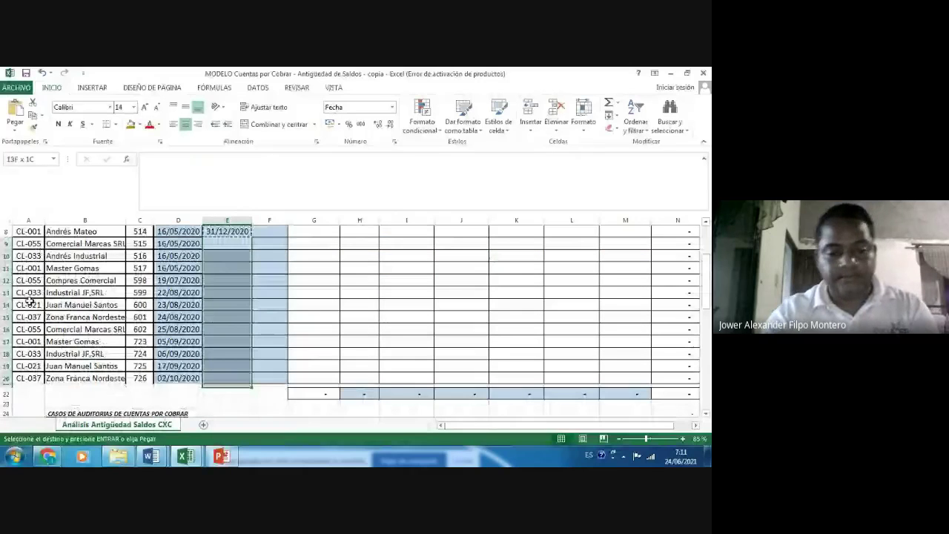
key("Return")
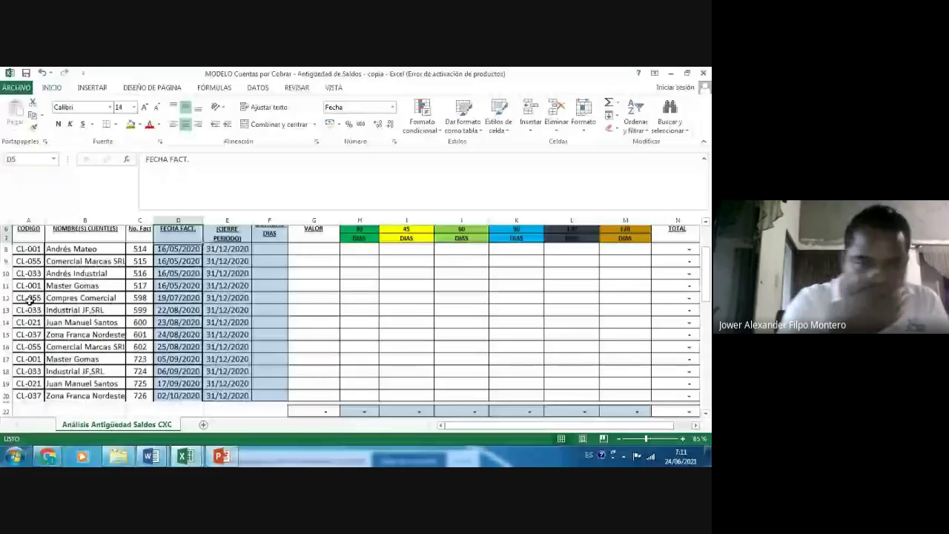
- Copy the IMPORTE amounts from the Word table into the model's VALOR column, starting at G8
key("Down")
key("Right")
key("Right")
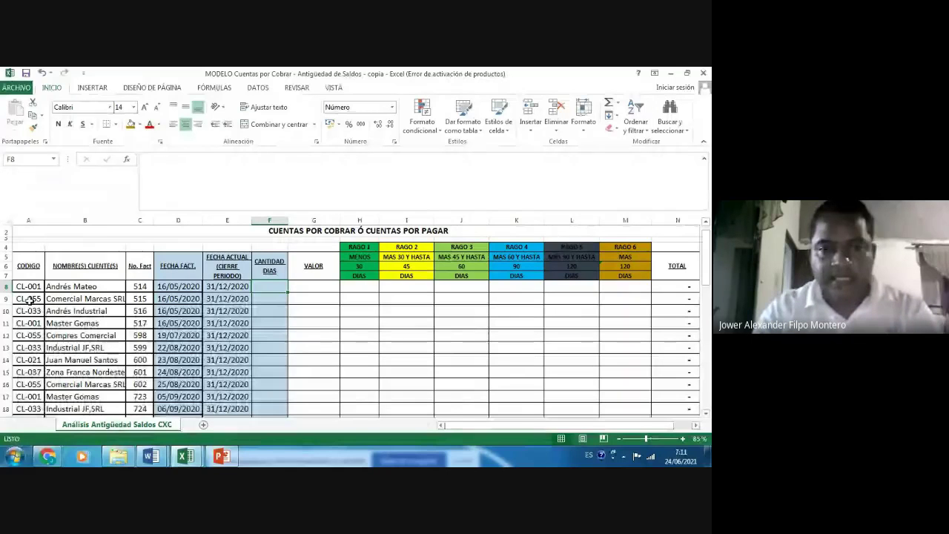
key("Right")
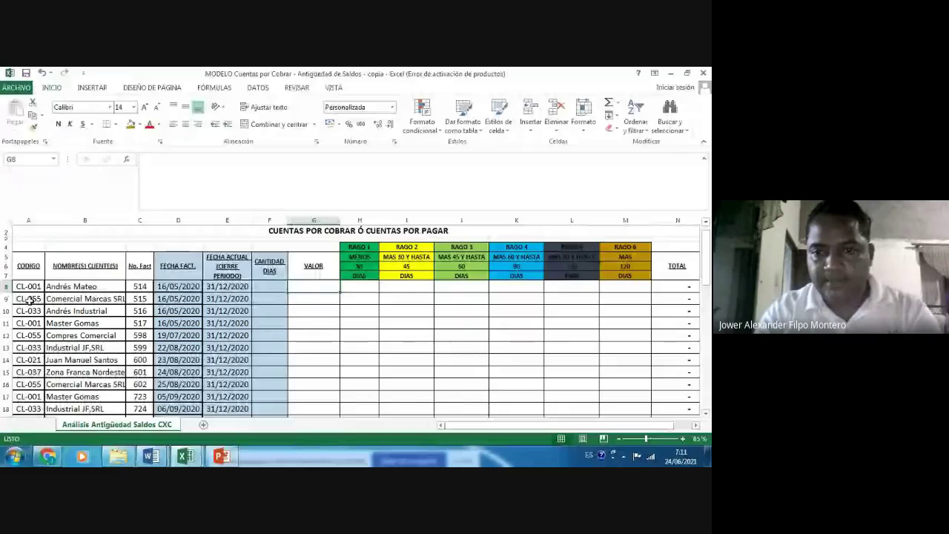
key("alt+Tab")
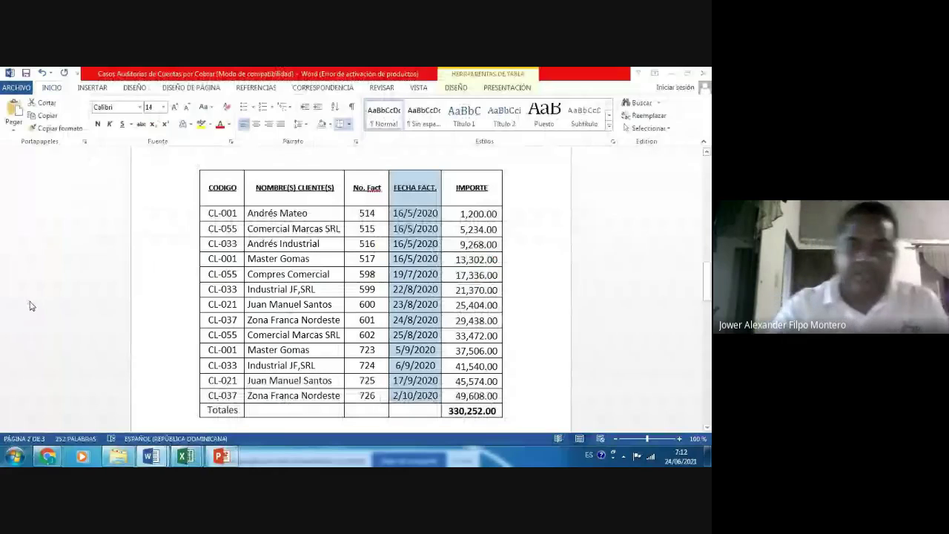
key("alt+Tab")
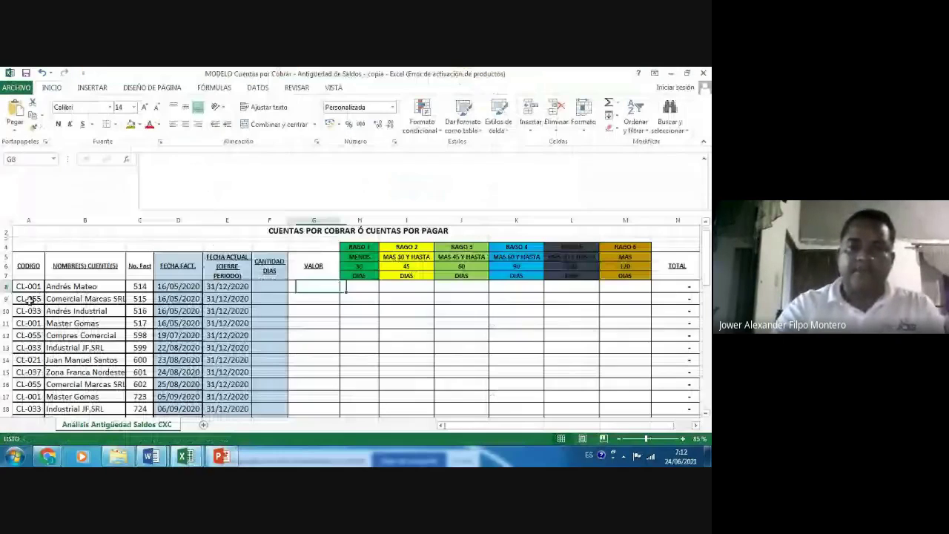
key("ctrl+v")
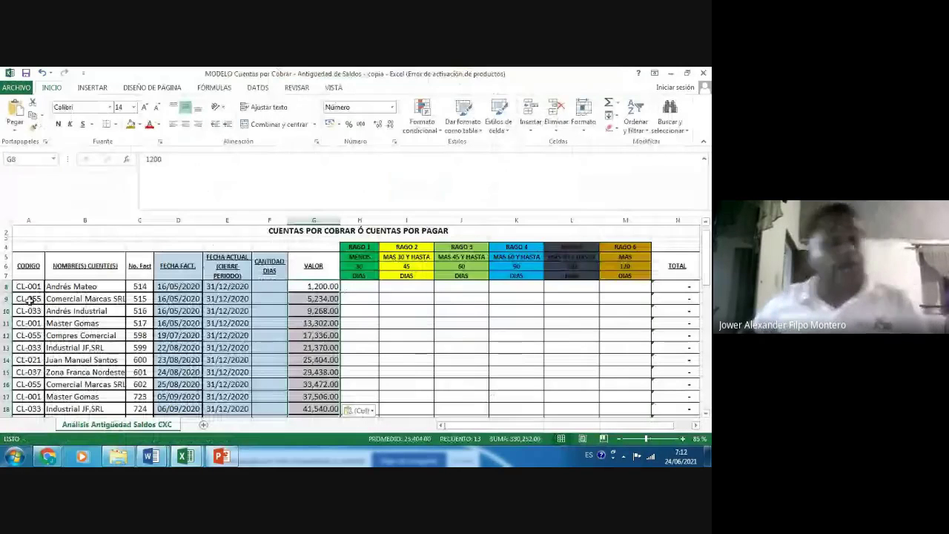
key("Escape")
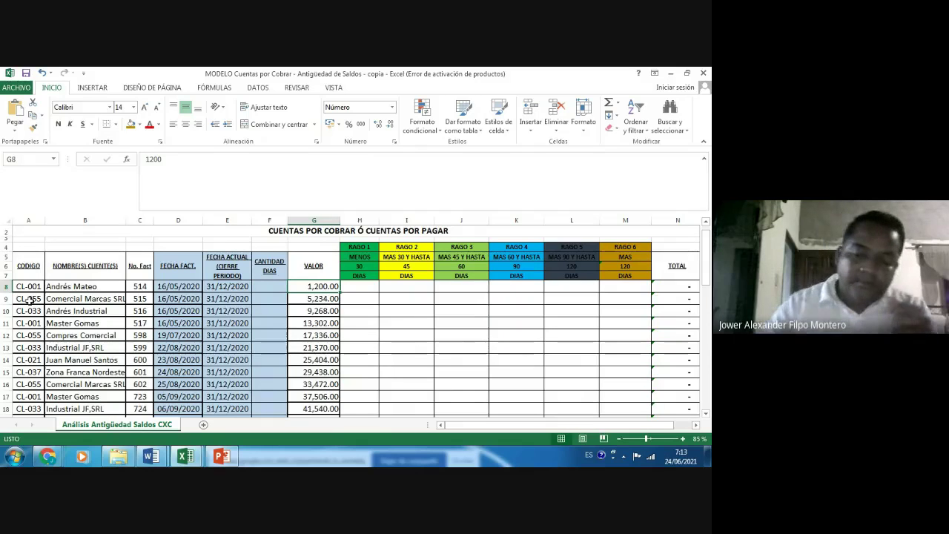
key("Left")
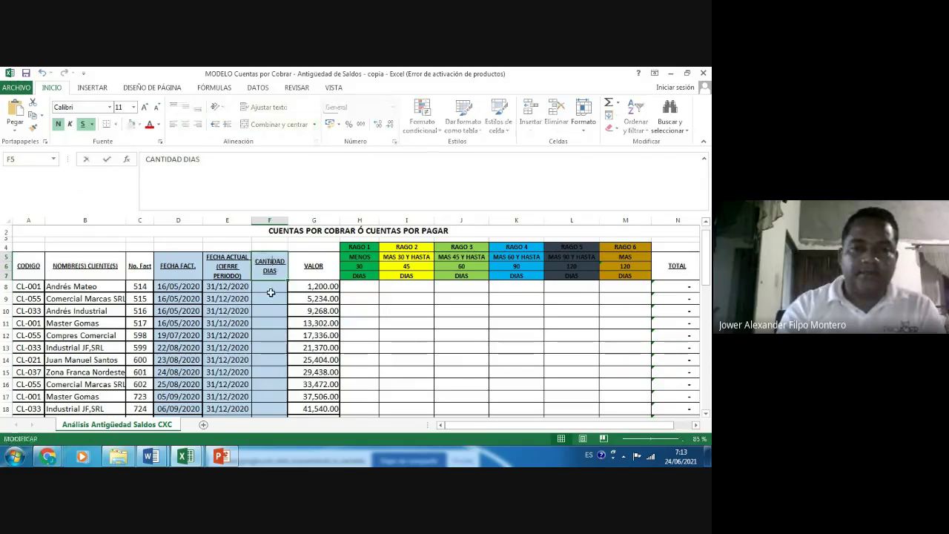
key("Return")
key("shift+Return")
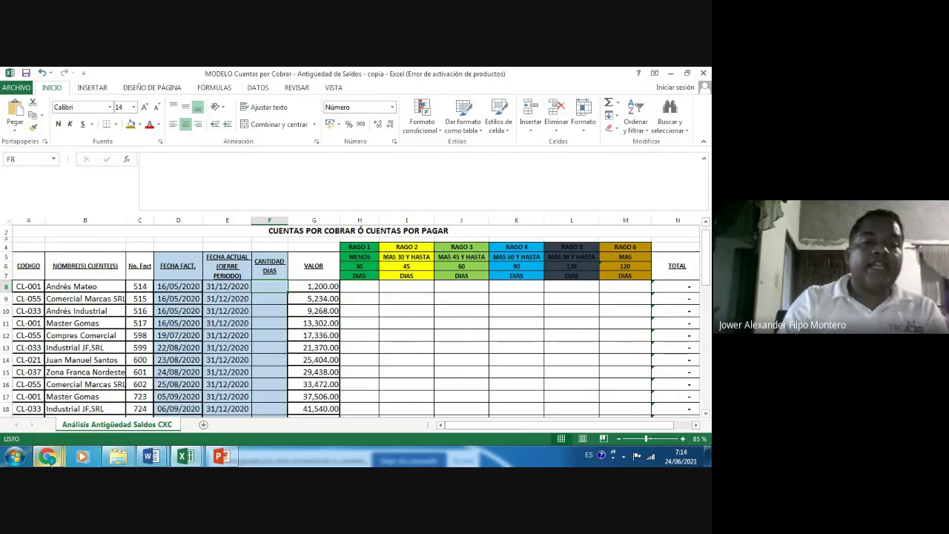
- Switch to the Google Meet call in Chrome to check the participants, and return to the Excel workbook
left_click(48, 458)
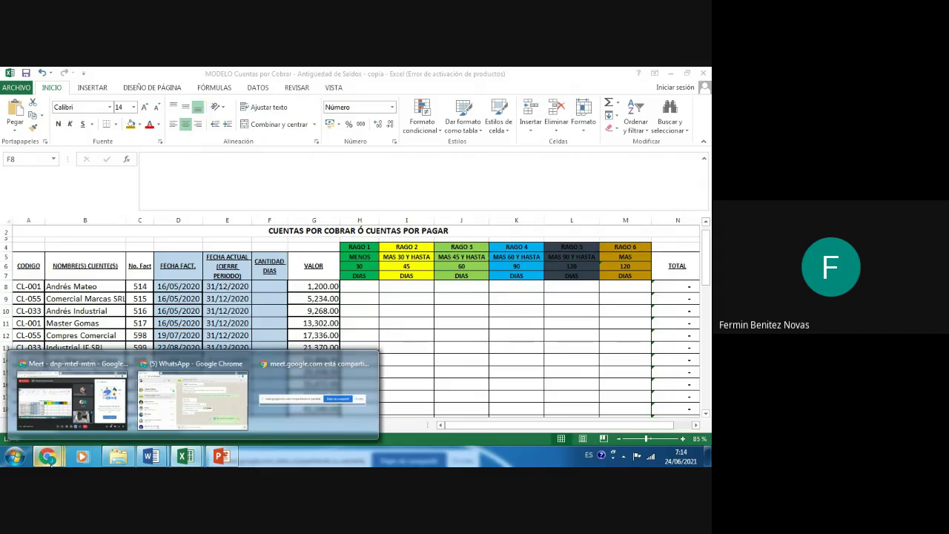
left_click(61, 425)
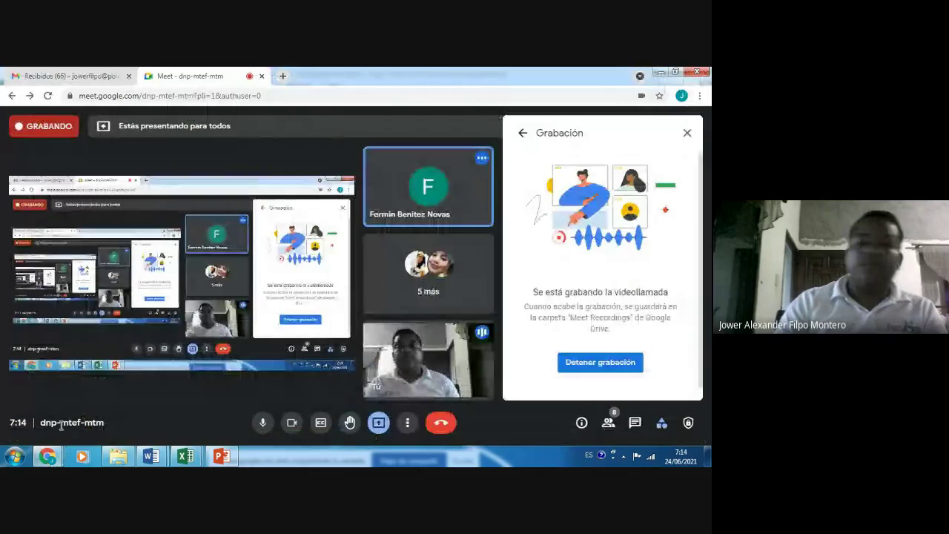
mouse_move(427, 179)
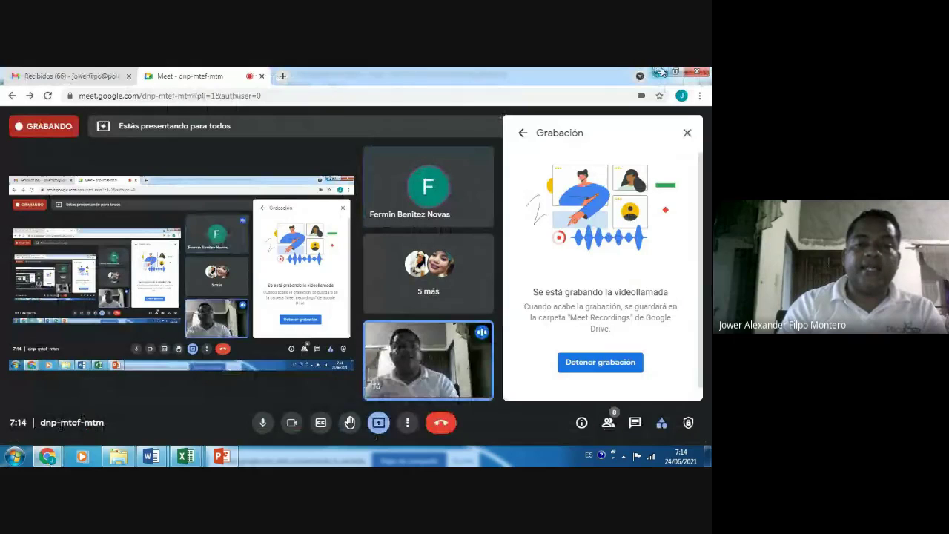
left_click(660, 72)
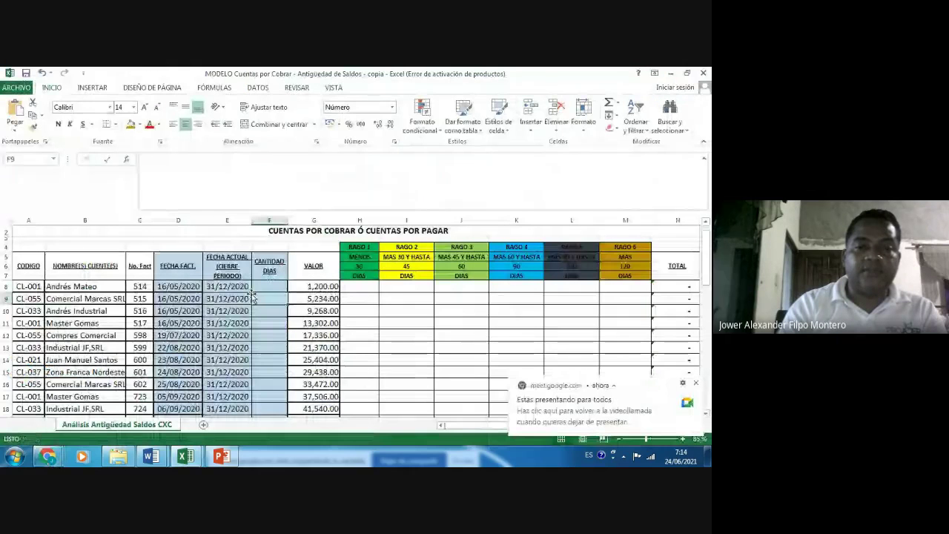
- Review the first invoice's FECHA FACT., FECHA ACTUAL and CANTIDAD DIAS cells in row 8
left_click(190, 289)
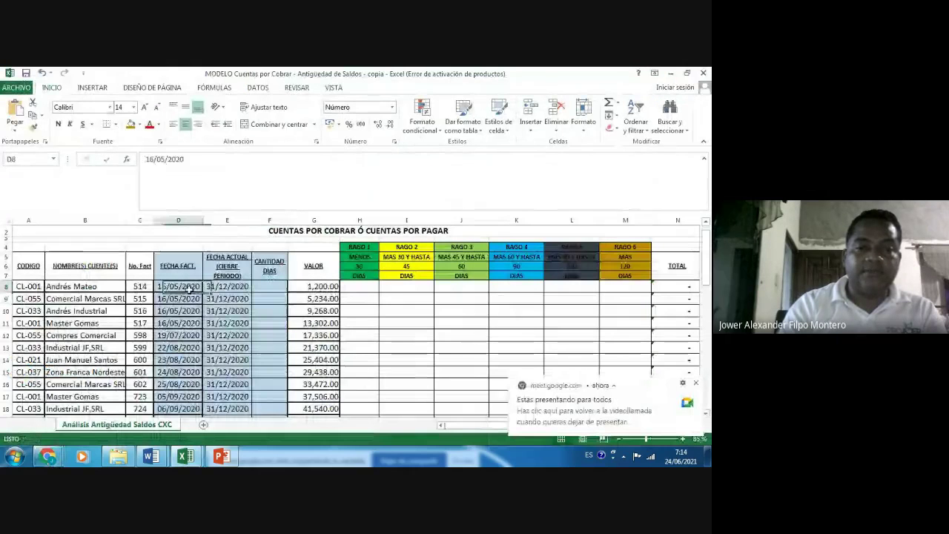
left_click(227, 287)
left_click(270, 286)
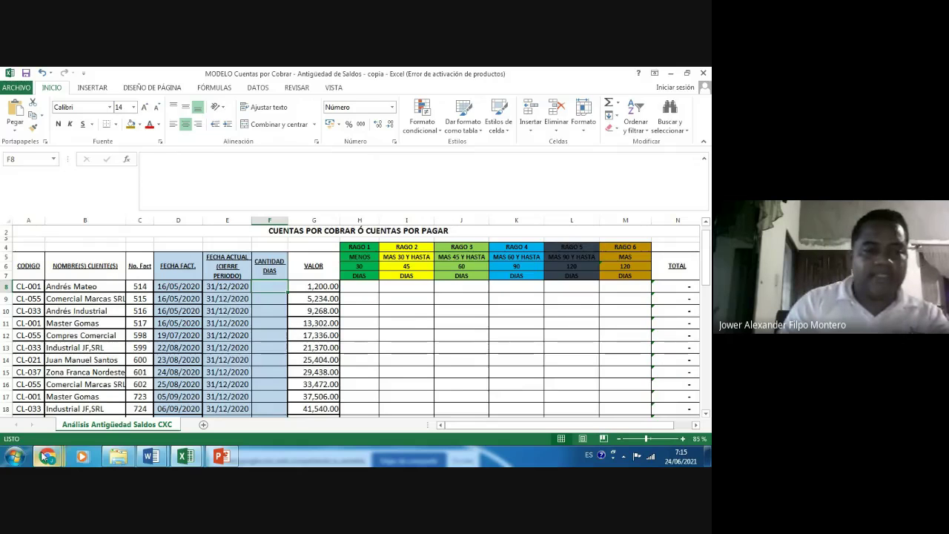
- Switch to WhatsApp in Chrome to read the Auditoría 1 group chat, and return to the Excel workbook
mouse_move(43, 457)
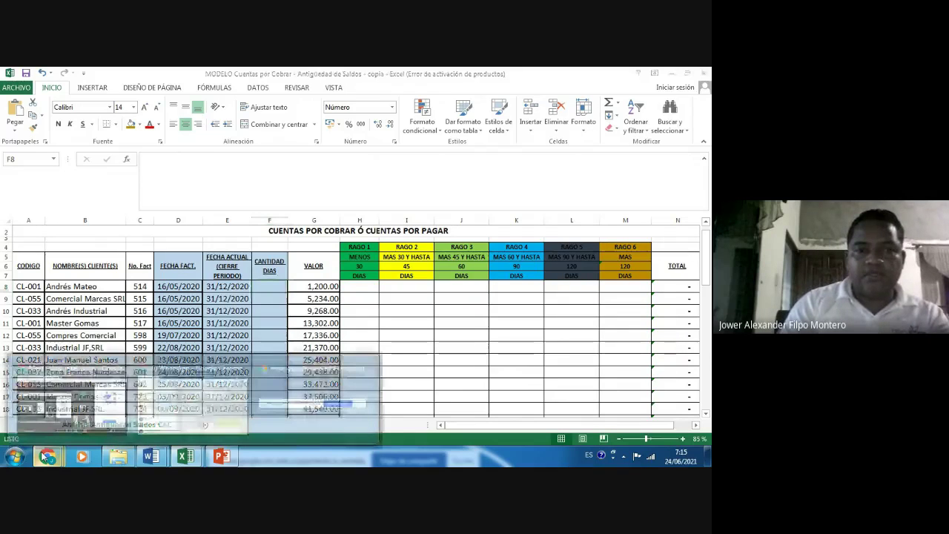
left_click(43, 457)
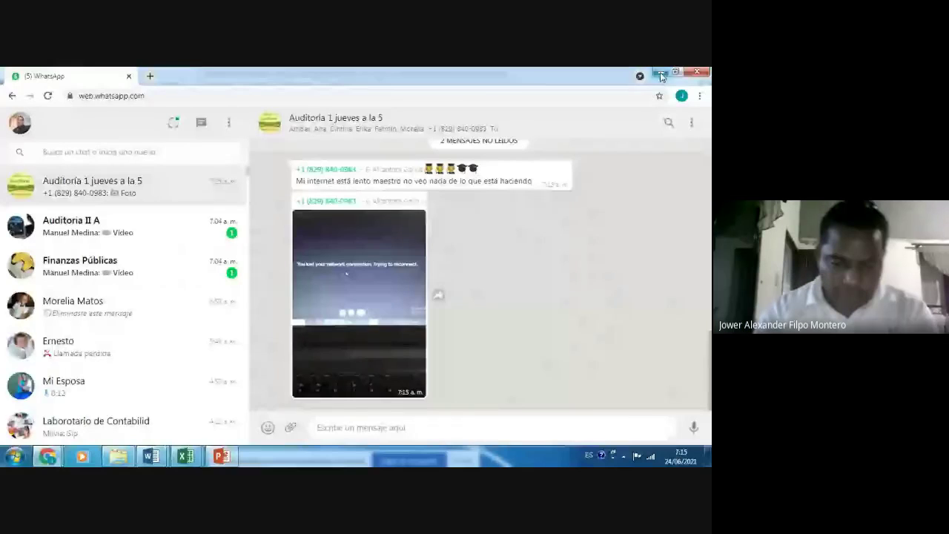
left_click(661, 75)
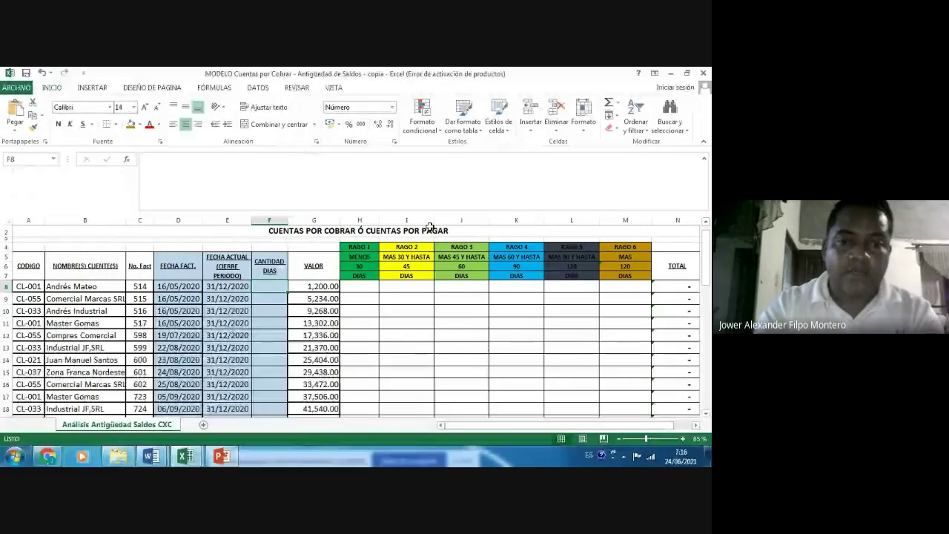
- Subtract the first invoice's date from its closing date in F8 with the formula =E8-D8
type("=")
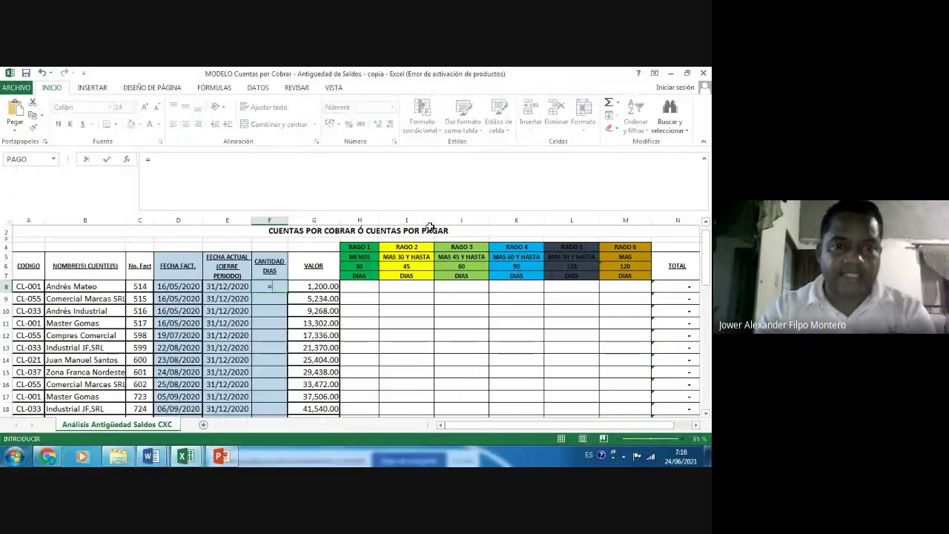
key("Left")
key("Left")
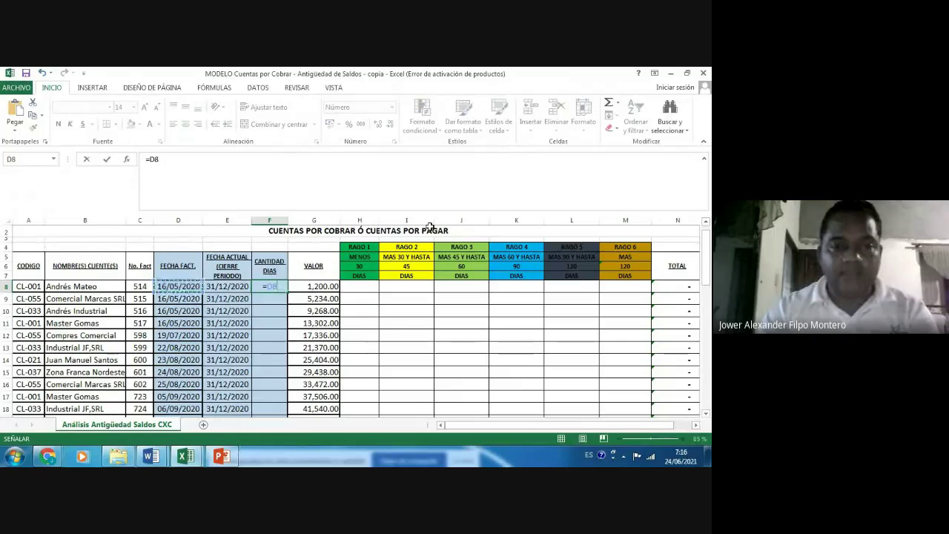
key("Right")
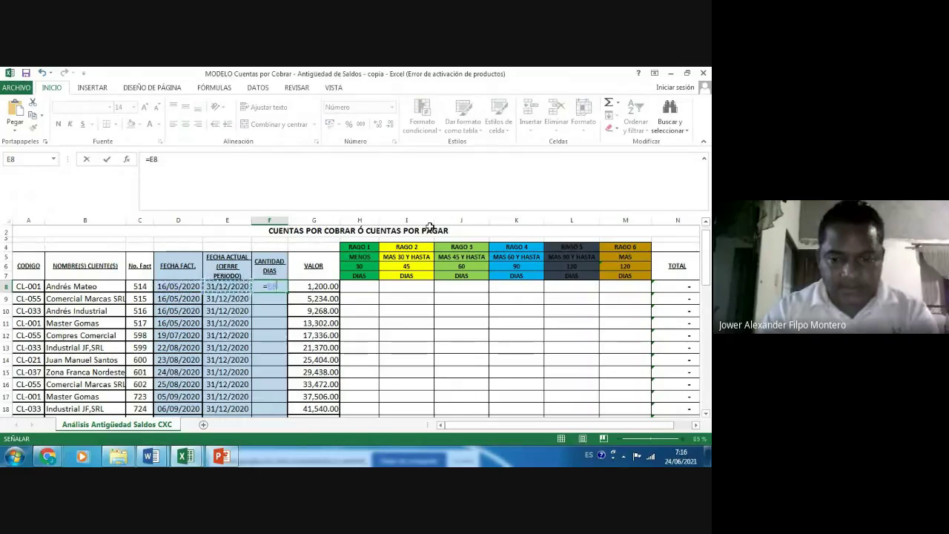
type("-")
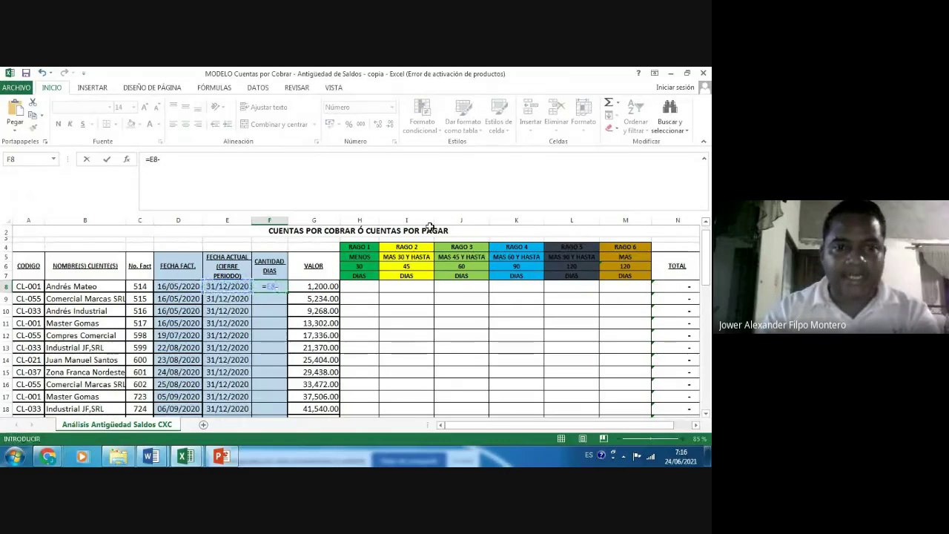
key("Left")
key("Left")
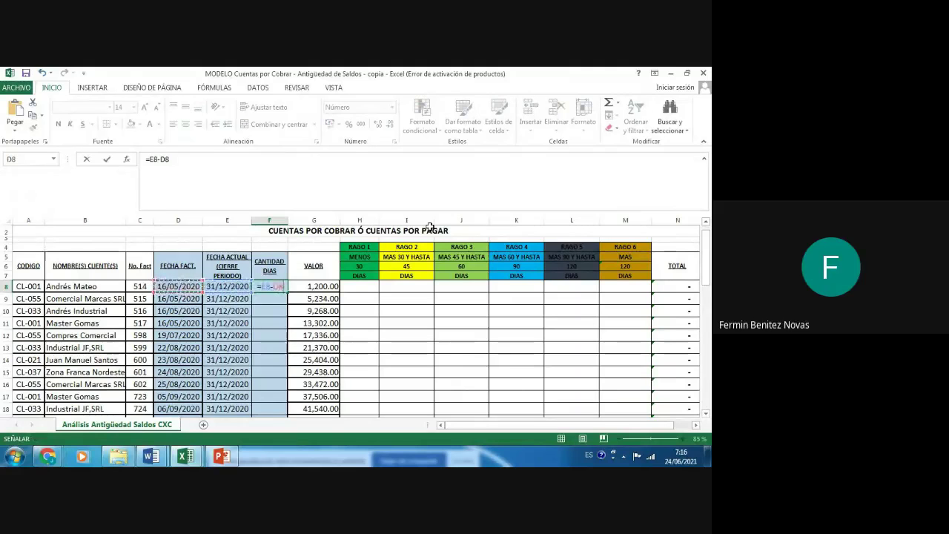
key("Return")
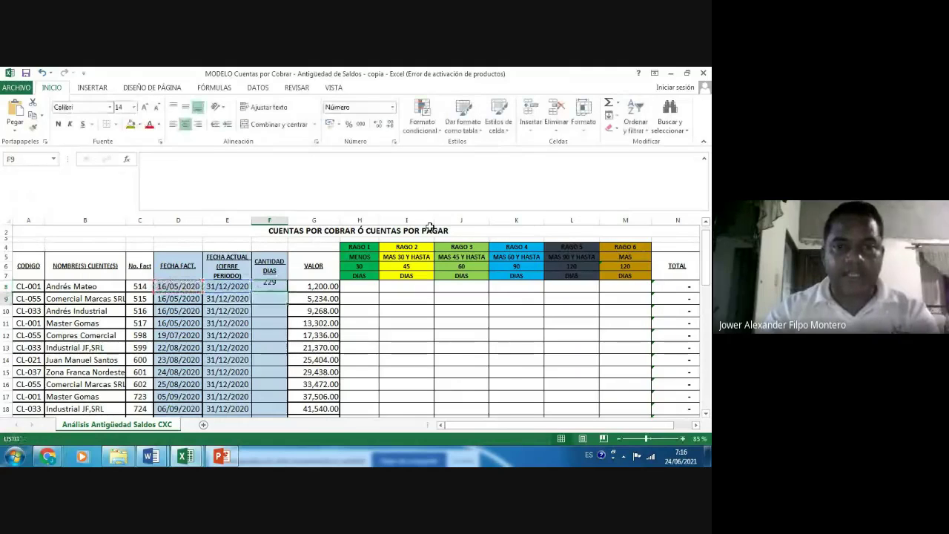
- Enter the formula =E8-D8 in F8 to calculate the first invoice's CANTIDAD DIAS
key("Up")
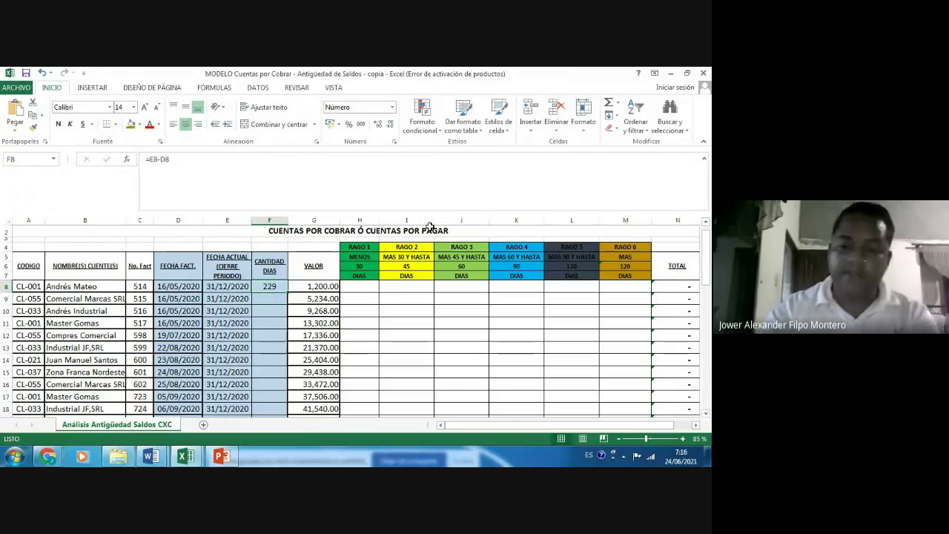
type("=")
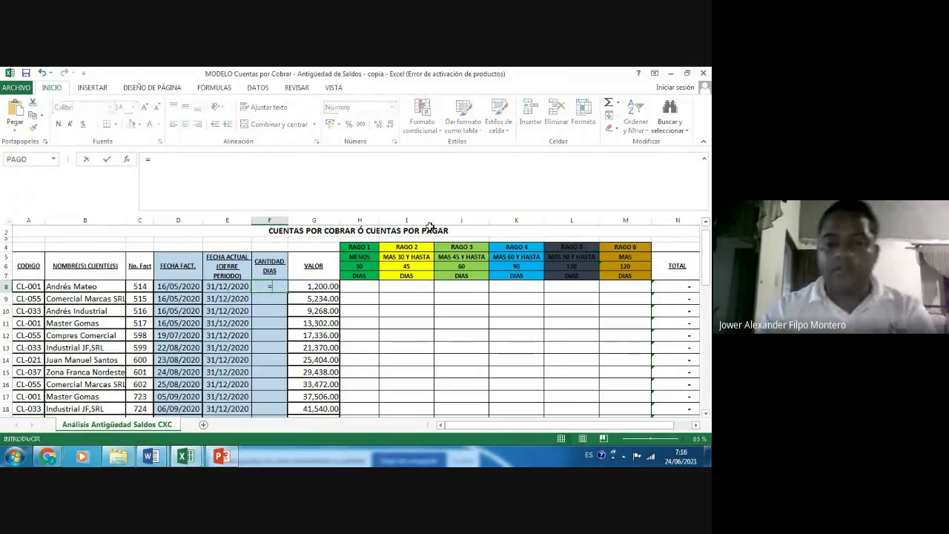
key("Left")
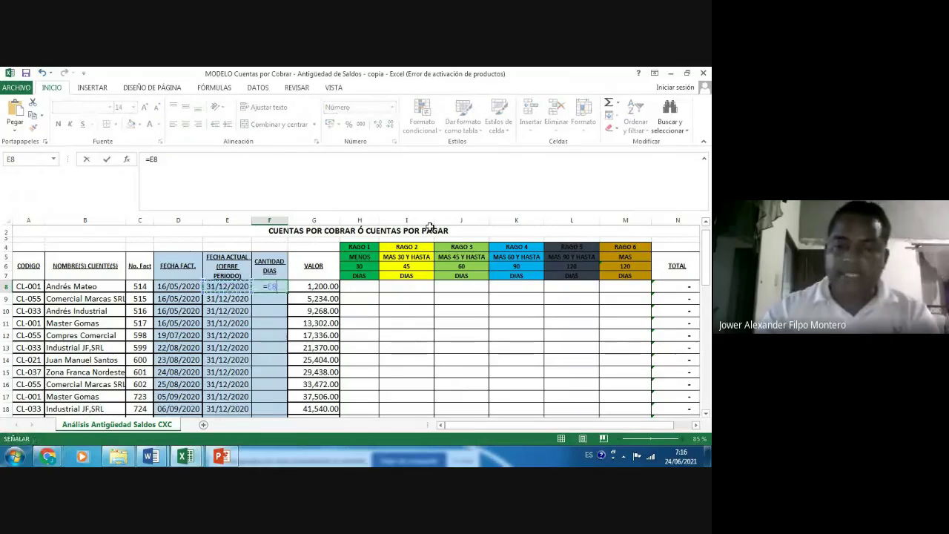
type("-")
key("Left")
key("Left")
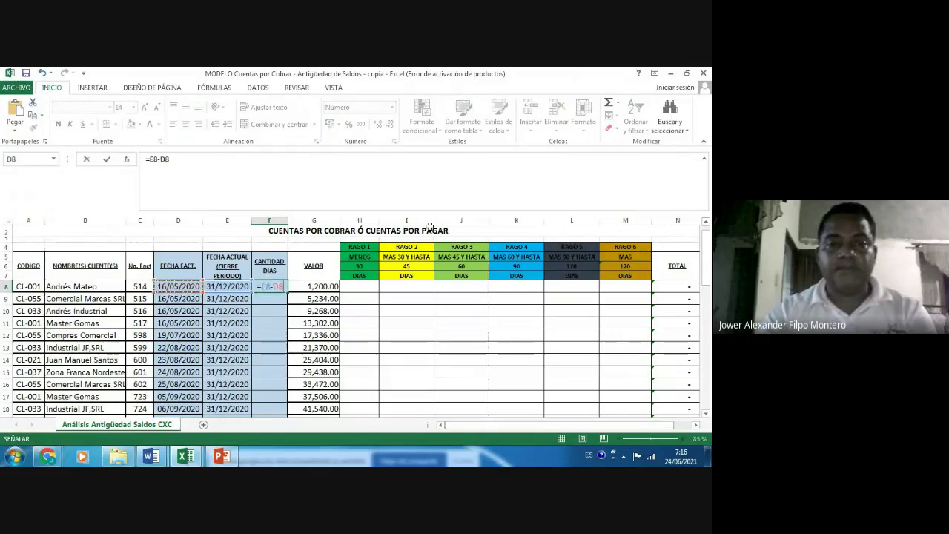
key("Return")
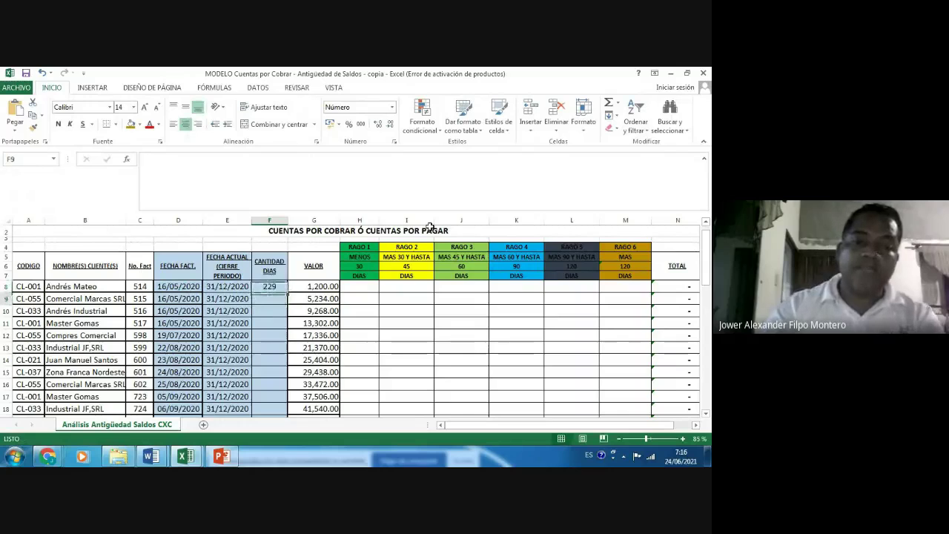
- Enter the formula =E9-D9 in F9 to calculate the second invoice's CANTIDAD DIAS
type("=")
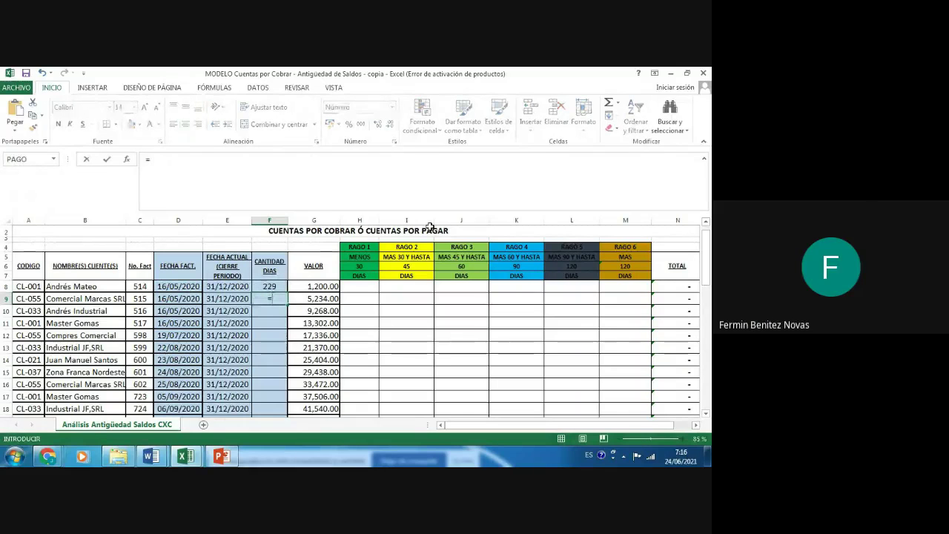
key("Left")
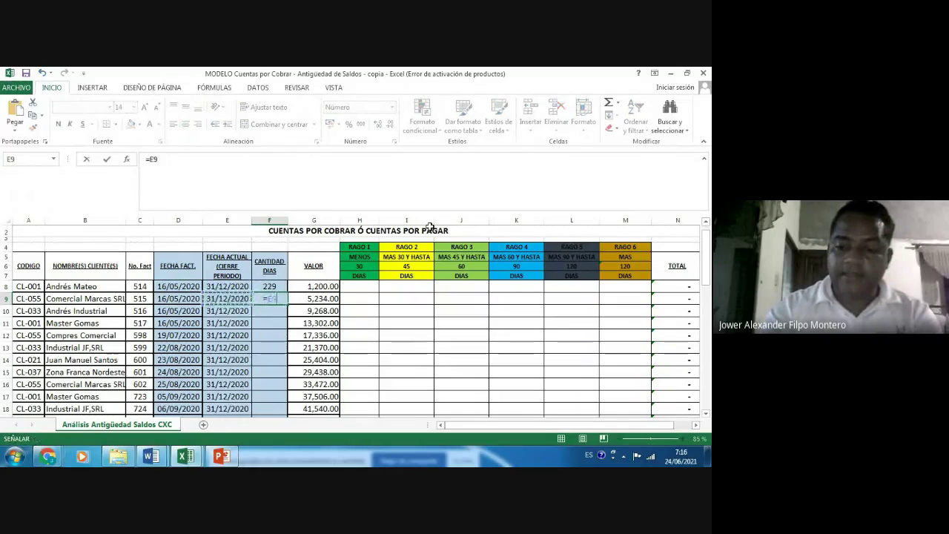
type("-")
key("Left")
key("Left")
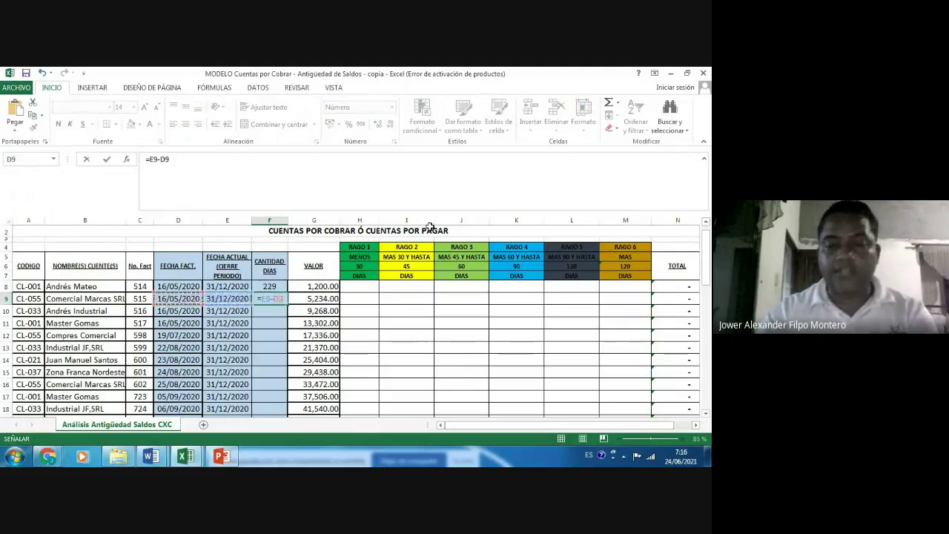
key("Return")
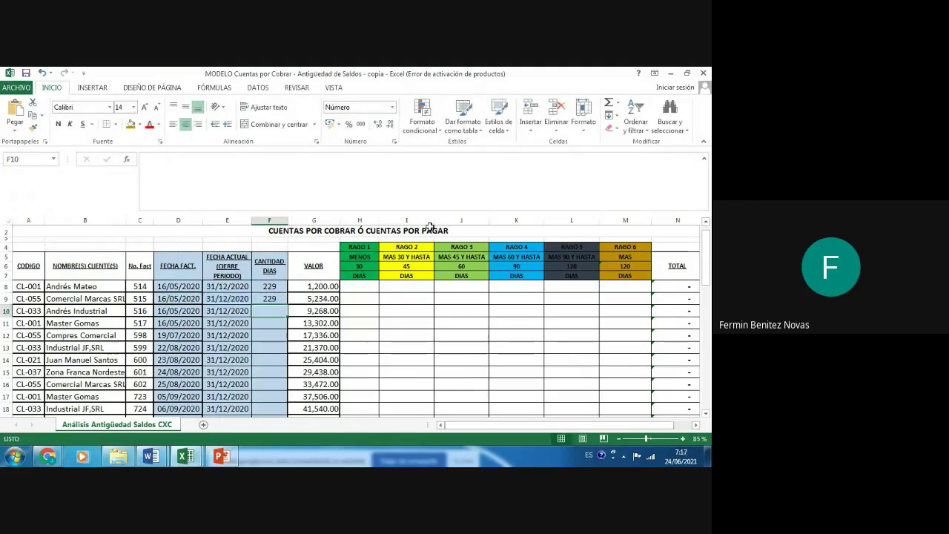
key("Left")
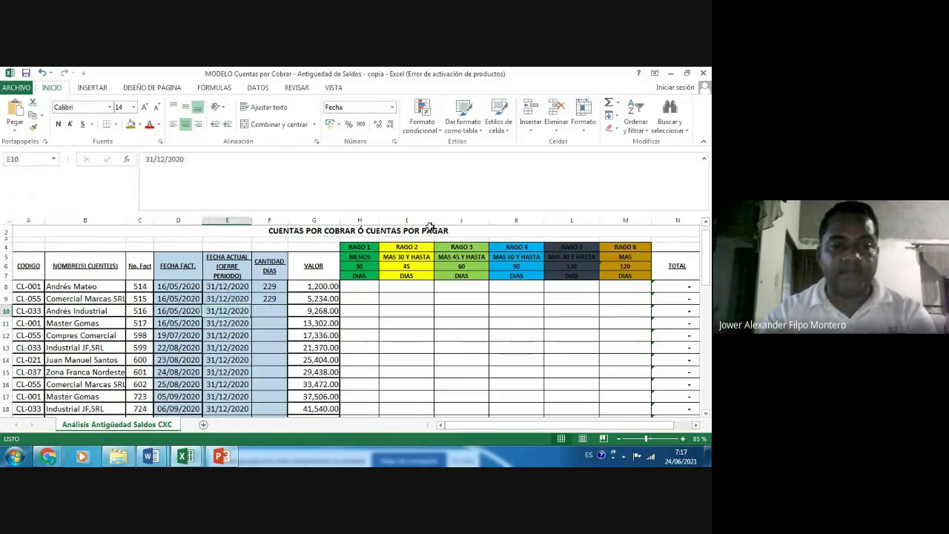
key("Up")
key("Right")
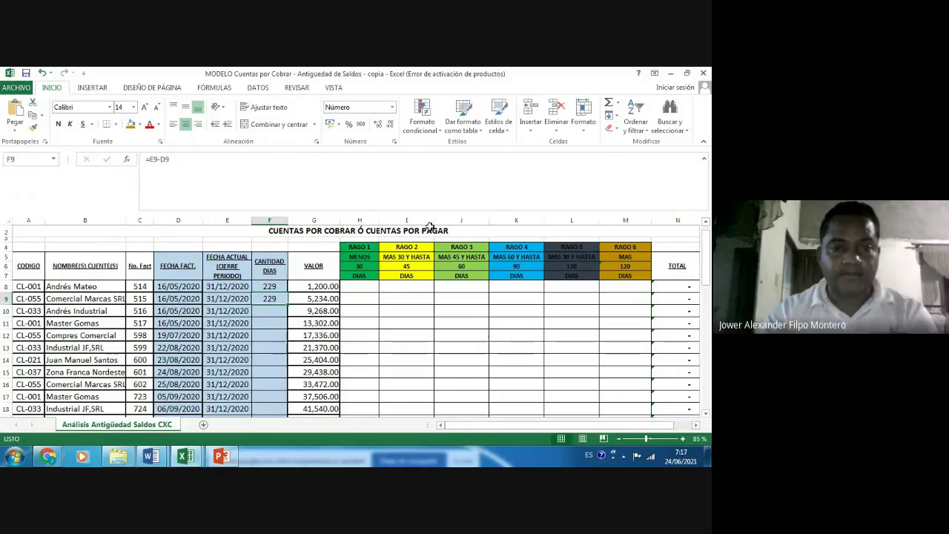
key("Up")
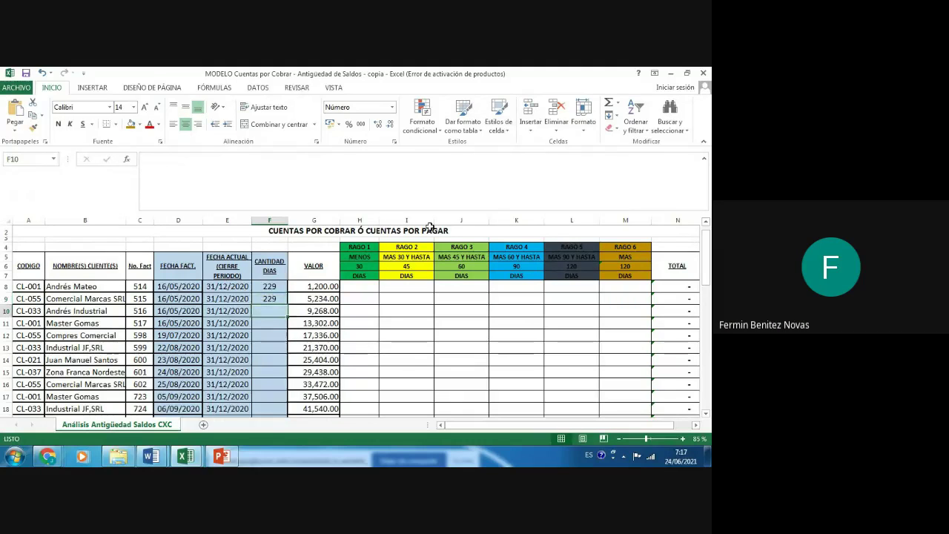
- Calculate the third invoice's CANTIDAD DIAS in F10 with the formula =E10-D10
key("Down")
key("Down")
type("=")
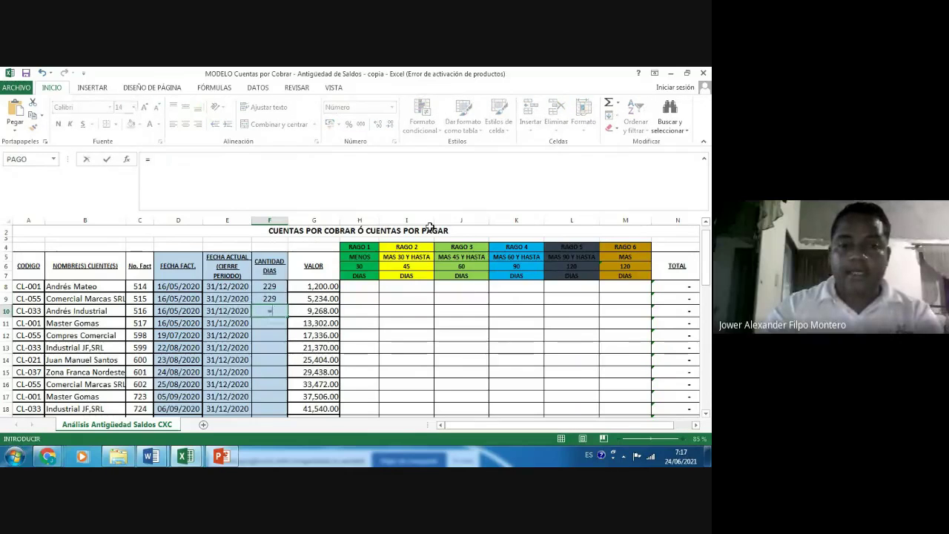
key("Left")
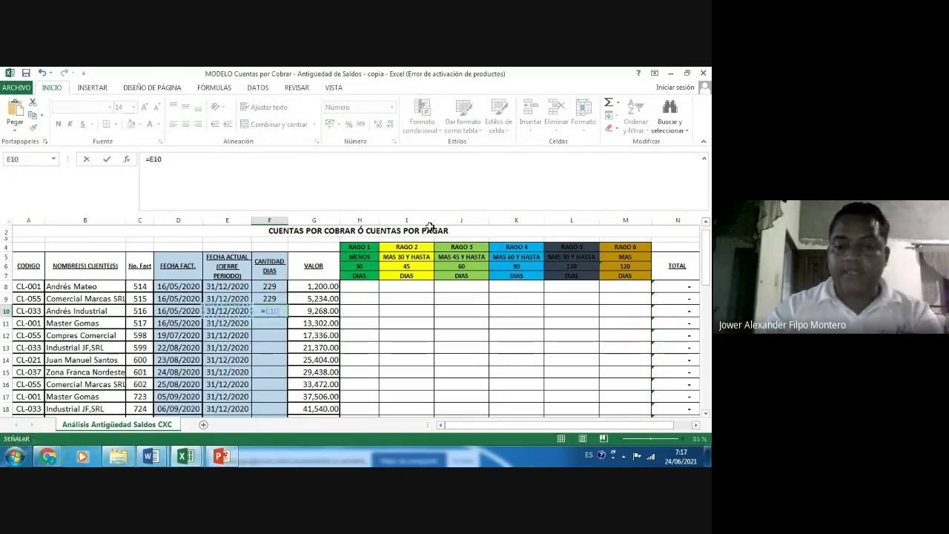
type("-")
key("Left")
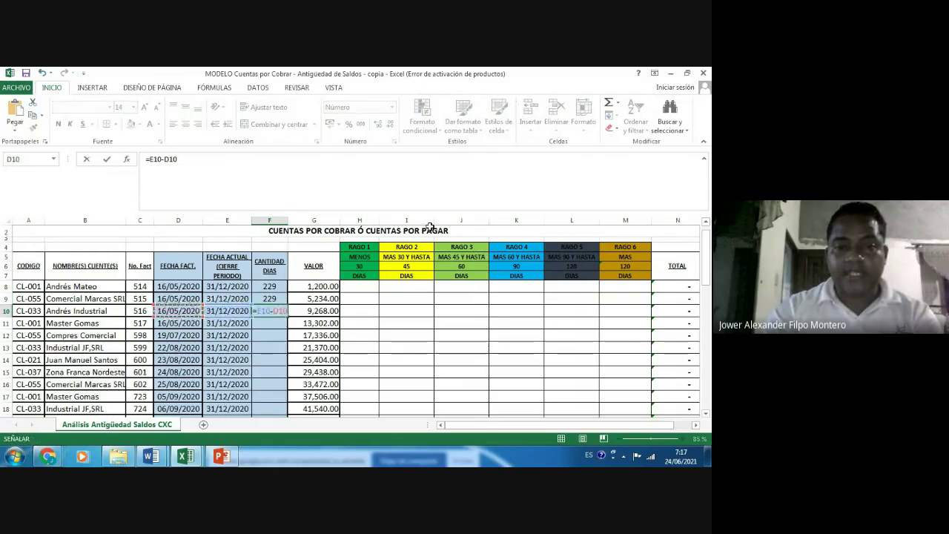
key("Return")
type("ç")
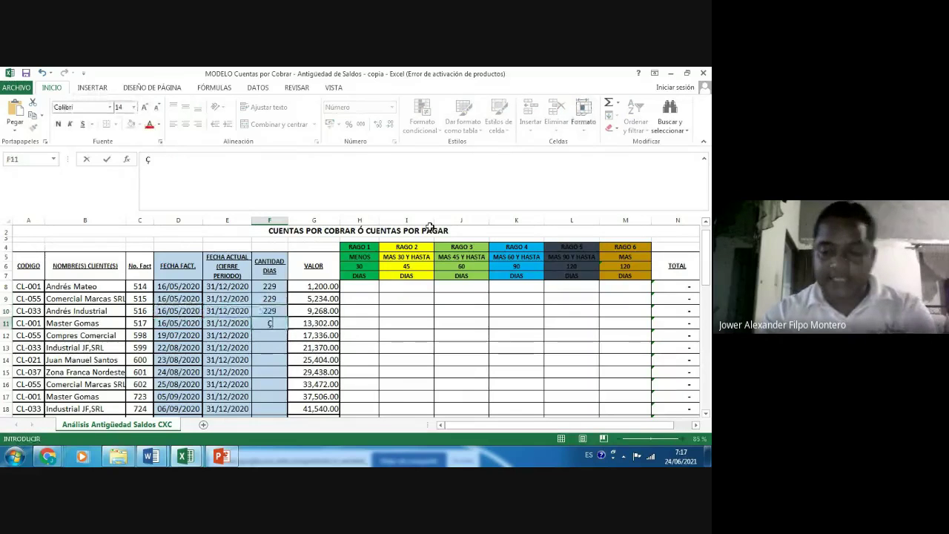
key("Escape")
key("Up")
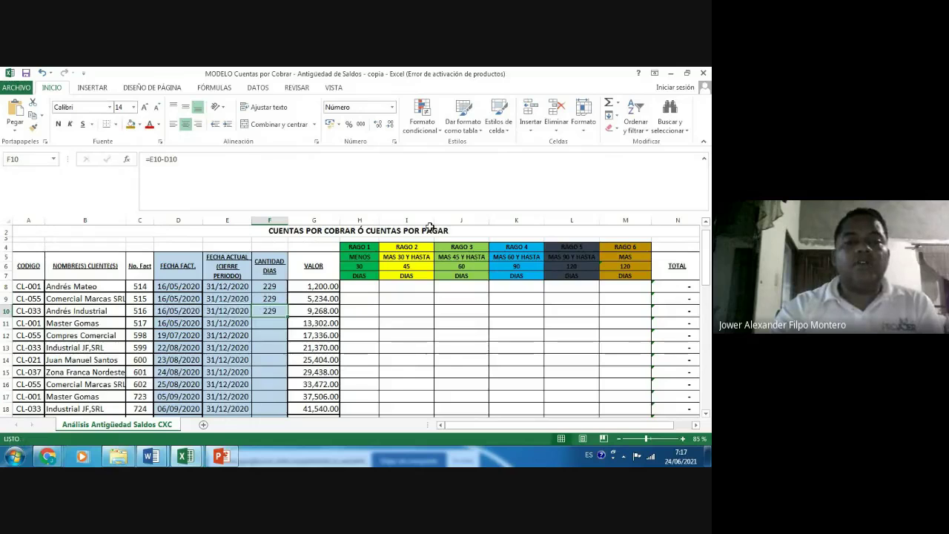
- Review the FECHA ACTUAL closing dates in E8:E20, and return to the fourth invoice's CANTIDAD DIAS cell F11
left_click_drag(227, 286, 227, 387)
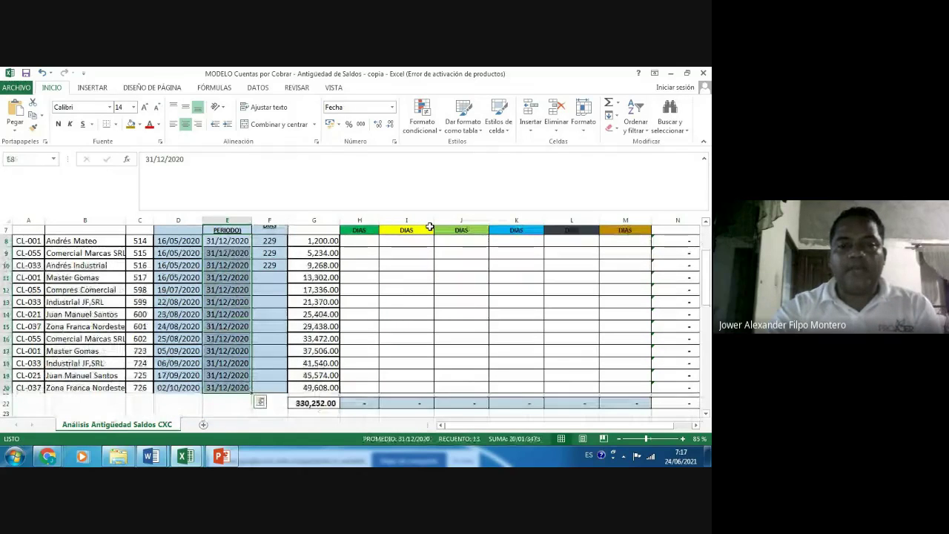
scroll(429, 226, "up", 1)
key("Down")
key("Down")
key("Down")
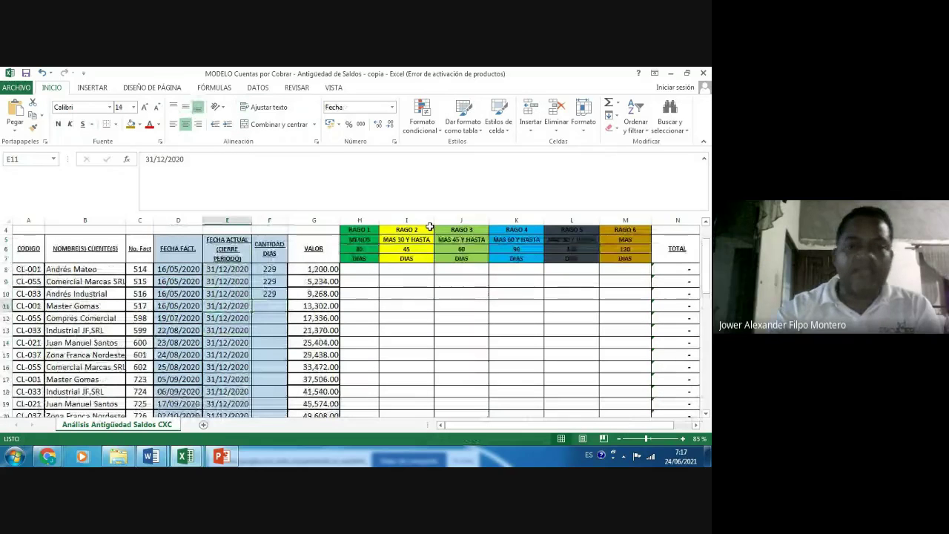
key("Right")
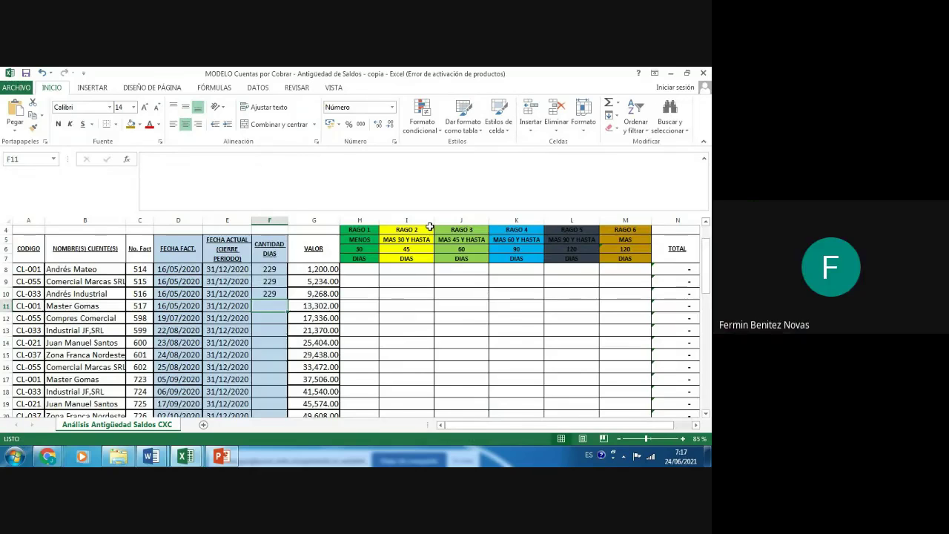
- Switch to the Google Meet call in Chrome to check it, and return to the Excel workbook
left_click(46, 457)
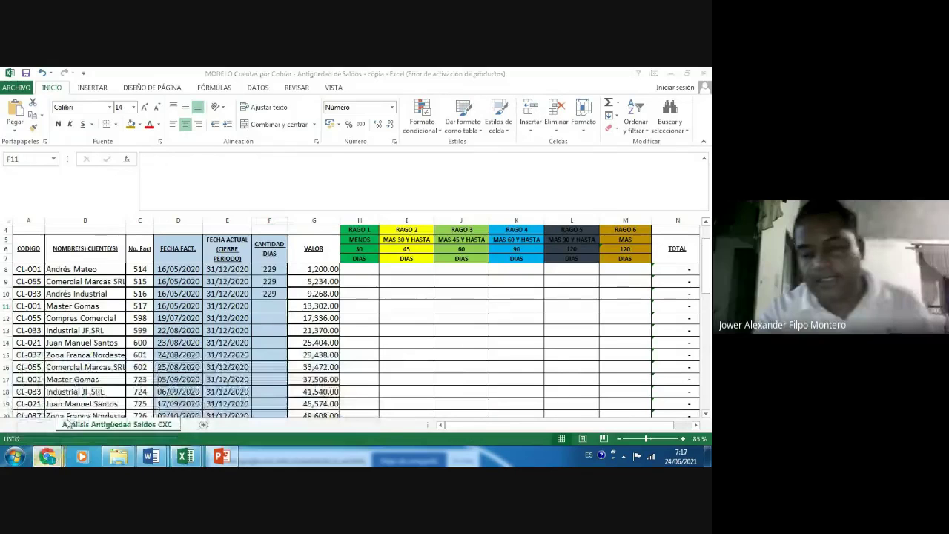
left_click(665, 73)
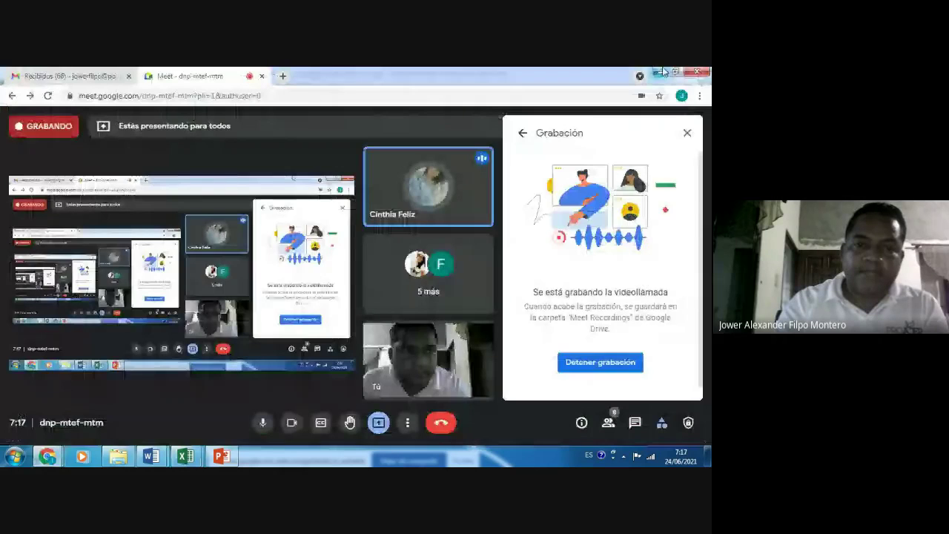
left_click(664, 72)
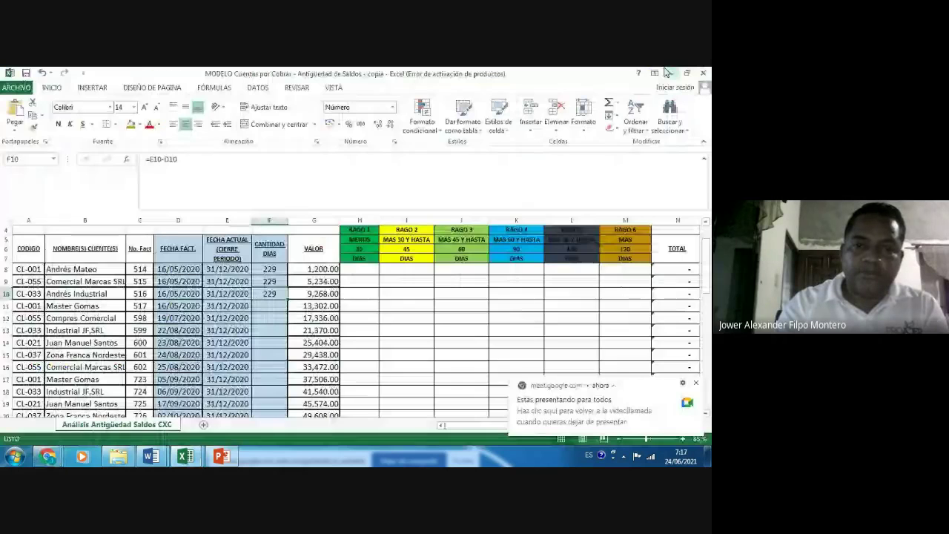
- Fill the days formula from F8 down through F20 to calculate CANTIDAD DIAS for all remaining invoices
left_click(271, 268)
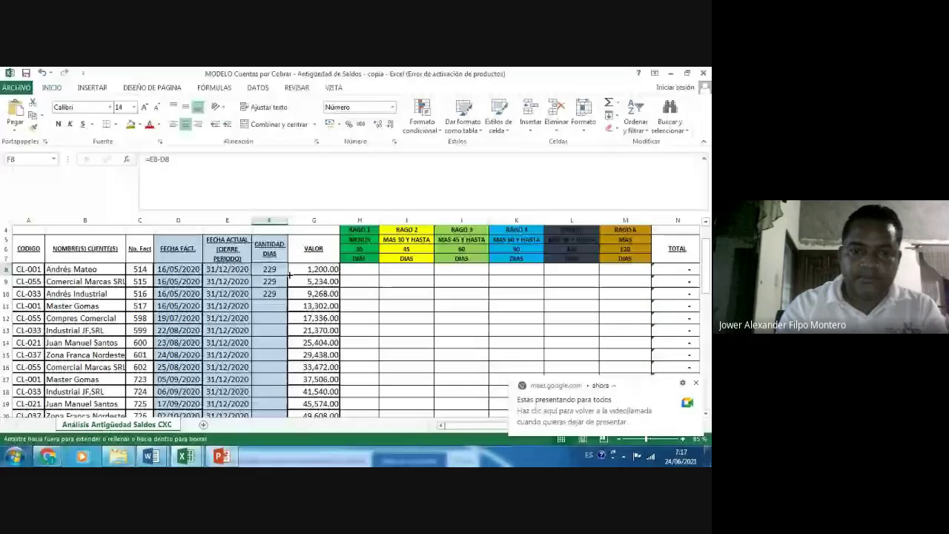
left_click_drag(290, 274, 289, 422)
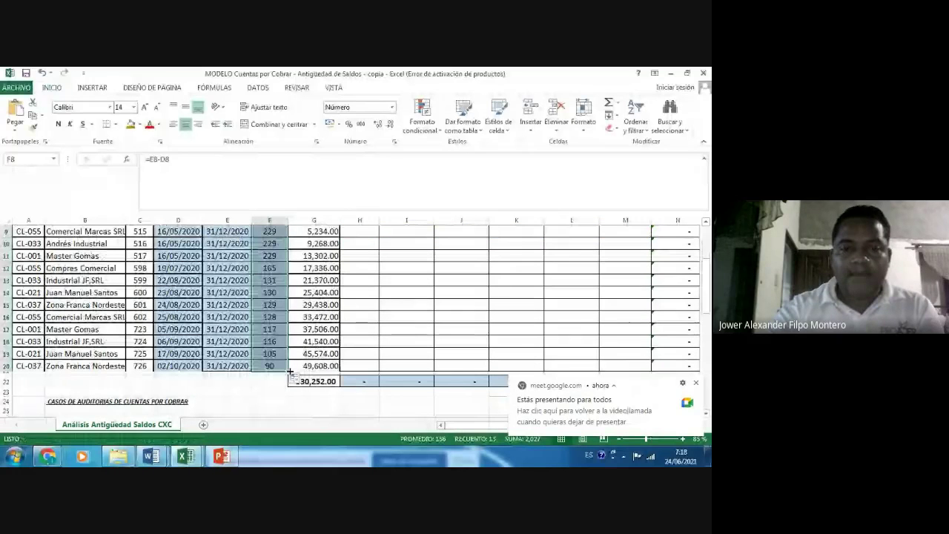
key("ctrl+Up")
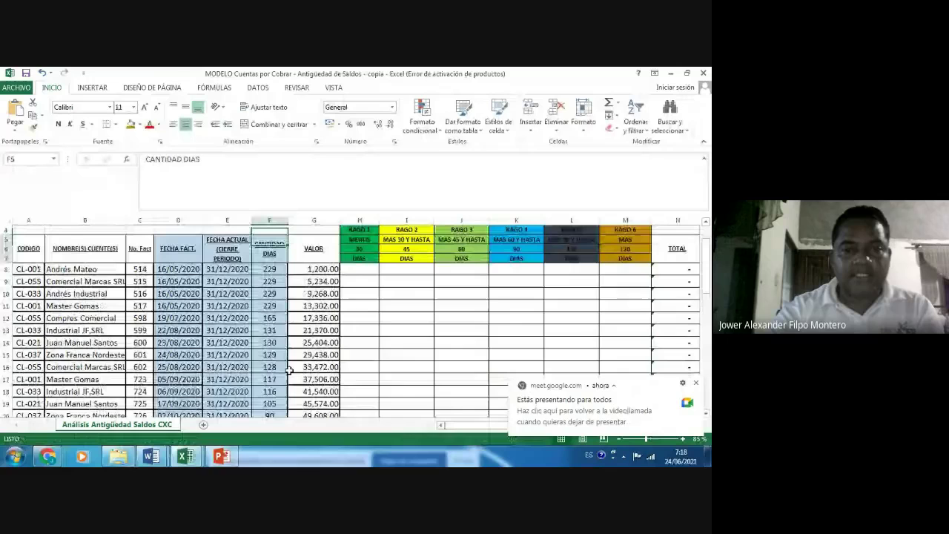
key("ctrl+Down")
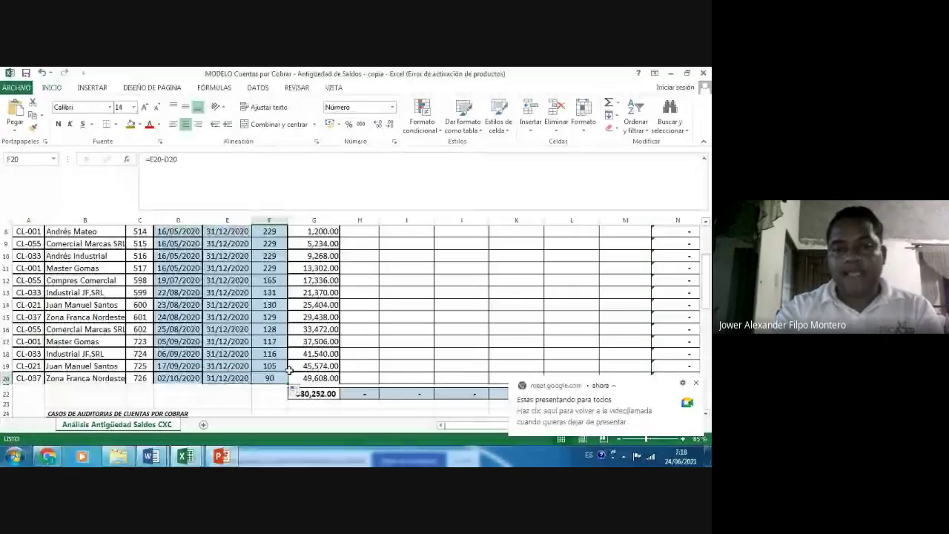
- Review the calculated CANTIDAD DIAS column from F20 up to the first invoice in row 8
key("Up")
key("Up")
key("Up")
key("Up")
key("Up")
key("Up")
key("Up")
key("Up")
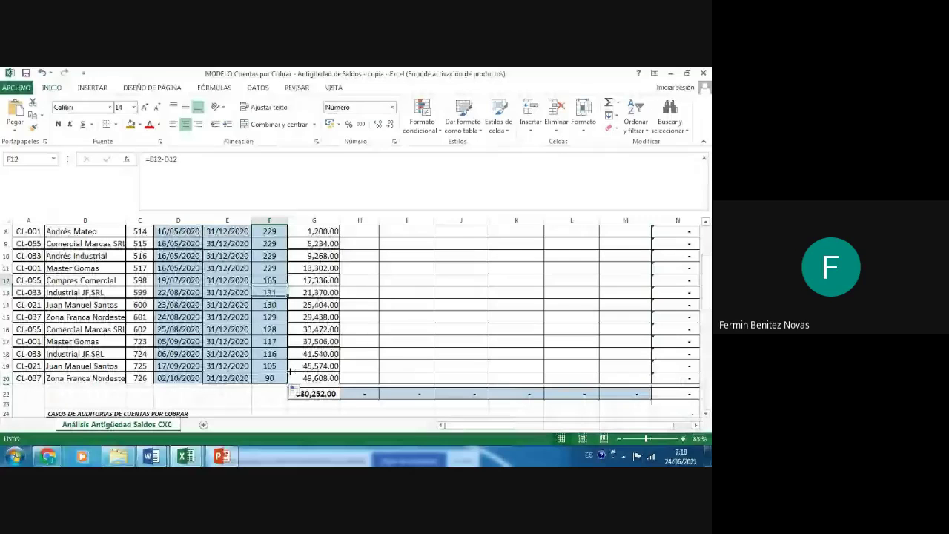
key("Up")
key("Up")
key("Up")
key("Up")
key("Up")
key("Up")
key("Up")
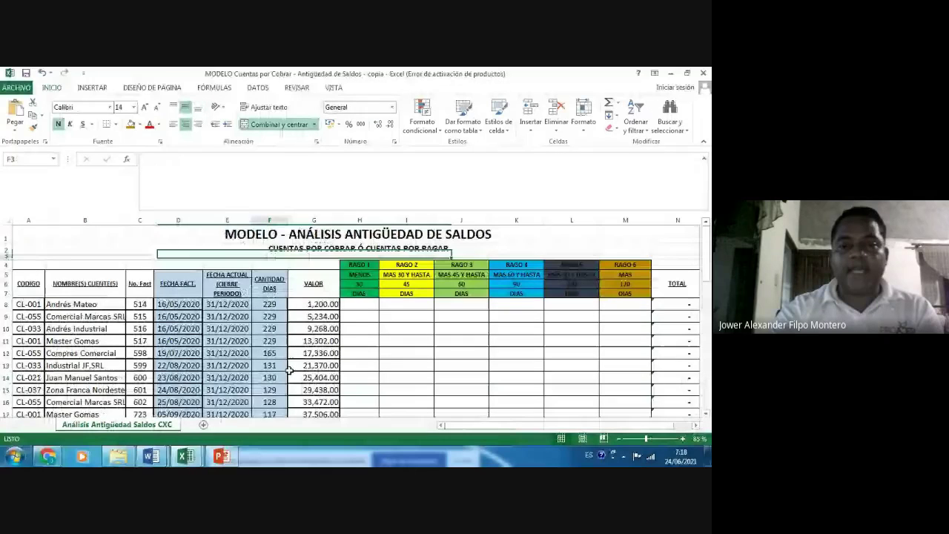
key("Down")
key("Down")
key("Right")
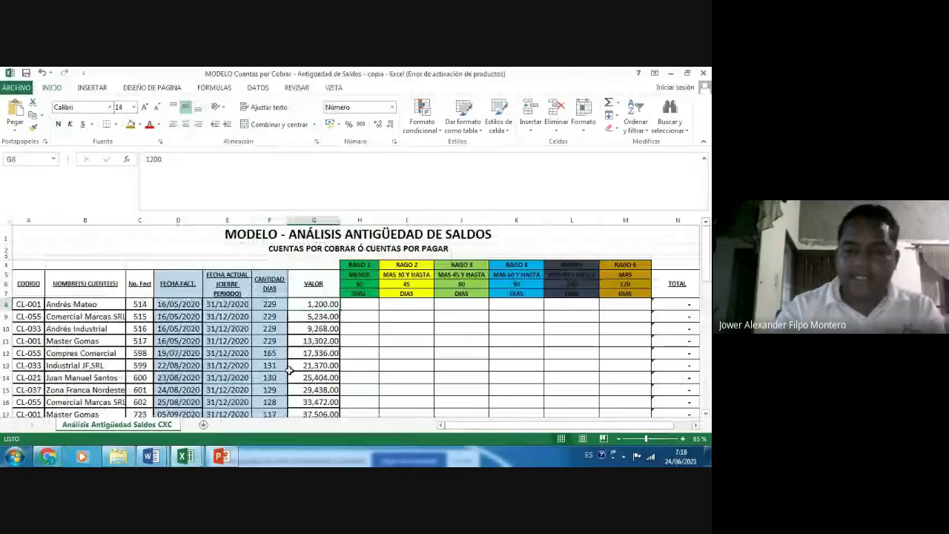
key("Left")
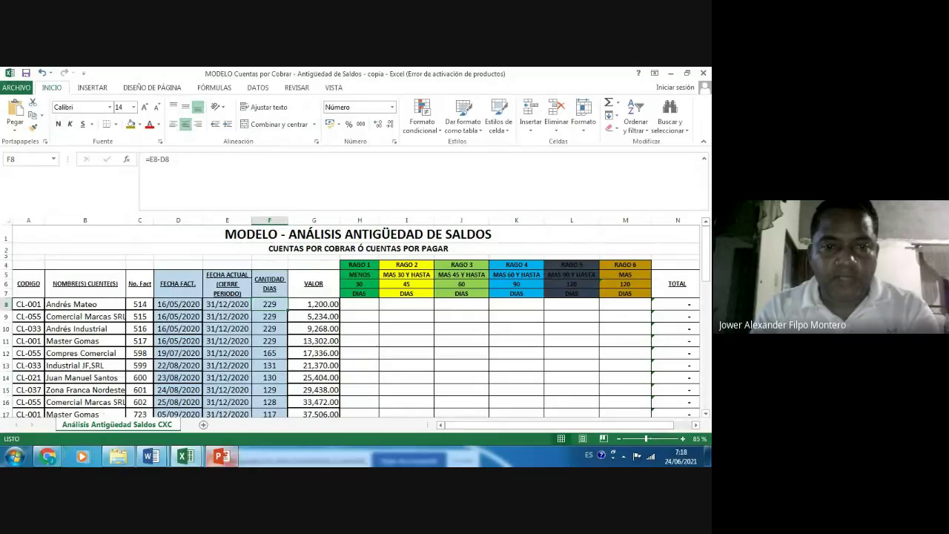
- Copy the first four invoices' VALOR amounts from G8:G11 into the RAGO 6 column at M8:M11
left_click(314, 305)
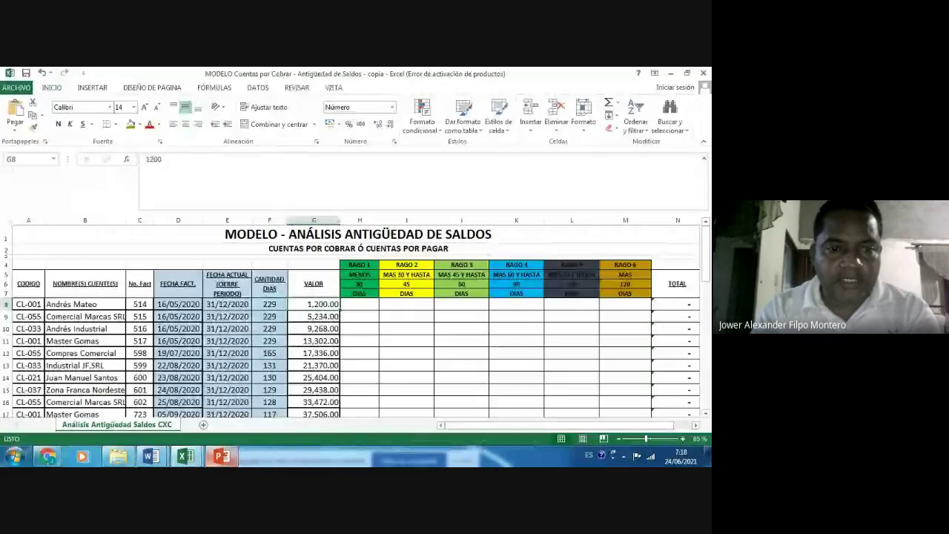
left_click_drag(314, 304, 314, 341)
key("ctrl+c")
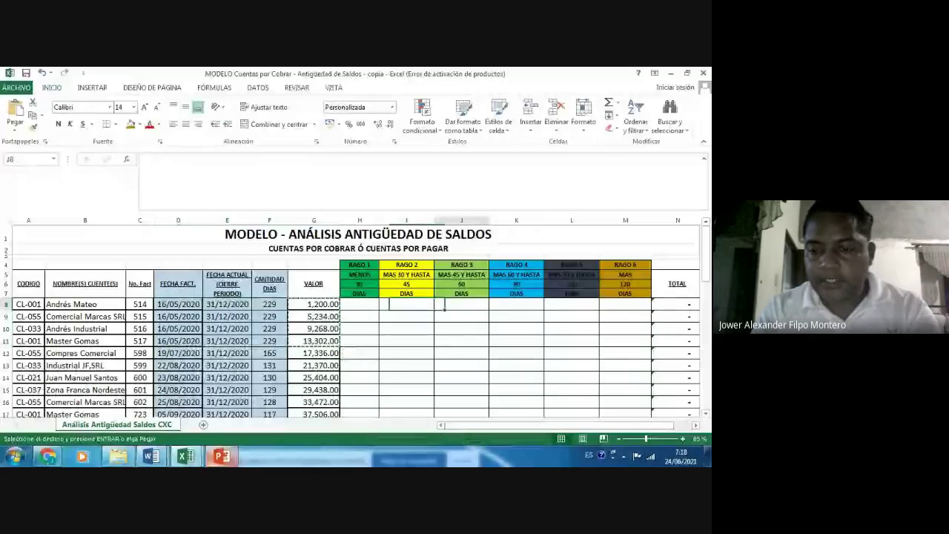
left_click(407, 304)
left_click(625, 304)
key("Return")
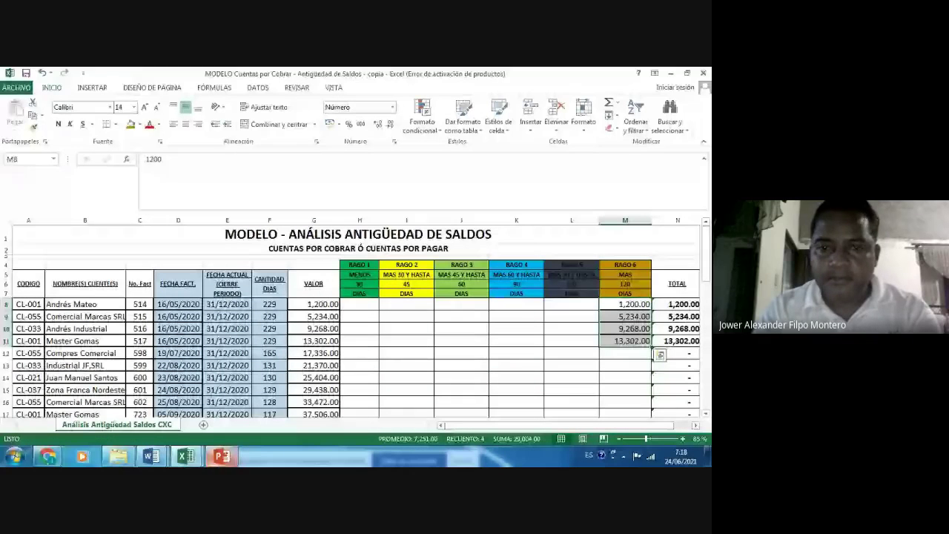
left_click(626, 316)
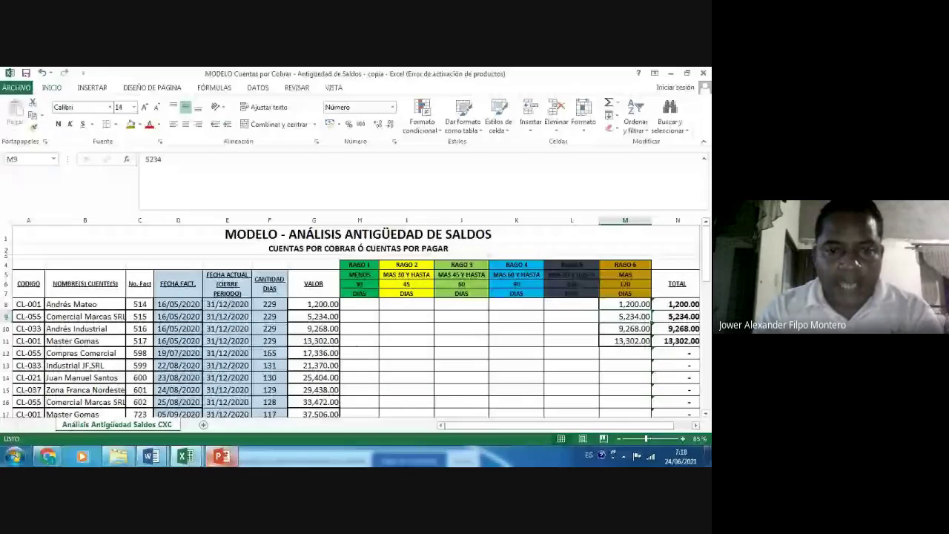
- Examine the CANTIDAD DIAS of the invoices from row 12 onward to determine their aging range
left_click(378, 305)
key("Down")
key("Down")
key("Down")
key("Down")
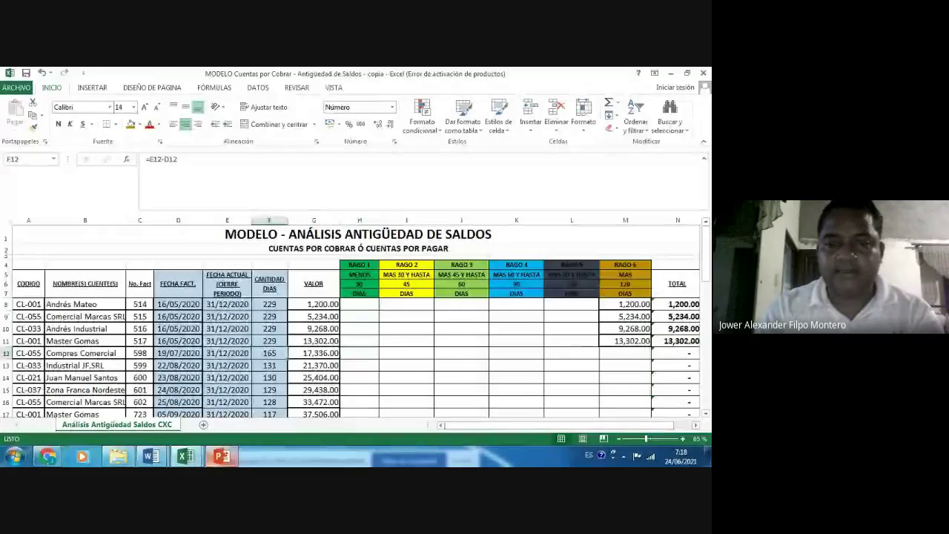
key("Left")
key("Left")
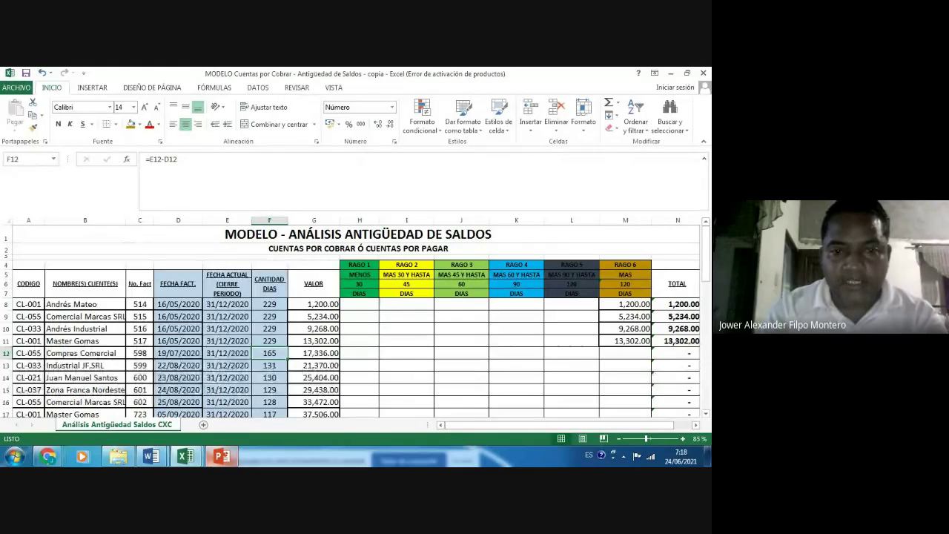
key("Down")
key("Down")
key("Down")
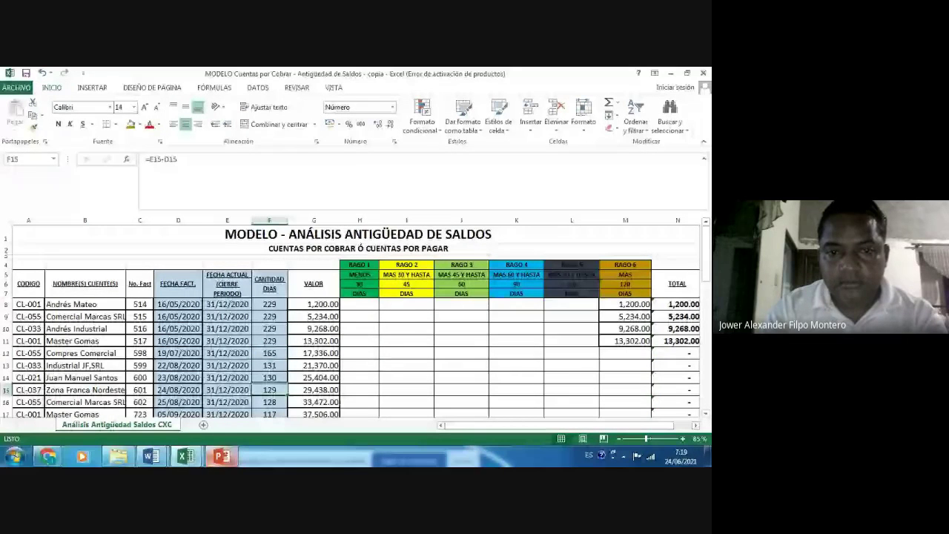
scroll(356, 322, "down", 1)
left_click(270, 299)
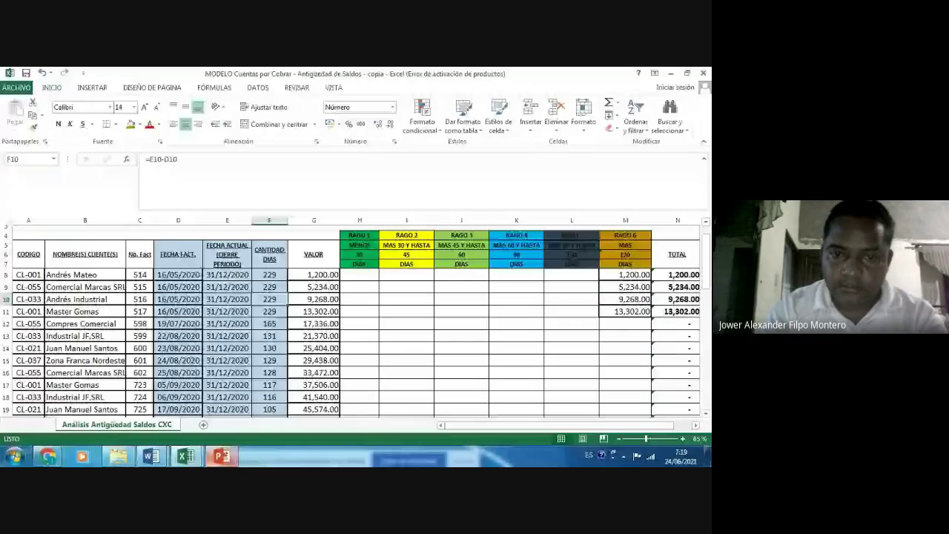
- Copy the VALOR amounts from G12:G16 into the RAGO 6 column at M12:M16
left_click_drag(269, 312, 313, 372)
key("ctrl+c")
key("Right")
key("Right")
key("Right")
key("Right")
key("Right")
key("Right")
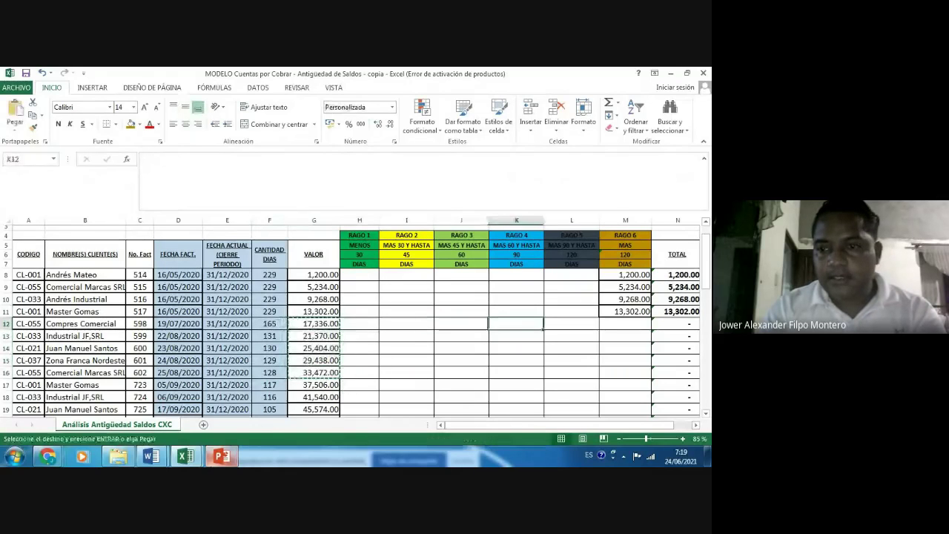
key("ctrl+v")
key("Down")
key("Down")
key("Down")
key("Down")
key("Down")
key("Down")
key("Down")
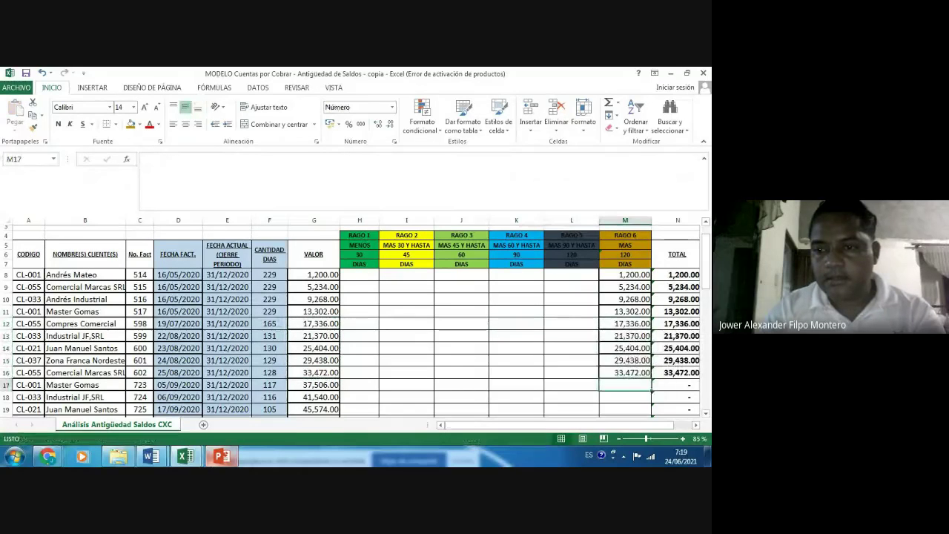
- Compare the CANTIDAD DIAS of the invoices from row 17 onward with the aging range headings to determine their range
key("Down")
key("Up")
key("Up")
key("Up")
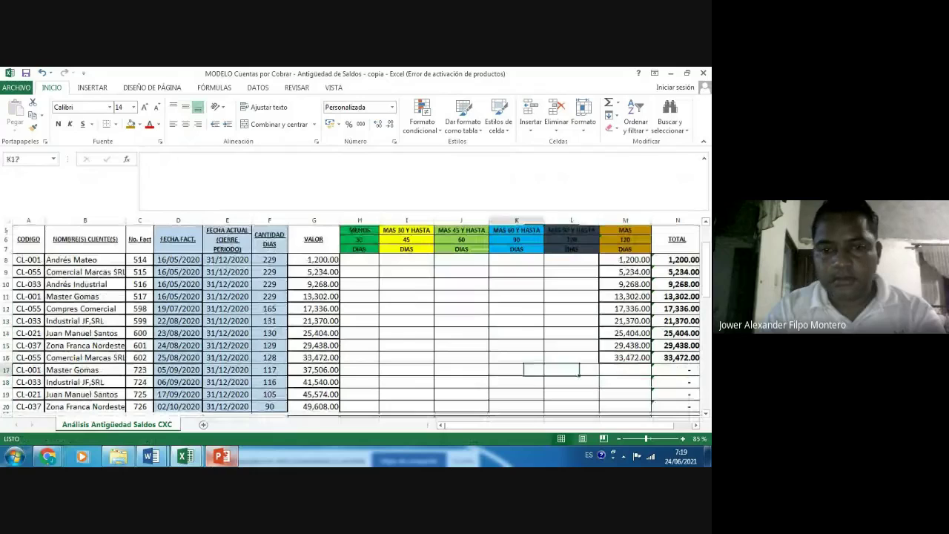
key("Left")
key("Left")
key("Left")
key("Left")
key("Left")
key("Left")
key("Left")
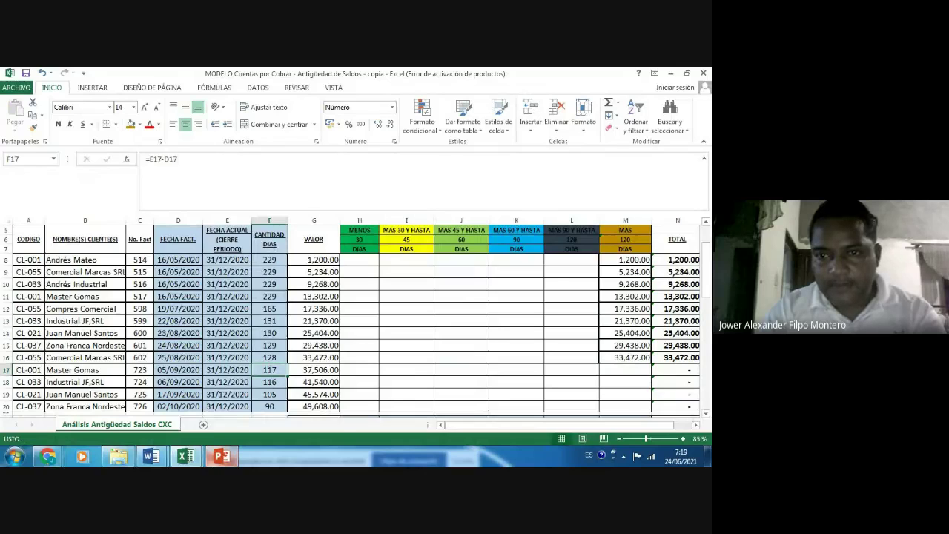
key("Right")
key("Up")
key("Up")
key("Up")
key("Up")
key("Up")
key("Up")
key("Up")
key("Up")
key("Up")
key("Up")
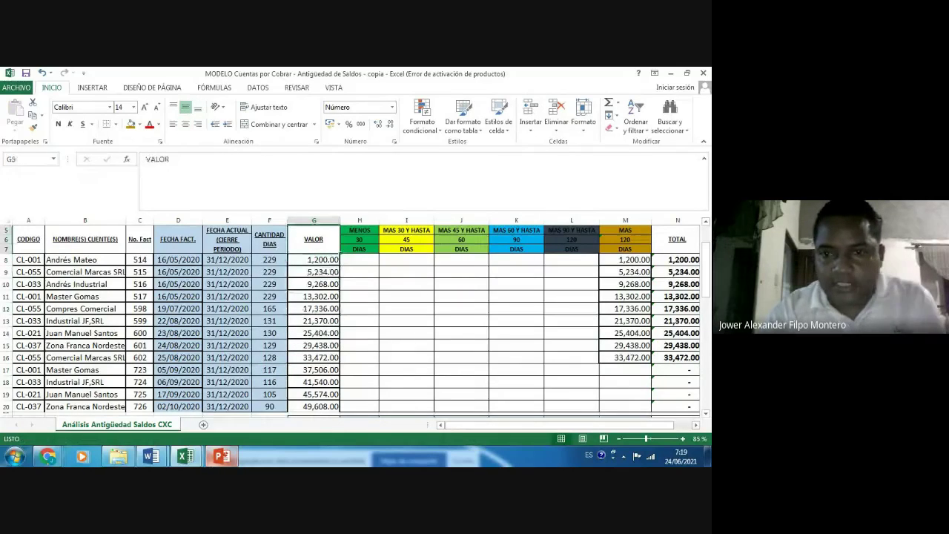
key("Up")
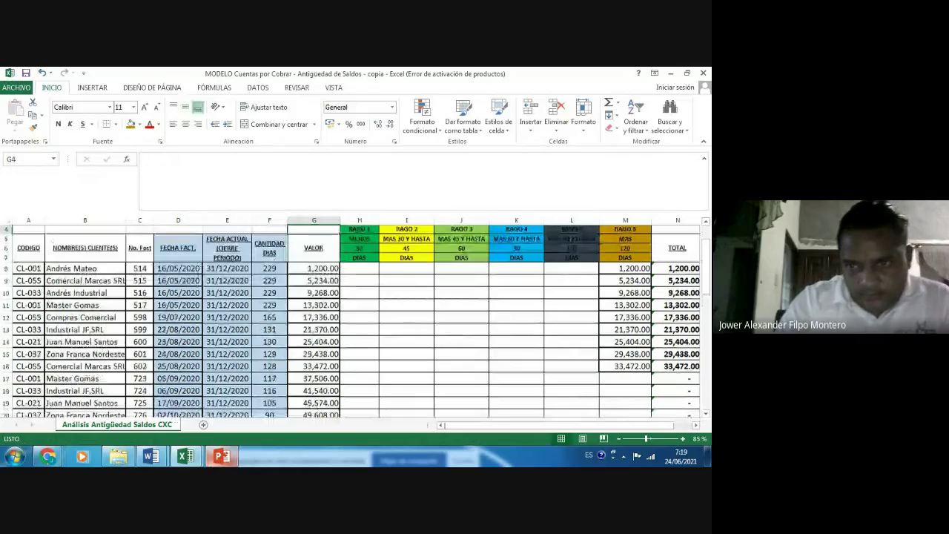
key("Up")
left_click(314, 335)
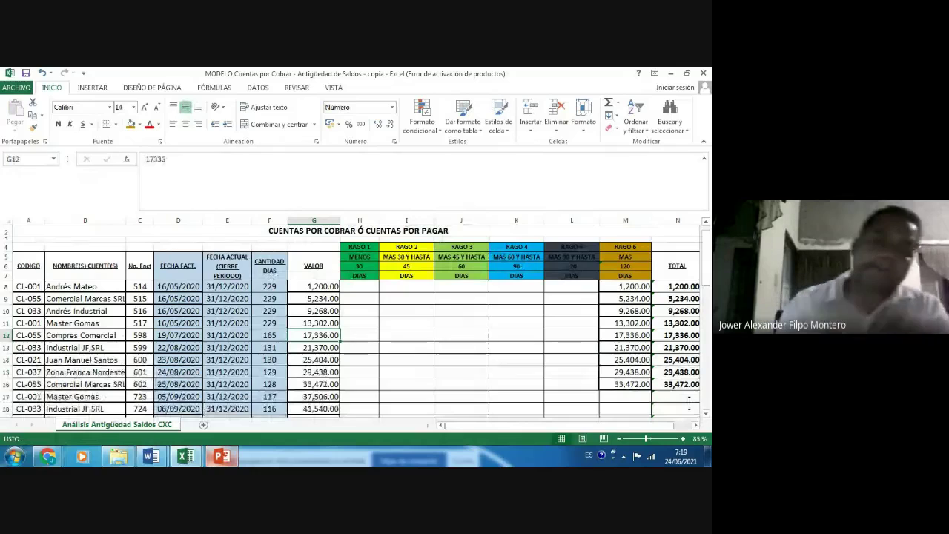
left_click(269, 396)
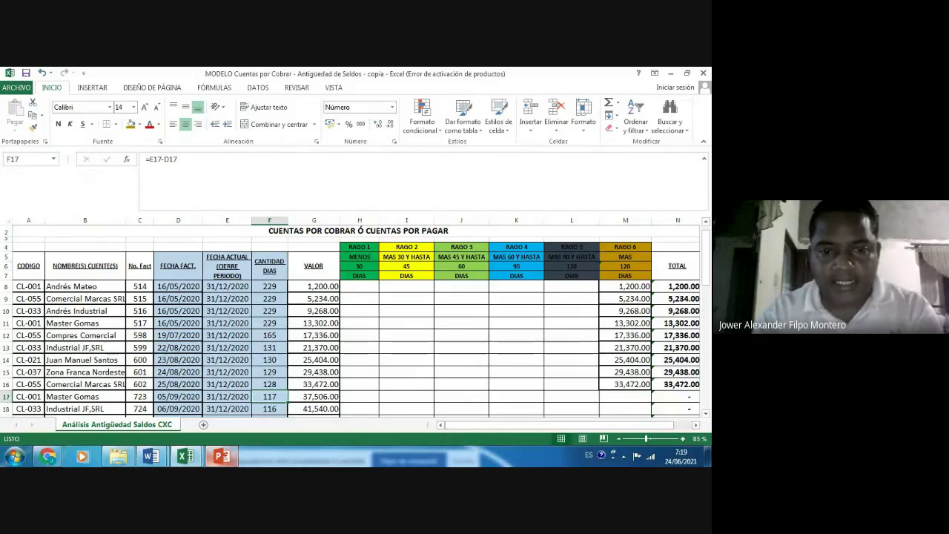
left_click_drag(270, 396, 270, 414)
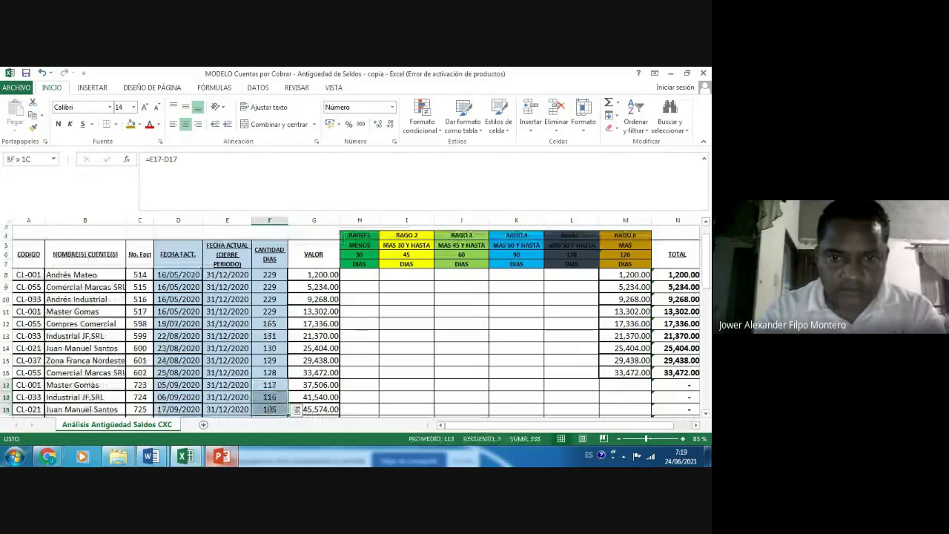
left_click_drag(269, 414, 269, 401)
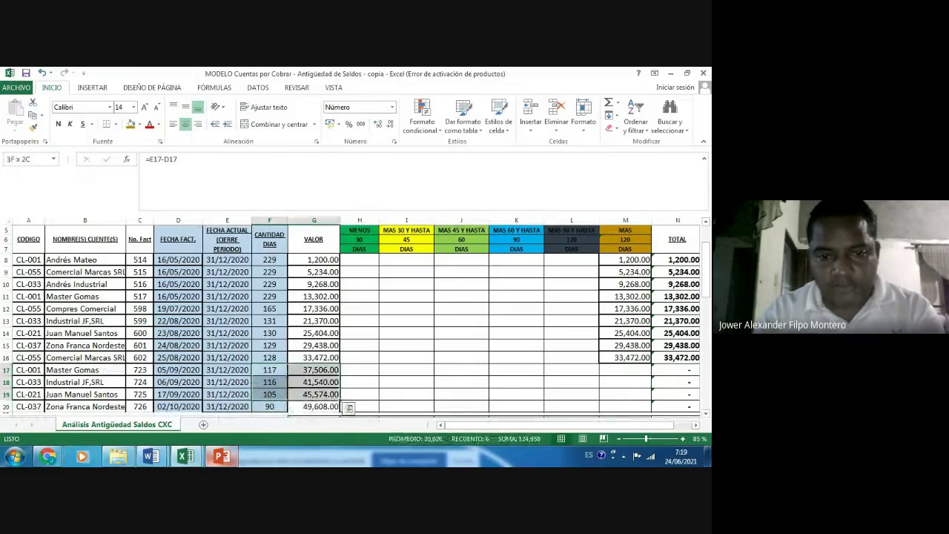
left_click(269, 394)
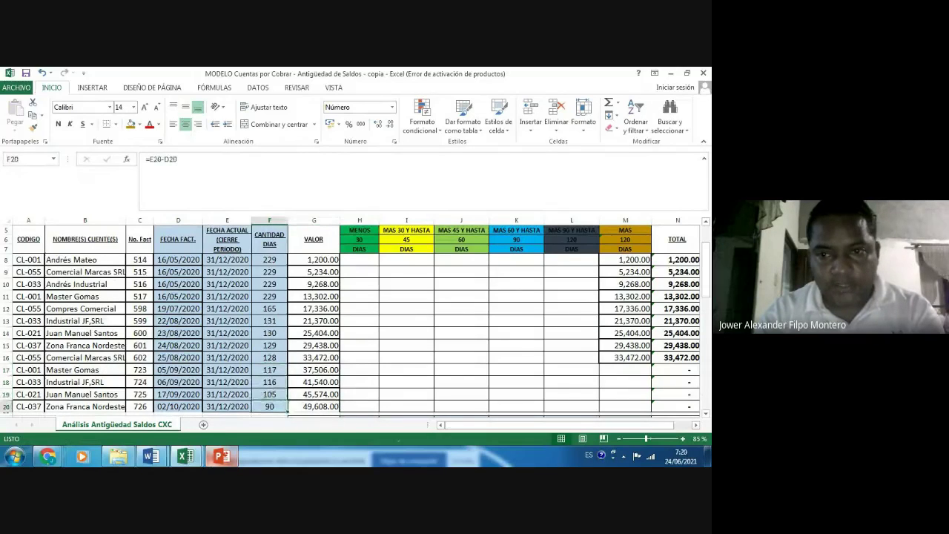
left_click(269, 369)
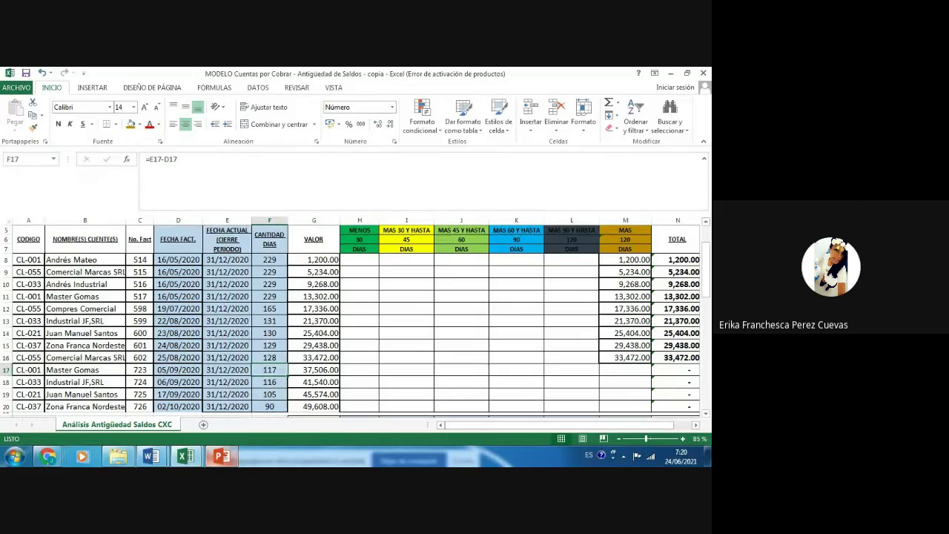
left_click_drag(269, 369, 269, 394)
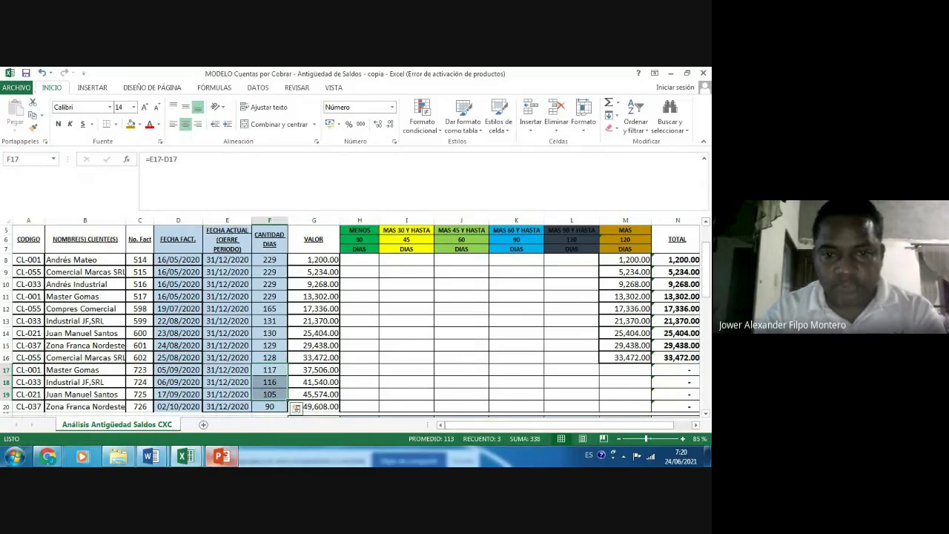
- Copy the VALOR amounts from G17:G19 into the RAGO 5 column at L17:L19
left_click(314, 370)
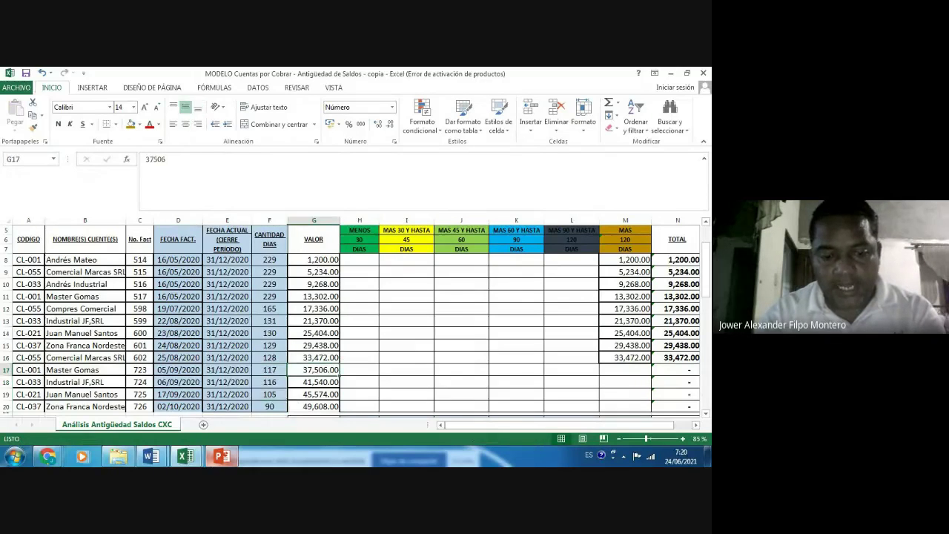
key("shift+Down")
key("shift+Down")
key("ctrl+c")
key("Right")
key("Right")
key("Right")
key("Right")
key("Right")
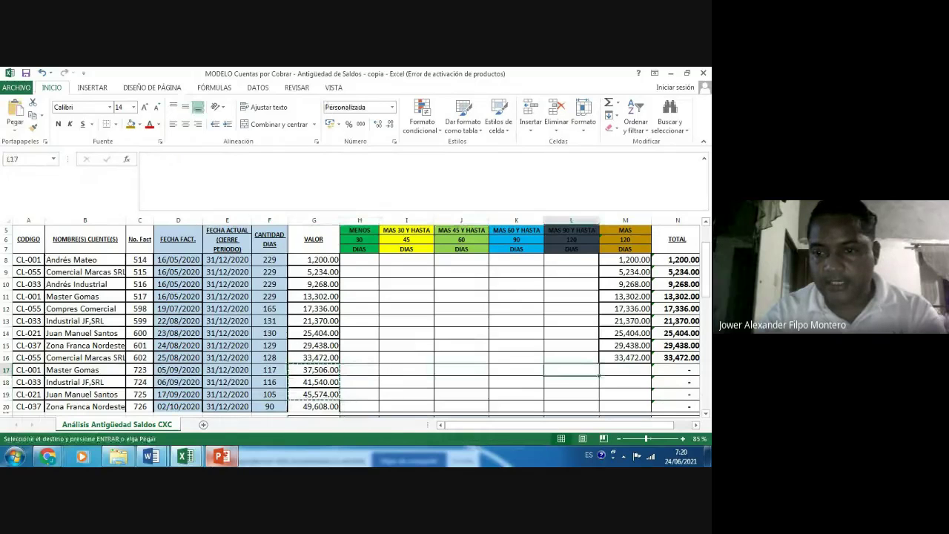
key("Return")
key("Down")
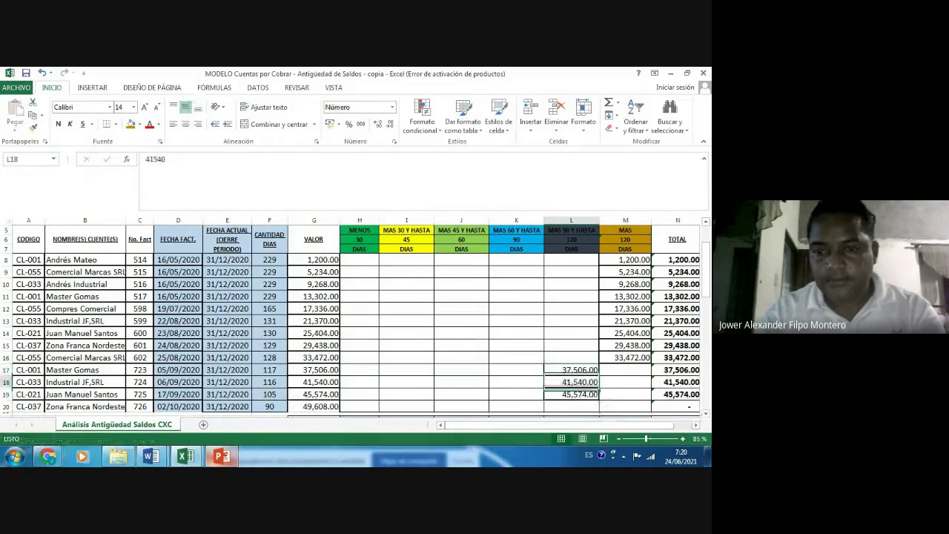
- Copy the VALOR amount of invoice 726 from G20 into the RAGO 4 column at K20
key("Left")
key("Left")
key("Left")
key("Left")
key("Left")
key("Down")
key("Down")
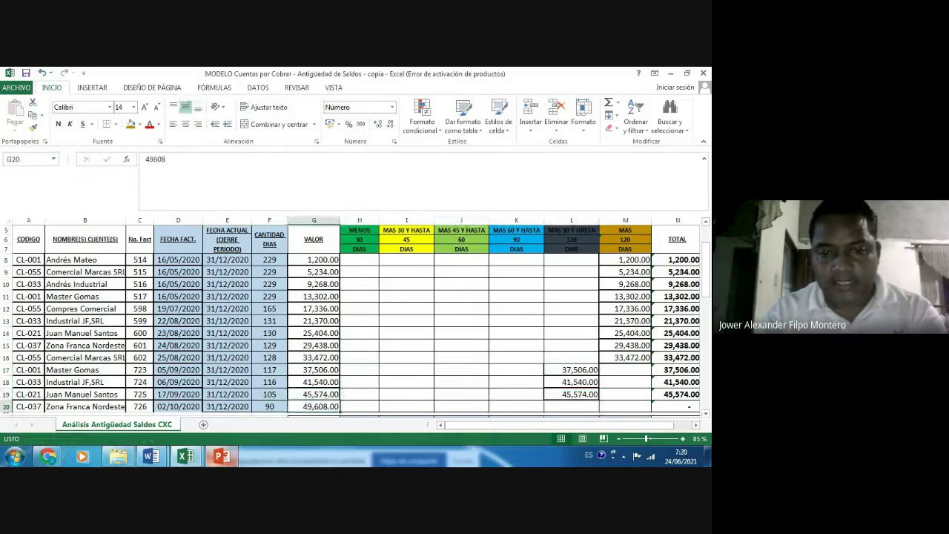
key("ctrl+c")
key("Right")
key("Right")
key("Right")
key("Right")
key("Return")
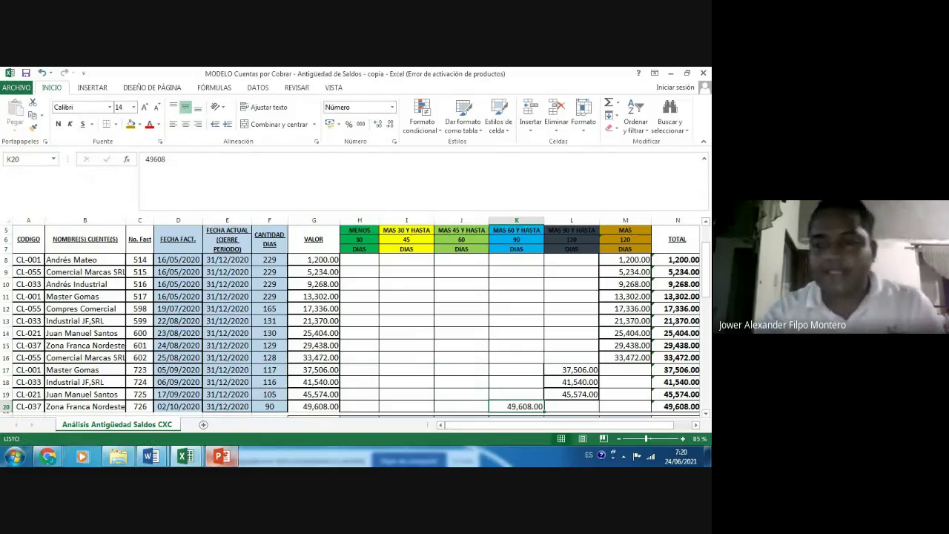
- Examine the sum formula behind the VALOR column total in G22 and the rows it covers
left_click(517, 417)
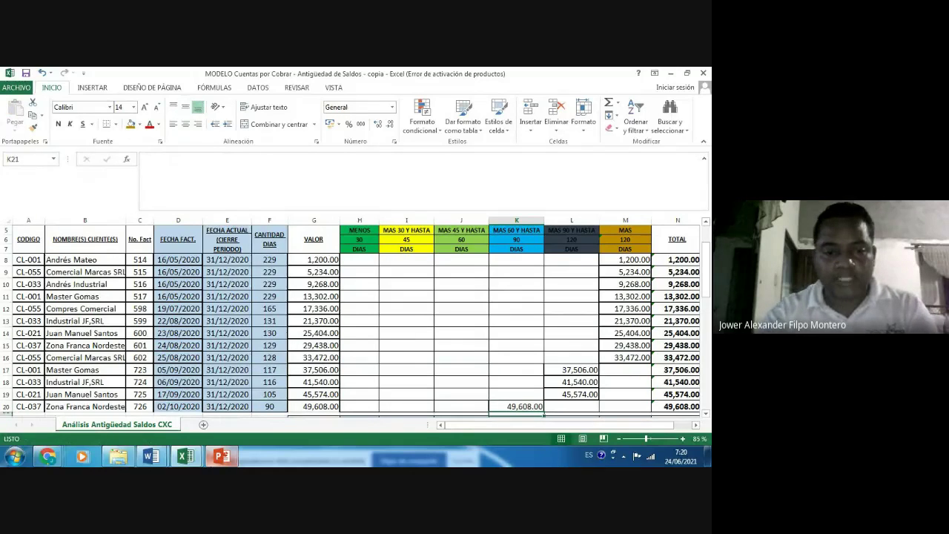
left_click(313, 404)
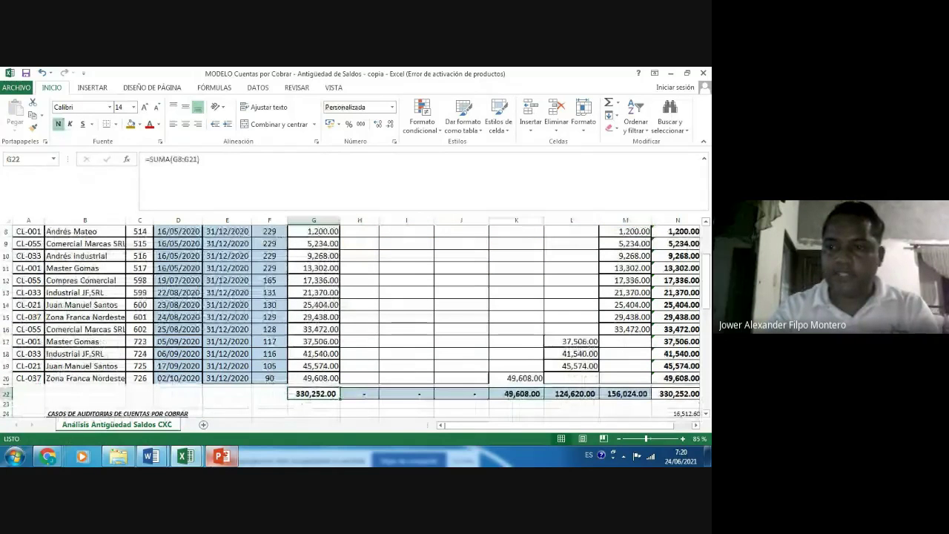
key("F2")
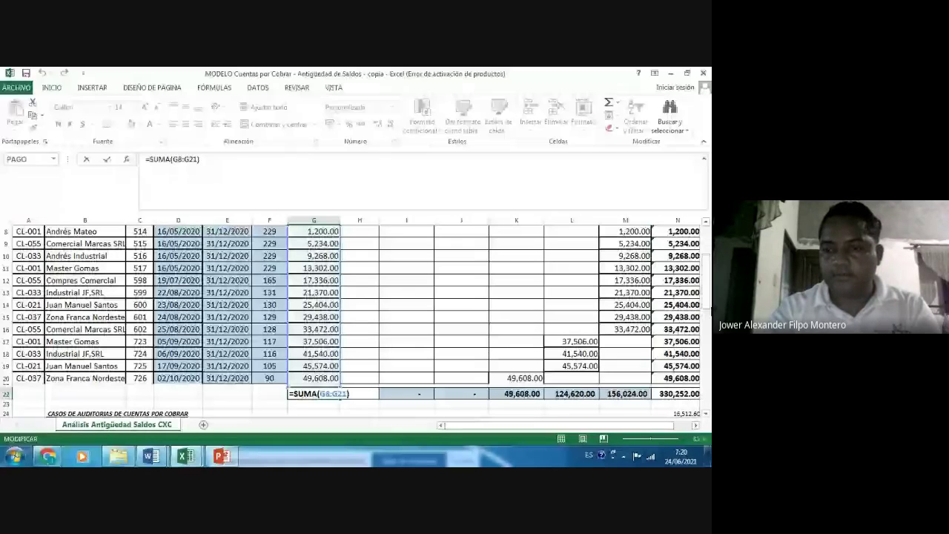
scroll(708, 253, "up", 3)
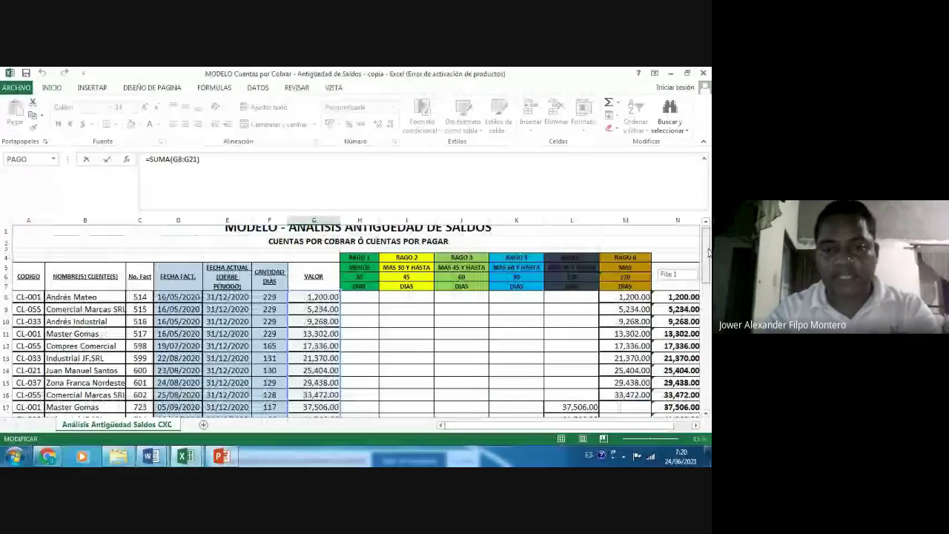
key("Return")
scroll(708, 254, "down", 3)
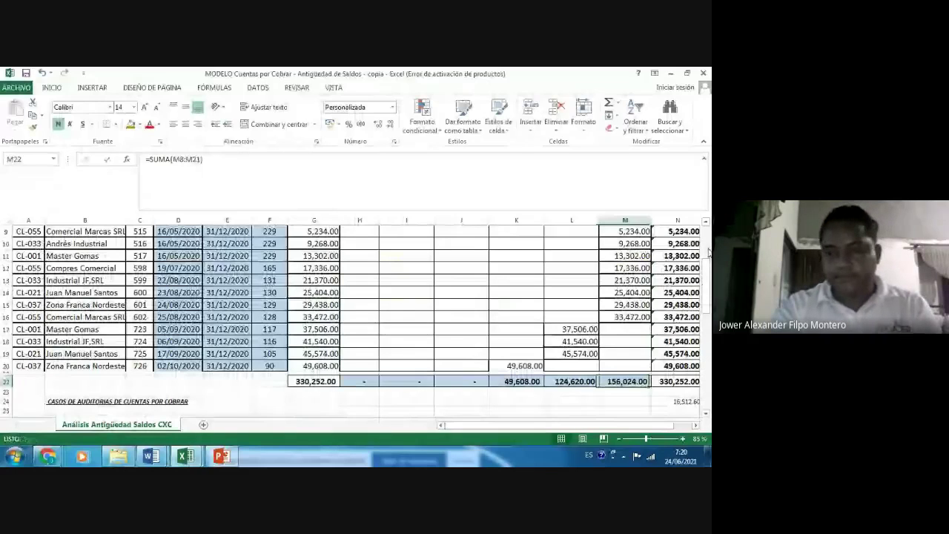
- Review the row 22 totals from the TOTAL column back across the aging ranges to the start of the row
key("Left")
scroll(708, 253, "right", 1)
key("Right")
key("Right")
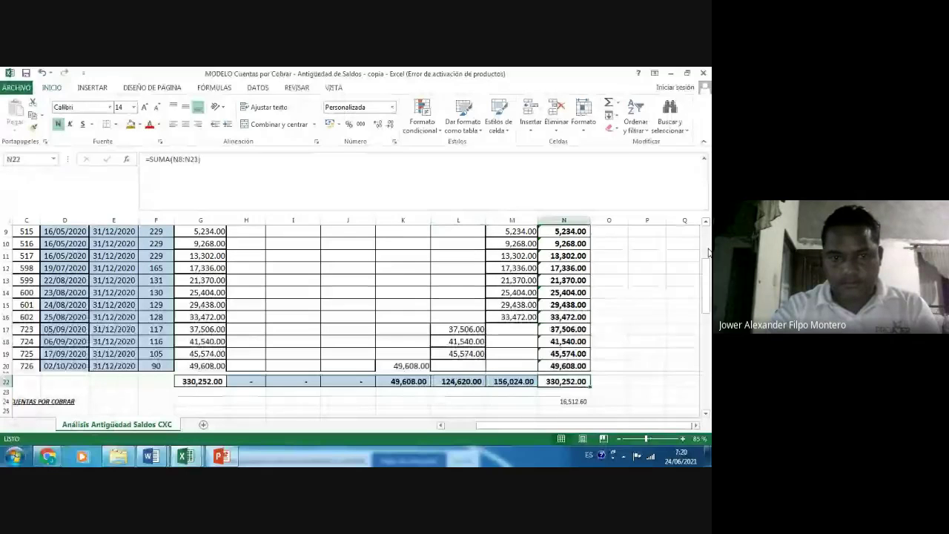
key("Left")
key("Left")
key("Left")
key("Left")
key("Left")
key("Left")
key("Left")
key("Left")
key("Left")
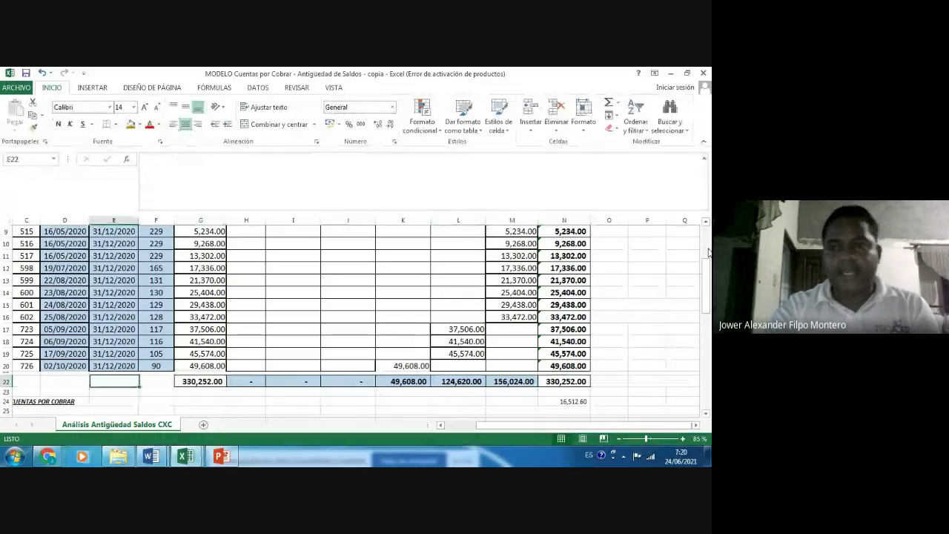
key("Left")
key("Left")
key("Left")
key("Left")
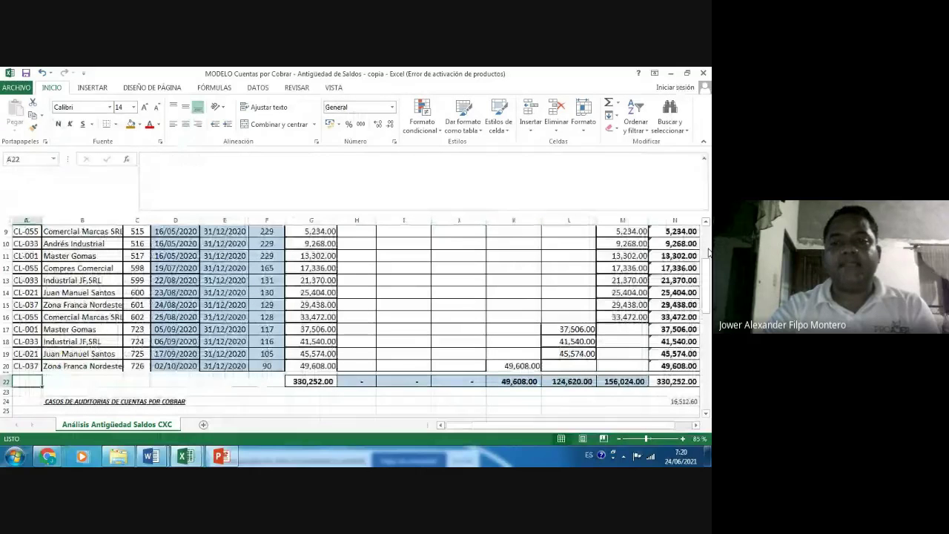
- Examine the customer invoice rows together with the aging range headers above them
scroll(709, 253, "up", 3)
key("Up")
key("Up")
key("Up")
key("Up")
key("Up")
key("Up")
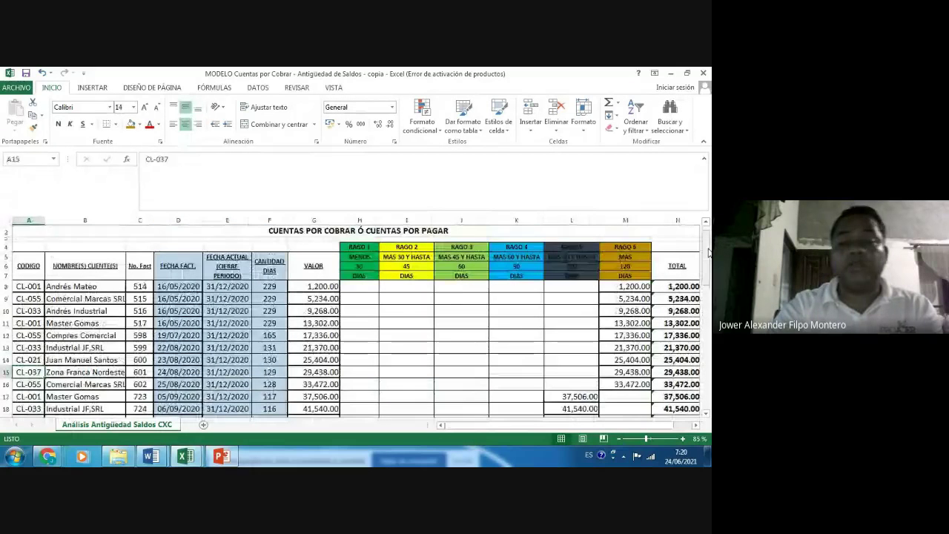
key("Down")
key("Down")
key("Down")
key("Down")
key("Down")
key("Down")
scroll(708, 253, "down", 1)
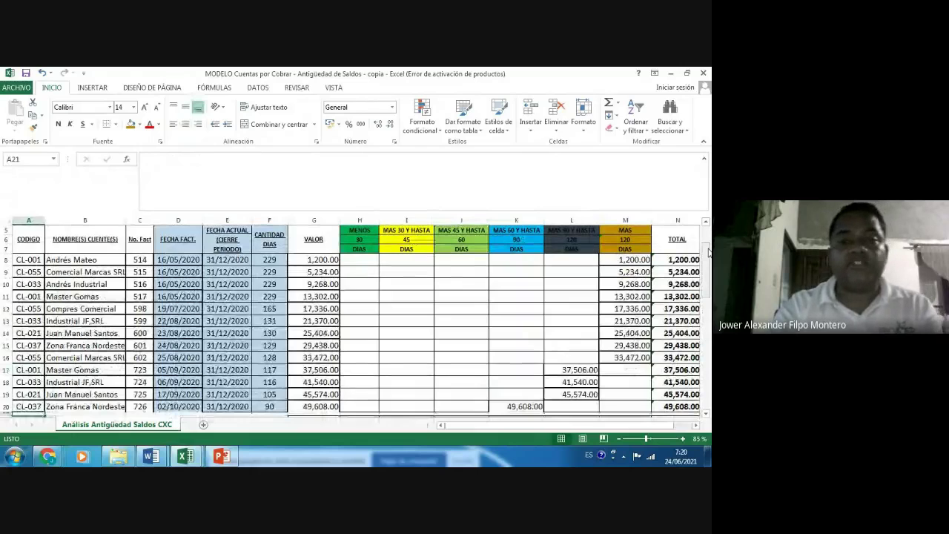
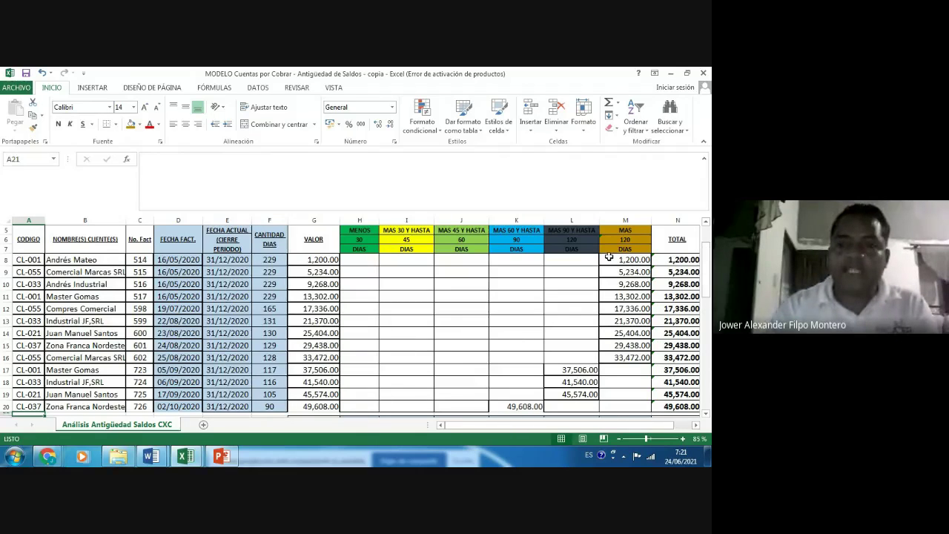
- Review the 45-to-60-day column down to its total in J22 and the audit cases section below
left_click(468, 269)
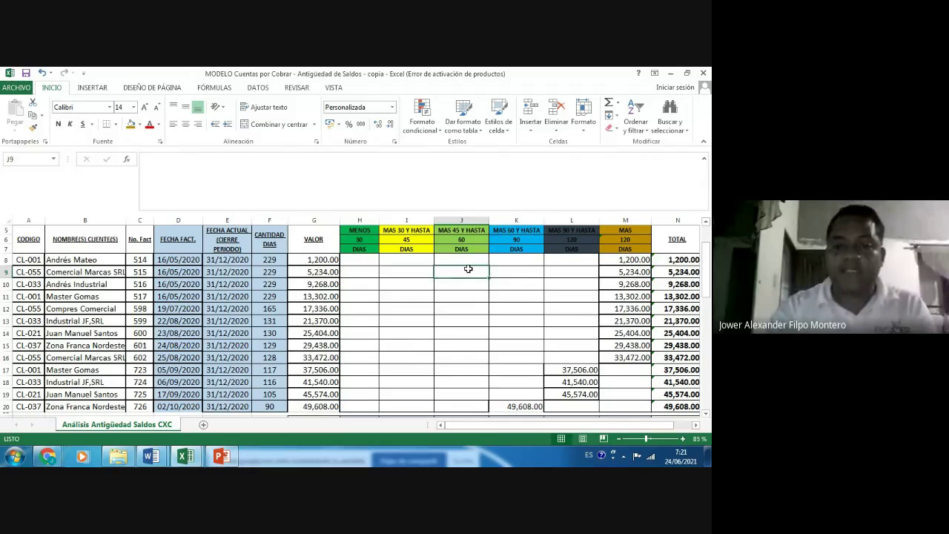
key("Down")
key("Down")
key("Down")
key("Down")
key("Down")
key("Down")
key("Down")
key("Down")
key("Down")
key("Down")
key("Down")
key("Down")
key("Down")
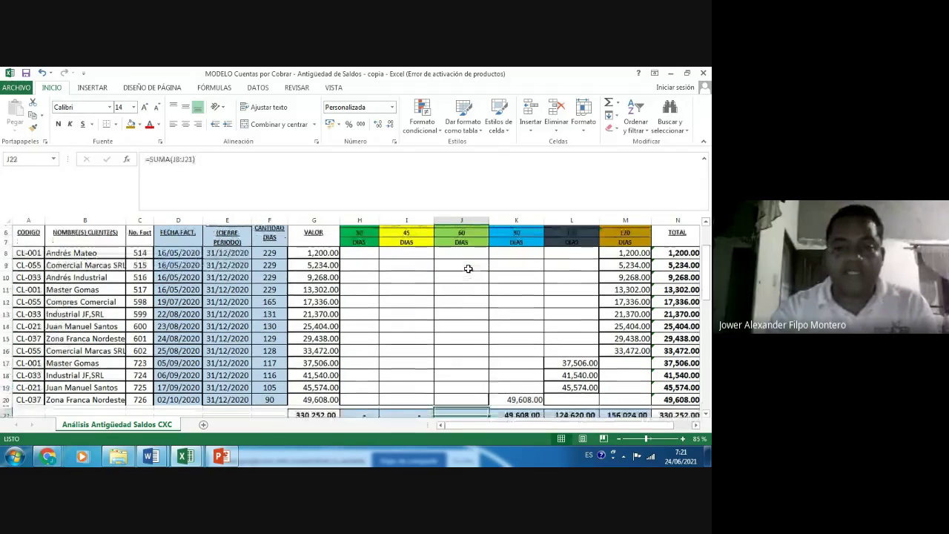
scroll(468, 269, "down", 1)
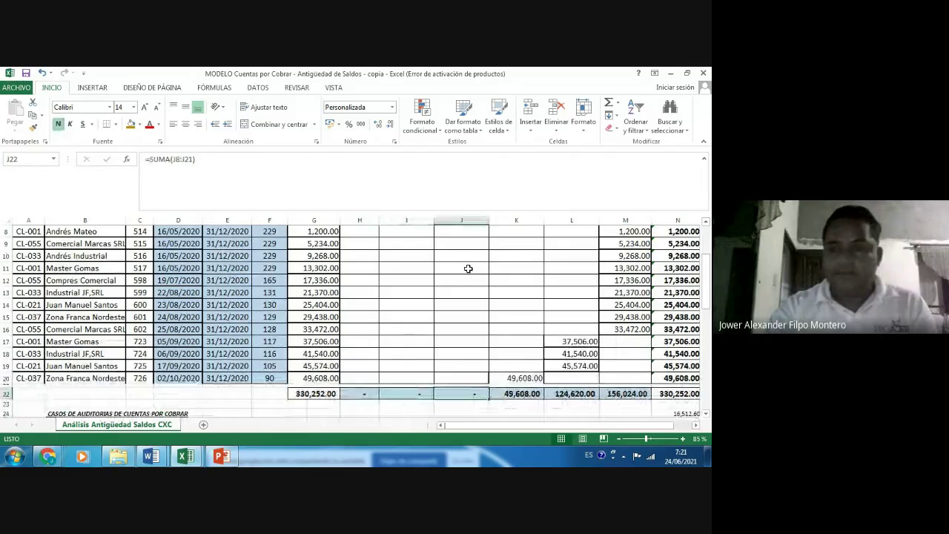
key("Down")
key("Down")
key("Down")
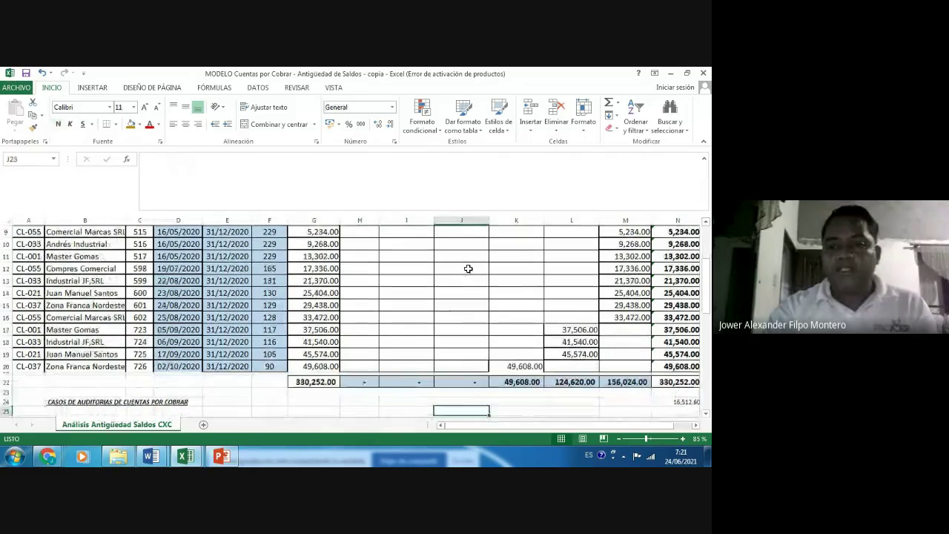
scroll(468, 268, "down", 1)
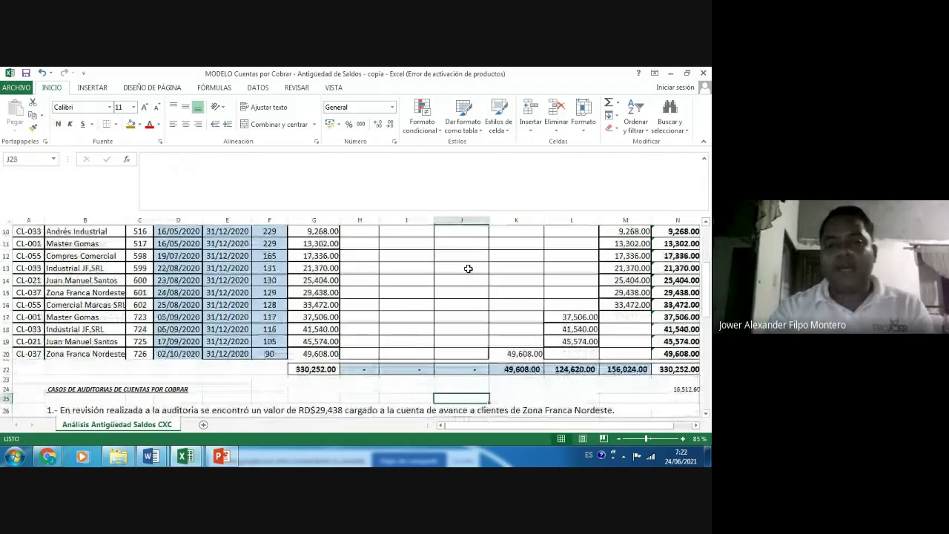
- Calculate the 60-to-90-day range's share of the overall total in K24 with the formula =K22/N22
key("Up")
key("ctrl+Right")
key("Left")
key("Left")
key("Left")
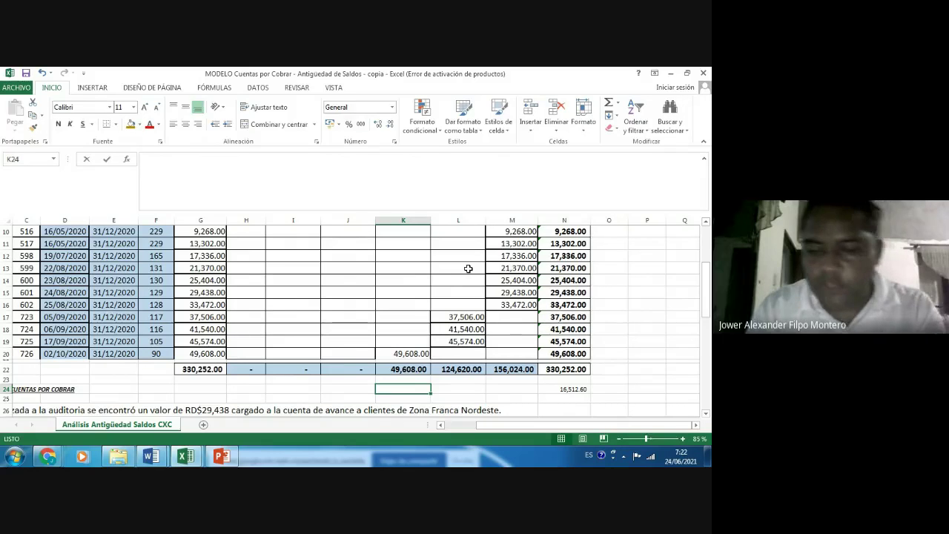
type("=")
key("Up")
key("Up")
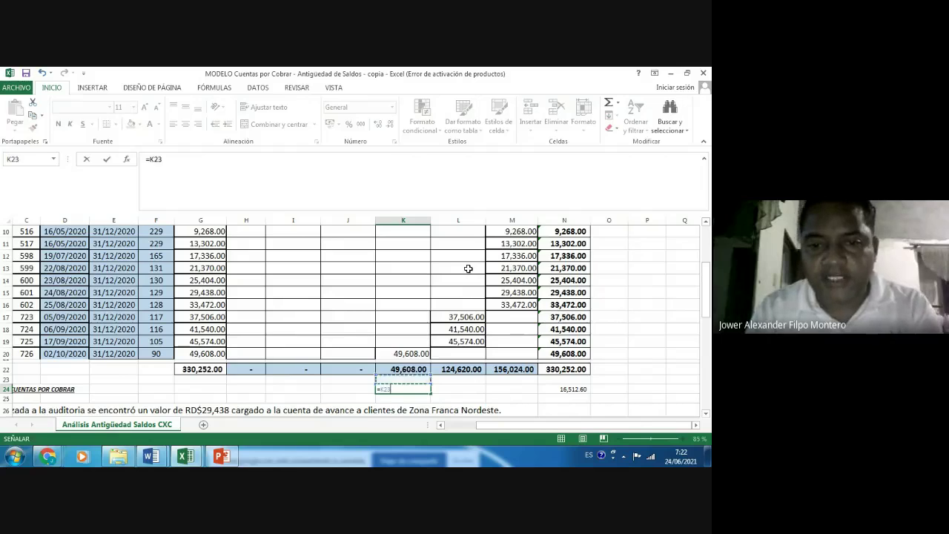
type("/")
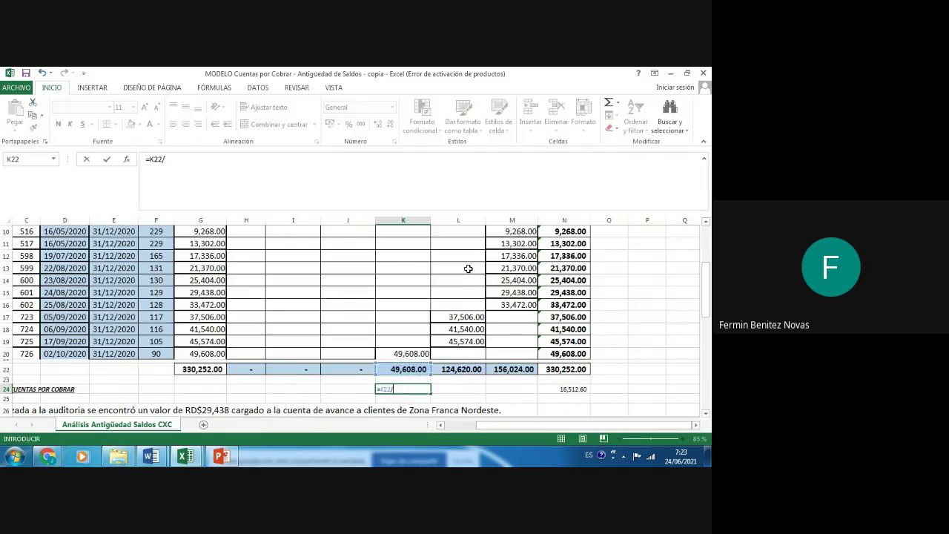
key("Right")
key("Right")
key("Up")
key("Up")
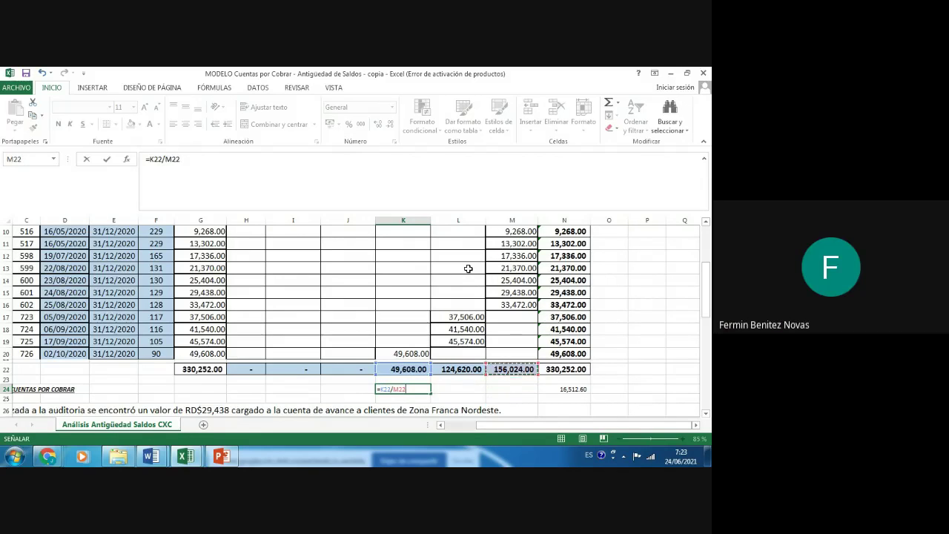
key("Right")
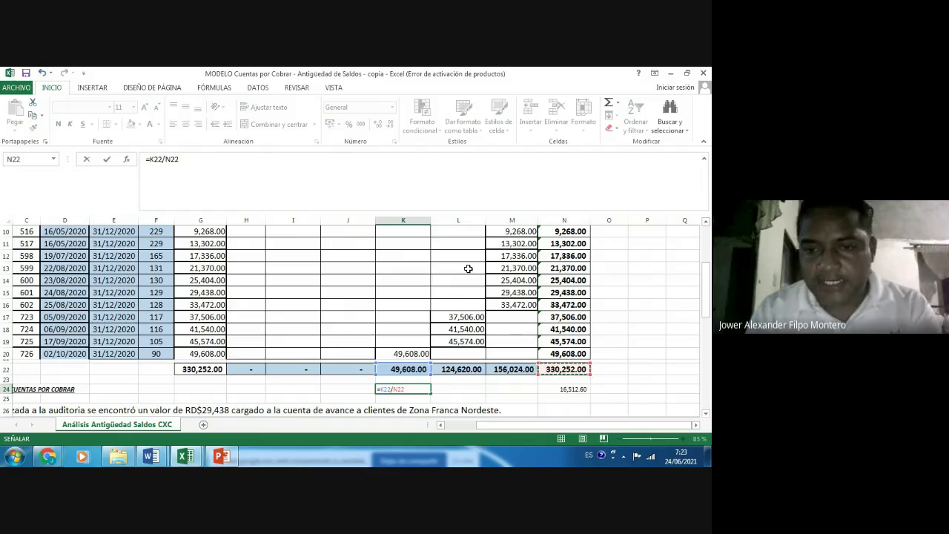
key("Left")
key("Left")
key("Left")
key("Left")
key("Left")
key("Left")
key("Left")
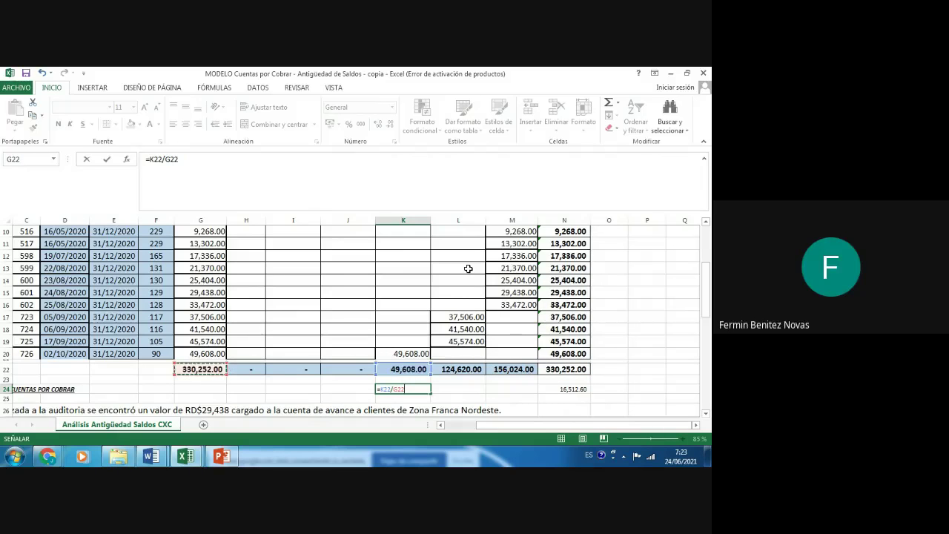
key("Right")
key("Right")
key("Right")
key("Right")
key("Right")
key("Right")
key("Right")
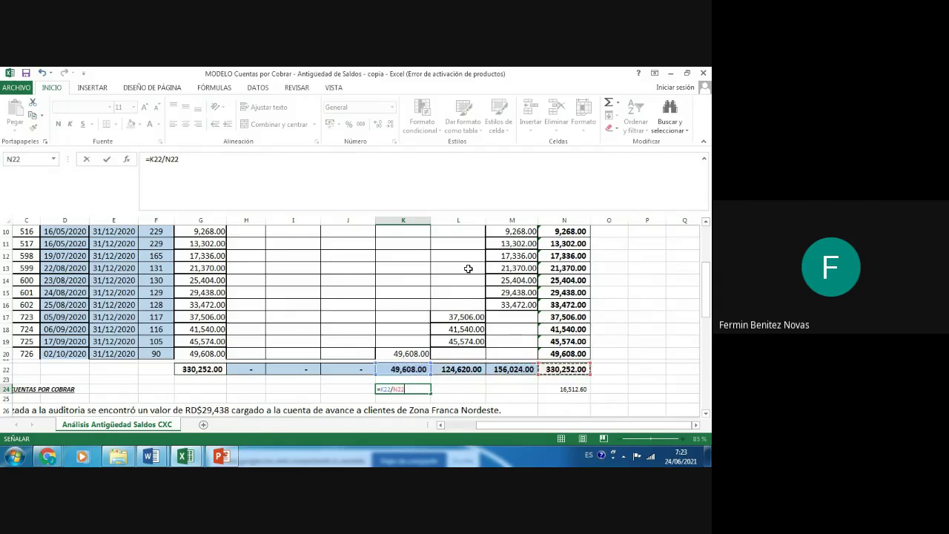
key("ctrl+Return")
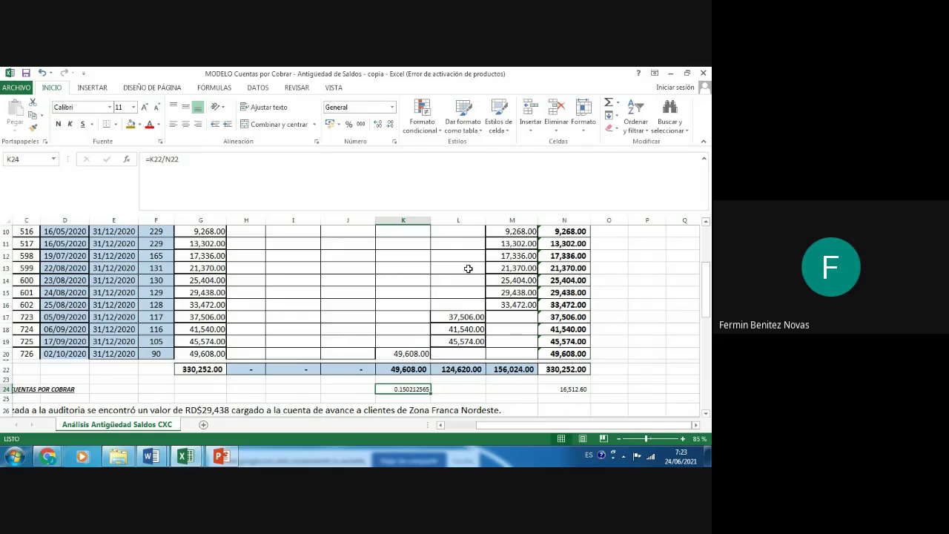
- Format K24:M24 as percentages with two decimals and set their font size to 14
key("shift+Right")
key("shift+Right")
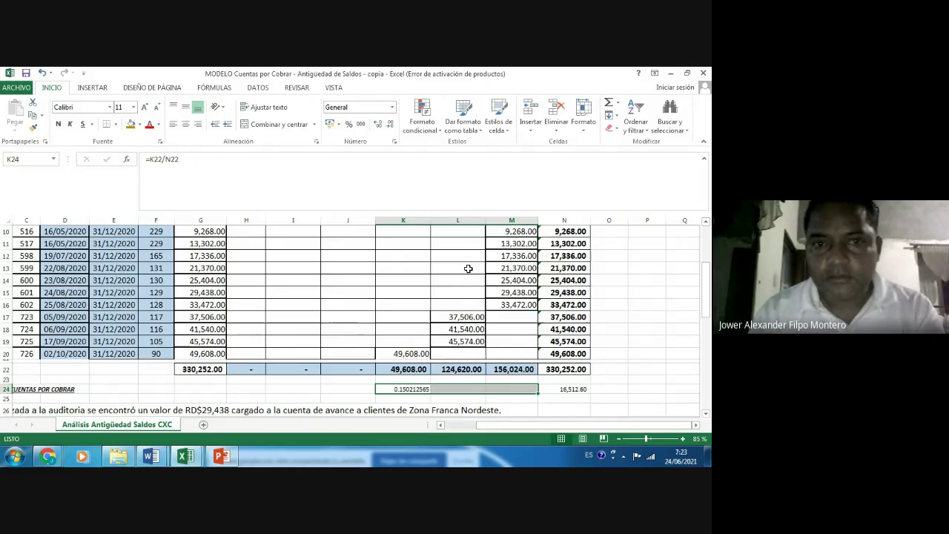
left_click(348, 124)
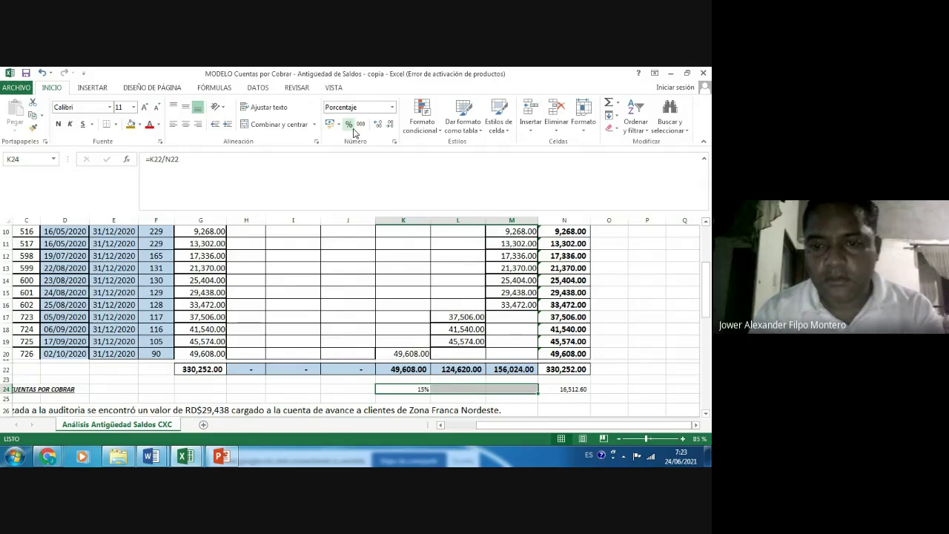
left_click(376, 124)
left_click(377, 124)
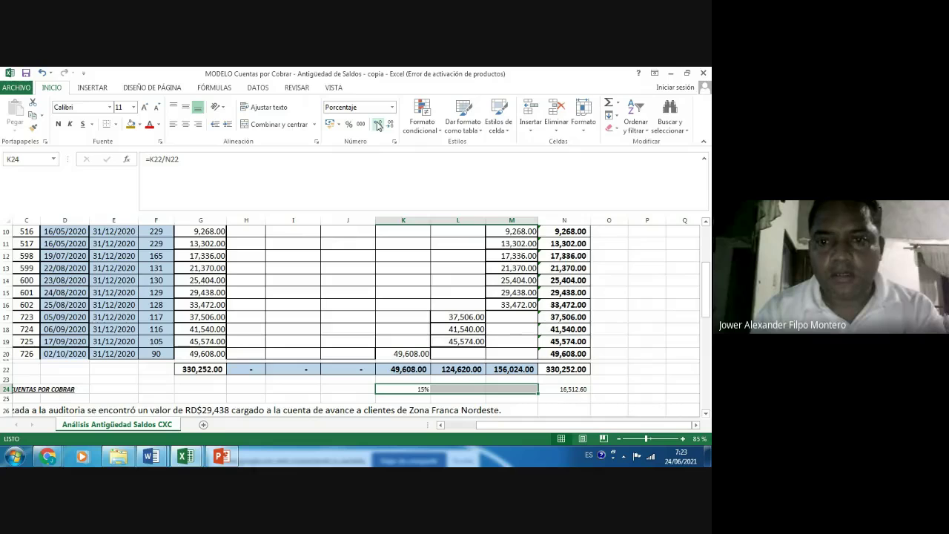
left_click(145, 107)
left_click(145, 107)
- Calculate the 90-to-120-day range's share of the overall total in L24 with the formula =L22/N22
key("Up")
key("Up")
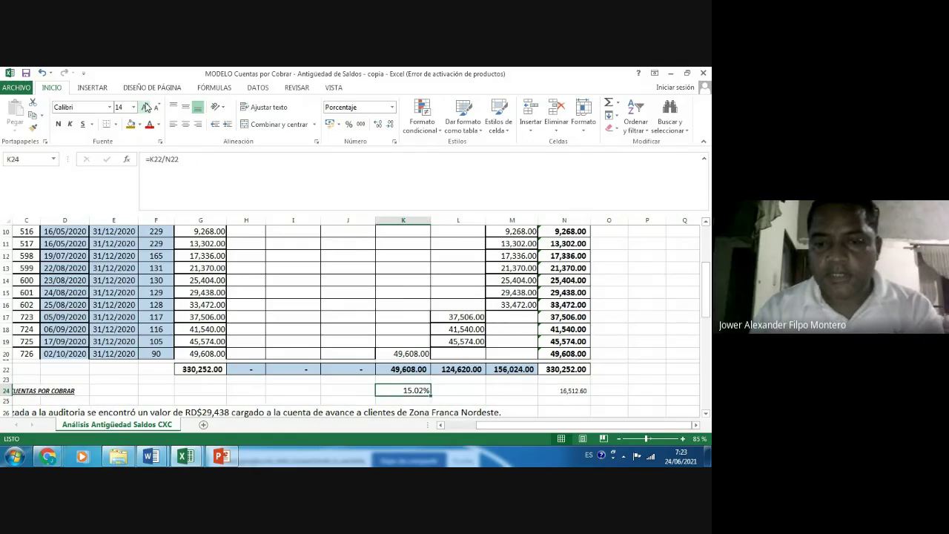
key("Right")
key("Right")
key("Right")
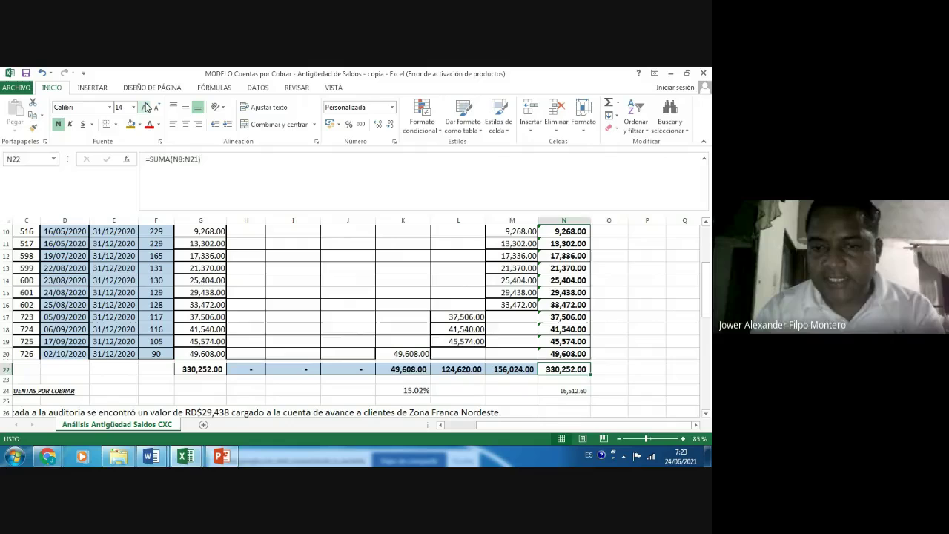
key("Left")
key("Left")
key("Left")
key("Down")
key("Right")
key("Down")
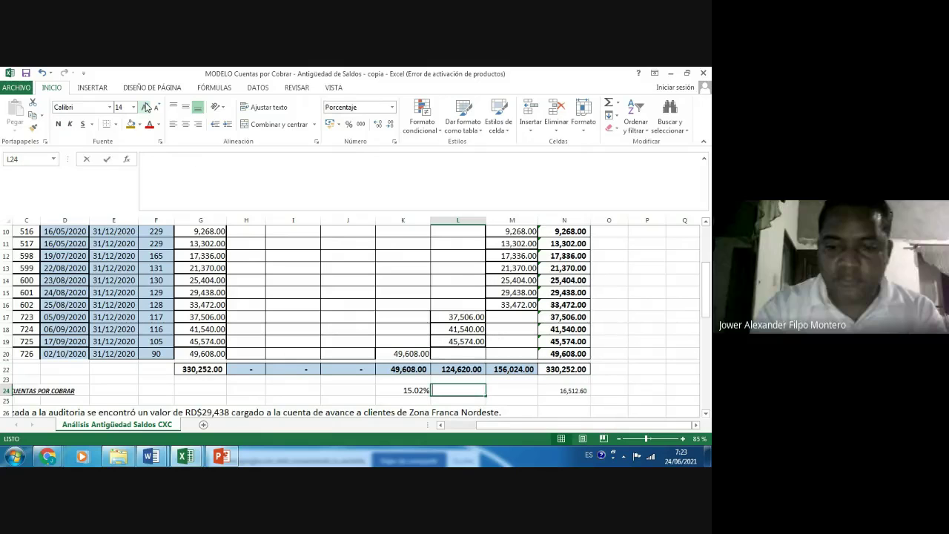
type("=")
key("Up")
key("Up")
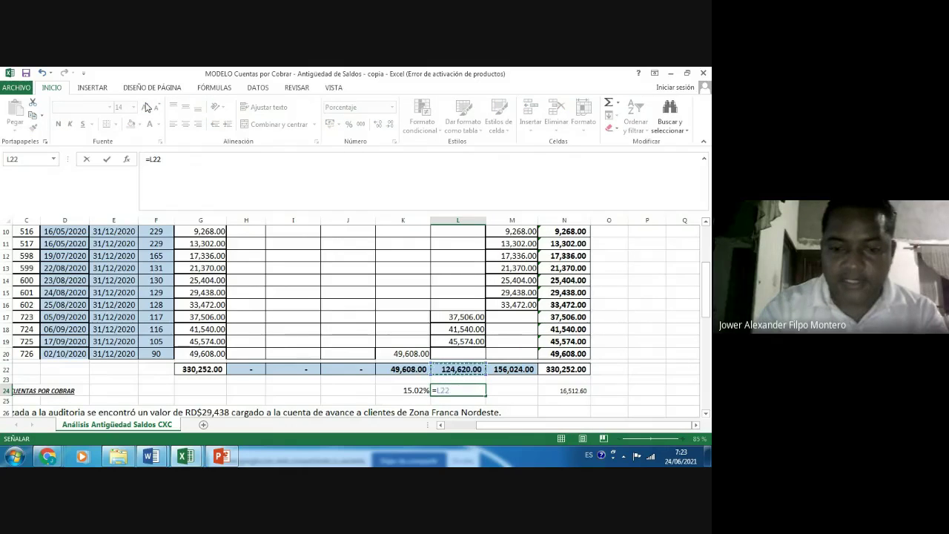
type("/")
key("Up")
key("Right")
key("Up")
key("Right")
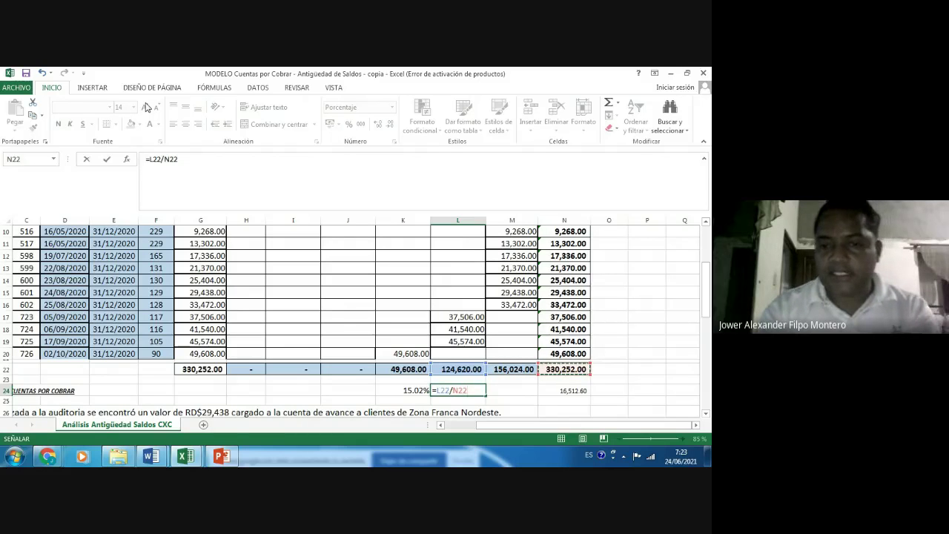
key("Tab")
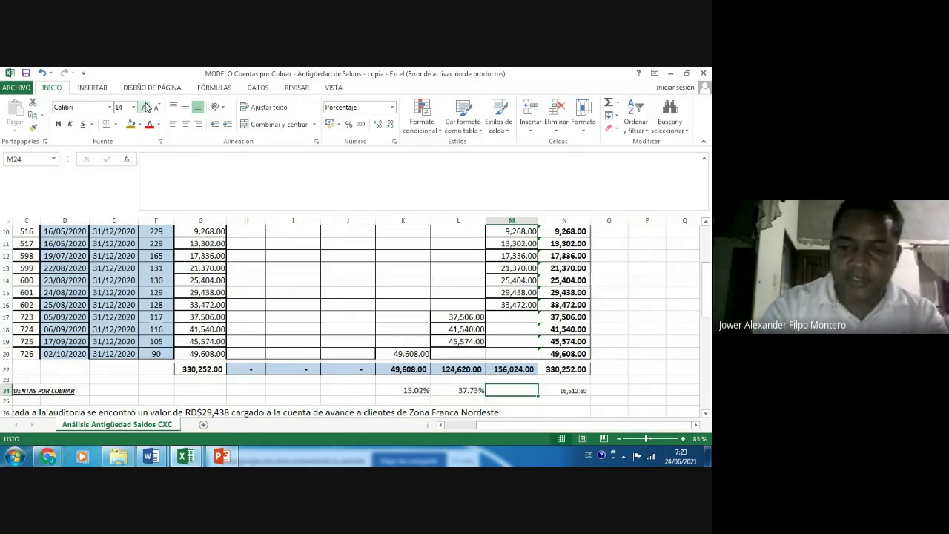
- Calculate the over-120-day range's share of the overall total in M24 with the formula =M22/N22
type("=")
key("Up")
key("Up")
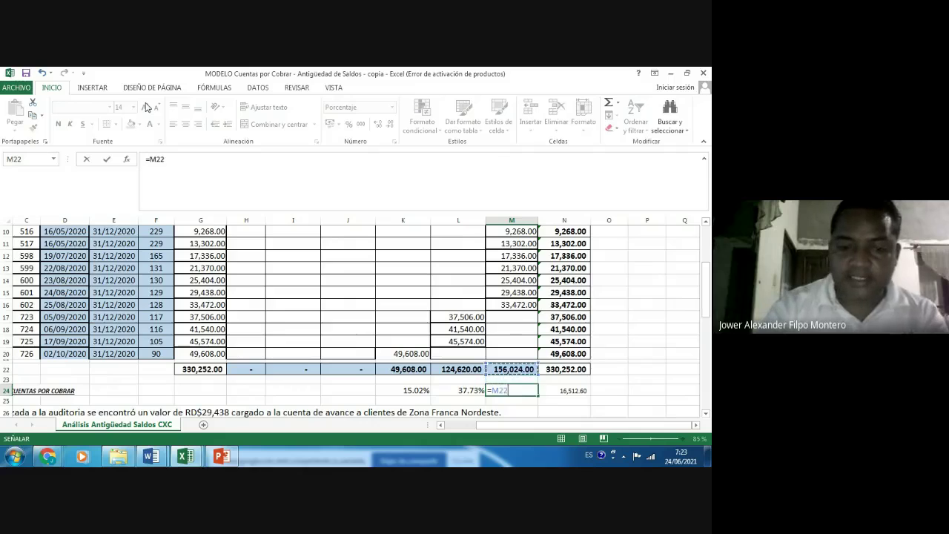
type("/")
key("Up")
key("Up")
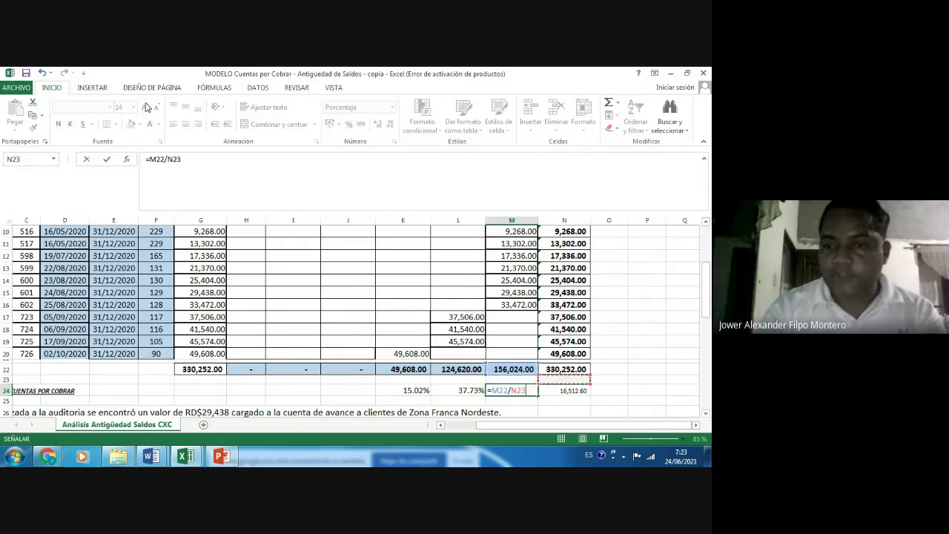
key("Right")
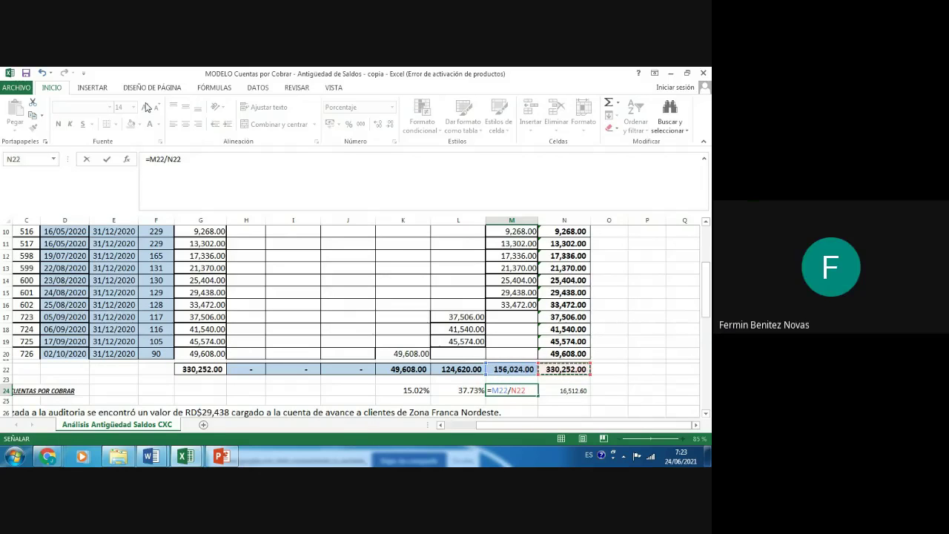
key("Return")
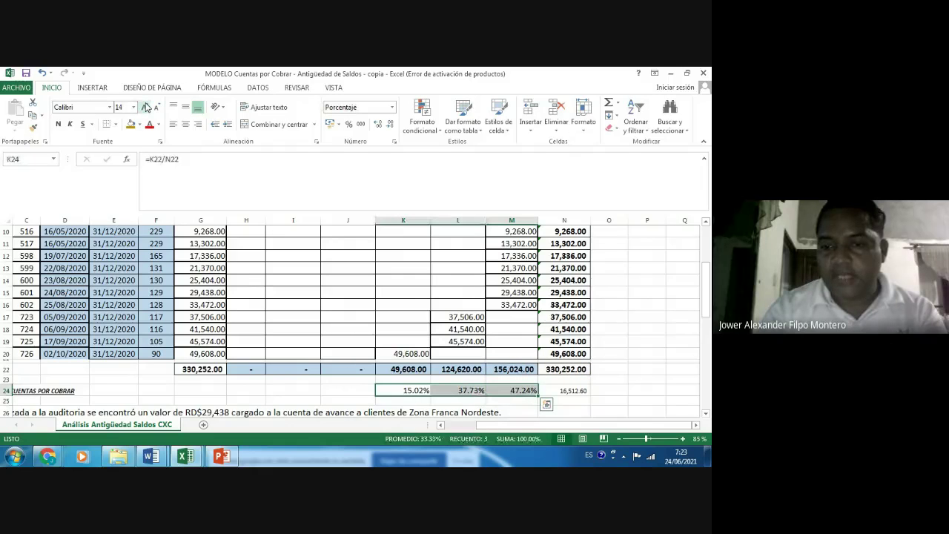
- Replace the value in N24 with the formula =SUMA(K24:M24) to total the percentages
key("Right")
key("Right")
key("Right")
key("Delete")
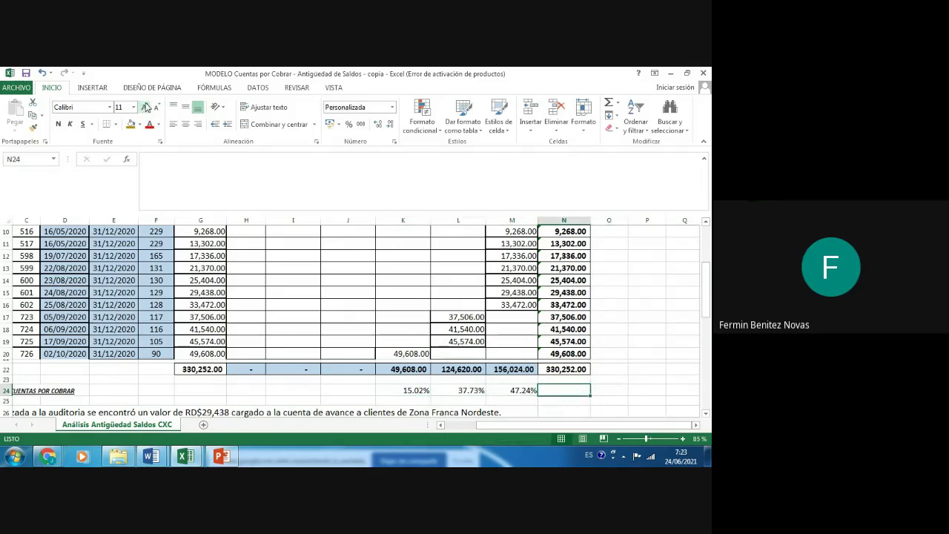
left_click(611, 110)
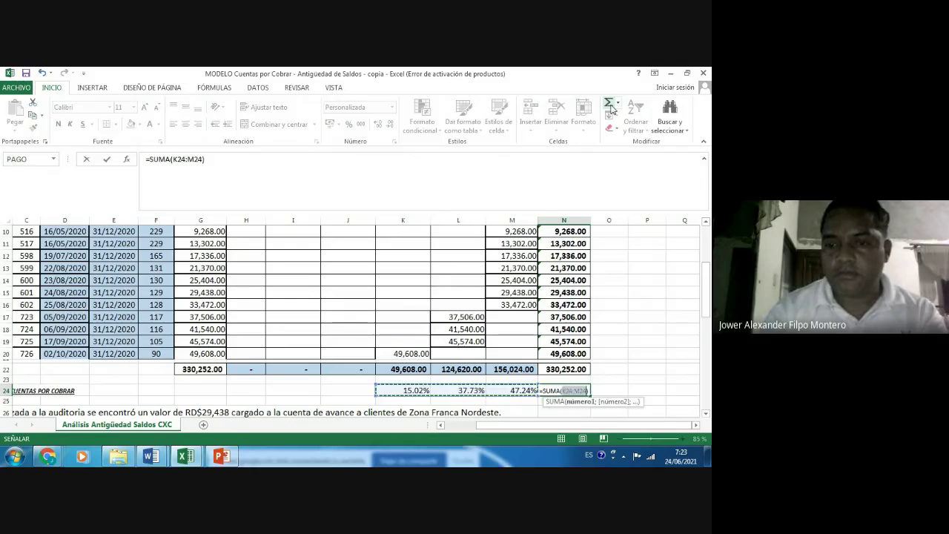
left_click(612, 109)
- Format K24:N24 as bold percentages with two decimals at font size 18
key("Left")
key("Left")
key("Left")
key("shift+Right")
key("shift+Right")
key("shift+Right")
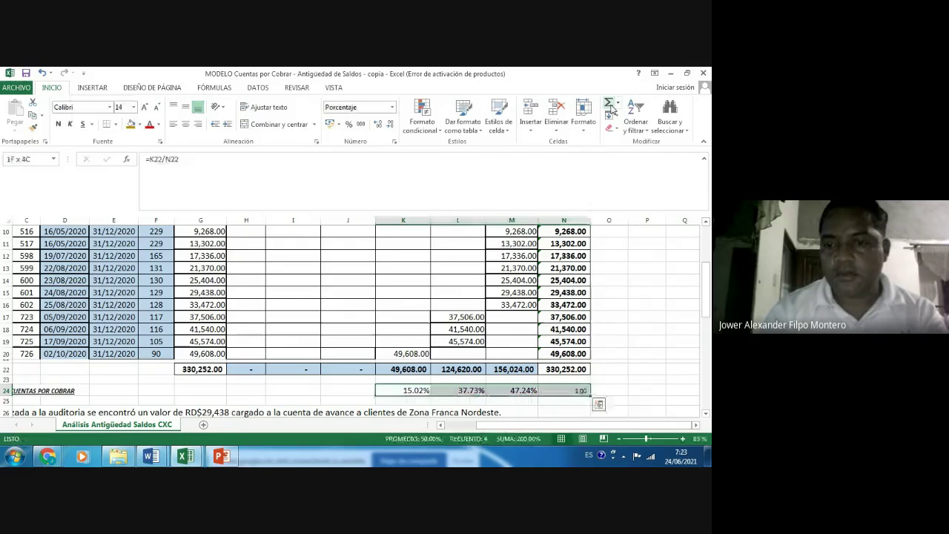
left_click(350, 125)
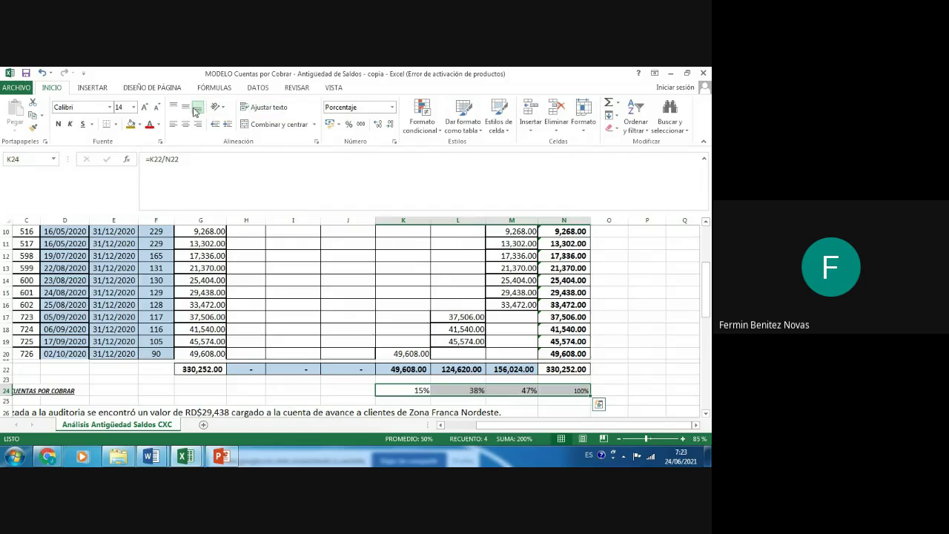
left_click(146, 109)
left_click(146, 108)
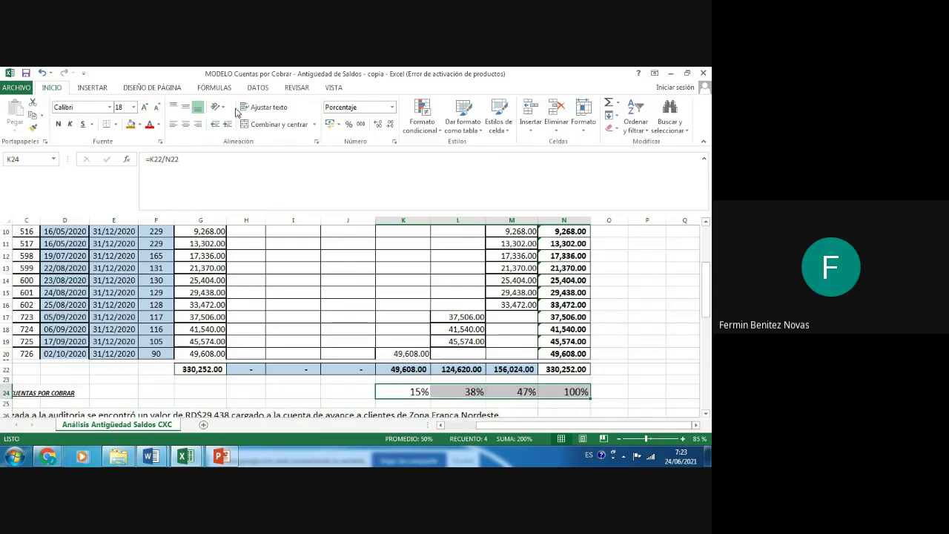
left_click(378, 124)
left_click(379, 125)
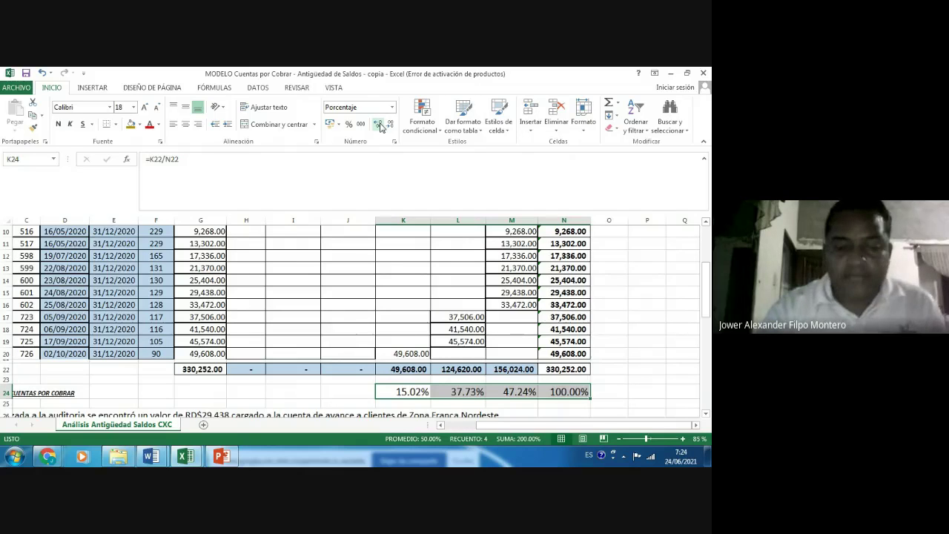
key("ctrl+n")
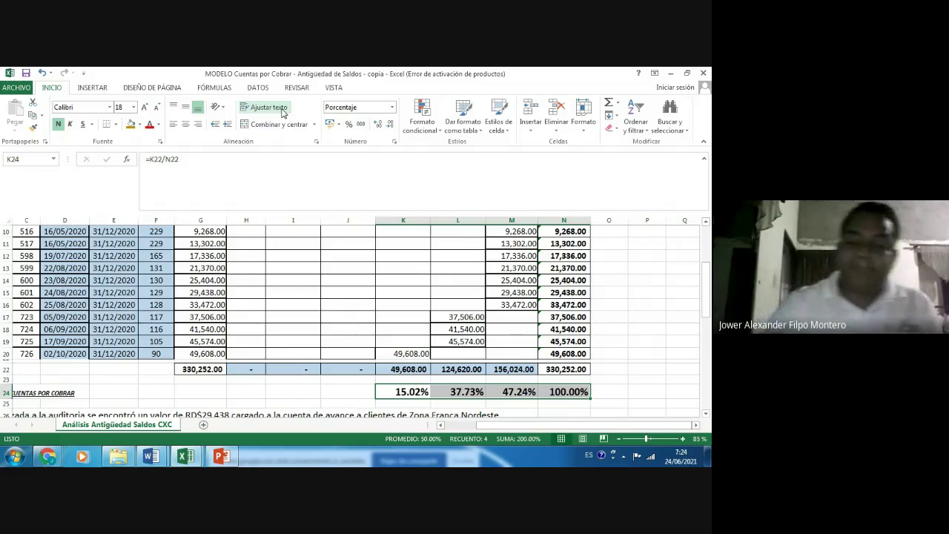
- Review the aging table from its range headers down to the totals, the percentages and the audit cases below
key("Up")
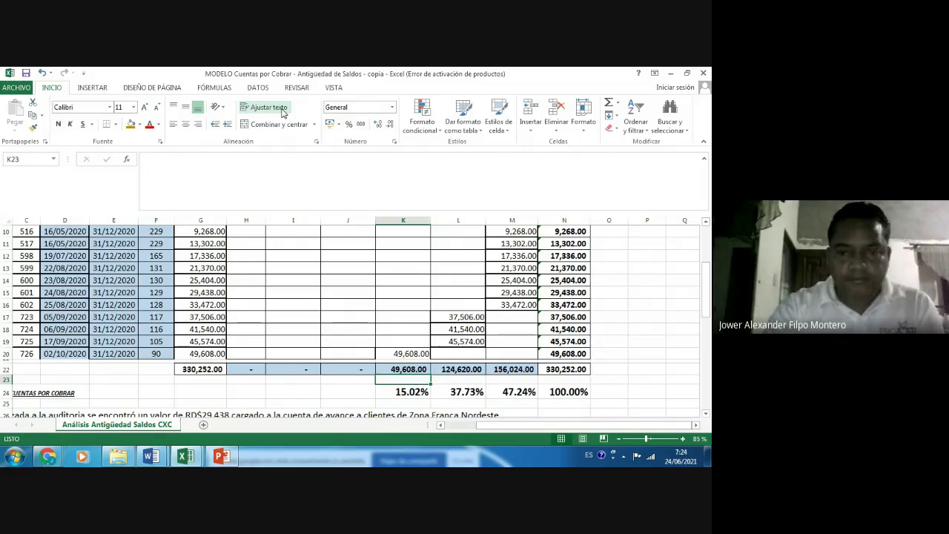
key("Up")
key("Up")
key("Left")
key("Left")
key("Left")
key("Up")
key("Up")
key("Up")
key("Up")
key("Up")
key("Up")
key("Up")
key("Up")
key("Up")
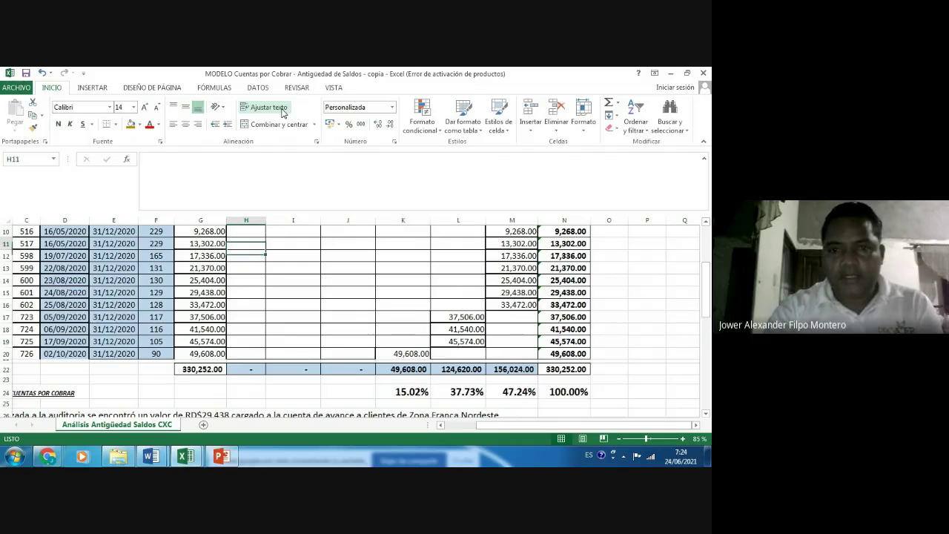
key("Up")
key("Up")
key("Up")
key("Up")
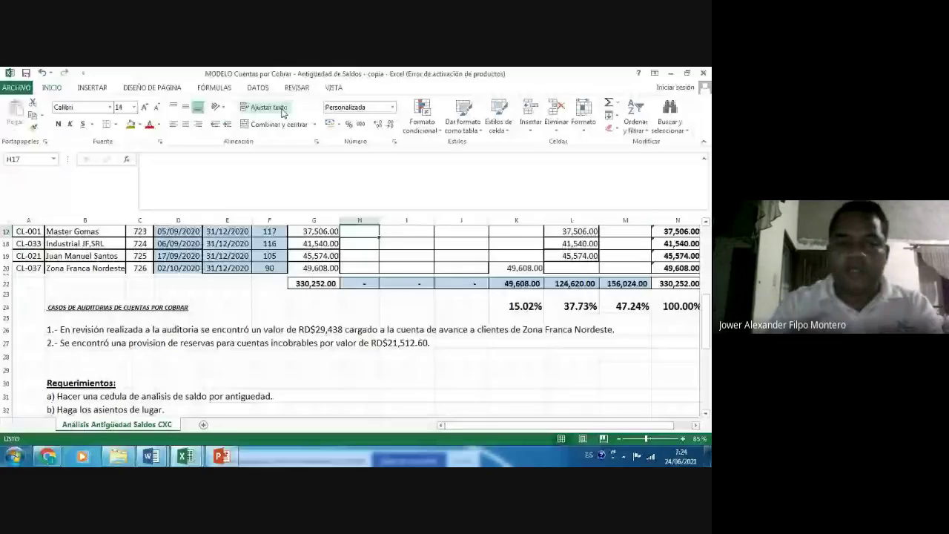
scroll(356, 319, "up", 4)
key("Down")
key("Down")
key("Down")
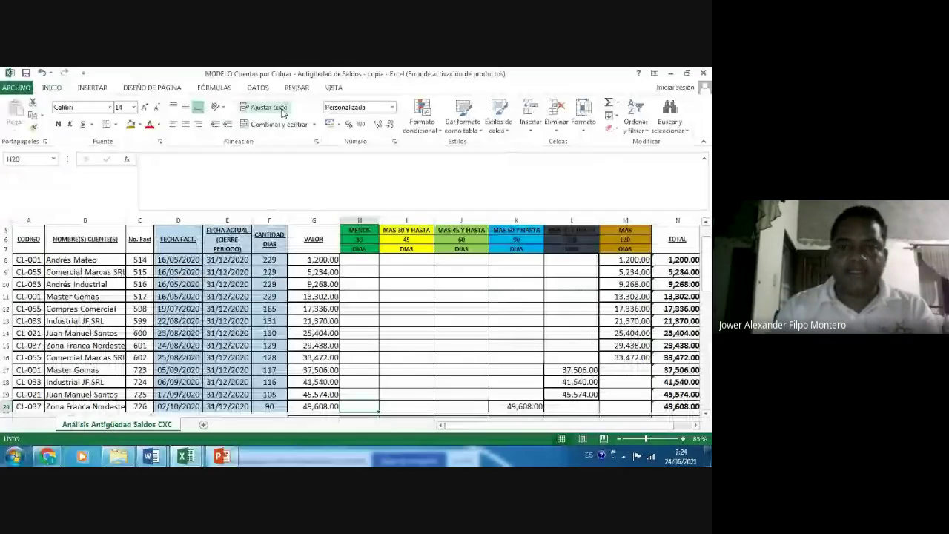
scroll(356, 319, "down", 1)
key("Up")
key("Up")
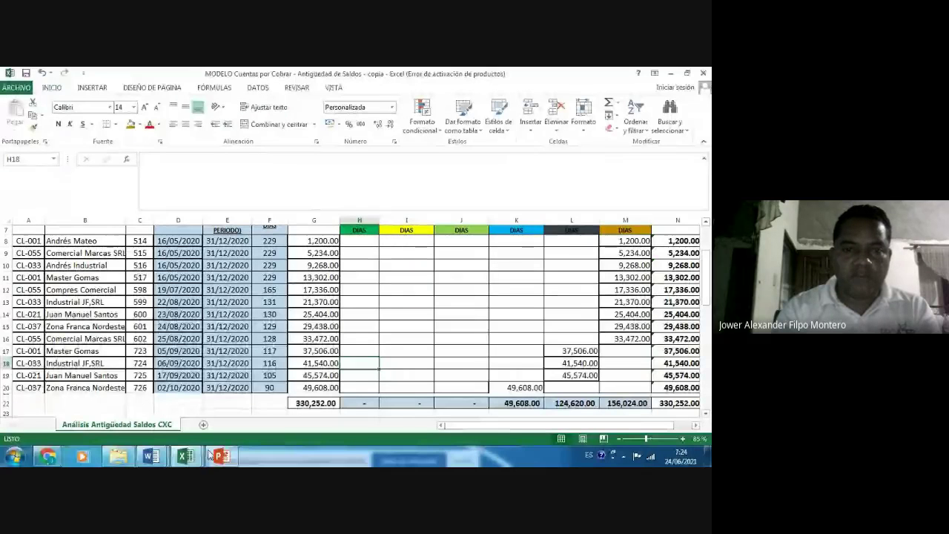
- Open the original workbook MODELO Cuentas por Cobrar - Antigüedad de Saldos from the Semana 7 folder and go to the sheet's start
mouse_move(186, 455)
left_click(263, 394)
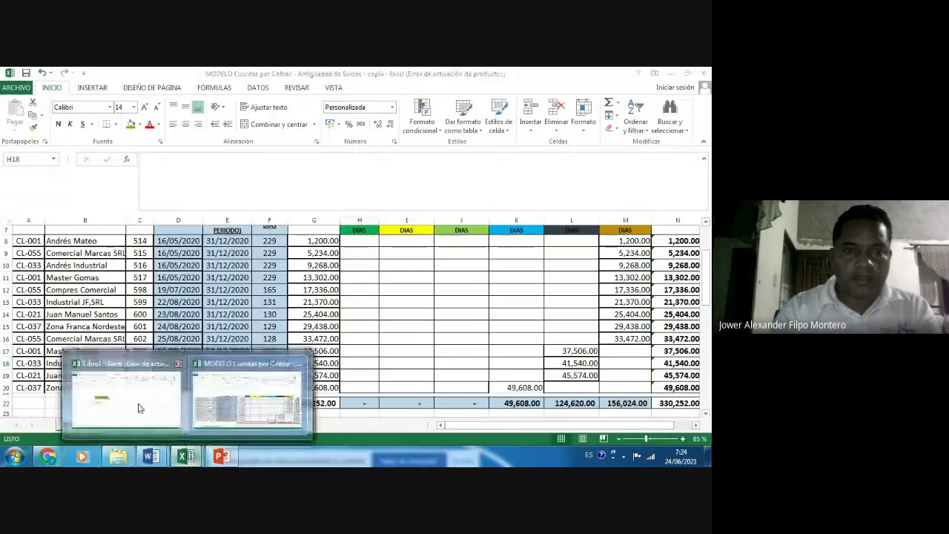
left_click(117, 458)
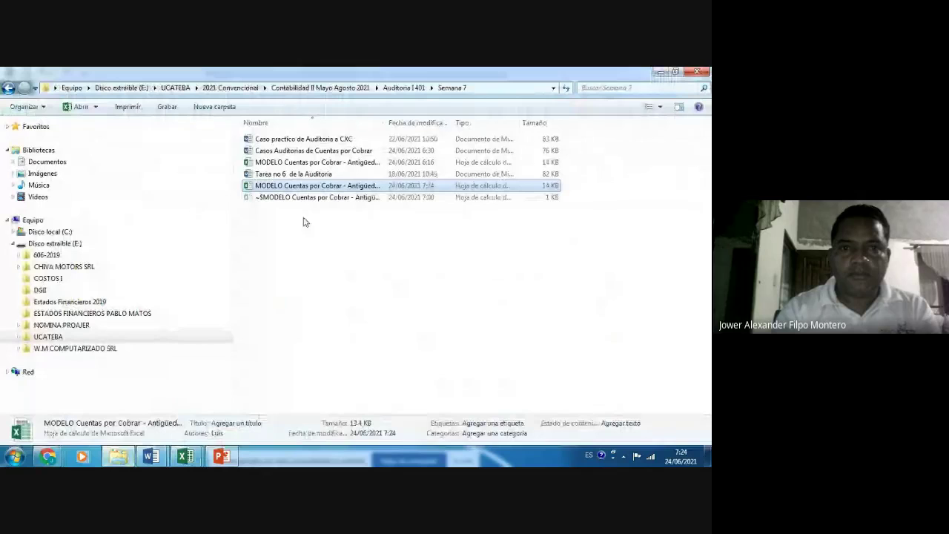
left_click(291, 198)
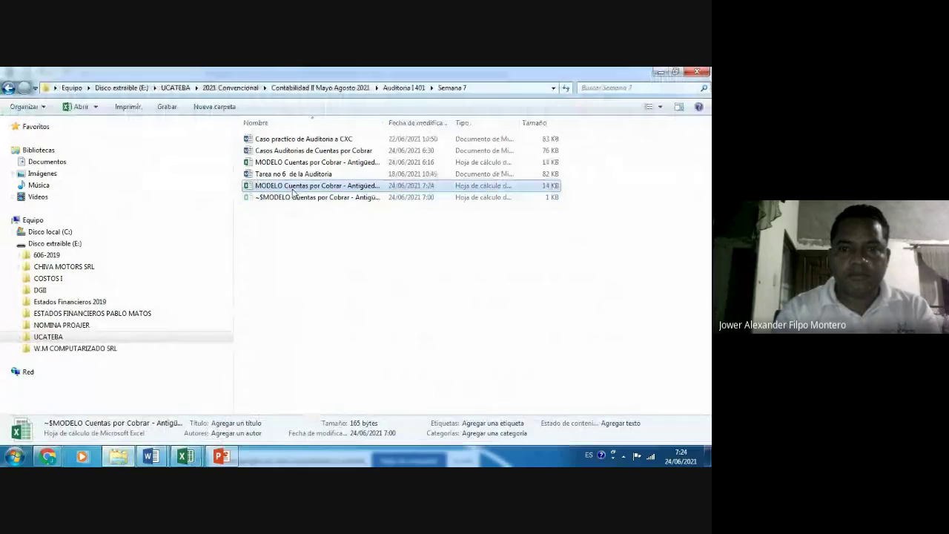
double_click(293, 186)
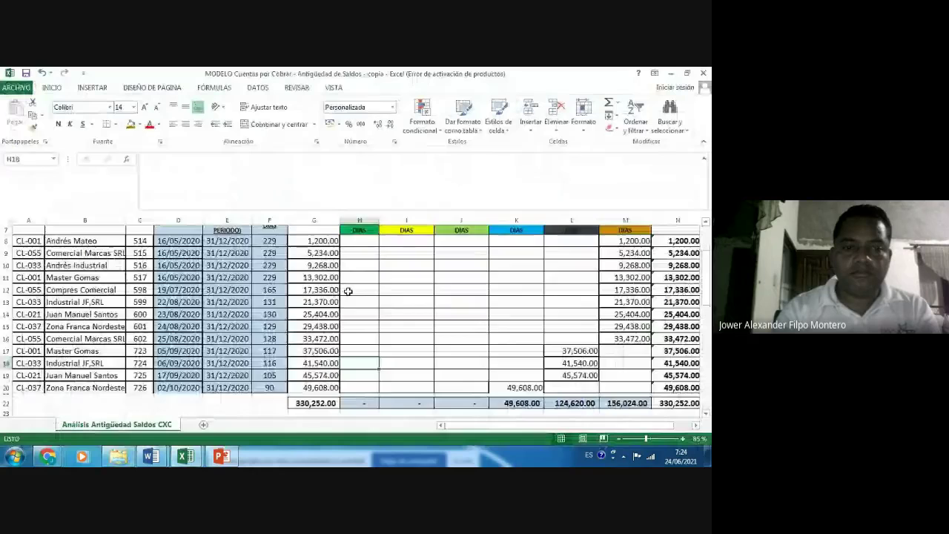
left_click(118, 455)
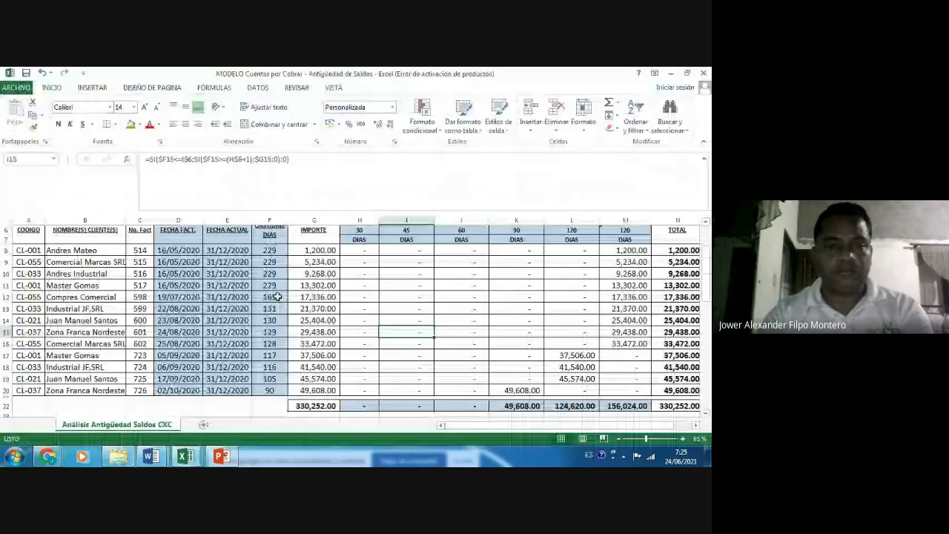
key("ctrl+Home")
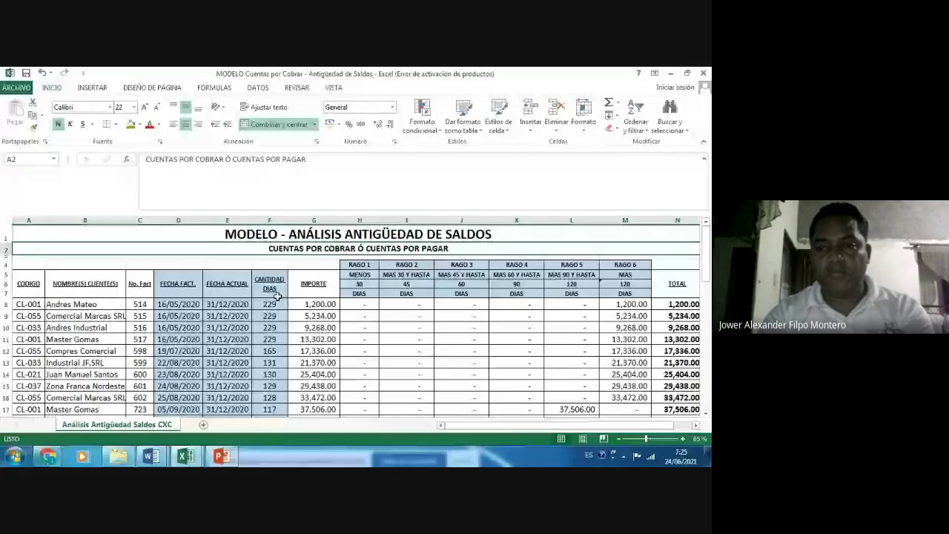
- Clear the invoice amounts in G8:G20 of the IMPORTE column
left_click_drag(314, 304, 314, 413)
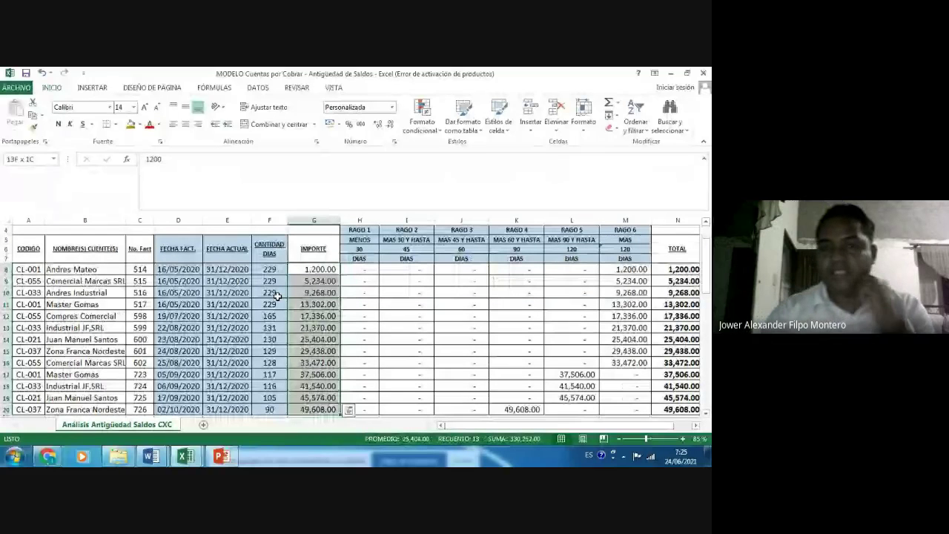
scroll(276, 296, "down", 1)
key("Delete")
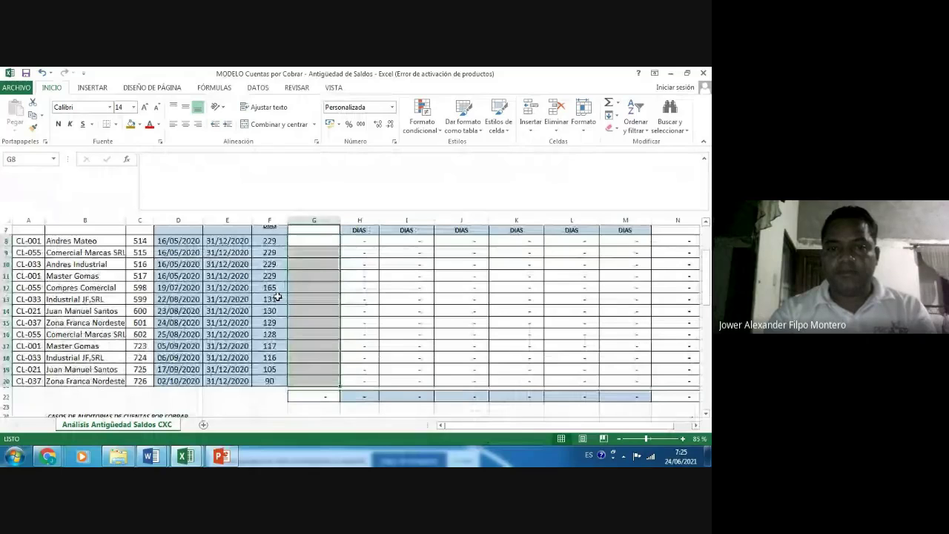
key("Up")
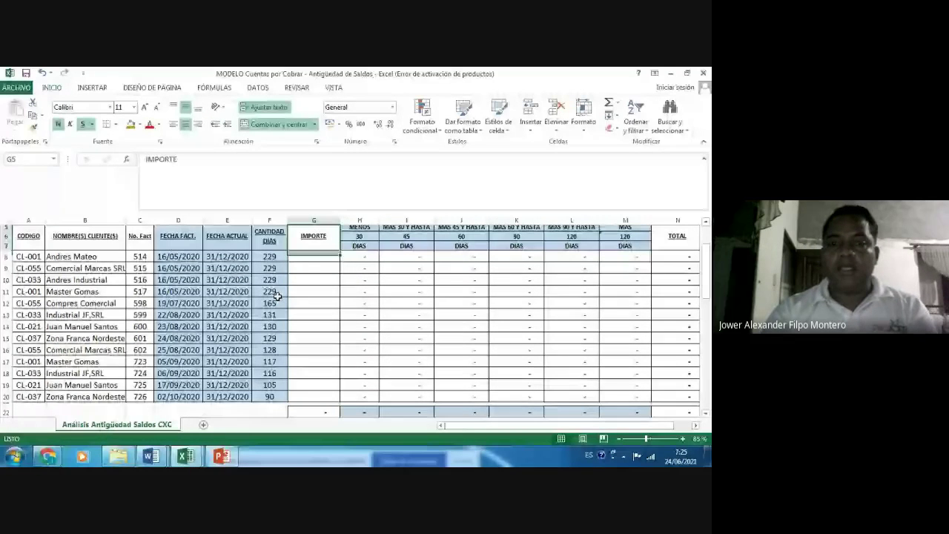
- Undo the clearing of the IMPORTE column's amounts
key("ctrl+z")
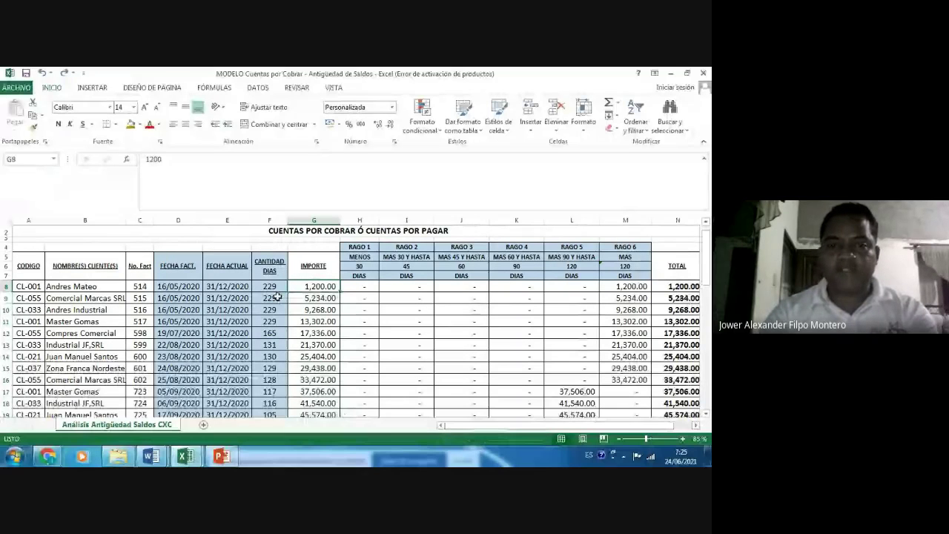
key("ctrl+Home")
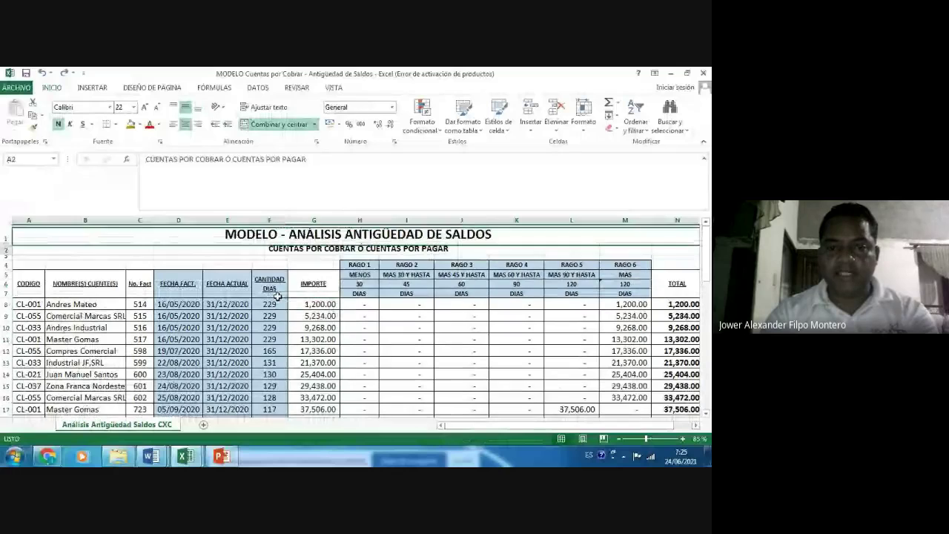
key("ctrl+z")
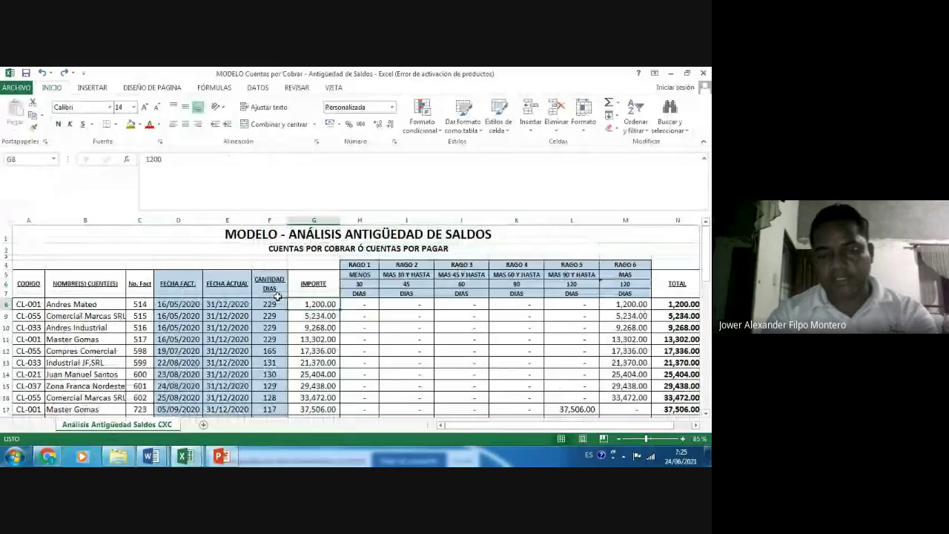
key("ctrl+y")
key("ctrl+z")
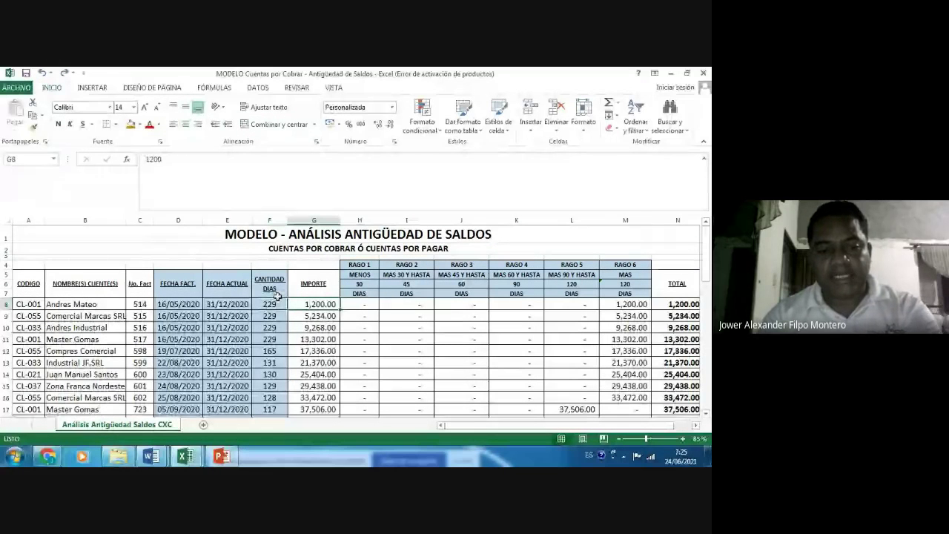
- Inspect the formula for the over-120-day range in M8 without changing it
key("Right")
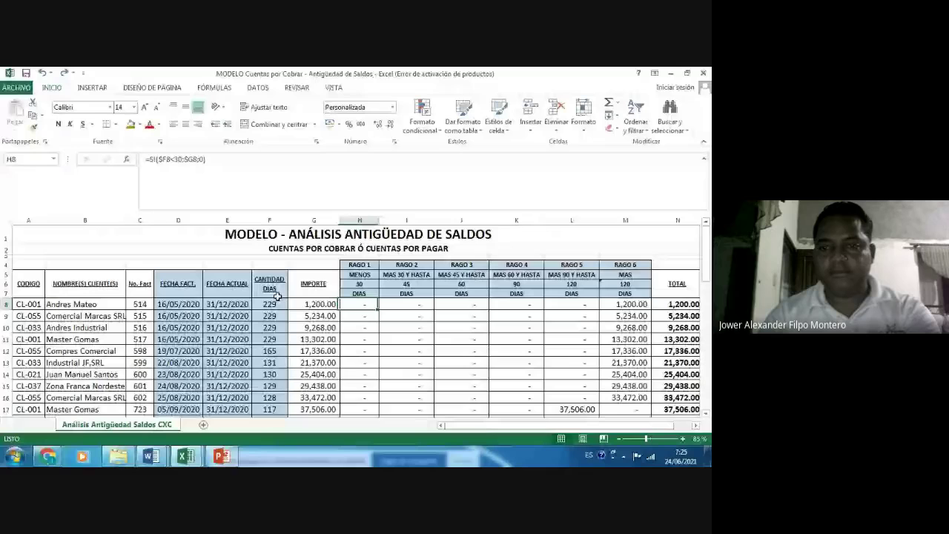
key("Right")
key("Right")
key("Right")
key("Right")
key("Right")
key("F2")
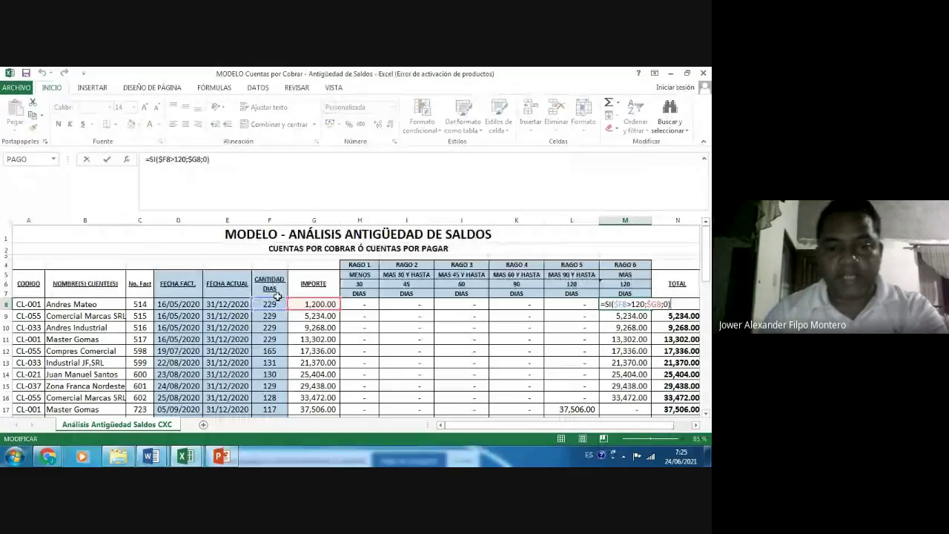
key("Escape")
- Examine the under-30-day range formula in H8 and the number-of-days calculation in F8
key("Left")
key("Left")
key("Left")
key("Left")
key("Left")
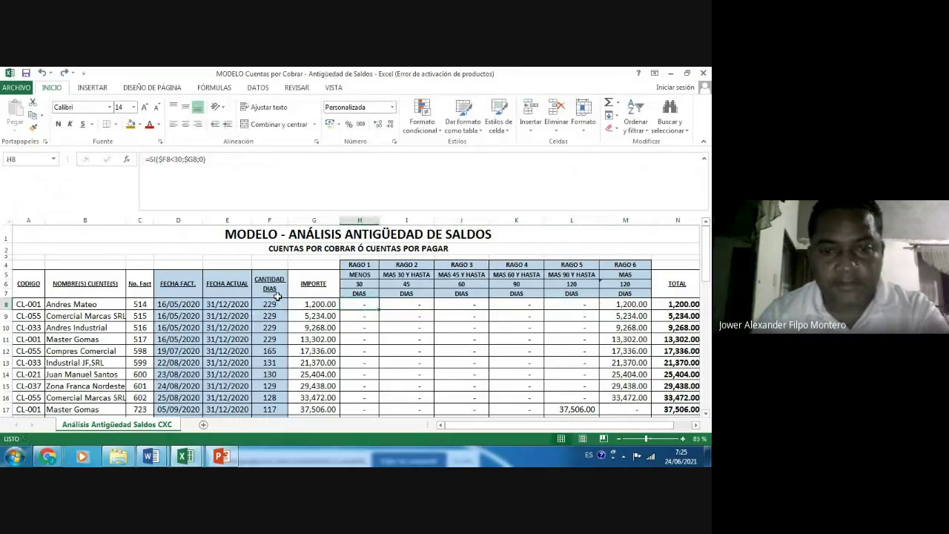
key("F2")
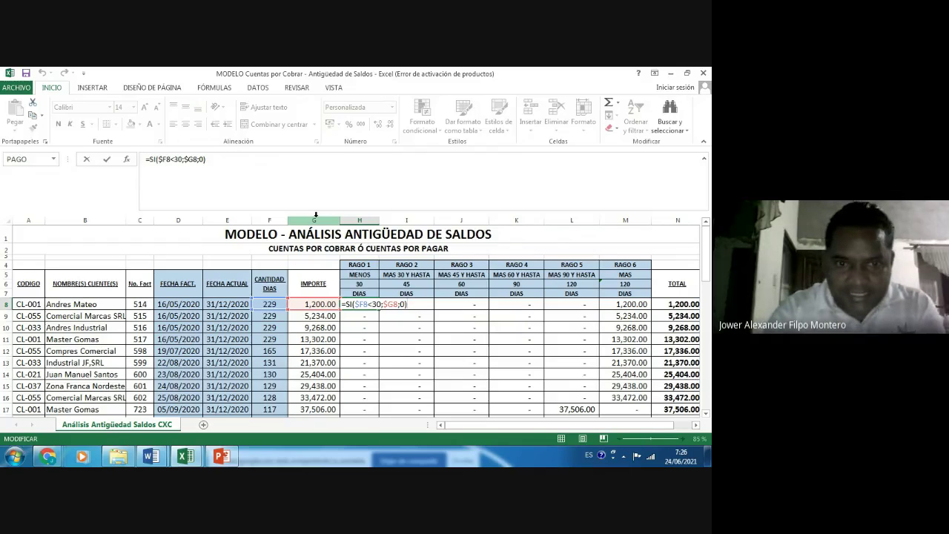
key("ctrl+Return")
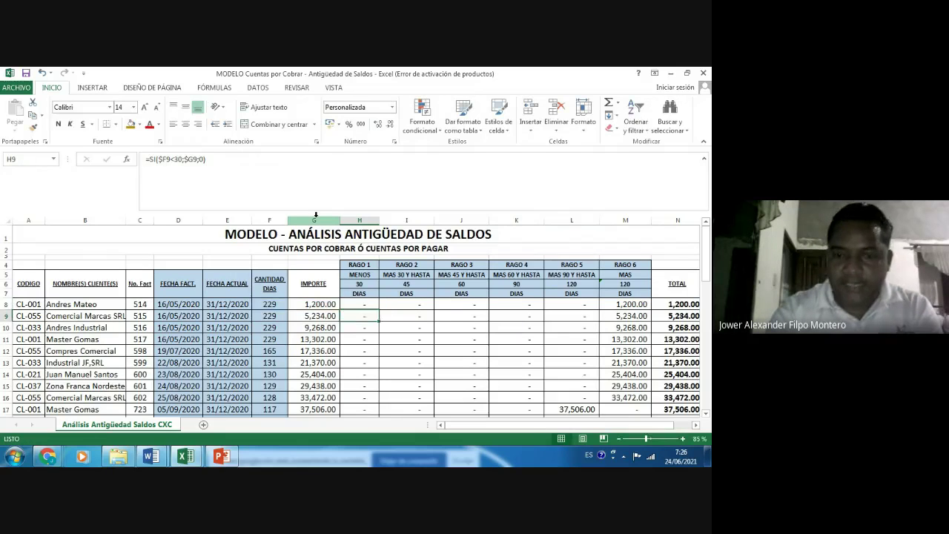
key("Left")
key("Left")
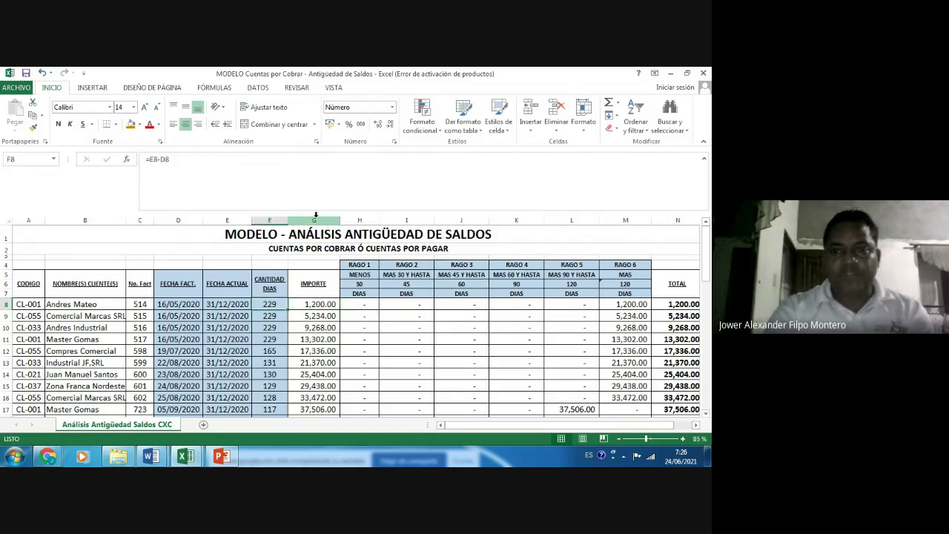
- Review the invoice date, current date, day calculation, amount and first range cells of invoice 514 in row 8
key("Right")
key("Right")
key("Right")
key("Left")
key("Left")
key("Left")
key("Left")
key("Left")
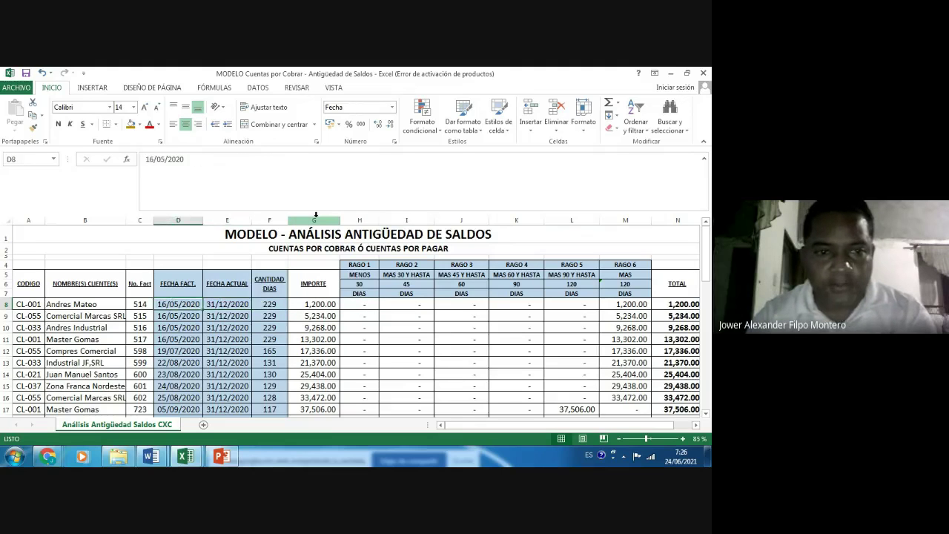
key("Right")
key("Right")
key("Right")
key("Right")
key("Left")
key("Left")
key("Left")
key("Left")
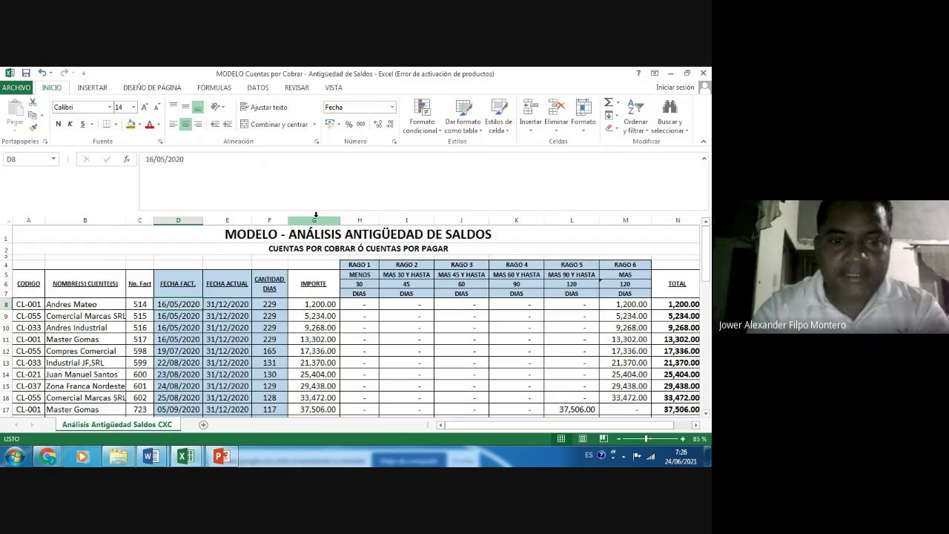
- Set the invoice date of invoice 514 in D8 to 30/11/2020
type("30")
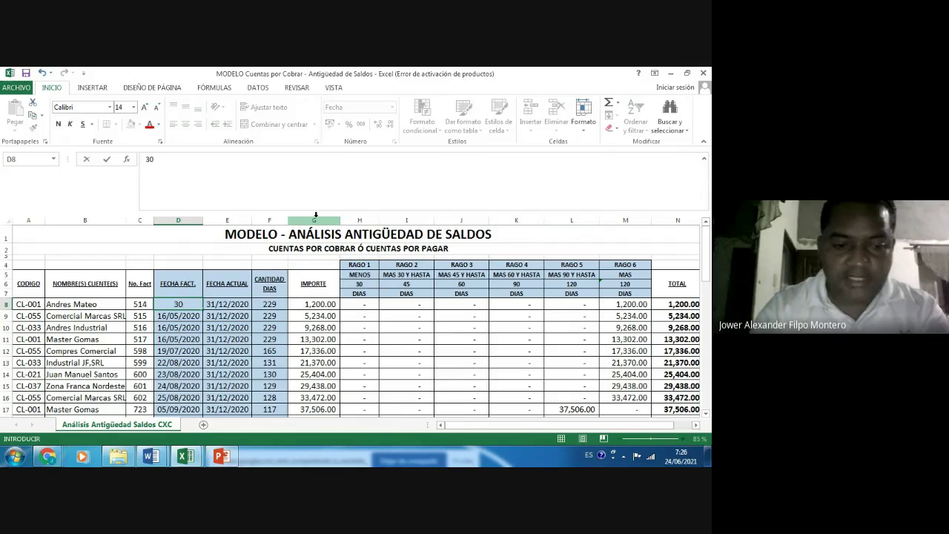
type("/11")
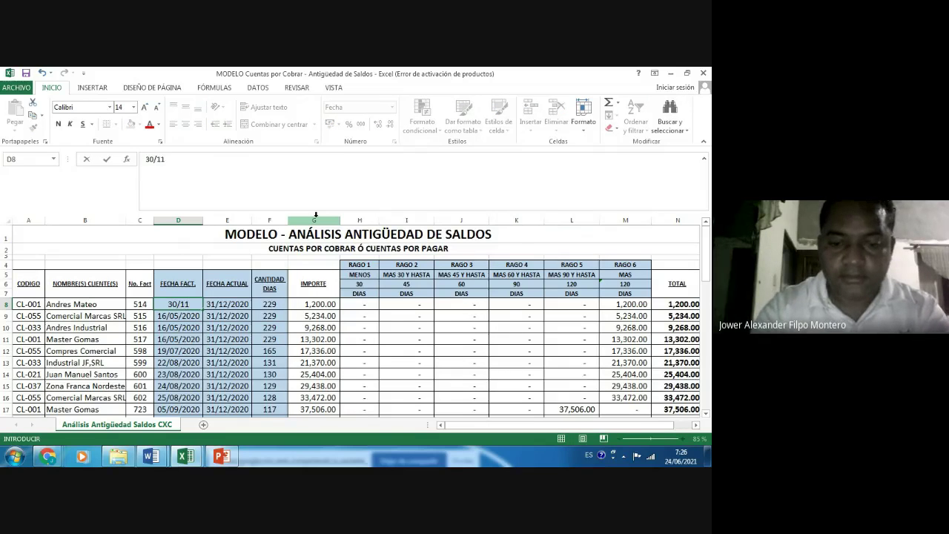
type("/")
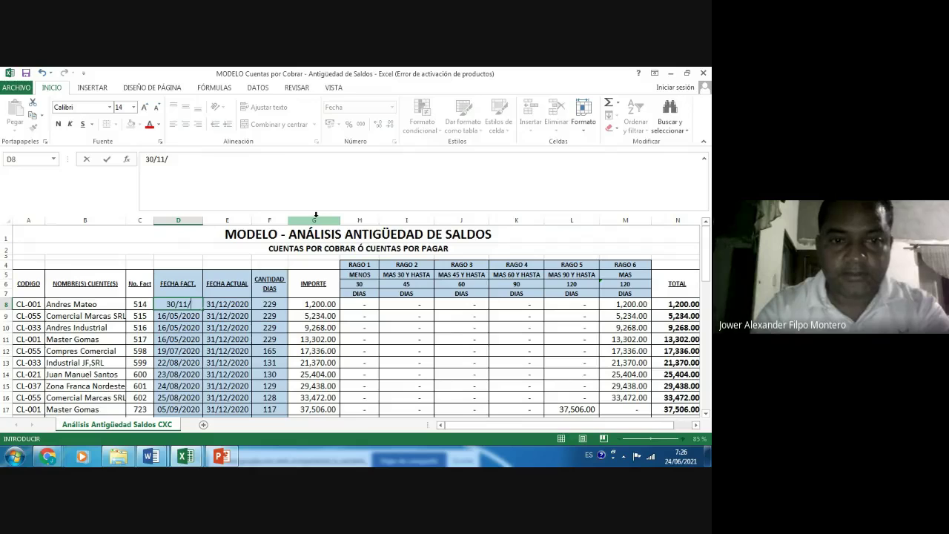
type("2020")
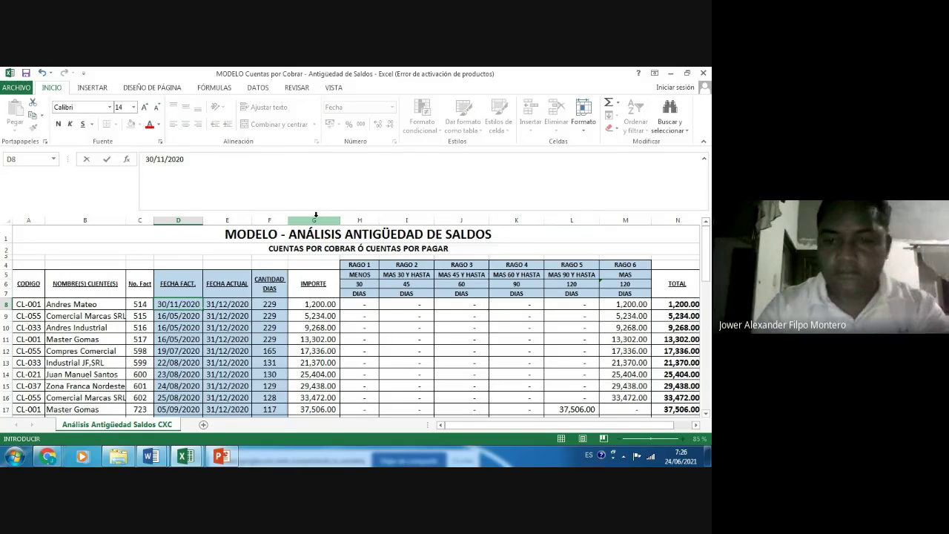
key("Return")
key("Up")
key("Right")
key("Right")
key("Right")
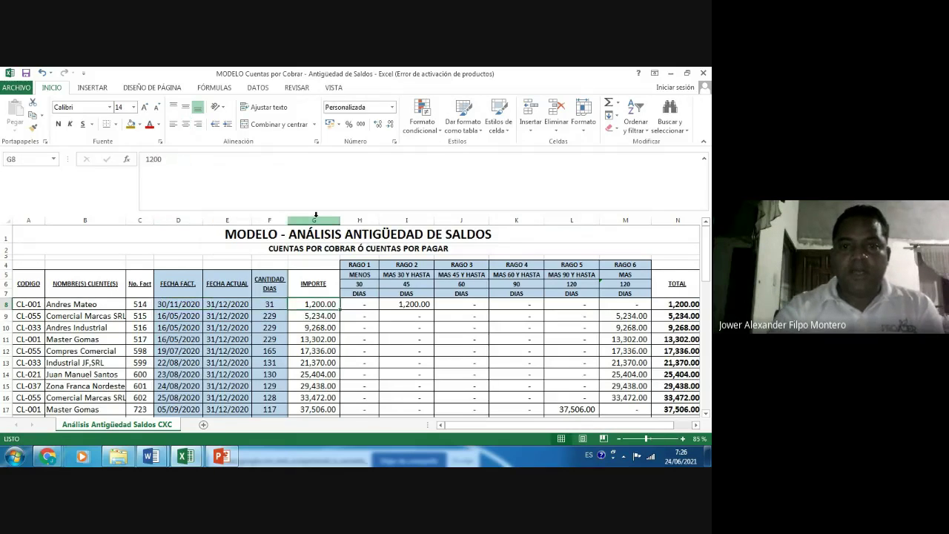
- Compare the range formulas in H8 and I8 with the number-of-days calculation in F8
key("Left")
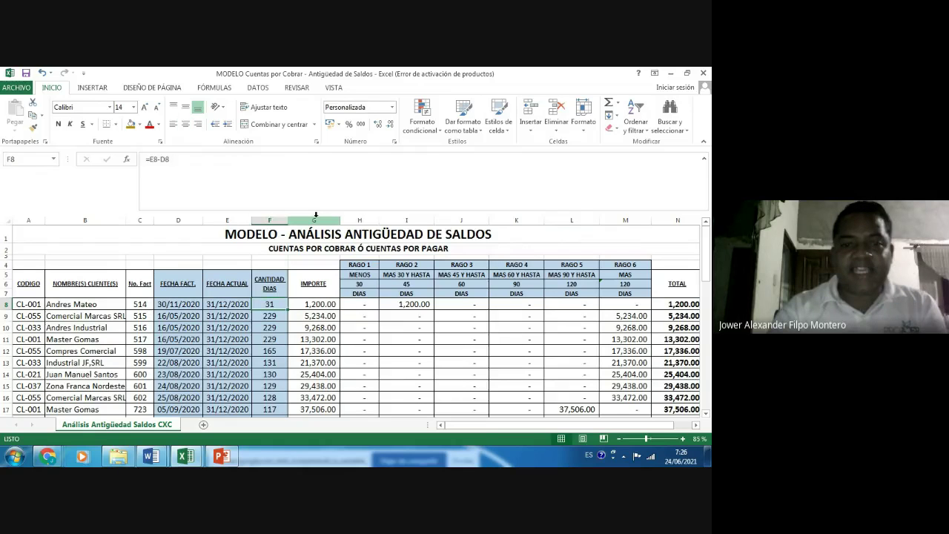
key("Right")
key("Right")
key("Right")
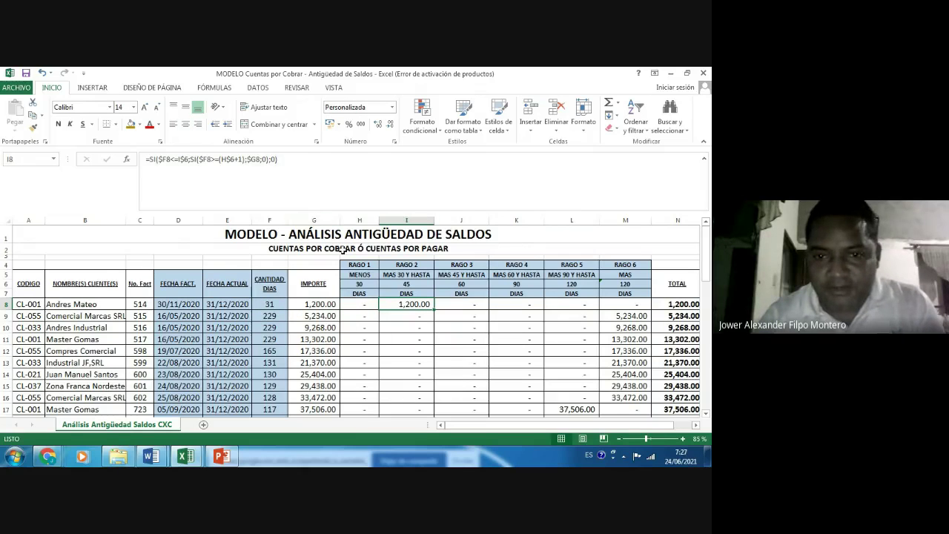
left_click(365, 301)
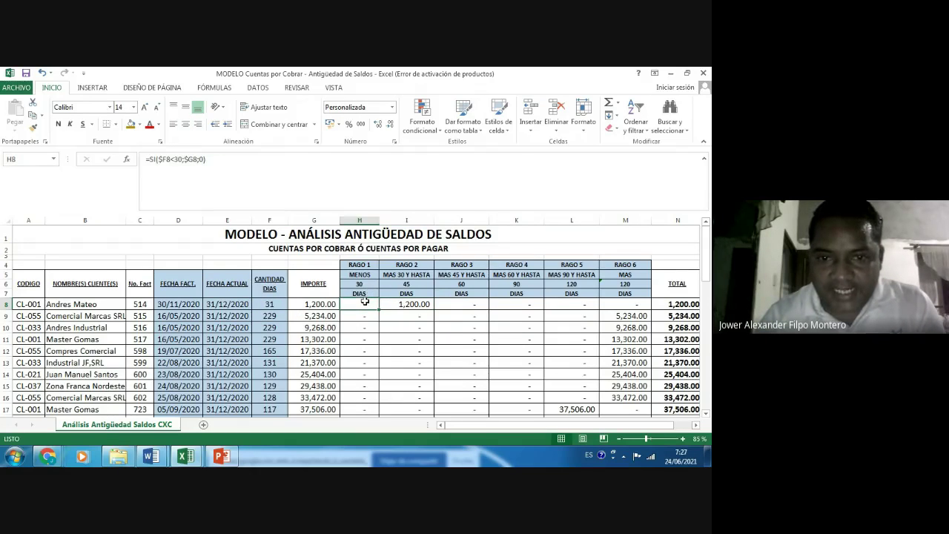
left_click(413, 303)
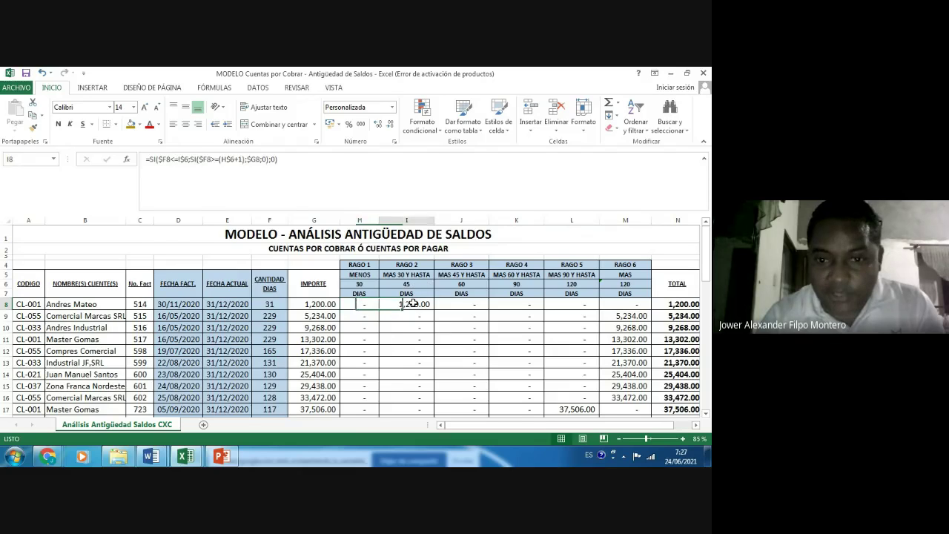
left_click(266, 304)
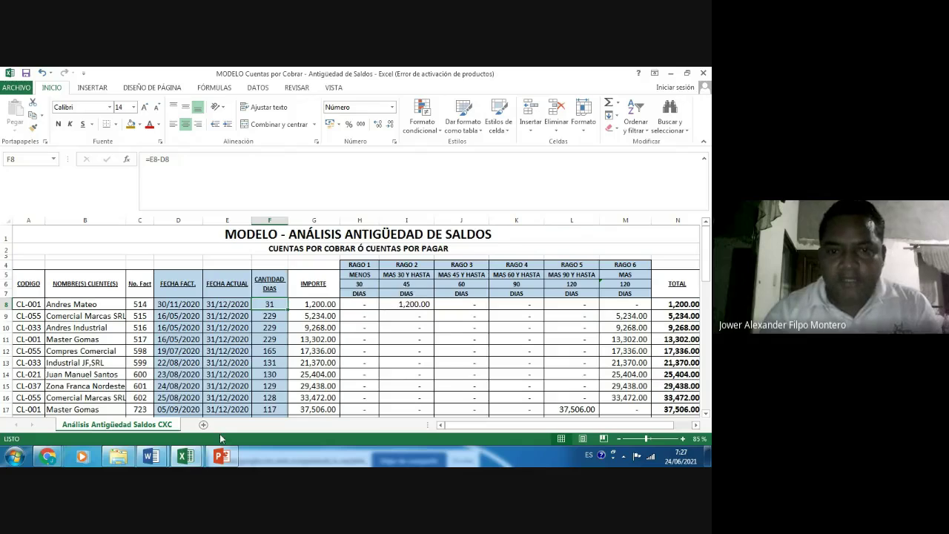
- Change the invoice date in D8 to 29/11/2020
key("Left")
key("Left")
key("F2")
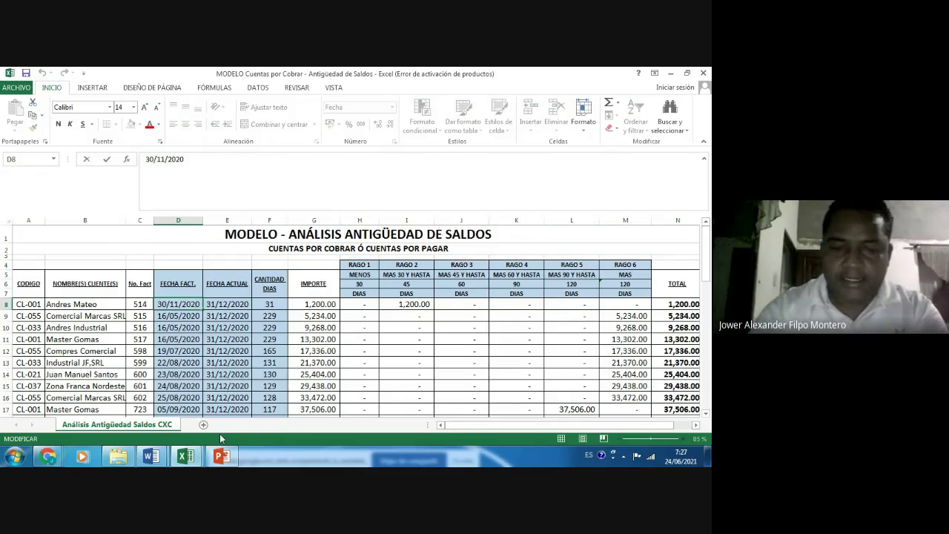
key("Home")
key("Delete")
key("Delete")
type("29")
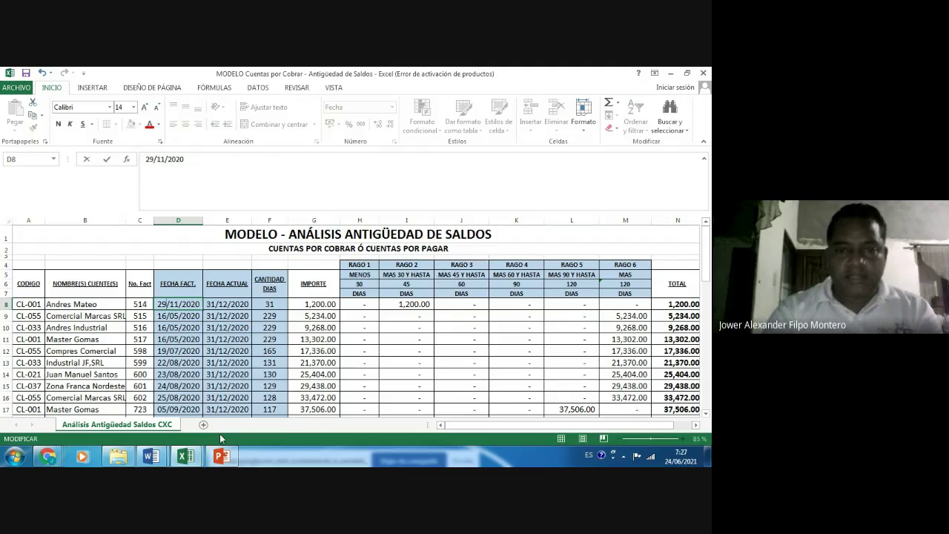
key("Return")
key("Up")
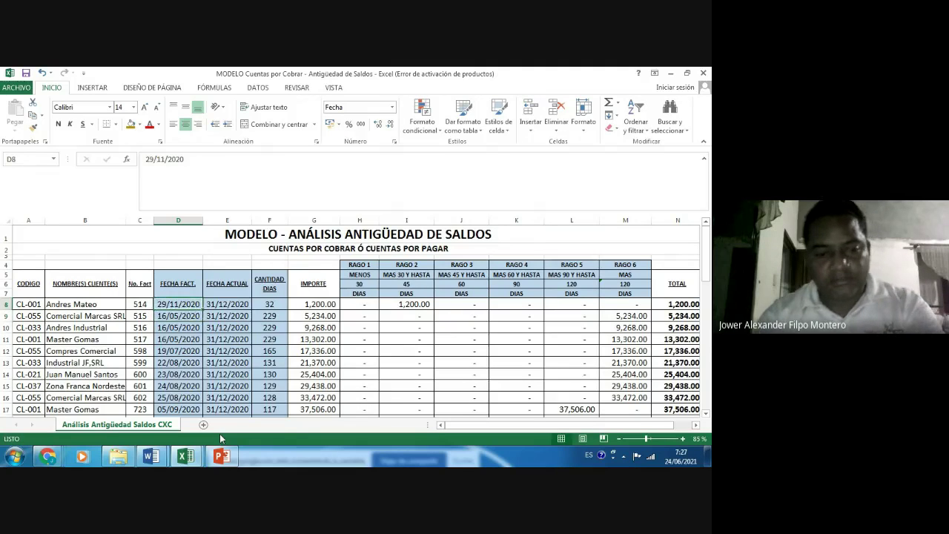
- Change the invoice date in D8 to 1/12/2020
key("F2")
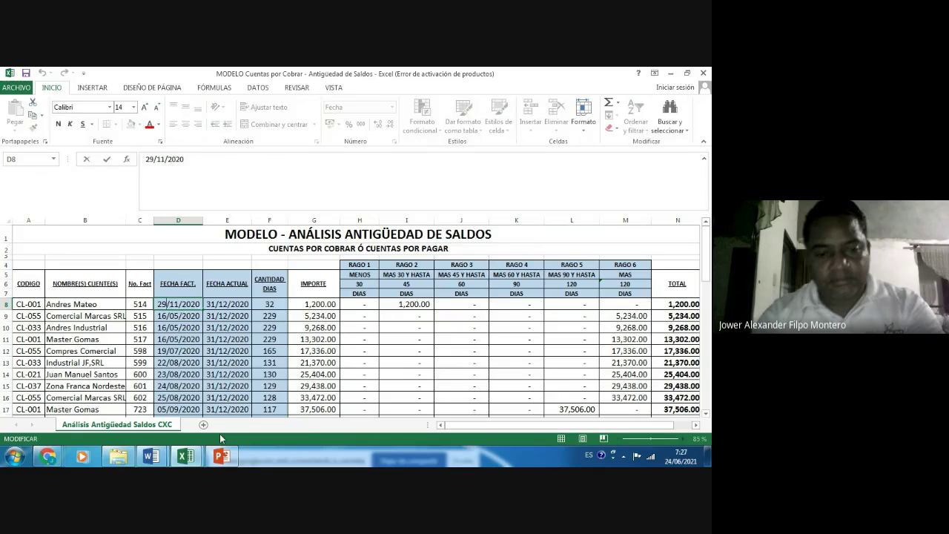
key("Home")
key("Delete")
key("Delete")
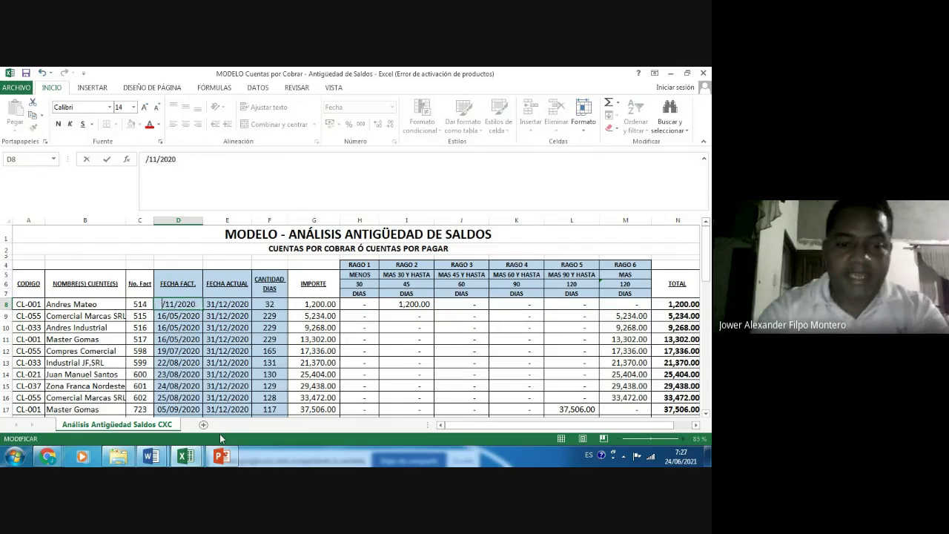
type("1")
key("Right")
key("Delete")
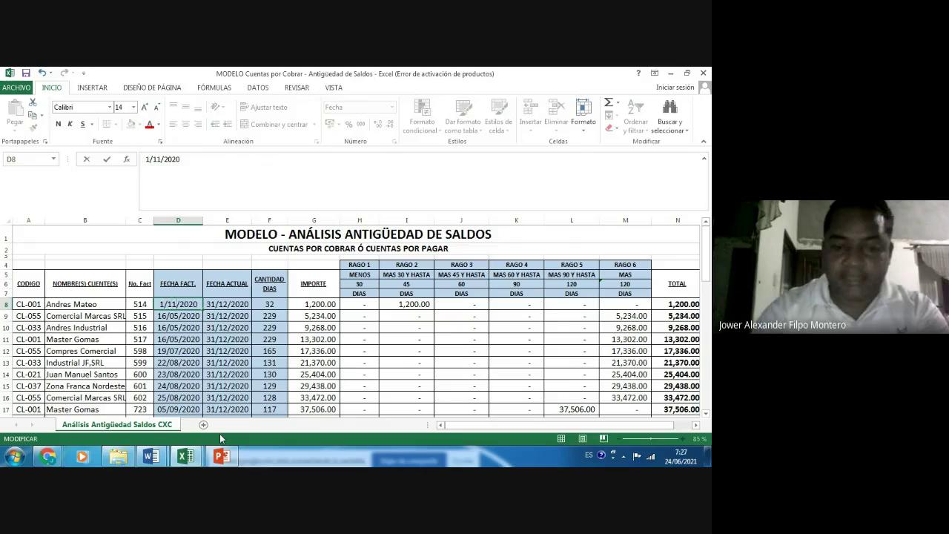
type("2")
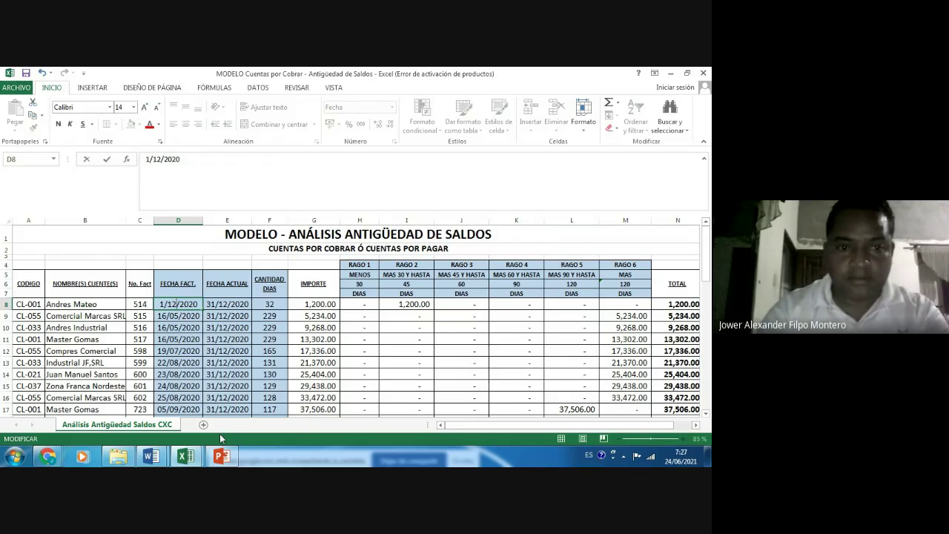
key("ctrl+Return")
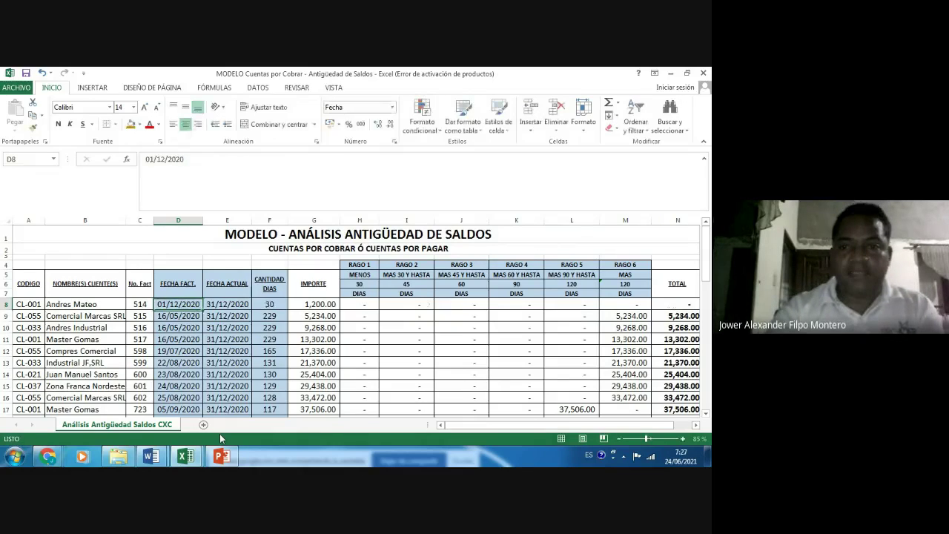
- Examine how the under-30-day formula in H8 and the 30-to-45-day formula in I8 treat row 8's day count
key("Right")
key("Right")
key("Right")
key("Right")
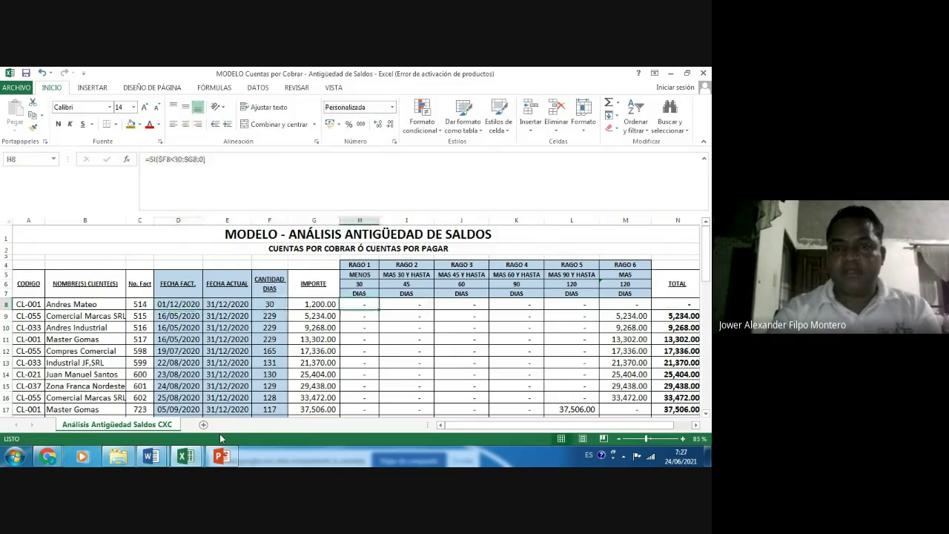
key("Left")
key("Right")
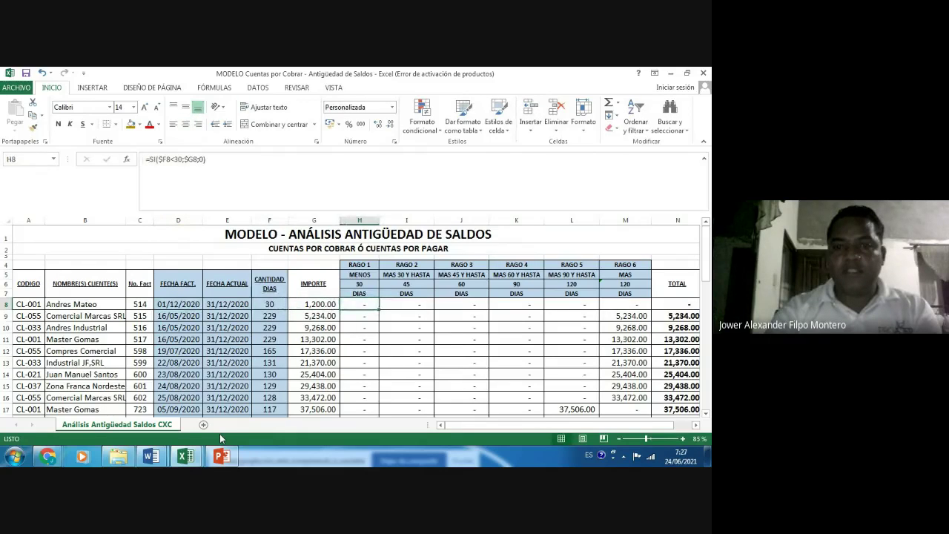
key("Right")
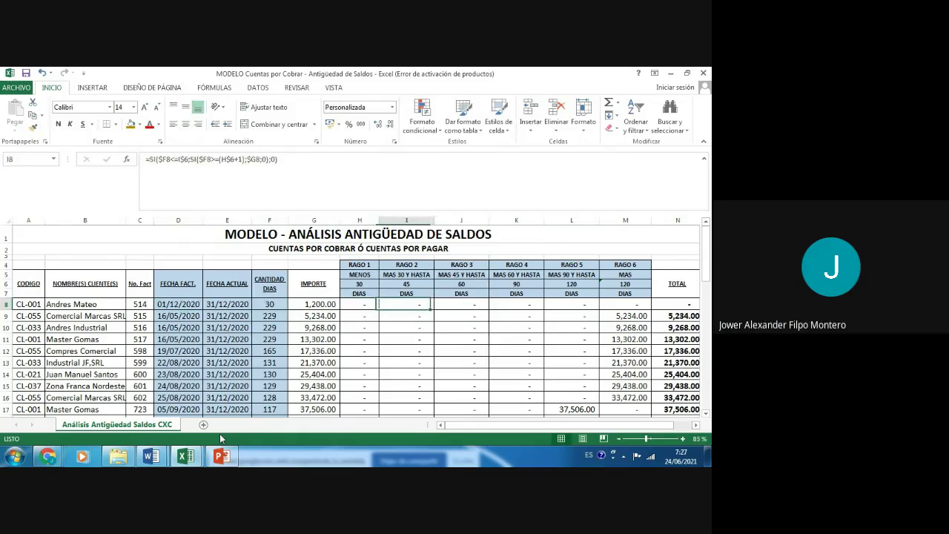
- Undo the trial changes to the invoice date in D8
key("Left")
key("Left")
key("Left")
key("Left")
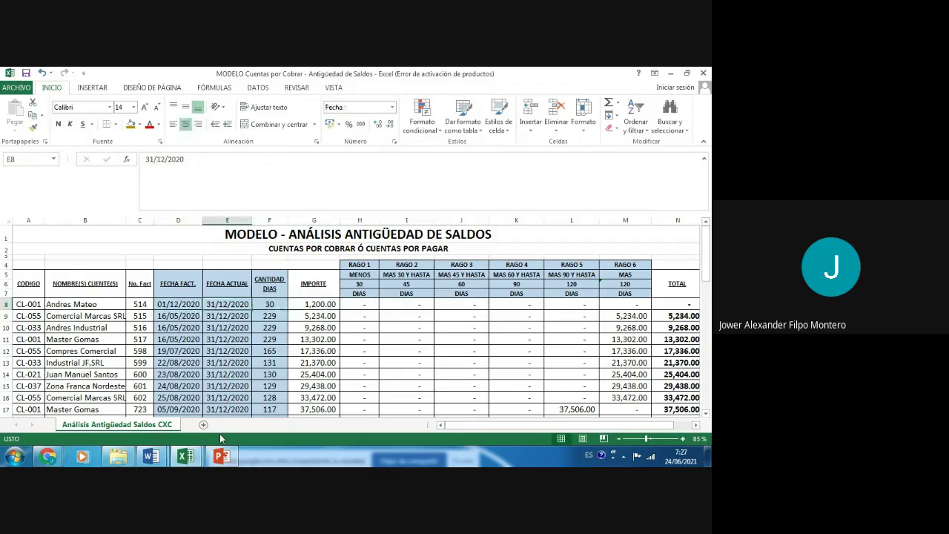
key("ctrl+z")
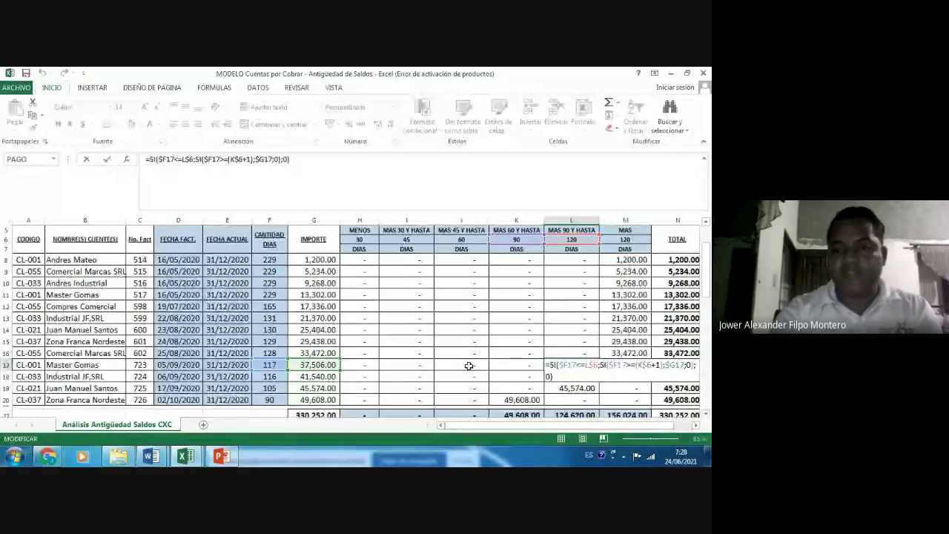
- Leave the L17 formula unchanged and compare row 17's day calculation with its under-30-day and 90-to-120-day range formulas
key("Return")
key("Up")
key("Left")
key("Left")
key("Left")
key("Left")
key("Left")
key("Left")
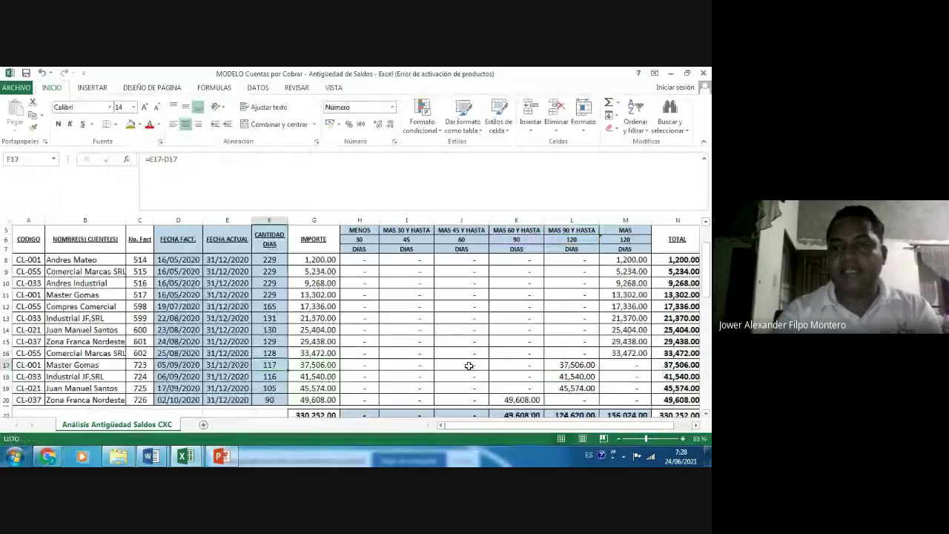
key("Right")
key("Right")
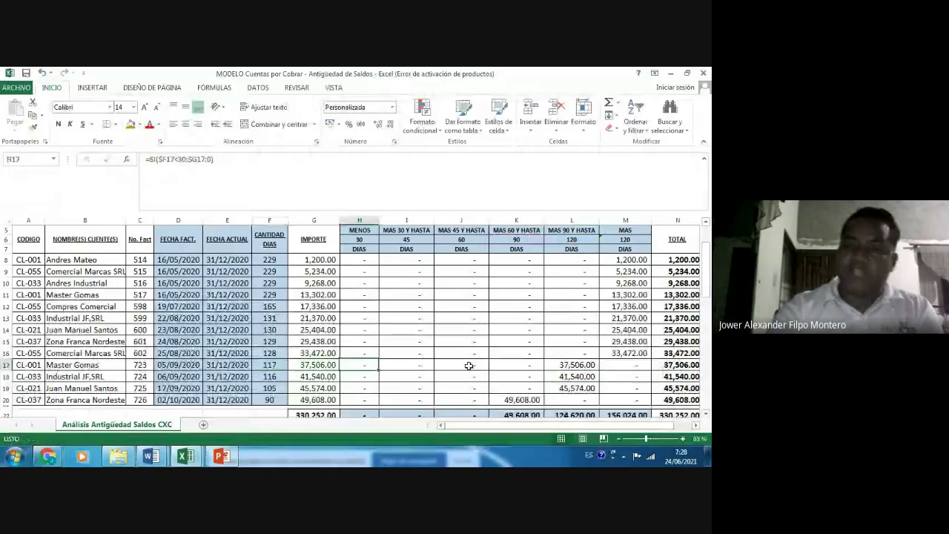
key("Right")
key("Right")
key("Right")
key("Right")
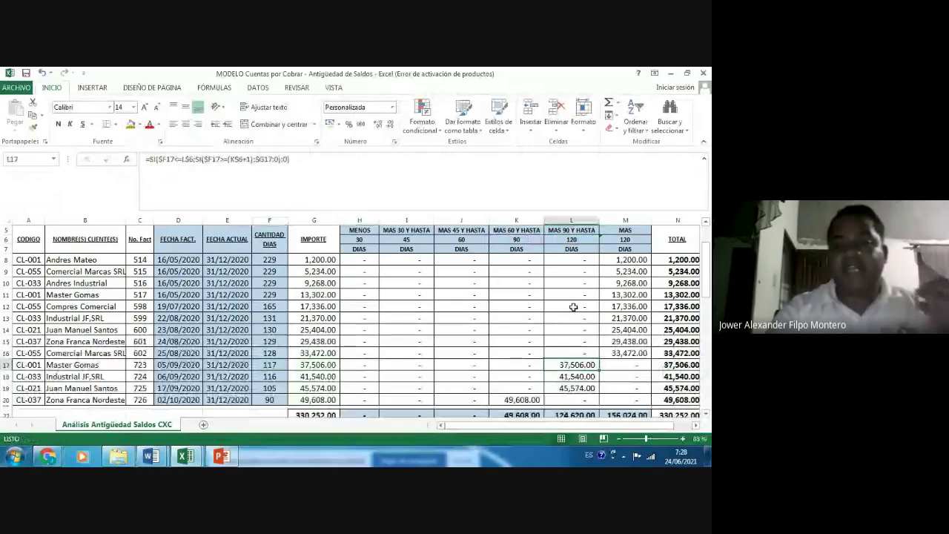
- Examine the 90-to-120-day range formulas in column L from row 17 up to row 8, and the amount in G8
key("Up")
key("Up")
key("Up")
key("Up")
key("Up")
key("Up")
key("Up")
key("Up")
key("Up")
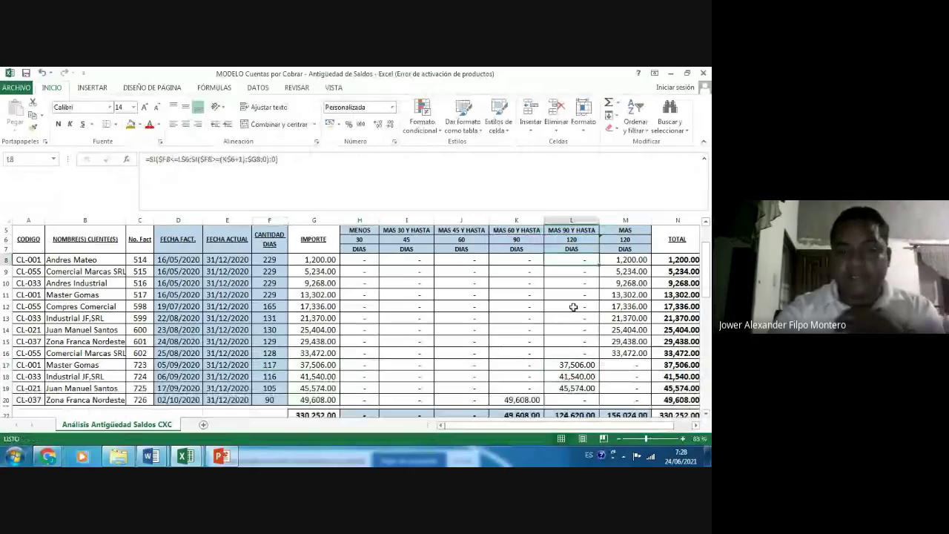
key("Left")
key("Left")
key("Left")
key("Left")
key("Left")
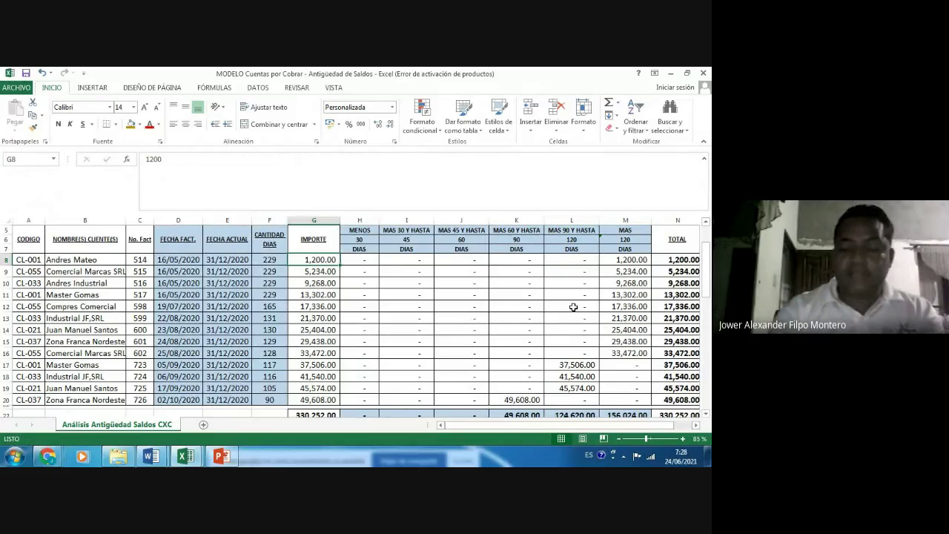
- Review the date cells D8 and E8 that feed the number of days for invoice 514
key("Left")
key("Left")
key("Left")
key("Left")
key("Left")
key("Right")
key("Right")
key("Right")
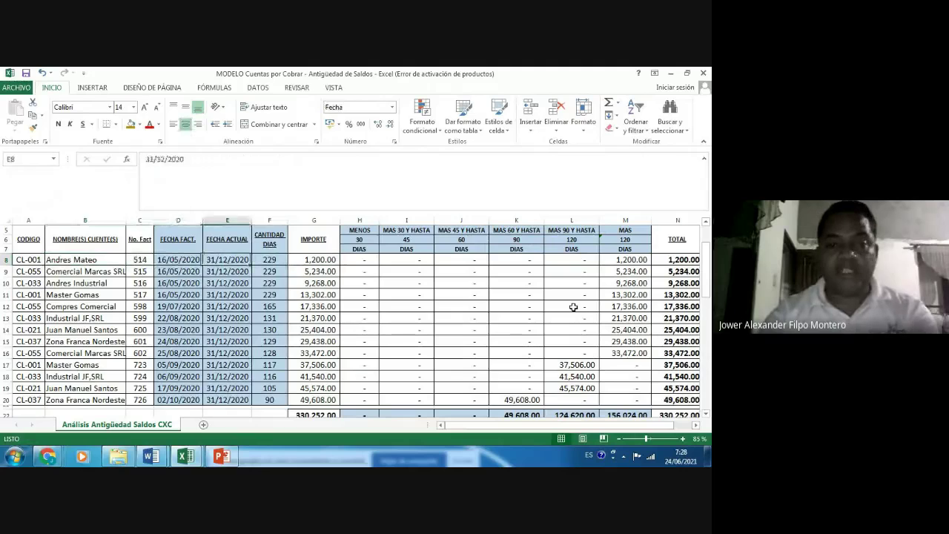
key("Right")
key("Right")
key("Left")
key("Left")
key("Left")
key("Right")
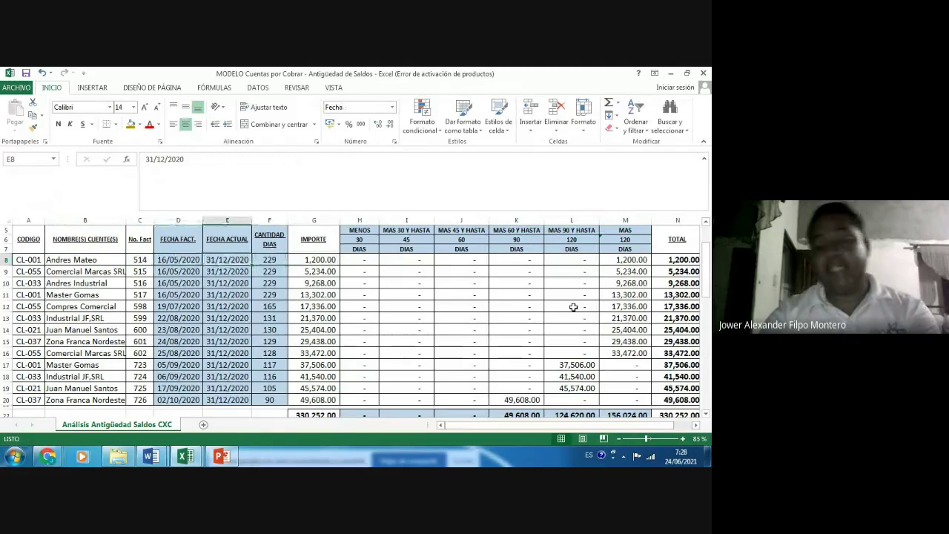
key("Left")
key("Left")
key("Right")
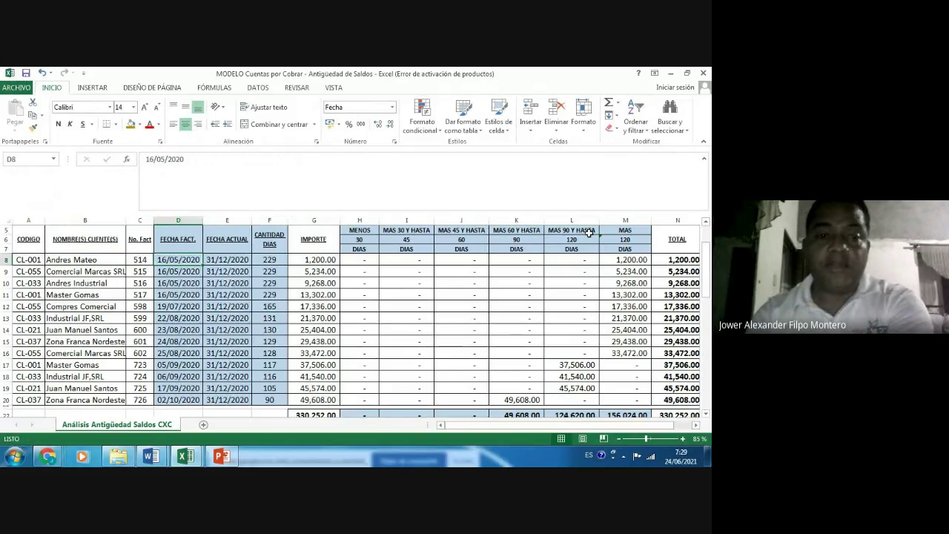
- Clear the invoice date and current date in D8:E8 and inspect the under-30-day formula in H8
key("shift+Right")
key("Delete")
key("Right")
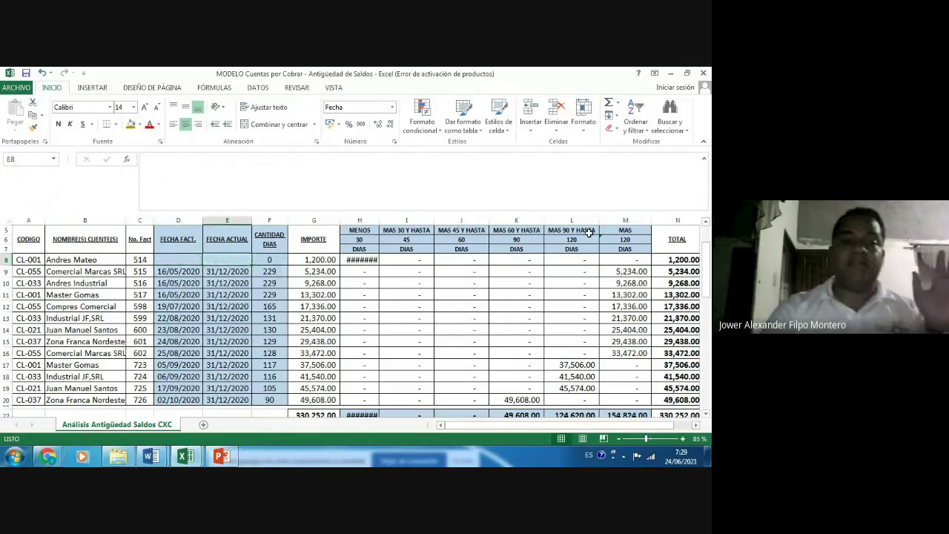
key("Right")
key("Right")
key("Right")
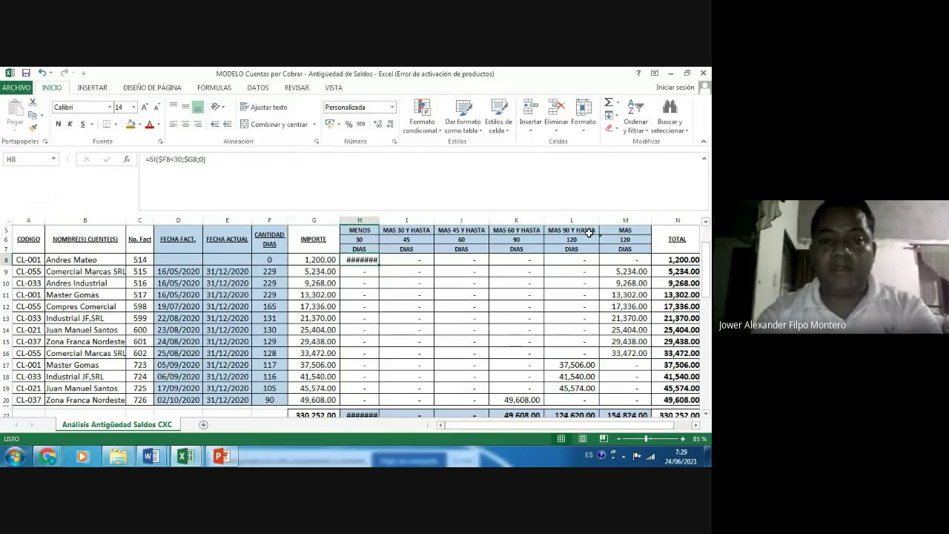
- Re-enter the under-30-day formula in H8 with the invoice dates empty and inspect its result
key("F2")
key("ctrl+Return")
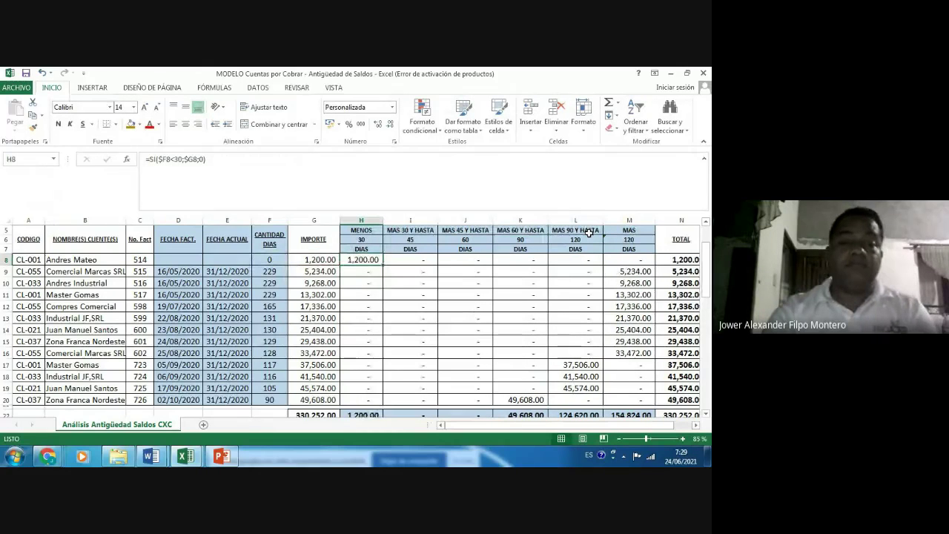
key("Left")
key("Right")
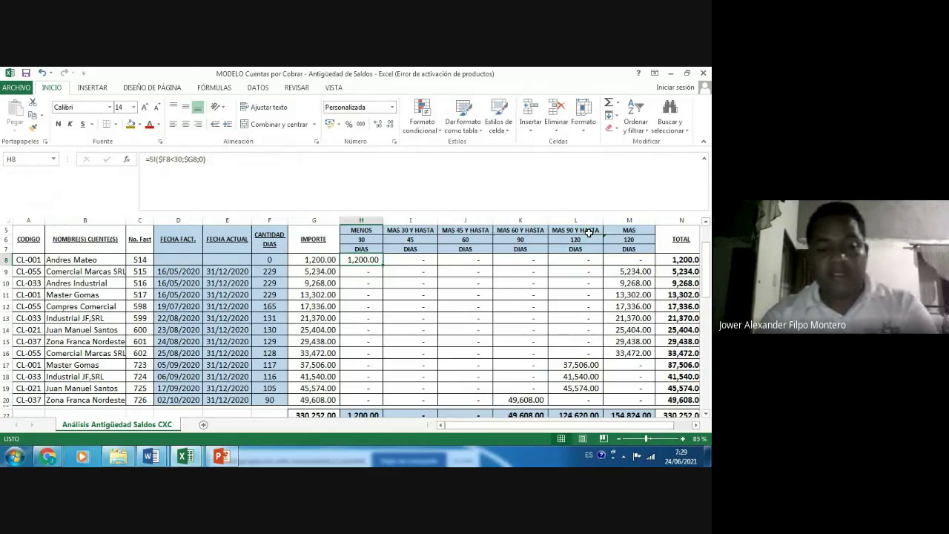
- Undo the clearing of the dates in D8:E8 and review row 8 across to the day calculation in F8
key("ctrl+z")
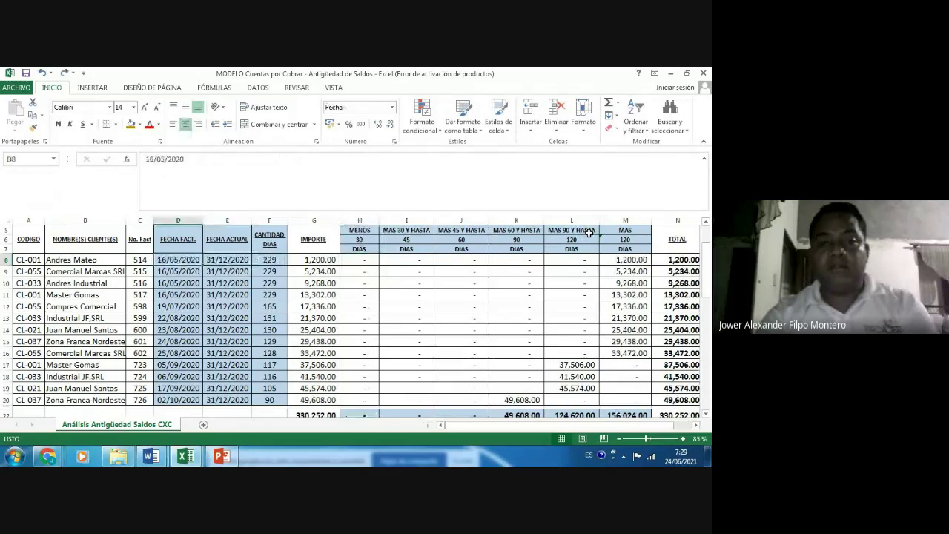
key("Left")
key("Left")
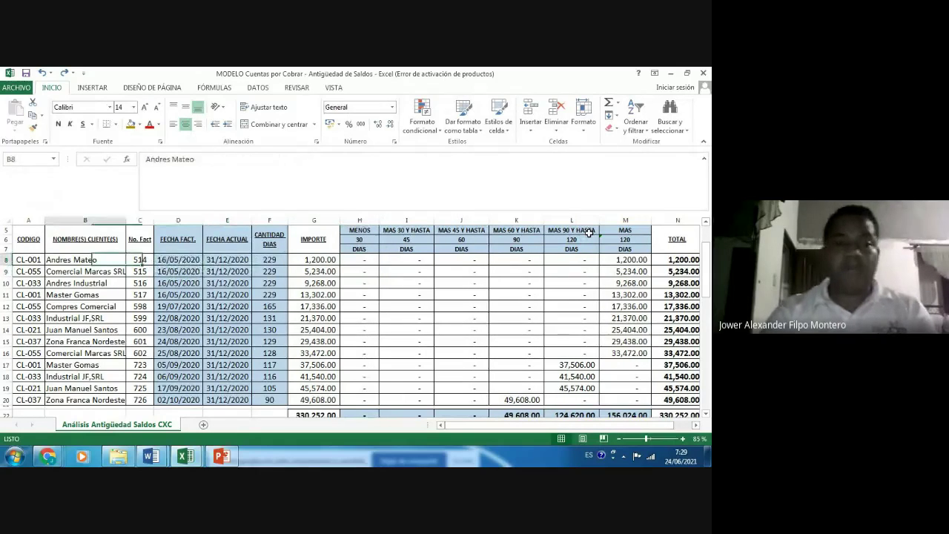
key("Right")
key("Right")
key("Right")
key("Right")
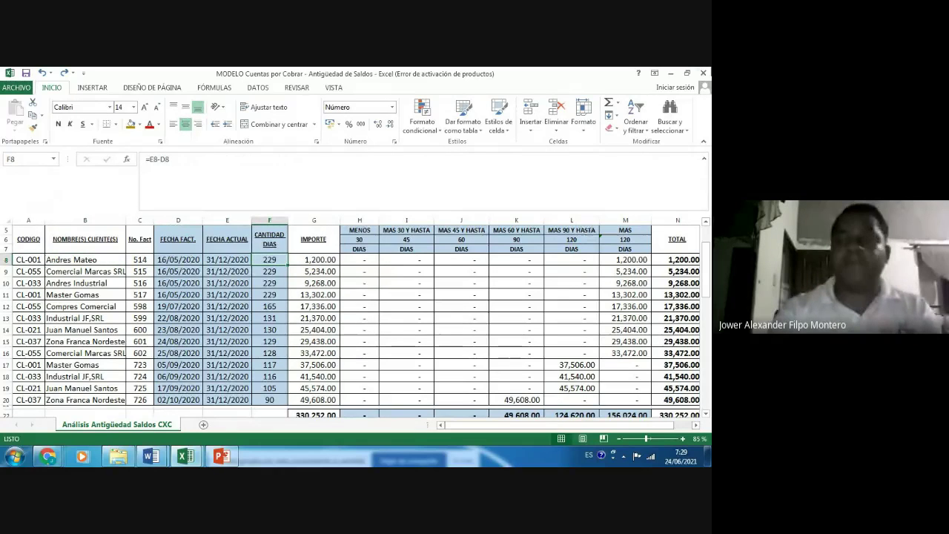
- Close the receivables aging model workbook and switch to the Word document Casos Auditorias de Cuentas por Cobrar
left_click(705, 75)
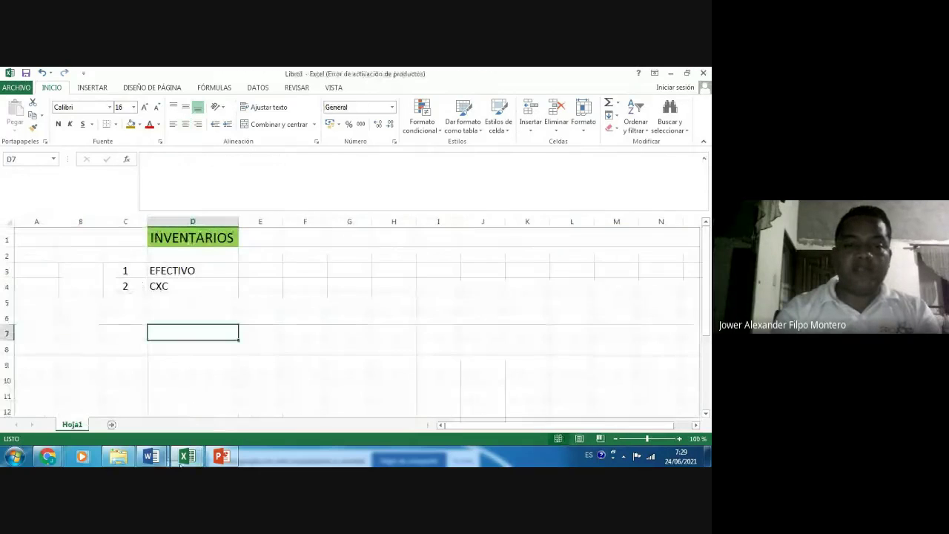
left_click(154, 458)
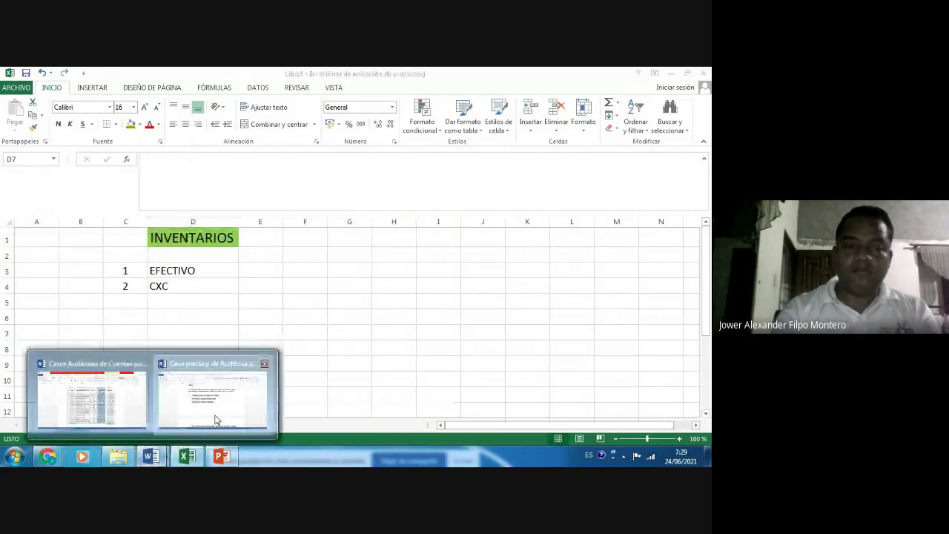
left_click(215, 420)
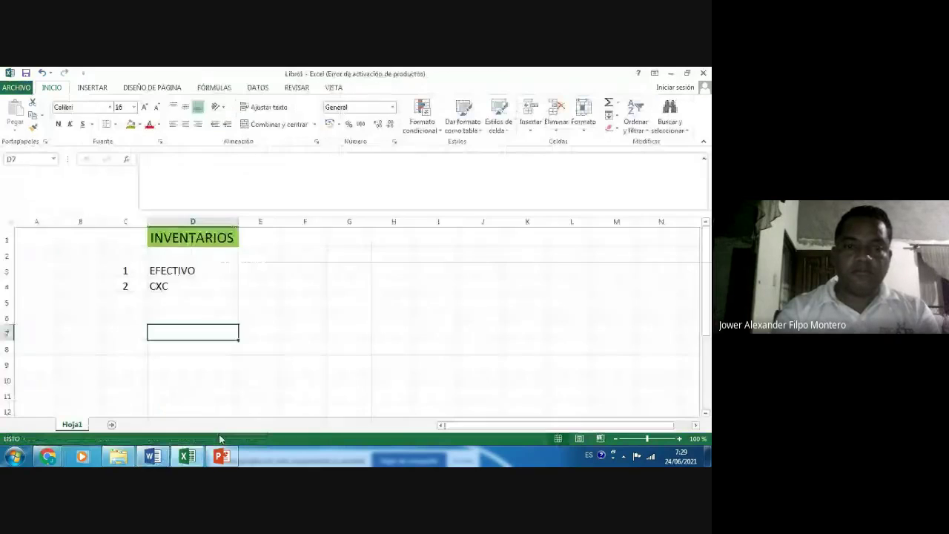
left_click(213, 425)
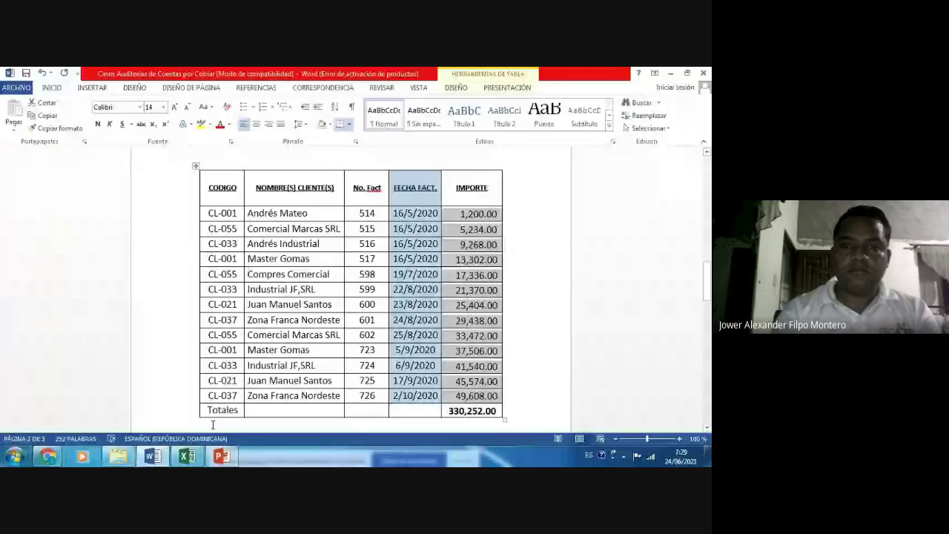
- Switch to Excel and close the INVENTARIOS workbook Libro1 without saving its changes
left_click(187, 456)
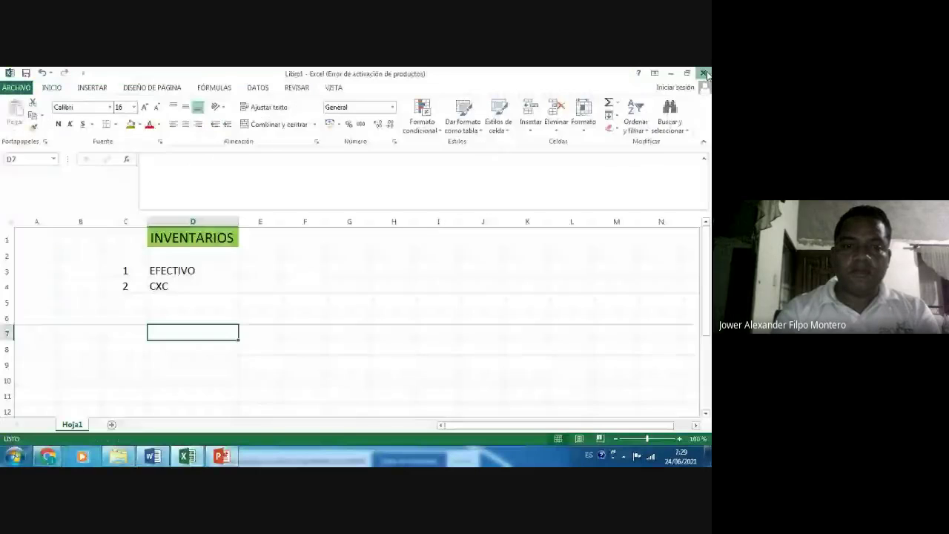
key("alt+F4")
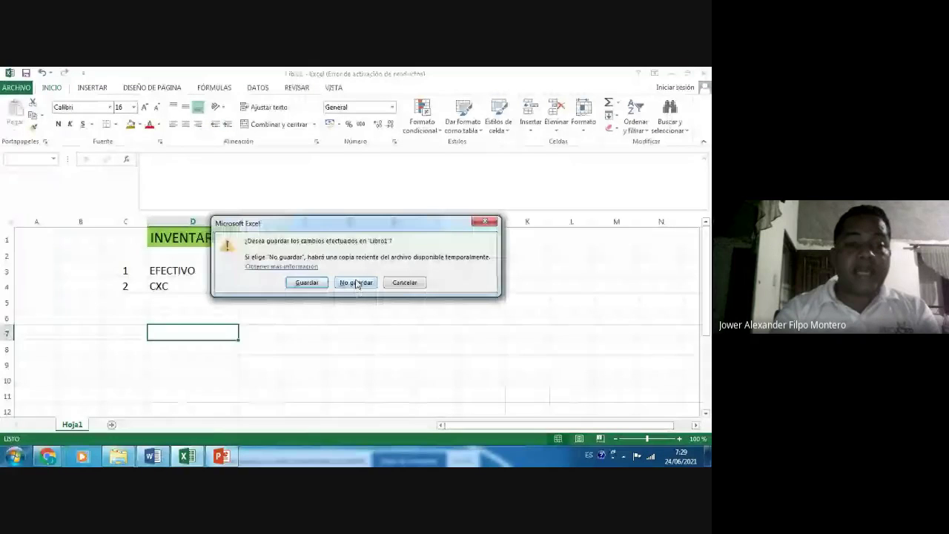
left_click(357, 283)
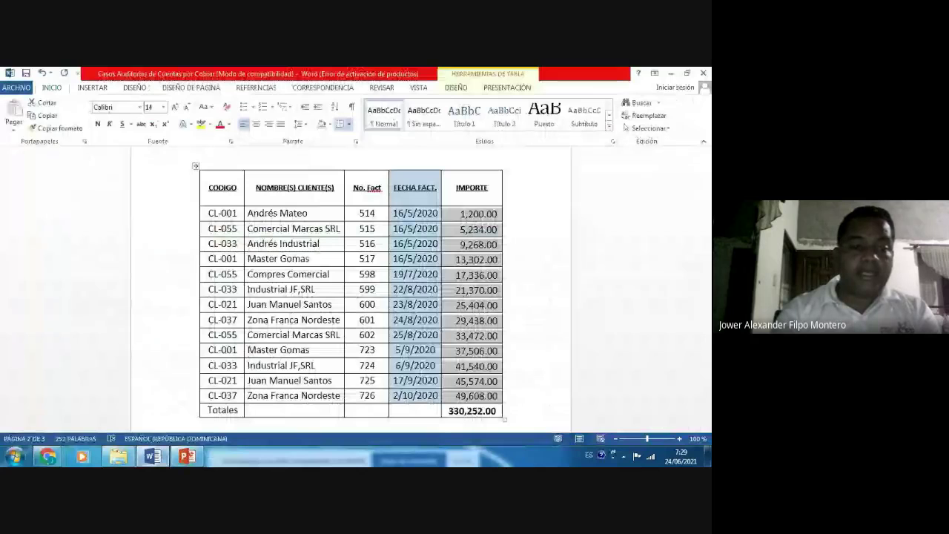
- Check the Google Meet call in Chrome and return to the Word case document
mouse_move(48, 459)
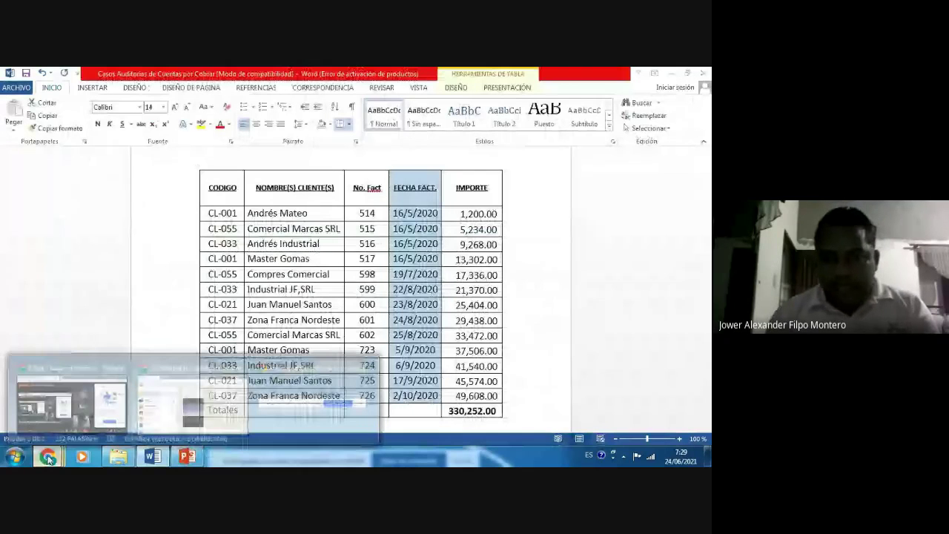
left_click(81, 393)
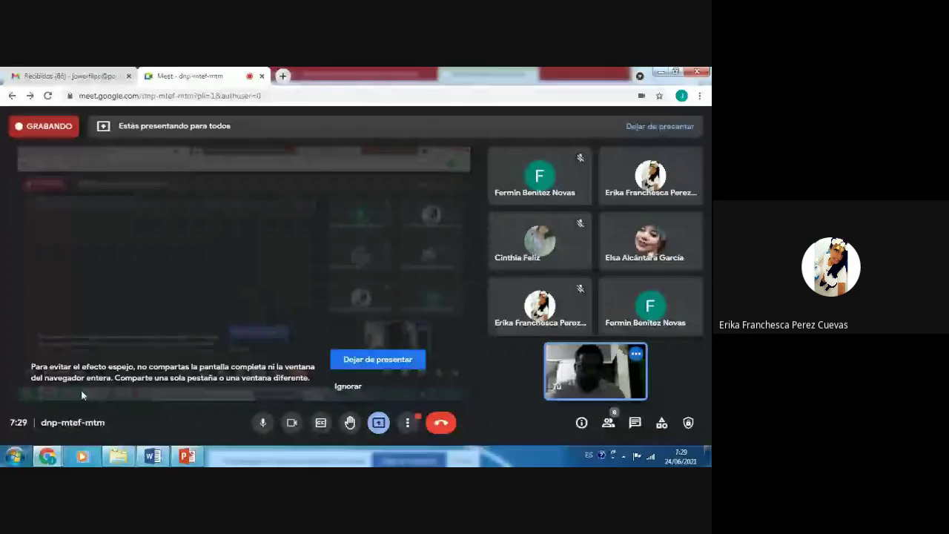
left_click(661, 72)
- Examine the two audit cases and the Requerimientos a, b and c on page 3 of the document
scroll(250, 396, "up", 5)
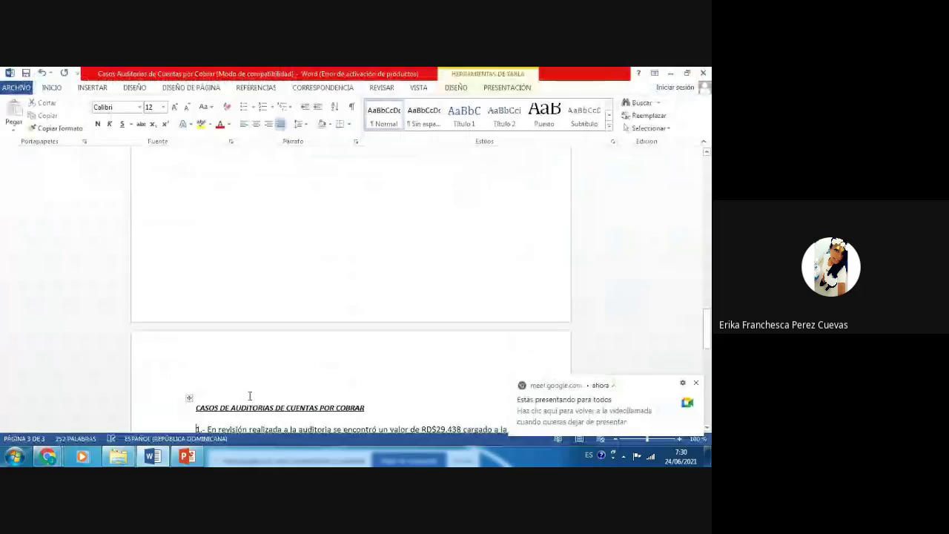
scroll(250, 396, "down", 2)
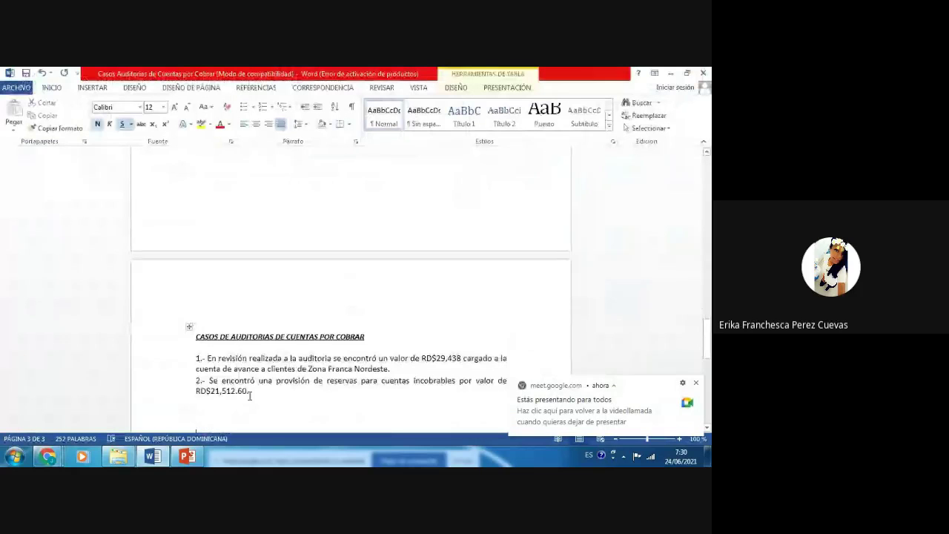
key("ctrl+End")
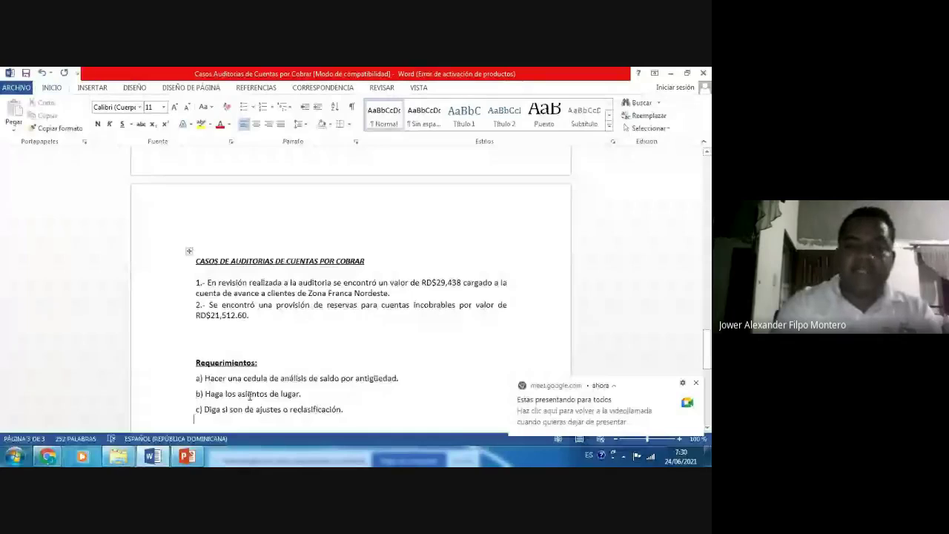
left_click(417, 376)
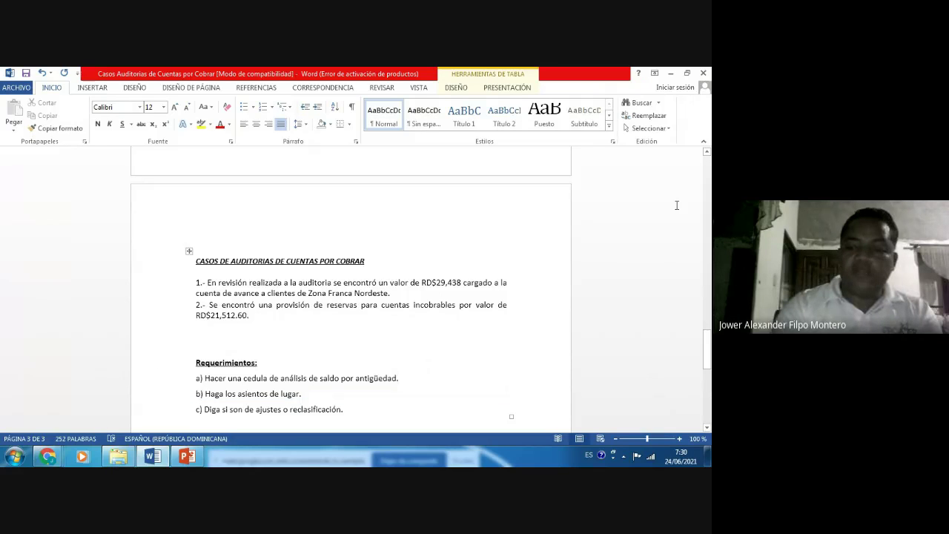
key("Up")
key("Up")
key("Up")
key("Up")
key("Up")
key("Up")
key("Up")
key("Up")
key("Up")
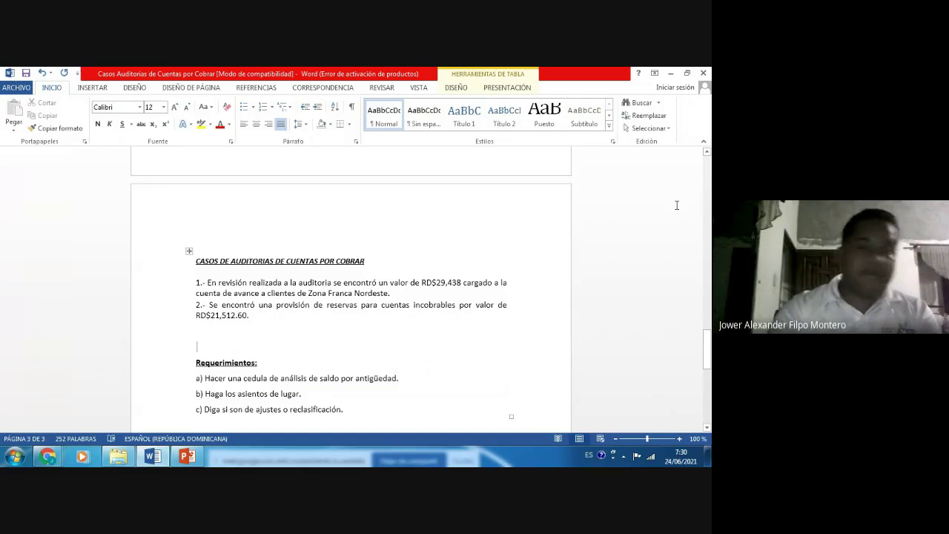
key("Up")
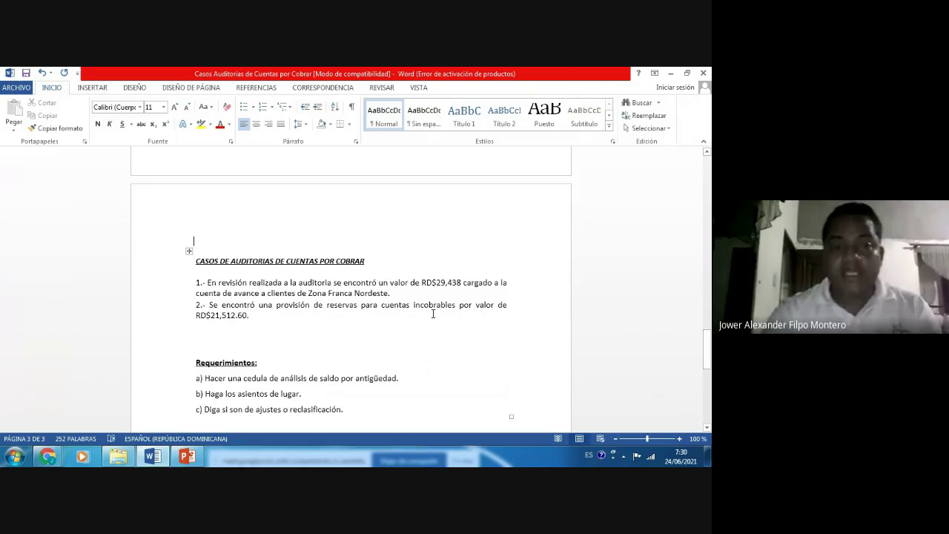
- Compare case 1 on Zona Franca Nordeste with that client's invoices in the page 2 table
scroll(433, 314, "up", 1)
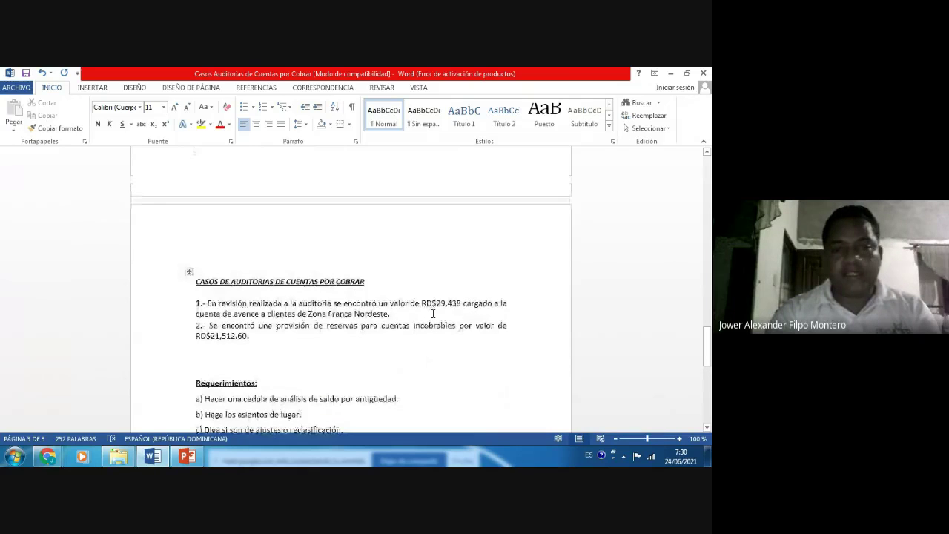
key("ctrl+z")
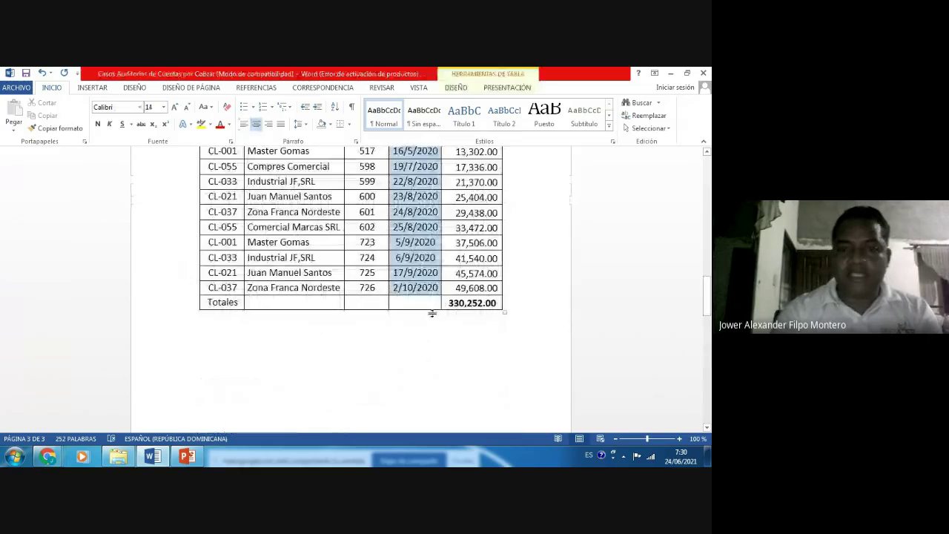
scroll(432, 313, "up", 3)
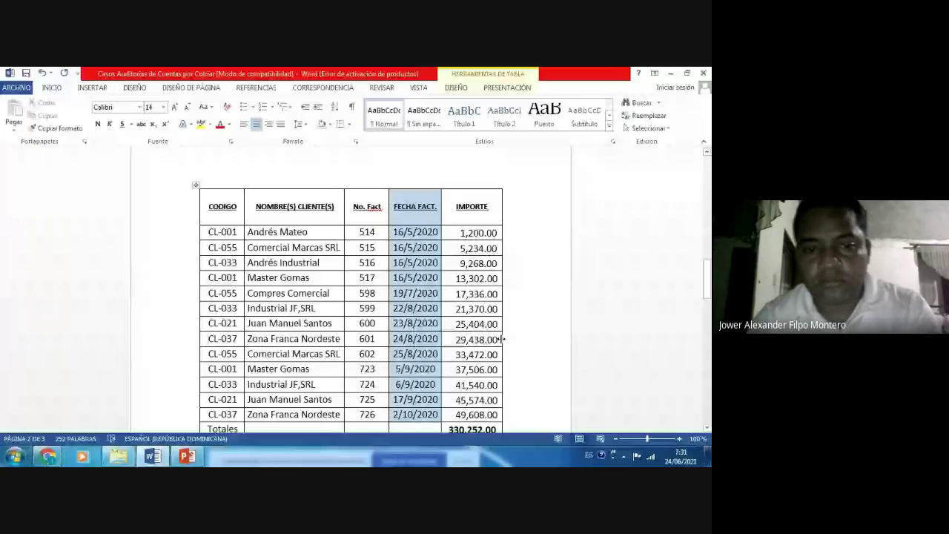
left_click(289, 413)
scroll(289, 413, "down", 5)
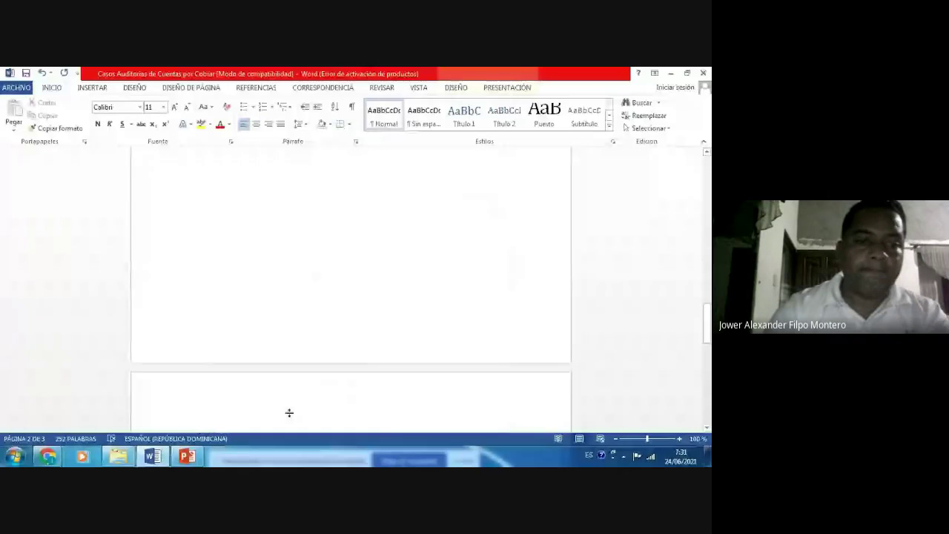
scroll(289, 414, "down", 1)
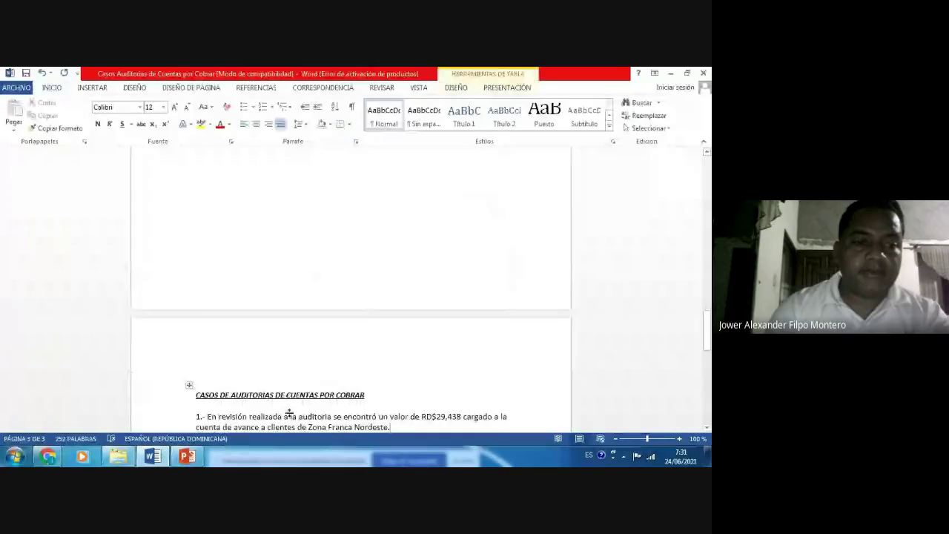
- Find Excel 2013 among the installed programs and start it
left_click(16, 457)
type("EXC")
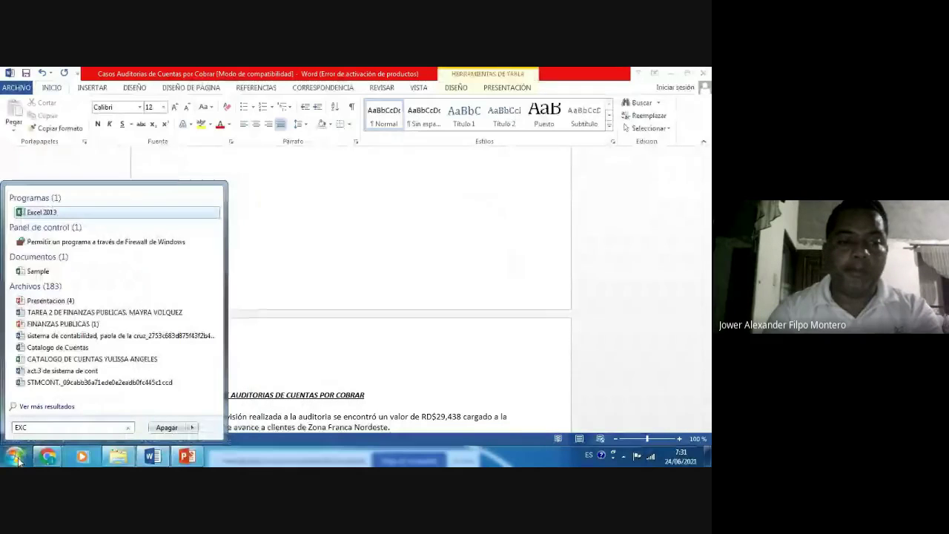
left_click(17, 459)
- Check the group chat Auditoría 1 jueves a la 5 in WhatsApp Web and return to Excel in a blank workbook
mouse_move(47, 459)
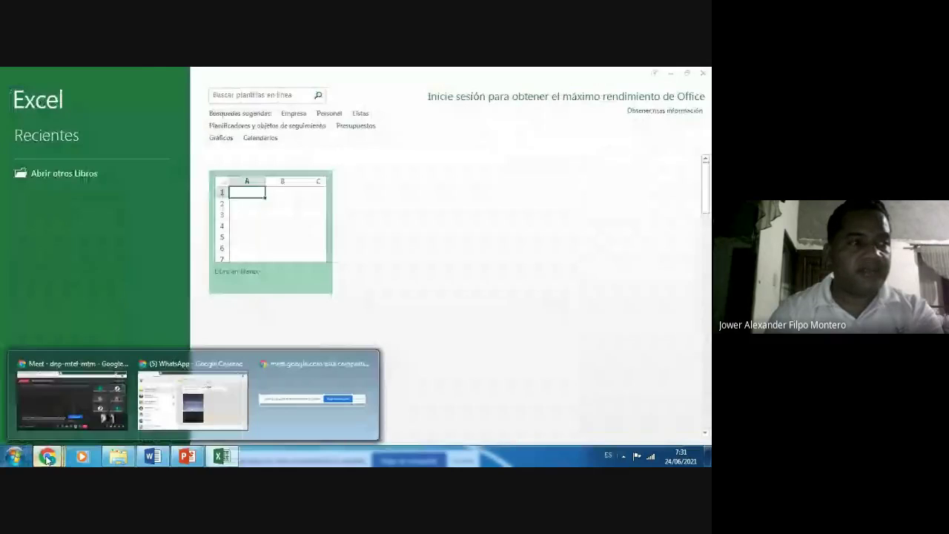
left_click(192, 401)
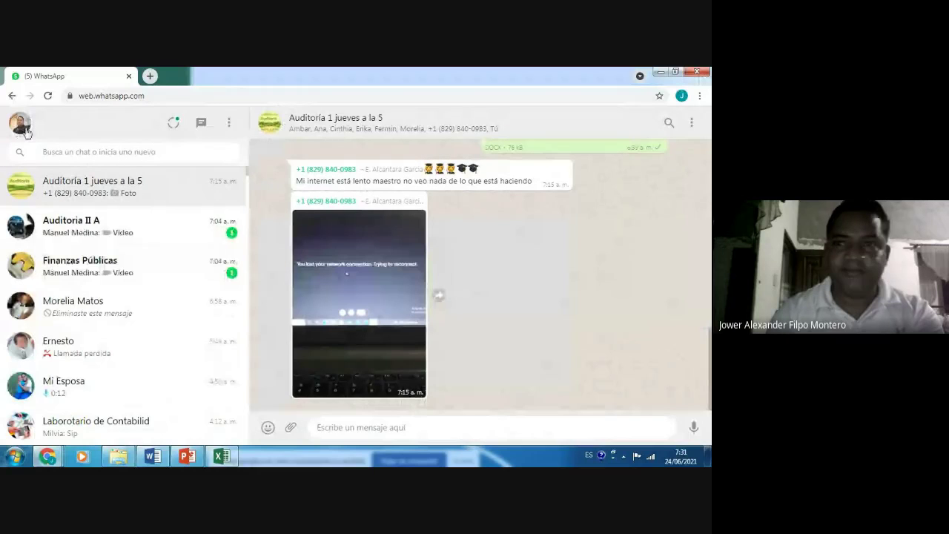
left_click(664, 74)
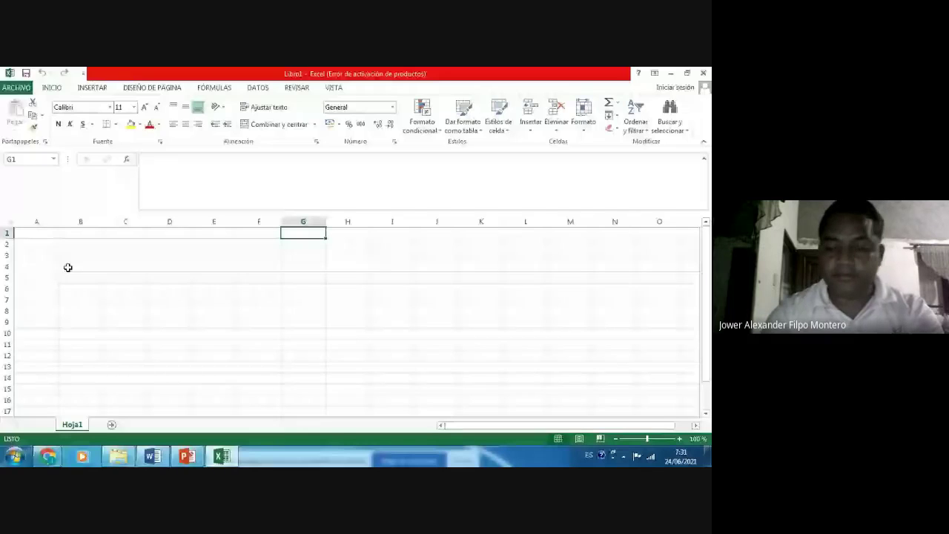
- Enter the column headings CUENTA and DESCRIPCION in cells A3 and B3 of the blank worksheet
left_click(67, 267)
key("Up")
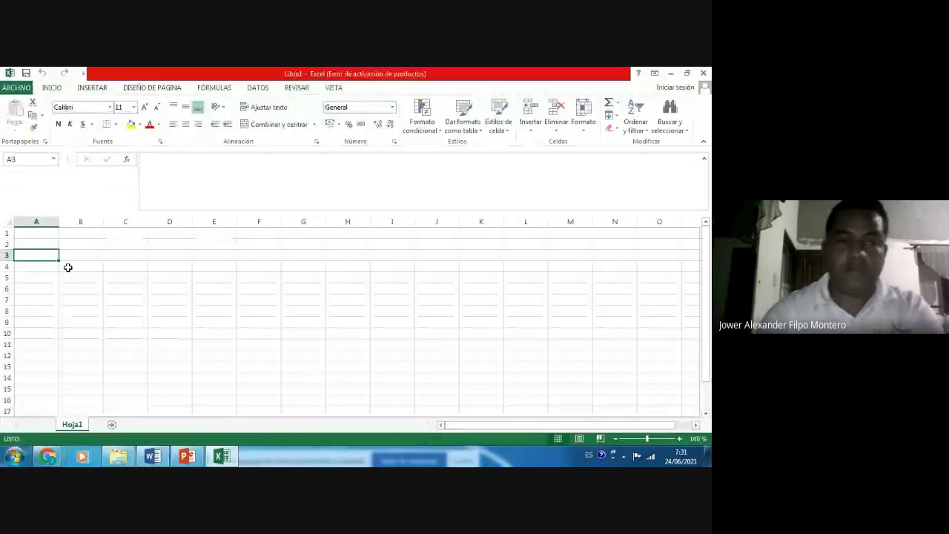
type("CUENTR")
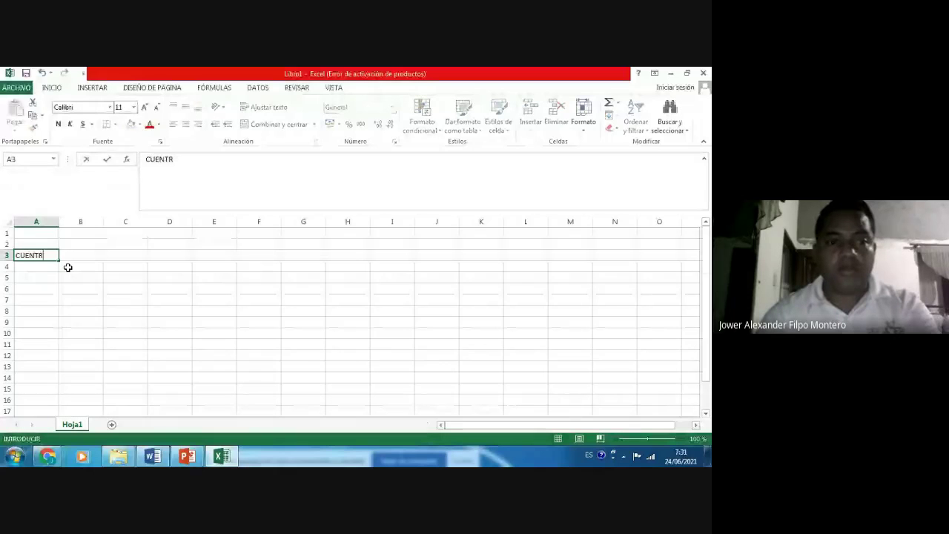
key("BackSpace")
type("A")
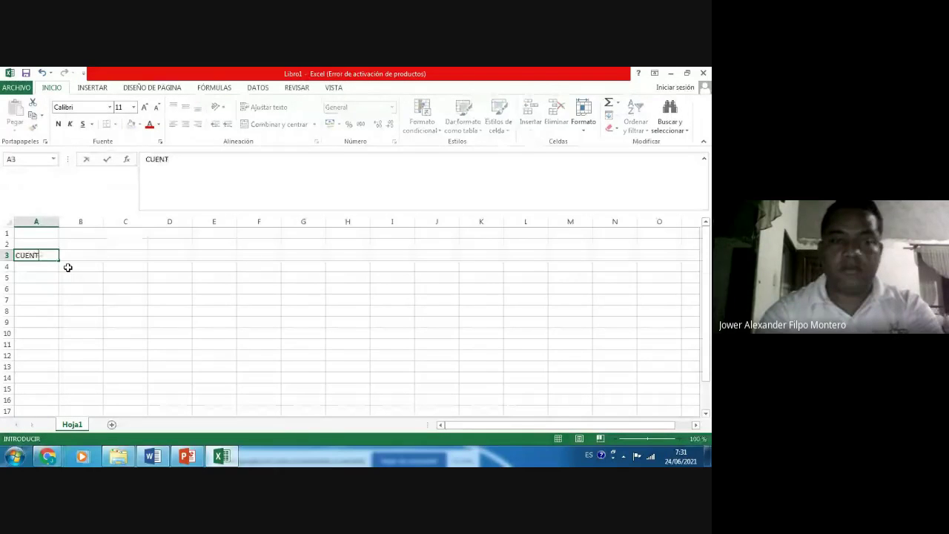
key("Tab")
type("DESCRIPCION")
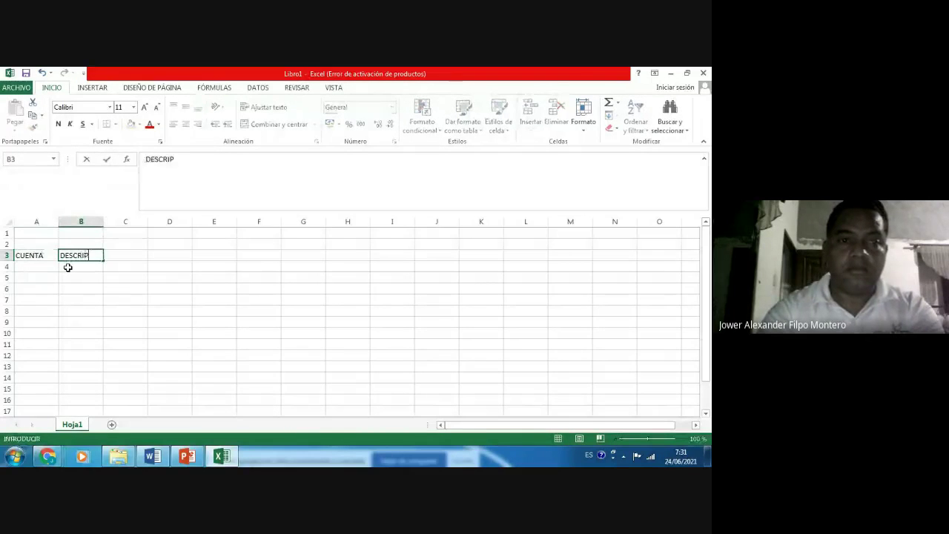
key("BackSpace")
key("BackSpace")
type("ON")
key("Tab")
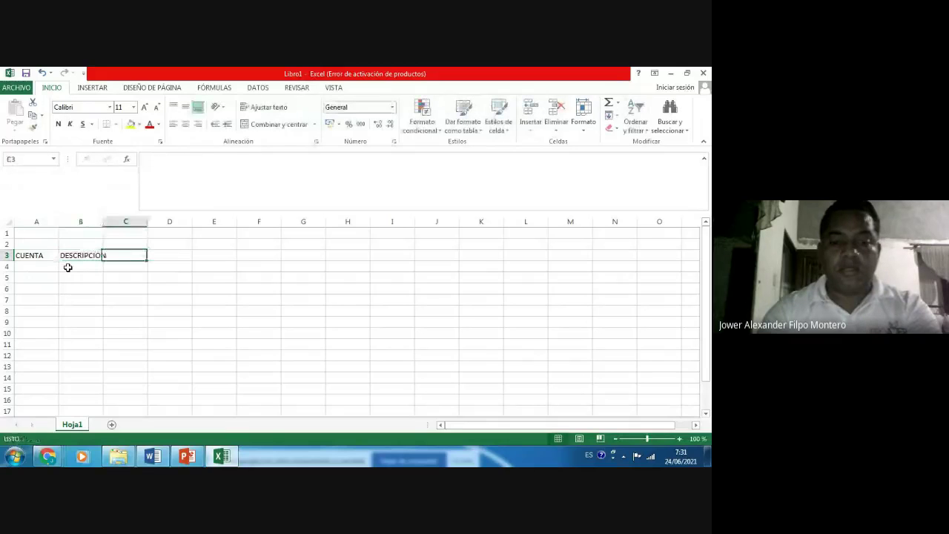
- Complete the heading row with AUXILIAR, DEBITO and CREDITO in cells C3 to E3
type("AUXILIAR")
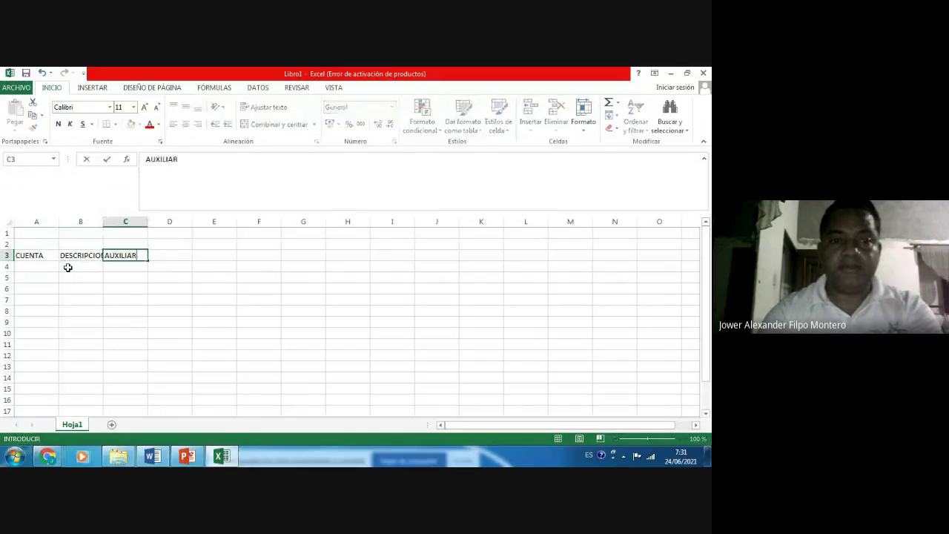
key("Tab")
type("DEBITO")
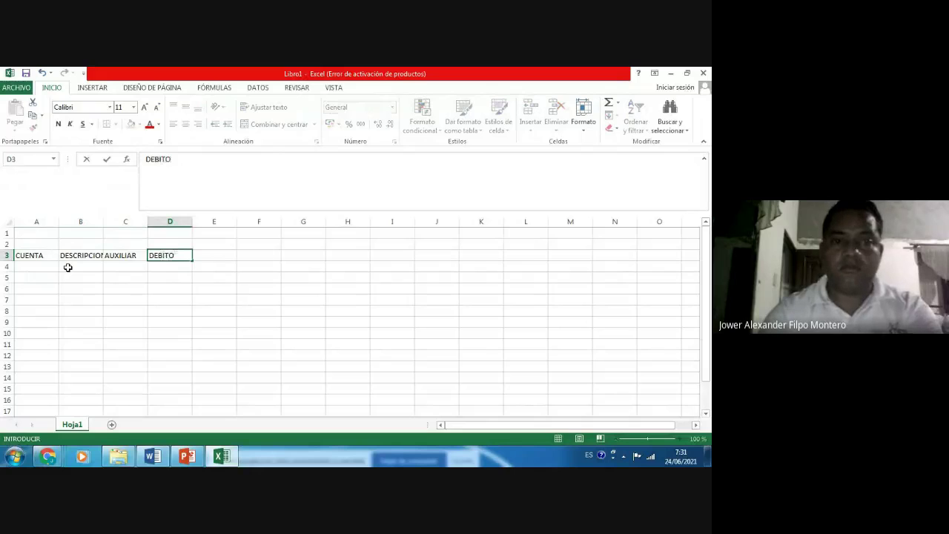
key("Tab")
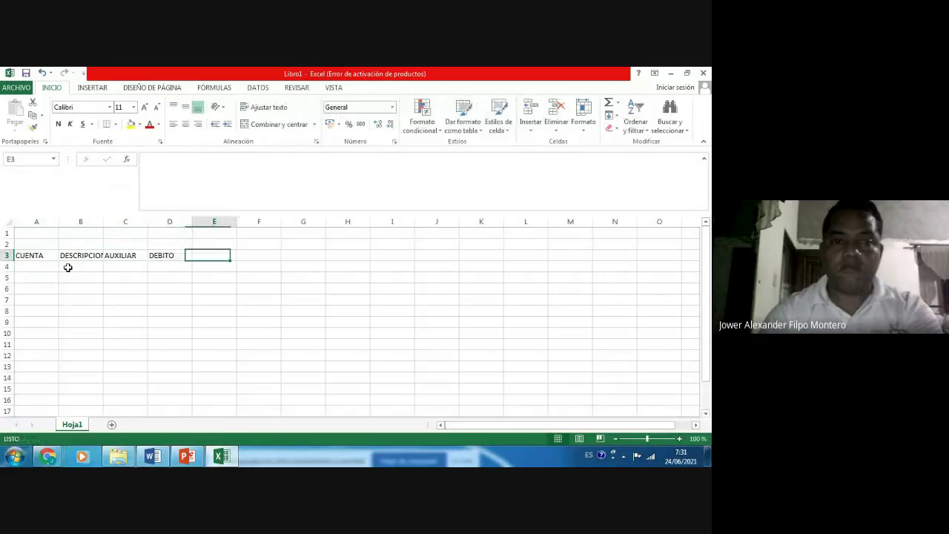
type("CREDITO")
key("Return")
- Fit the width of column B to its DESCRIPCION heading
key("Up")
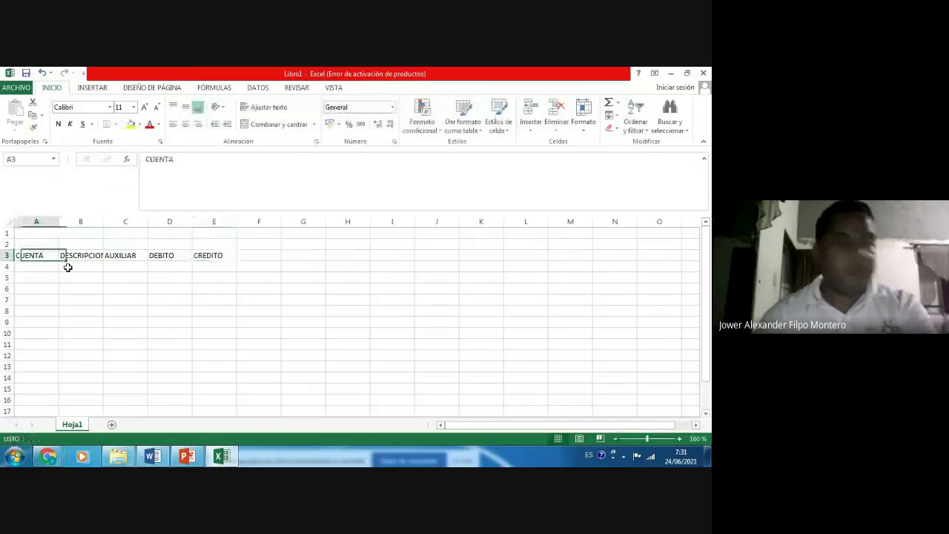
key("shift+Right")
key("shift+Right")
key("shift+Right")
key("shift+Right")
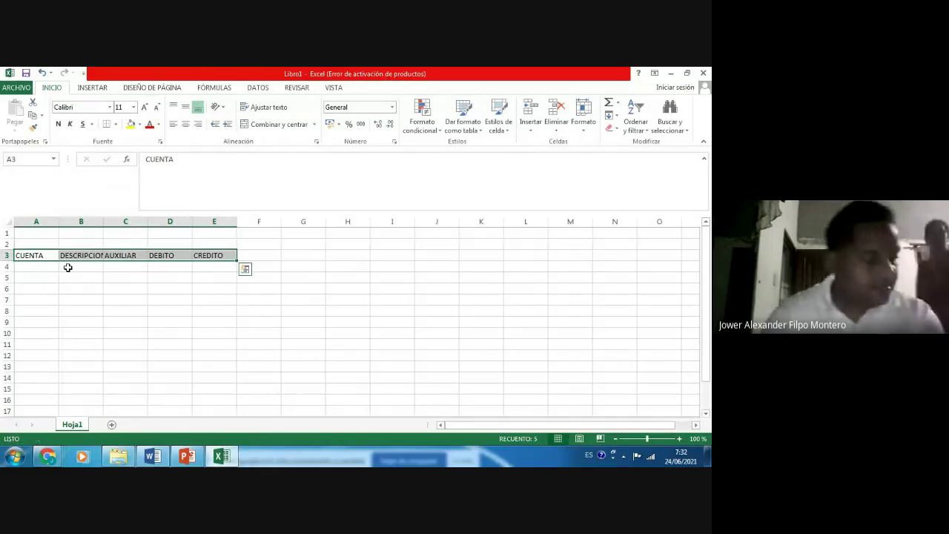
double_click(104, 221)
left_click(99, 221)
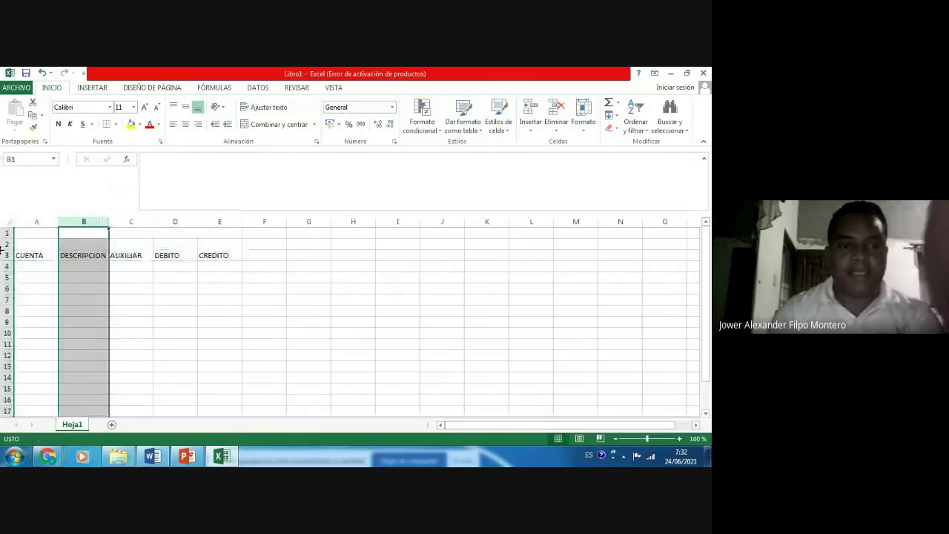
- Apply all borders to the heading cells A3:E3
left_click(24, 258)
key("shift+Right")
key("shift+Right")
key("shift+Right")
key("shift+Right")
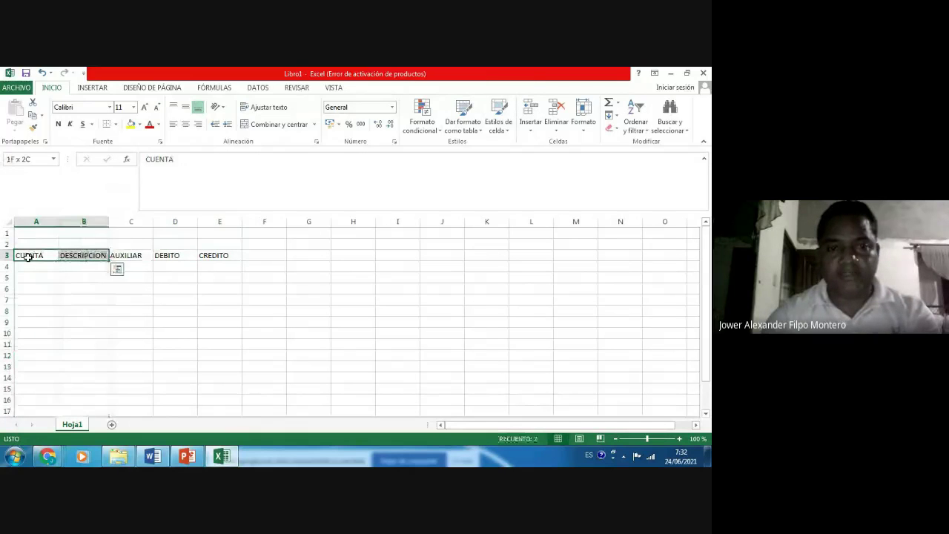
key("shift+Right")
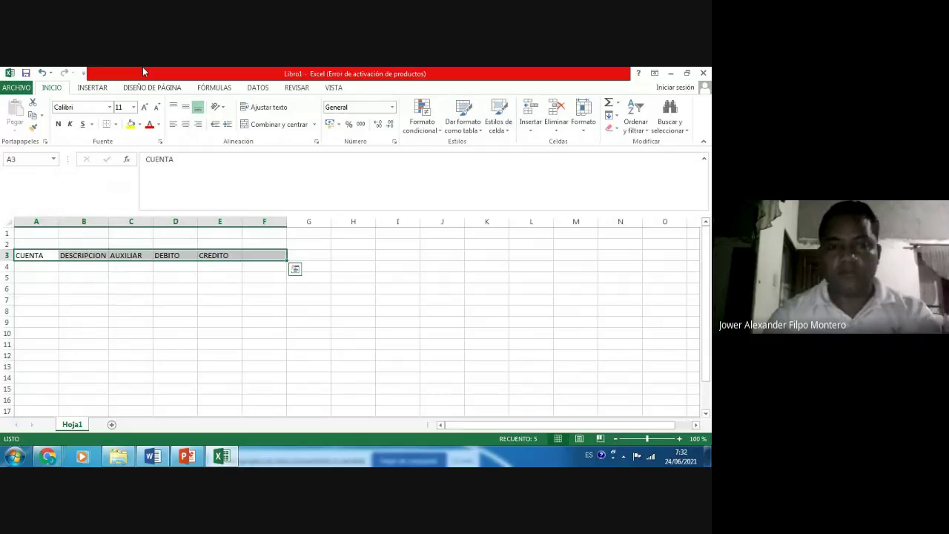
key("shift+Left")
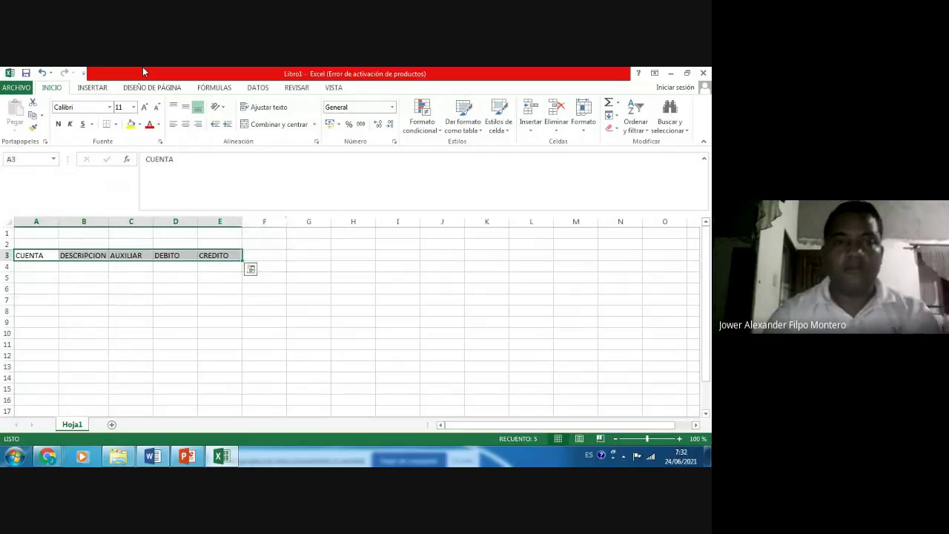
left_click(116, 124)
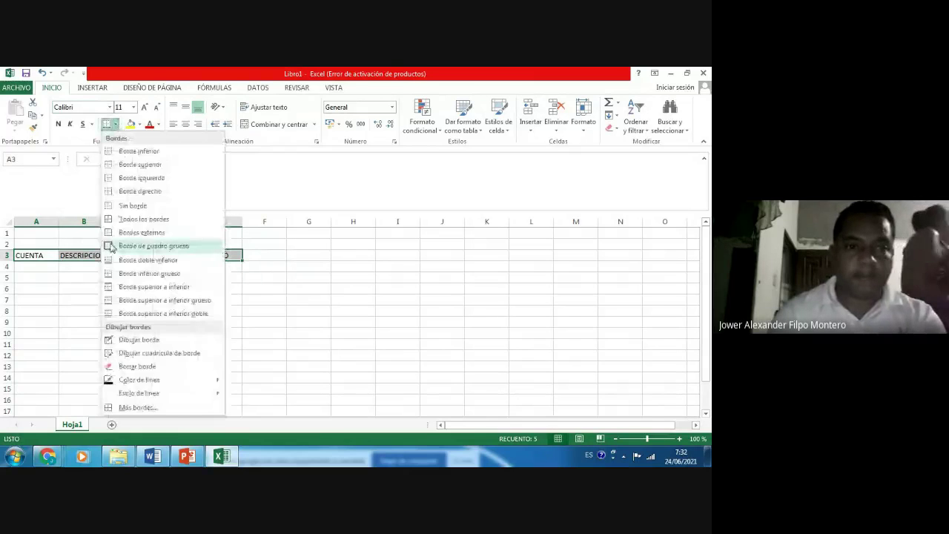
left_click(110, 219)
- Put a thick box border around A4:A20 under the CUENTA heading
key("Down")
key("shift+Down")
key("shift+Down")
key("shift+Down")
key("shift+Down")
key("shift+Down")
key("shift+Down")
key("shift+Down")
key("shift+Down")
key("shift+Down")
key("shift+Down")
key("shift+Down")
key("shift+Down")
key("shift+Down")
key("shift+Down")
key("shift+Down")
key("shift+Down")
key("shift+Down")
key("shift+Down")
key("shift+Down")
key("shift+Down")
key("shift+Down")
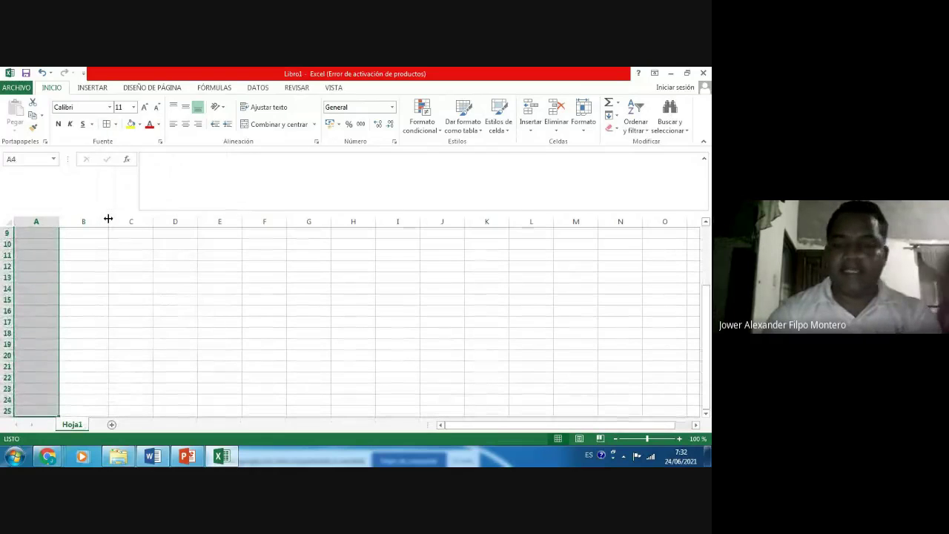
key("shift+Up")
key("shift+Up")
key("shift+Up")
key("shift+Up")
key("shift+Up")
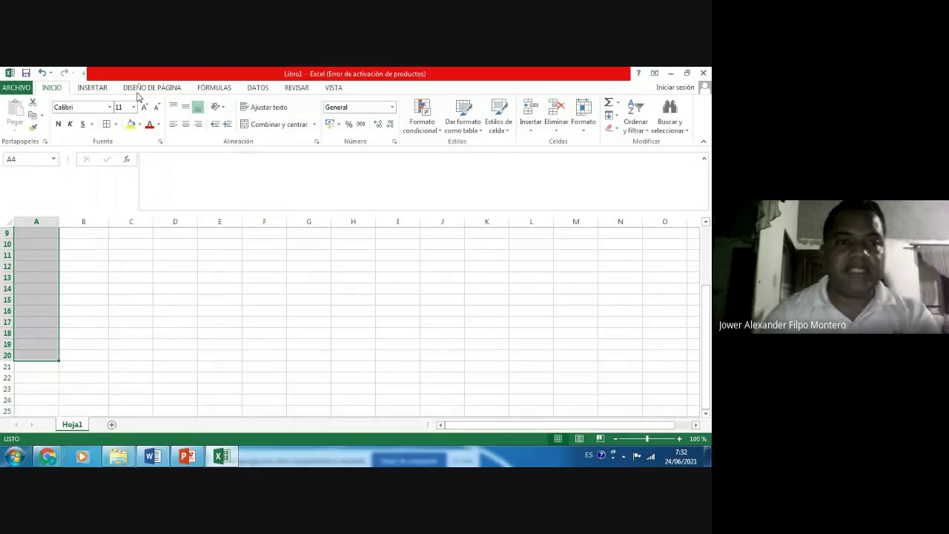
left_click(115, 130)
left_click(109, 244)
key("Right")
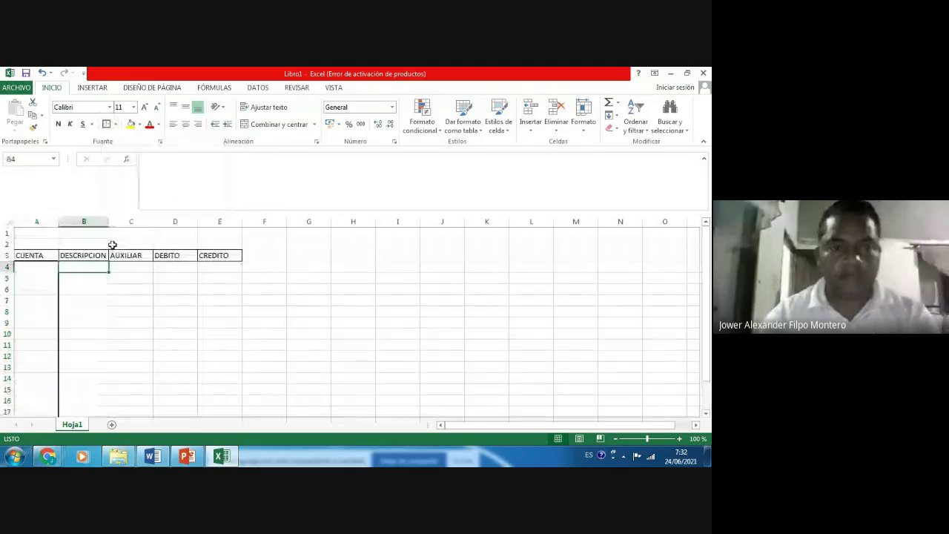
- Put thick box borders around the block B4:E20 and around the AUXILIAR column's cells C4:C20
mouse_move(83, 266)
left_mouse_down()
mouse_move(131, 278)
mouse_move(219, 322)
mouse_move(230, 414)
mouse_move(230, 380)
left_mouse_up()
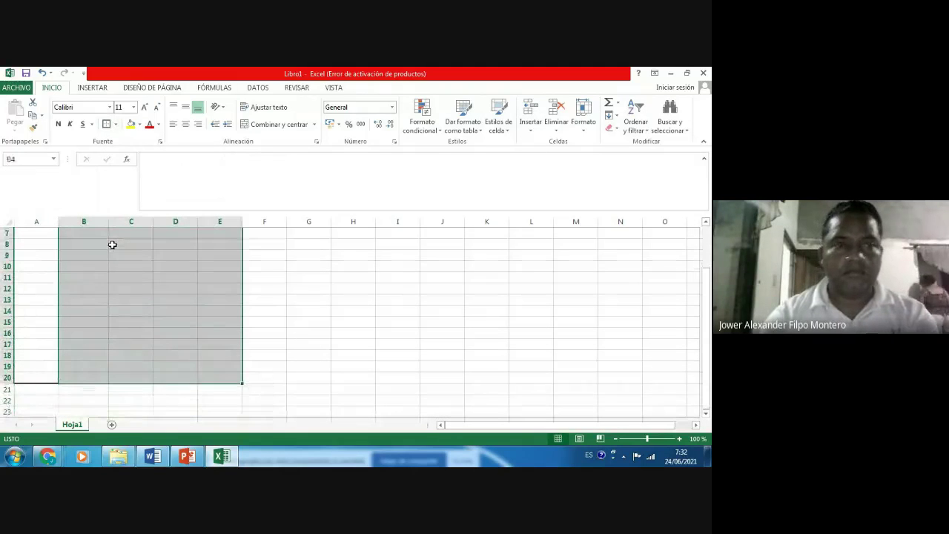
left_click(106, 123)
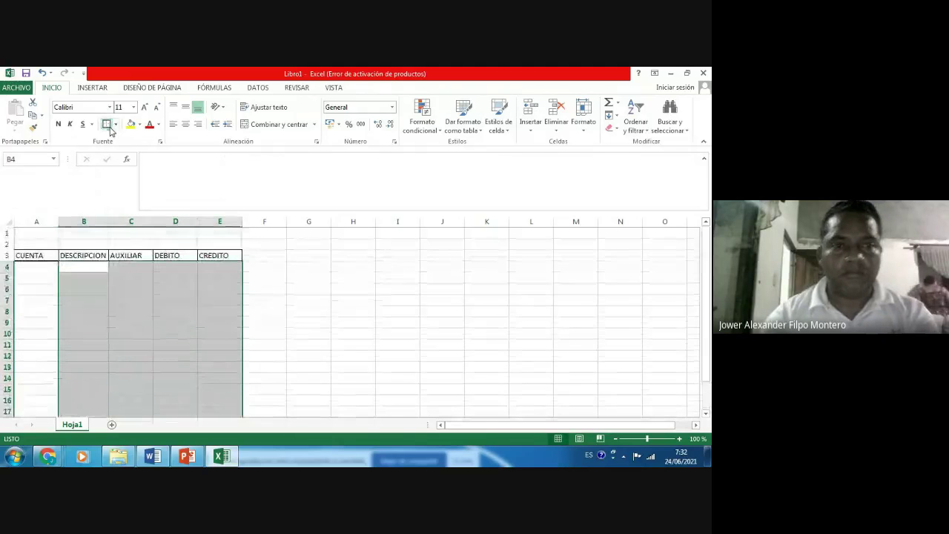
key("Right")
left_click_drag(130, 267, 130, 391)
left_click(110, 128)
- Put a thick box border around E4:E20 under the CREDITO heading
key("Right")
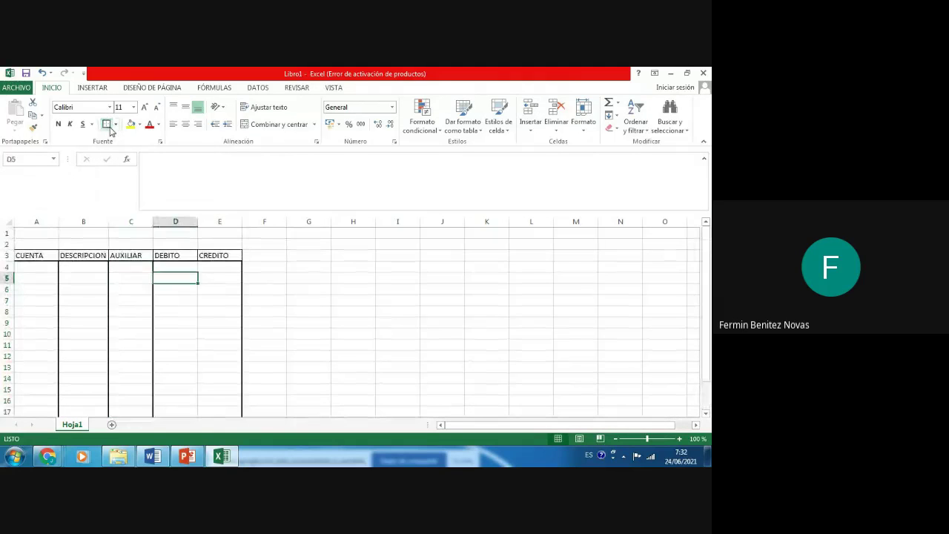
key("Right")
key("shift+Down")
key("shift+Down")
key("shift+Down")
key("shift+Down")
key("shift+Down")
key("shift+Down")
key("shift+Down")
key("shift+Down")
key("shift+Down")
key("shift+Down")
key("shift+Down")
key("shift+Down")
key("shift+Down")
key("shift+Down")
key("shift+Down")
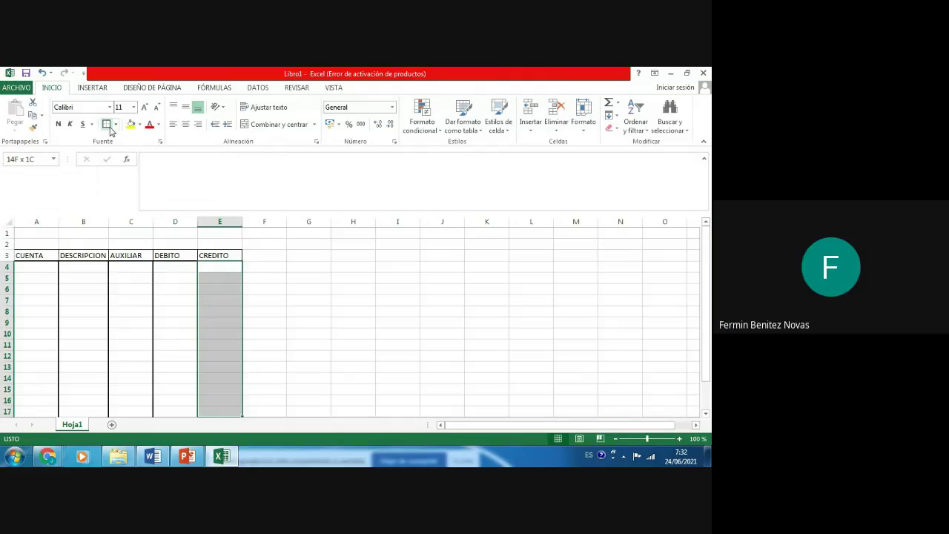
key("shift+Down")
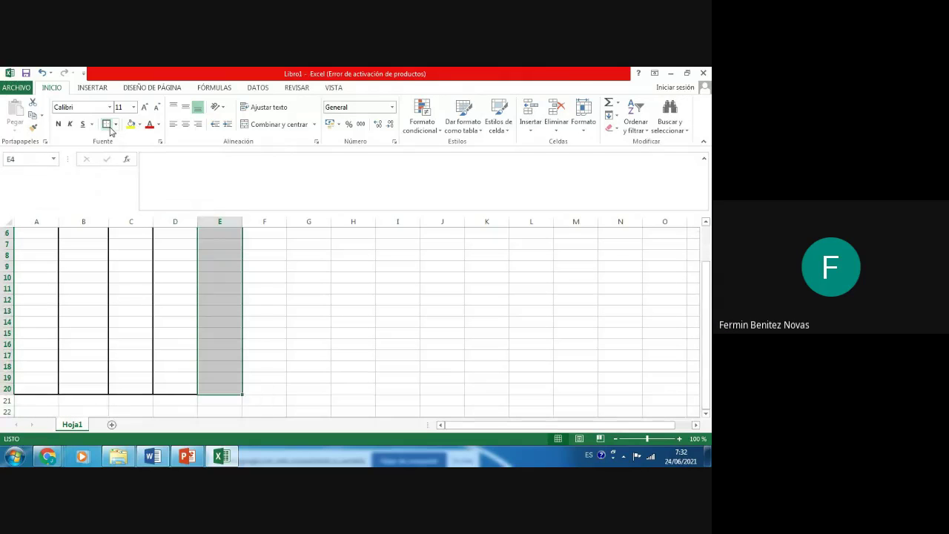
left_click(109, 128)
- Make the headings in A3:E3 bold and center them
key("ctrl+Home")
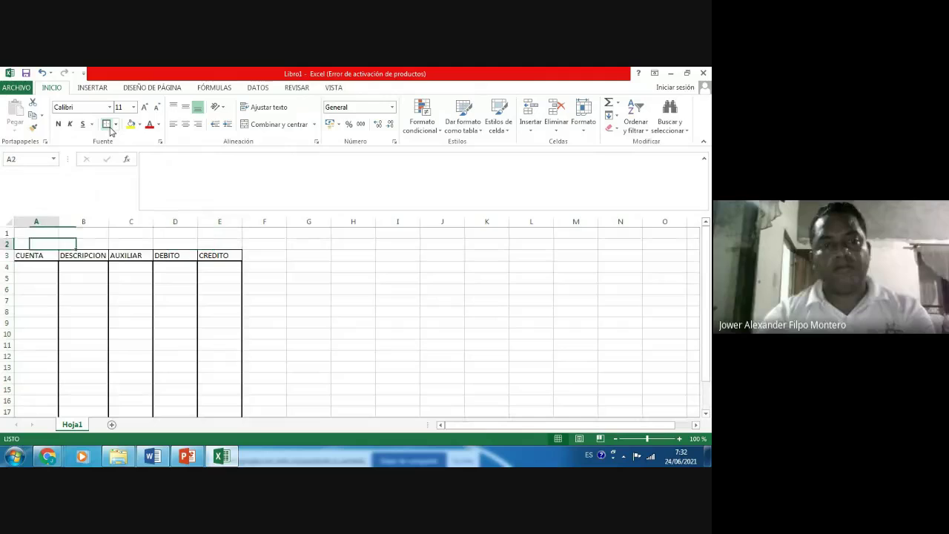
key("Down")
key("Down")
key("shift+Right")
key("shift+Right")
key("shift+Right")
key("shift+Right")
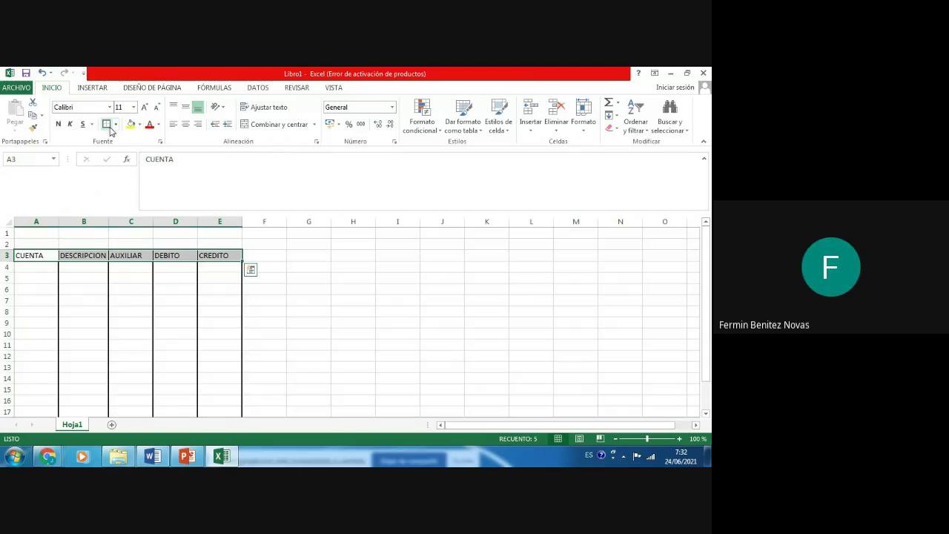
key("ctrl+n")
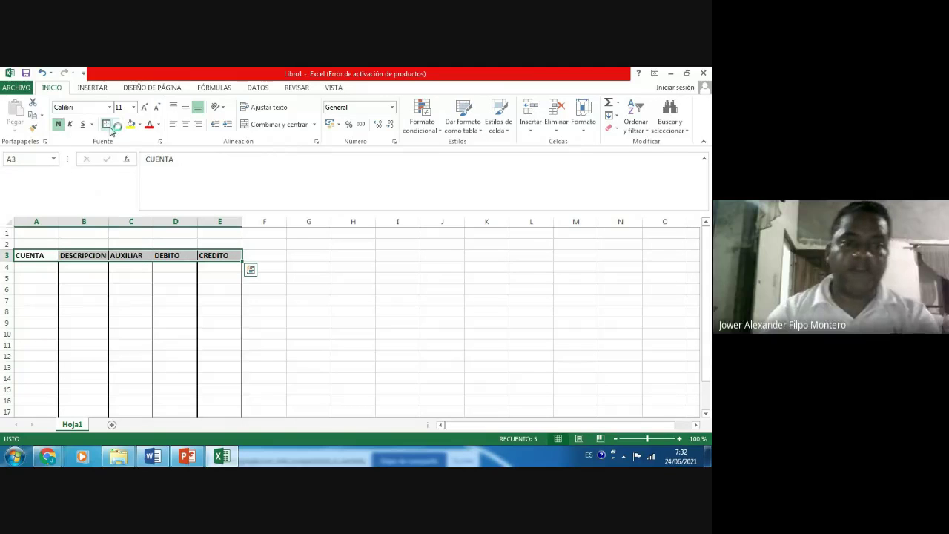
left_click(186, 126)
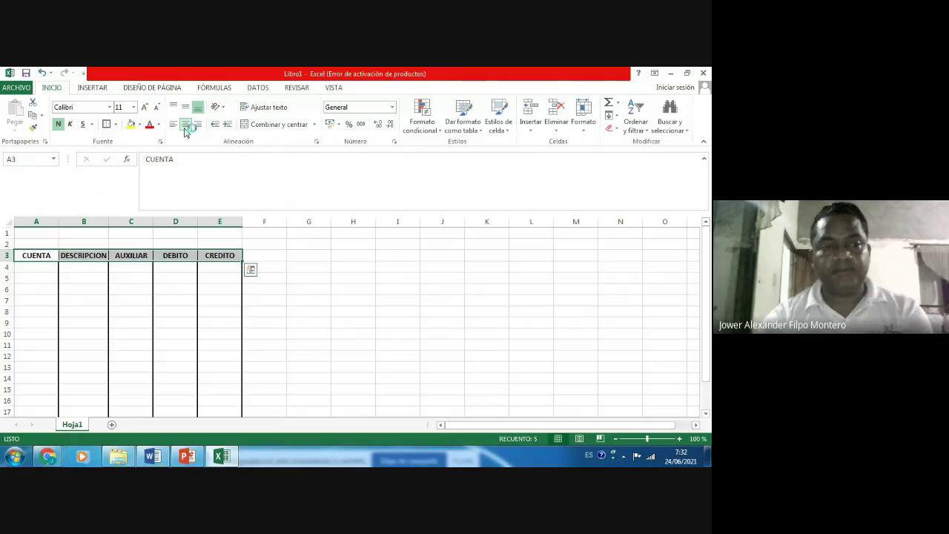
key("Down")
key("Right")
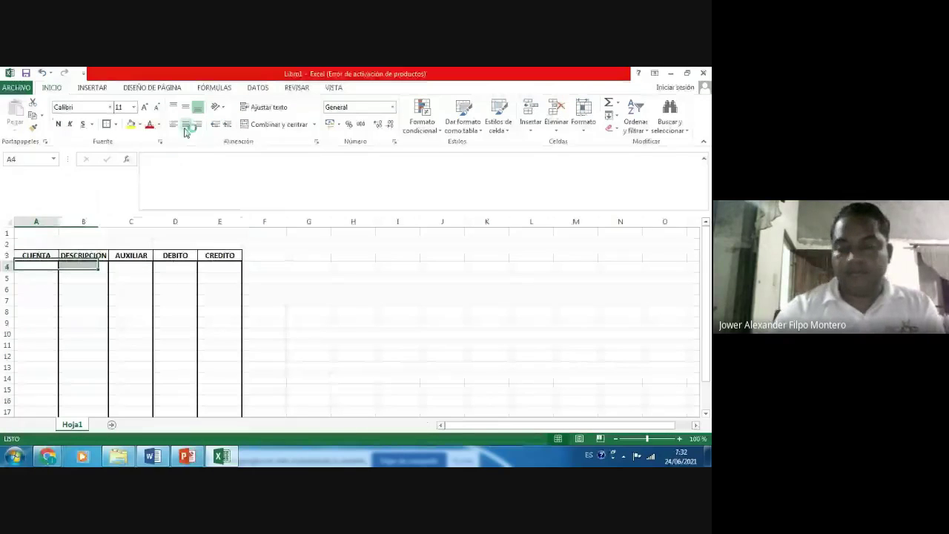
key("Left")
key("Right")
key("Left")
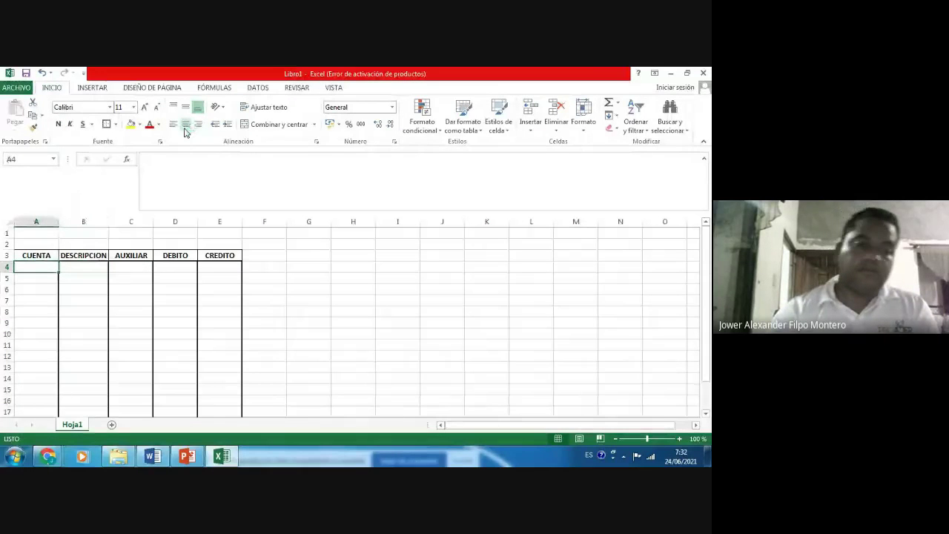
- Check the Google Meet call in Chrome, dismiss its mirror-effect warning, and return to the Excel worksheet
left_click(48, 456)
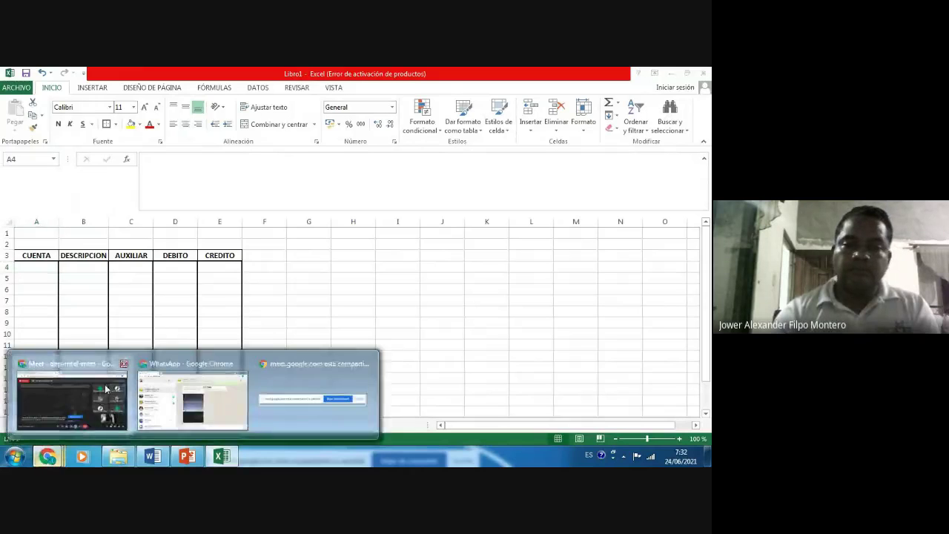
left_click(105, 388)
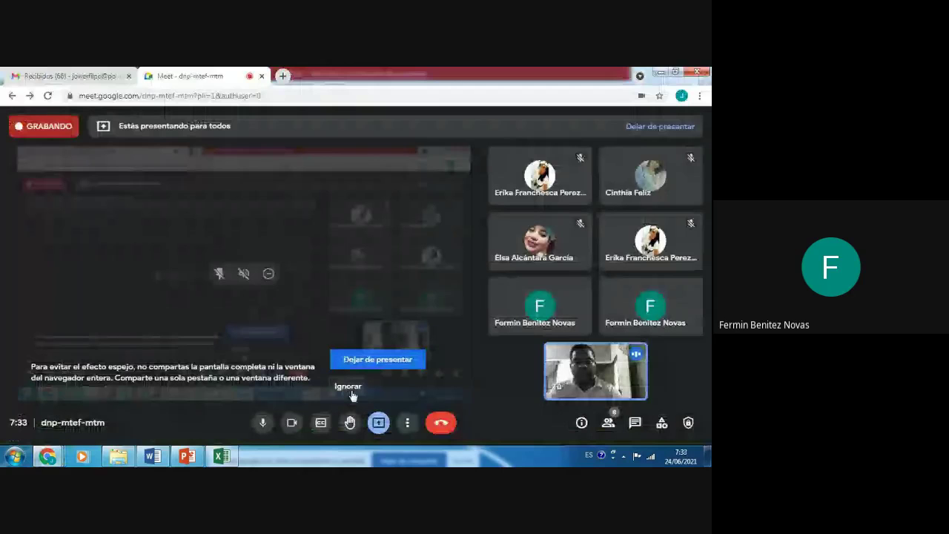
left_click(351, 394)
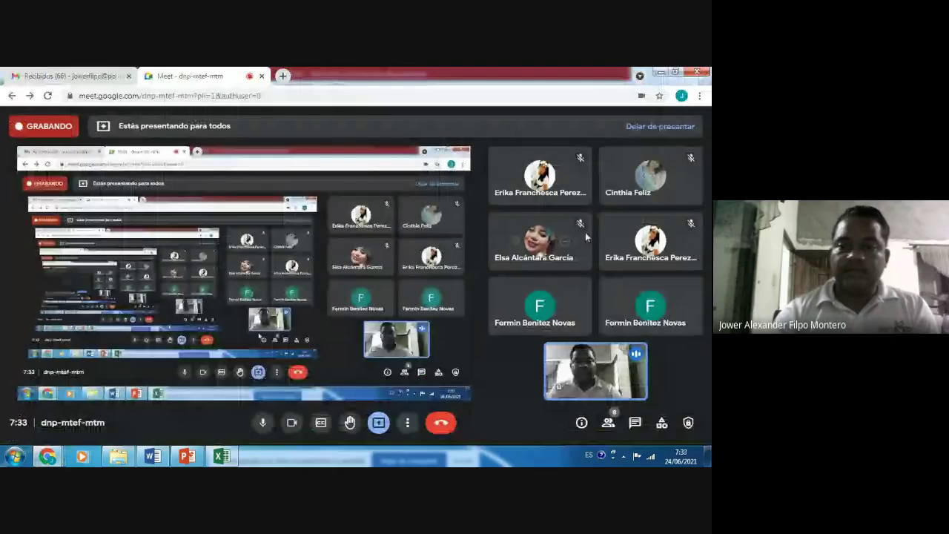
left_click(665, 75)
- Start saving the workbook as an Excel file under the name Diario General
key("Up")
key("Up")
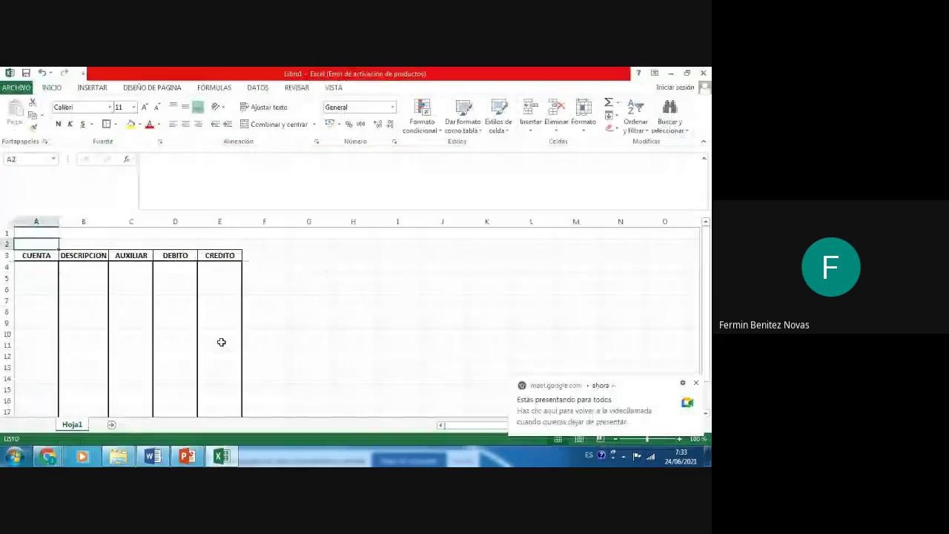
key("Down")
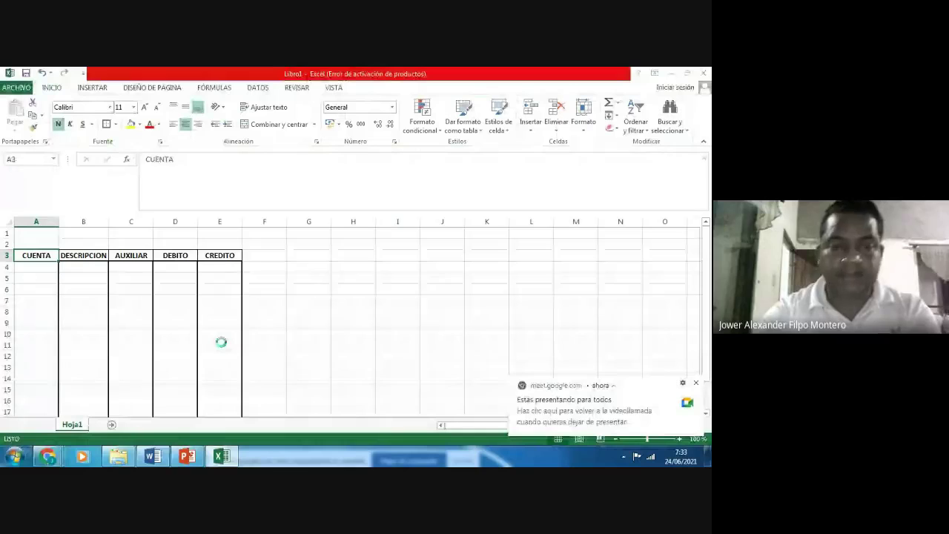
type("D")
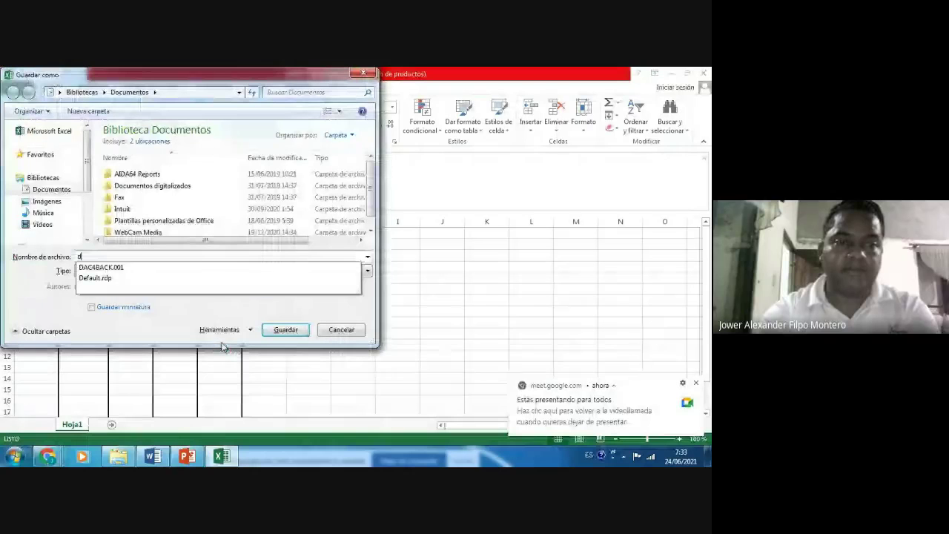
type("iario")
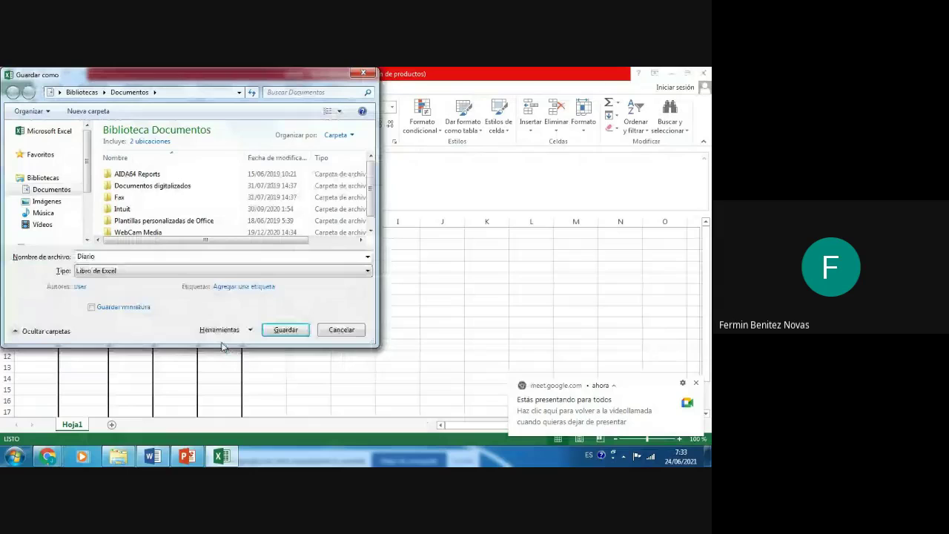
type(" Gen")
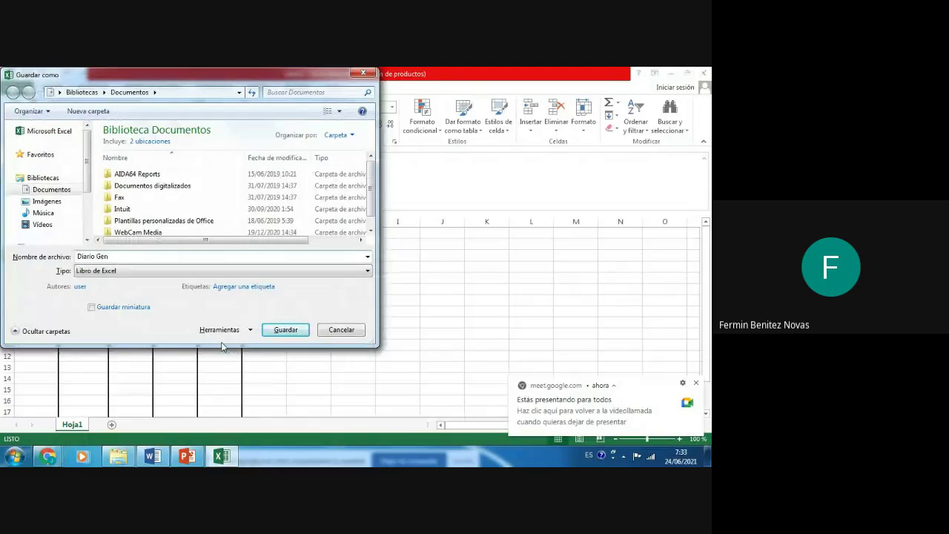
type("eral")
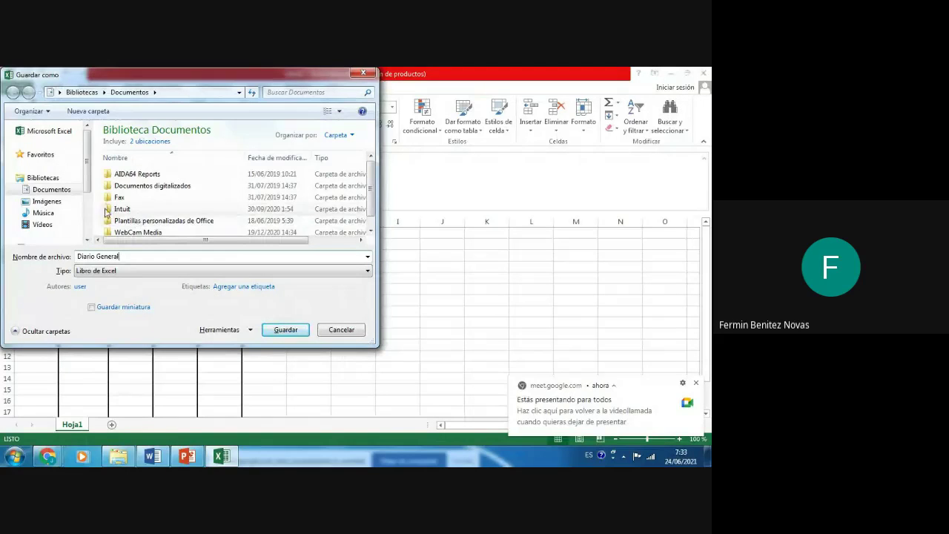
- Save the workbook on drive E: in UCATEBA > 2021 Convencional > Contabilidad II Mayo Agosto 2021 > Auditoria I 401 > Semana 7
scroll(86, 168, "down", 1)
scroll(86, 168, "down", 2)
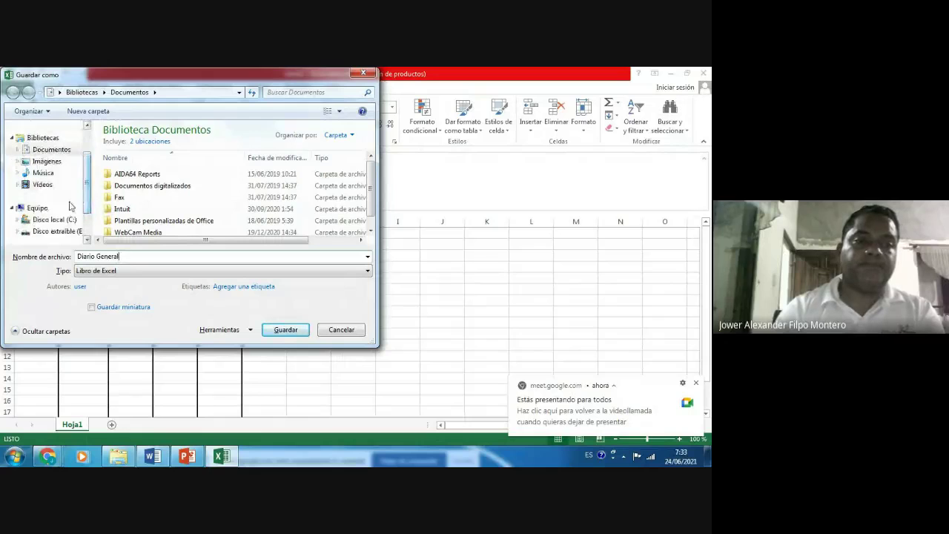
left_click(49, 231)
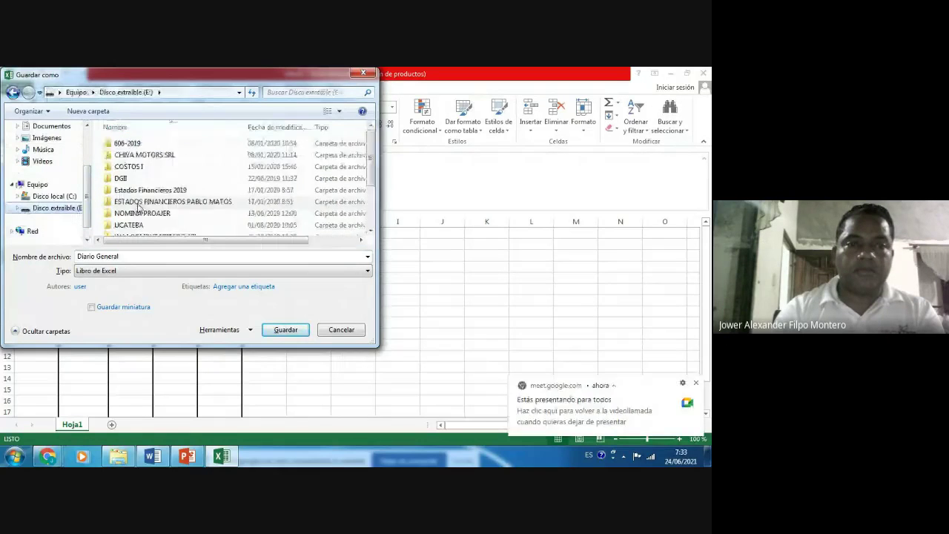
double_click(129, 225)
double_click(144, 166)
left_click(156, 155)
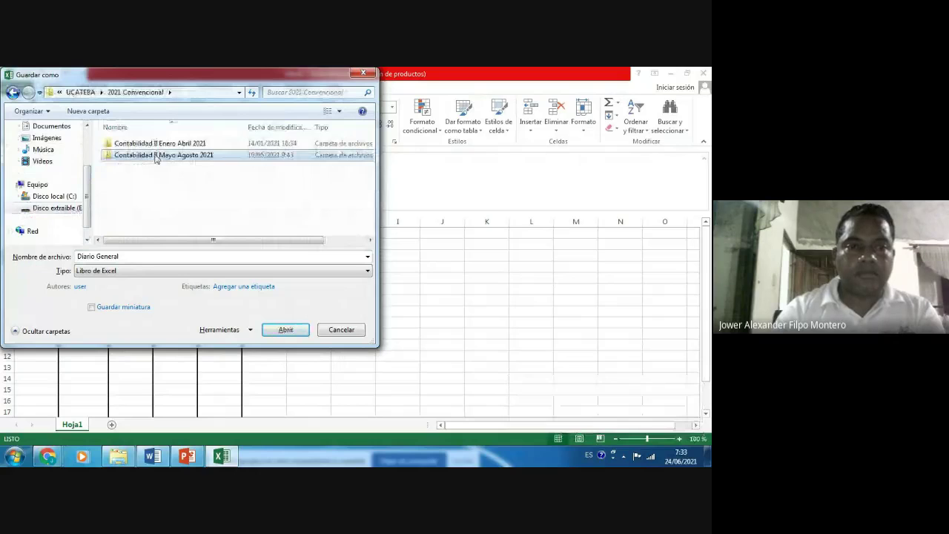
double_click(155, 155)
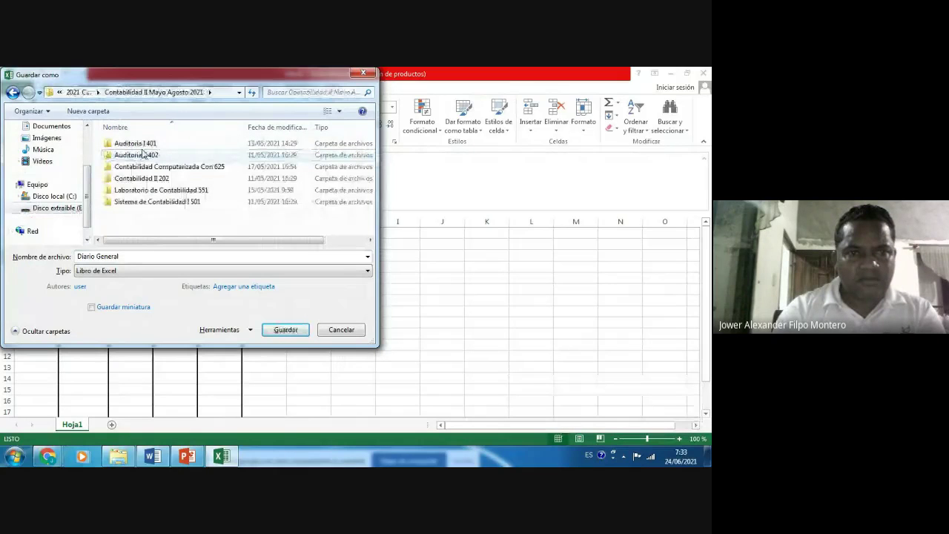
double_click(137, 143)
double_click(133, 214)
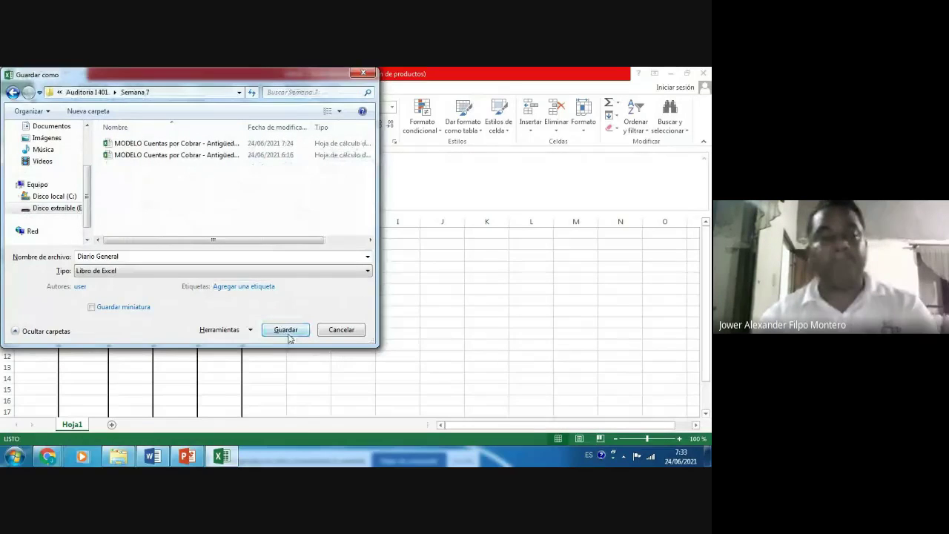
left_click(287, 336)
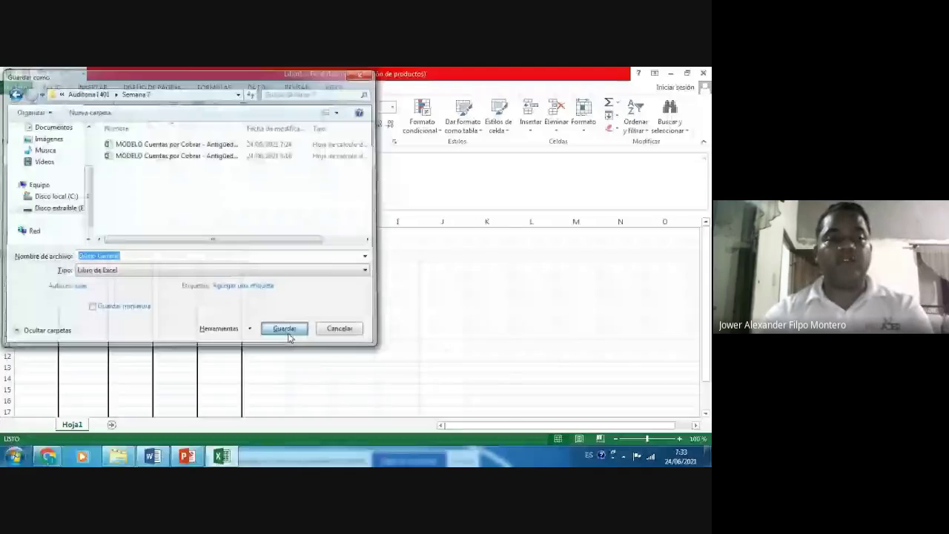
- Widen the DESCRIPCION column B to a little over twice its width so it can hold account descriptions
key("Right")
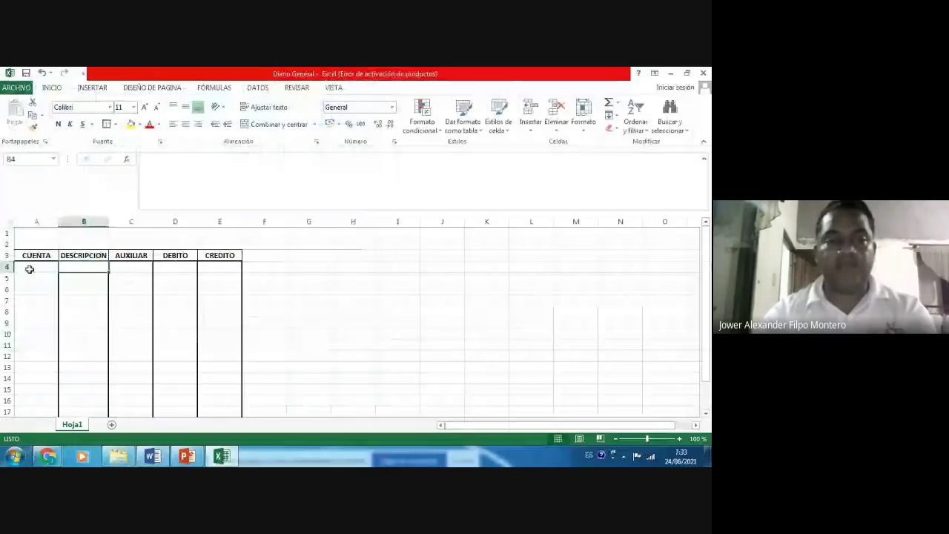
left_click(30, 269)
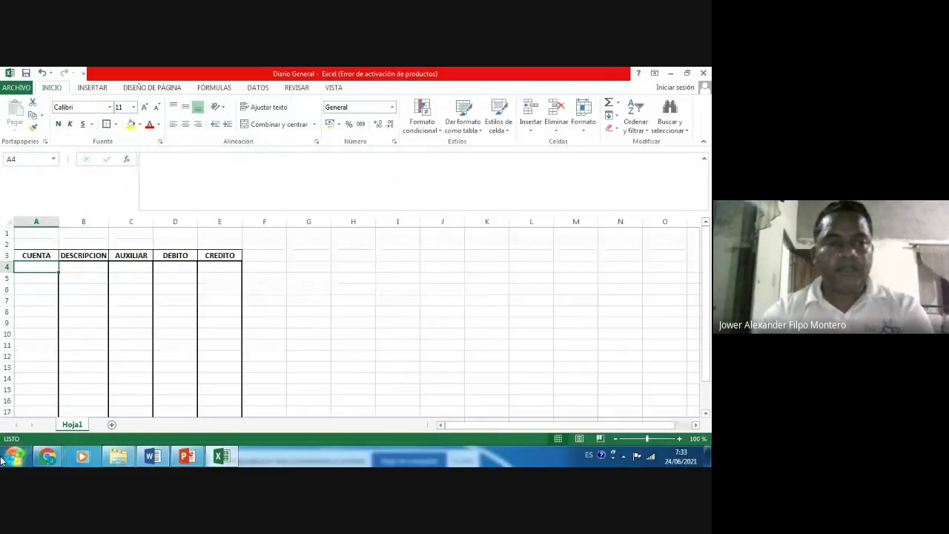
left_click_drag(35, 255, 264, 255)
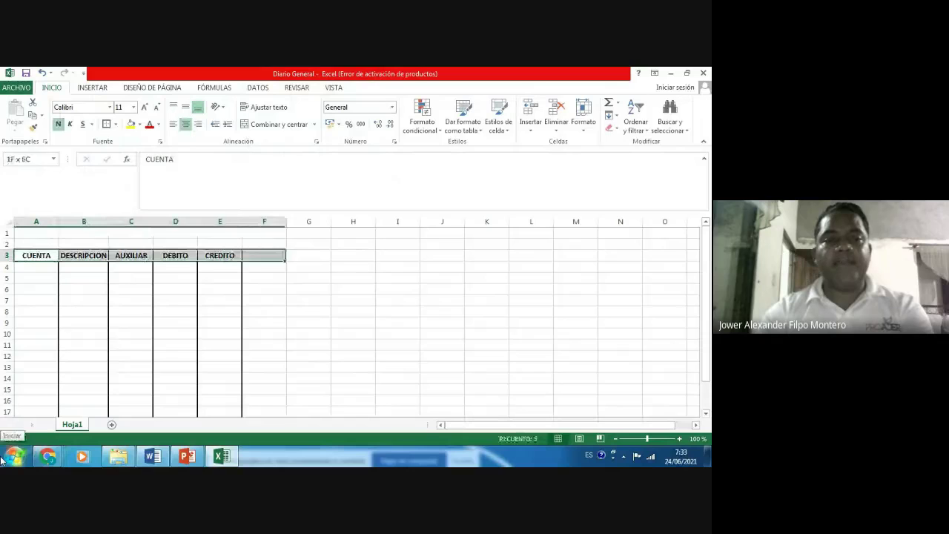
left_click(36, 255)
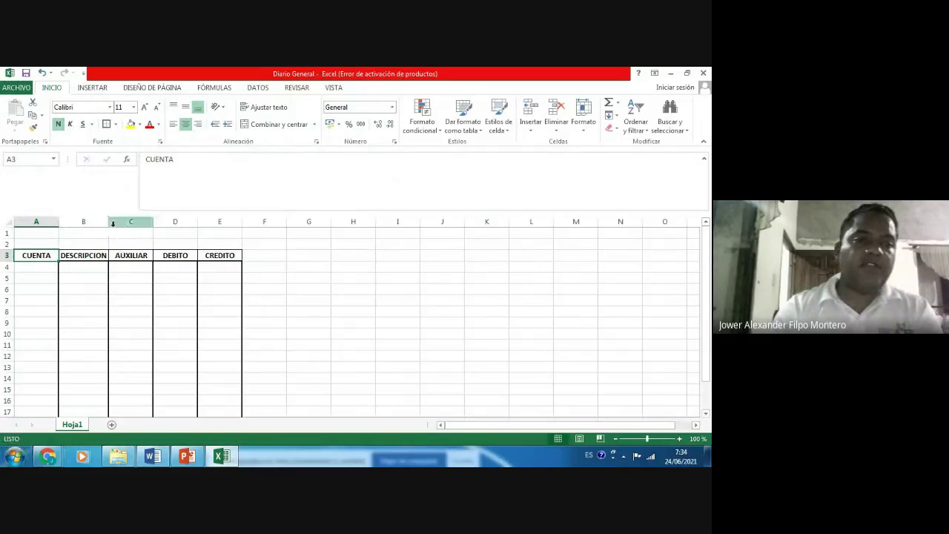
left_click_drag(109, 225, 176, 222)
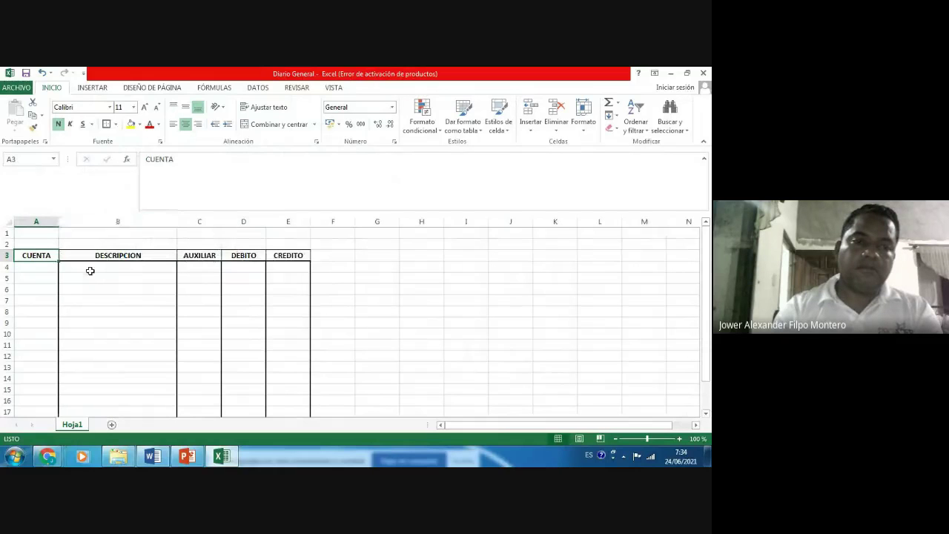
- Check the Google Meet call in Chrome and return to the Excel worksheet
left_click(87, 270)
left_click(86, 276)
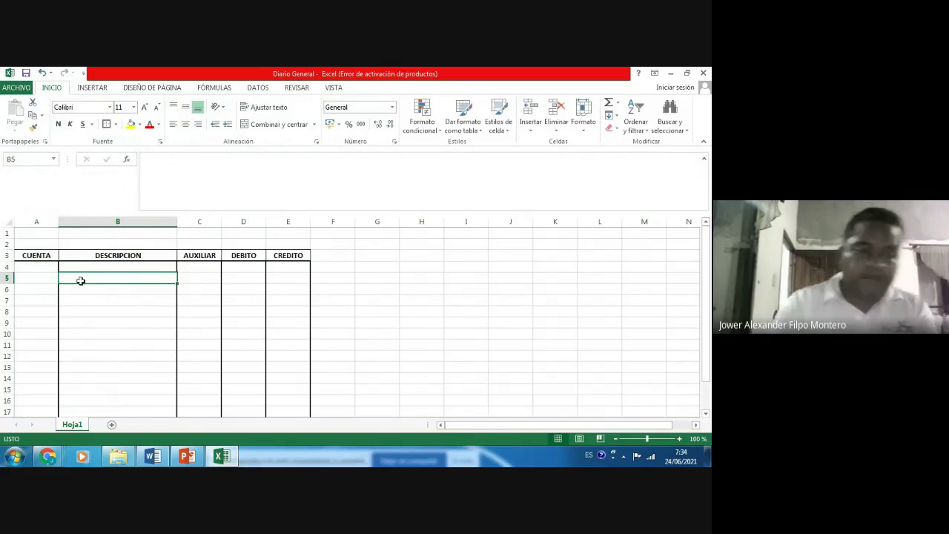
left_click(49, 457)
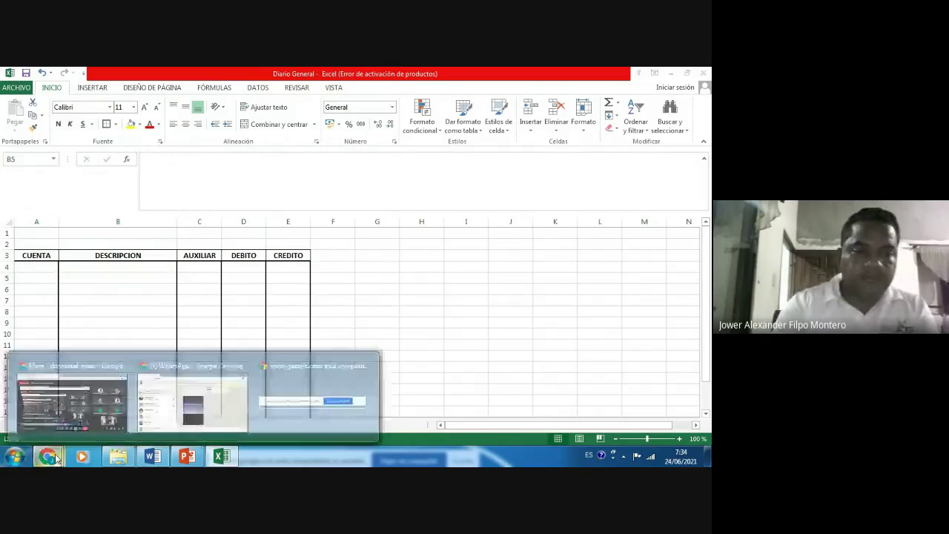
left_click(83, 410)
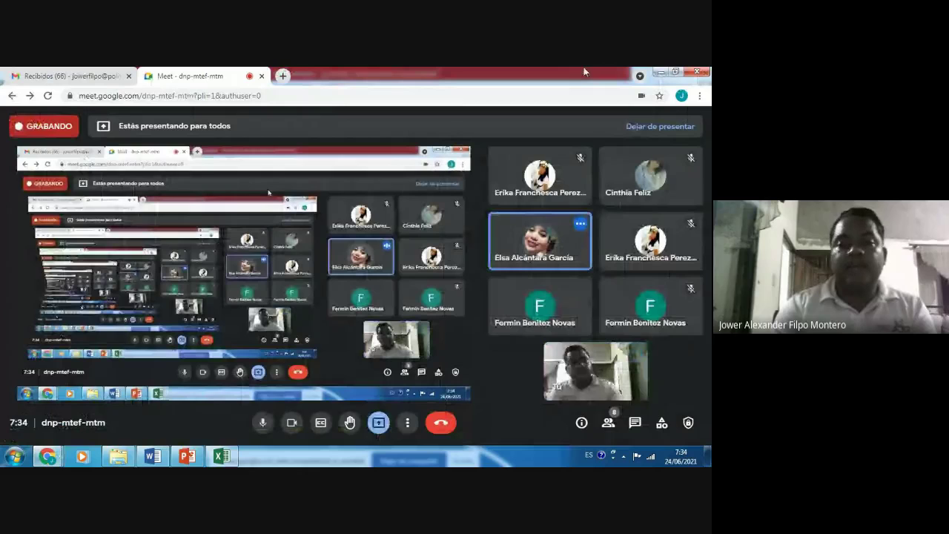
left_click(661, 74)
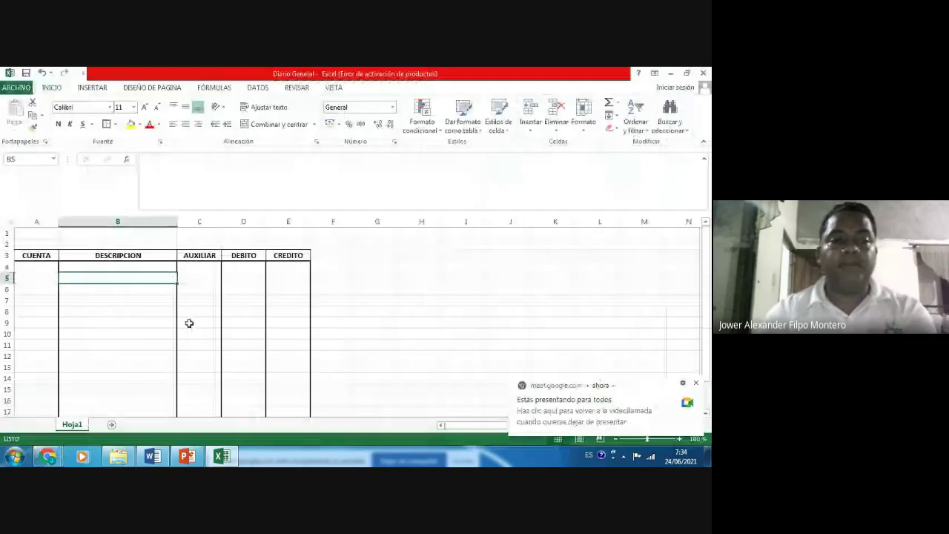
- Enter the entry title ASIENTO ORIGINAL in cell B5 under the DESCRIPCION heading
key("Left")
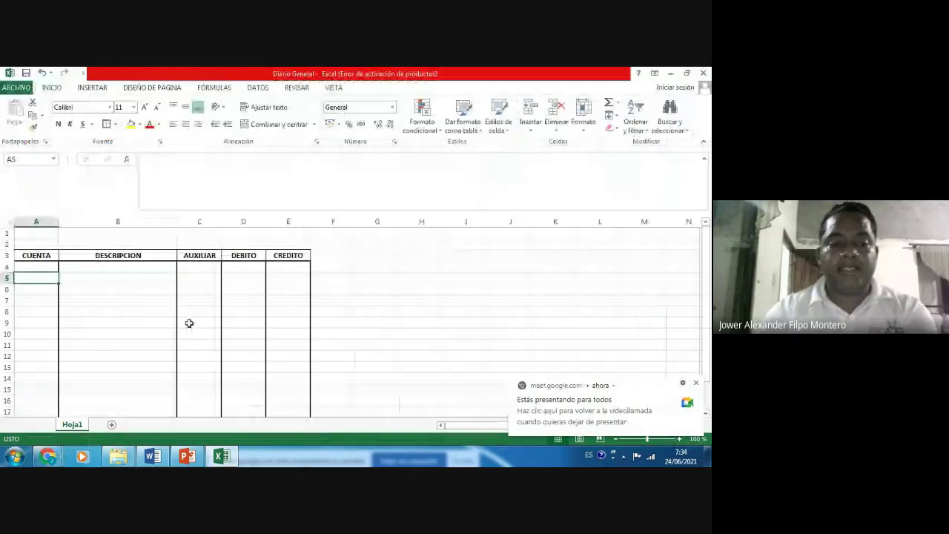
key("Right")
type("asi")
key("BackSpace")
key("BackSpace")
key("BackSpace")
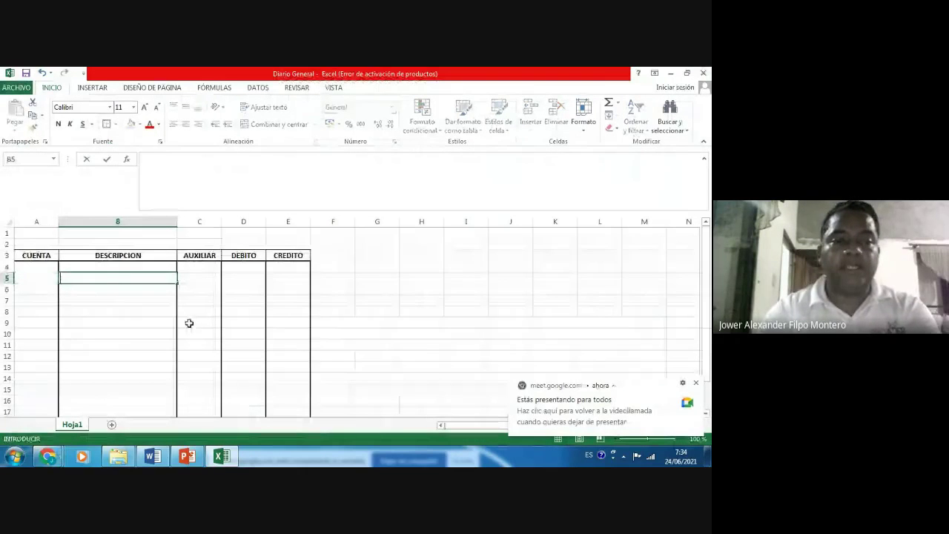
type("ASIENTO")
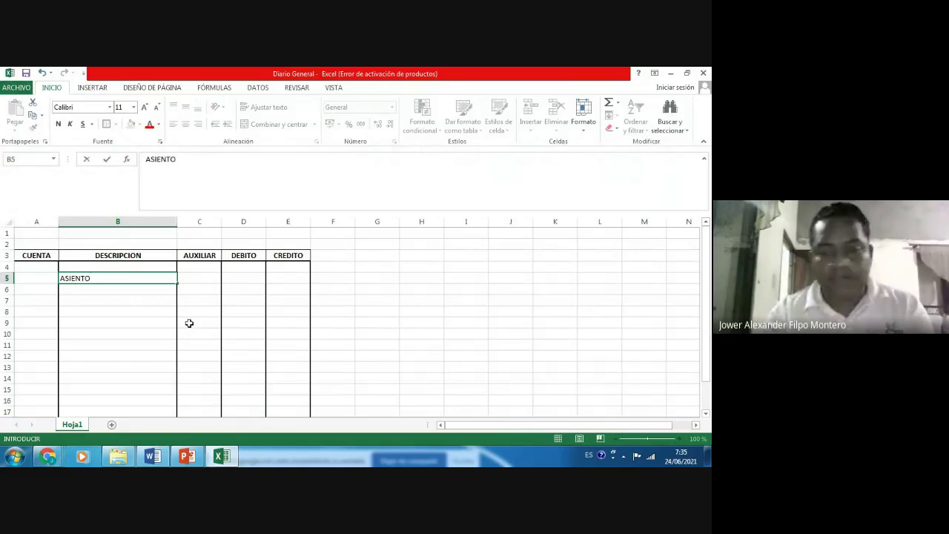
type("ORI")
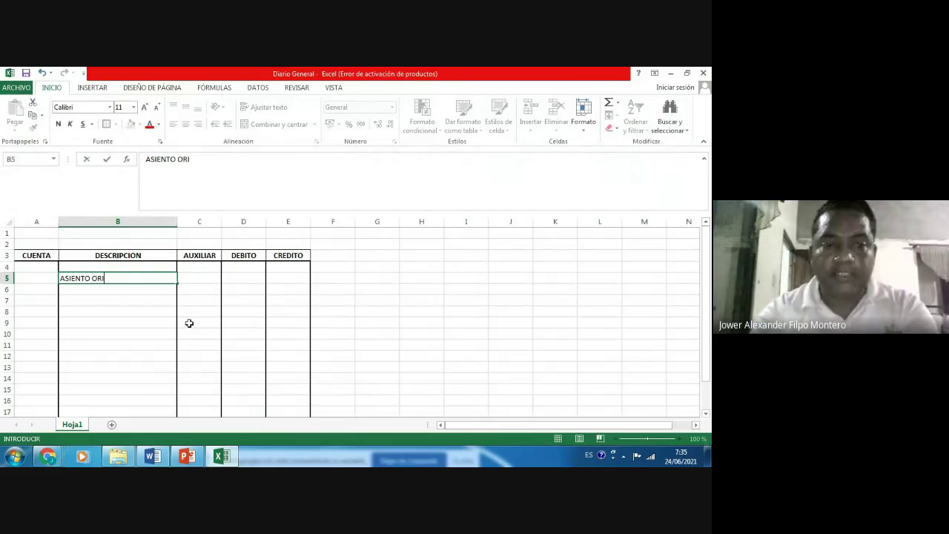
type("GINAL")
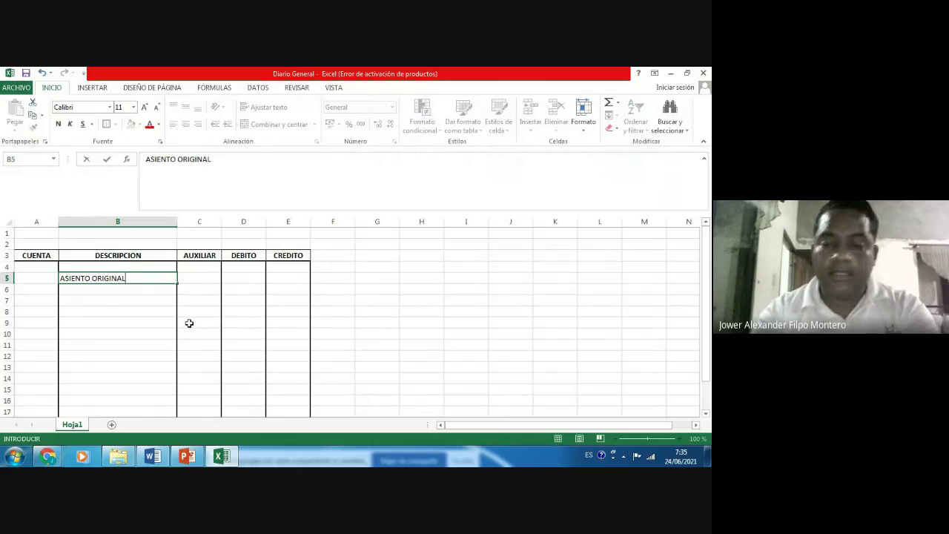
key("Return")
- Center the ASIENTO ORIGINAL title in B5 and make it bold
key("Up")
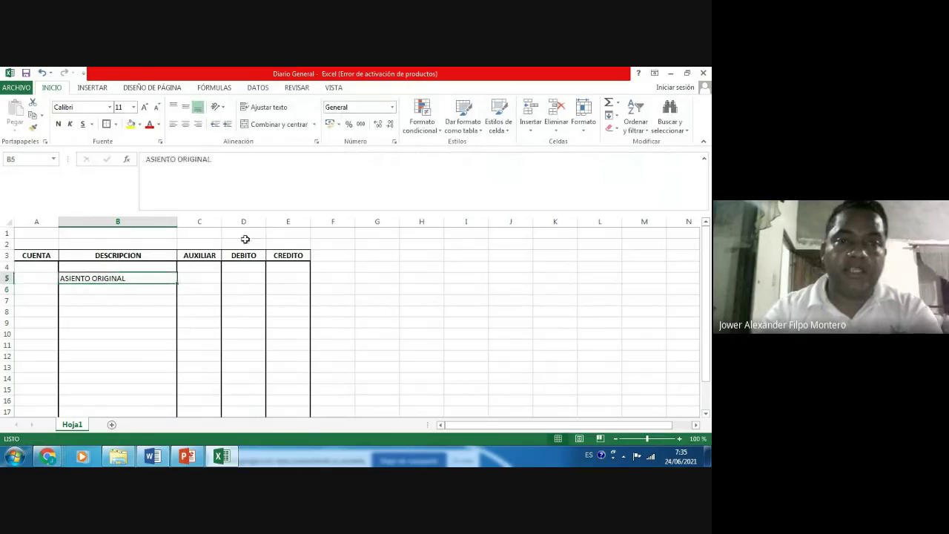
left_click(187, 126)
key("ctrl+n")
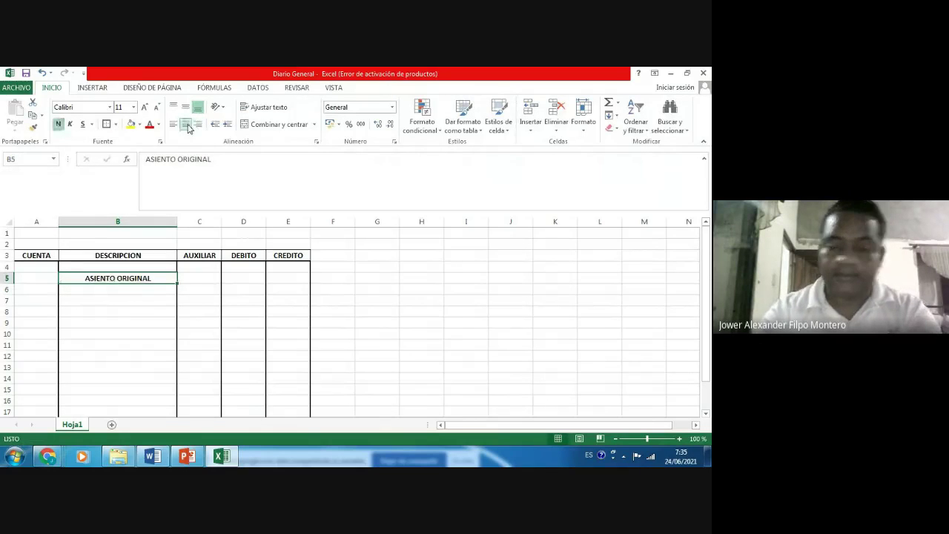
- Enter the ledger code 1101-0401 in A6 and the description BANCO DE RESERVAS in B6
key("Down")
key("Left")
type("11")
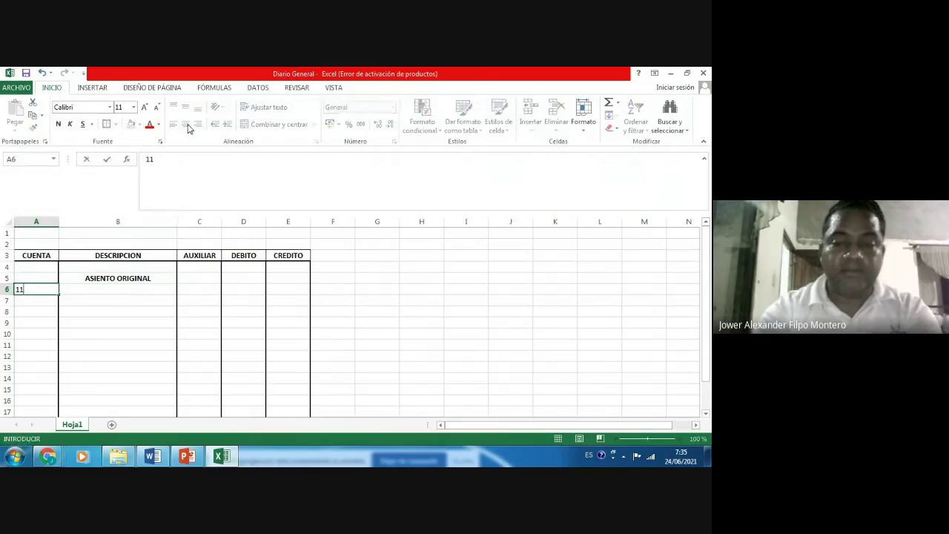
type("01")
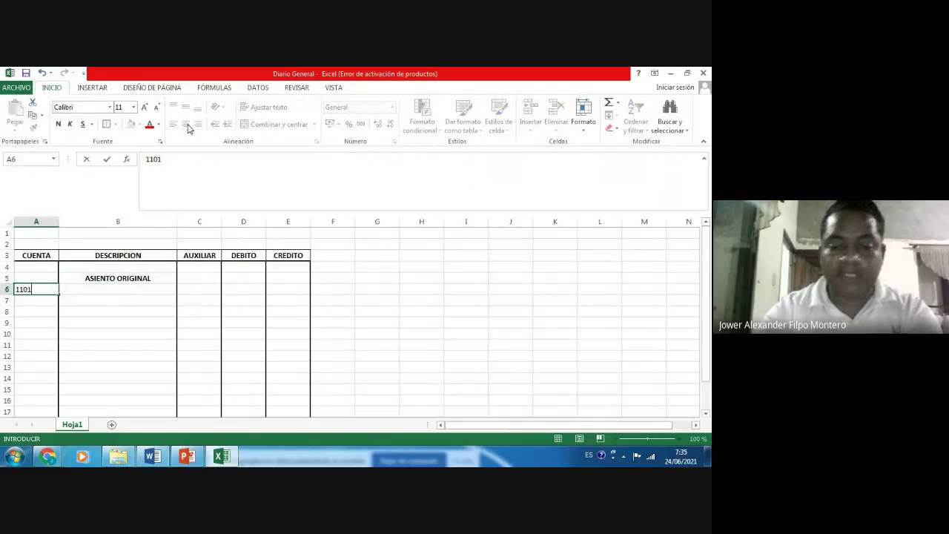
type("-0401")
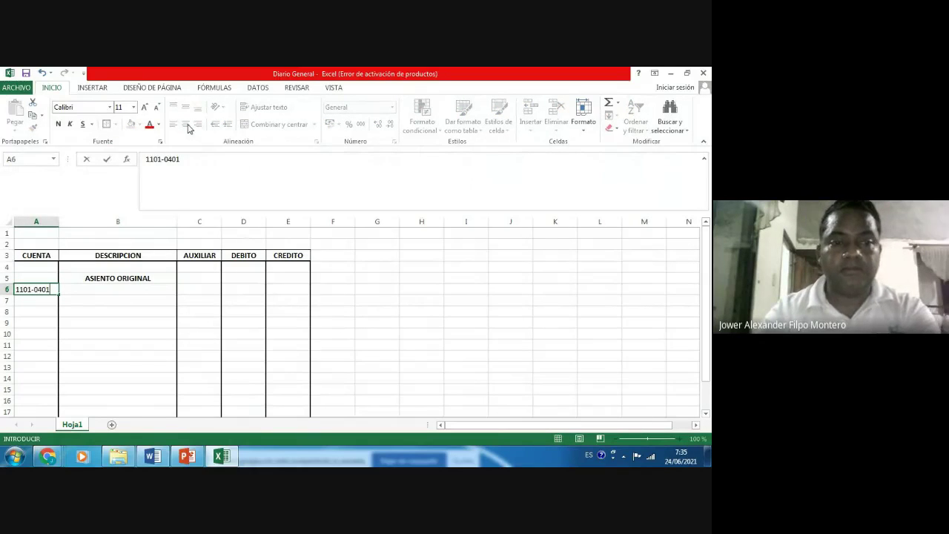
key("Tab")
type("BANCO")
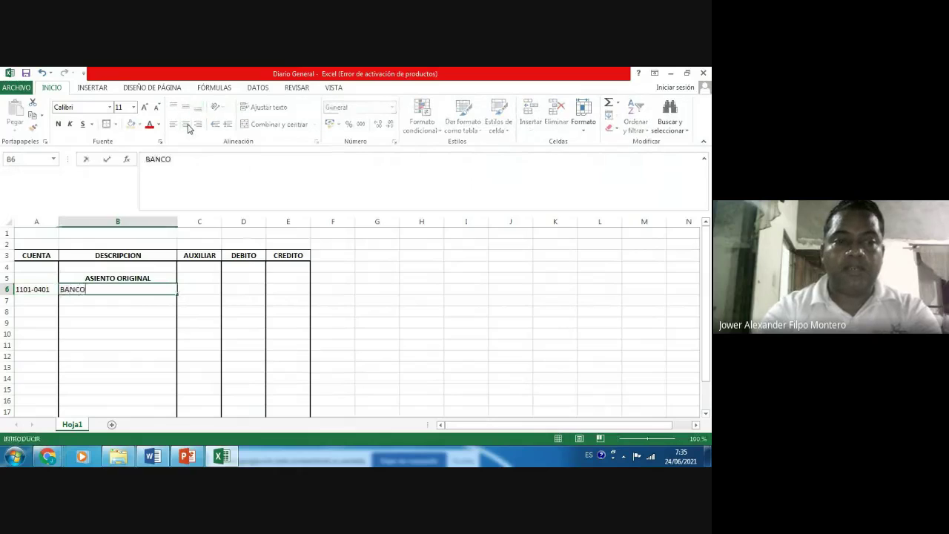
type(" DE RESERVAS")
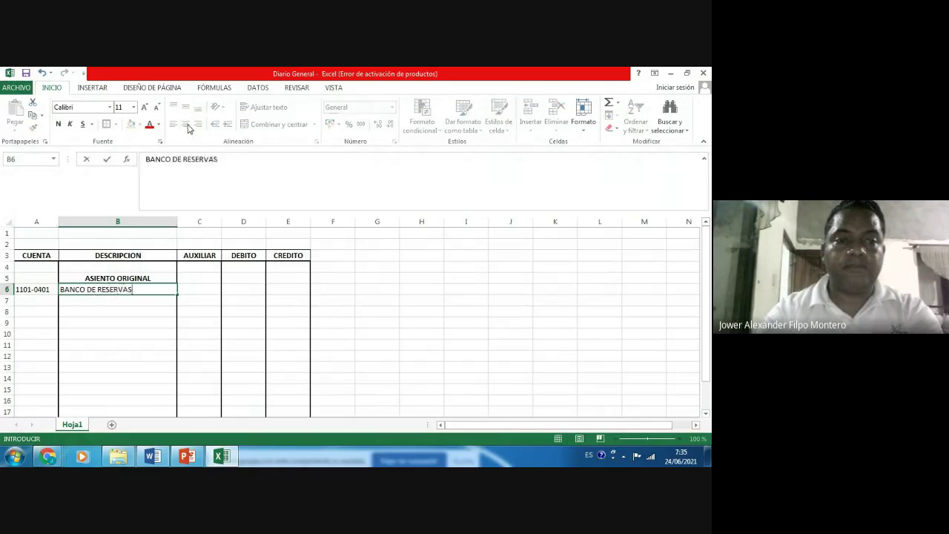
- Enter the BANCO DE RESERVAS debit amount 29438 in D6
key("Tab")
key("Tab")
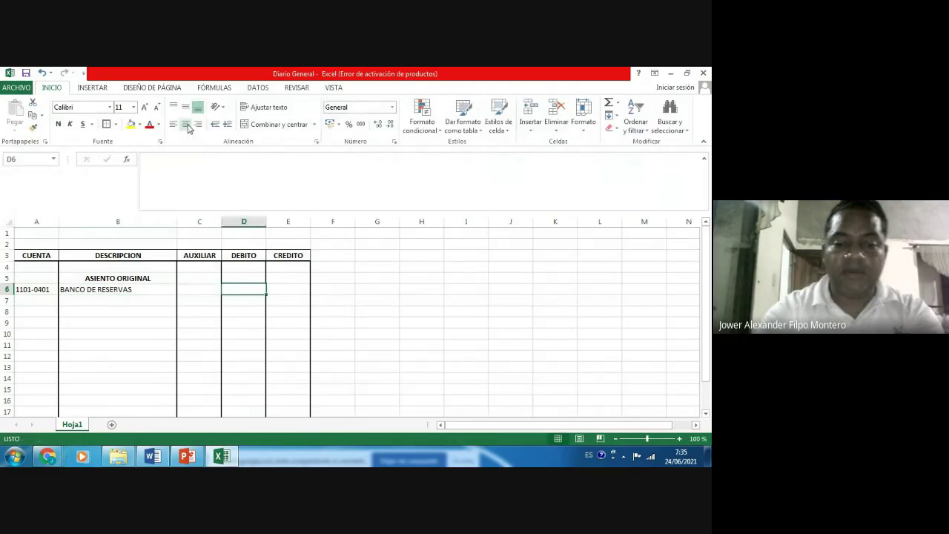
type("29")
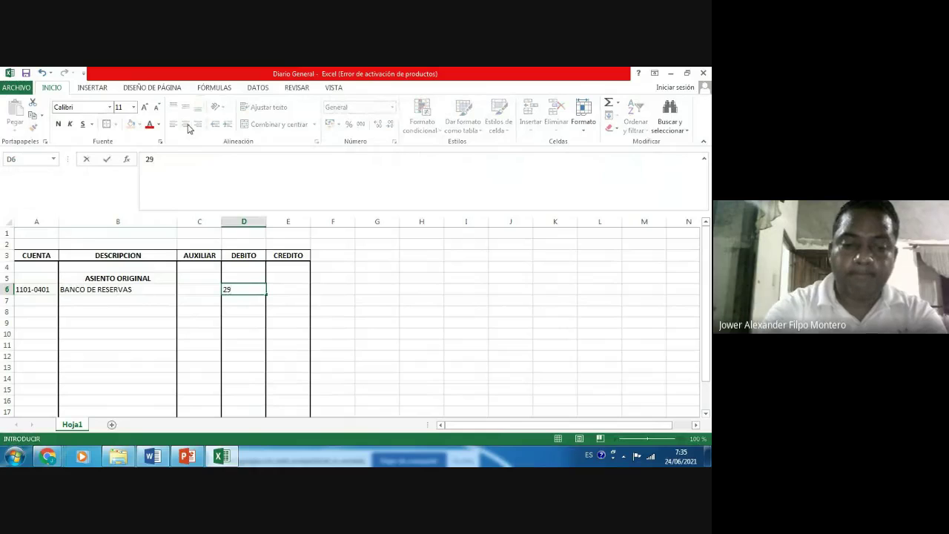
type("4")
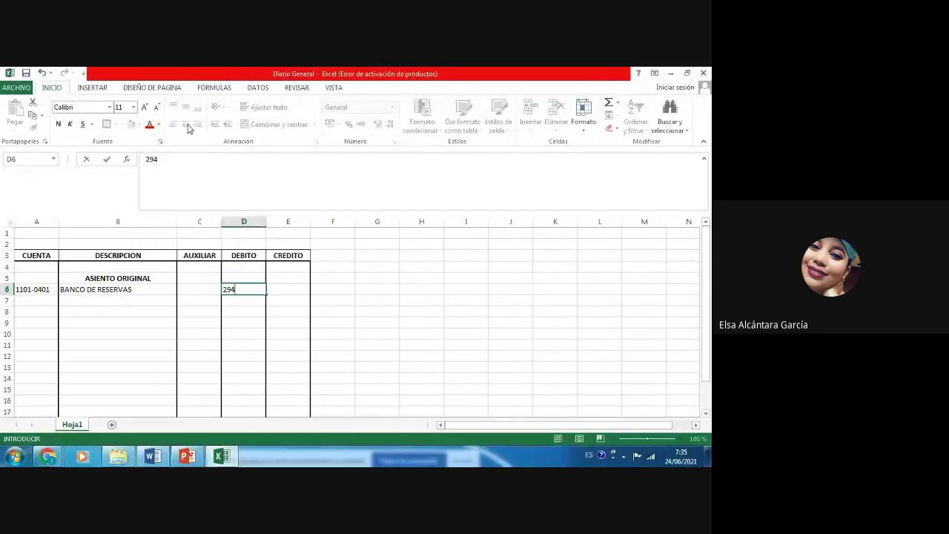
type("38")
key("Return")
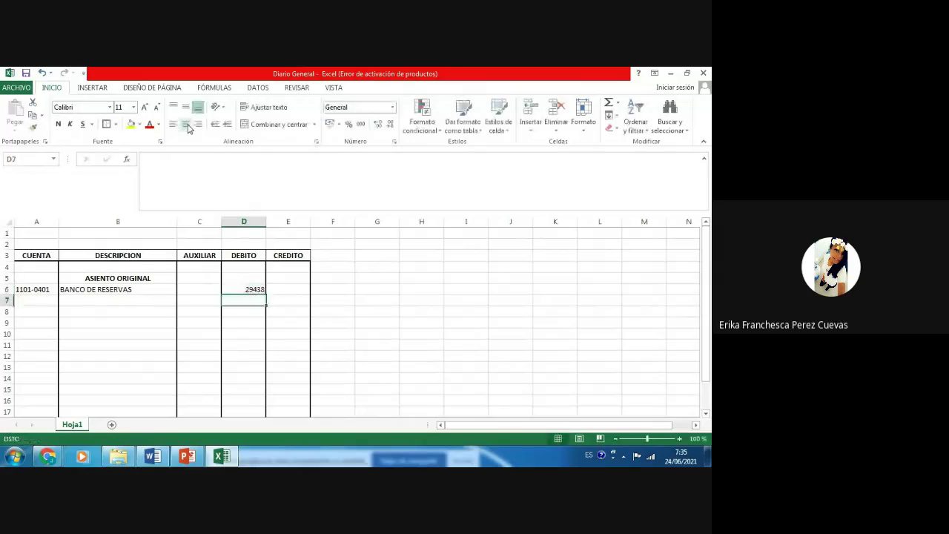
- Apply the thousands-separator accounting format to the whole AUXILIAR, DEBITO and CREDITO columns, C to E
key("Up")
key("Up")
key("Up")
key("Up")
key("Left")
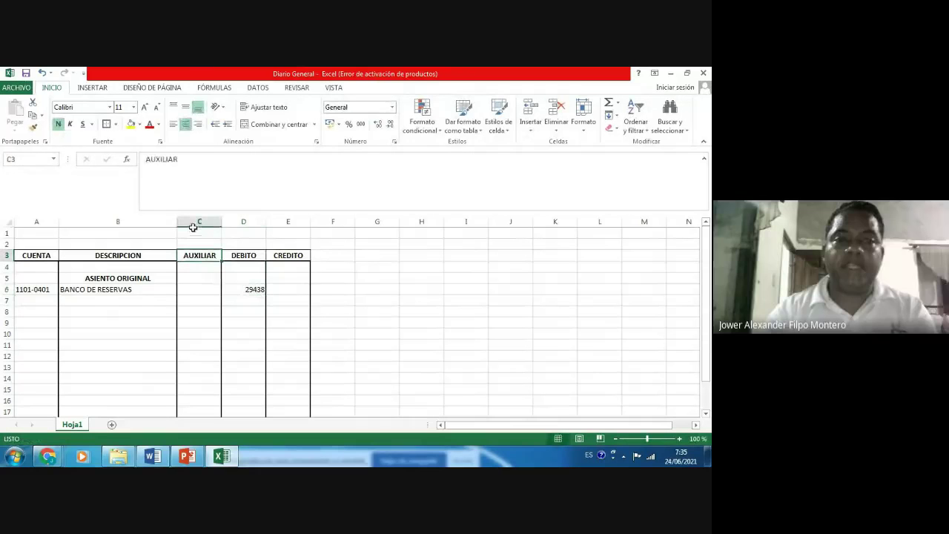
left_click_drag(195, 221, 284, 223)
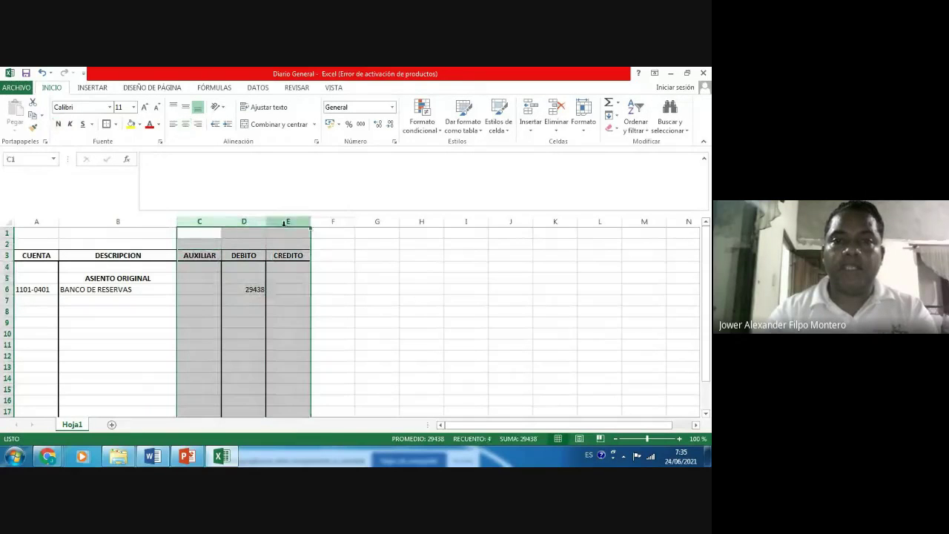
left_click(361, 124)
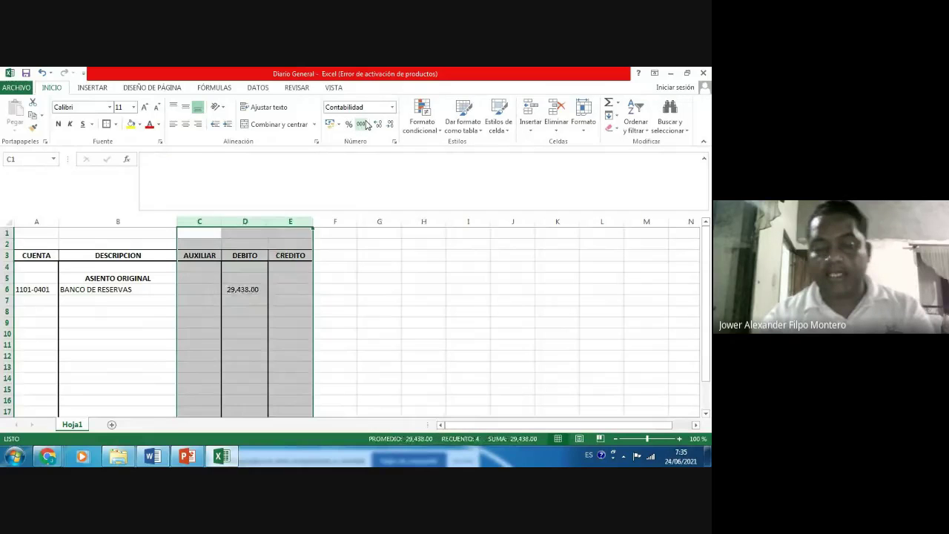
- Enter an @ separator in B7 beneath BANCO DE RESERVAS and center it in the cell
key("Down")
key("Down")
key("Down")
key("Down")
key("Down")
key("Left")
key("Down")
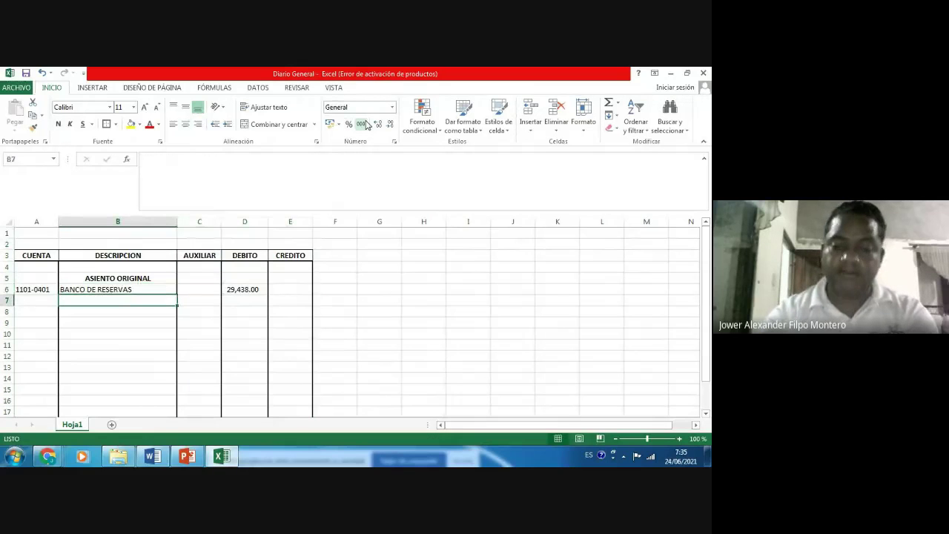
type("@")
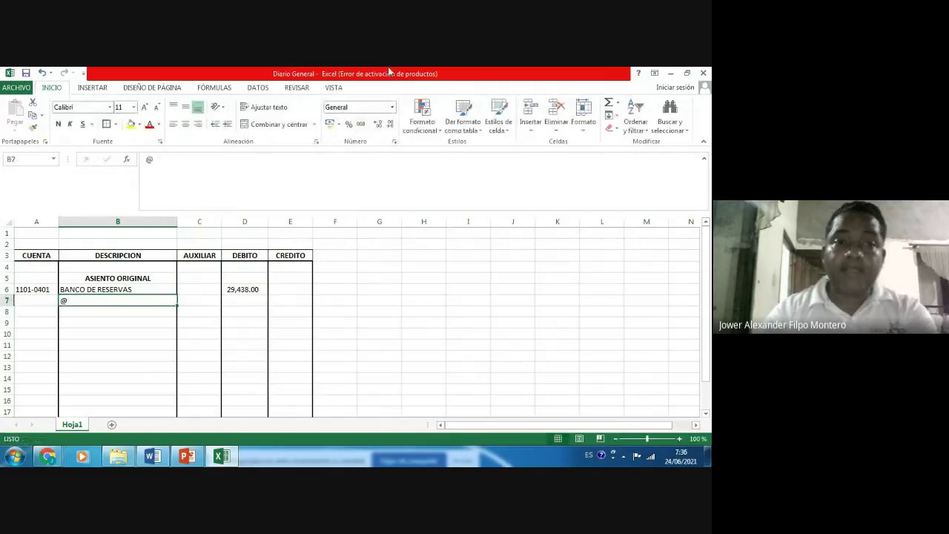
left_click(185, 125)
- Enter the ledger code 2106 in A8 under the CUENTA heading
key("Down")
key("Left")
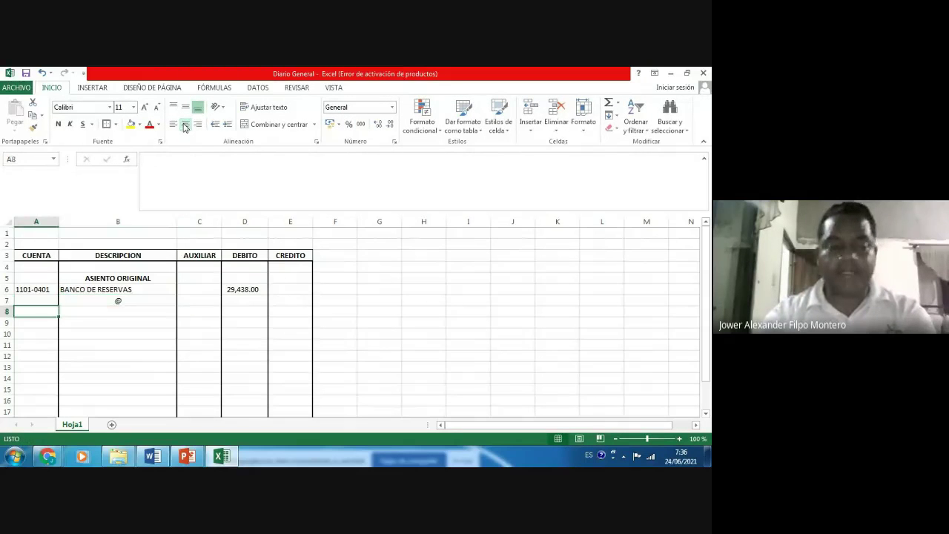
type("2")
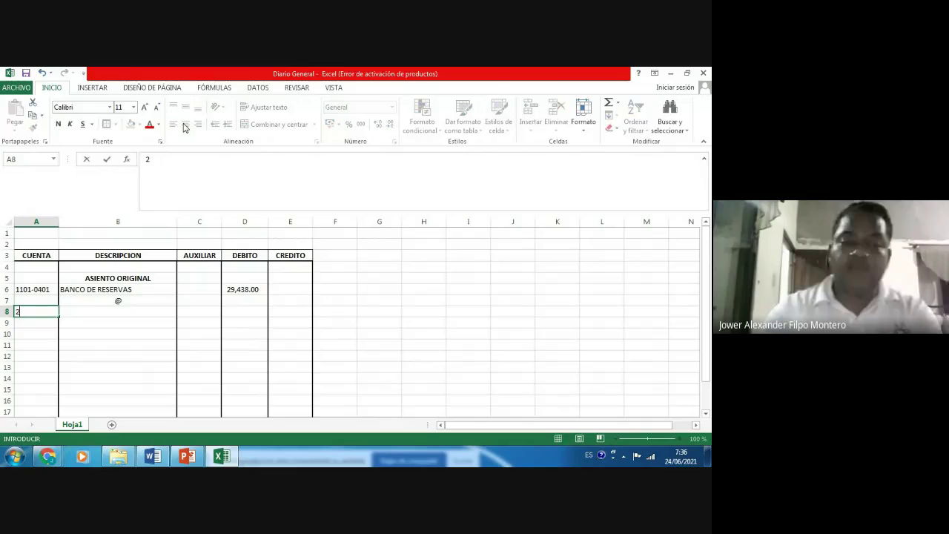
type("10")
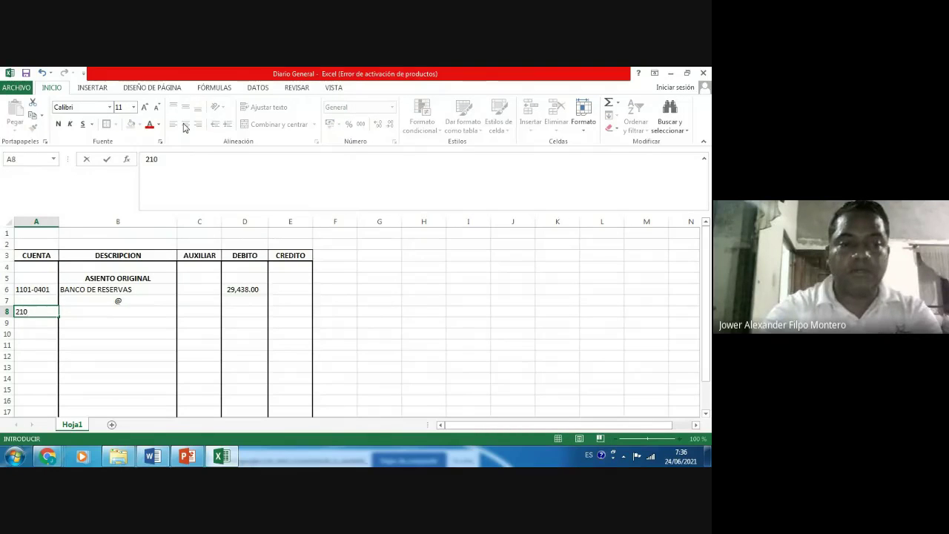
type("6")
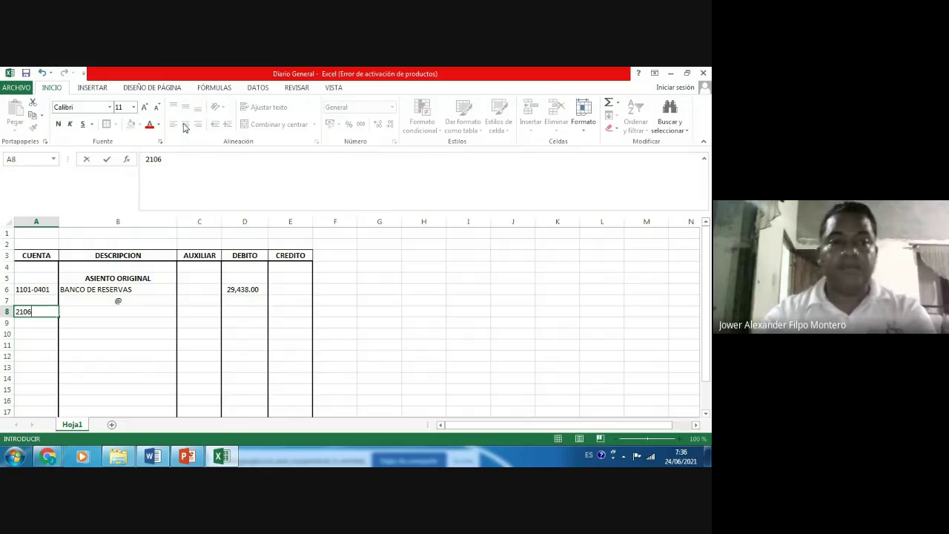
key("Tab")
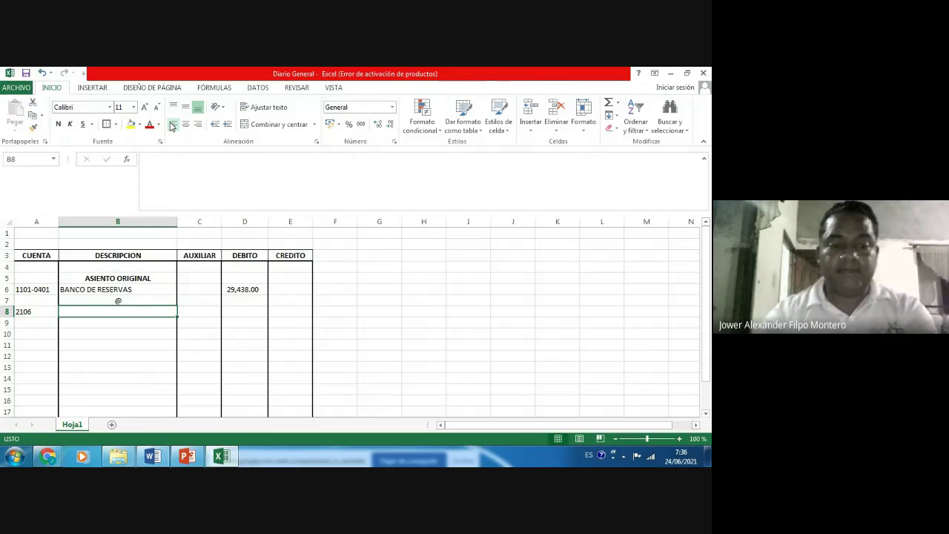
- Enter the description AVANCE DE CLIENTES in B8 beside the ledger code 2106
type("AVCWEN")
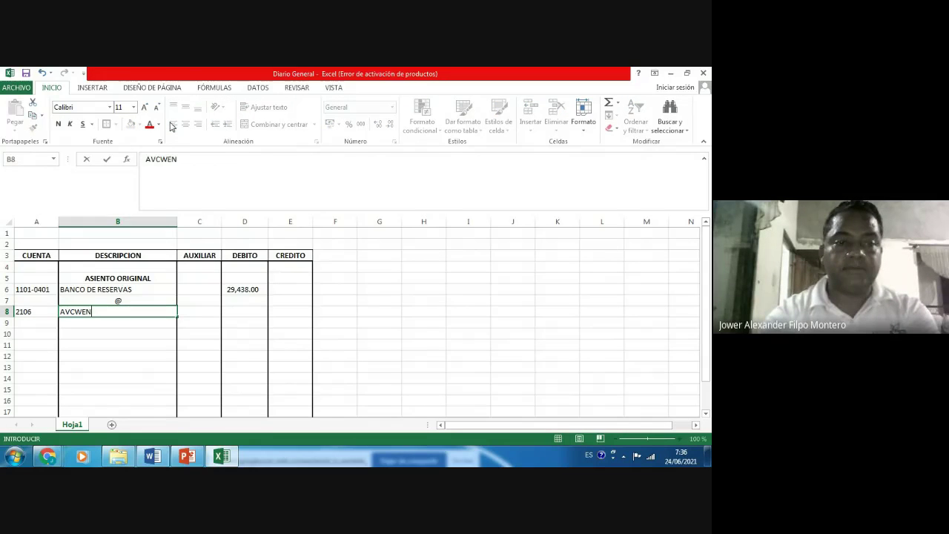
key("BackSpace")
key("BackSpace")
key("BackSpace")
key("BackSpace")
key("BackSpace")
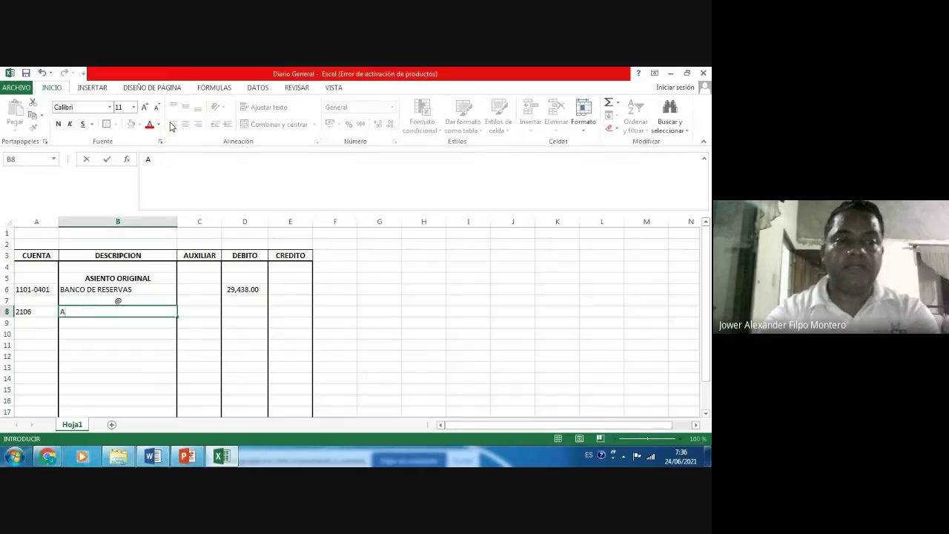
type("VANCE DE CLIE")
key("BackSpace")
key("BackSpace")
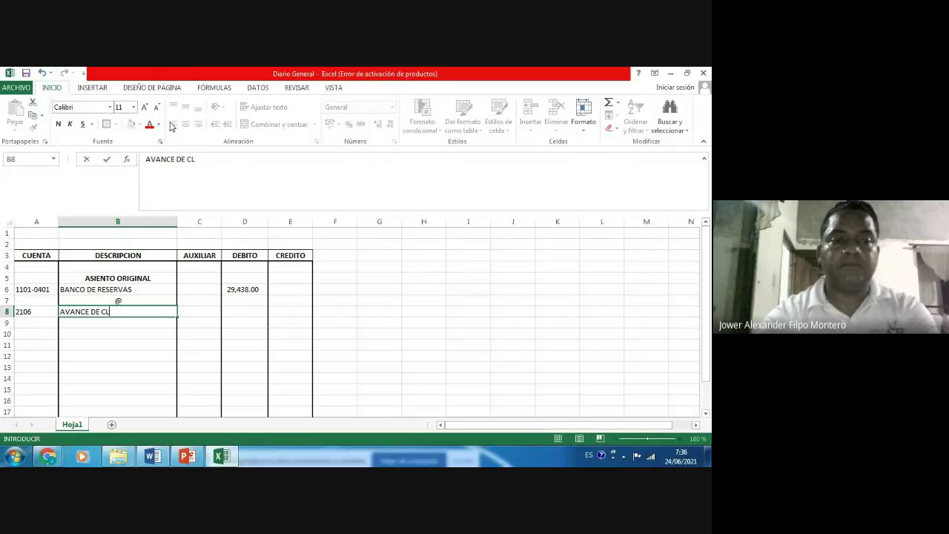
type("IENTE")
key("Down")
key("Down")
key("Down")
key("Down")
key("Down")
key("Down")
key("Down")
key("Down")
key("Down")
key("Down")
key("Down")
key("Down")
key("Down")
key("Down")
key("Down")
key("Down")
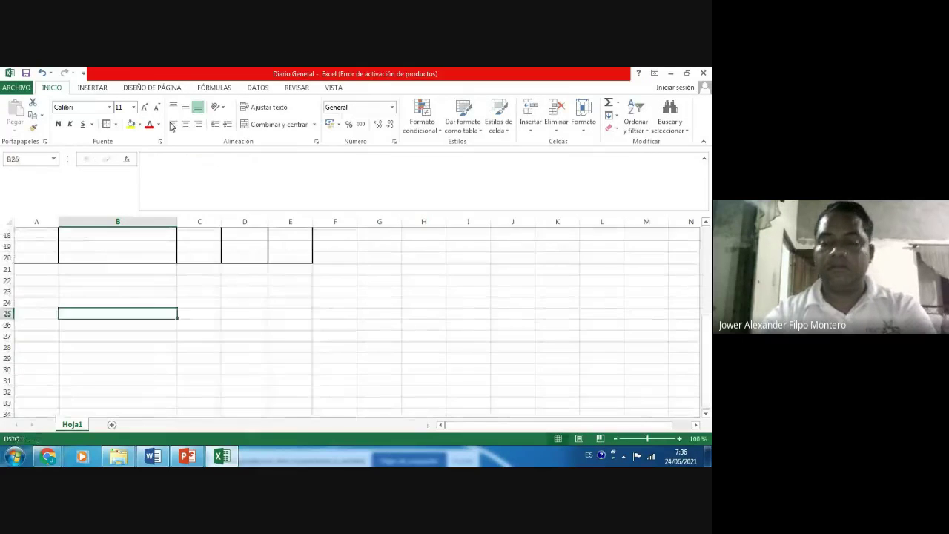
key("Up")
key("Up")
key("Up")
key("Up")
key("Up")
key("Up")
key("Up")
key("Up")
key("Up")
key("Up")
key("Up")
key("Up")
key("Up")
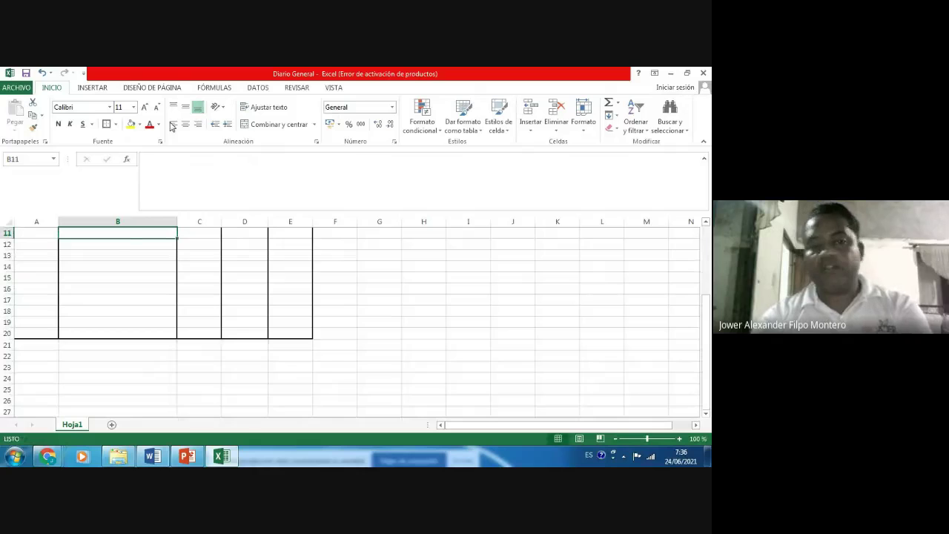
key("Up")
key("Up")
key("Up")
key("Up")
key("Up")
key("Up")
key("Up")
key("Up")
key("Up")
key("Up")
key("Down")
key("Down")
key("Down")
key("Down")
key("Down")
key("Down")
key("Down")
- Copy the debit amount from D6 into E8 as the credit for AVANCE DE CLIENTES
key("Right")
key("Right")
key("Right")
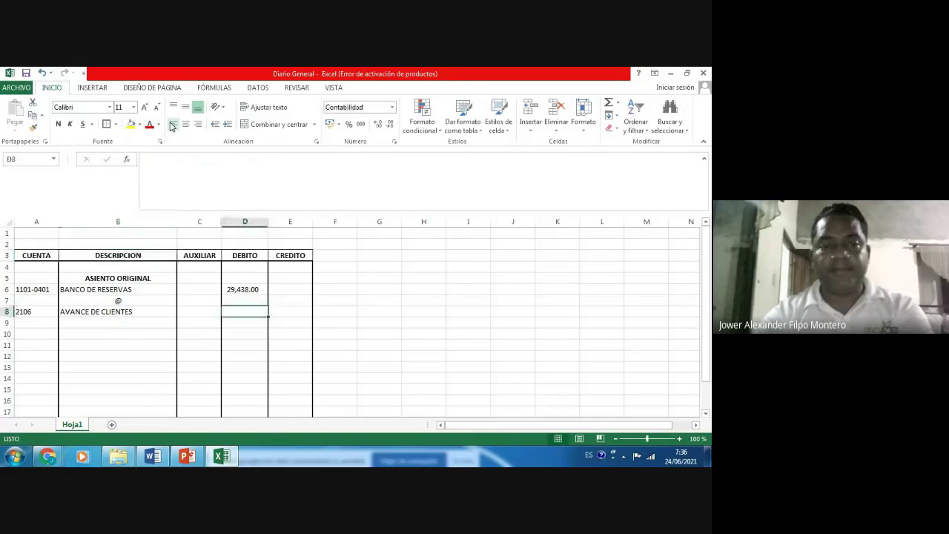
key("Up")
key("Up")
key("Left")
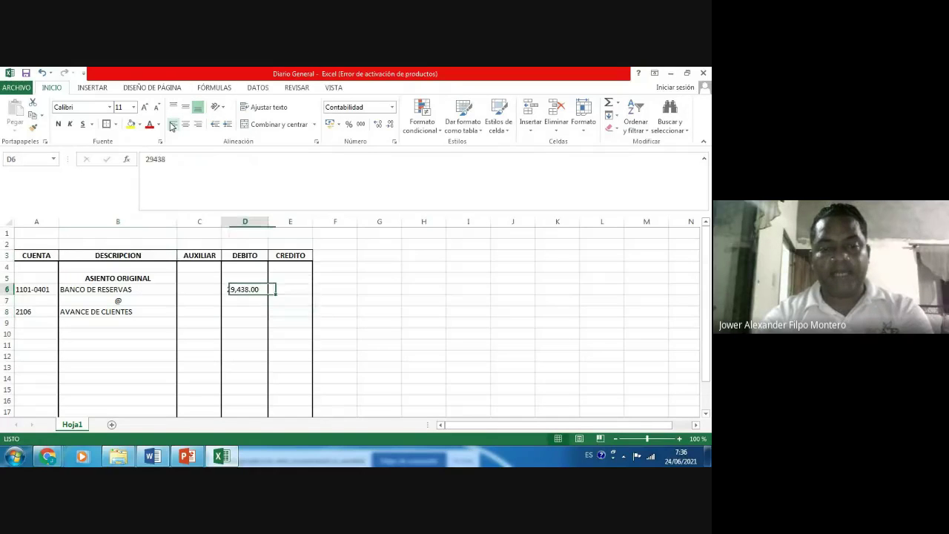
key("ctrl+c")
key("Down")
key("Down")
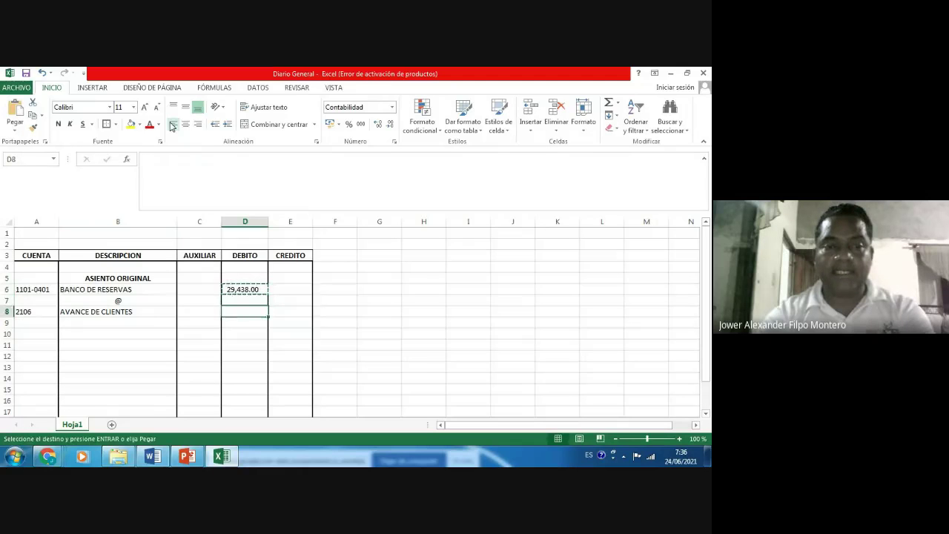
key("Right")
key("Return")
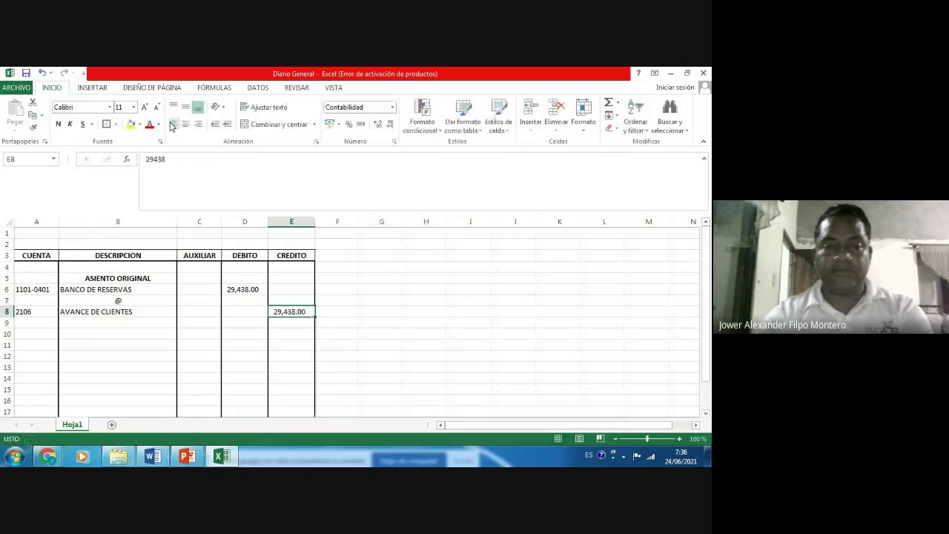
- Enter the note (Este fue el asiento orginal) in B9 beneath AVANCE DE CLIENTES
key("Down")
key("Left")
key("Left")
key("Left")
key("Left")
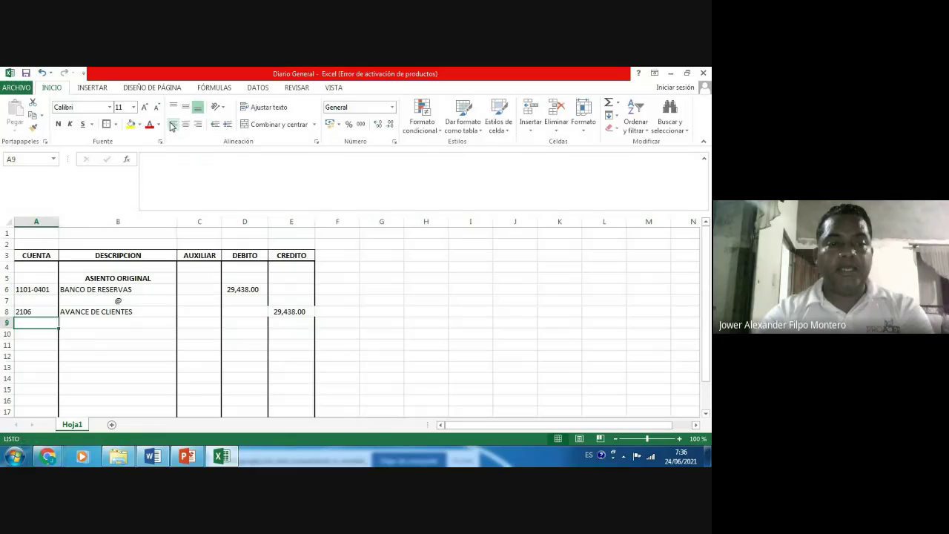
key("Right")
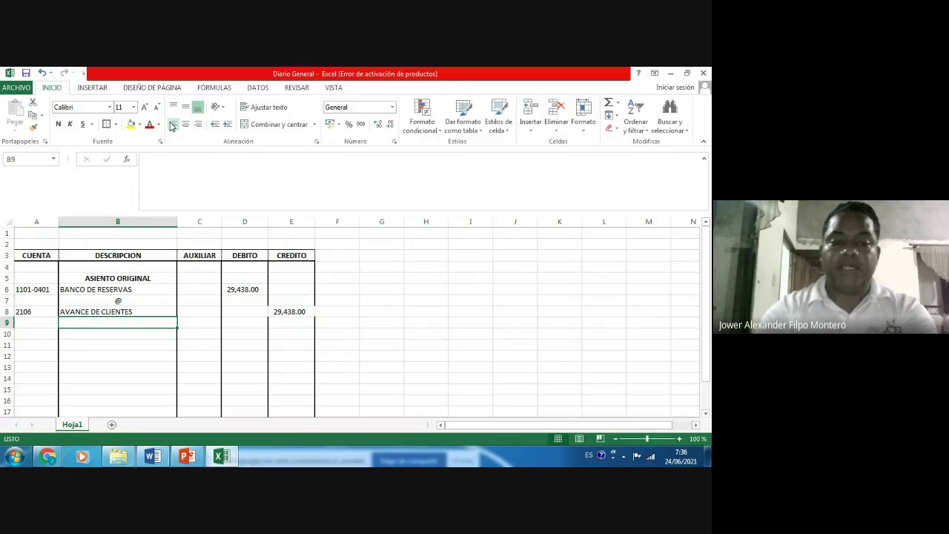
type("(Esi")
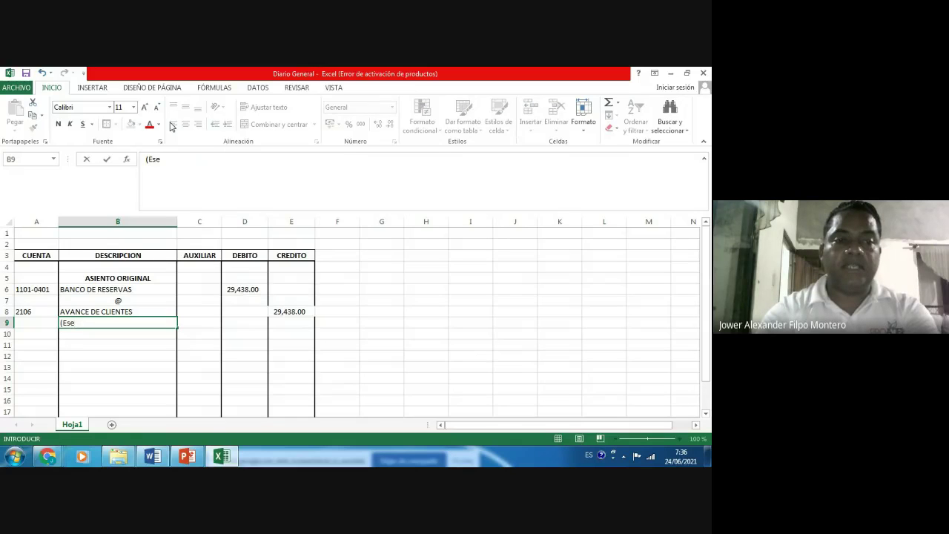
type("tasi")
key("BackSpace")
key("BackSpace")
key("BackSpace")
key("BackSpace")
key("BackSpace")
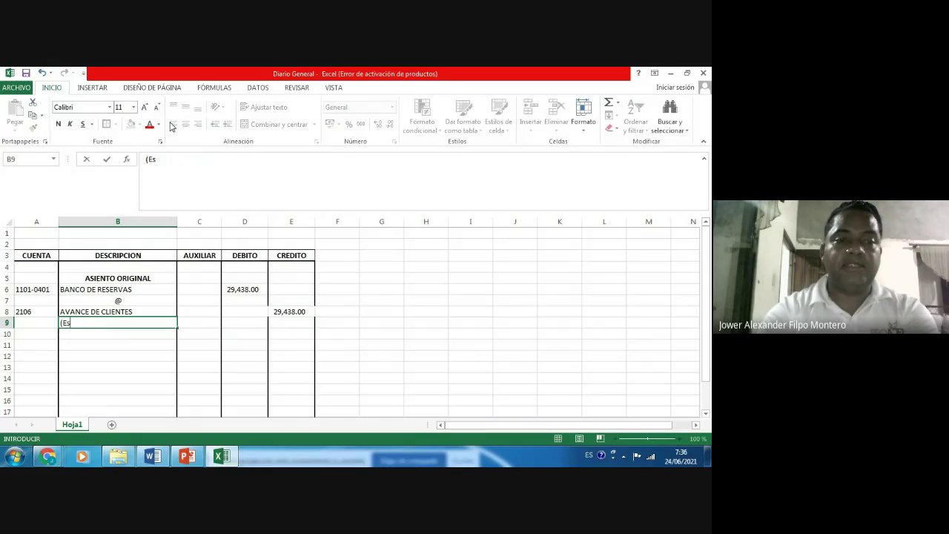
type("te fue e")
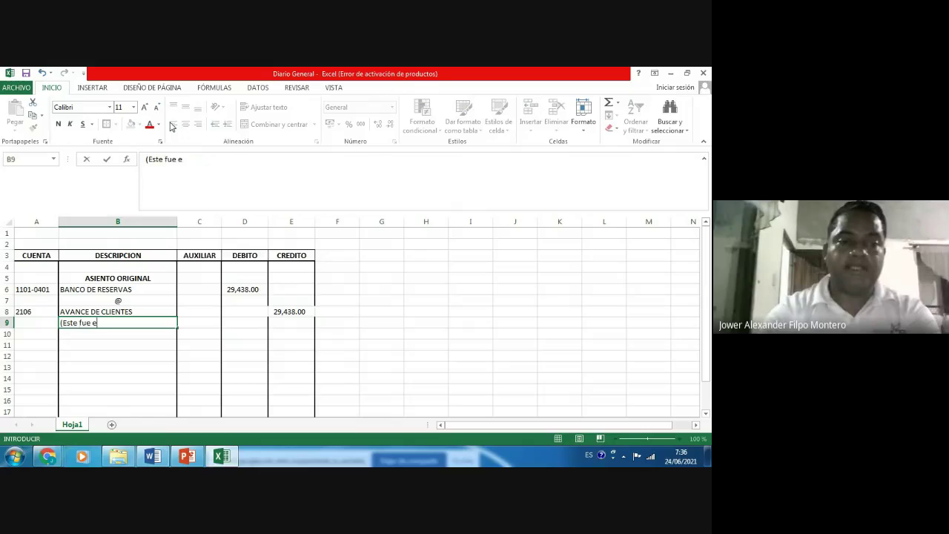
type("l asien")
key("BackSpace")
key("BackSpace")
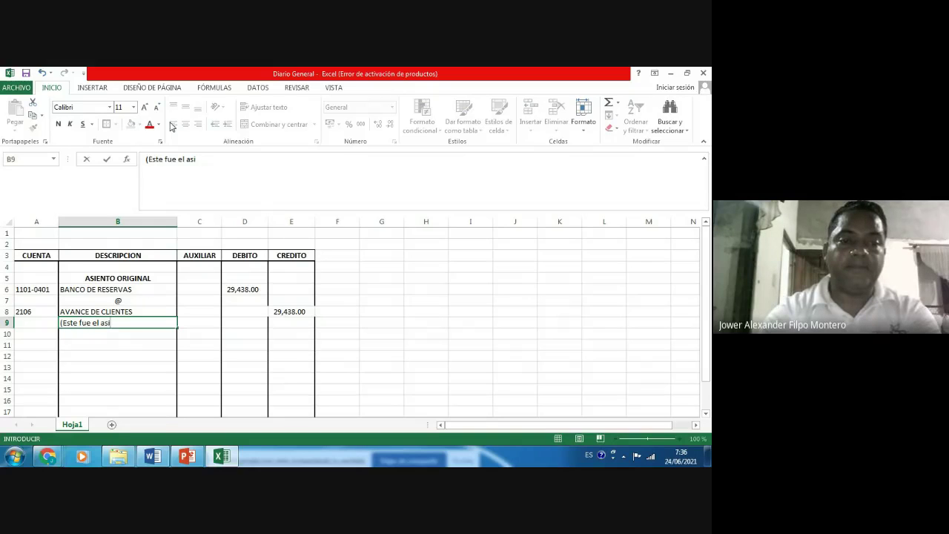
type("ento")
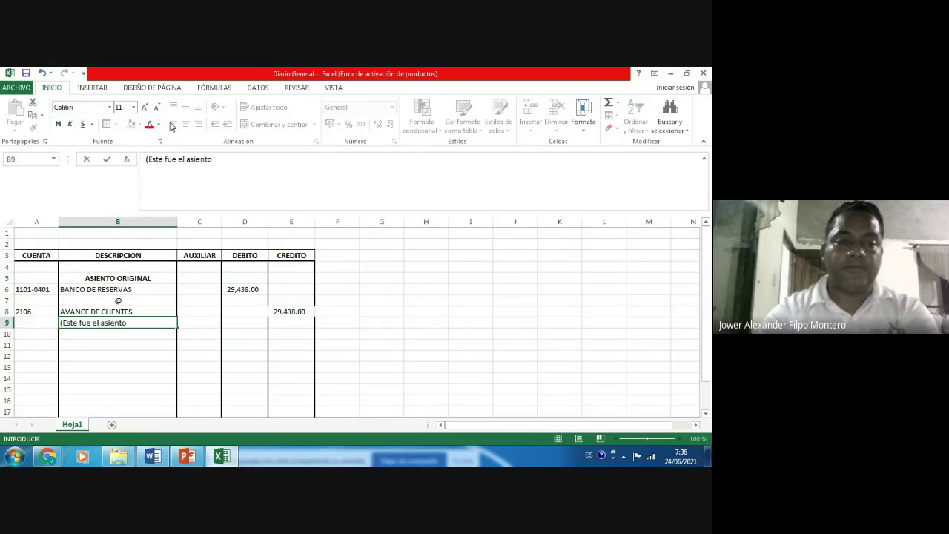
type(" o")
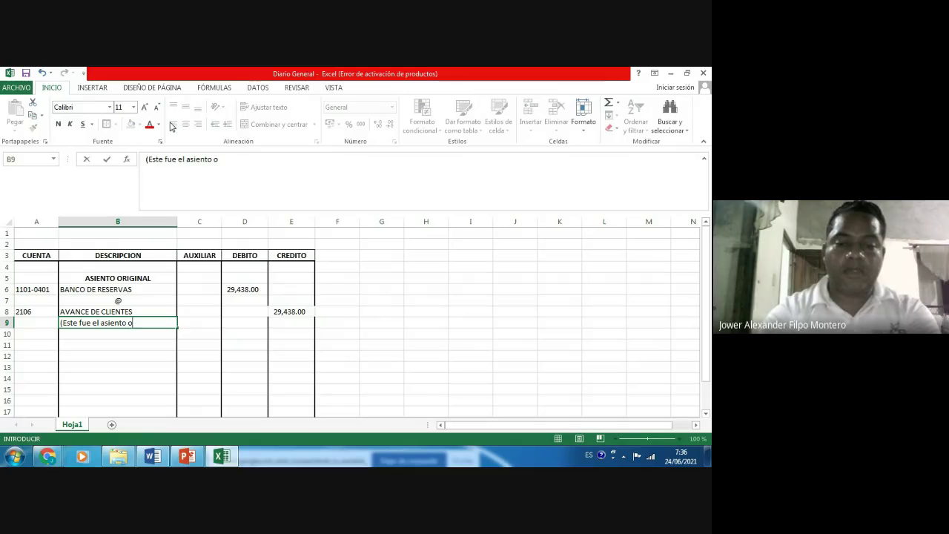
type("rginal=")
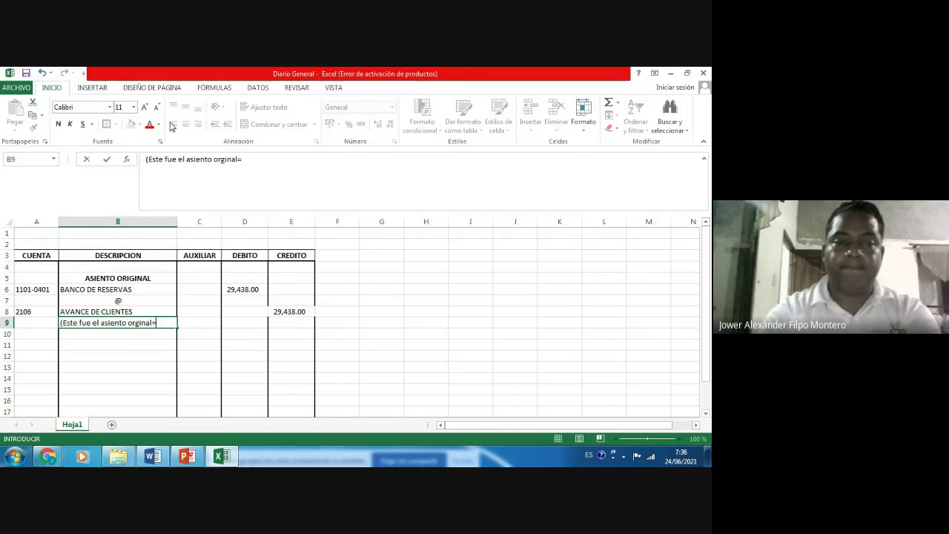
key("BackSpace")
type(")")
key("Return")
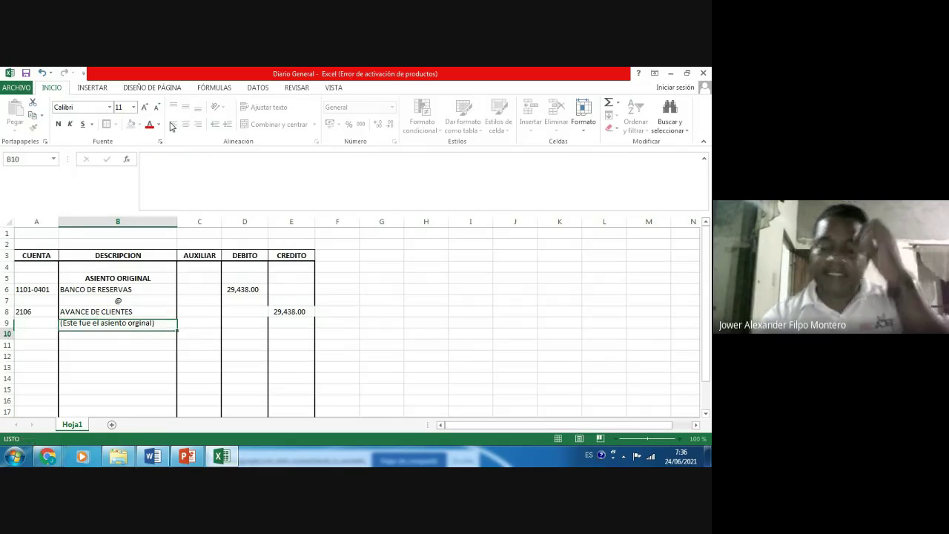
key("Left")
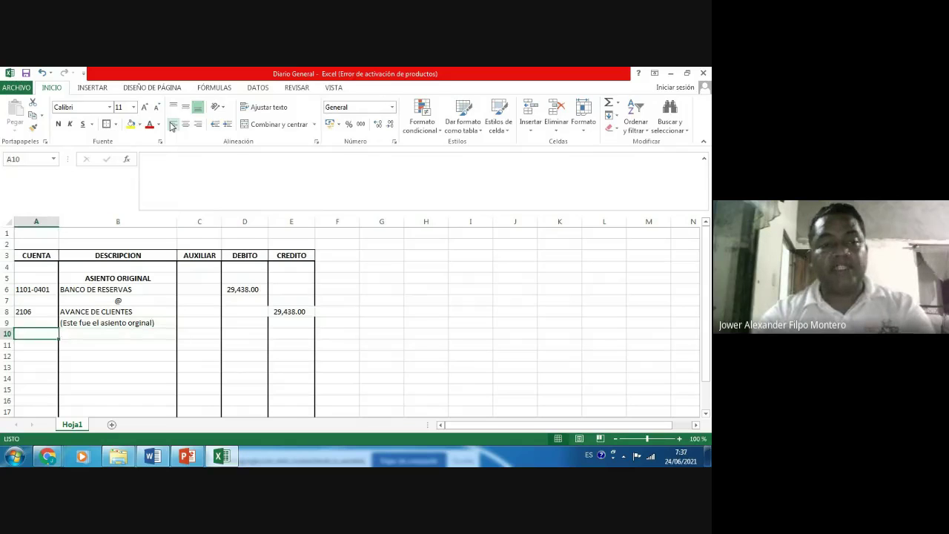
key("Down")
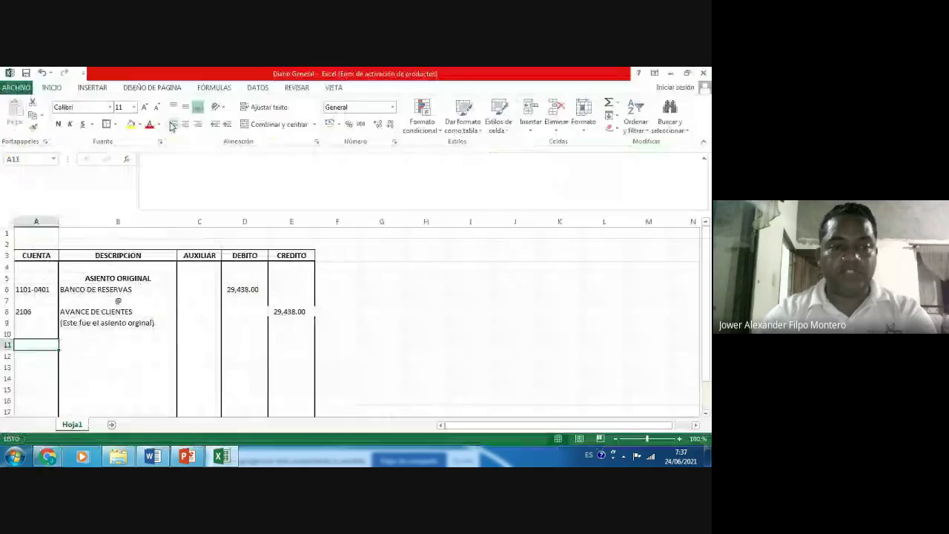
- Enter the heading ASIENTO DE RECLASIFICACION in B12 under DESCRIPCION and make it bold
key("Down")
key("Right")
type("as")
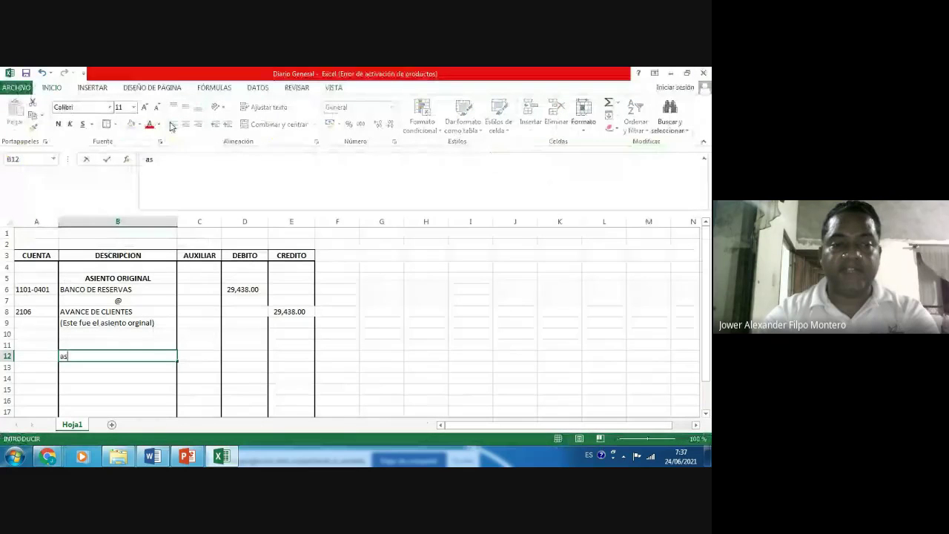
key("BackSpace")
key("BackSpace")
type("ASIENTR")
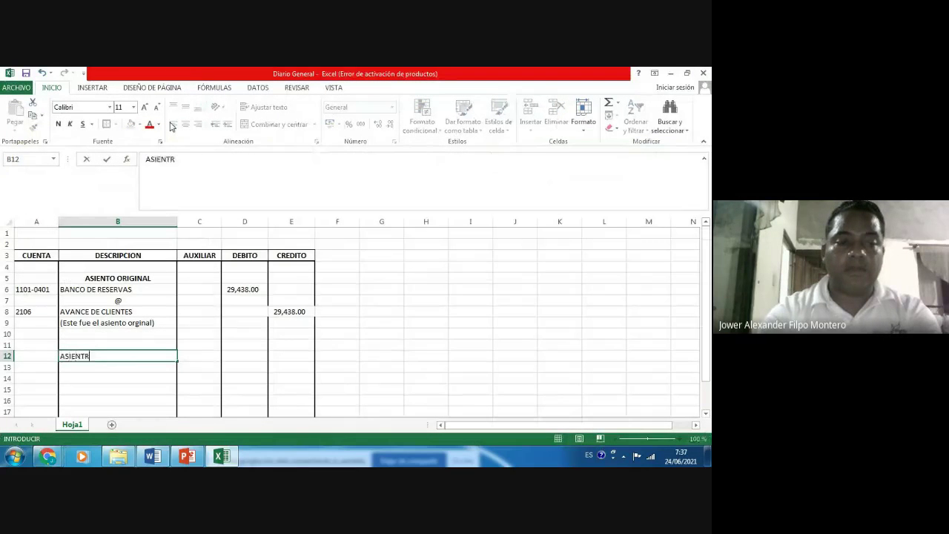
key("BackSpace")
type("O")
key("BackSpace")
key("BackSpace")
type("TO D")
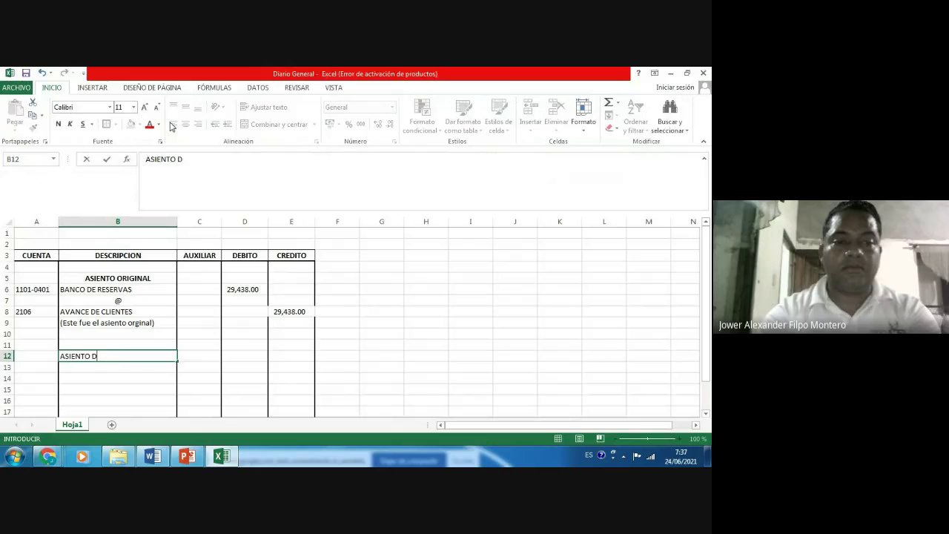
type("E RECLAFI")
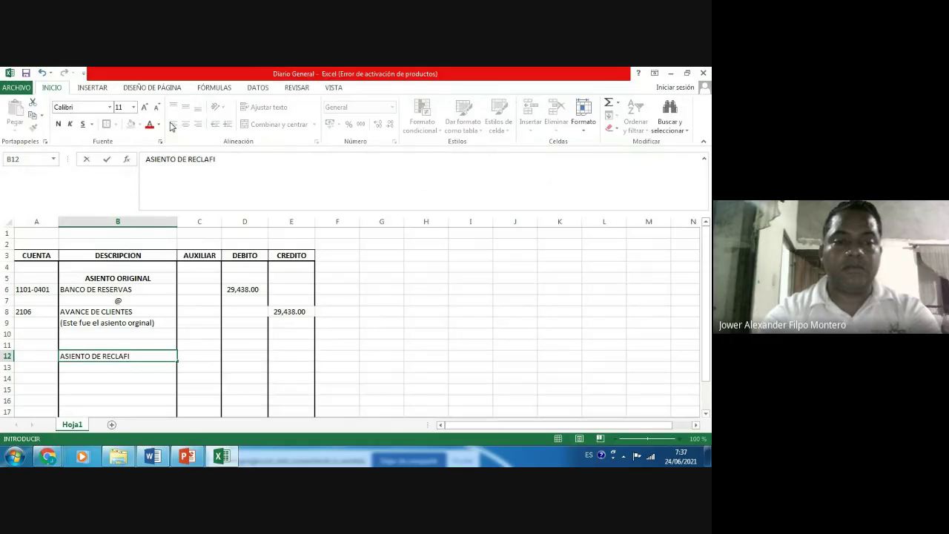
type("F")
key("BackSpace")
key("BackSpace")
key("BackSpace")
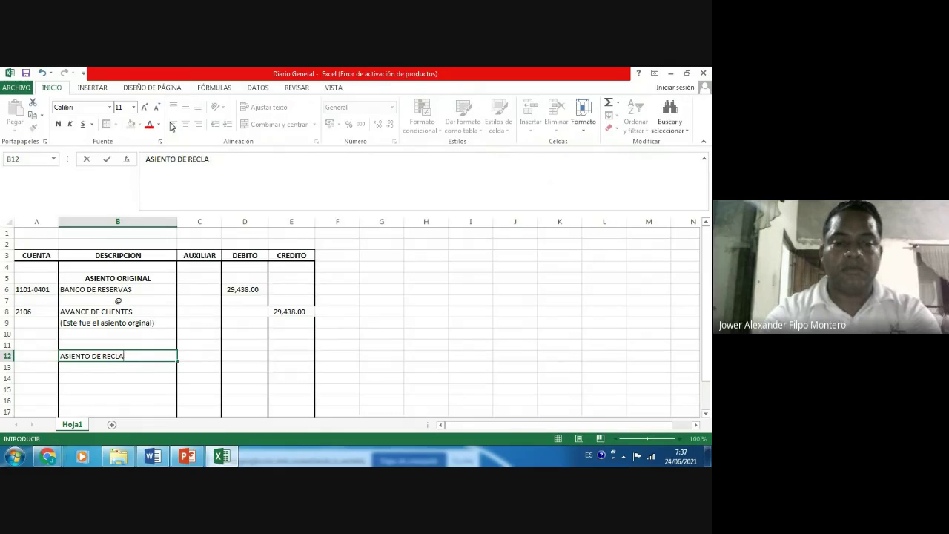
type("SIFICACION")
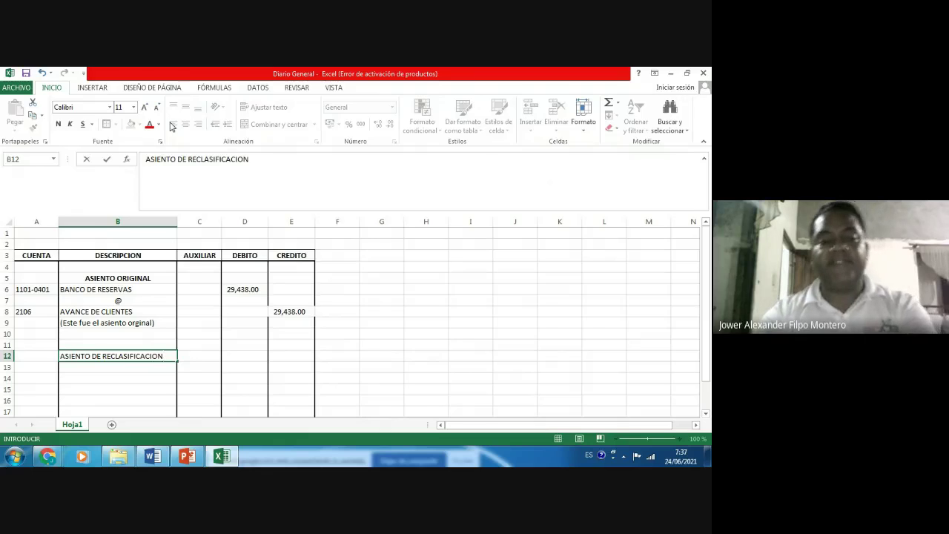
key("Return")
key("Up")
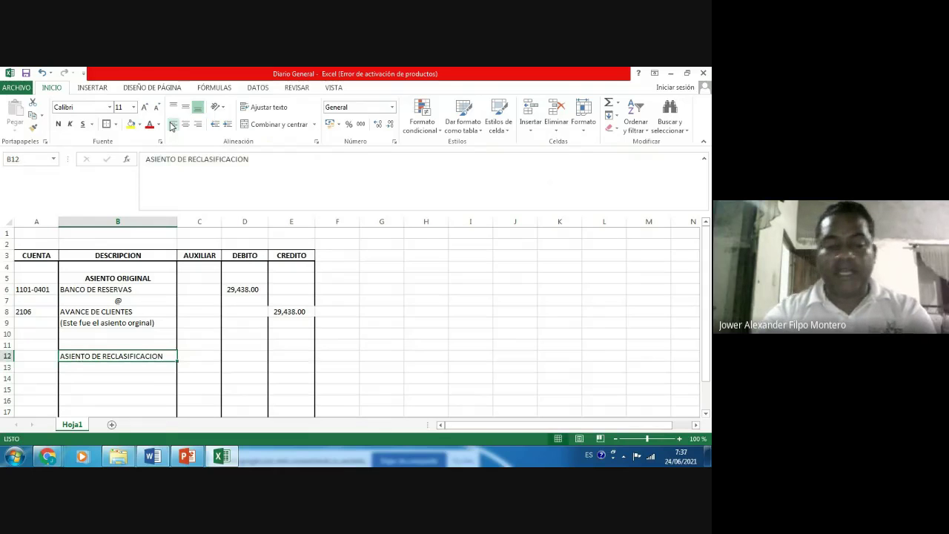
key("ctrl+n")
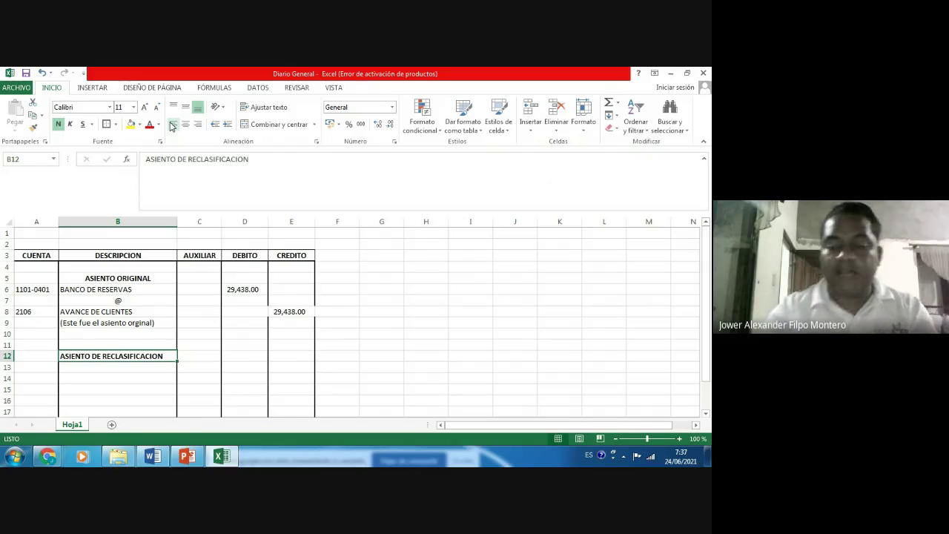
- Copy the ledger code 2106 and description AVANCE DE CLIENTES from A8:D8 into row 13, starting at A13
key("Down")
key("Down")
key("Left")
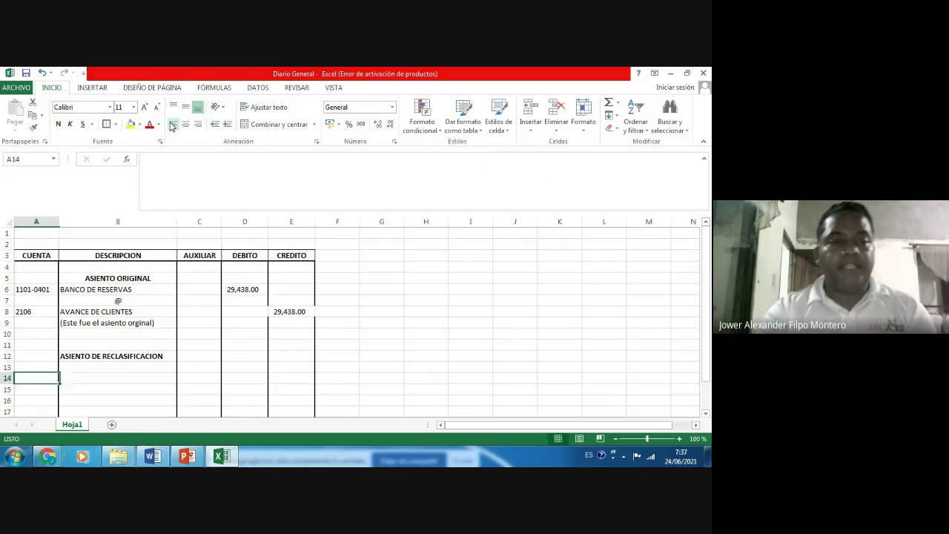
key("Up")
key("Up")
key("Up")
key("Up")
key("Up")
key("Up")
key("shift+Right")
key("shift+Right")
key("shift+Right")
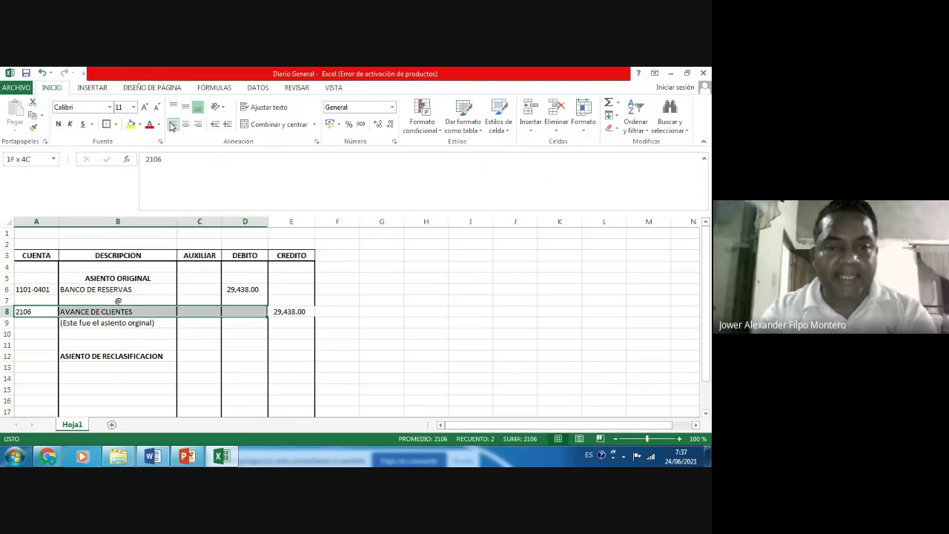
key("ctrl+c")
key("Down")
key("Down")
key("Down")
key("Down")
key("Down")
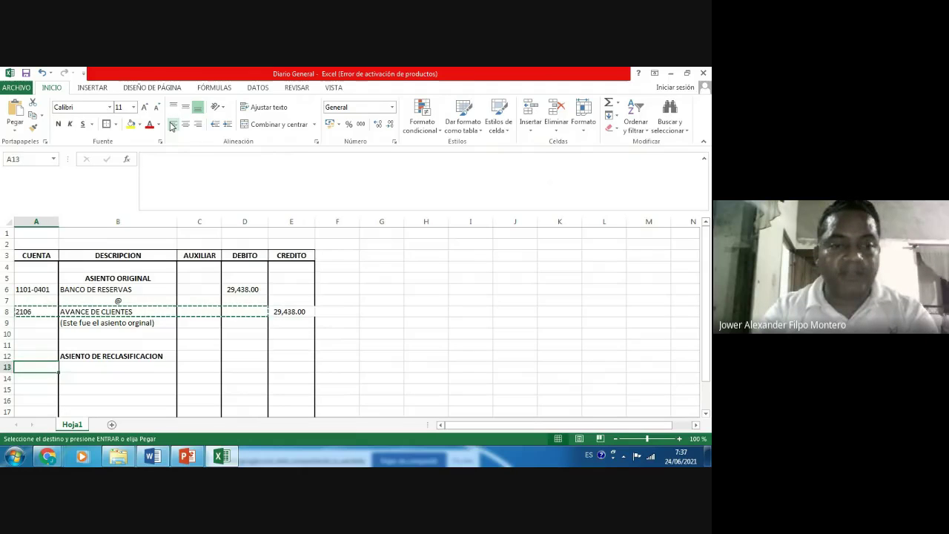
key("ctrl+v")
key("Escape")
- Copy the BANCO DE RESERVAS debit amount from D6 into D13 as the debit for AVANCE DE CLIENTES
key("Right")
key("Right")
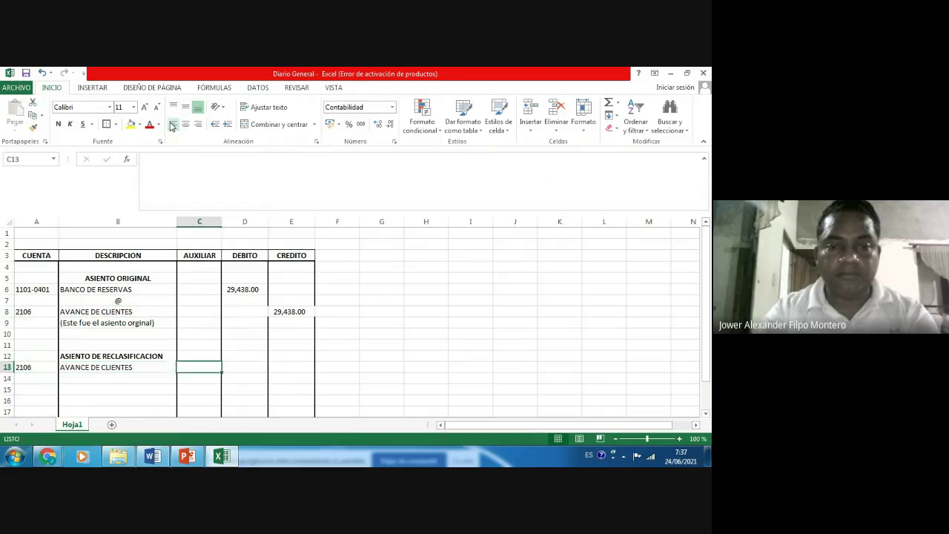
key("Right")
key("Up")
key("Up")
key("Up")
key("Up")
key("Up")
key("Up")
key("Up")
key("ctrl+c")
key("Down")
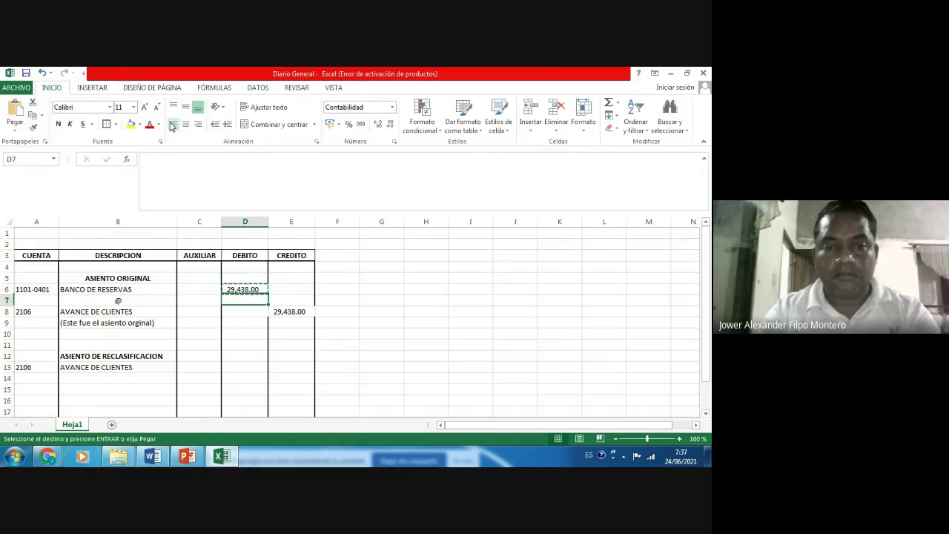
key("Down")
key("Down")
key("Down")
key("Down")
key("Down")
key("Down")
key("ctrl+v")
key("Escape")
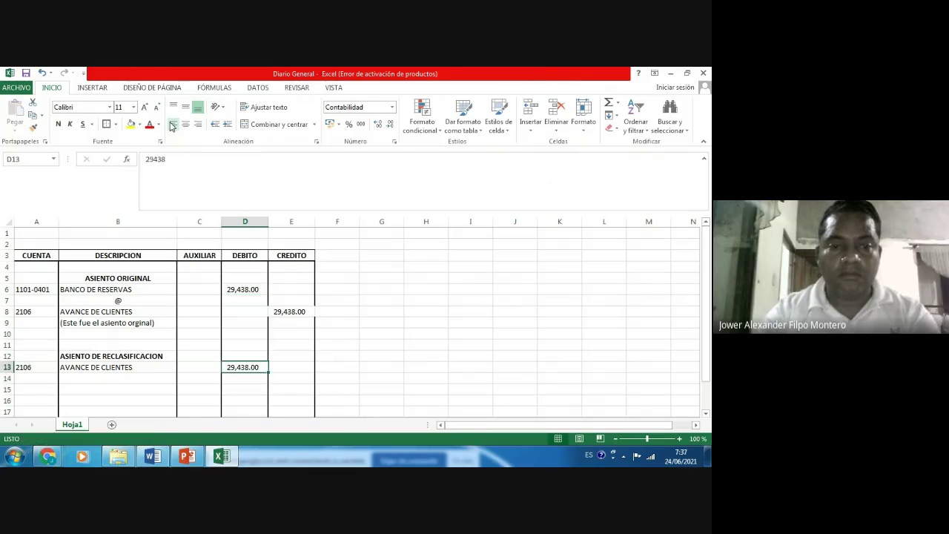
- Enter the separator @ in B14 below AVANCE DE CLIENTES and center it in the cell
key("Down")
key("Left")
key("Left")
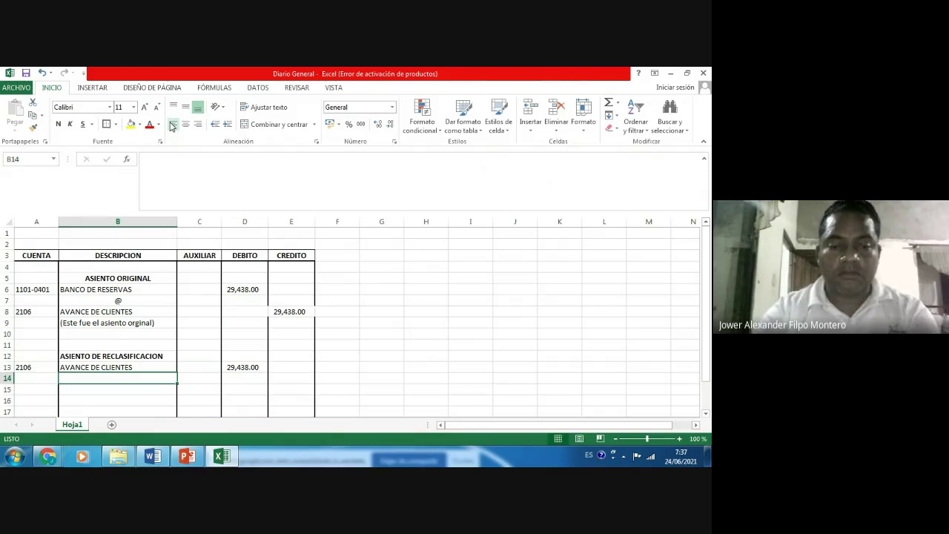
type("@")
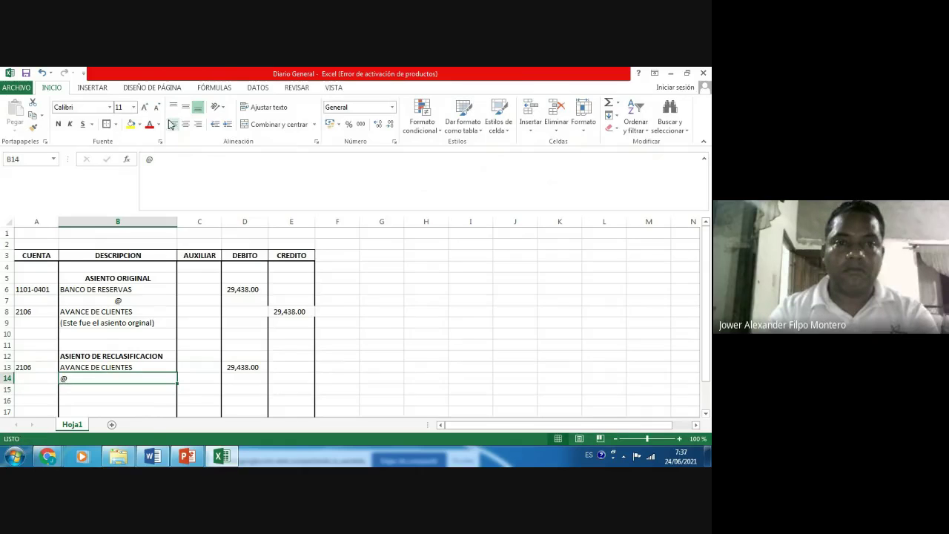
left_click(187, 125)
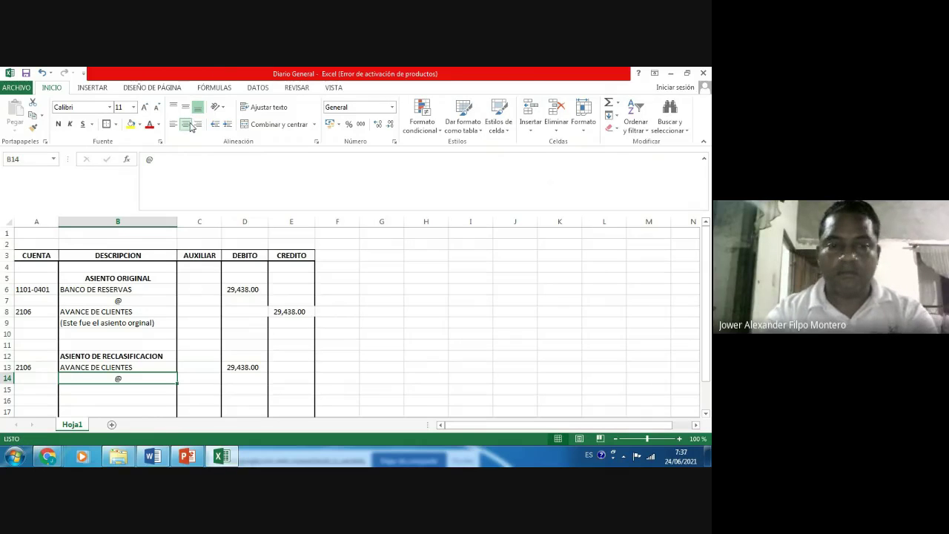
- Enter the ledger code 1105 in A15 under CUENTA and align it to the left of the cell
key("Down")
key("Left")
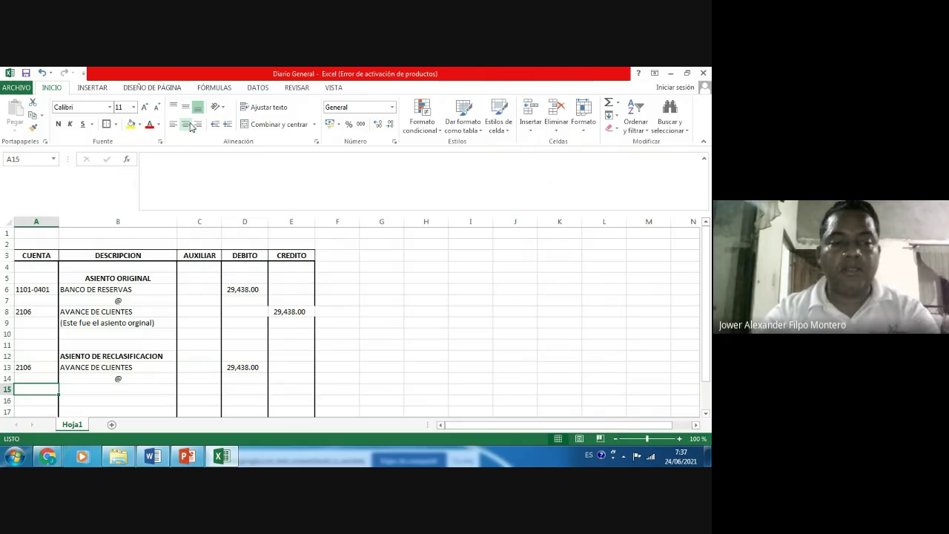
type("115")
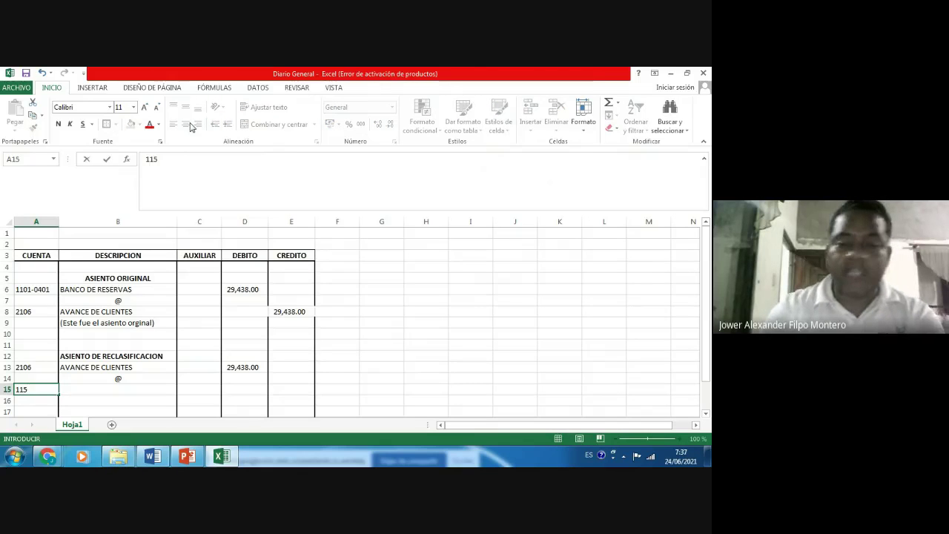
key("BackSpace")
type("0")
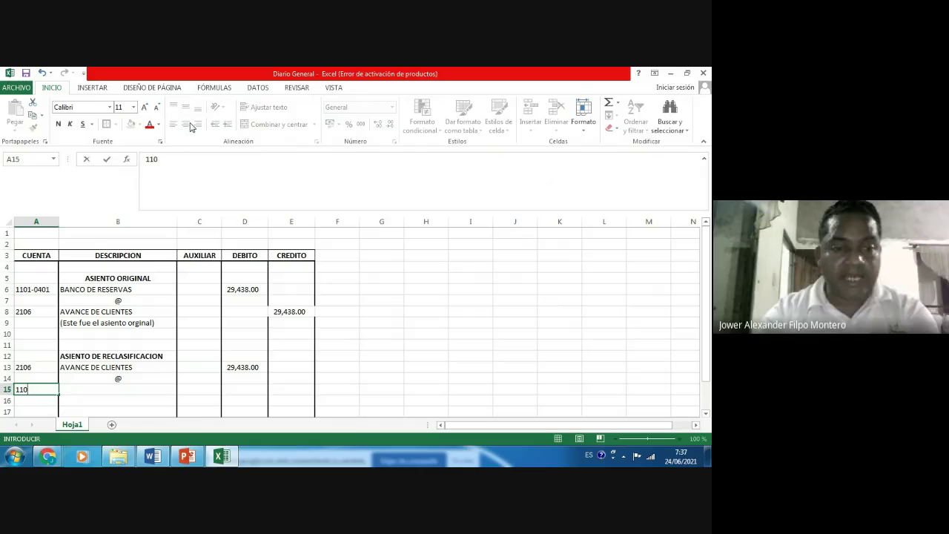
type("5")
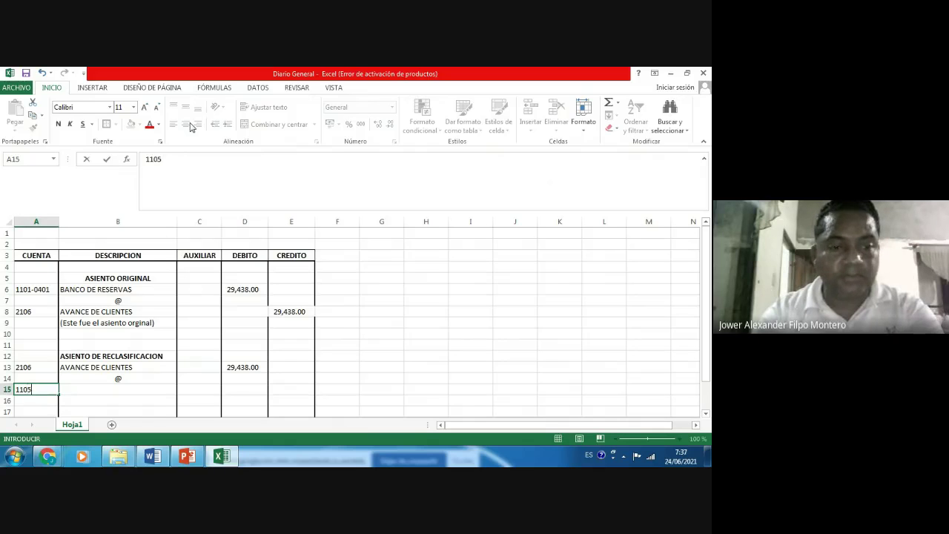
key("Return")
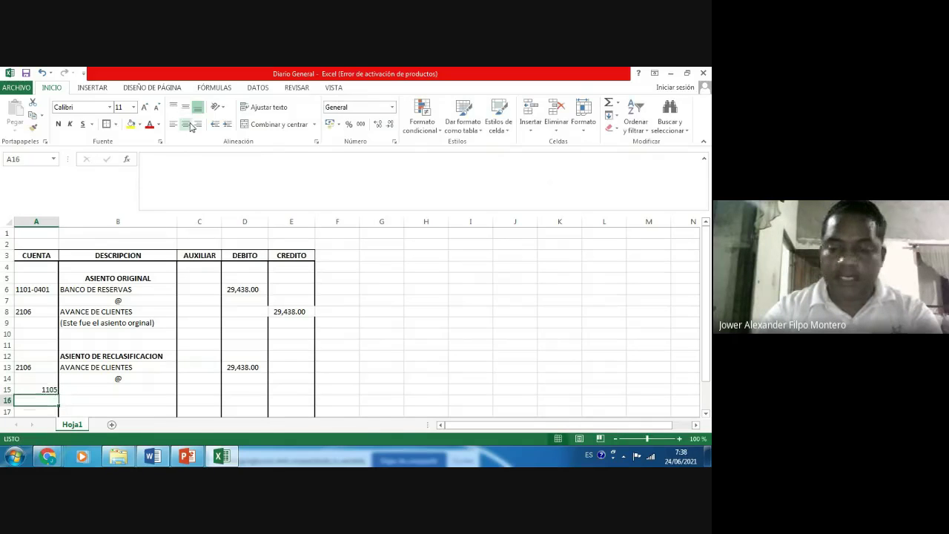
key("Up")
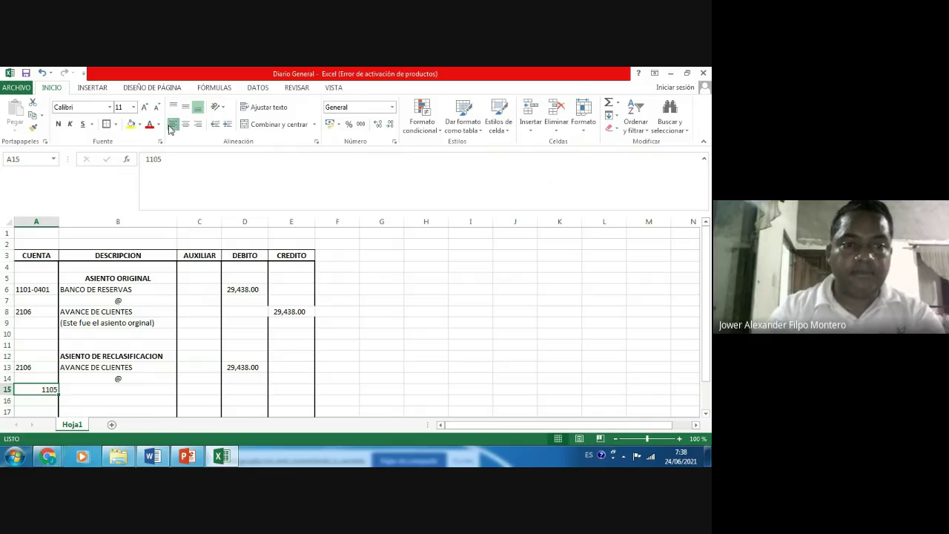
left_click(172, 125)
- Enter the description CUENTAS POR COBRAR in B15 beside the ledger code 1105
key("Right")
type("CUENT")
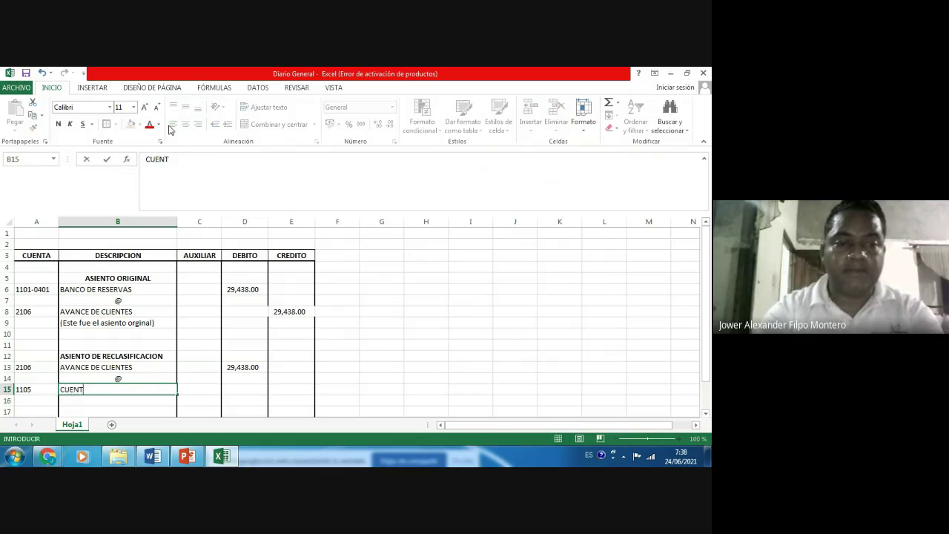
type("AS POR COBRAR")
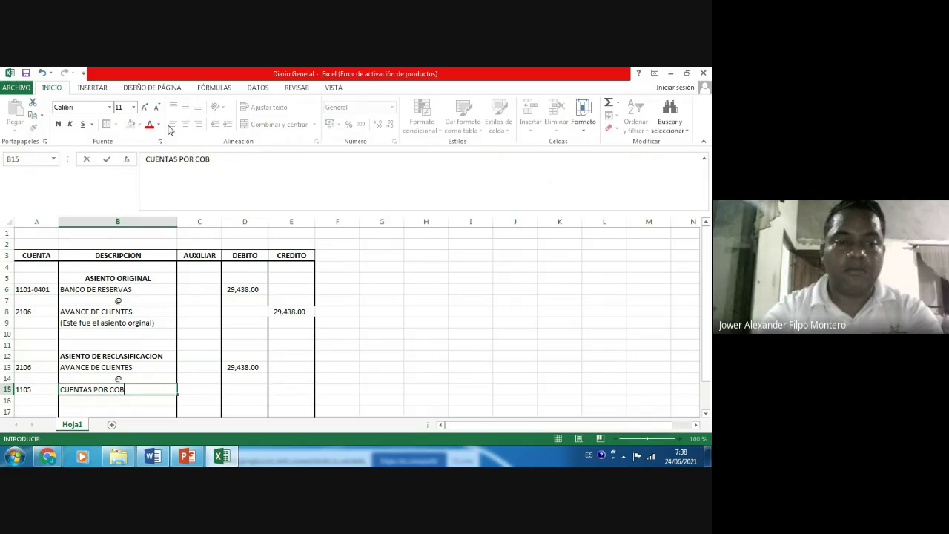
key("Return")
- Copy the reclassification debit amount from D13 into E15 as the credit for CUENTAS POR COBRAR
key("Up")
key("Up")
key("Up")
key("Right")
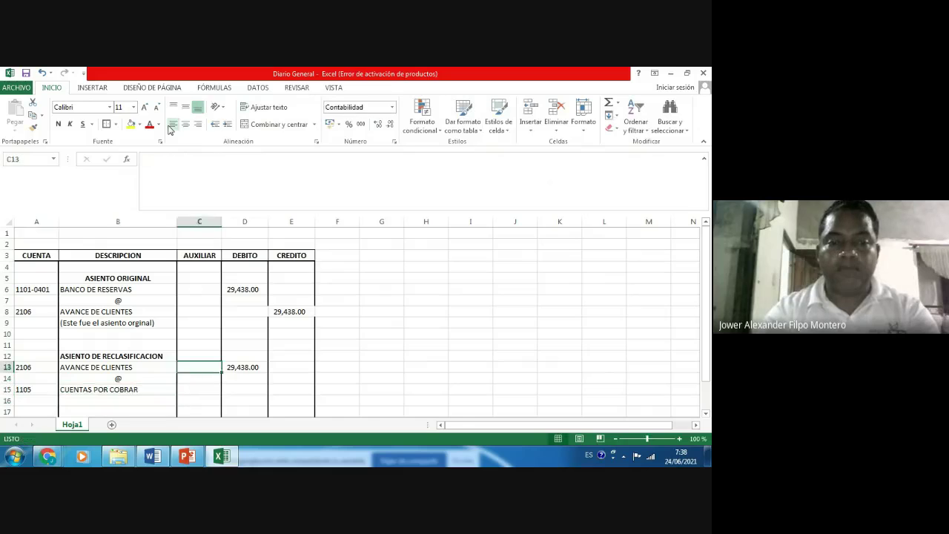
key("Right")
key("ctrl+c")
key("Down")
key("Right")
key("Down")
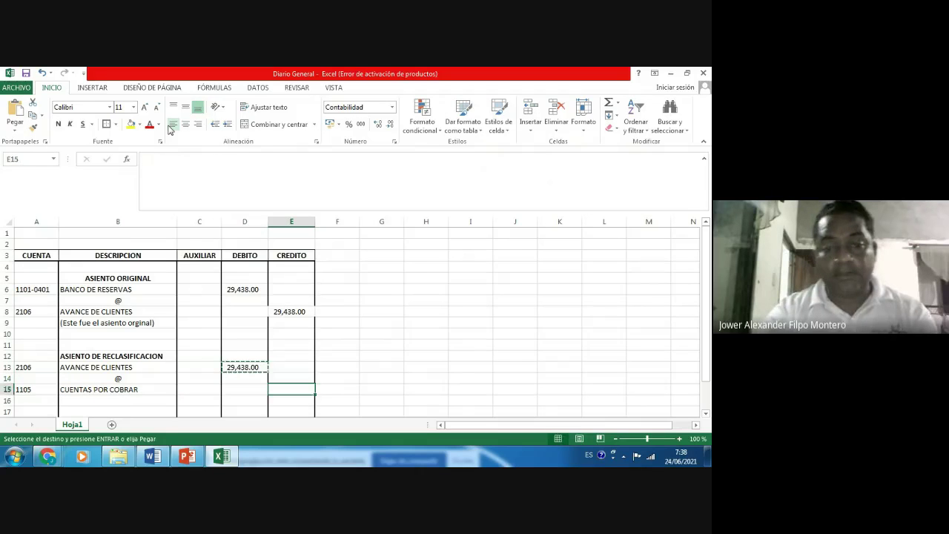
key("Return")
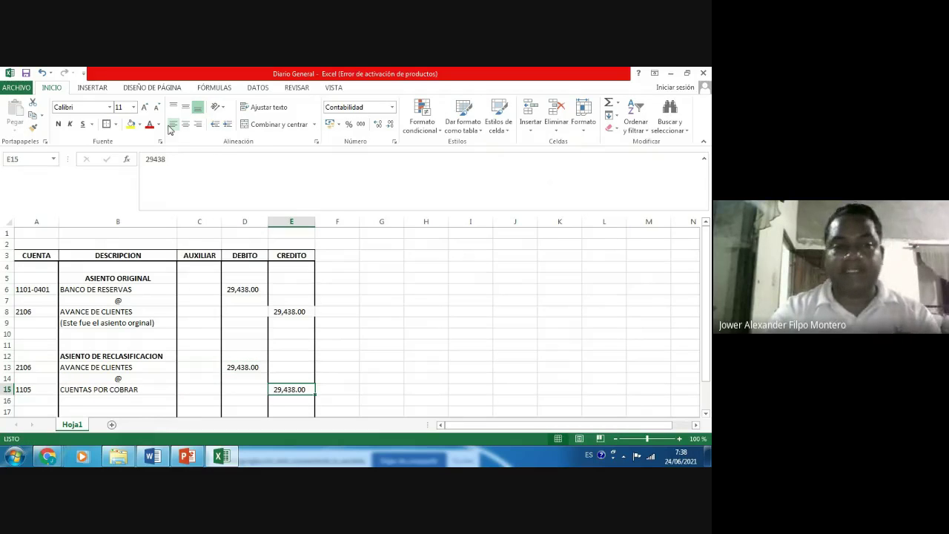
key("Left")
key("Up")
key("Up")
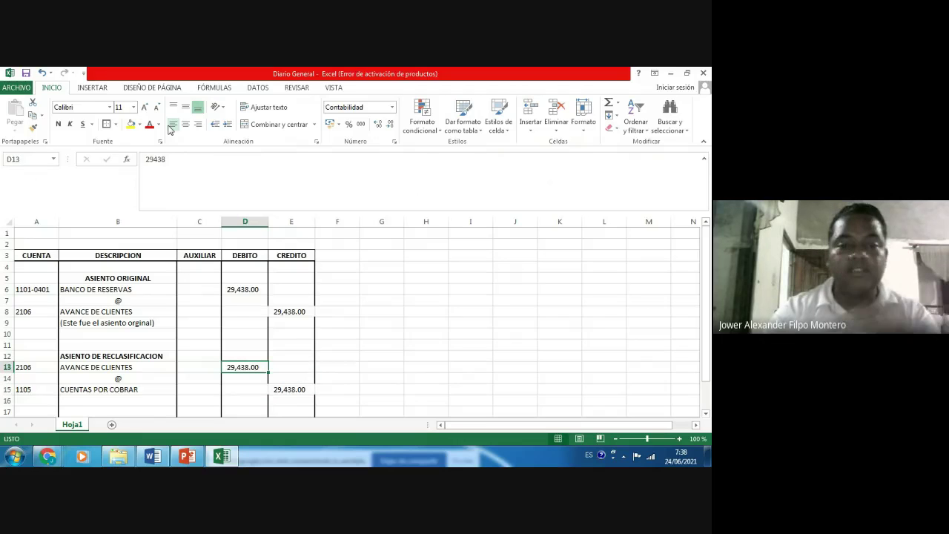
key("Right")
key("Down")
key("Down")
- Start the client subaccount code in A16 under CUENTA with 1105-
key("Down")
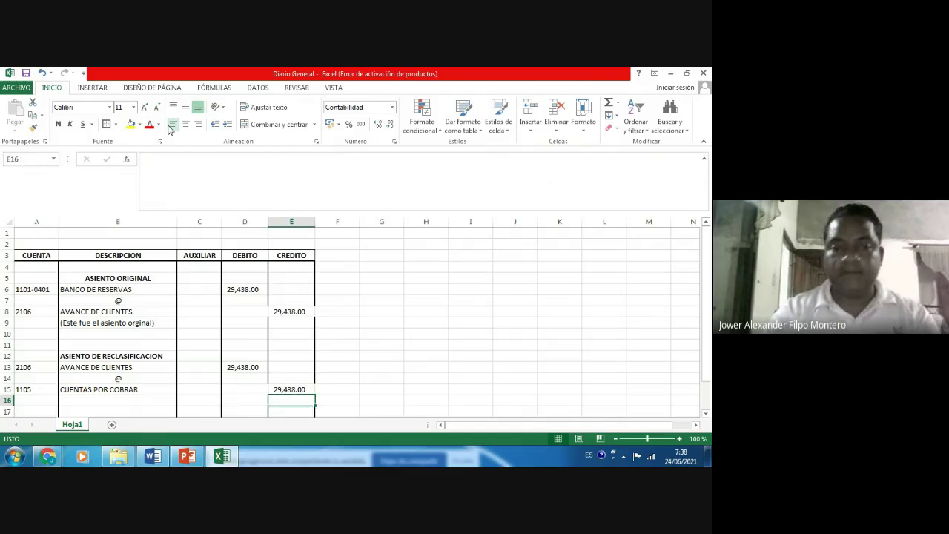
key("Left")
key("Left")
key("Left")
key("Left")
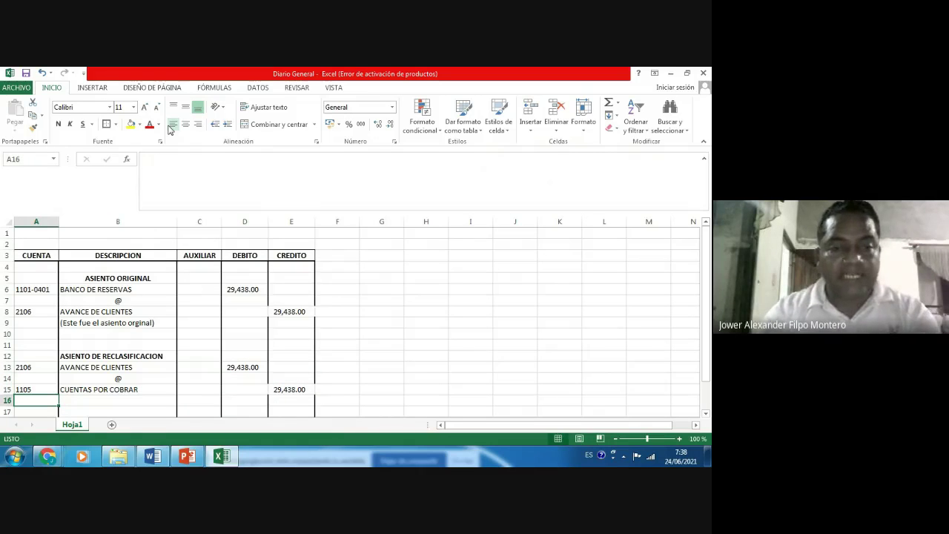
key("alt+Tab")
key("alt+Tab")
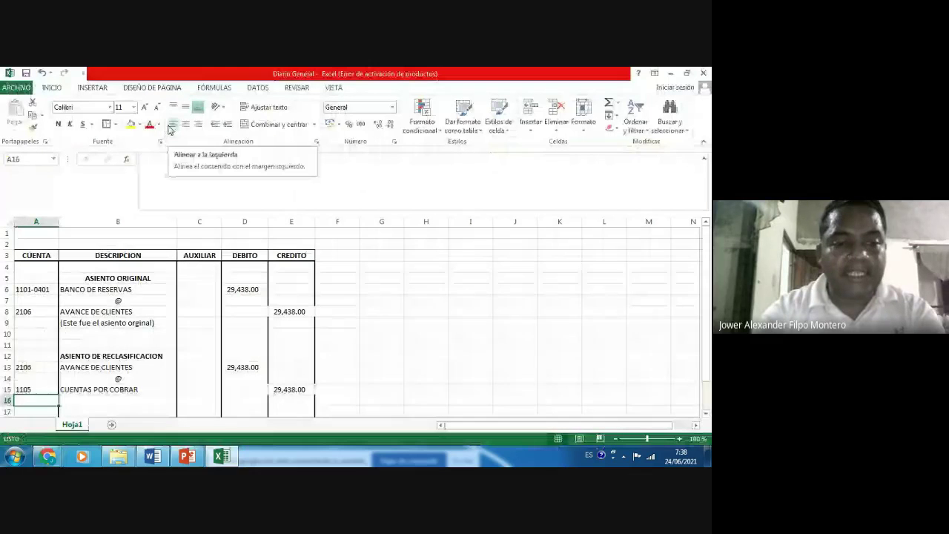
type("11")
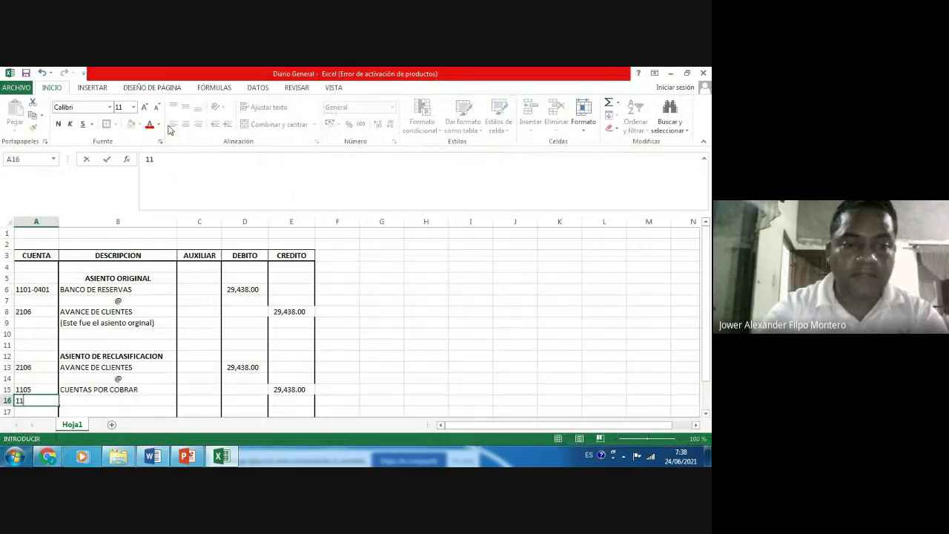
type("0")
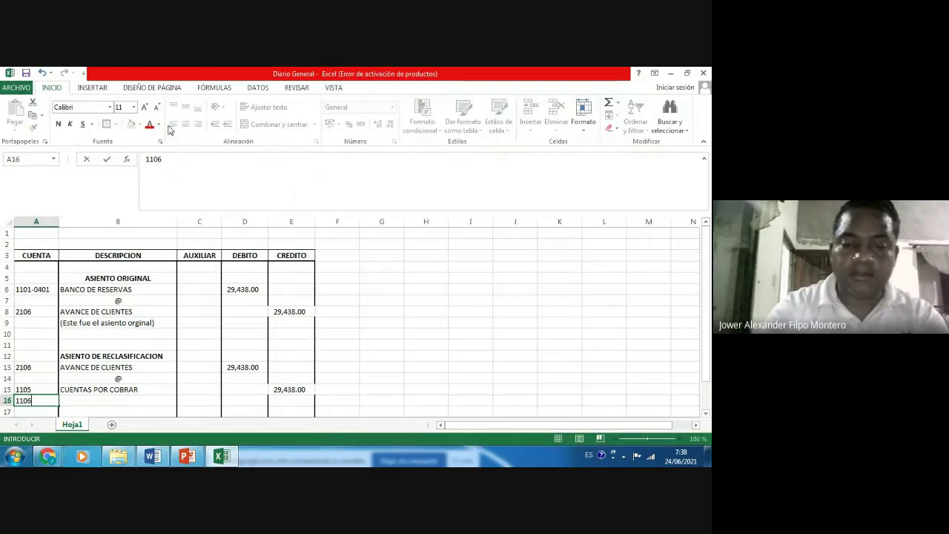
type("5")
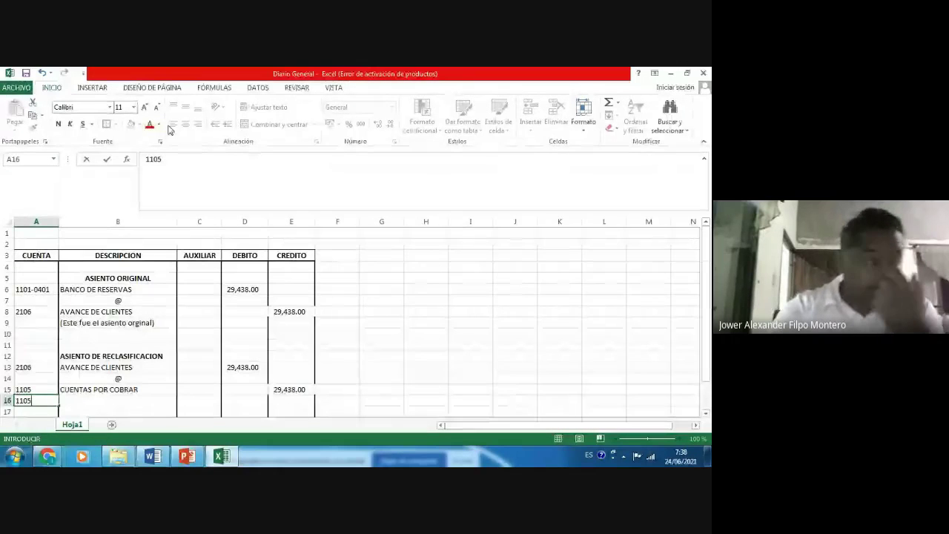
type("-")
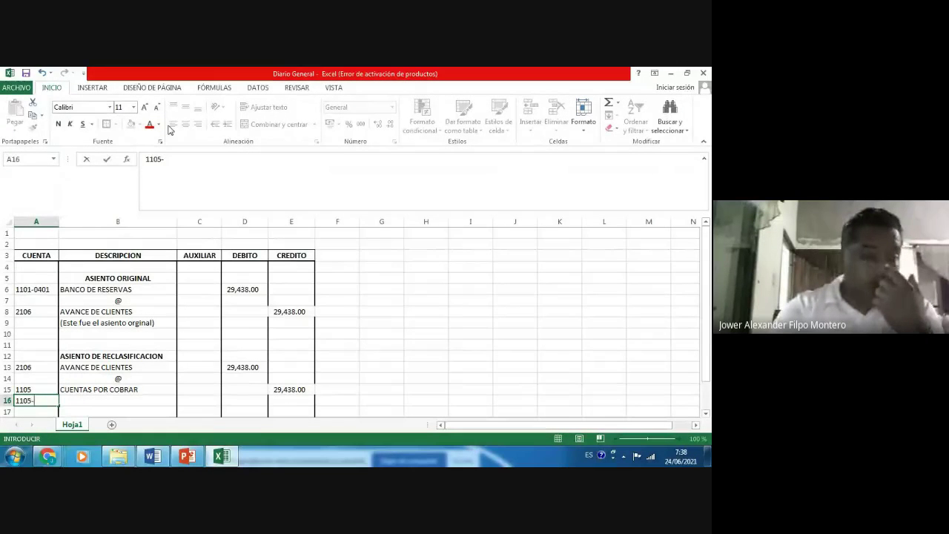
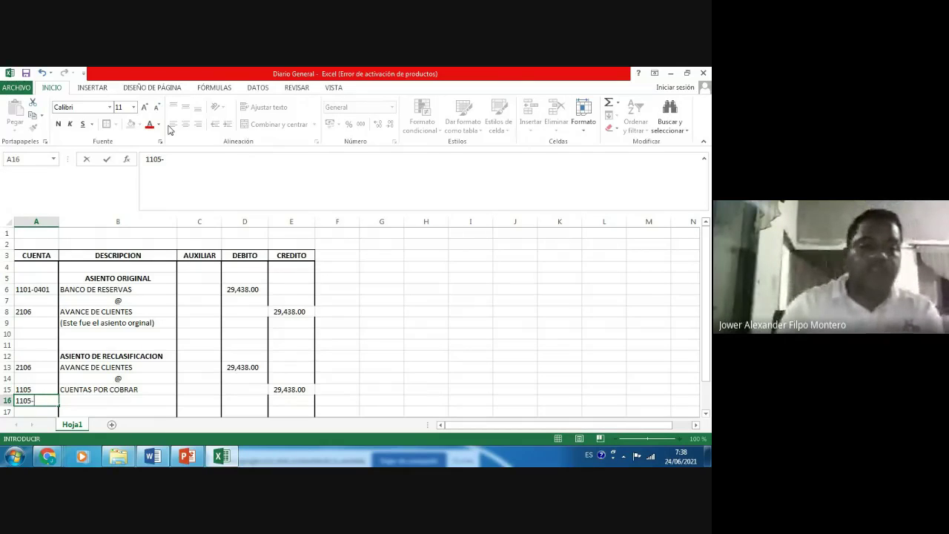
- Look up the client code of Zona Franca Nordeste in the invoice table of the Casos Auditorias de Cuentas por Cobrar Word document
left_click(49, 457)
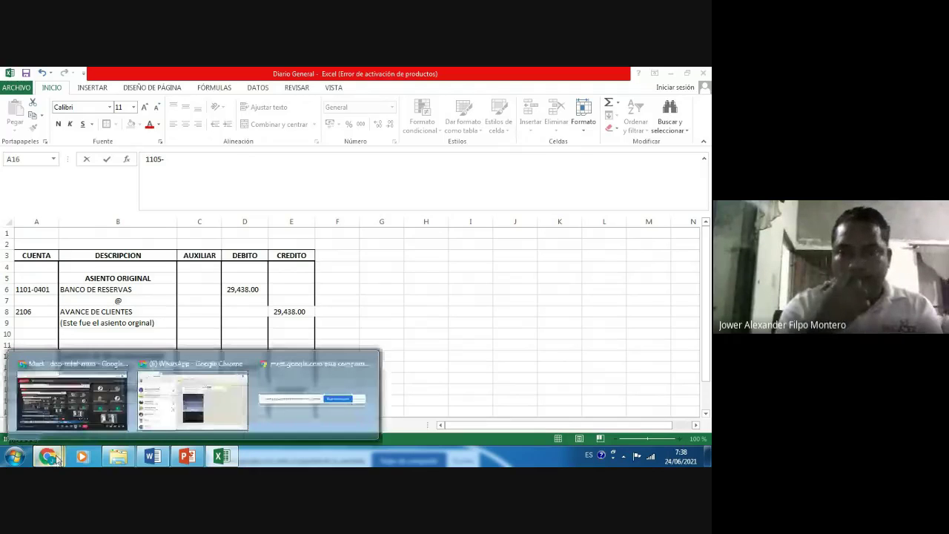
left_click(72, 401)
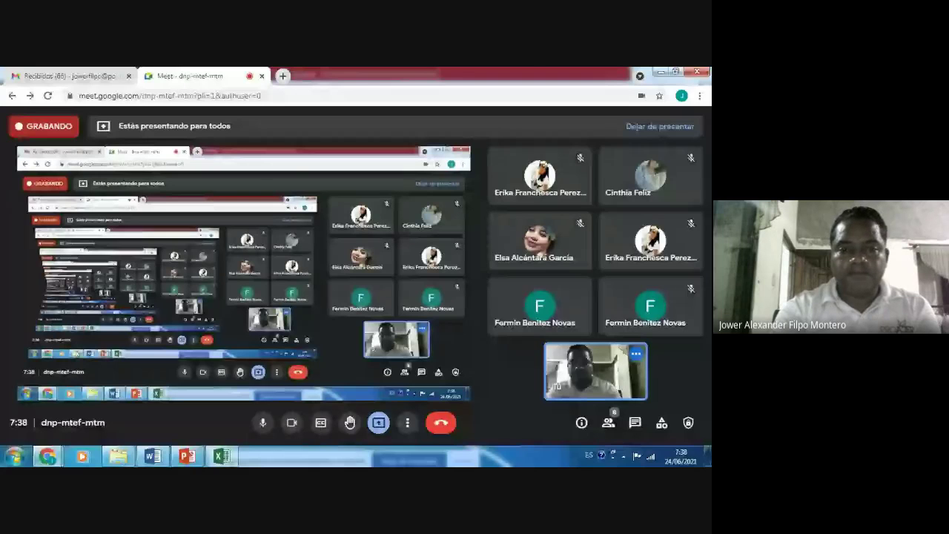
key("alt+Tab")
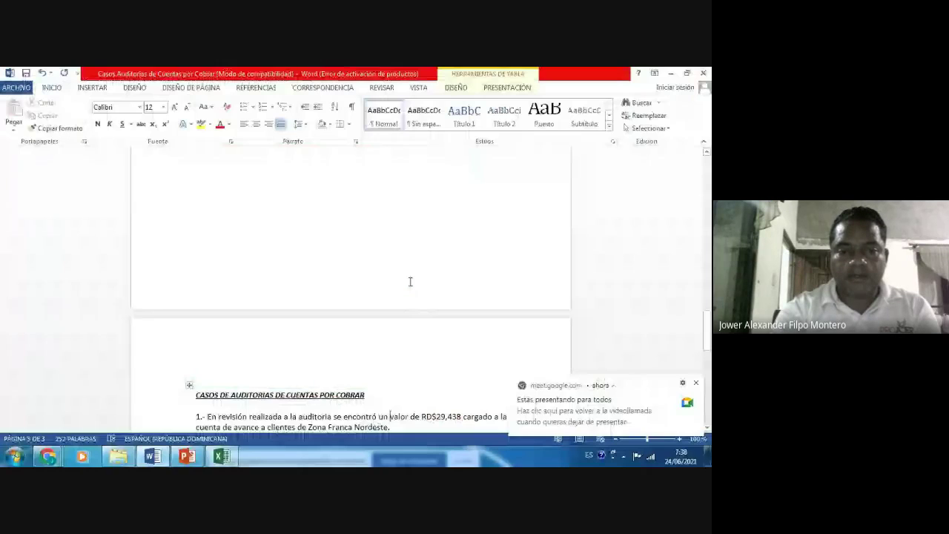
scroll(410, 282, "up", 5)
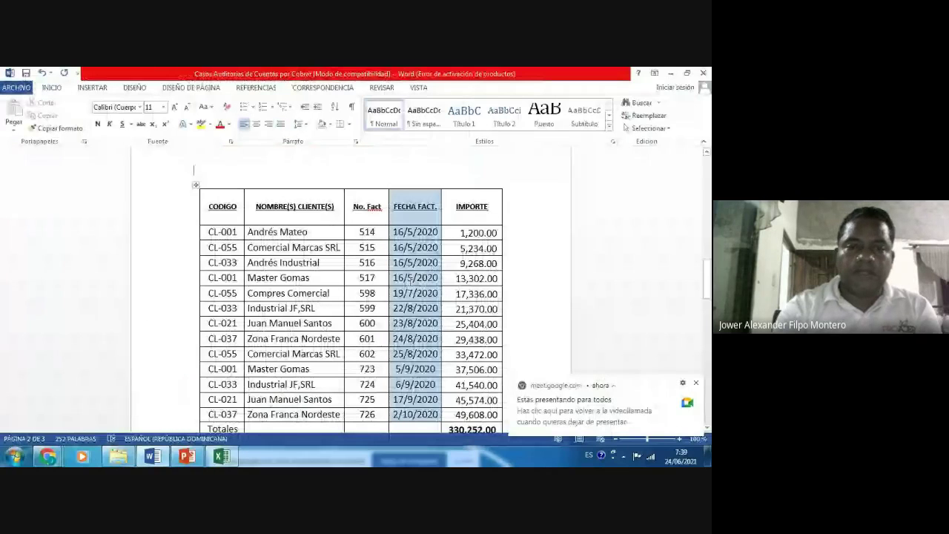
left_click(364, 353)
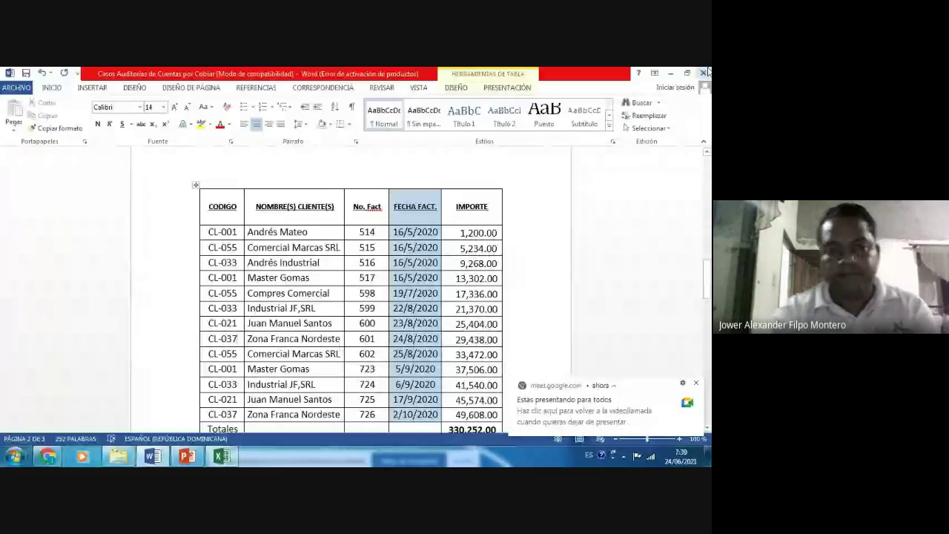
- Return to the Diario General workbook in Excel and complete the subaccount code in A16 as 1105-37
left_click(669, 73)
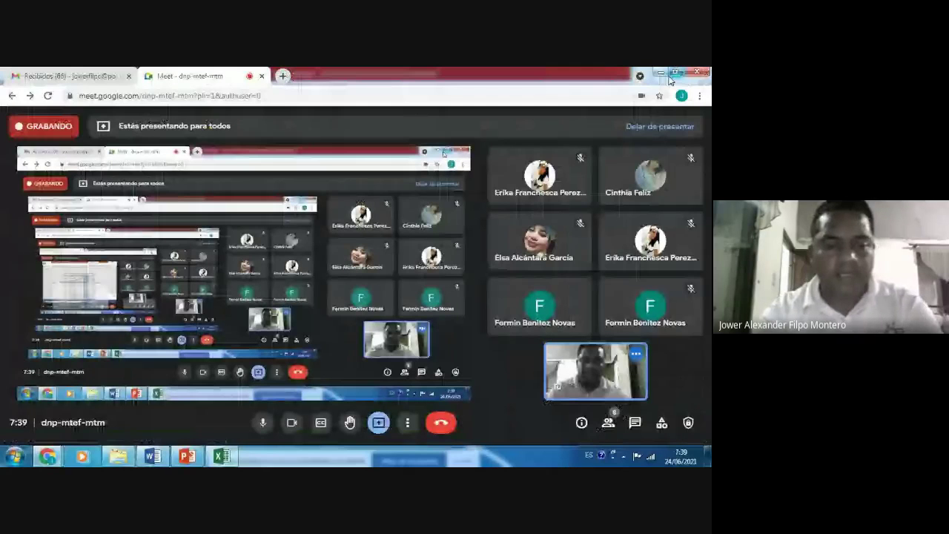
left_click(669, 74)
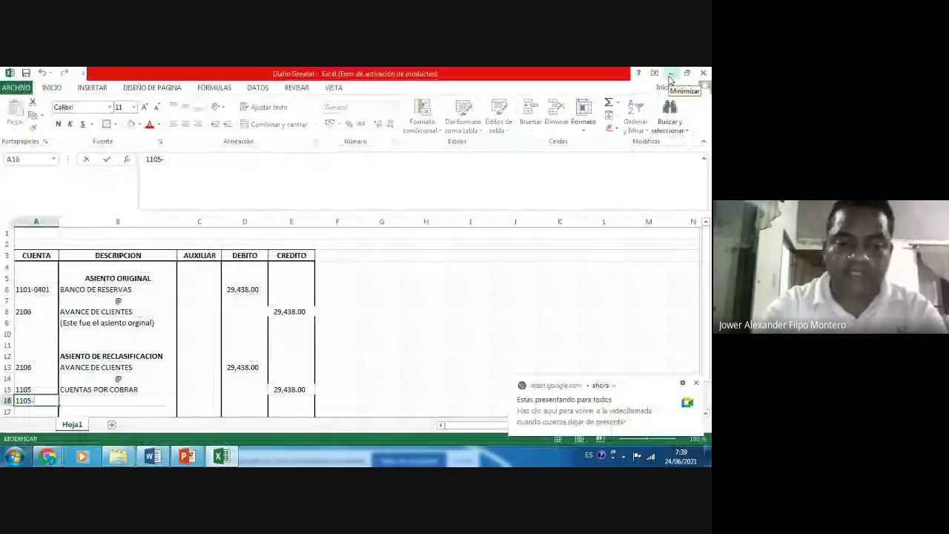
type("37")
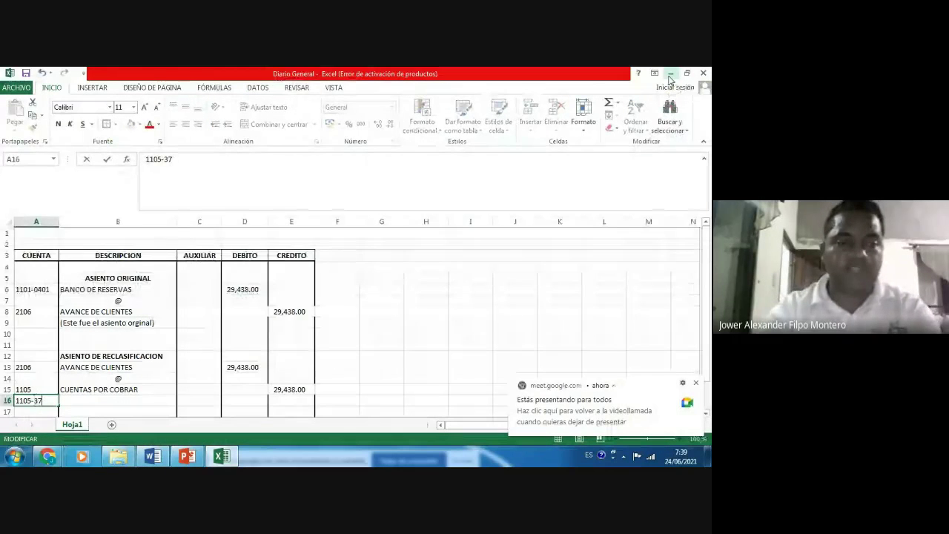
key("Tab")
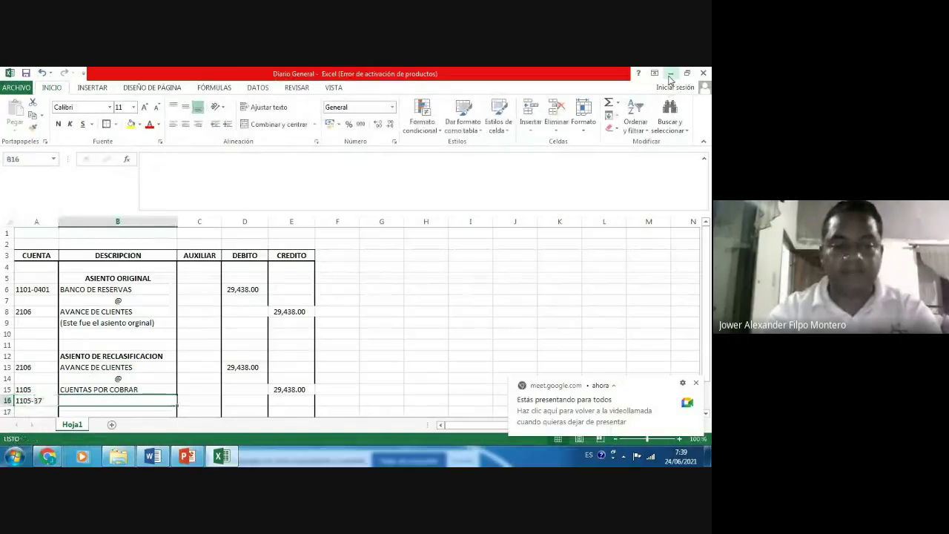
- Enter the client description starting with Zona in B16 beside the subaccount code 1105-37
key("alt+Tab")
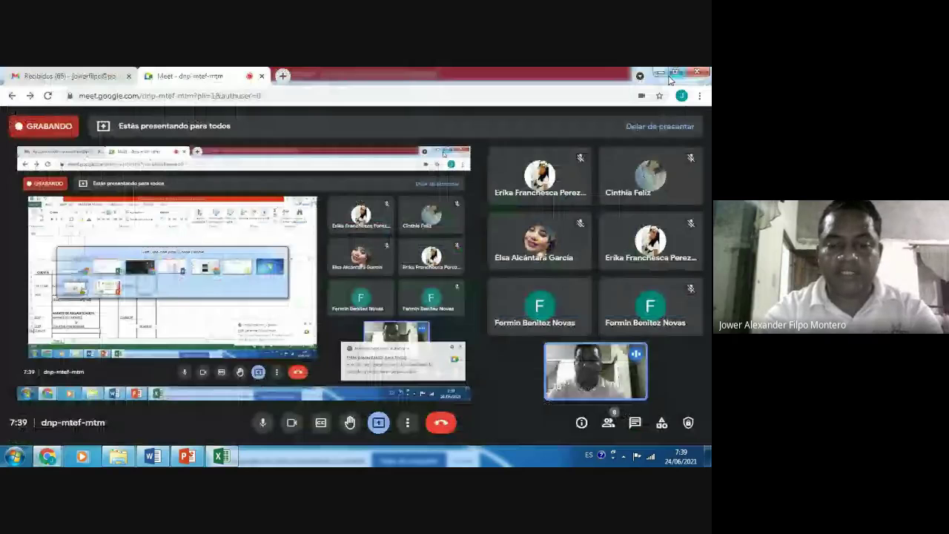
left_click(668, 77)
type("Zona ")
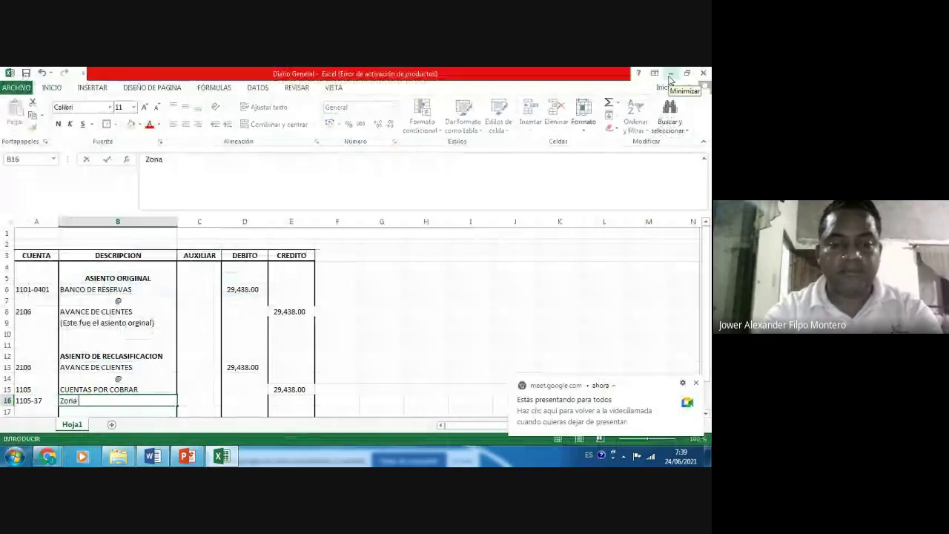
- Complete the description in cell B16 as "Zona Franca del Nordeste"
type("Franca del")
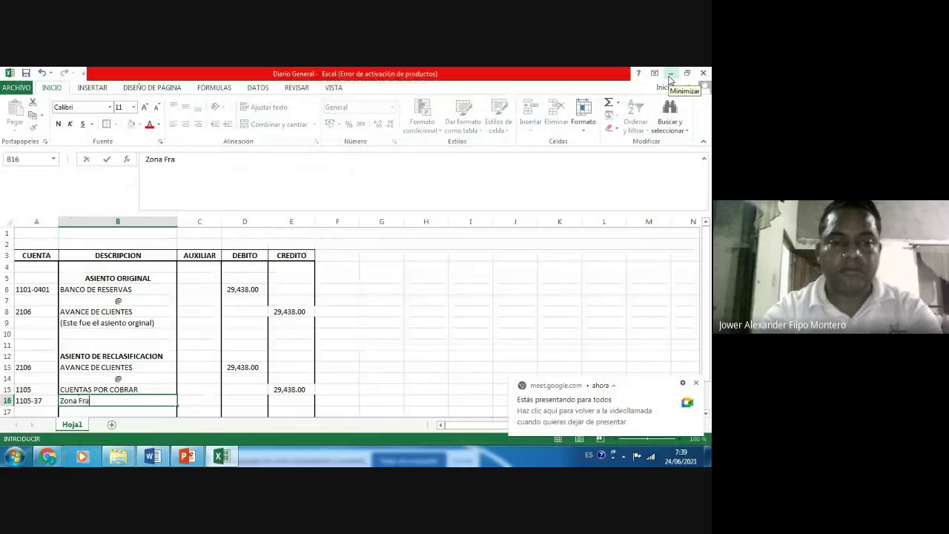
type("rdeste")
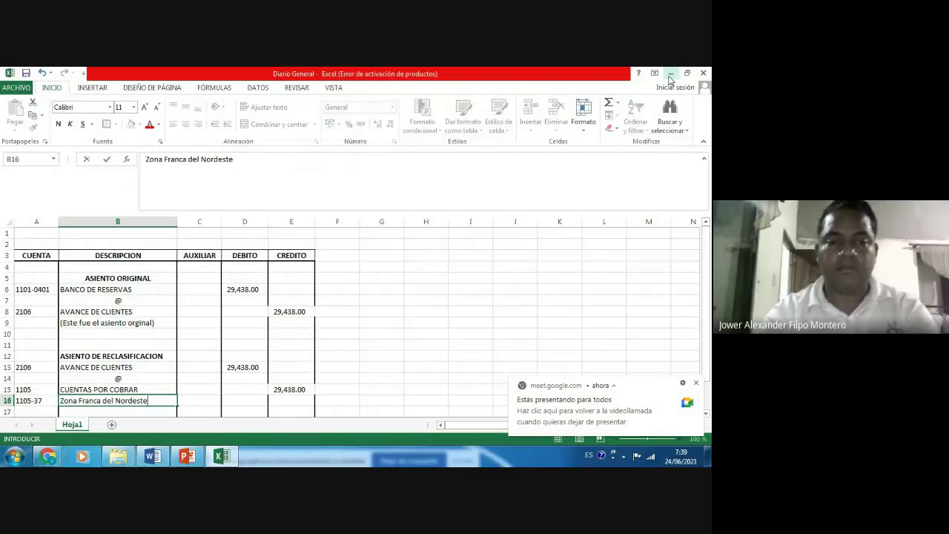
key("Return")
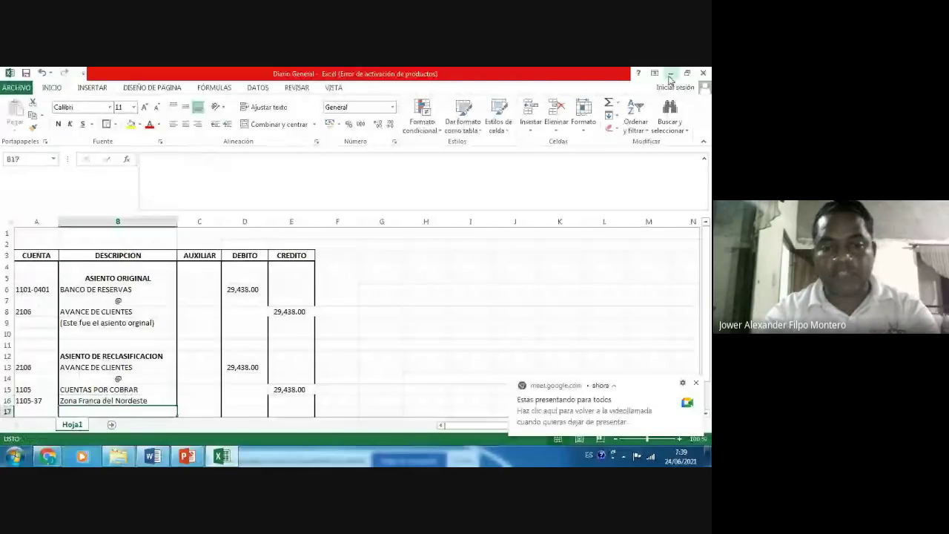
- Copy the credit amount from E15 into the AUXILIAR column at C16, beside Zona Franca del Nordeste
key("Right")
key("Up")
key("Right")
key("Up")
key("Right")
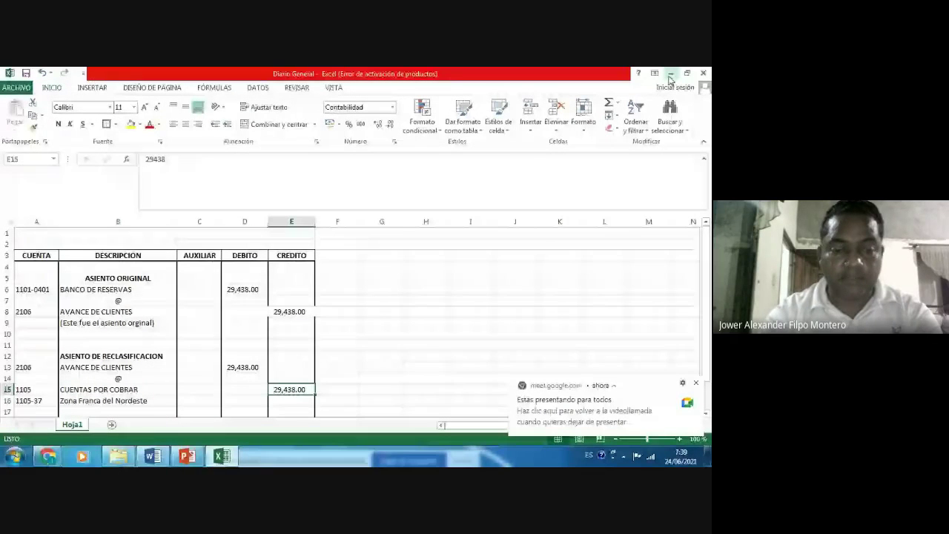
key("ctrl+c")
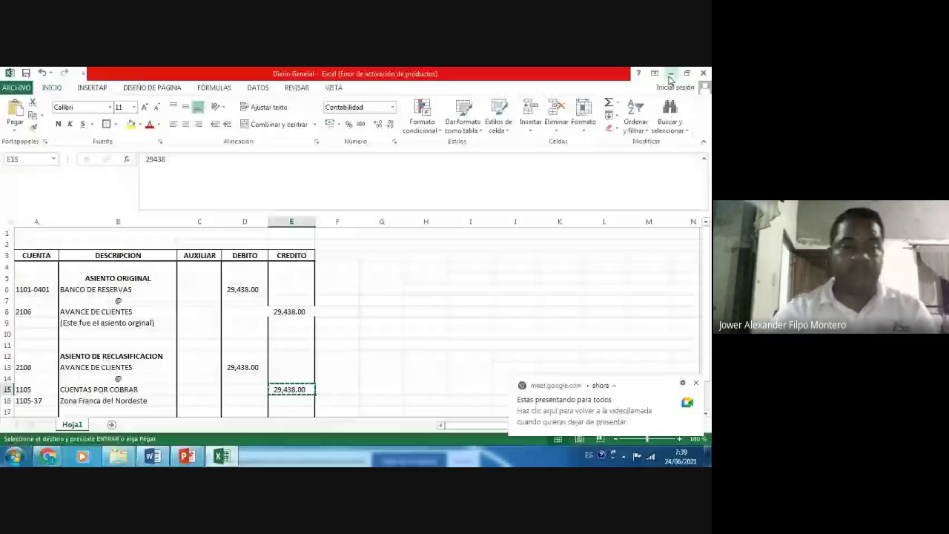
key("Down")
key("Left")
key("Left")
key("Return")
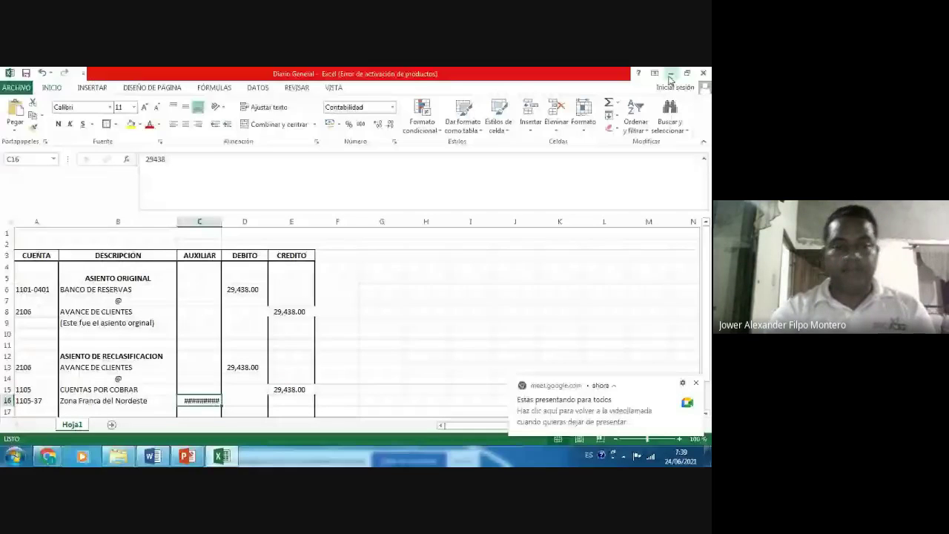
- Enter "(Reclasifica cuenta por cobrar" in B17 as the first line of the reclassification note
key("Left")
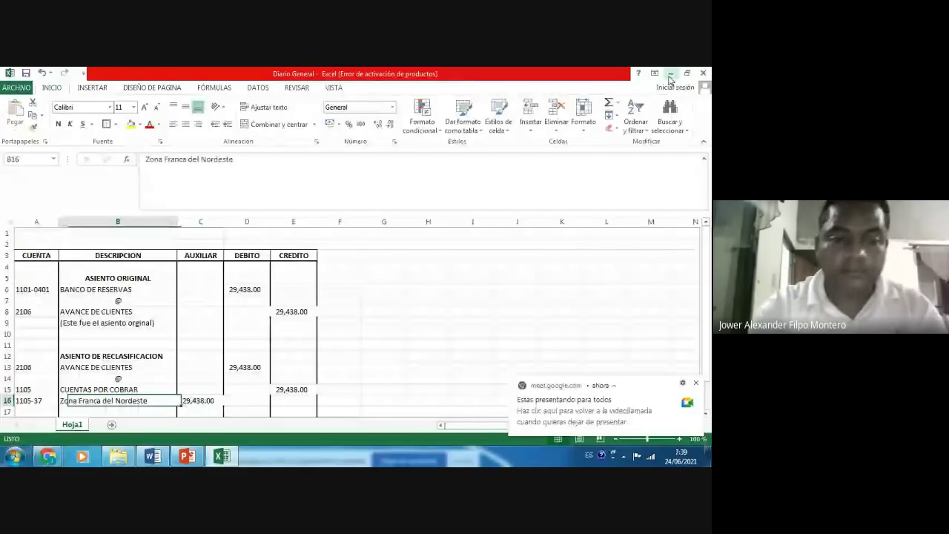
scroll(670, 80, "down", 1)
key("Down")
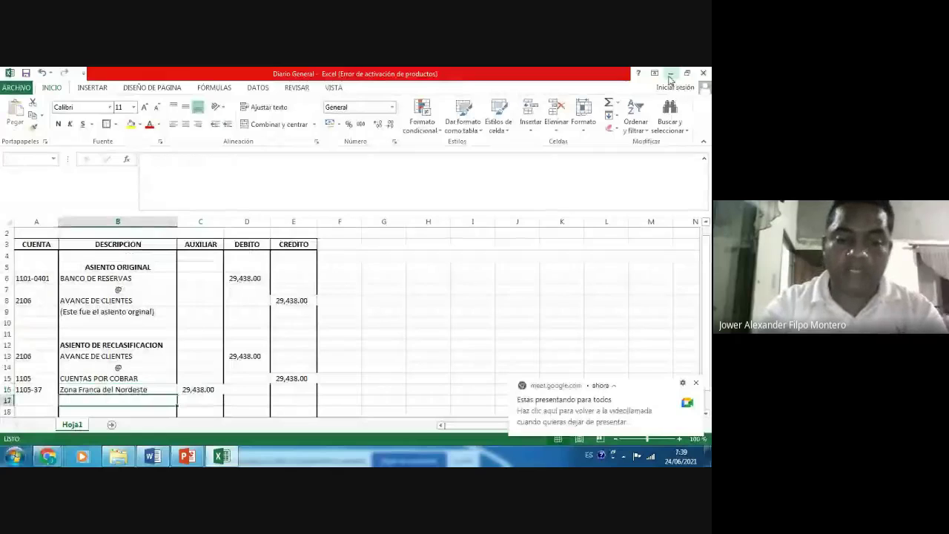
key("ctrl+8")
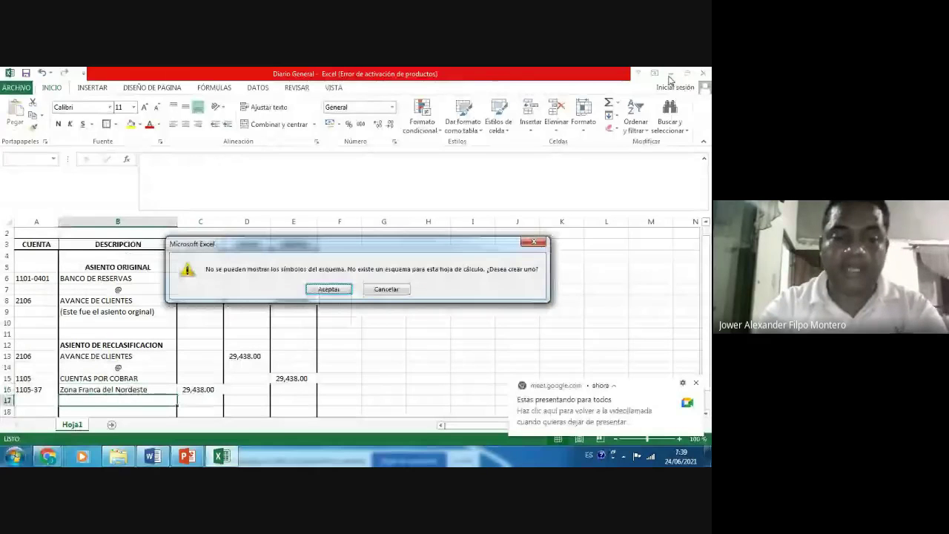
key("Escape")
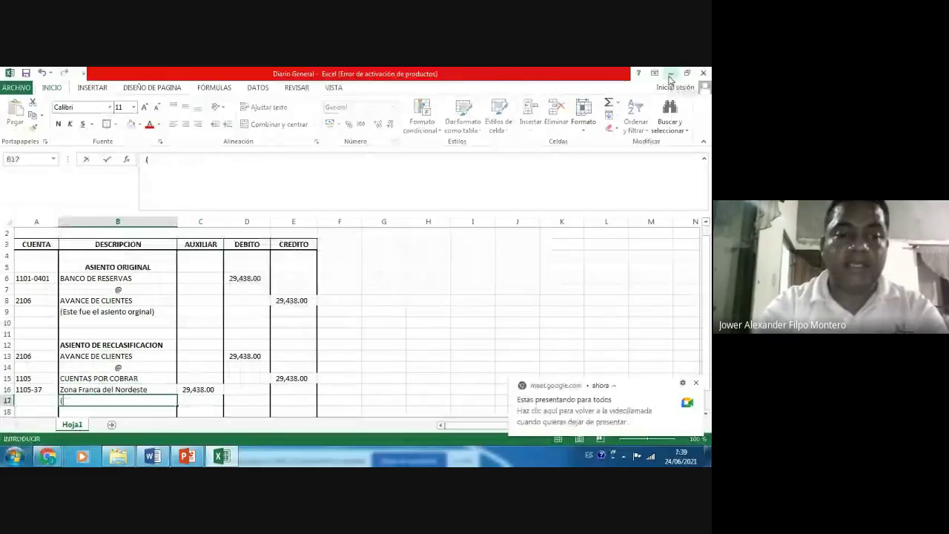
type("(Reg")
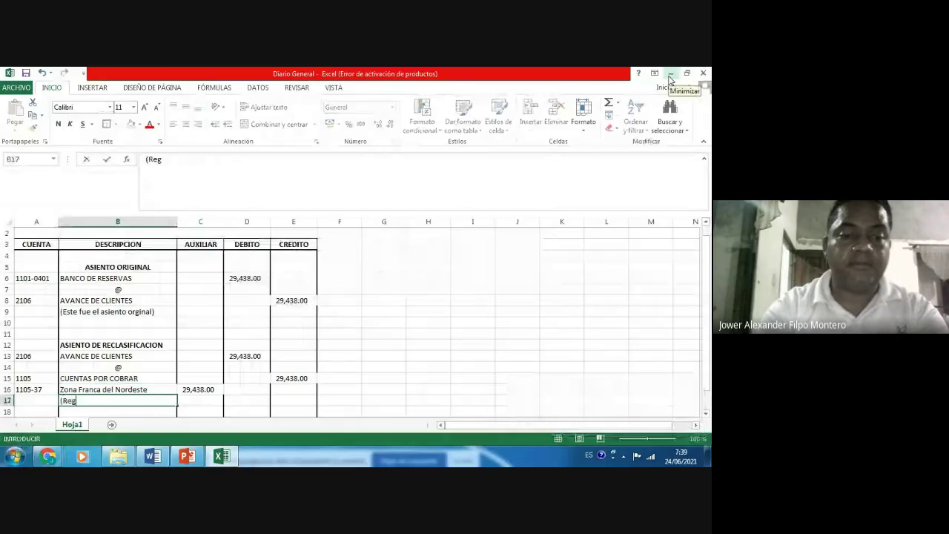
key("BackSpace")
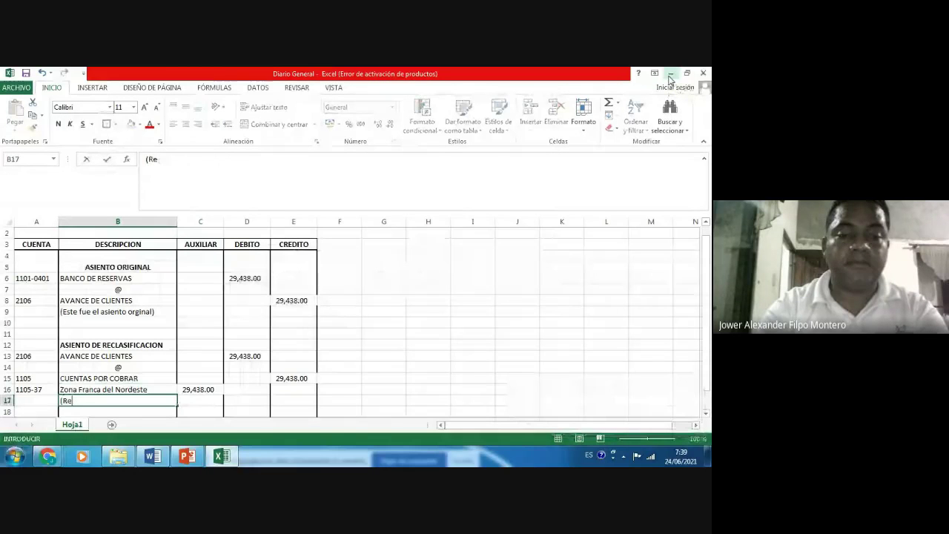
type("clasifica")
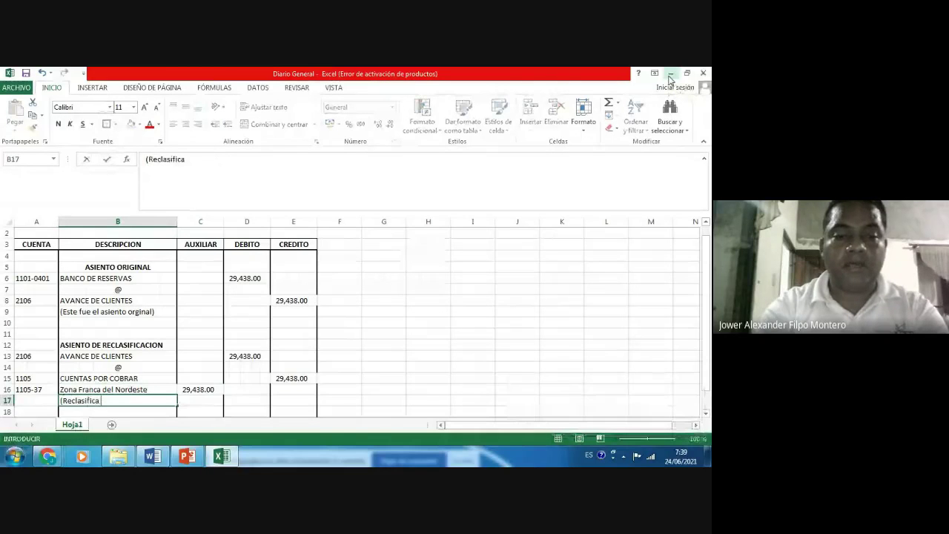
type(" cuena")
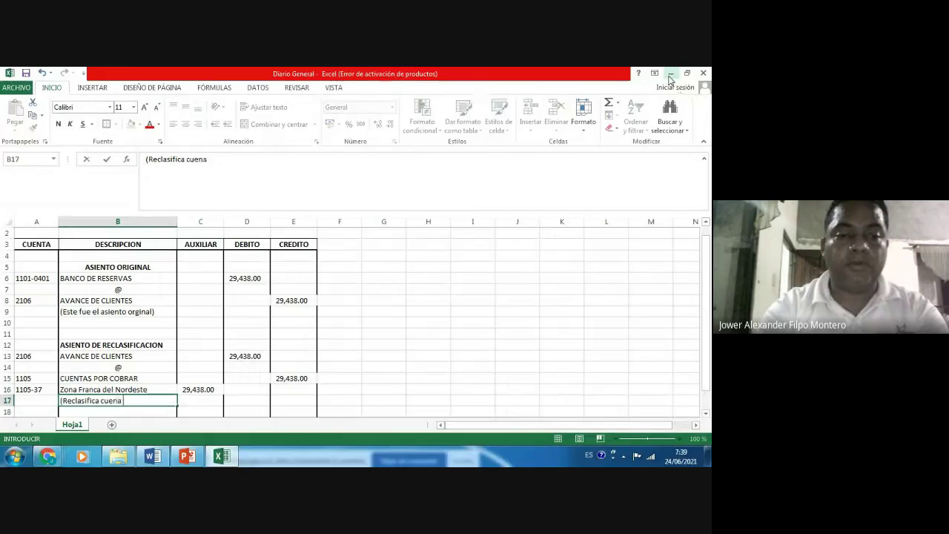
key("BackSpace")
type("ta")
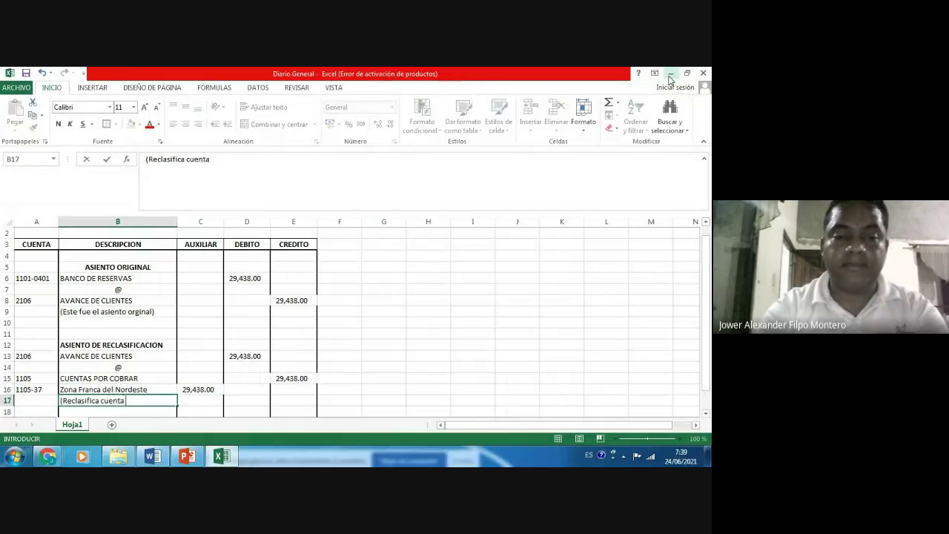
type(" c")
key("BackSpace")
key("BackSpace")
type("por cobrar")
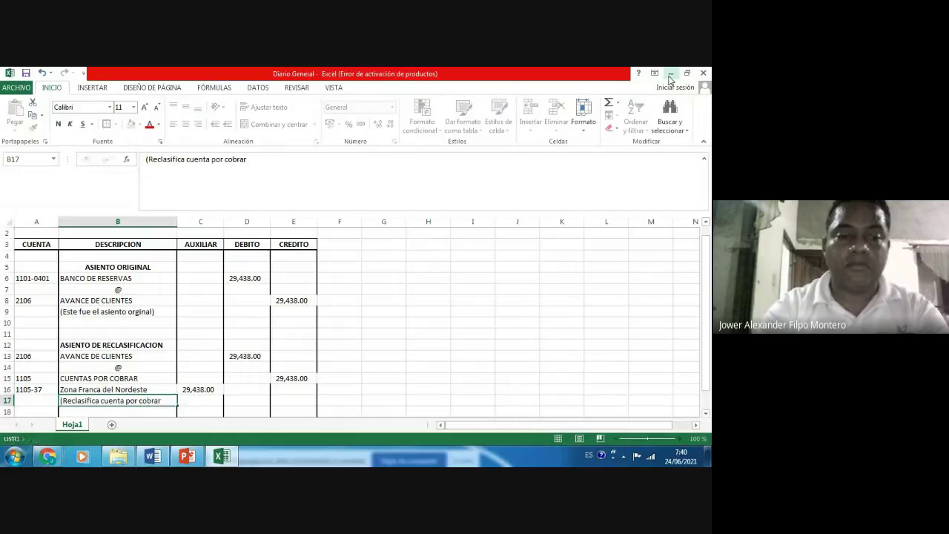
key("Return")
- Finish the note in B18 with "contra la cuenta de pasivo)"
type("contra")
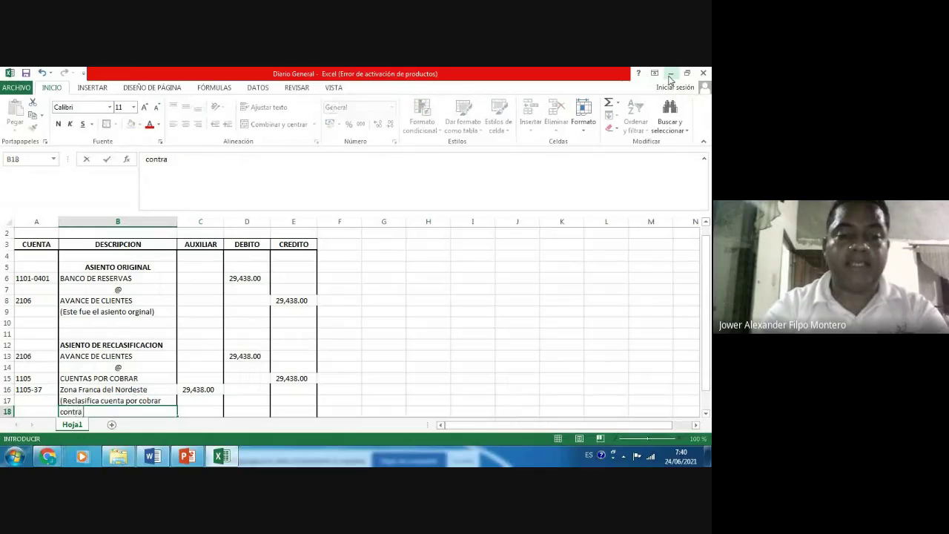
type(" la cuenta de pasivo")
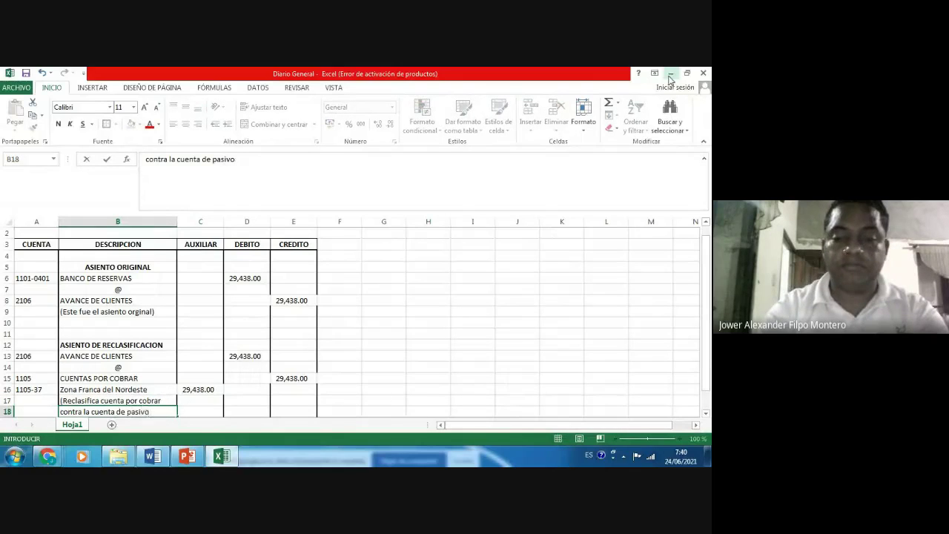
type(")")
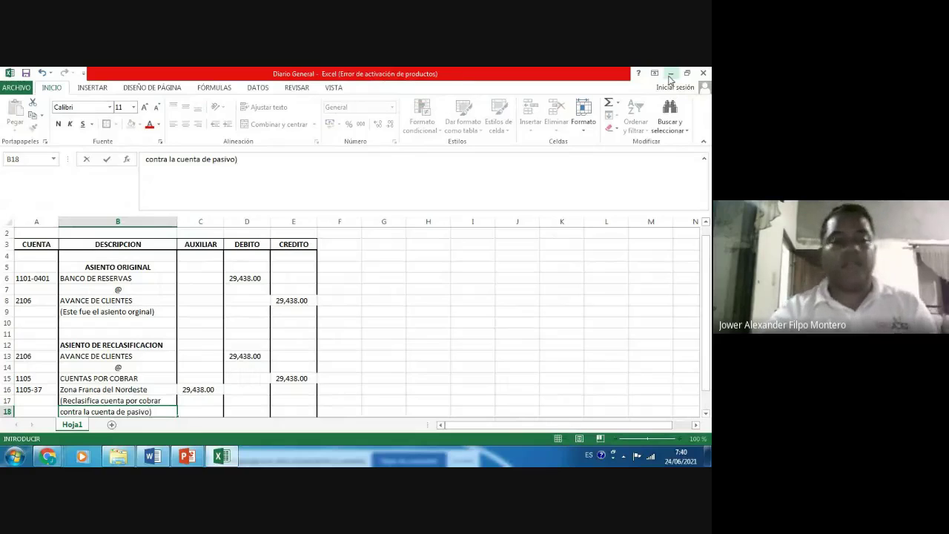
key("Return")
- Format the two-line reclassification note in B17:B18 as bold and italic
key("Up")
key("Up")
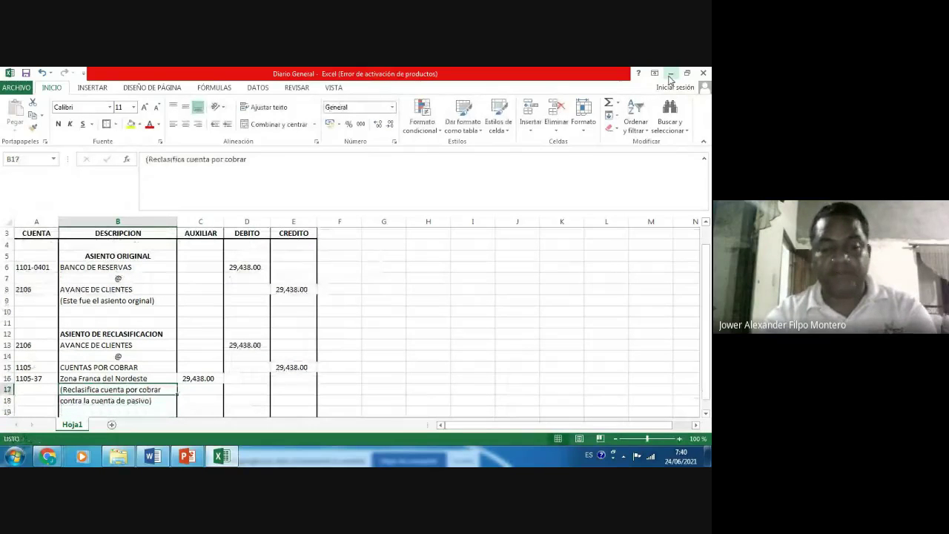
key("shift+Down")
key("ctrl+n")
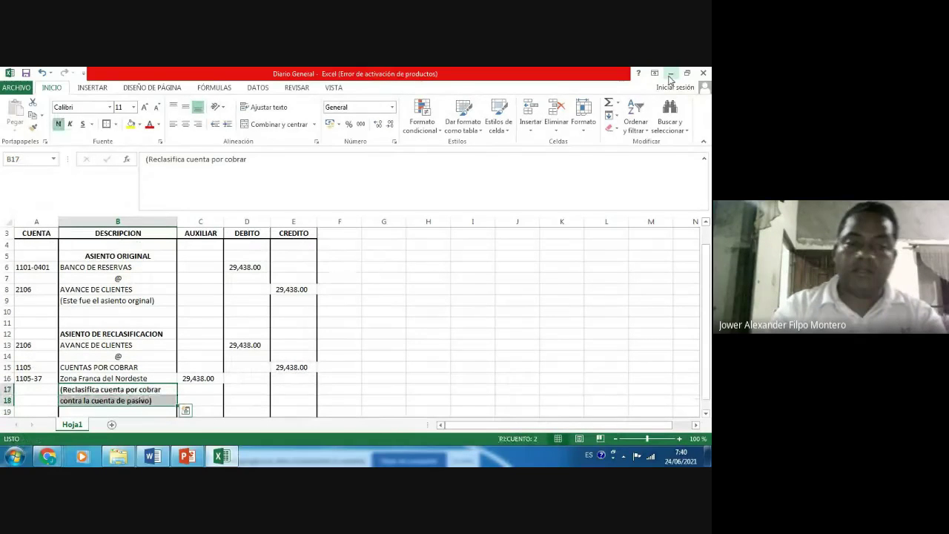
key("ctrl+k")
key("Down")
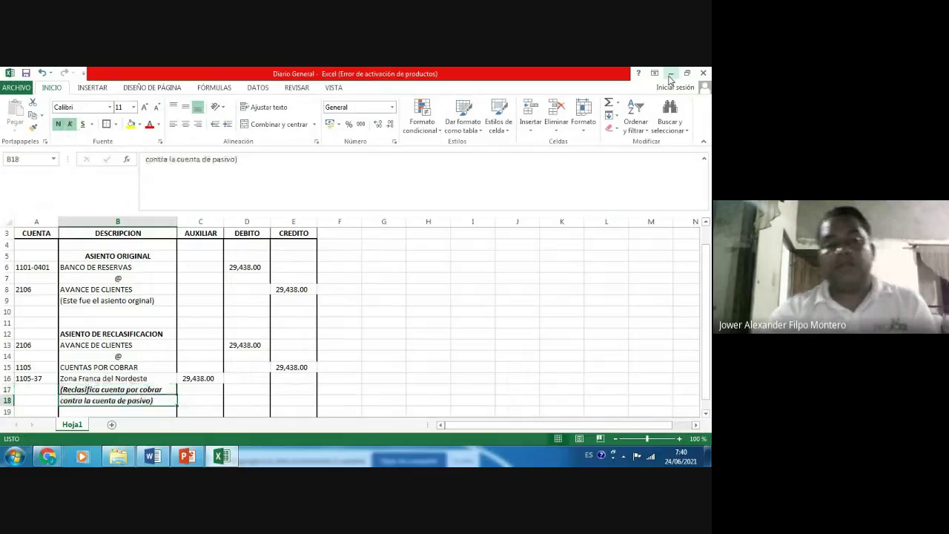
key("Down")
key("Left")
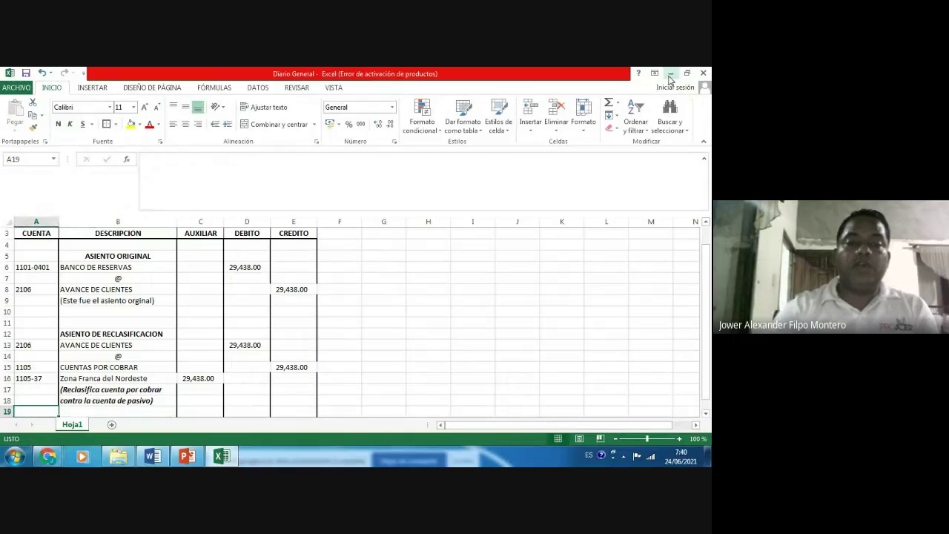
- Outline the CREDITO column range E4:E20 with a border to close the gaps beside the amounts
left_click(250, 245)
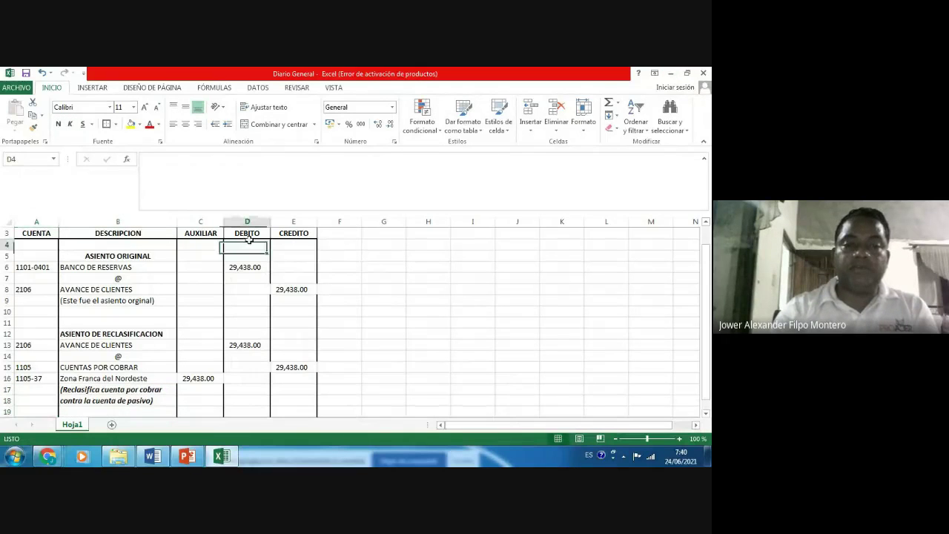
key("Down")
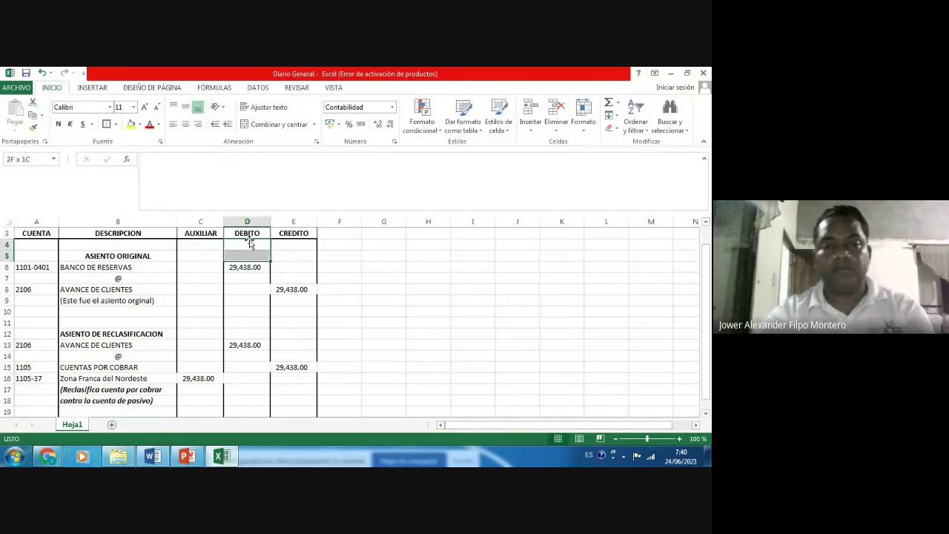
key("Right")
key("Up")
key("Up")
key("Down")
key("shift+Down")
key("shift+Down")
key("shift+Down")
key("shift+Down")
key("shift+Down")
key("shift+Down")
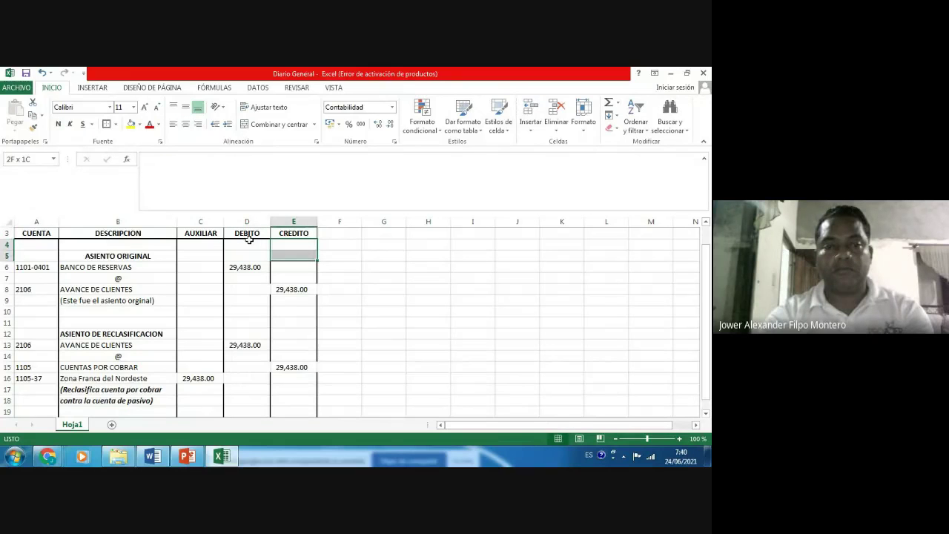
key("shift+Down")
key("shift+Down")
key("shift+Down")
key("shift+Down")
key("shift+Down")
key("shift+Down")
key("shift+Down")
key("shift+Down")
key("shift+Down")
key("shift+Down")
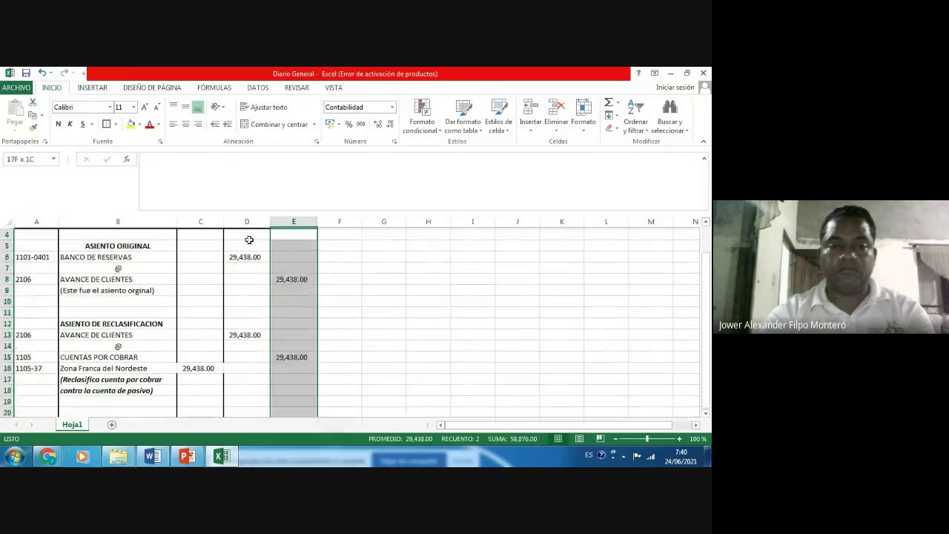
scroll(249, 240, "down", 1)
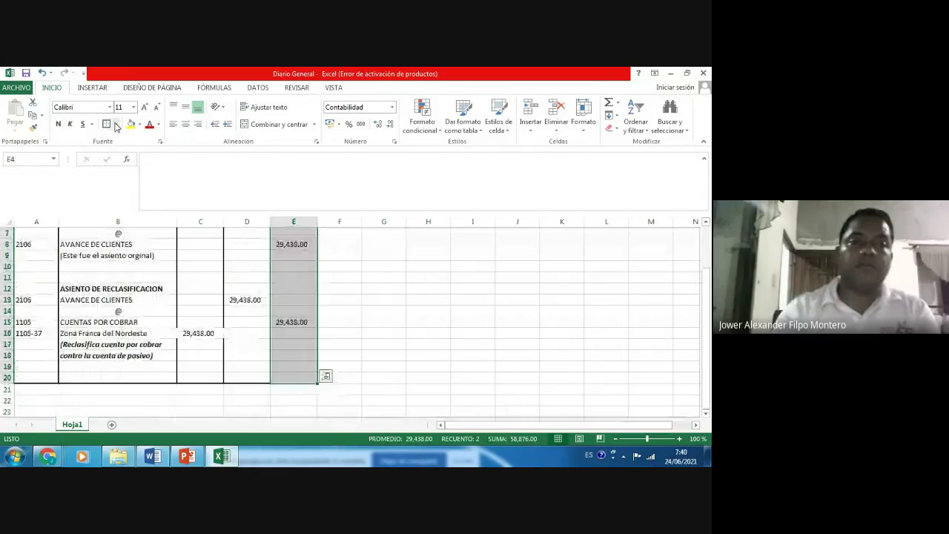
scroll(249, 319, "up", 2)
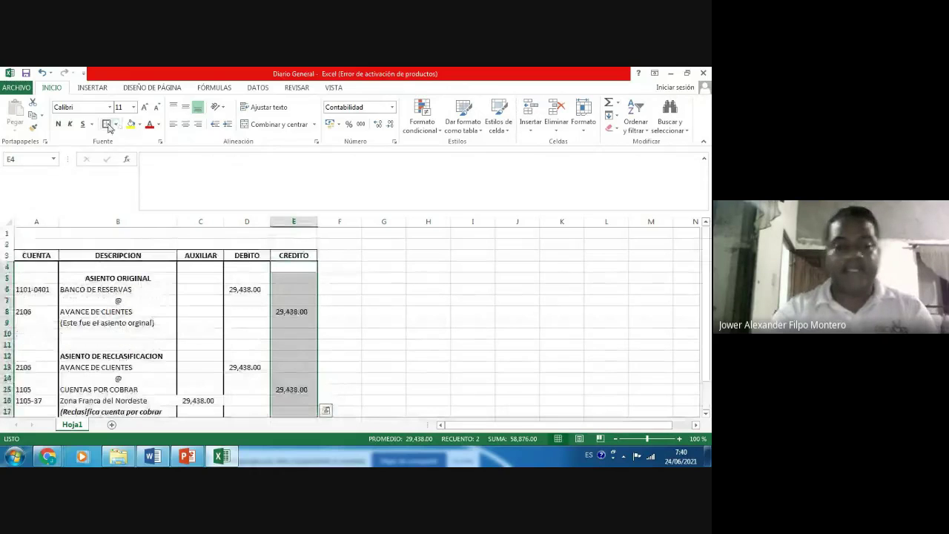
- Outline the DEBITO column range D4:D20 with a border
key("Left")
key("shift+Down")
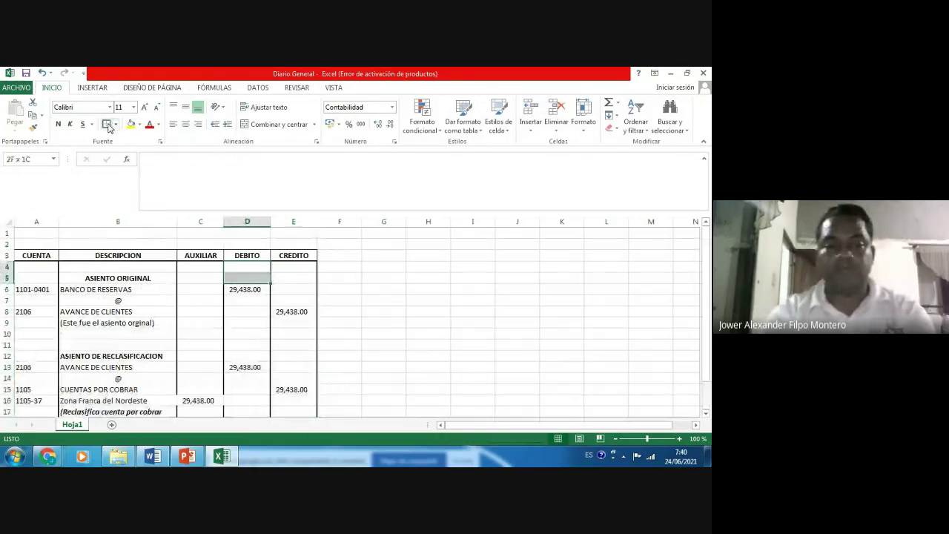
key("shift+Down")
key("shift+Down")
key("shift+Down")
key("shift+Down")
key("shift+Down")
key("shift+Down")
key("shift+Down")
key("shift+Down")
key("shift+Down")
key("shift+Down")
key("shift+Down")
key("shift+Down")
key("shift+Down")
key("shift+Down")
key("shift+Down")
key("shift+Down")
key("shift+Down")
key("shift+Down")
key("shift+Down")
key("shift+Down")
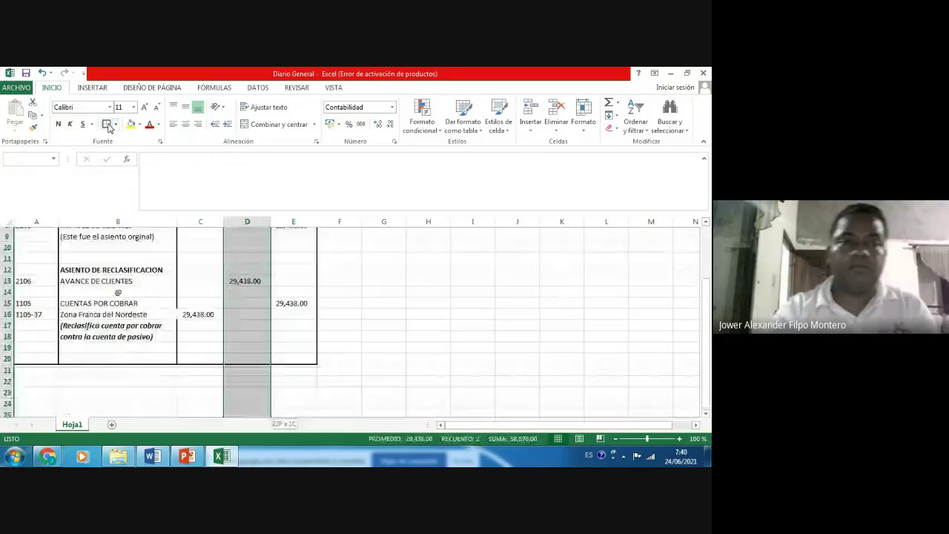
key("shift+Up")
key("shift+Up")
key("shift+Up")
key("shift+Up")
key("shift+Up")
- Go through the CUENTA column of both entries down to A20, the table's last row
key("Left")
key("Left")
key("Left")
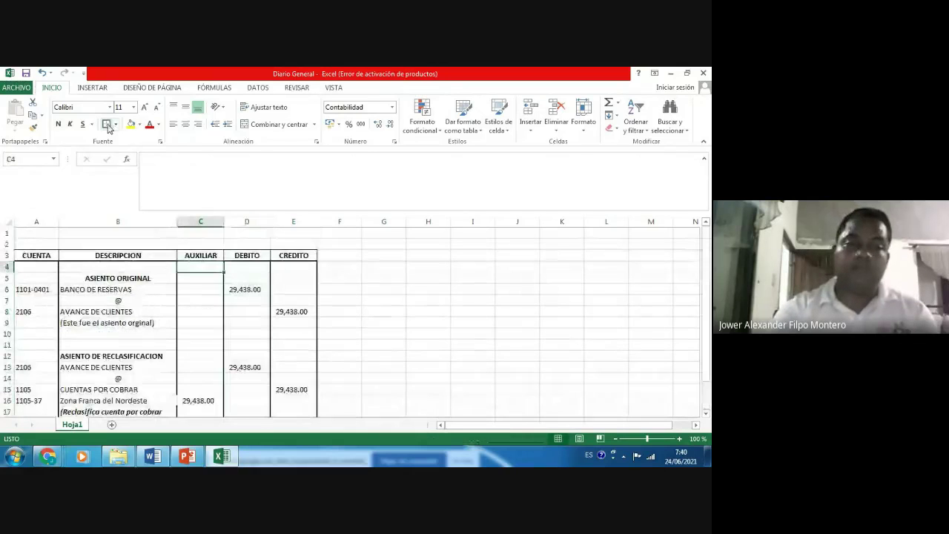
key("Down")
key("Down")
key("Down")
key("Down")
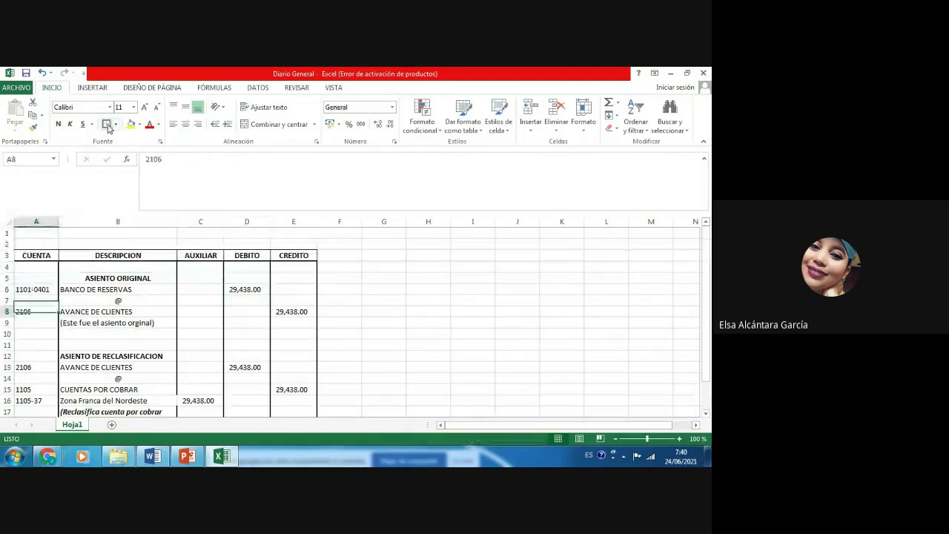
key("Down")
key("Down")
key("Down")
key("Down")
key("Down")
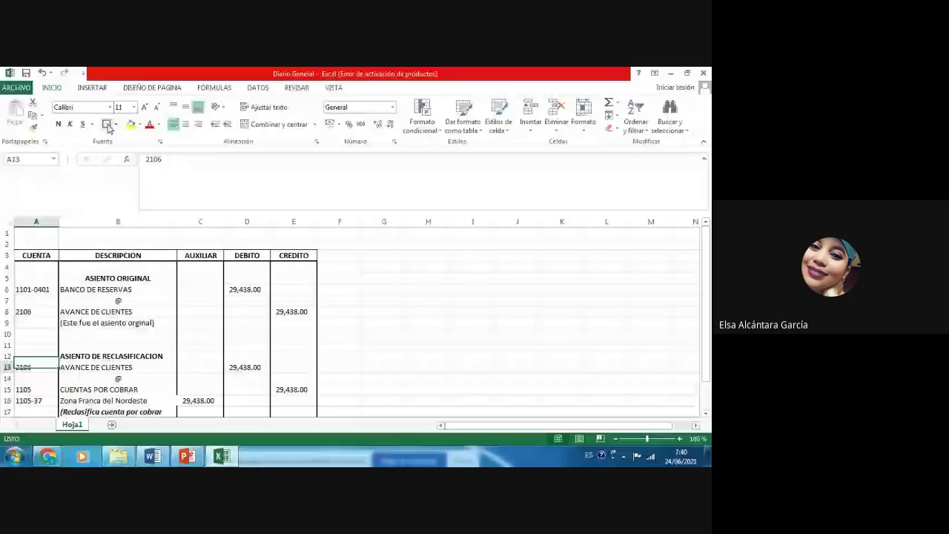
key("Down")
key("Down")
key("Down")
key("Down")
key("Down")
key("Down")
key("Down")
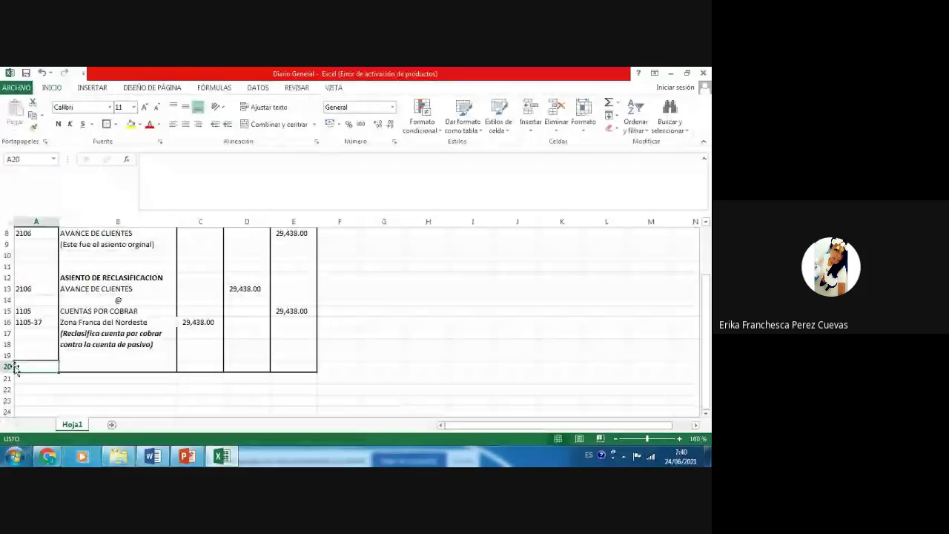
- Insert eleven blank rows at rows 20 to 30 to extend the journal table below the reclassification note
left_click_drag(15, 369, 11, 415)
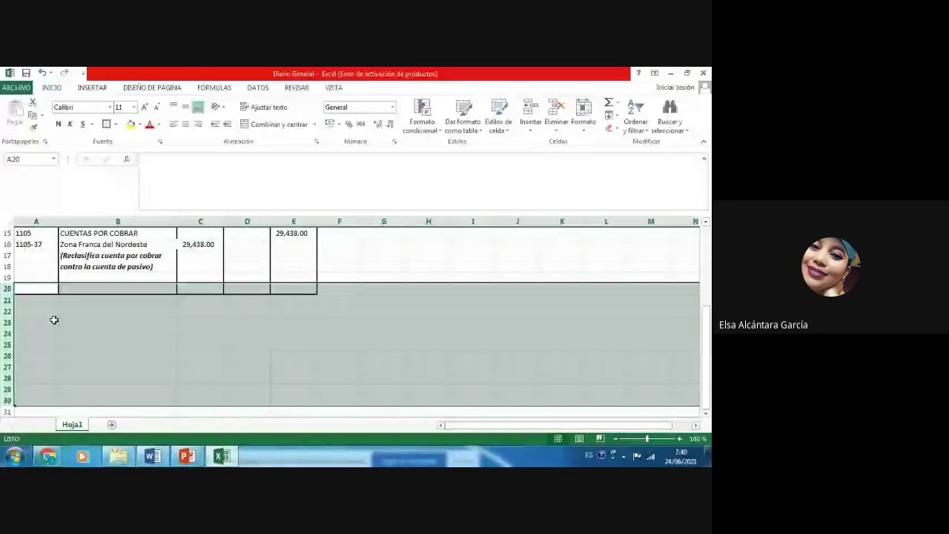
right_click(54, 319)
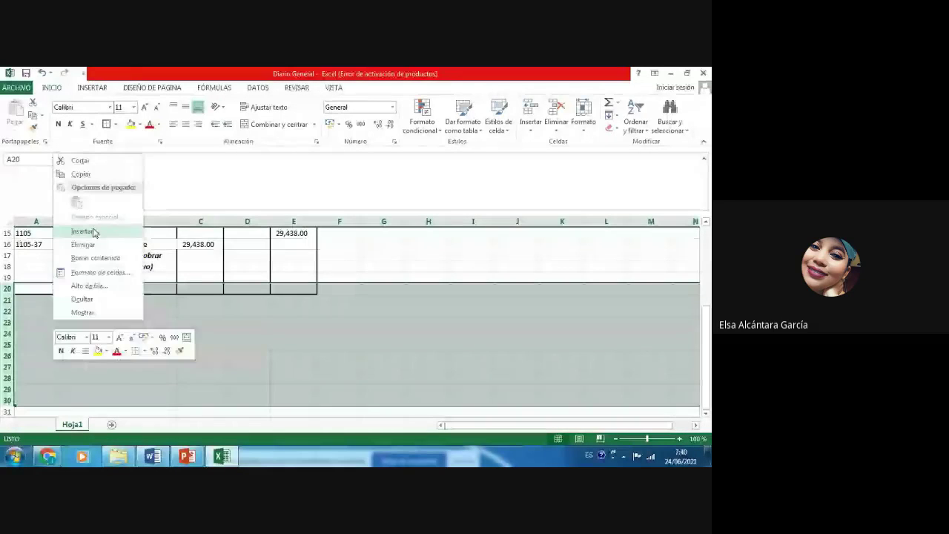
left_click(94, 233)
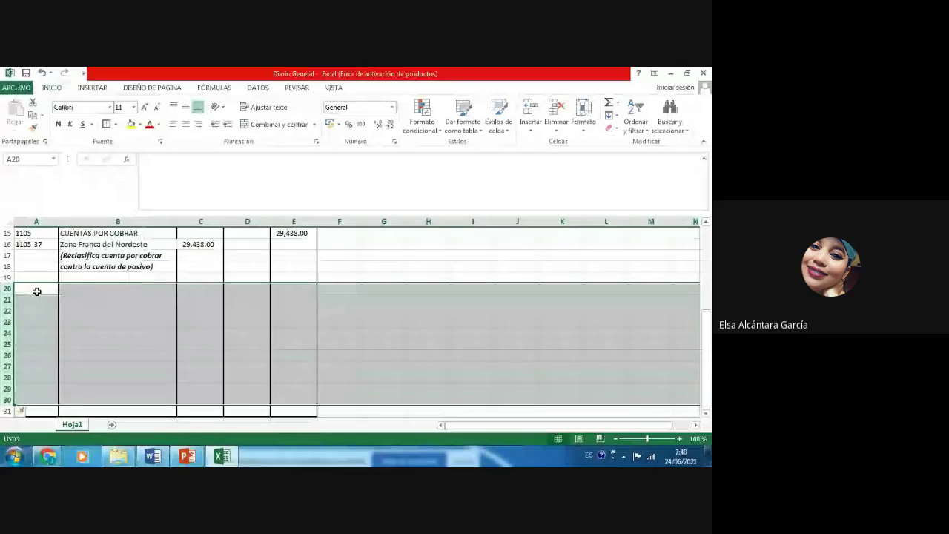
left_click(36, 292)
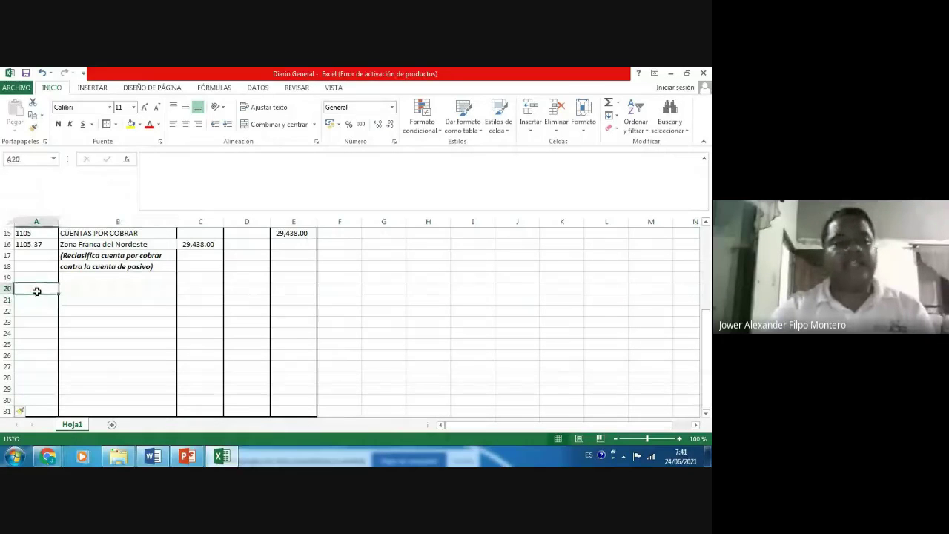
- Outline the DESCRIPCION column range B4:B31 with a border
key("Right")
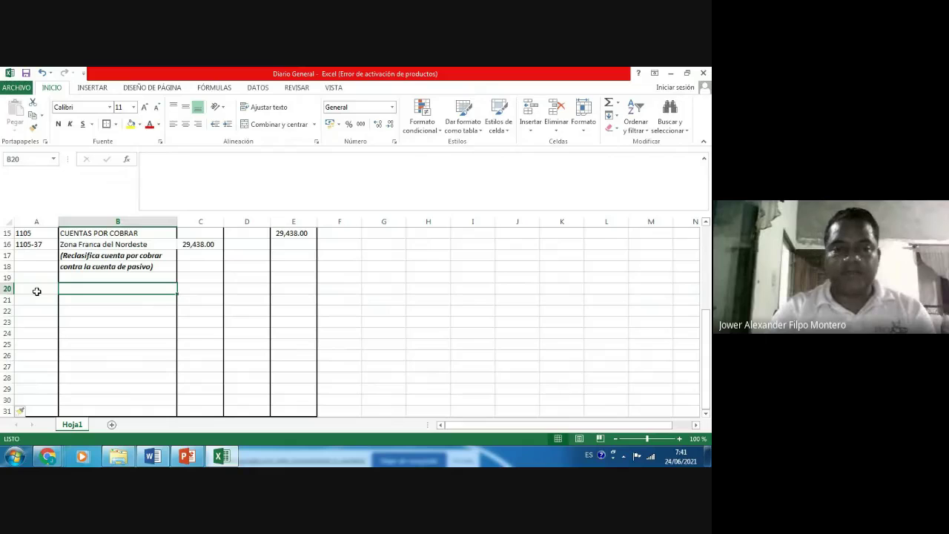
key("Up")
key("Up")
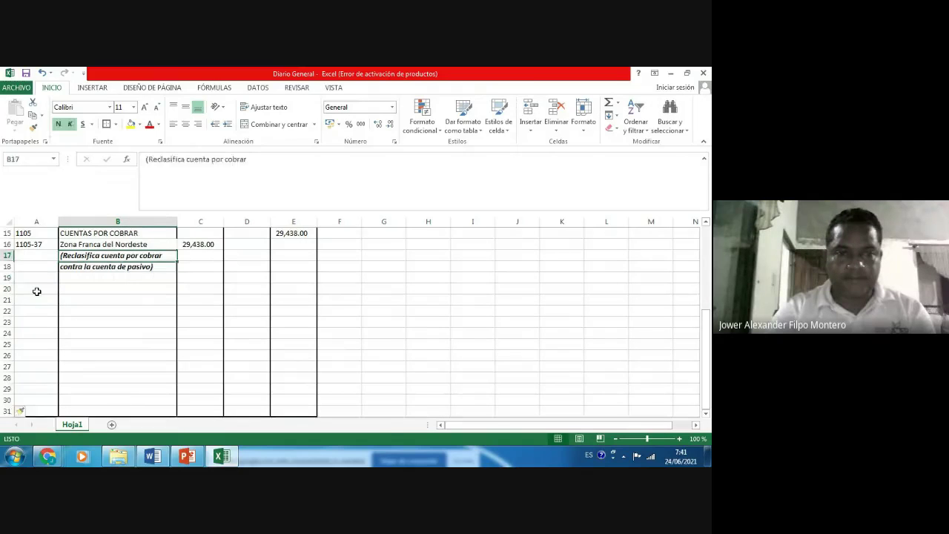
key("Up")
key("Up")
key("Up")
key("Up")
key("Up")
key("Up")
key("Up")
key("Up")
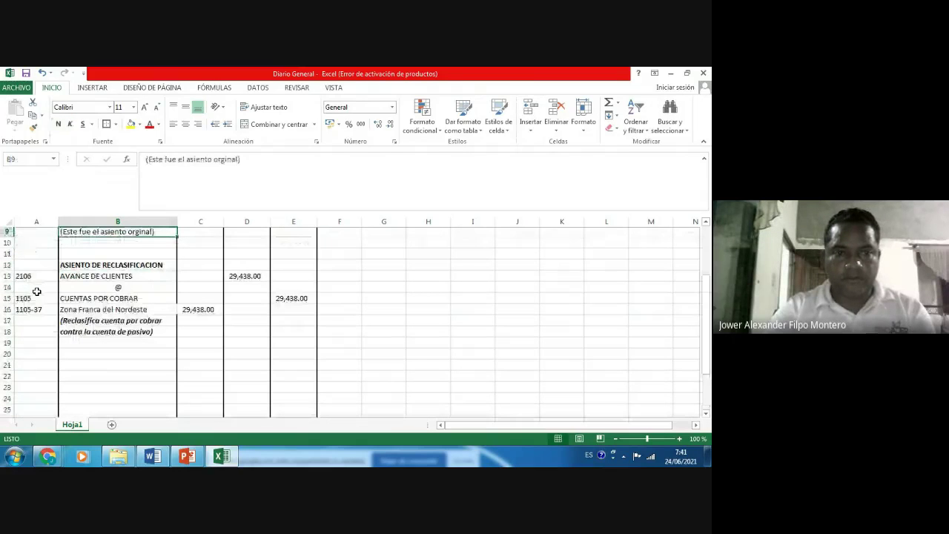
key("Up")
key("Up")
key("Up")
key("Up")
key("Up")
key("Up")
key("Up")
scroll(36, 292, "up", 1)
key("shift+Down")
key("shift+Down")
key("shift+Down")
key("shift+Down")
key("shift+Down")
key("shift+Down")
key("shift+Down")
key("shift+Down")
key("shift+Down")
key("shift+Down")
key("shift+Down")
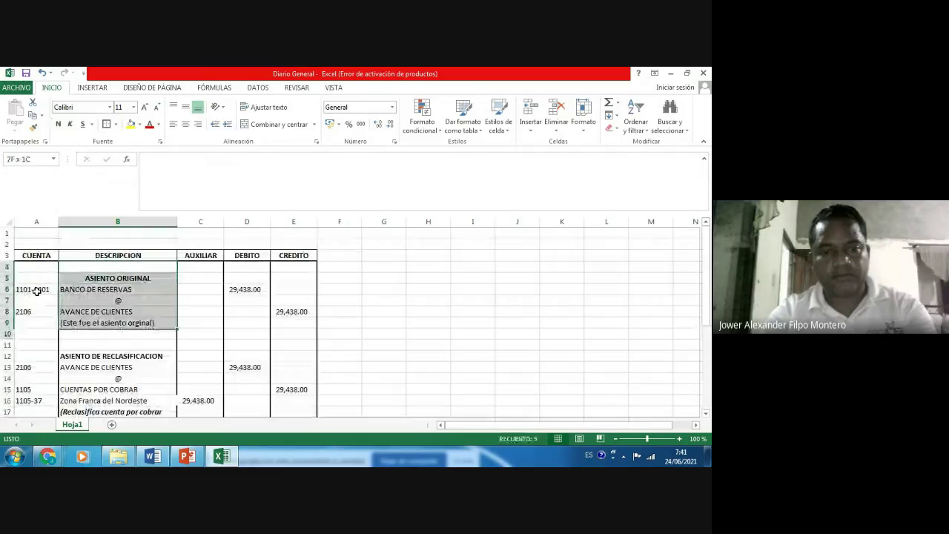
key("shift+Down")
key("shift+Down")
key("shift+Down")
key("shift+Down")
key("shift+Down")
key("shift+Down")
key("shift+Down")
key("shift+Down")
key("shift+Down")
key("shift+Down")
key("shift+Down")
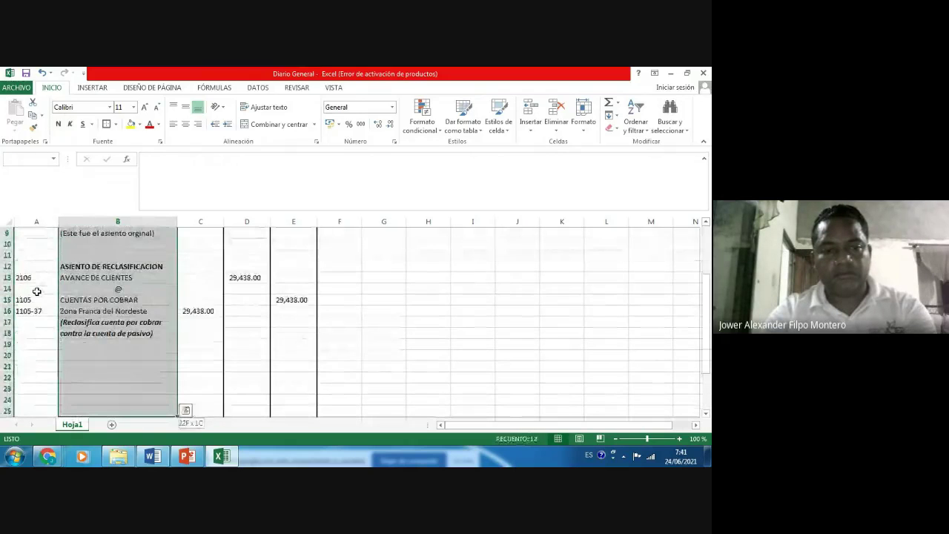
key("shift+Down")
key("shift+Down")
key("shift+Down")
key("shift+Down")
key("shift+Down")
key("shift+Down")
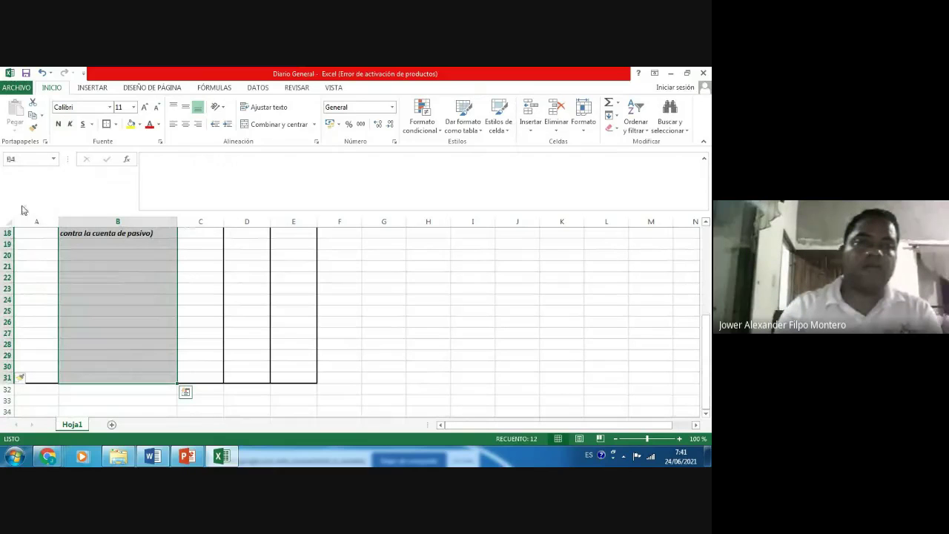
key("ctrl+BackSpace")
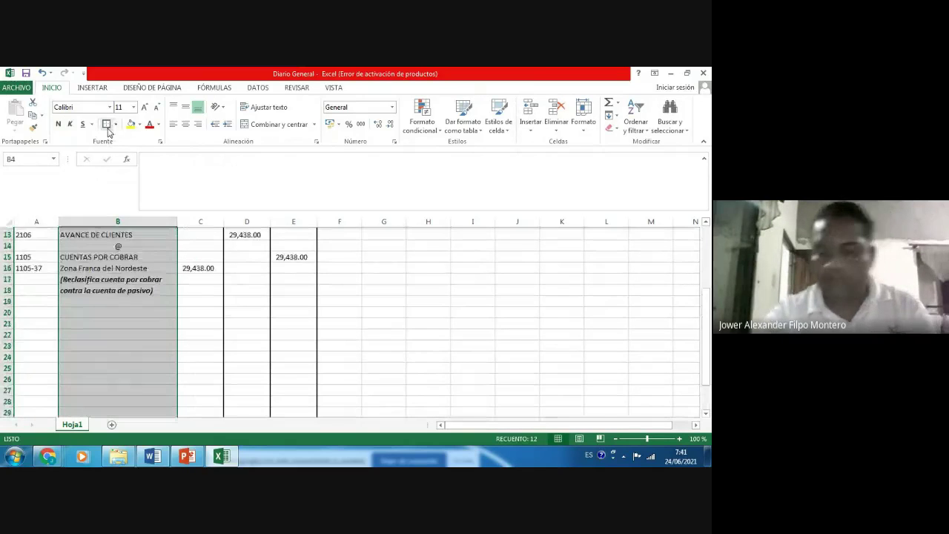
- Go through the AUXILIAR column from the original entry down to C20 to check its borders
key("Right")
key("Down")
key("Down")
key("Down")
key("Down")
key("Down")
key("Down")
key("Down")
key("Down")
key("Down")
key("Down")
key("Down")
key("Down")
key("Down")
key("Down")
key("Down")
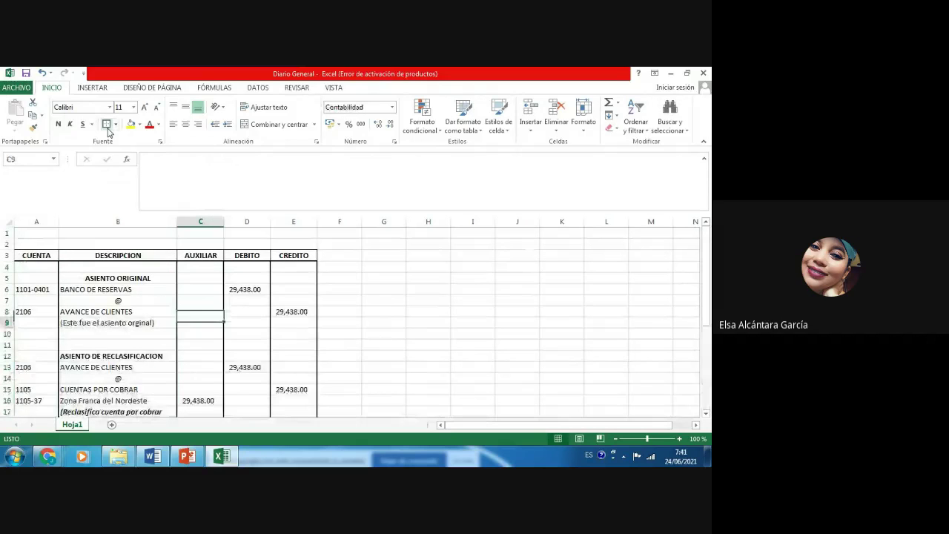
key("Down")
key("Down")
key("Down")
key("Down")
key("Down")
key("Down")
key("Down")
key("Down")
key("Up")
key("Up")
key("Up")
key("Up")
key("Up")
key("Up")
key("Up")
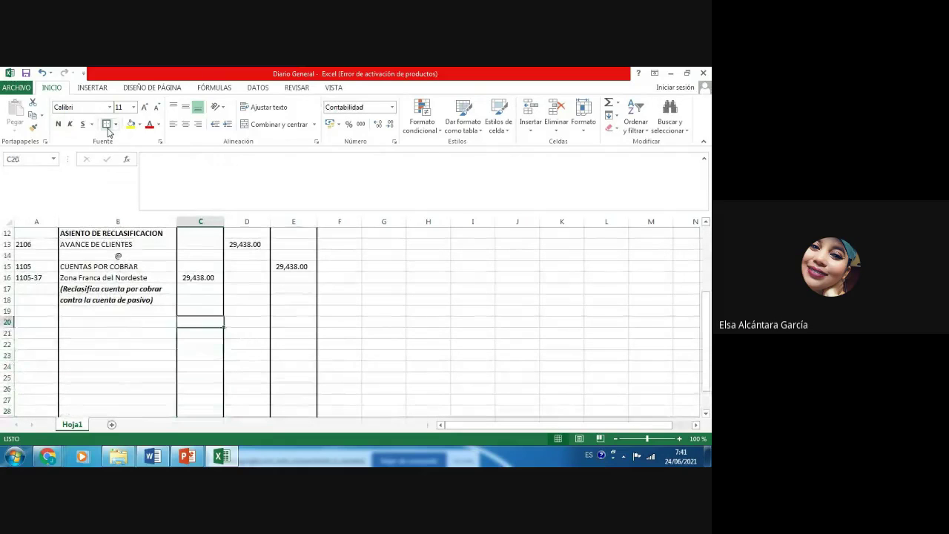
- Enter the label CUENTAS POR COBRAR in G20, outside the journal table
key("Left")
key("Left")
key("Right")
key("Right")
key("Right")
key("Right")
key("Right")
key("Right")
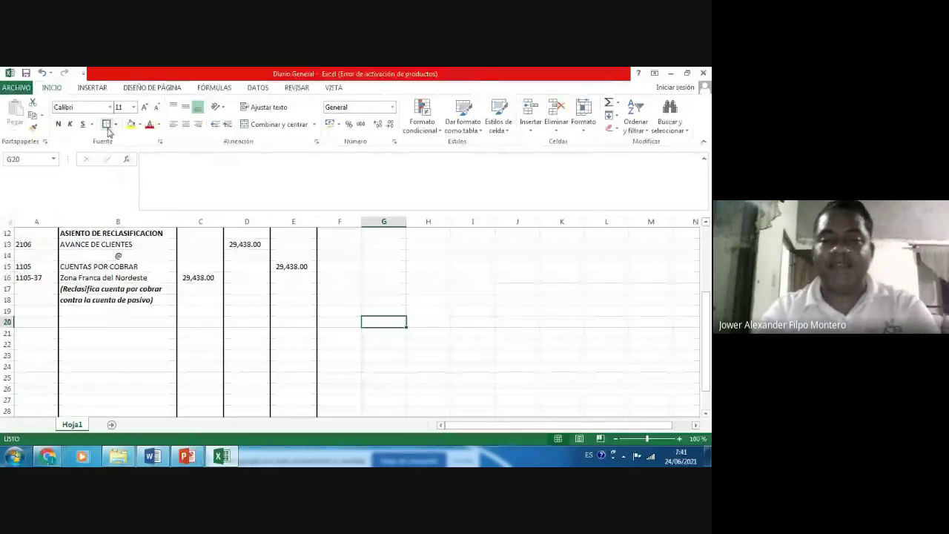
type("CUEN")
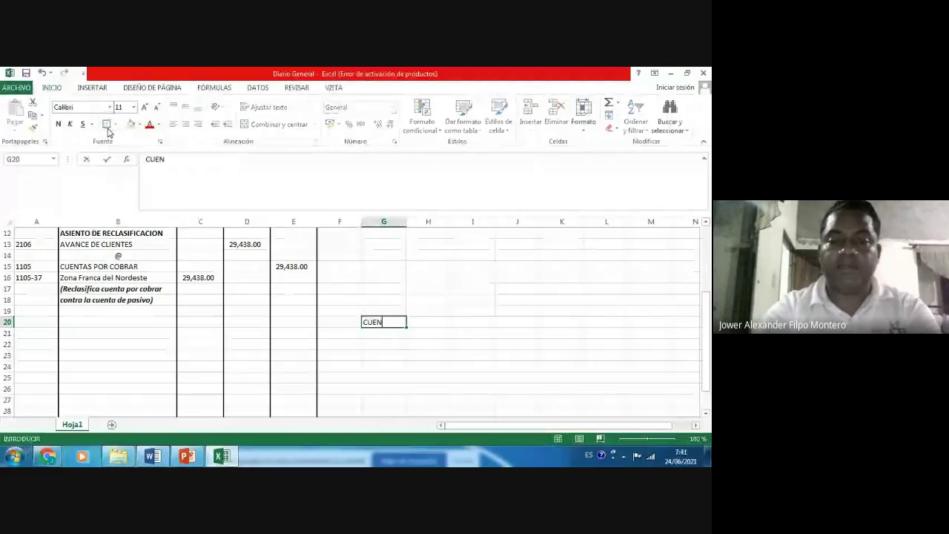
type("TAS")
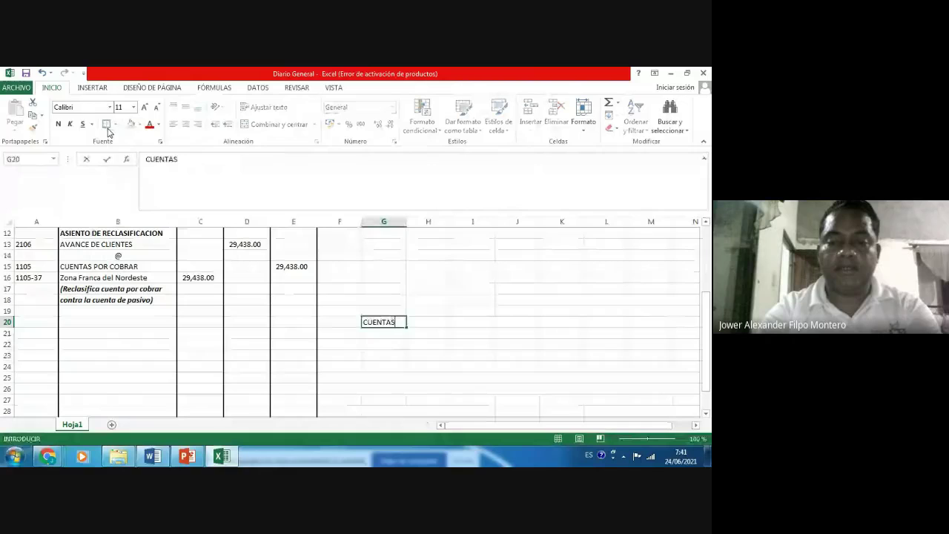
type(" POR VALOR")
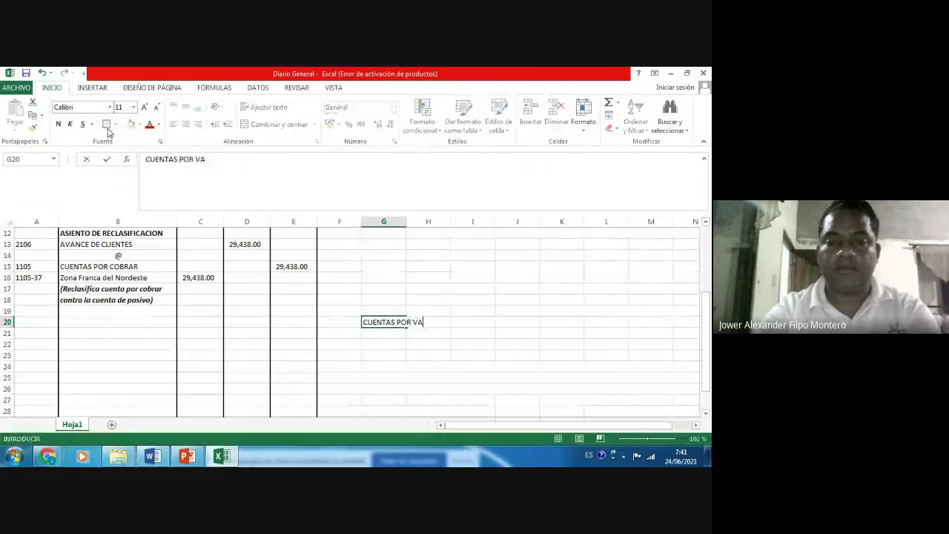
key("BackSpace")
key("BackSpace")
key("BackSpace")
key("BackSpace")
key("BackSpace")
type("COBRAR")
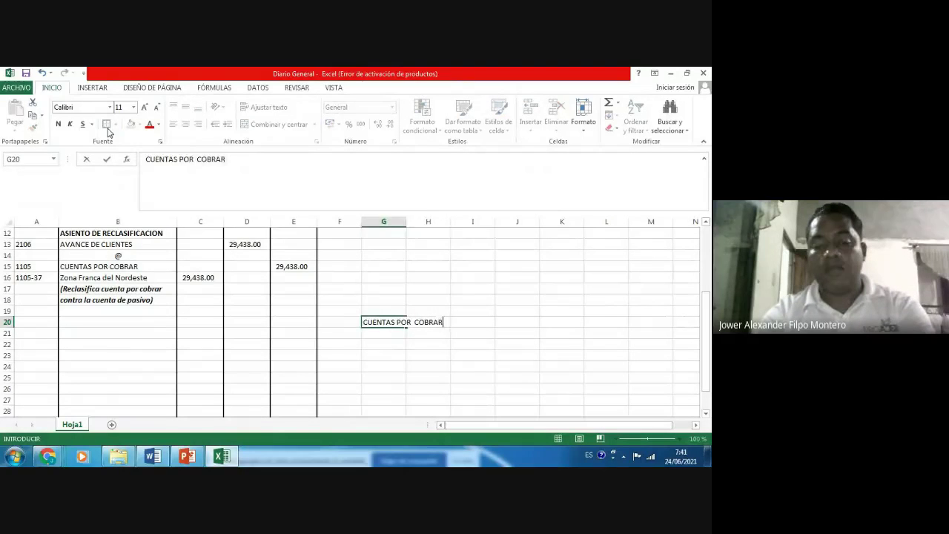
key("Tab")
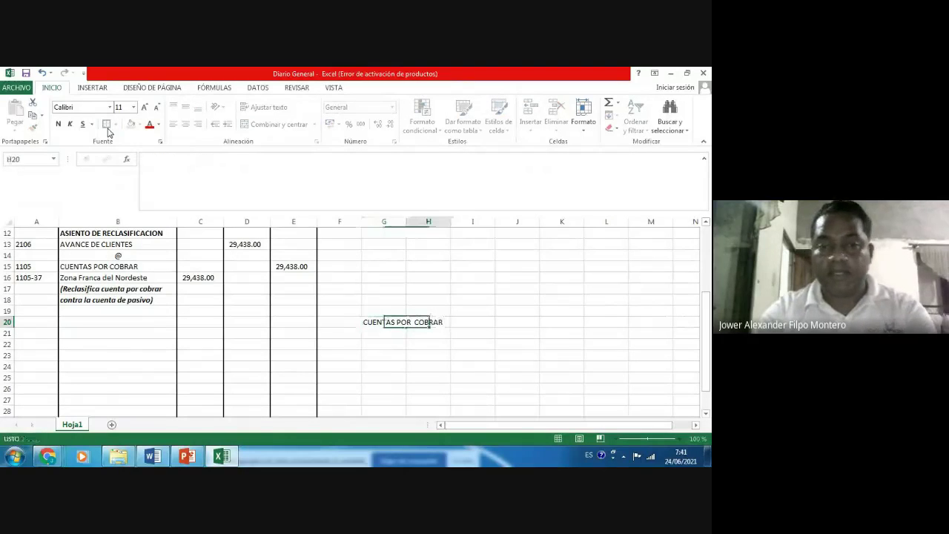
- Enter 330252 in I20 and format it with thousands separators
key("Tab")
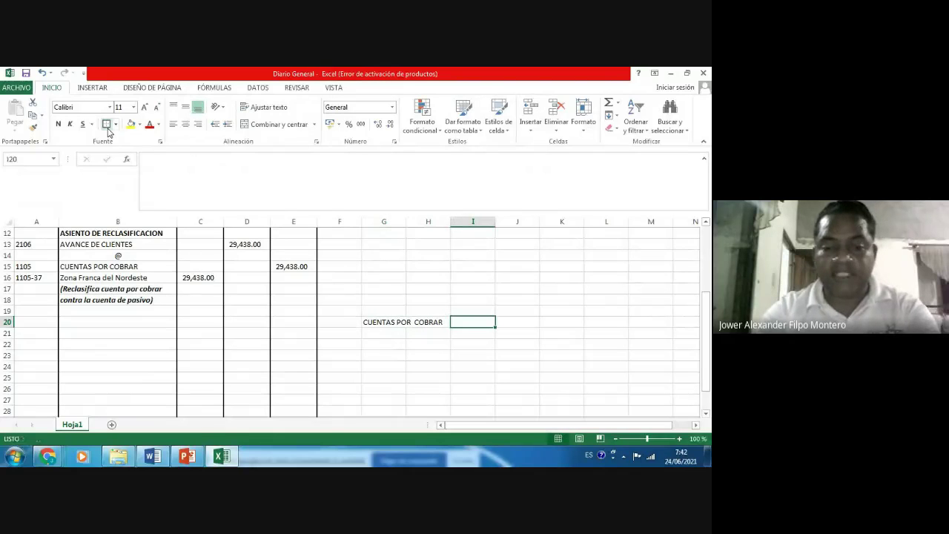
type("330")
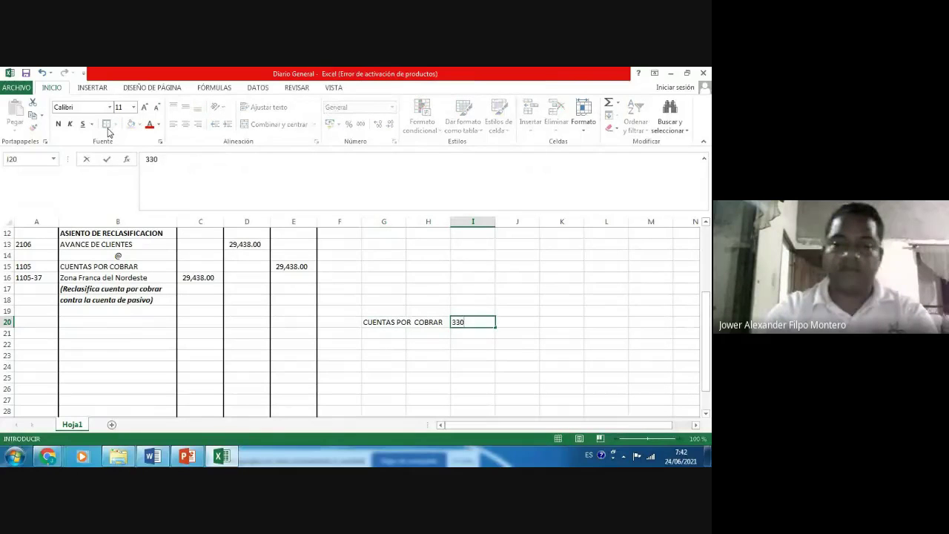
key("ctrl+Return")
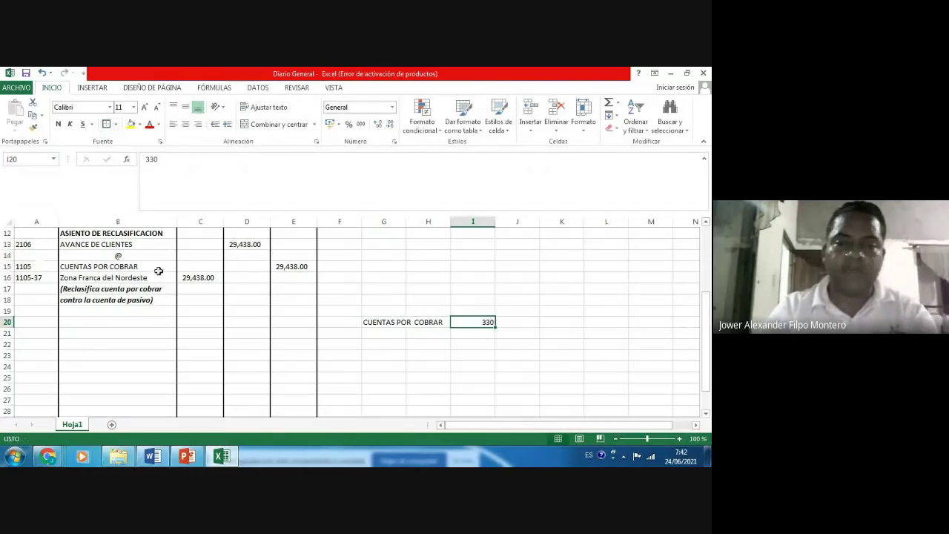
type("22")
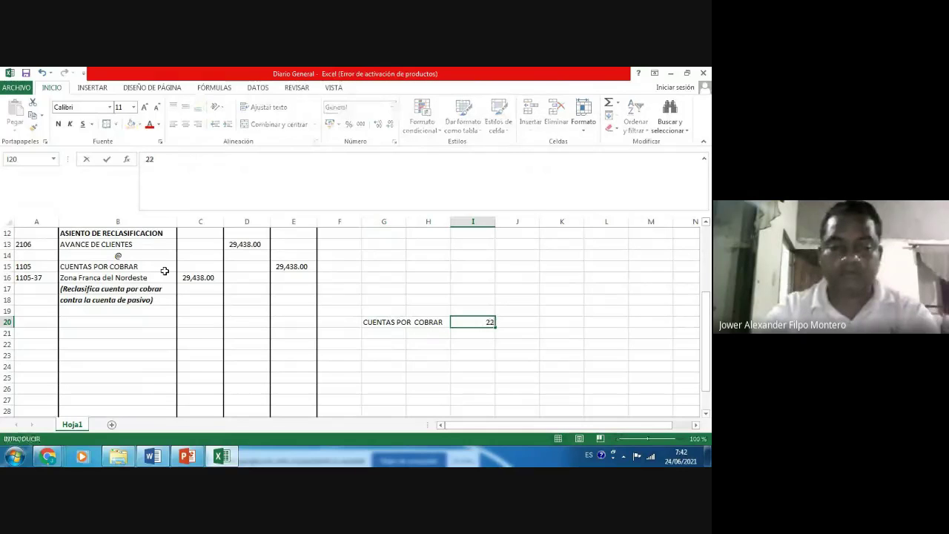
key("Escape")
key("F2")
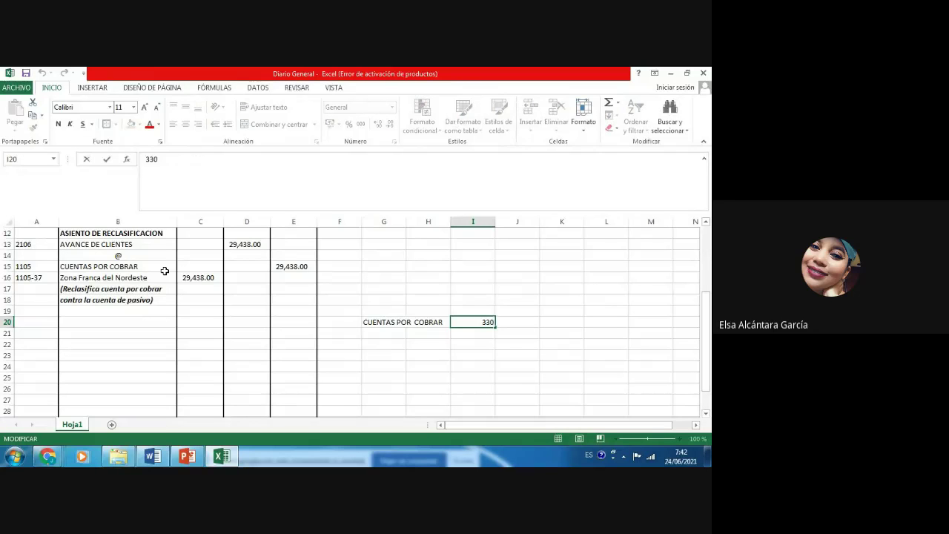
type("252")
key("Return")
key("Up")
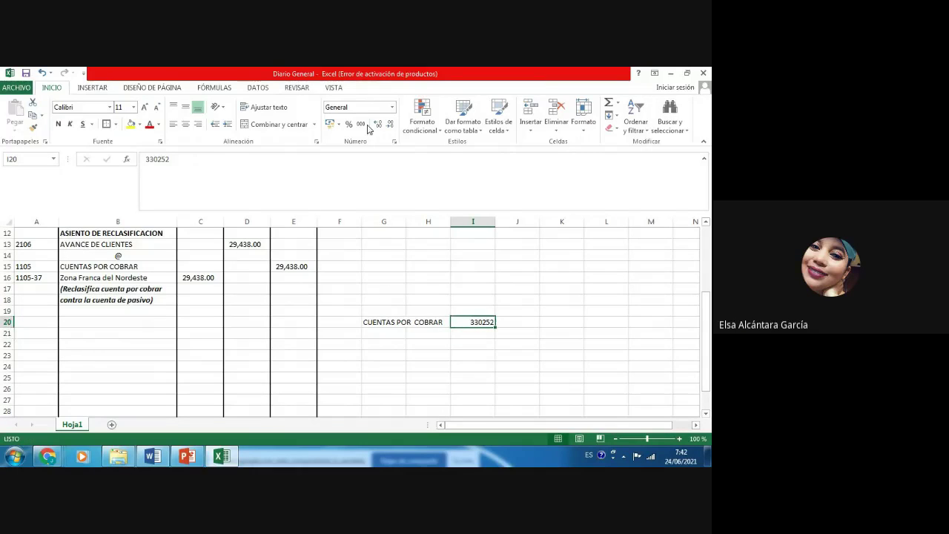
left_click(361, 124)
key("Down")
key("Left")
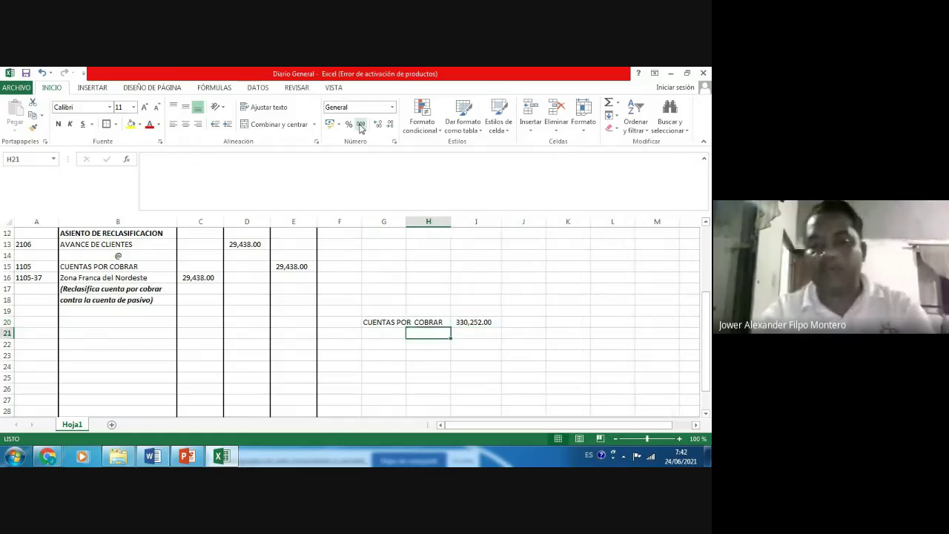
- Increase the font size of the CUENTAS POR COBRAR label and amount in G20:I20 to 14
key("Left")
key("Up")
key("shift+Right")
key("shift+Right")
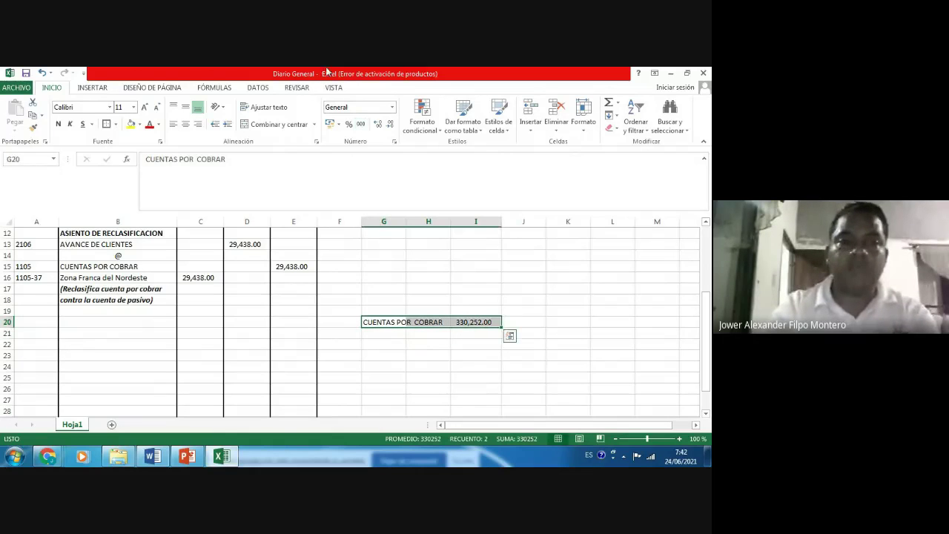
left_click(146, 108)
left_click(147, 108)
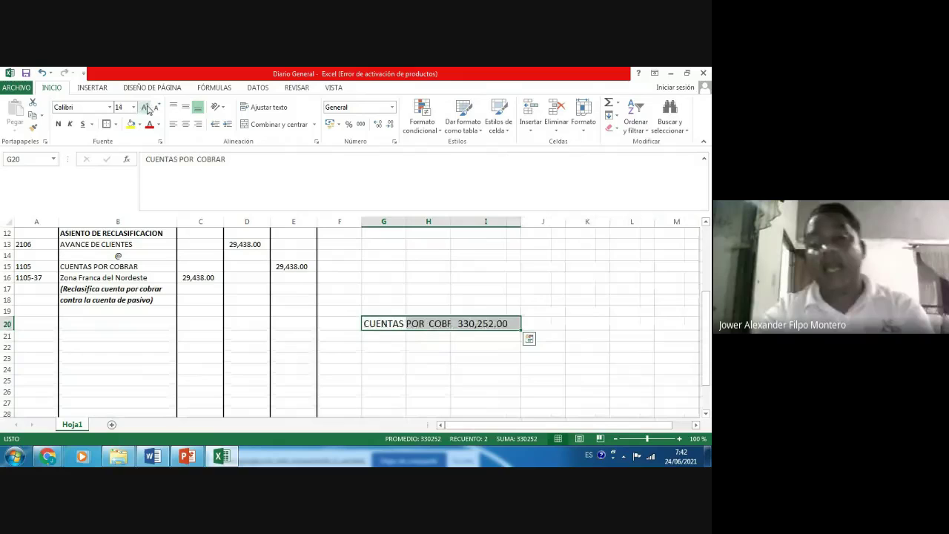
- Fit column G to the CUENTAS POR COBRAR label and delete the empty column H beside it
key("shift+Left")
key("shift+Left")
key("Right")
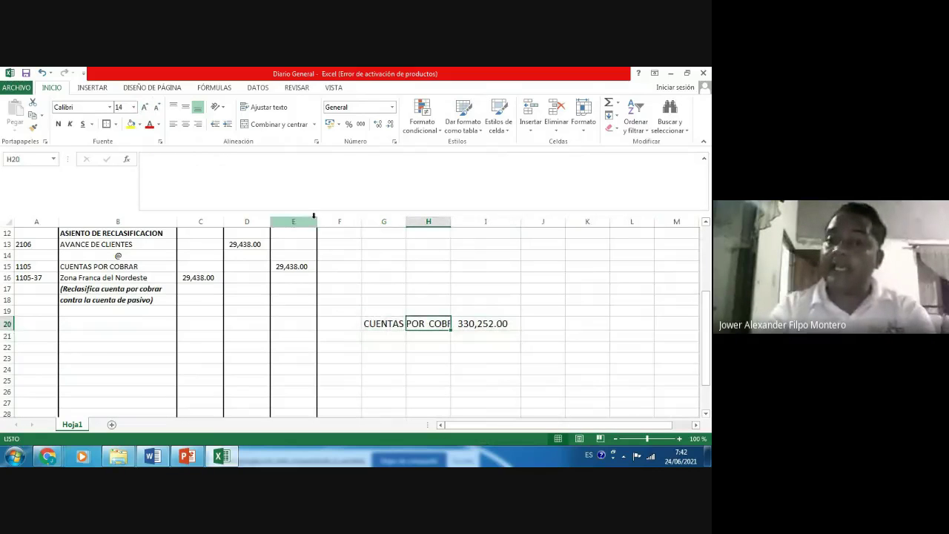
left_click_drag(450, 221, 450, 221)
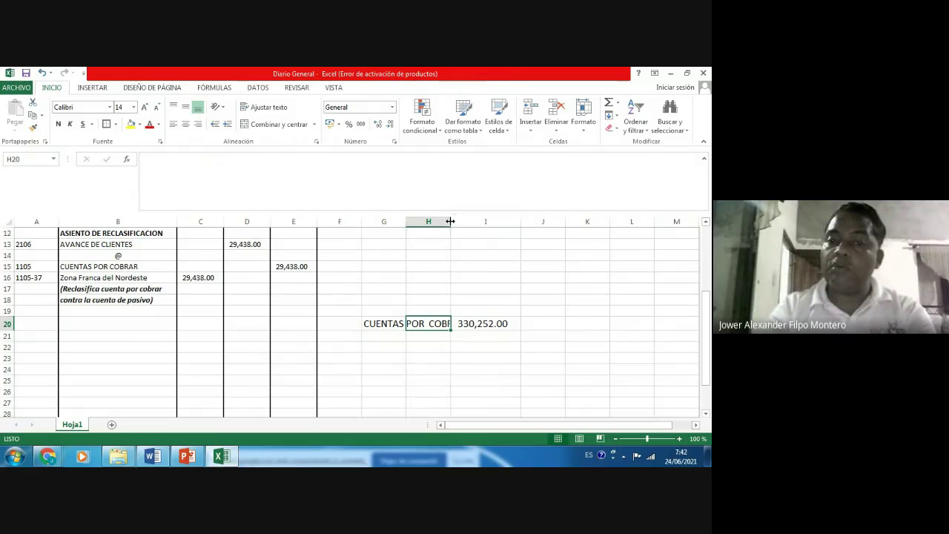
double_click(407, 221)
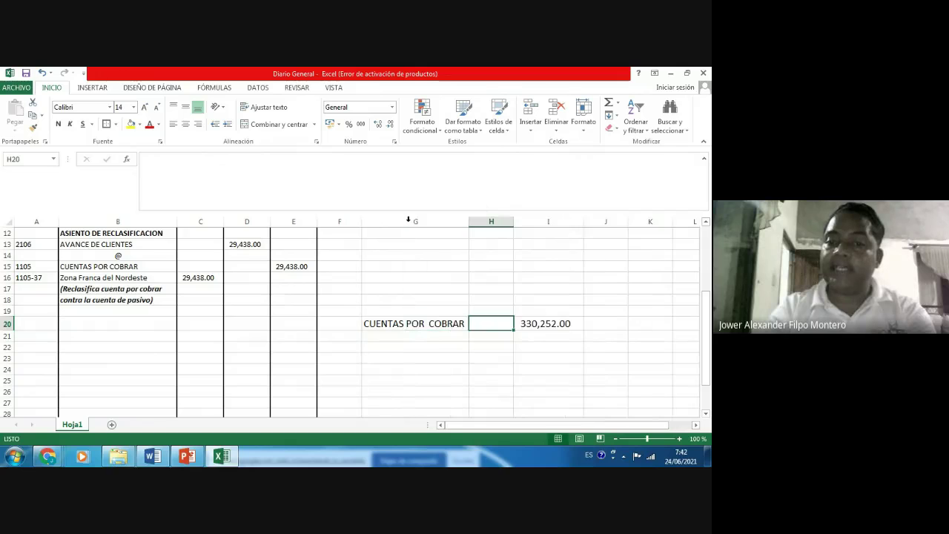
right_click(496, 220)
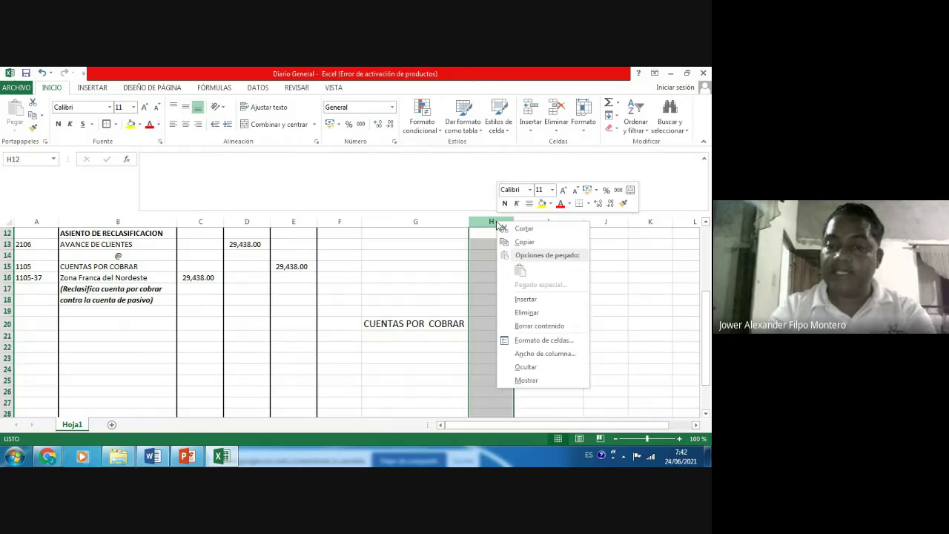
left_click(523, 311)
- Enter the label PORCENTAJE in G21, below CUENTAS POR COBRAR
key("Down")
key("Down")
key("Down")
key("Down")
key("Down")
key("Down")
key("Down")
key("Down")
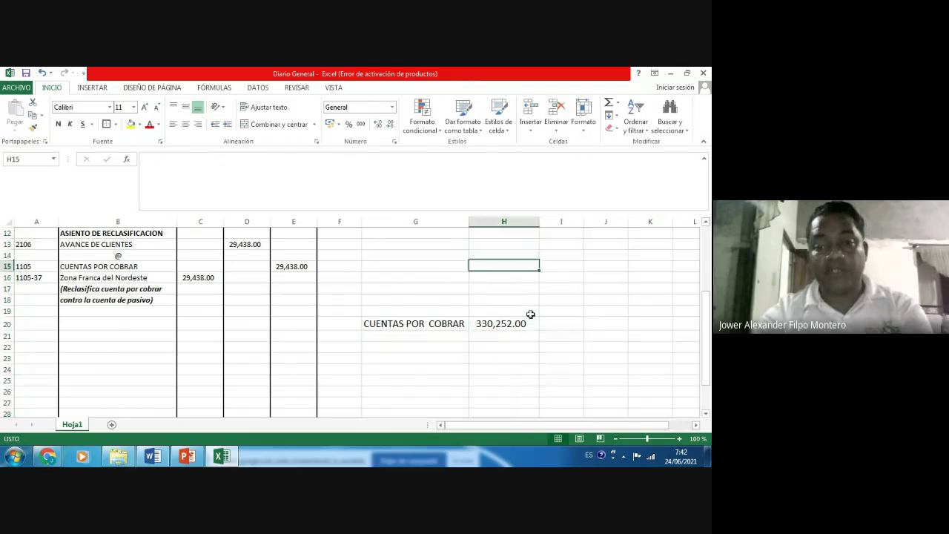
key("Left")
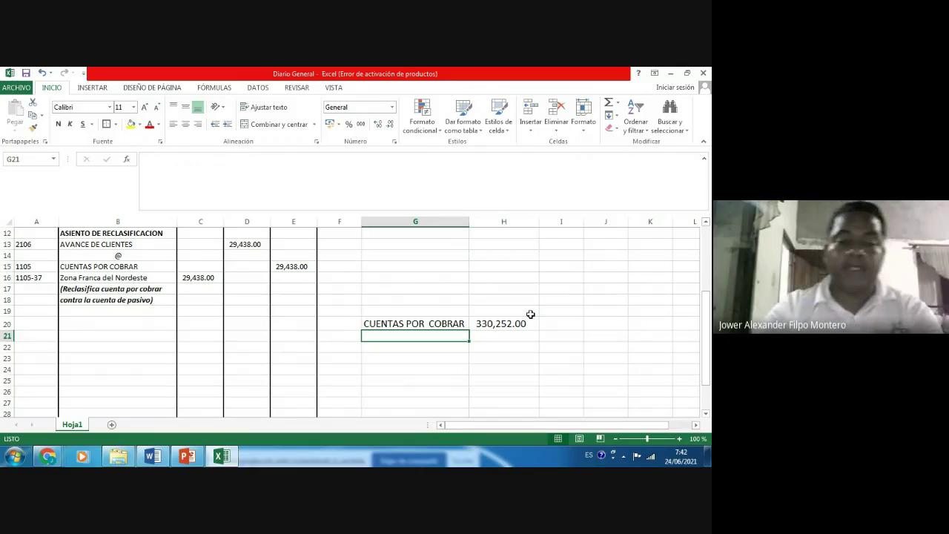
type("TASA")
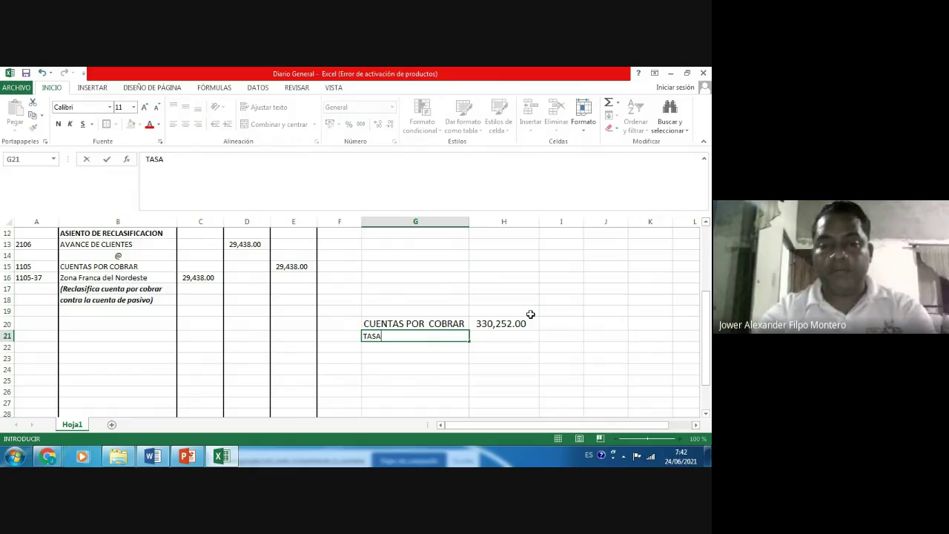
key("BackSpace")
key("BackSpace")
key("BackSpace")
key("BackSpace")
type("PORCE")
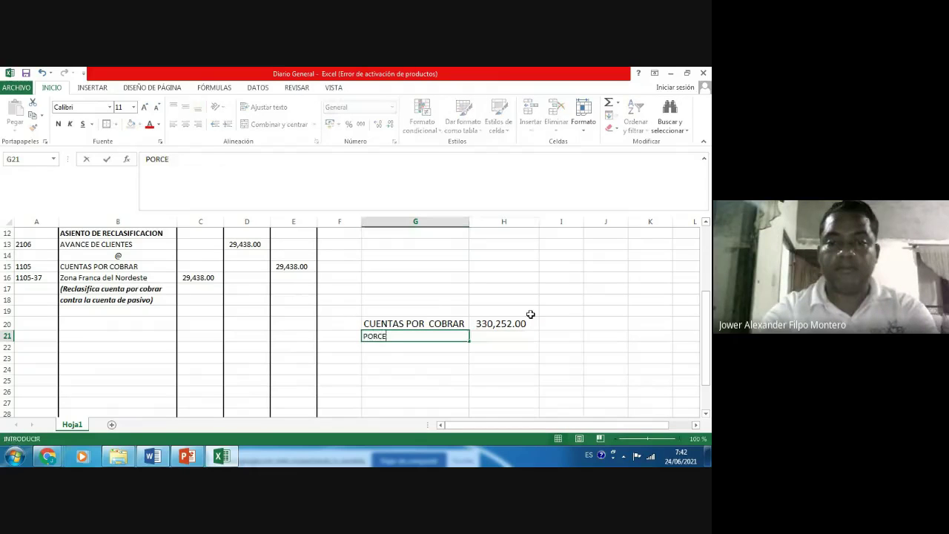
type("NTAJE")
key("Tab")
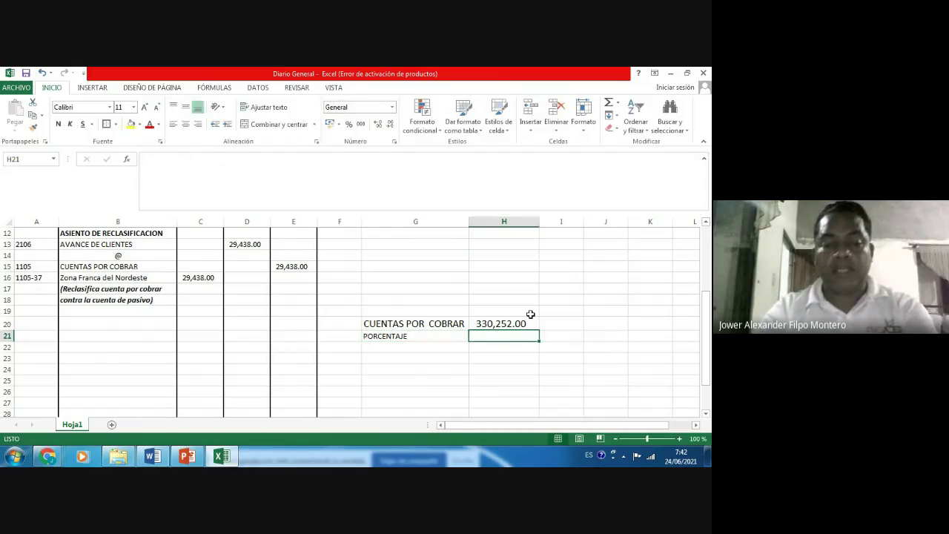
- Enter 4% in H21, centre it and increase its font size to 14
type("4%")
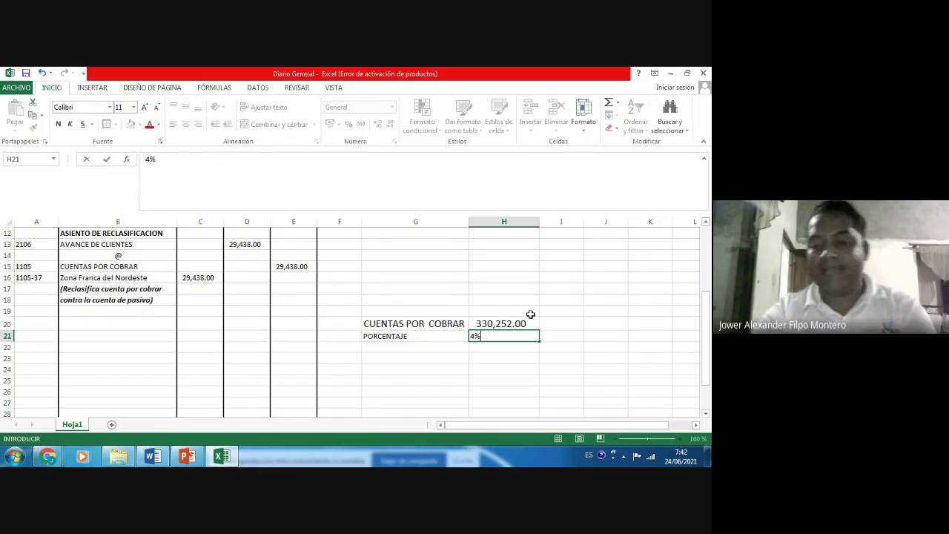
key("ctrl+Return")
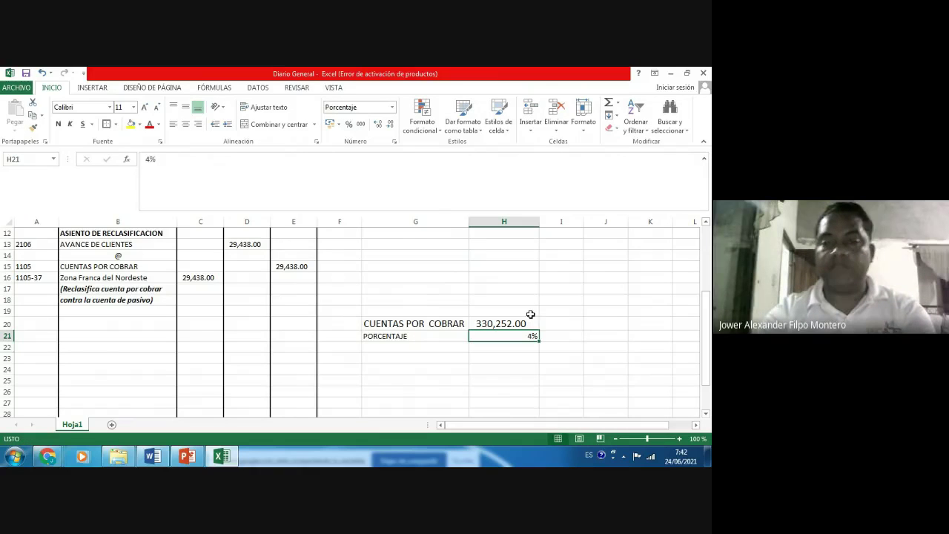
left_click(185, 126)
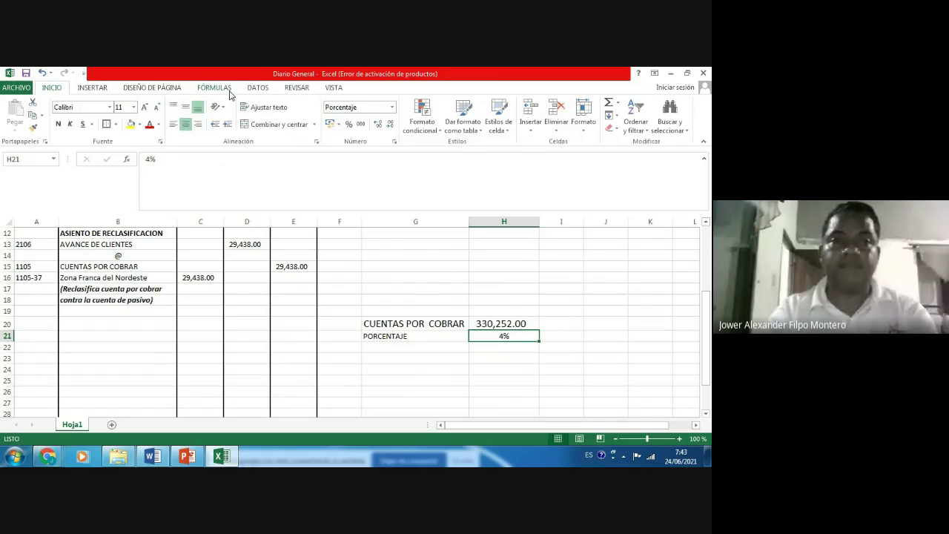
left_click(147, 108)
key("Return")
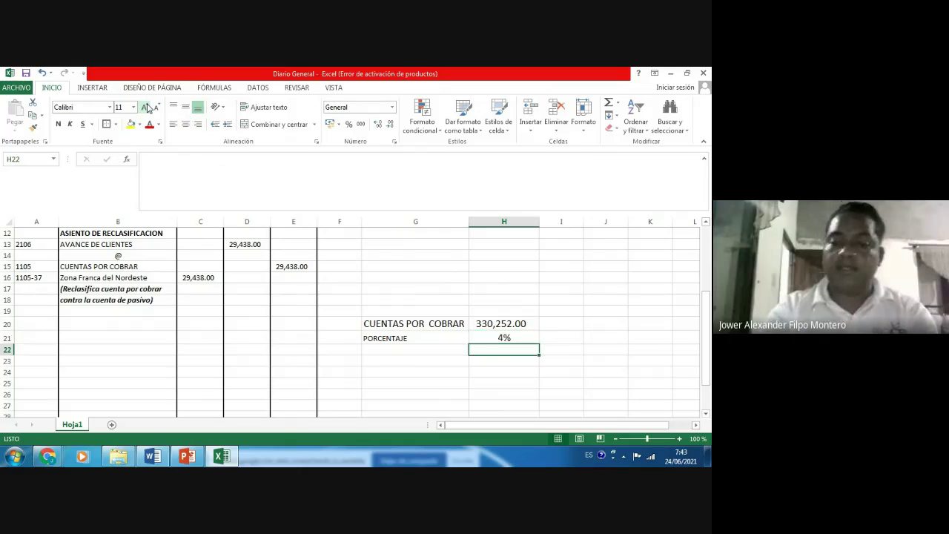
- Enter a formula in H22 that multiplies the accounts receivable amount by the percentage, +H20*H21
type("+H20*")
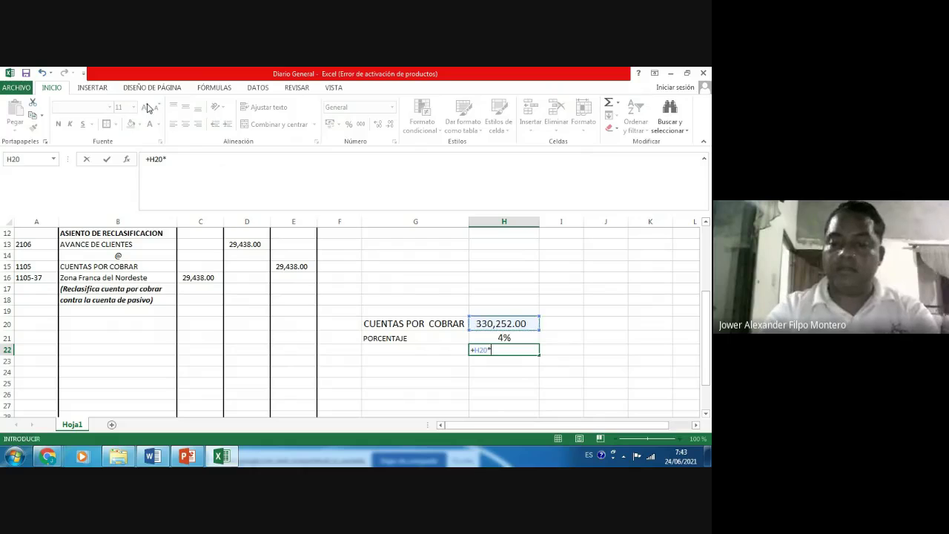
key("Up")
key("Return")
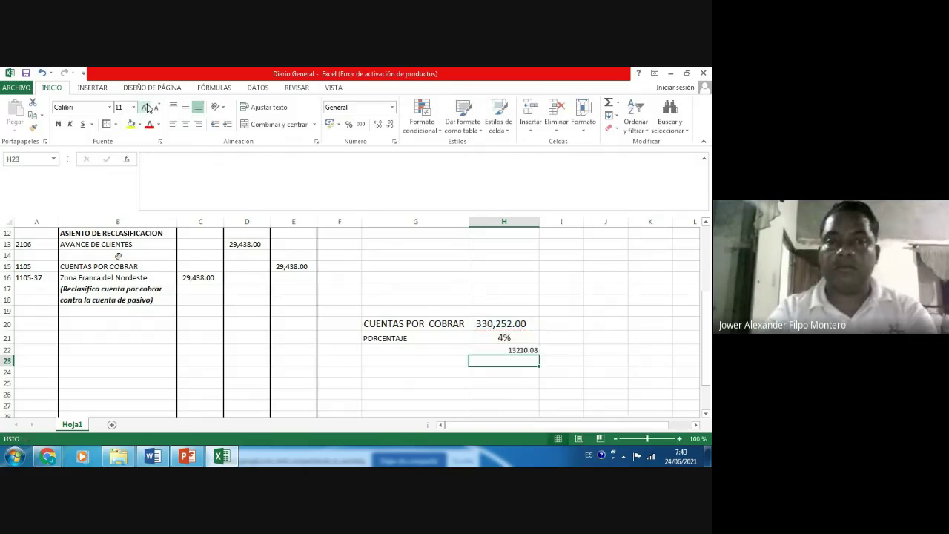
- Format the H22 result with thousands separators, font size 16 and bold
key("Up")
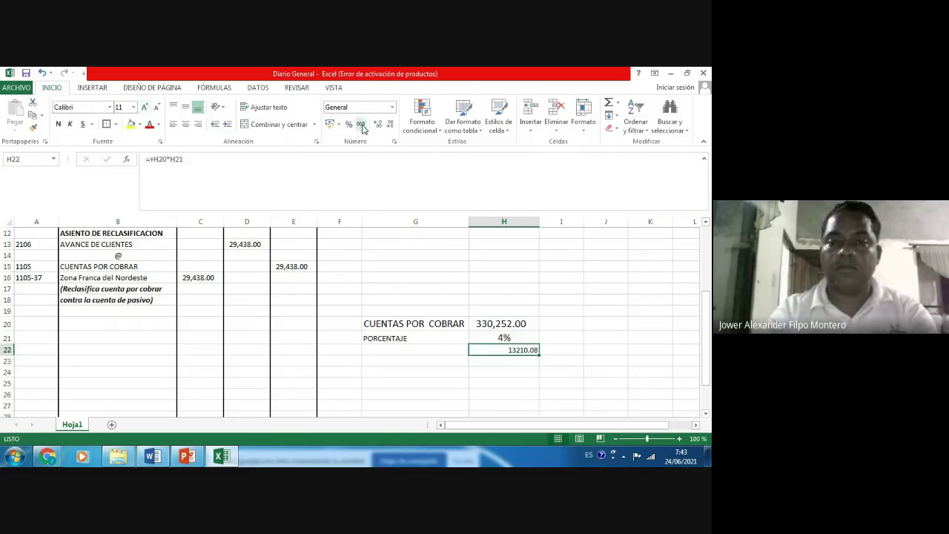
left_click(361, 124)
left_click(146, 108)
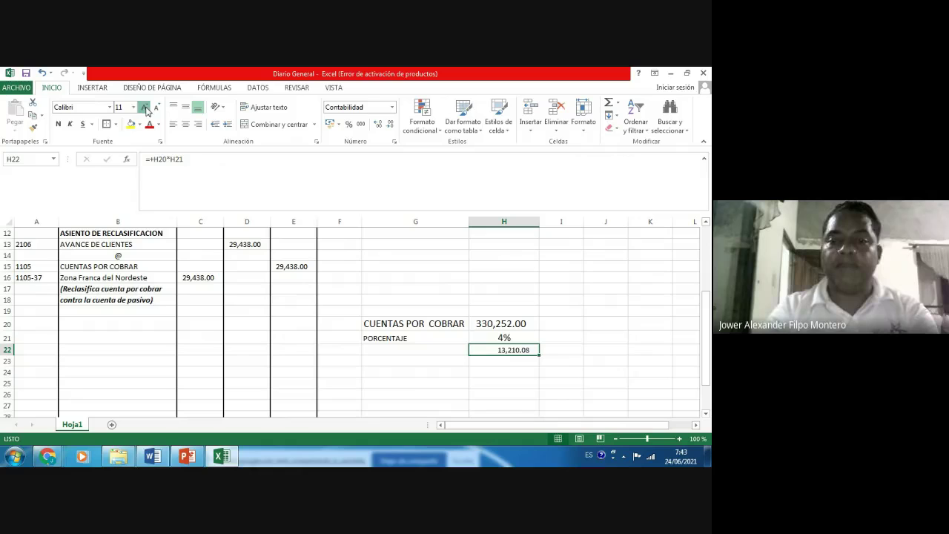
left_click(146, 109)
left_click(146, 108)
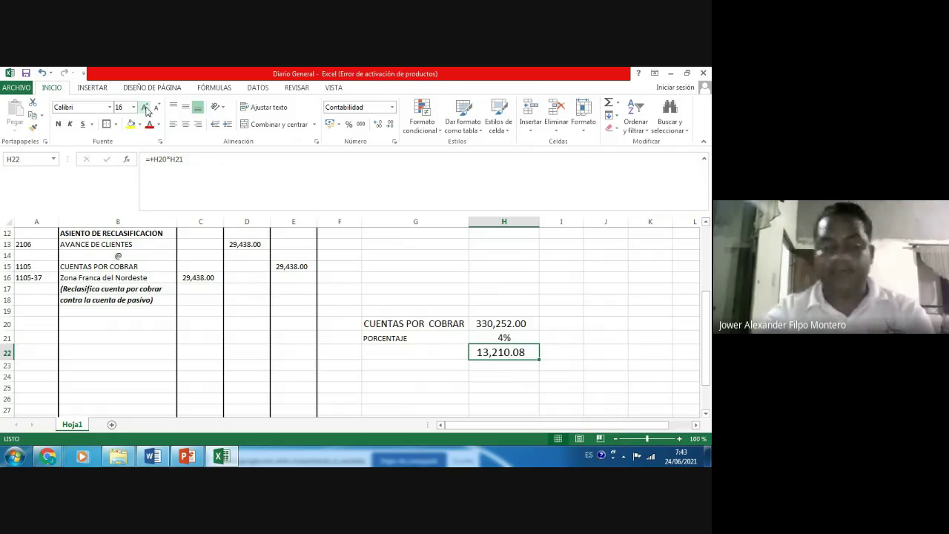
left_click(59, 123)
- Add a bottom border to the percentage cell H21
key("Up")
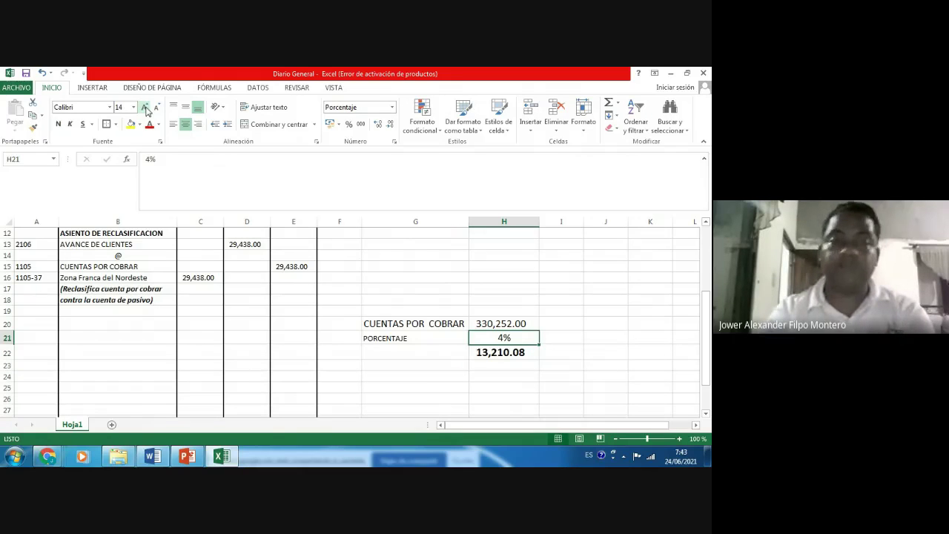
left_click(115, 124)
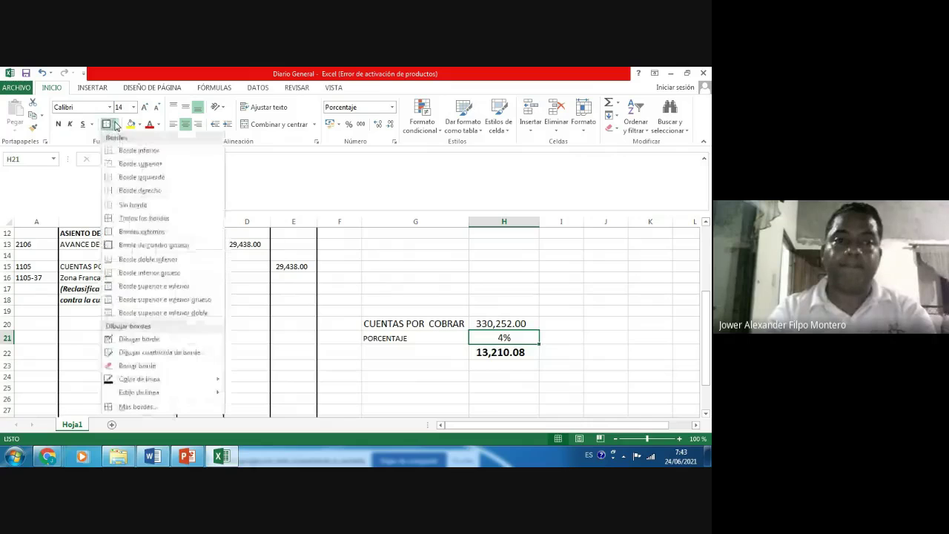
left_click(112, 151)
- Enter the label TOTAL DE PROVISION in G22 and make it bold
key("Down")
key("Left")
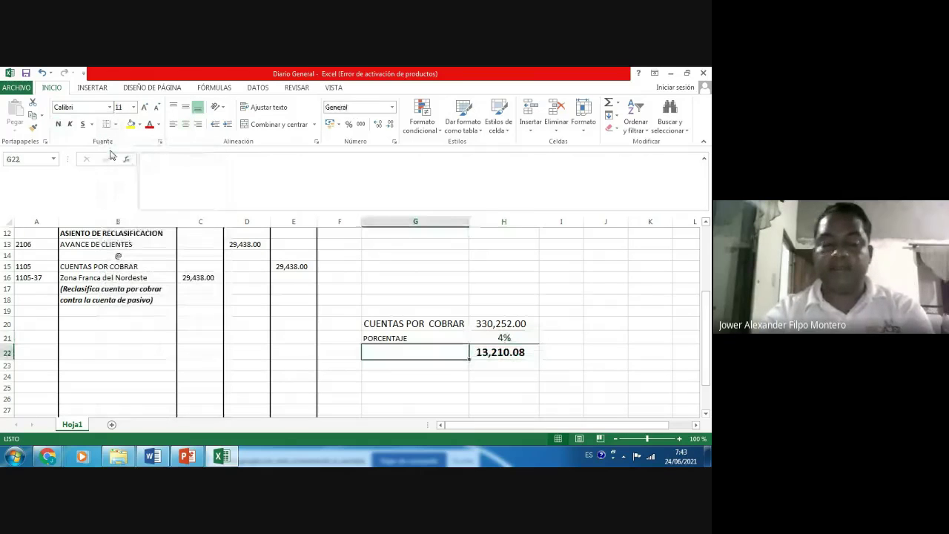
type("TOTAL")
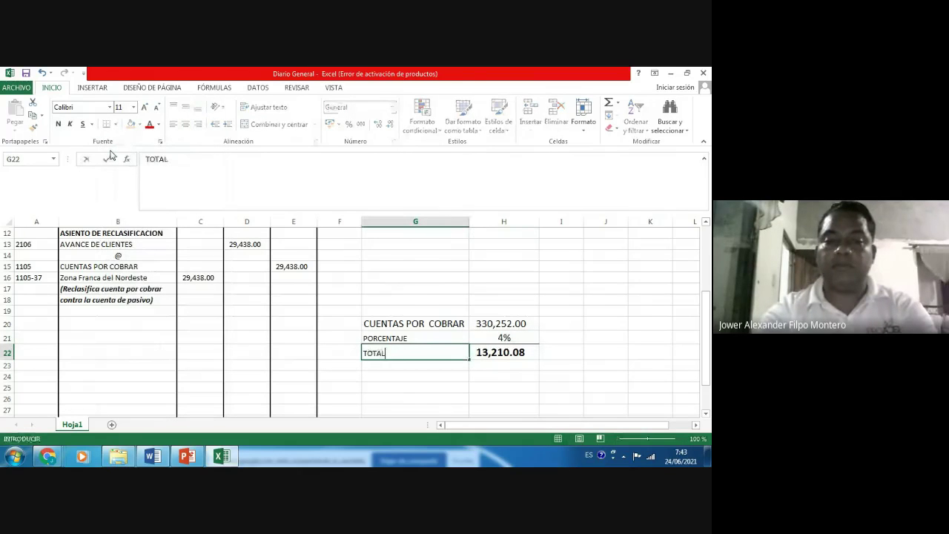
type(" DE PROC")
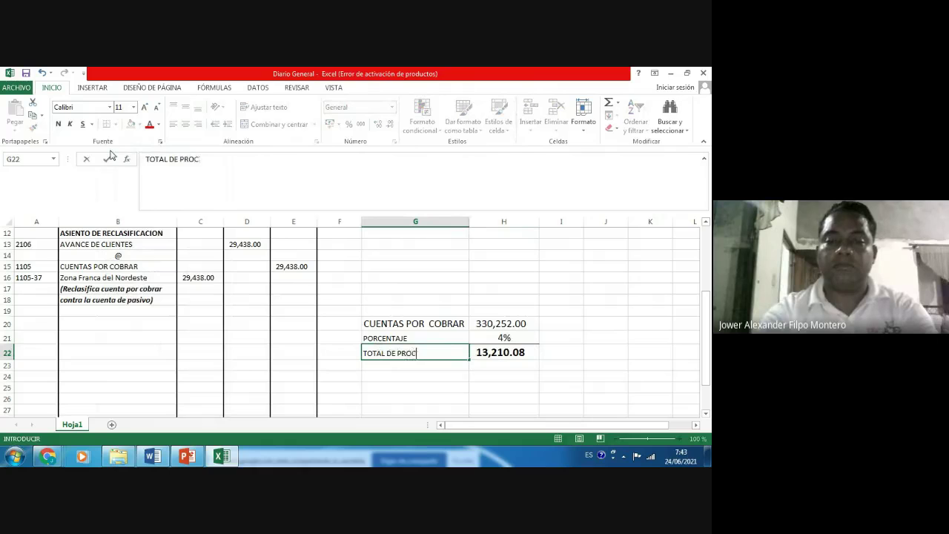
key("BackSpace")
type("VISION")
key("Return")
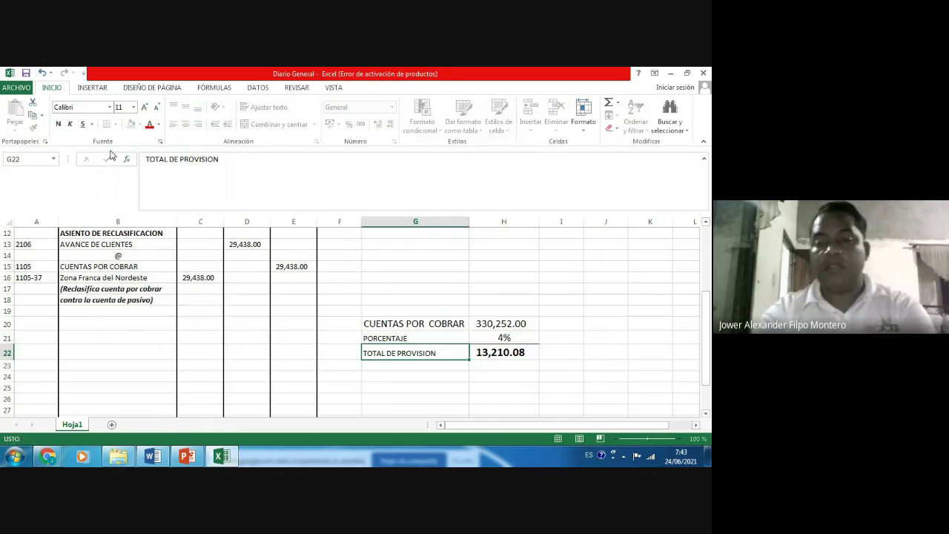
key("Up")
key("shift+Right")
key("ctrl+n")
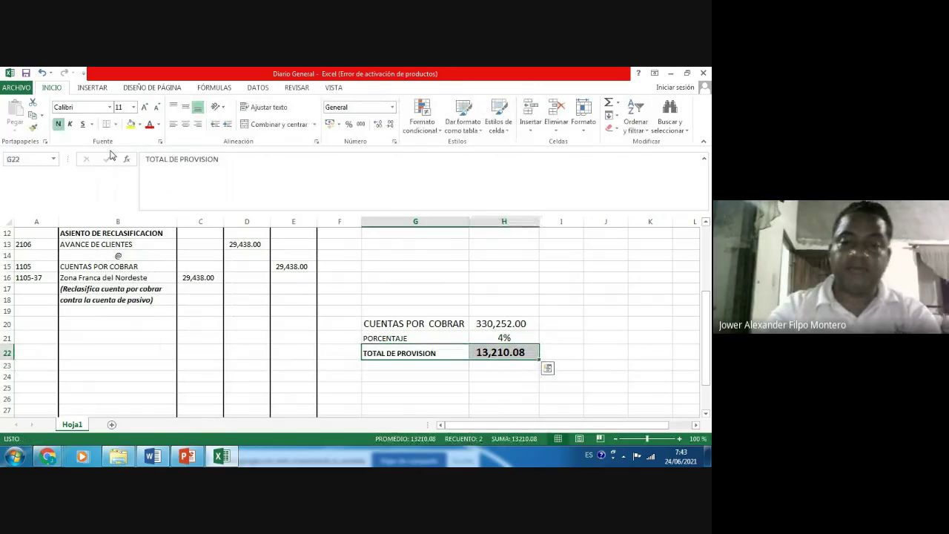
- Enter the label REGISTRADO POR LA CIA in G24, leaving row 23 blank
key("Down")
key("Down")
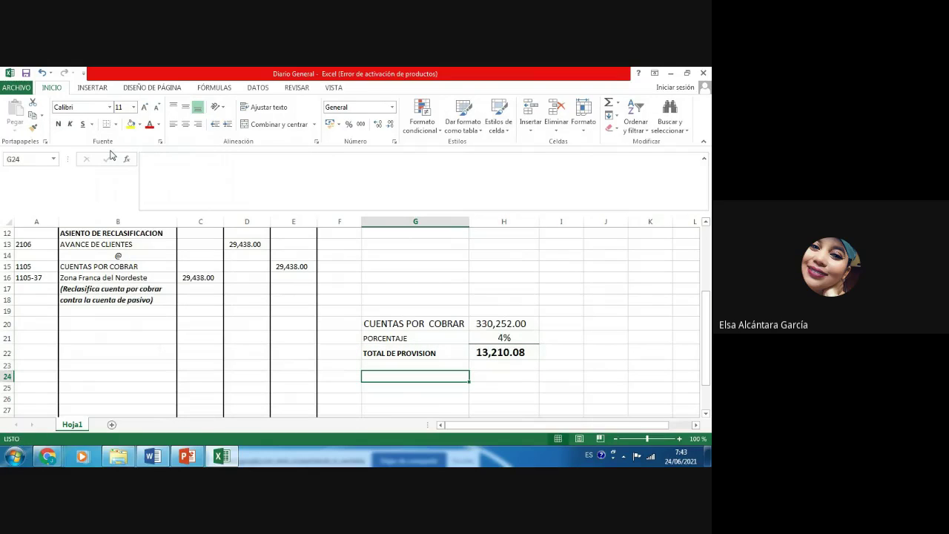
type("RE")
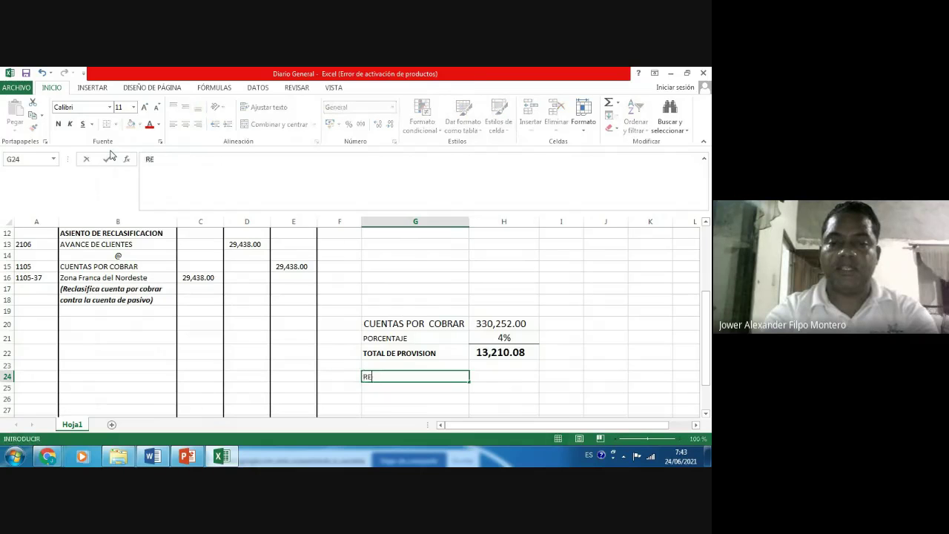
type("GISTR")
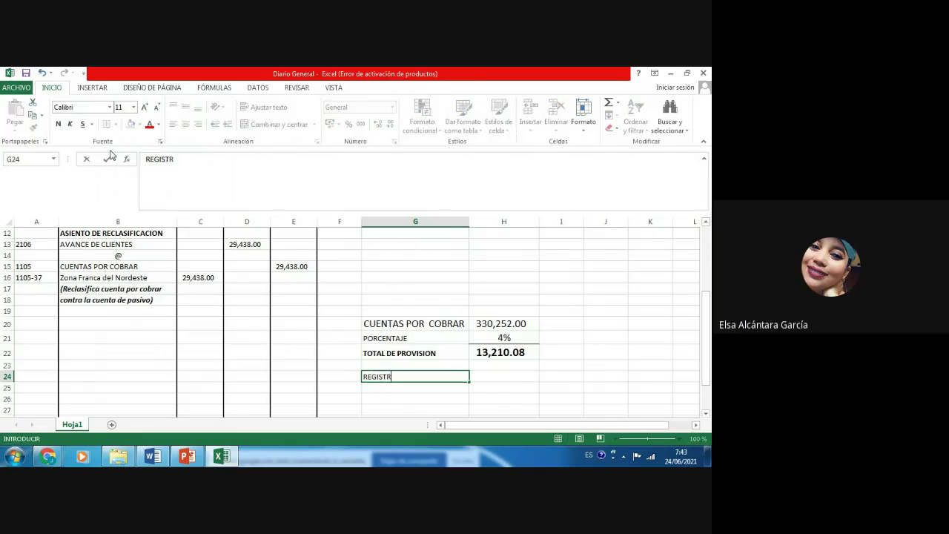
type("ADO POR LACI")
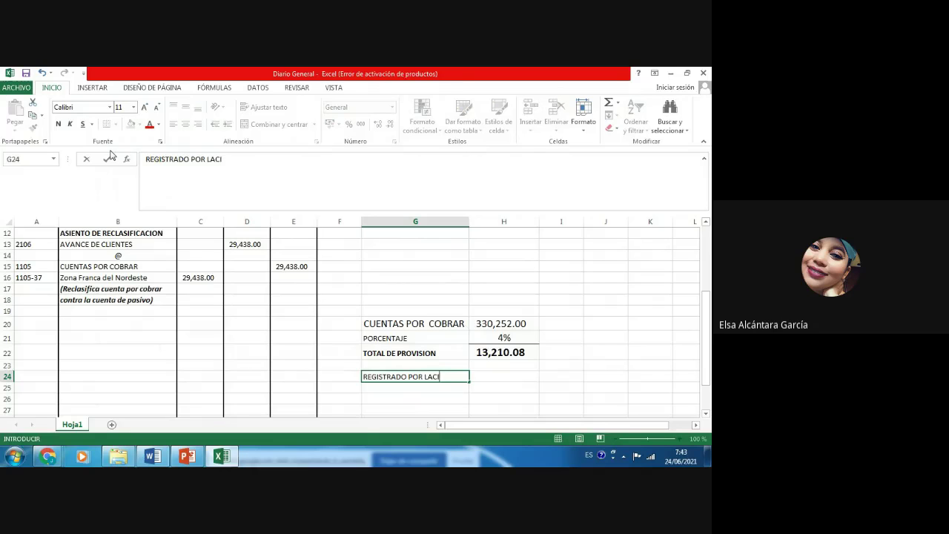
key("BackSpace")
key("BackSpace")
type("CIA")
key("Tab")
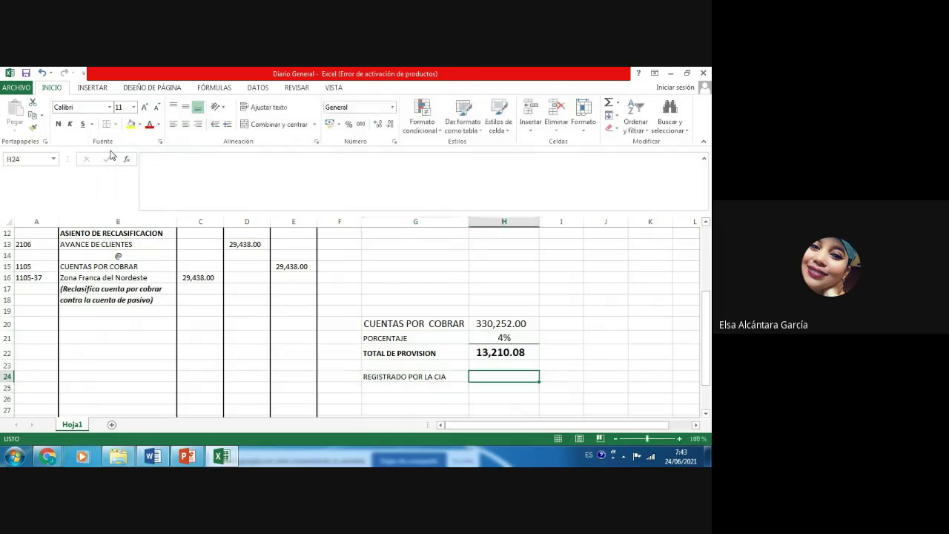
- Enter 21512.60 in H24, format it with thousands separators and increase its font size
type("21")
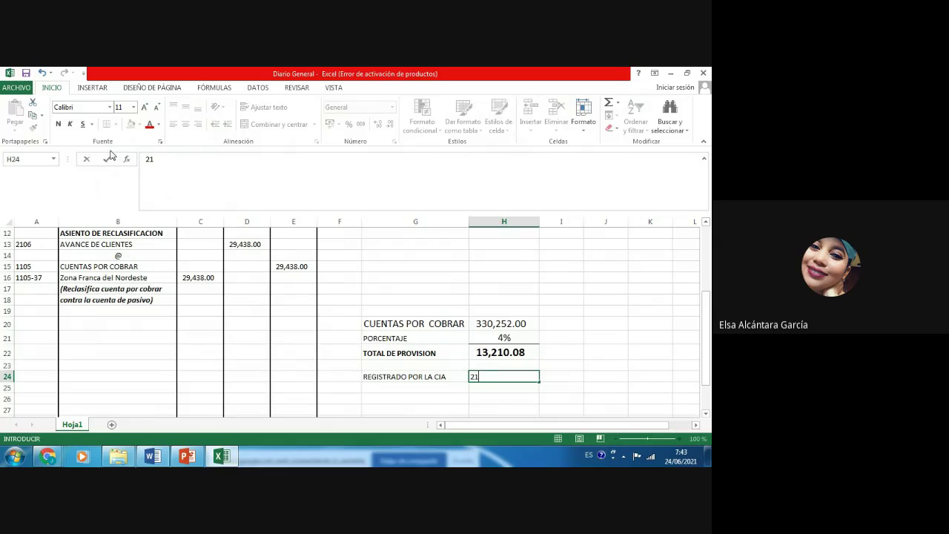
type("512.")
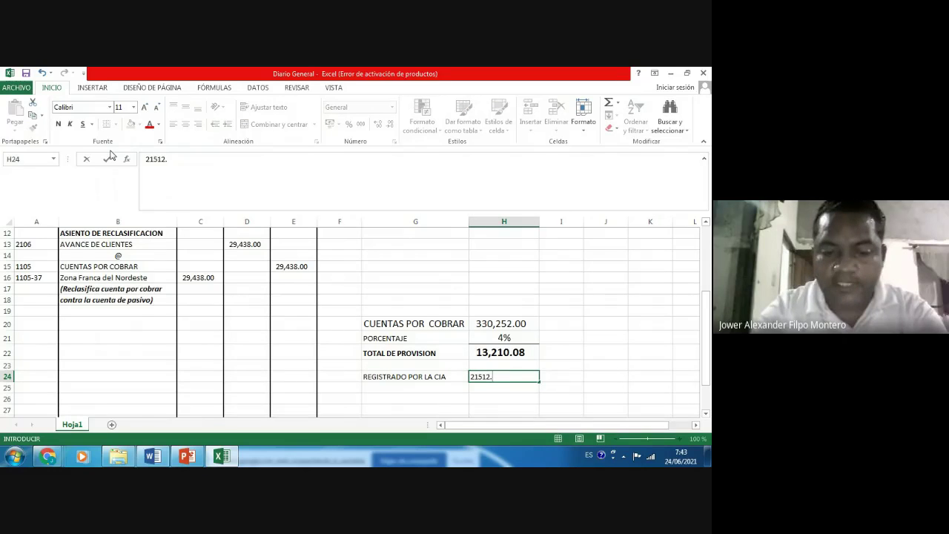
type("60")
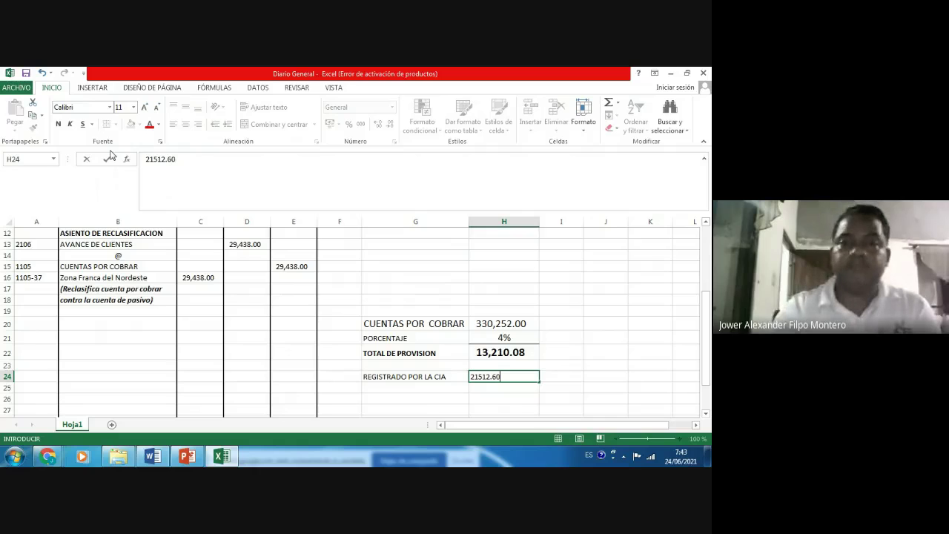
left_click(109, 158)
left_click(359, 124)
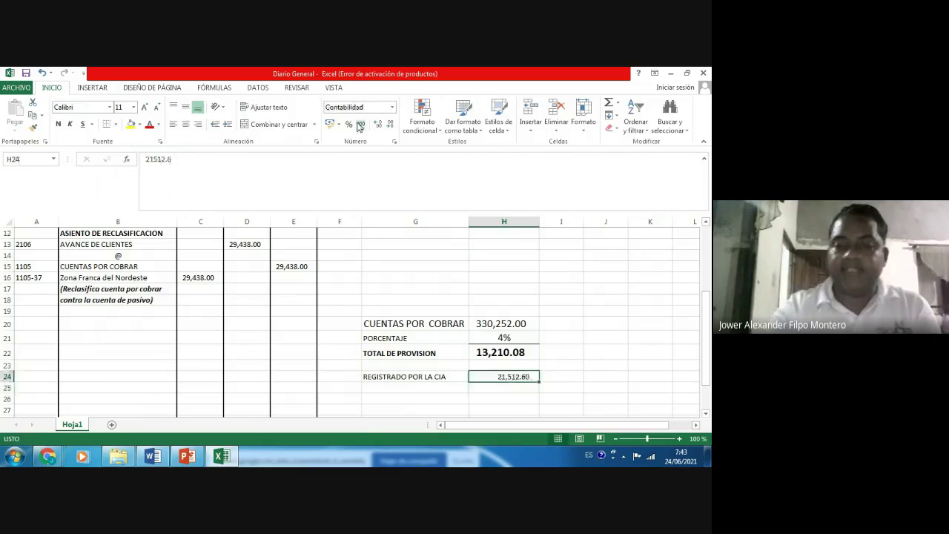
left_click(146, 109)
key("Return")
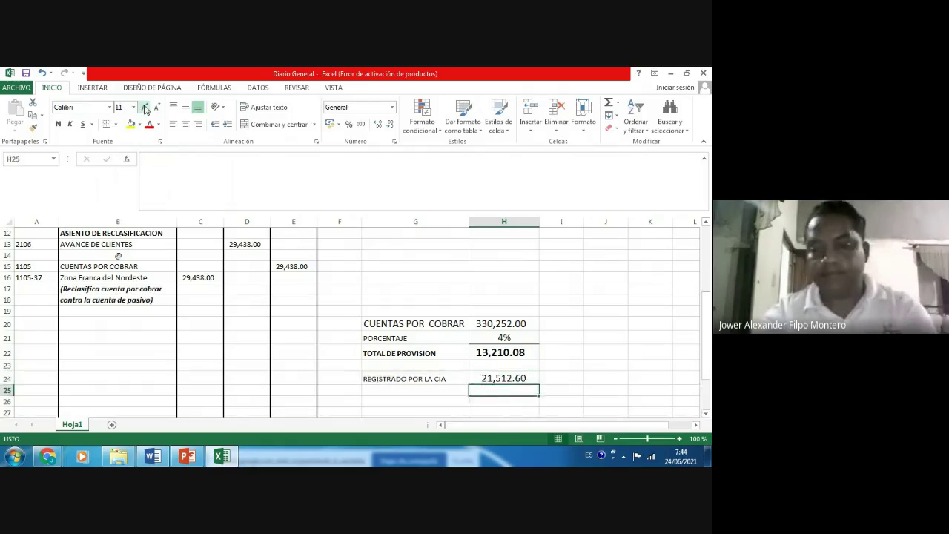
- Enter the label DIF. in G25, below REGISTRADO POR LA CIA
key("Left")
type("DI")
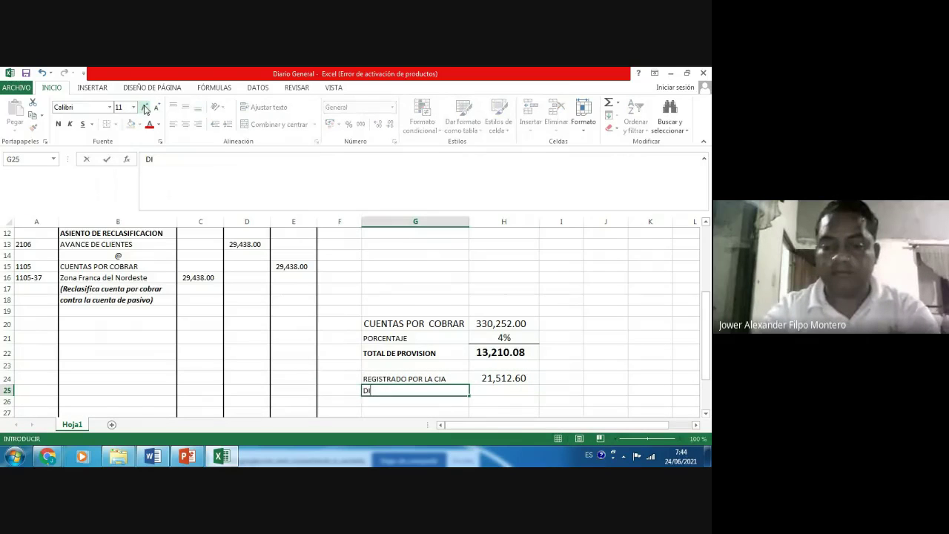
type("F.")
key("Return")
key("Up")
- Enter a formula in H25 that subtracts the total provision from the company's recorded amount, +H24-H22
key("Right")
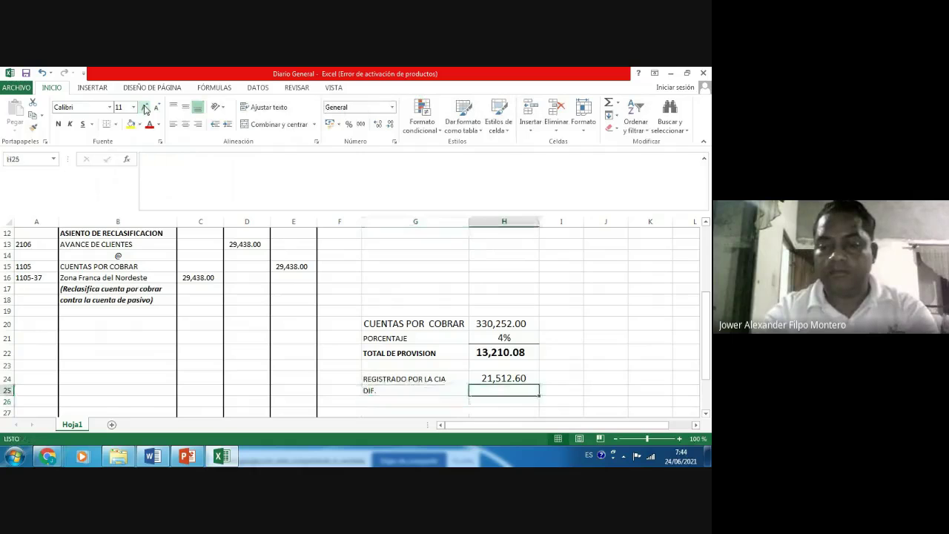
type("+")
key("Up")
type("-")
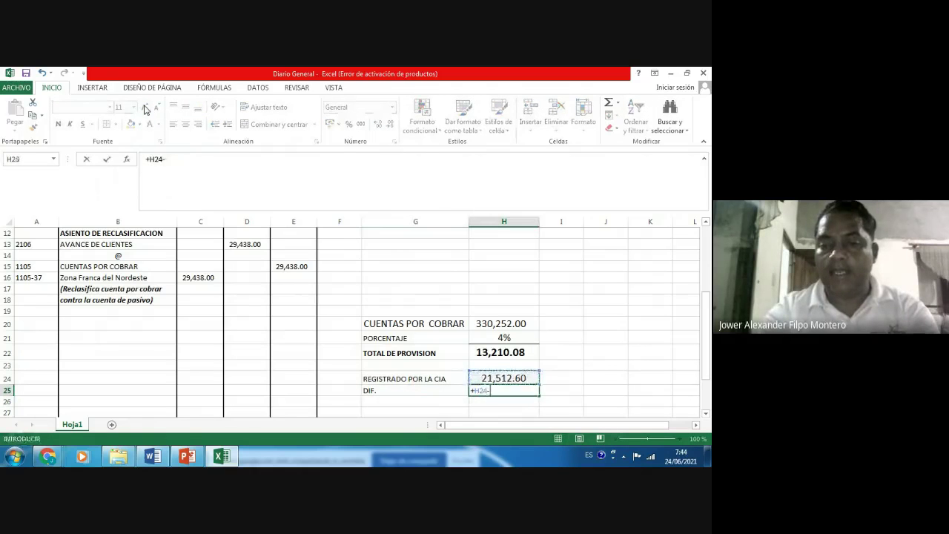
key("Up")
key("Up")
key("Return")
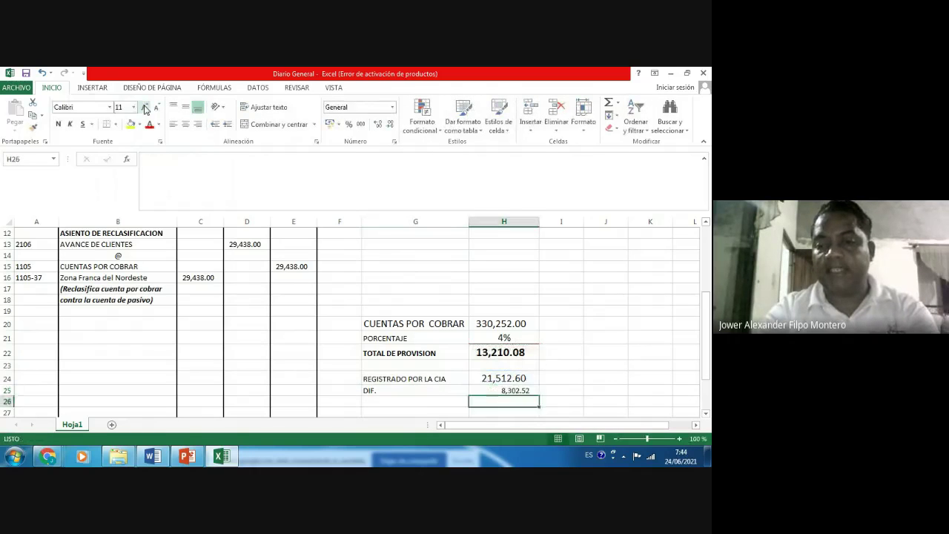
- Increase the font size of the difference amount in H25 to 16
key("Up")
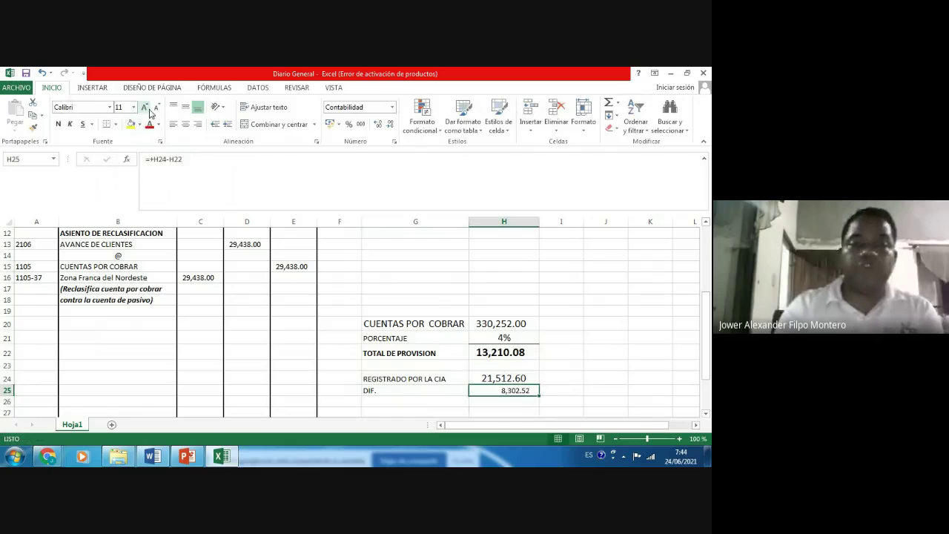
left_click(146, 107)
left_click(146, 108)
left_click(145, 107)
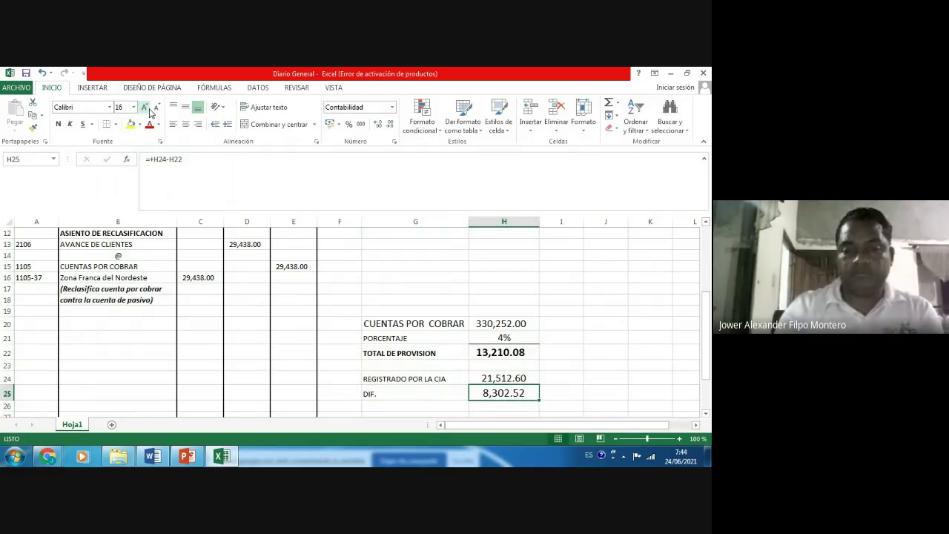
- Add a single bottom border to the recorded amount in H24 and a double bottom border to the difference in H25
left_click(493, 381)
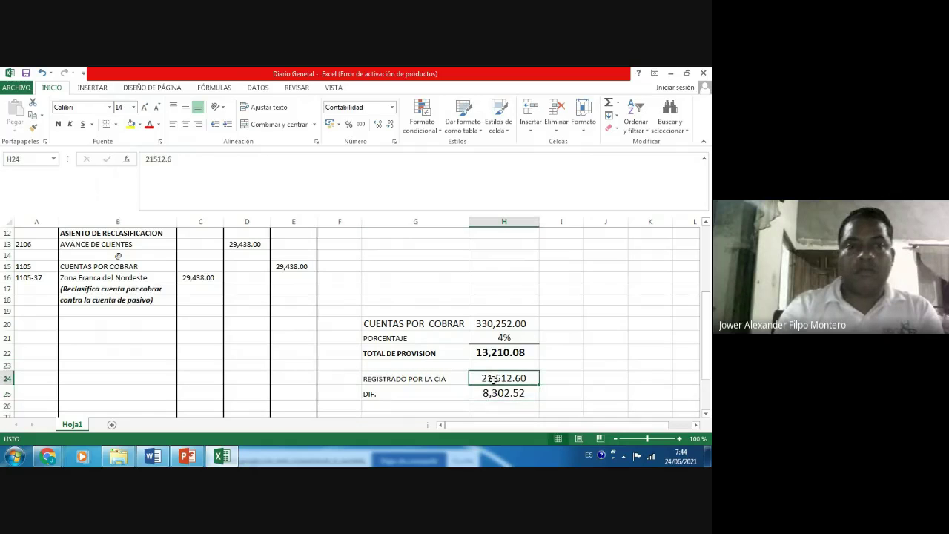
left_click(107, 125)
key("Down")
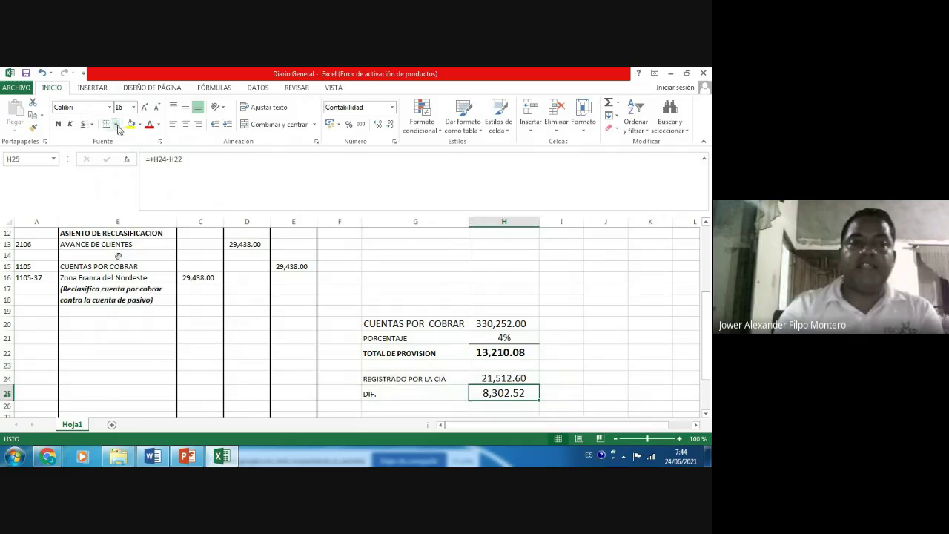
left_click(116, 124)
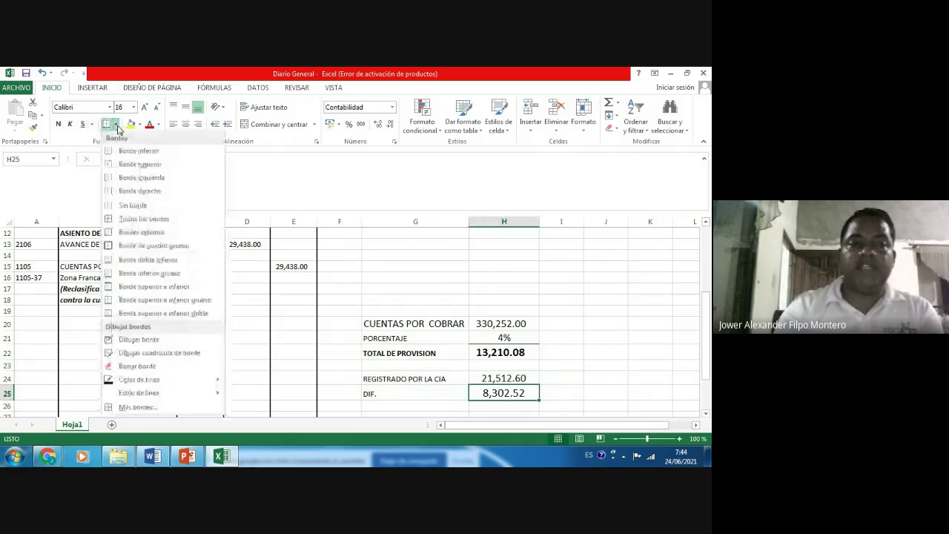
left_click(111, 259)
- Make the DIF. label in G25 and its amount in H25 bold
key("Left")
key("Left")
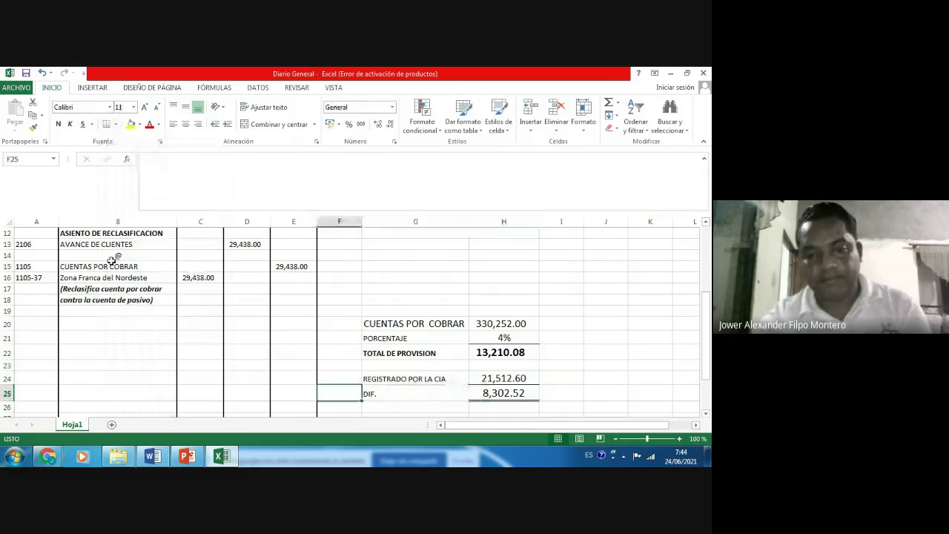
key("Right")
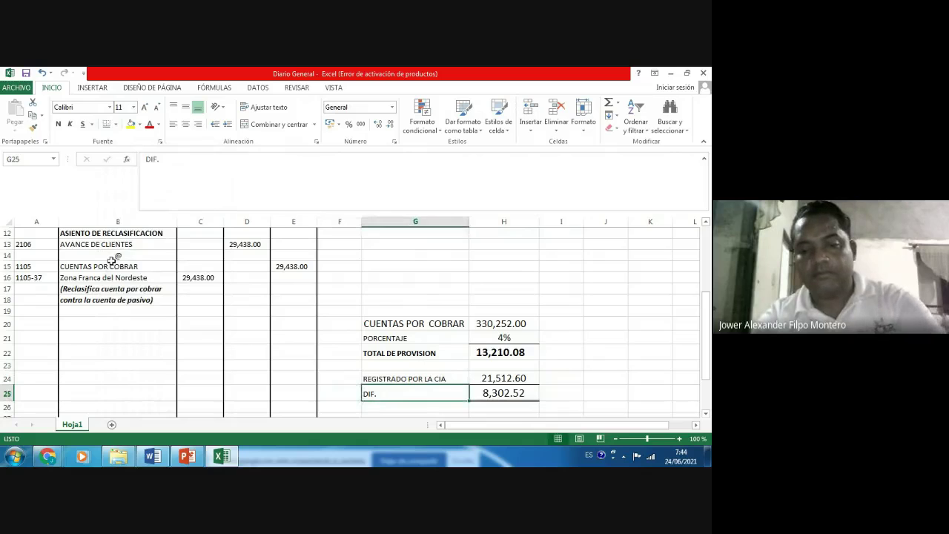
key("Right")
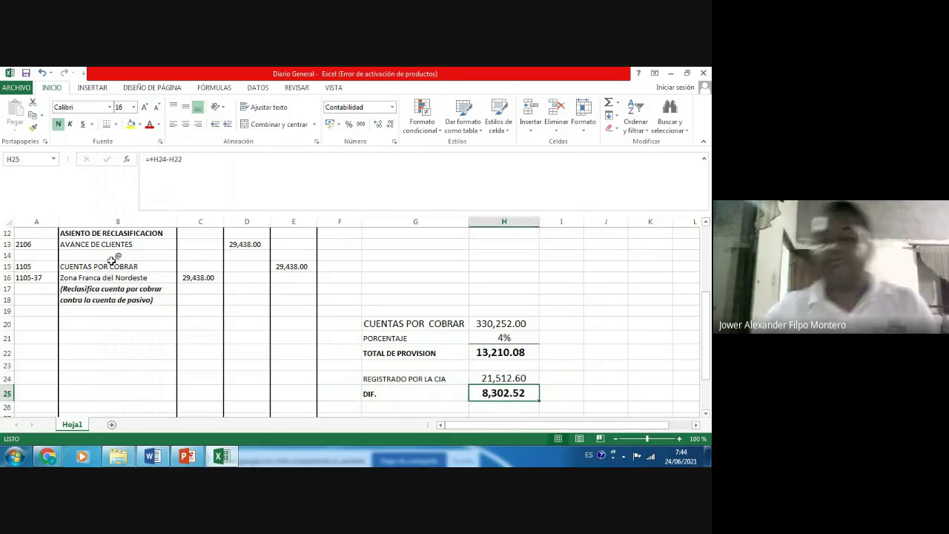
key("Left")
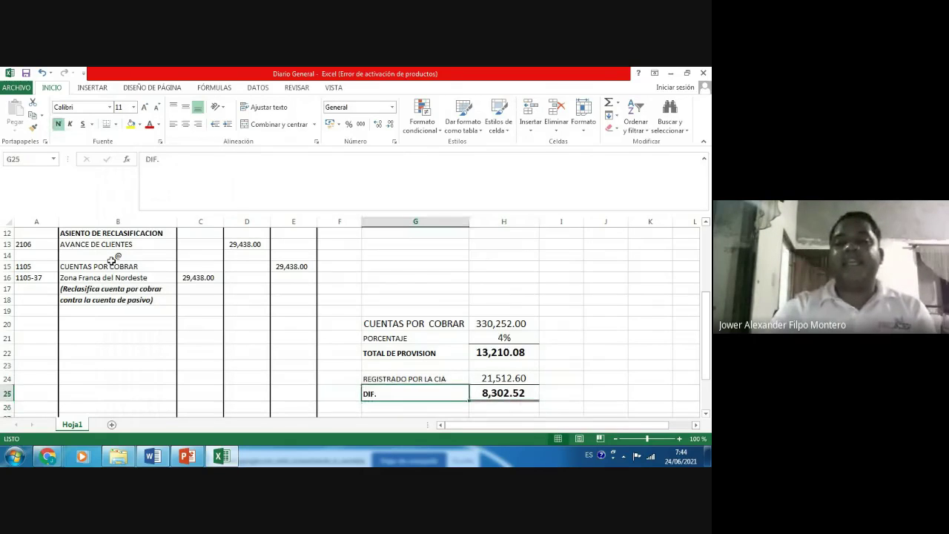
key("Down")
key("Down")
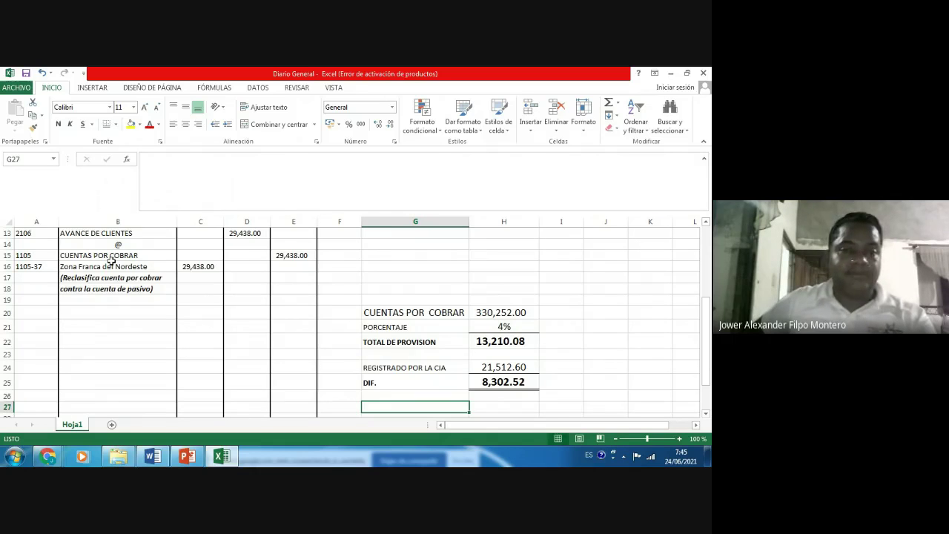
- Enter the heading ASIENTO ORIGINAL in B21 of the journal, below the reclassification entry
key("Up")
key("Right")
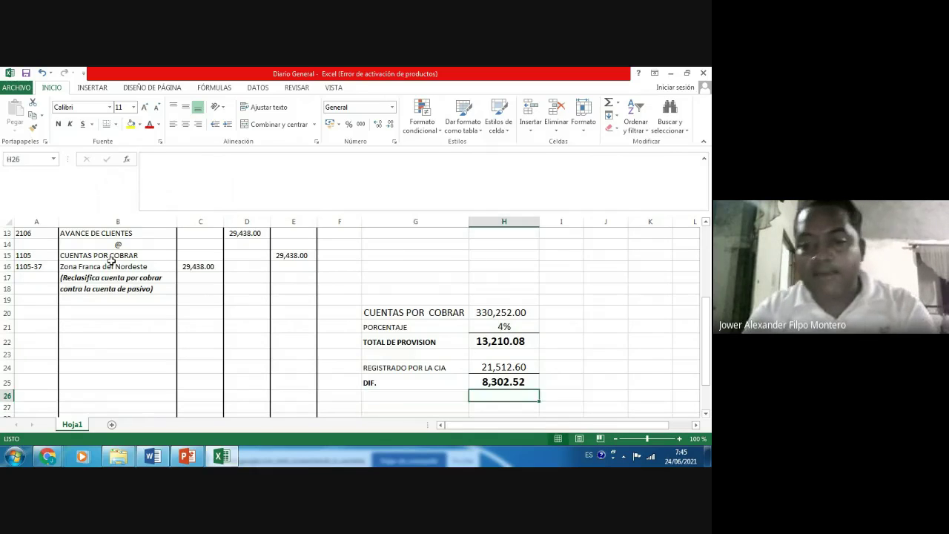
key("Up")
key("Left")
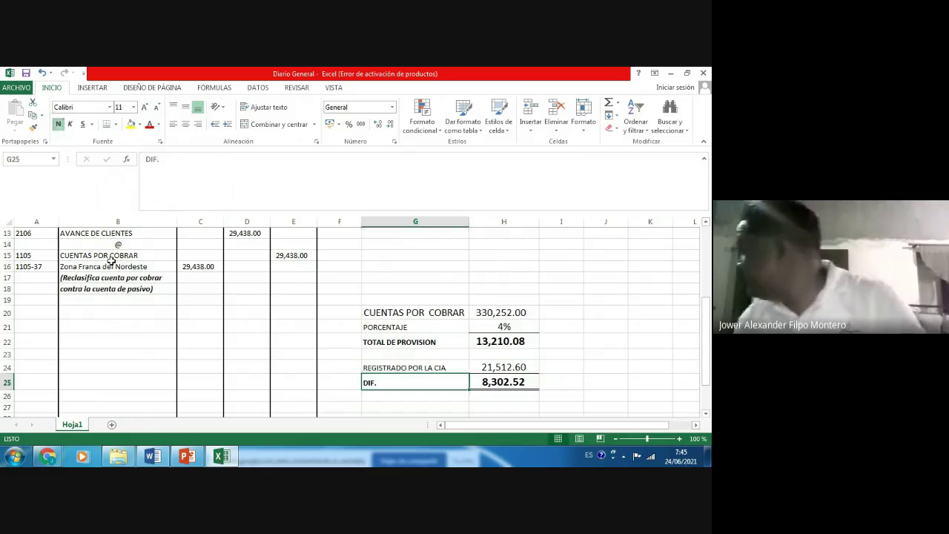
key("Left")
key("Left")
key("Left")
key("Left")
key("Left")
key("Up")
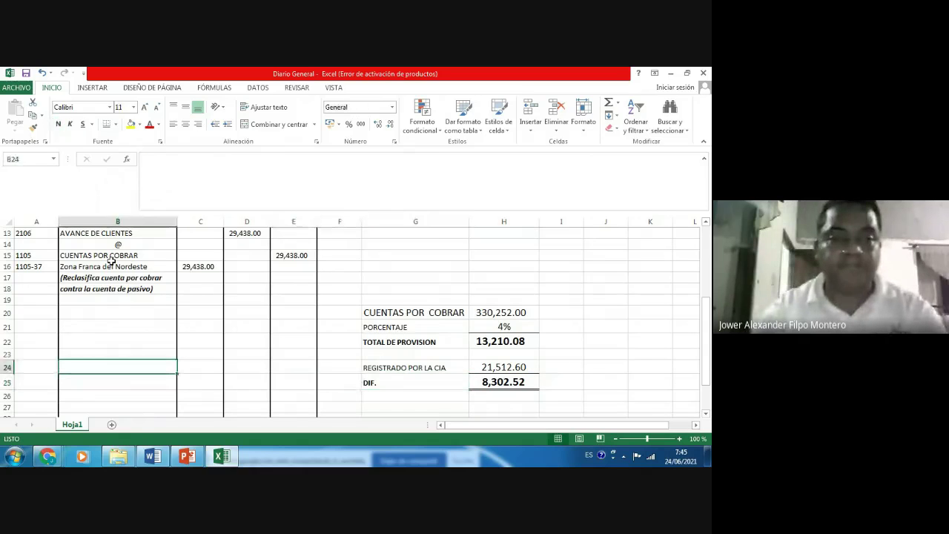
key("Up")
key("Up")
key("Up")
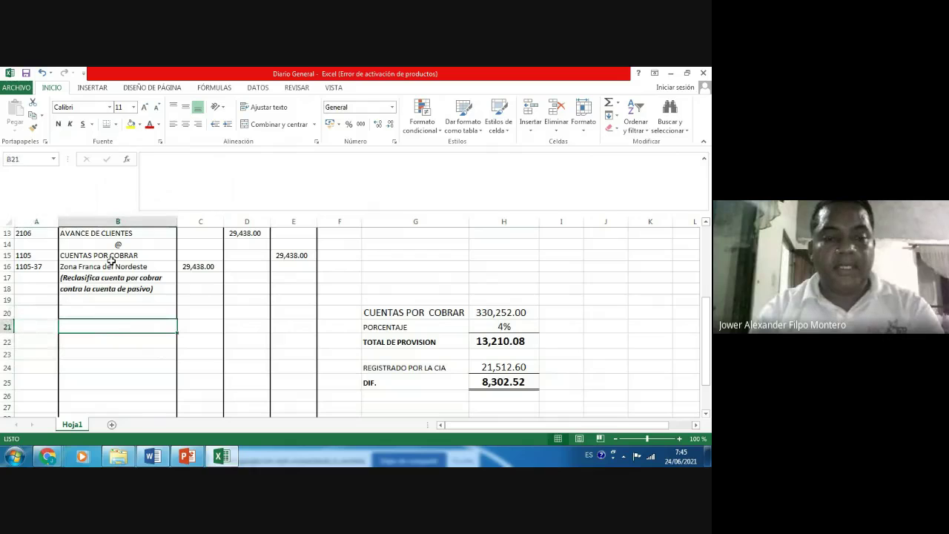
type("ASIENTO")
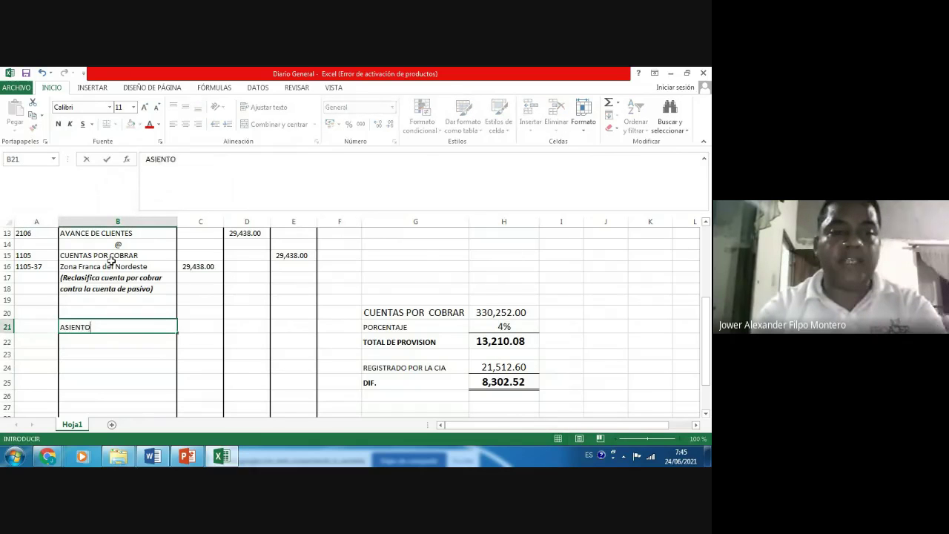
type(" ORIGIN")
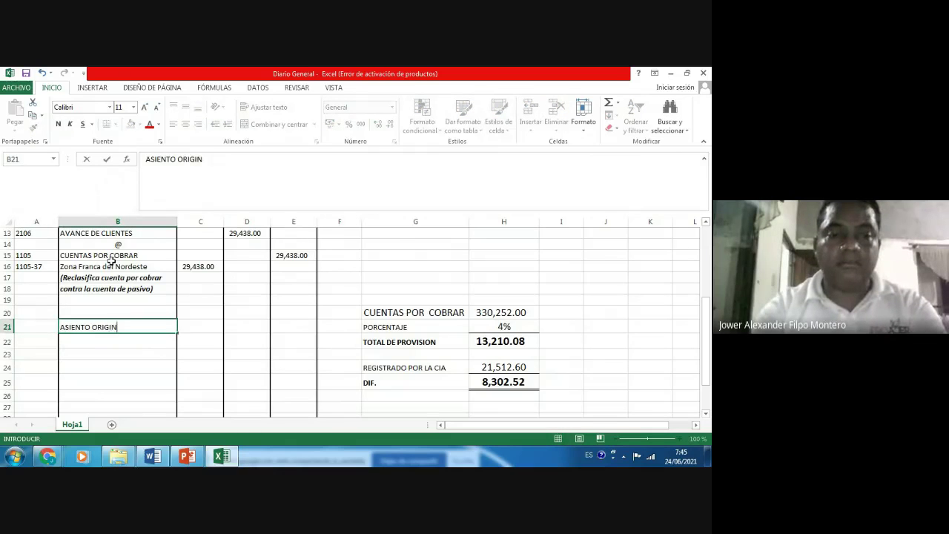
type("AL")
key("ctrl+Return")
key("Return")
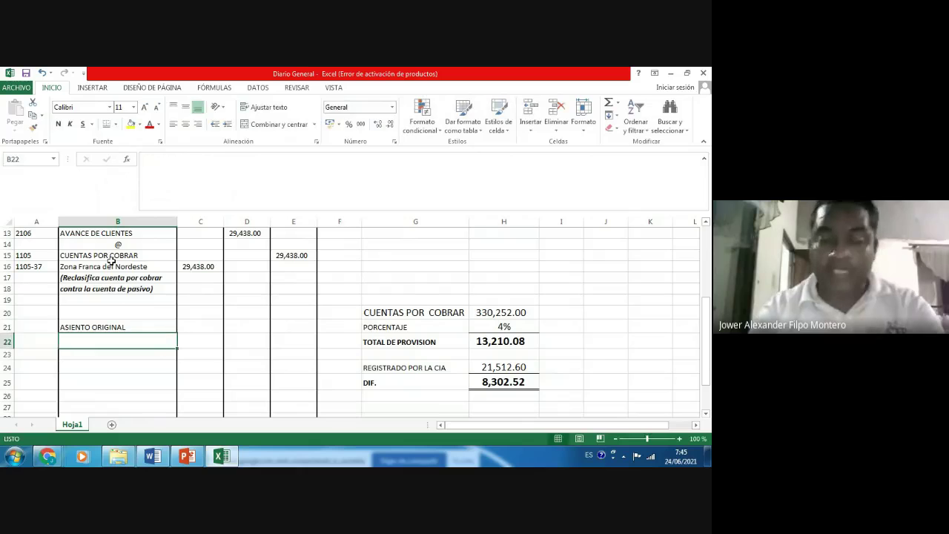
- Center the ASIENTO ORIGINAL heading in B21 and make it bold
key("Up")
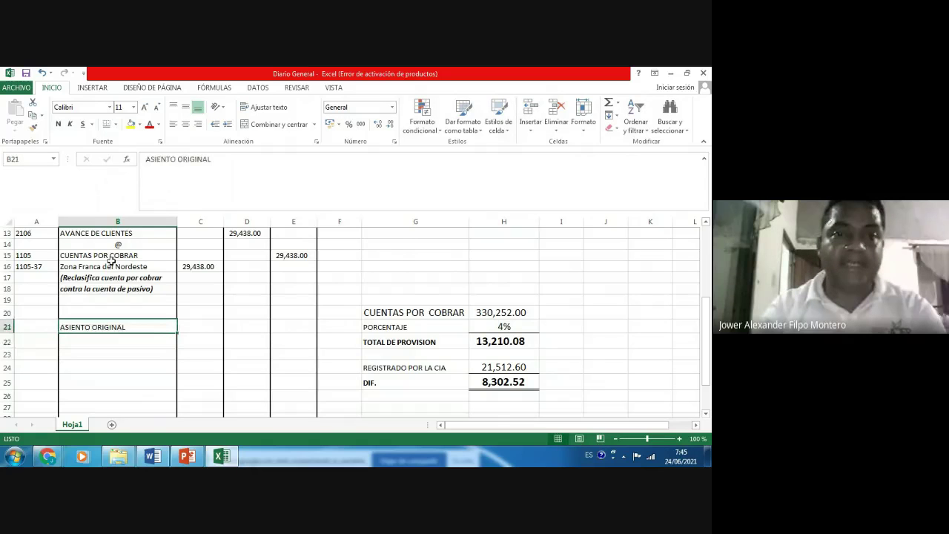
left_click(186, 123)
key("ctrl+n")
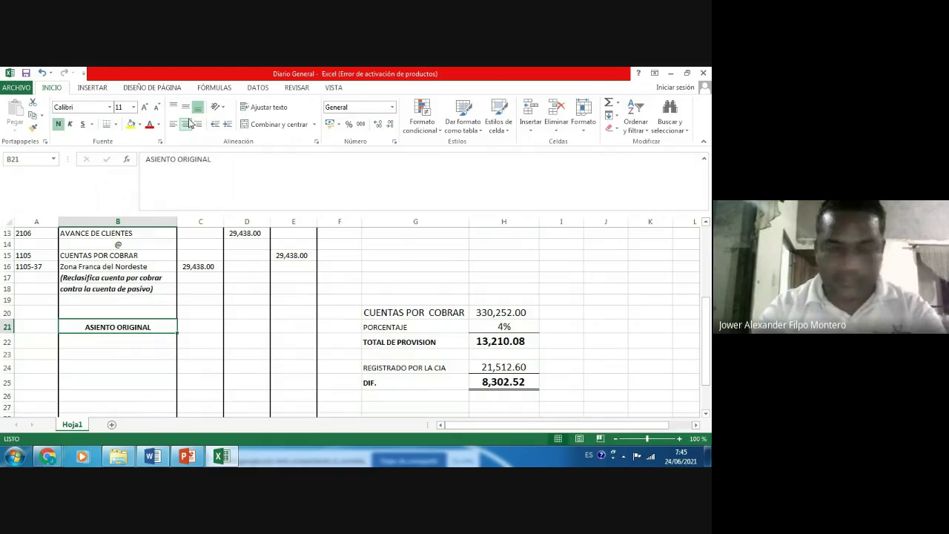
- Enter the account code 6201-13 in A22, on the row below the ASIENTO ORIGINAL heading
key("Down")
key("Left")
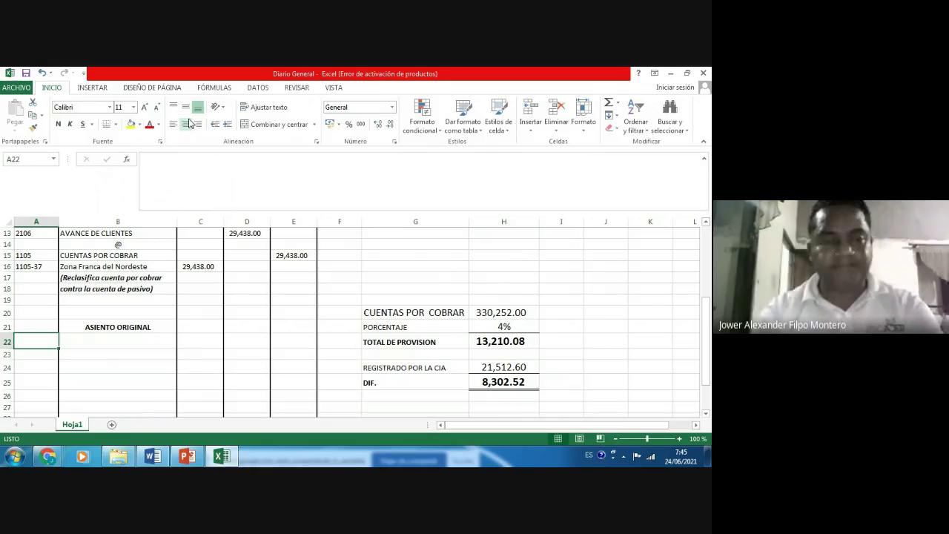
type("6")
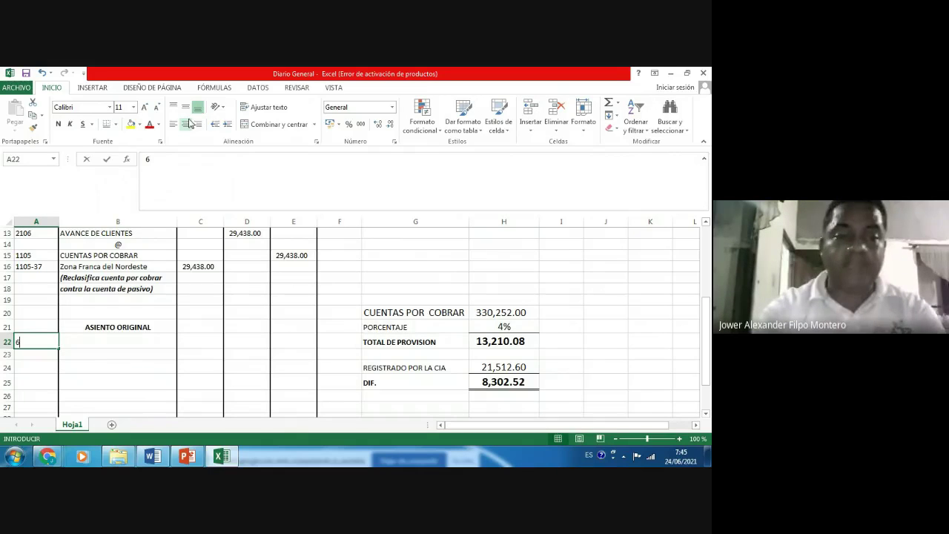
type("201")
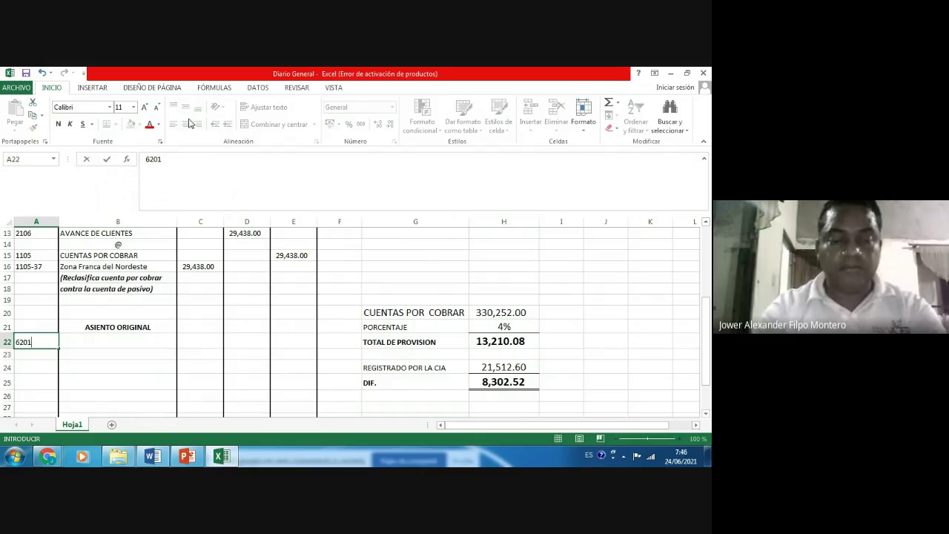
type("-13")
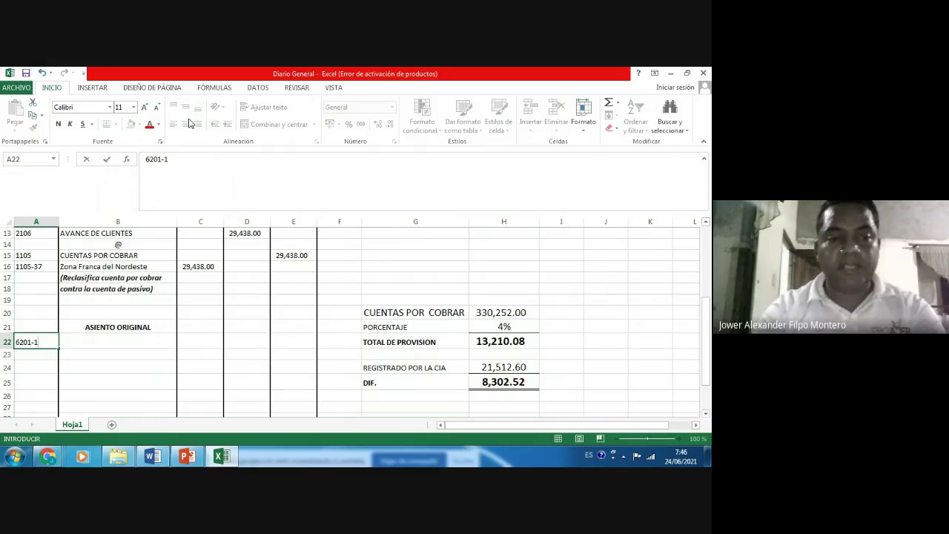
key("Return")
key("Return")
key("Return")
key("Return")
key("Return")
key("Return")
key("Return")
key("Return")
key("Return")
key("Return")
key("Return")
key("Return")
key("Return")
key("Return")
key("Return")
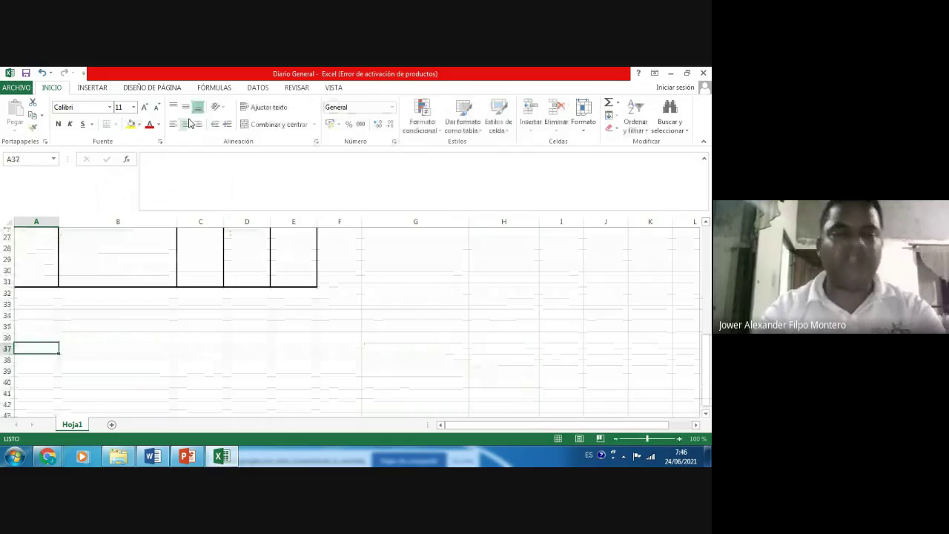
key("Up")
key("Up")
key("Up")
key("Up")
key("Up")
key("Up")
key("Up")
key("Up")
key("Up")
key("Up")
key("Up")
key("Up")
key("Up")
key("Up")
key("Up")
key("Up")
key("Up")
key("Up")
key("Up")
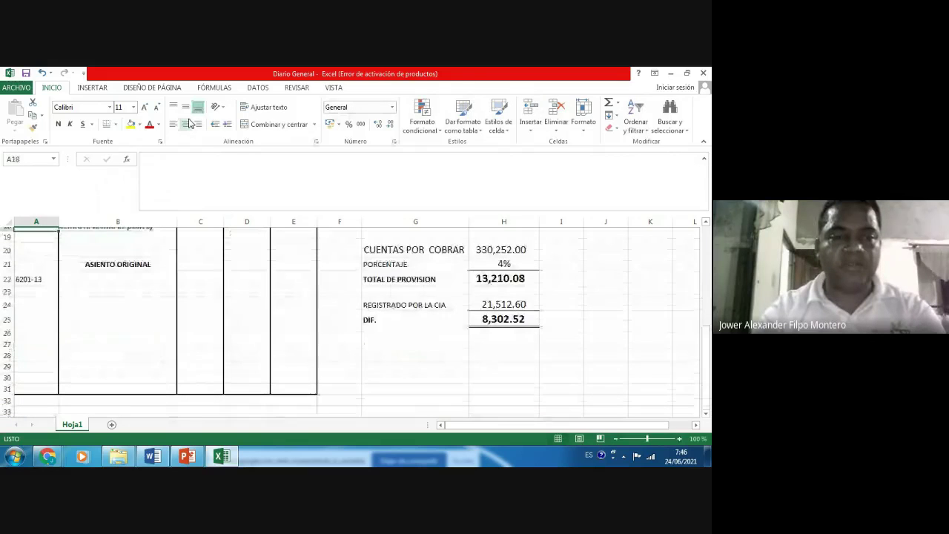
- Enter the account name GASTOS PROVISION DE CXC in B22, beside code 6201-13
key("Down")
key("Down")
key("Down")
key("Down")
key("Right")
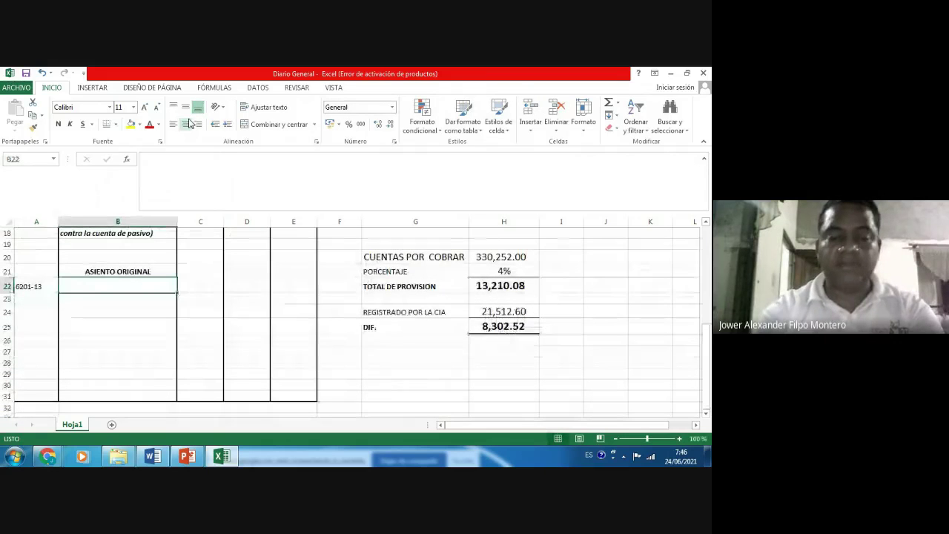
type("GASTOS")
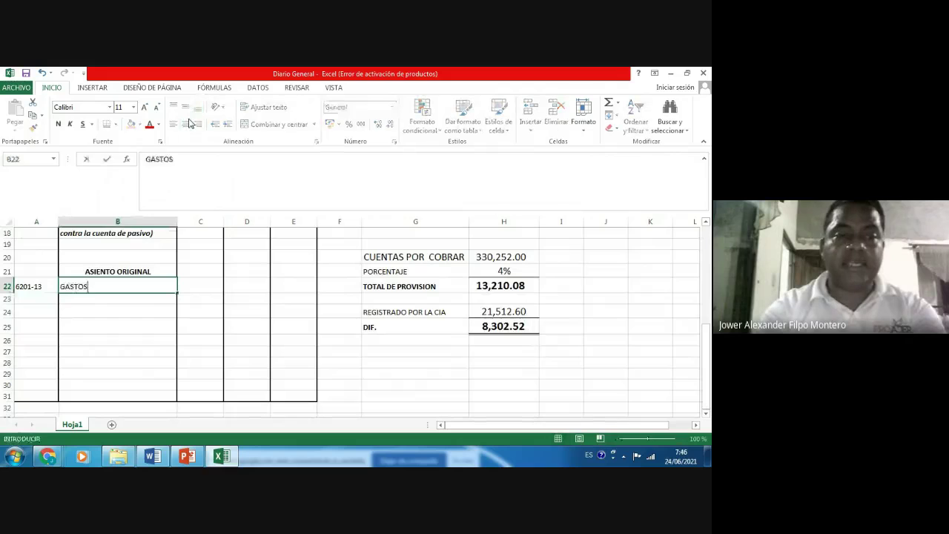
type(" PROVISION")
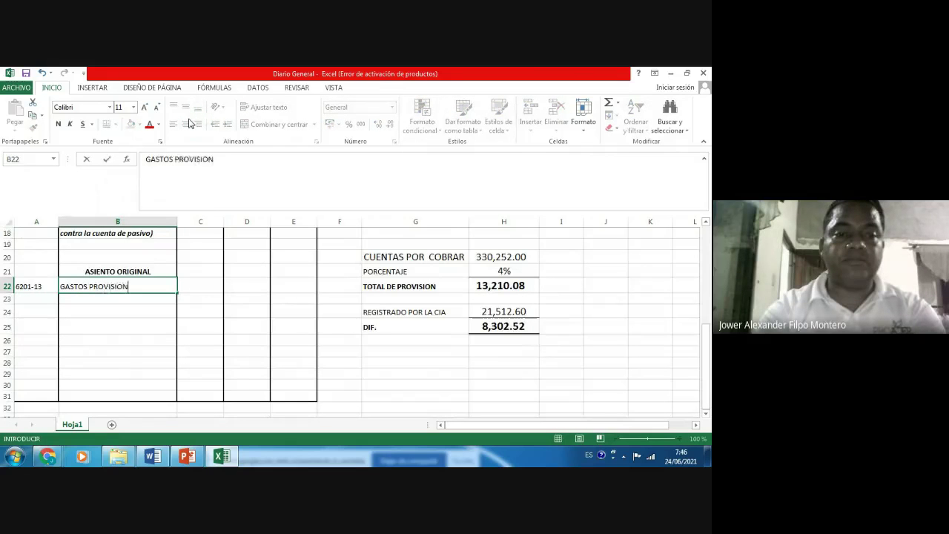
type(" DE CXC")
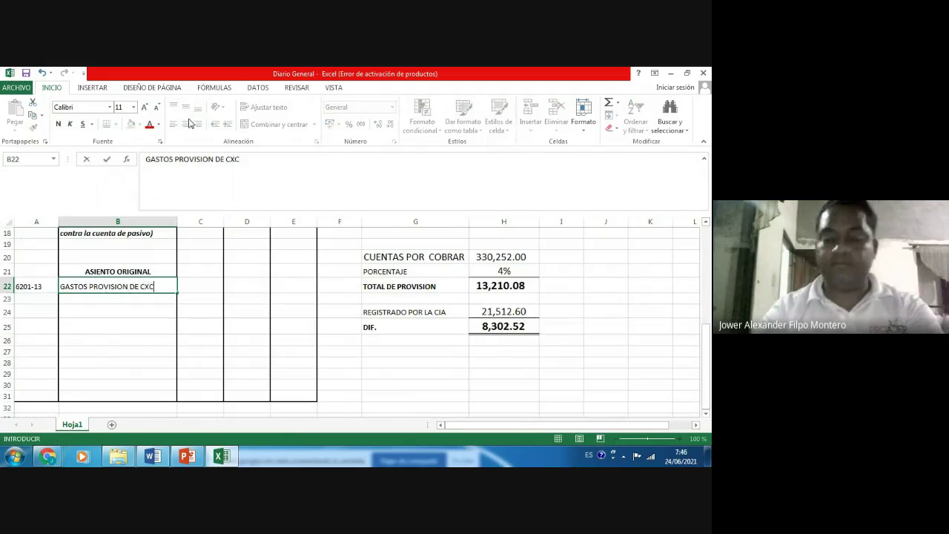
- Copy the company's recorded amount from H24 into D22 as the debit for GASTOS PROVISION DE CXC, with the column wide enough to show it
key("Tab")
key("Right")
key("Right")
key("Right")
key("Right")
key("Right")
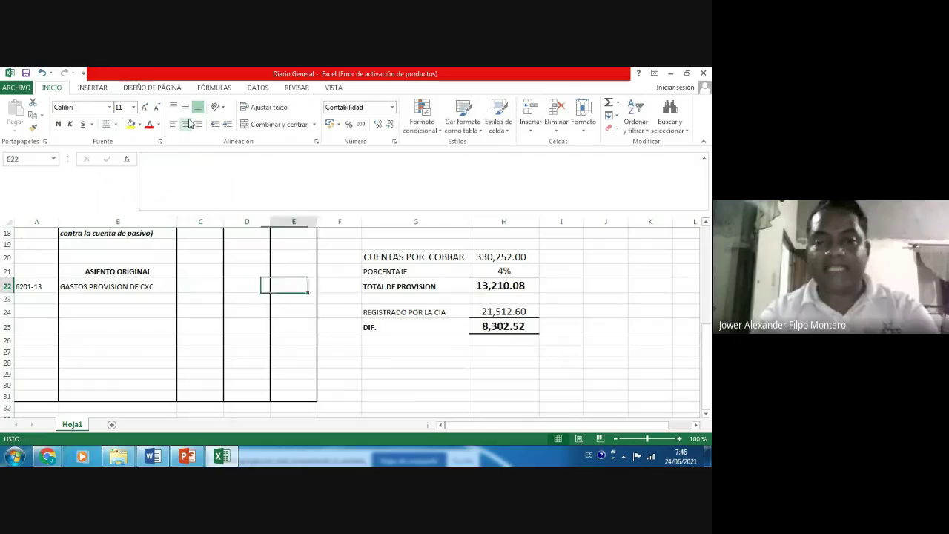
key("Down")
key("Down")
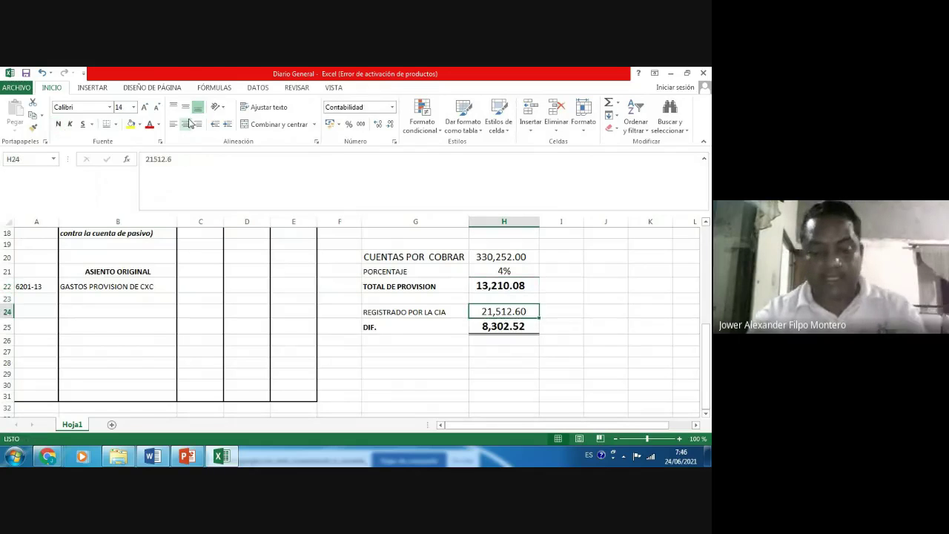
key("ctrl+c")
key("Left")
key("Left")
key("Left")
key("Left")
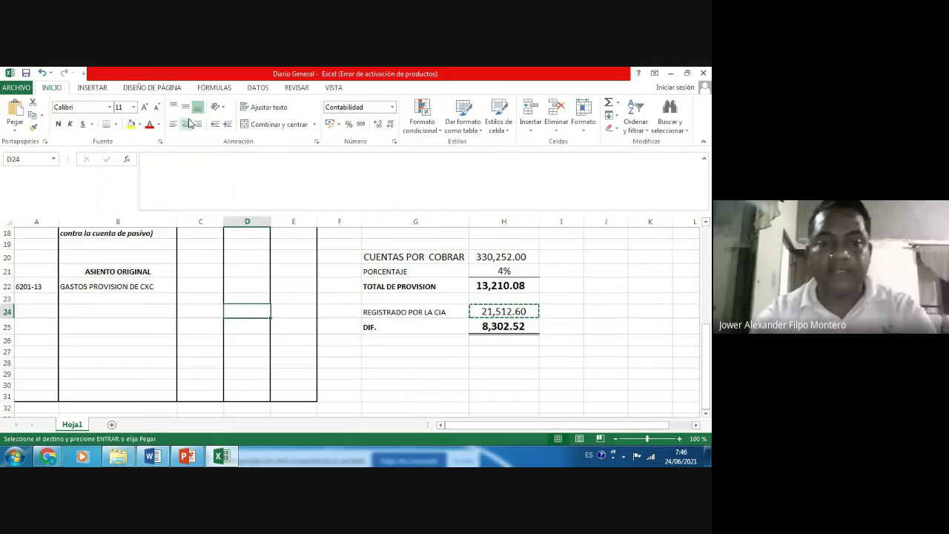
key("Up")
key("Up")
key("Return")
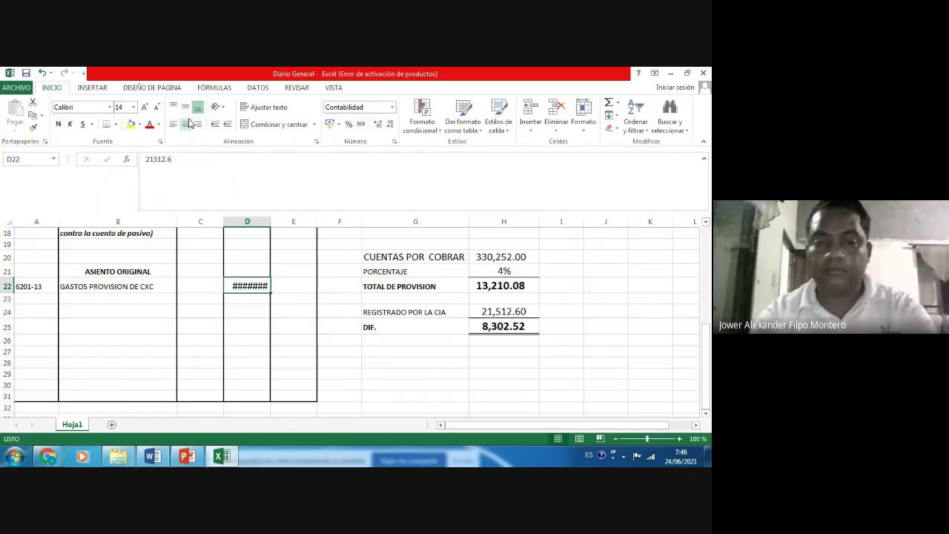
key("F2")
key("Return")
- Enter 2 in B23, below the GASTOS PROVISION DE CXC line
key("Left")
key("Left")
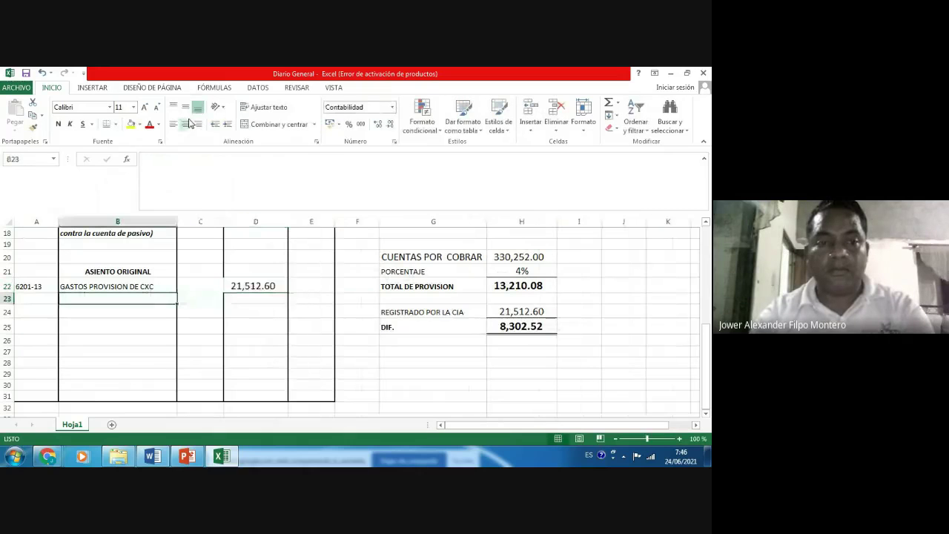
type("2")
key("Return")
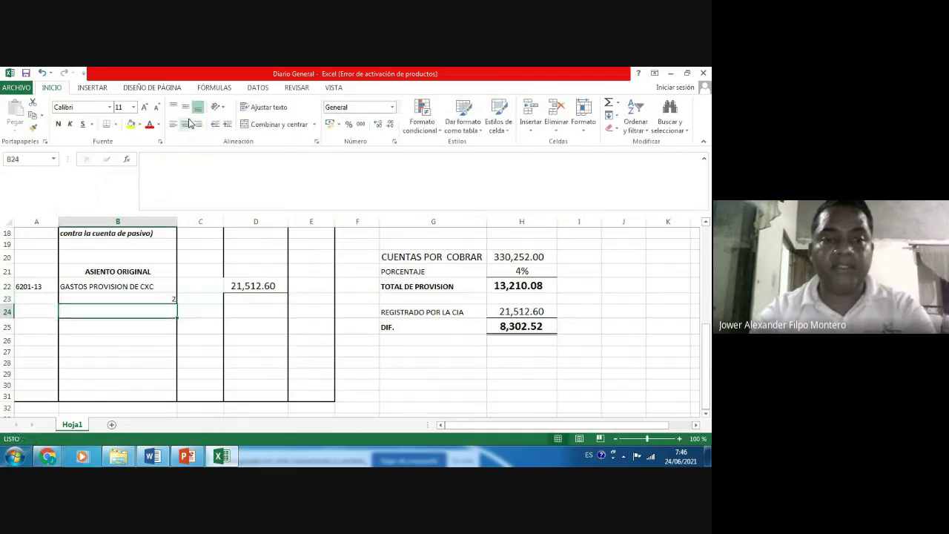
- Replace the entry in B23 with an @ separator and centre it in the cell
key("Up")
type("@")
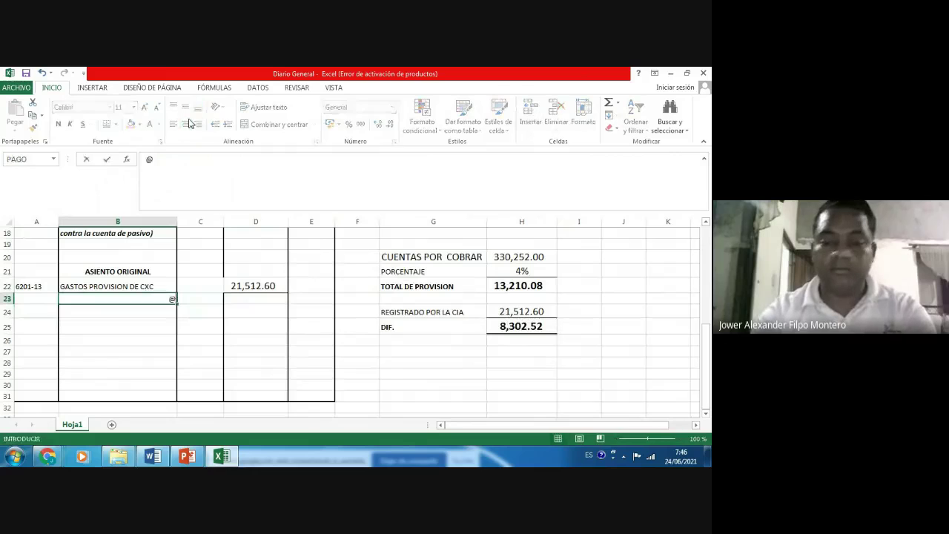
key("Return")
key("Up")
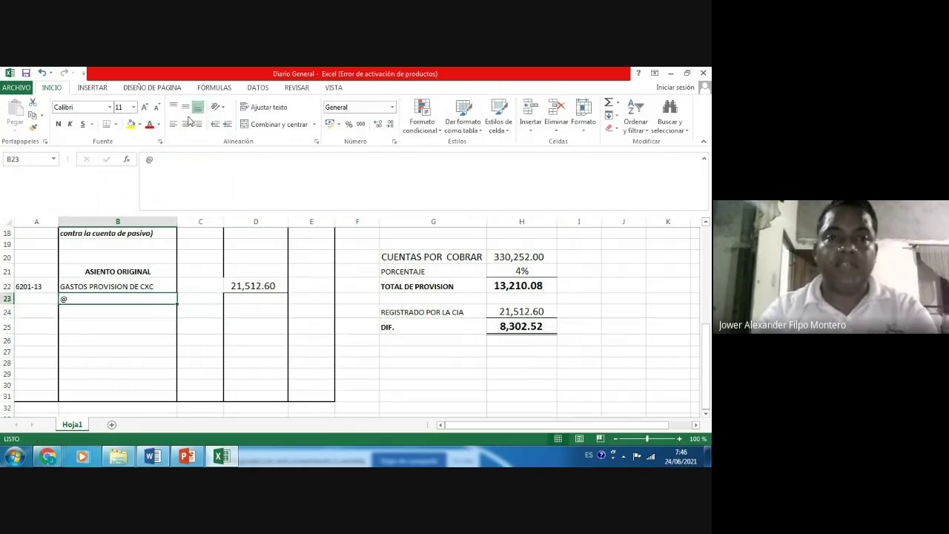
left_click(186, 125)
- Copy the 1105 CUENTAS POR COBRAR line, including its credit amount, from row 15 of the reclassification entry into row 24
key("Left")
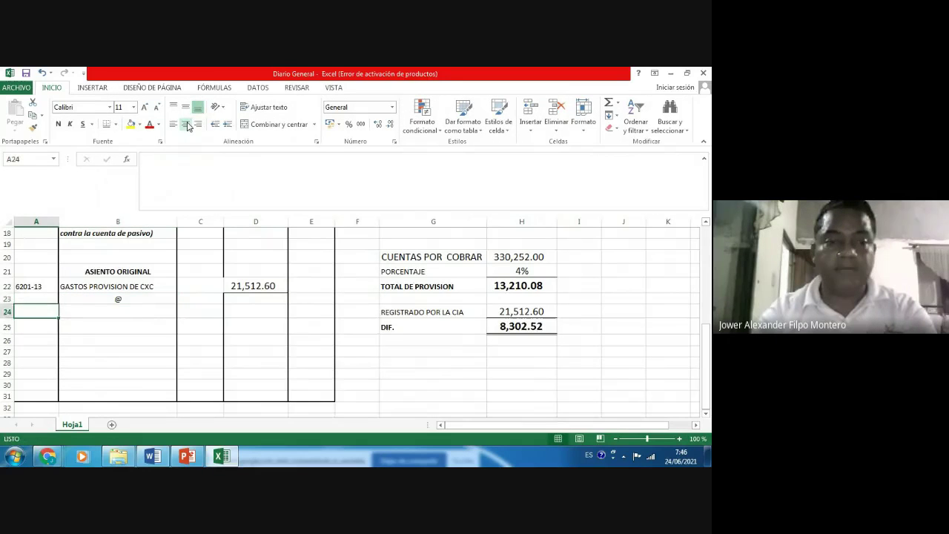
key("Up")
key("Up")
key("Up")
key("Up")
key("Up")
key("Up")
key("Up")
key("Up")
key("Up")
key("Up")
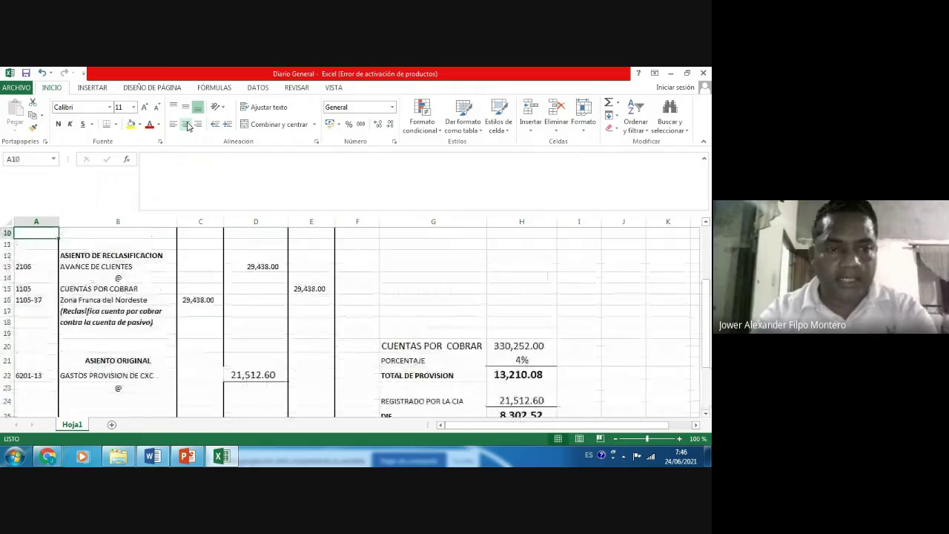
key("Down")
key("Down")
key("shift+Right")
key("shift+Right")
key("shift+Right")
key("shift+Right")
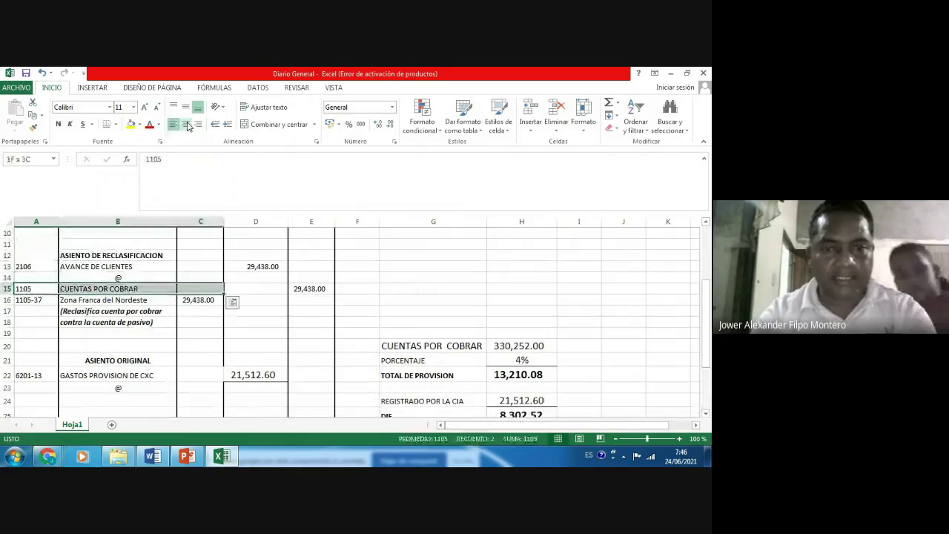
key("ctrl+c")
key("Down")
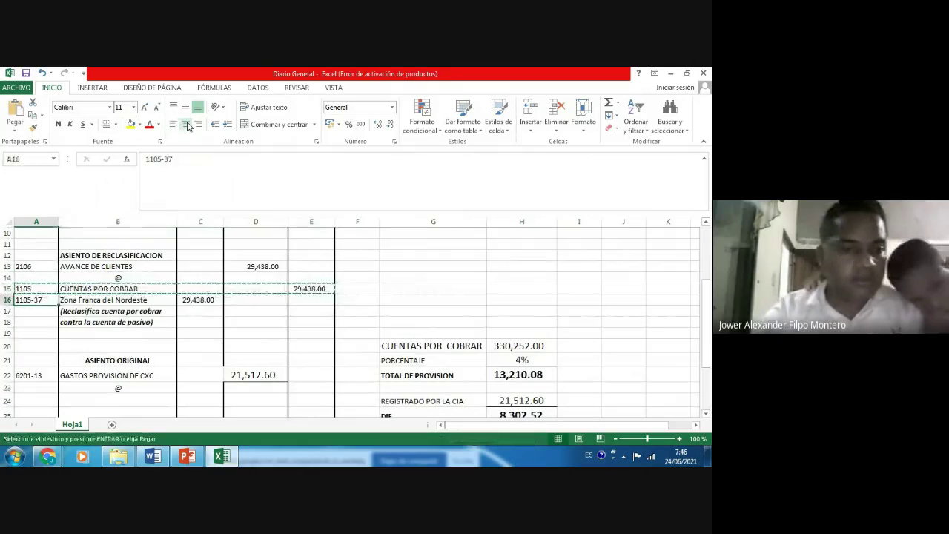
key("Down")
key("Down")
key("Down")
key("Down")
key("Down")
key("Down")
key("Down")
key("Down")
key("Down")
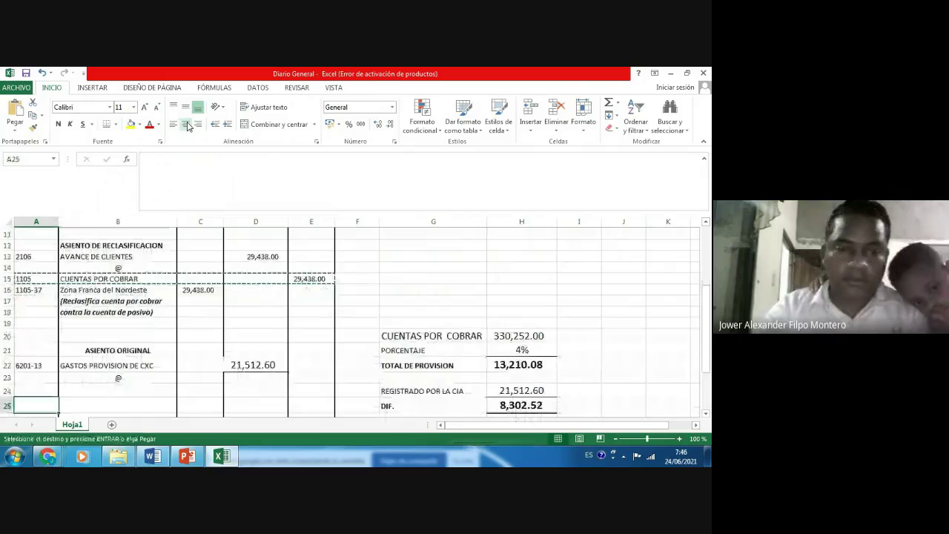
key("Up")
key("Return")
key("Right")
key("Right")
key("Right")
key("Right")
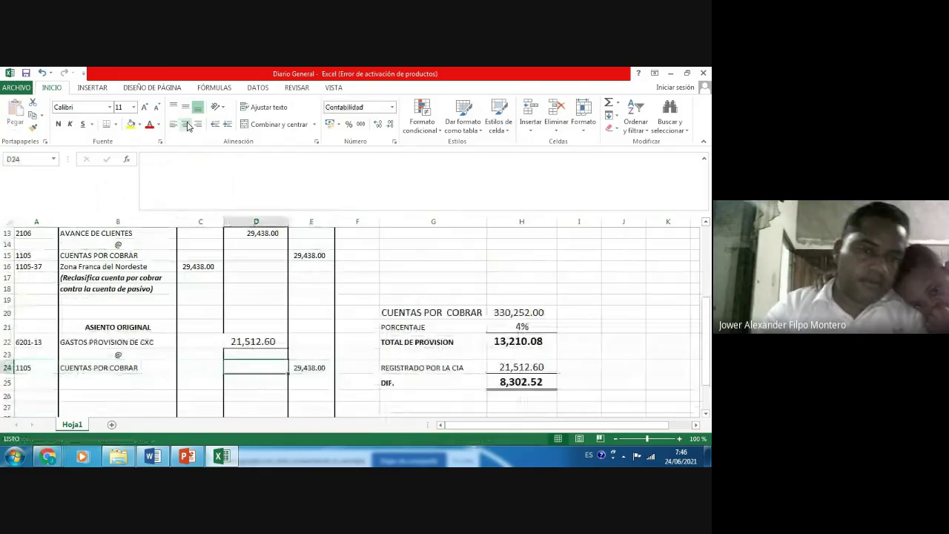
key("Left")
key("Left")
key("Left")
key("Left")
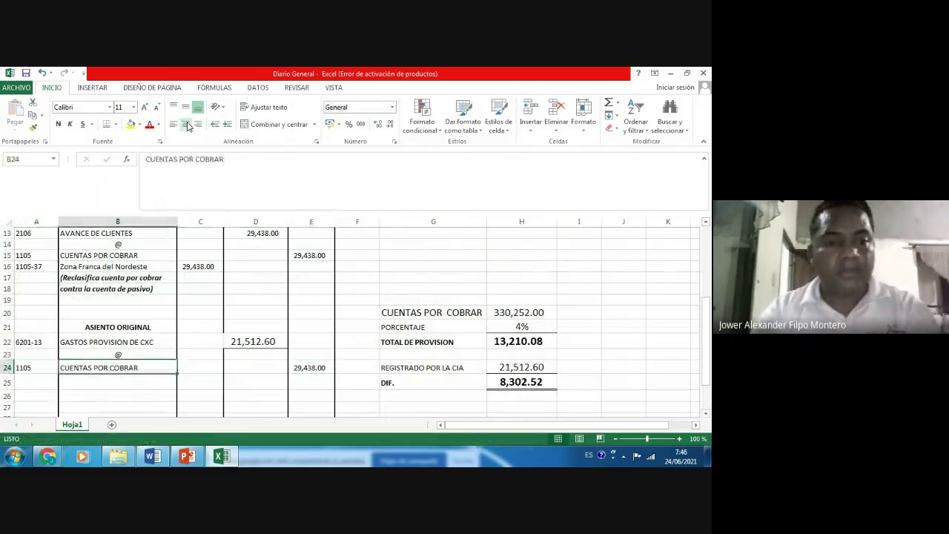
key("Down")
key("Right")
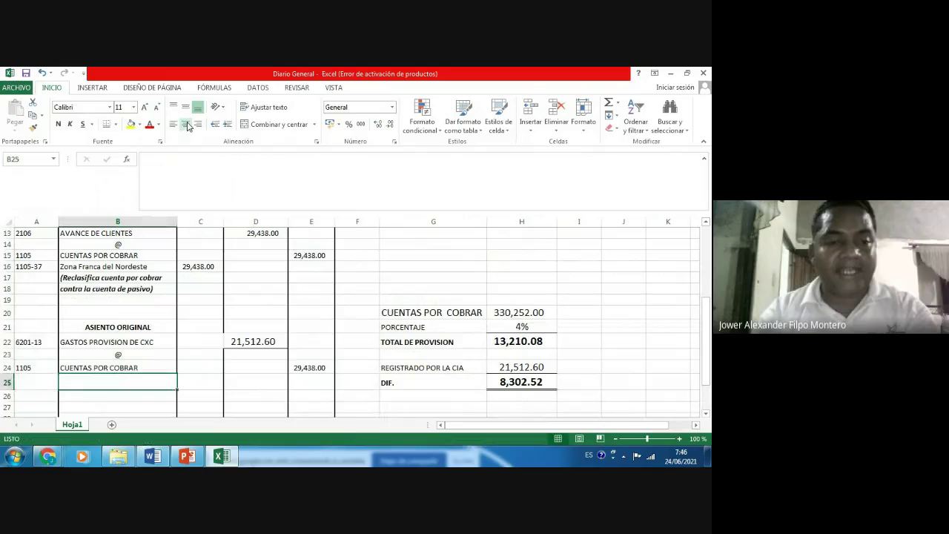
key("Left")
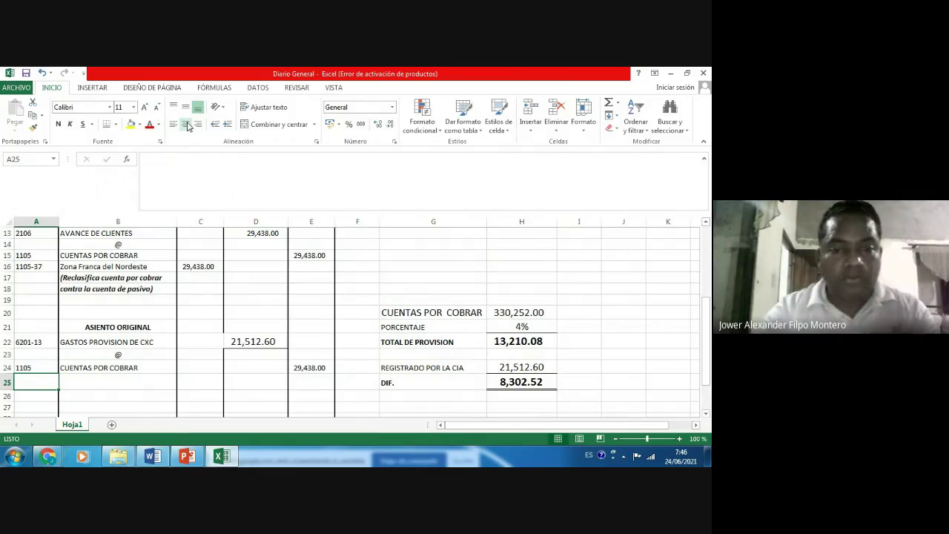
- Replace the credit for CUENTAS POR COBRAR in E24 with a formula referencing the debit in D22
key("Right")
key("Right")
key("Up")
key("Right")
key("Right")
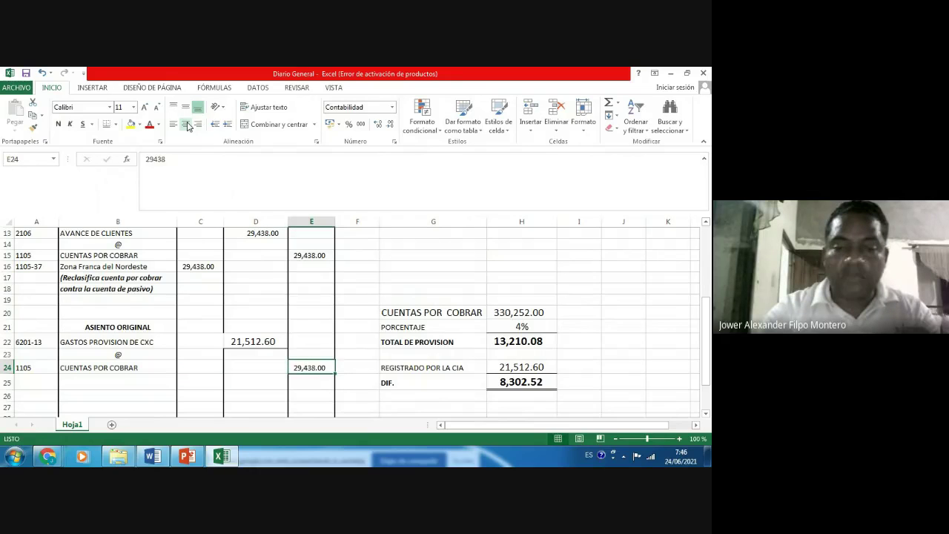
type("+")
key("Up")
key("Up")
key("Left")
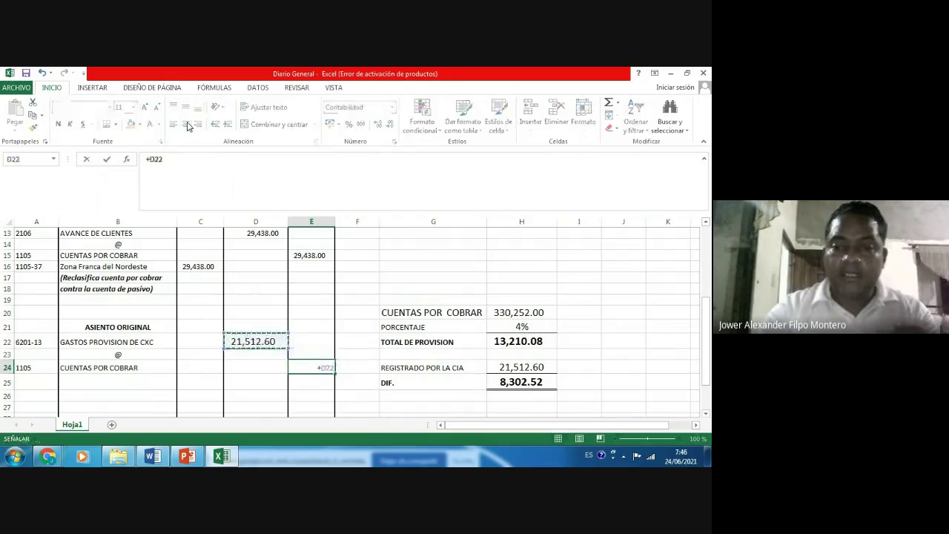
key("Return")
key("Left")
key("Left")
key("Left")
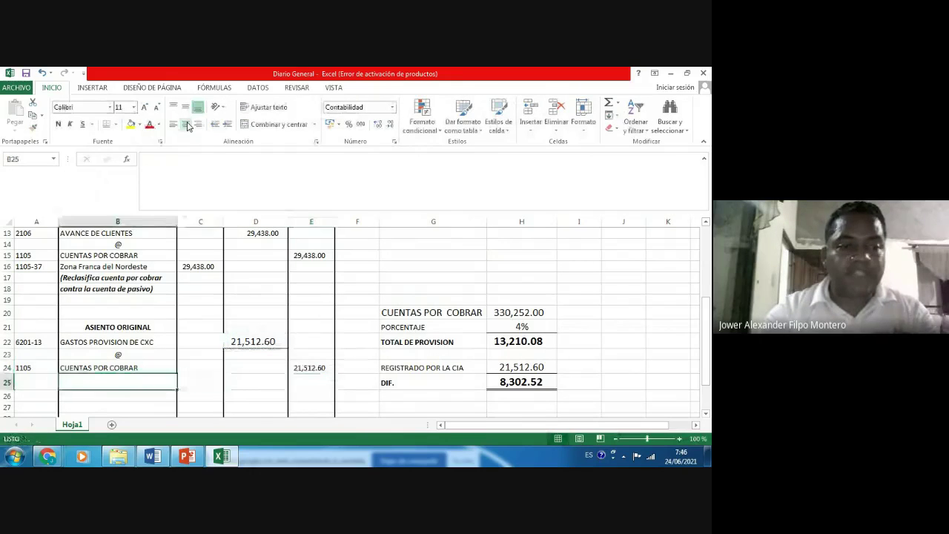
key("Left")
key("shift+Down")
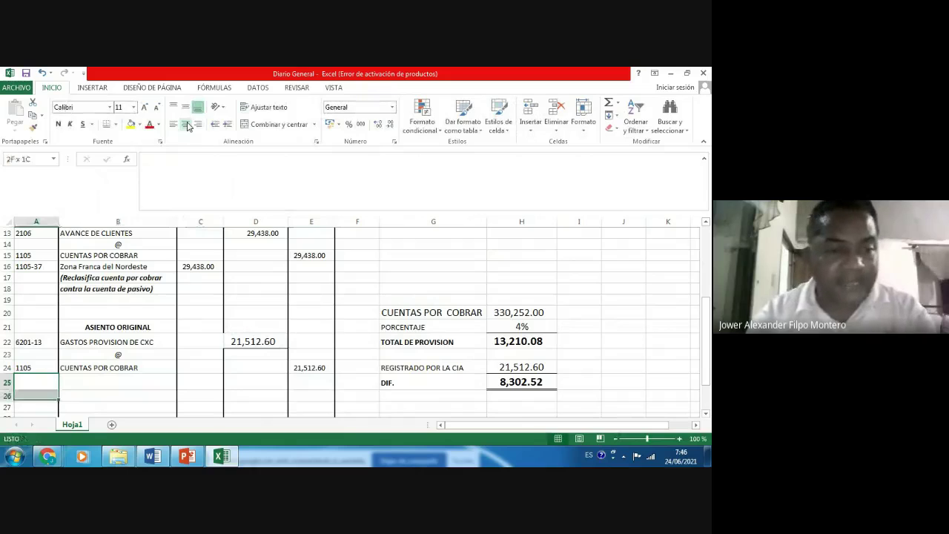
key("shift+Down")
key("shift+Down")
key("shift+Down")
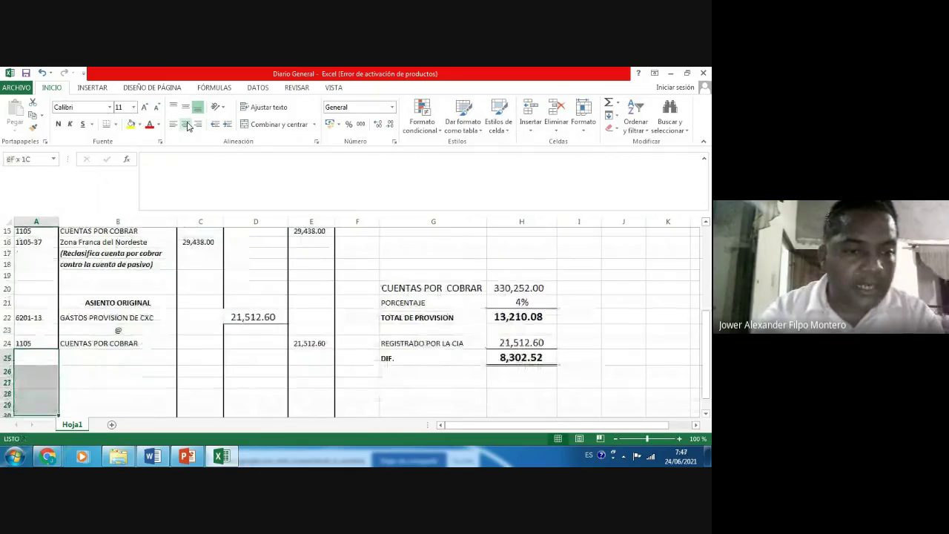
key("shift+Down")
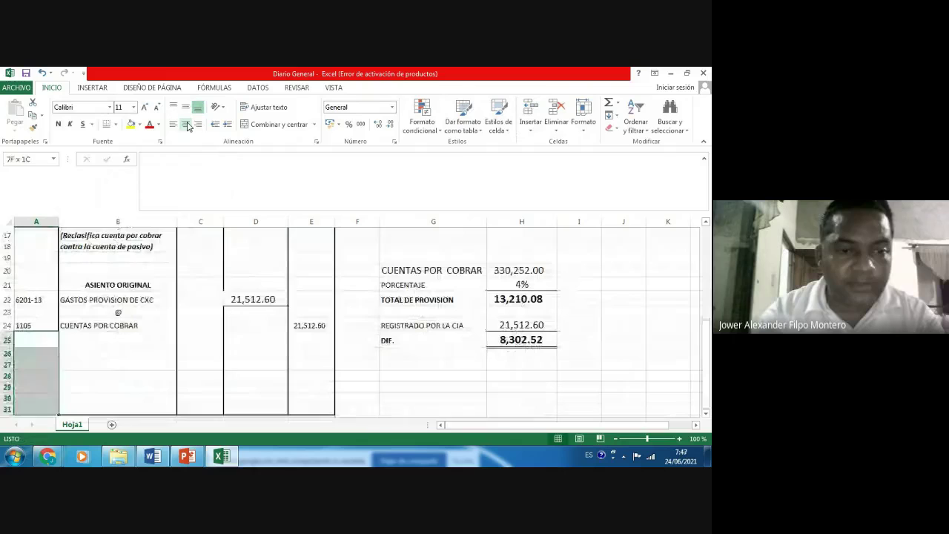
key("shift+Up")
key("shift+Right")
key("shift+Right")
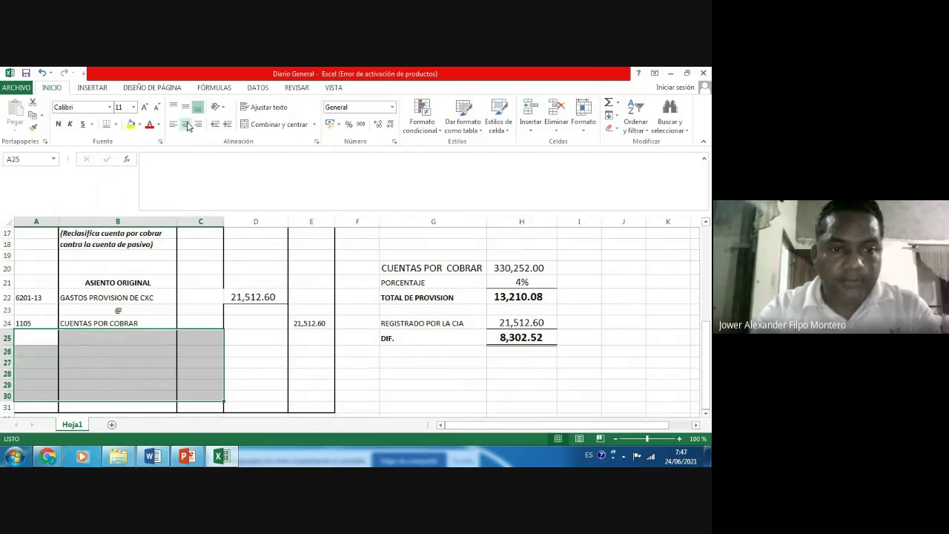
key("Left")
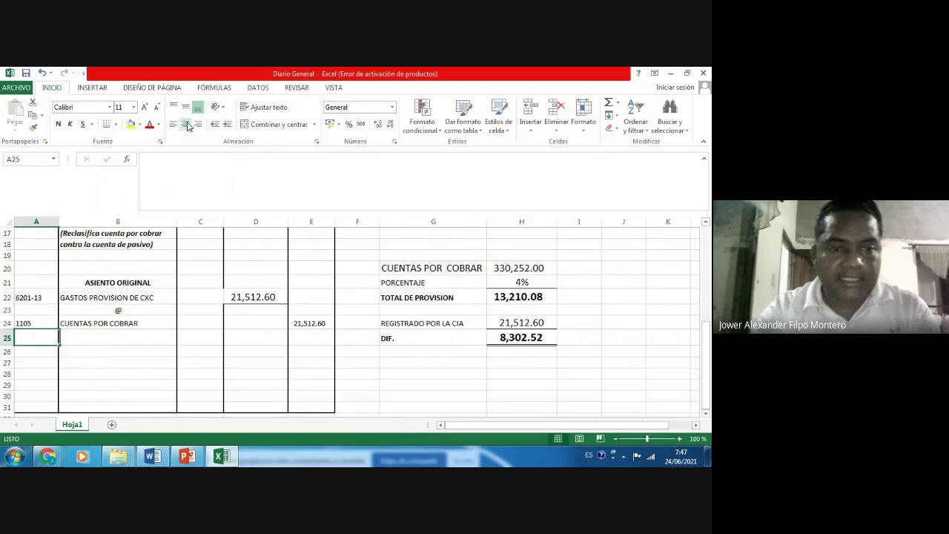
- Copy code 1105 from A24 into A25 and extend it to the subaccount code 1105-01
key("Up")
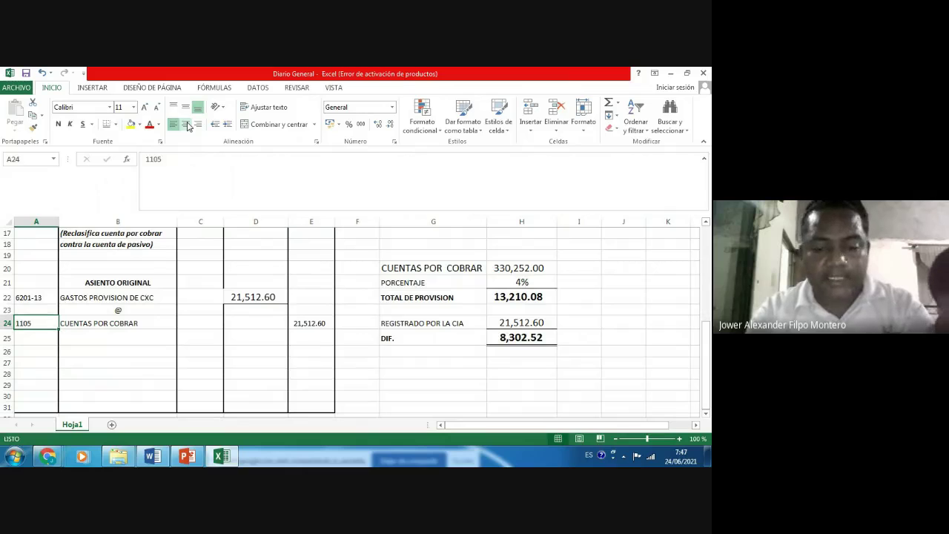
key("ctrl+c")
key("Down")
key("Return")
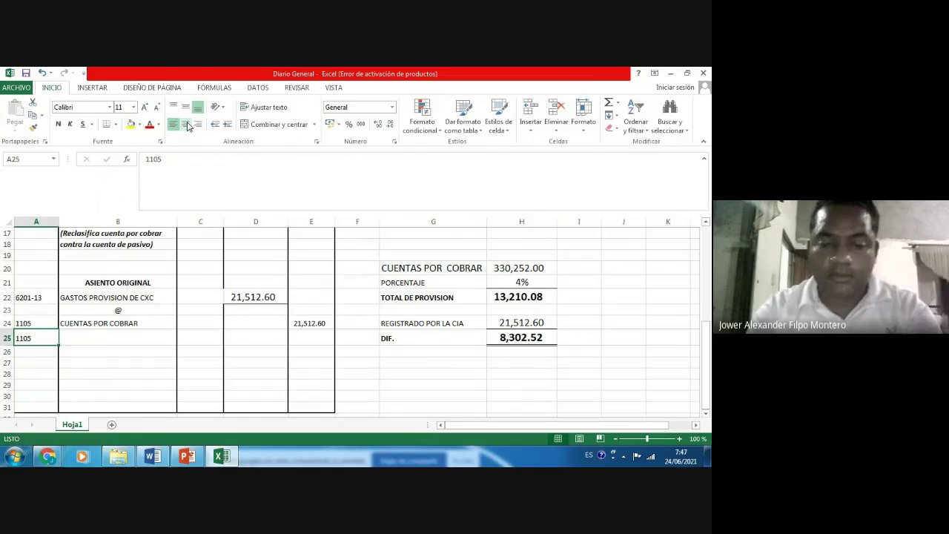
key("F2")
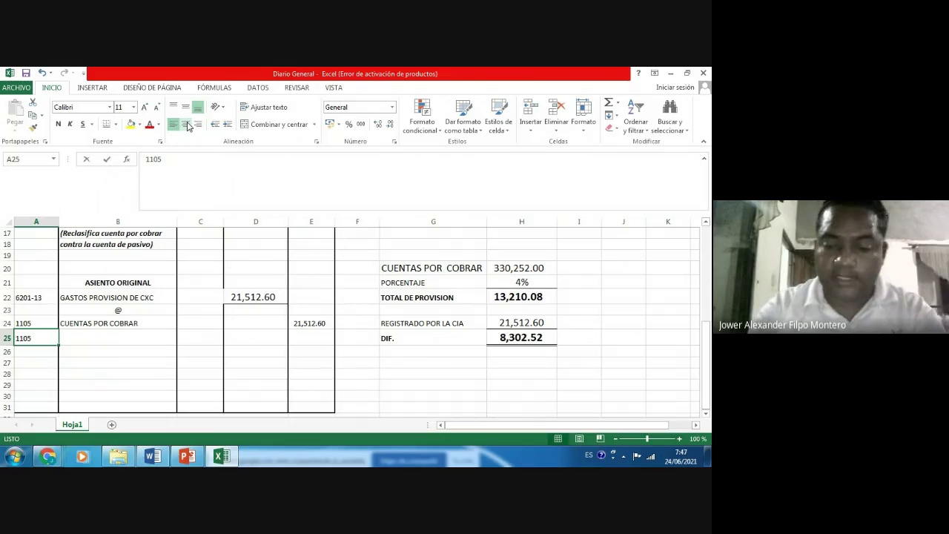
type("-0")
type("1")
key("Return")
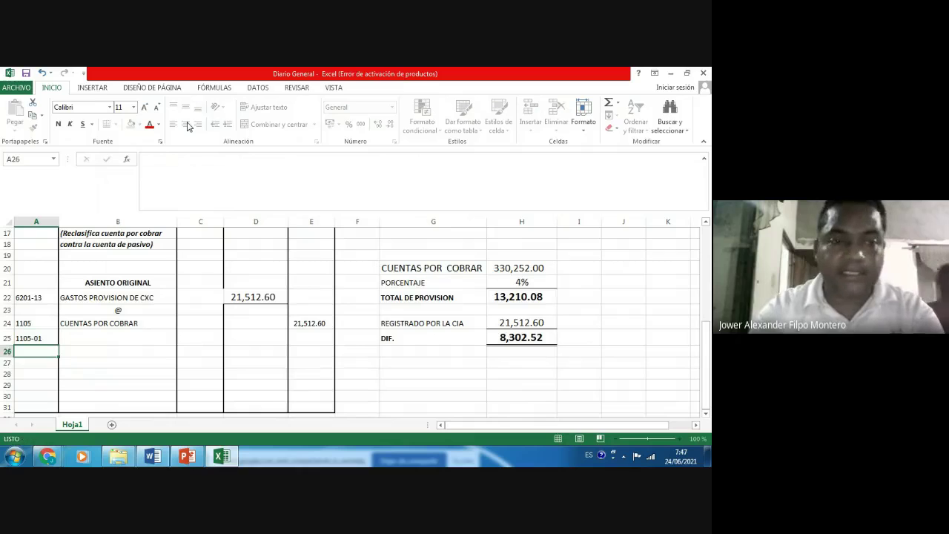
- Enter the subaccount name CLIENTE A in B25, beside code 1105-01
key("Up")
key("Right")
type("CLIENTA")
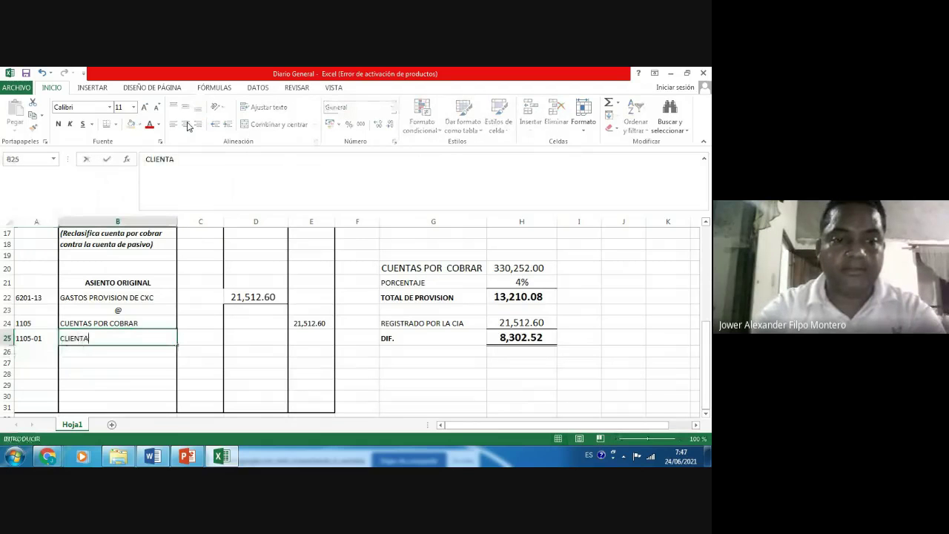
key("BackSpace")
type("E A")
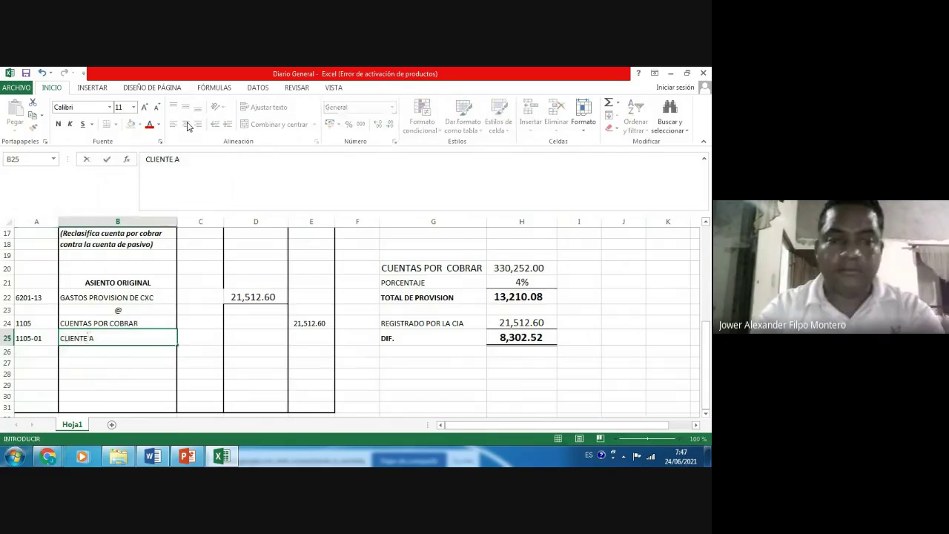
key("Return")
- Enter 10000 in C25 as the partial amount for CLIENTE A
key("Up")
key("Right")
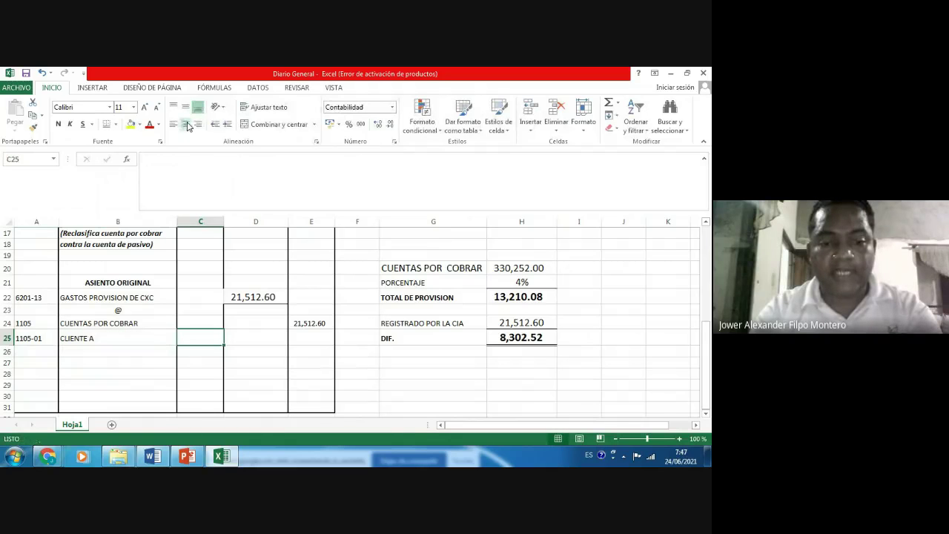
type("1")
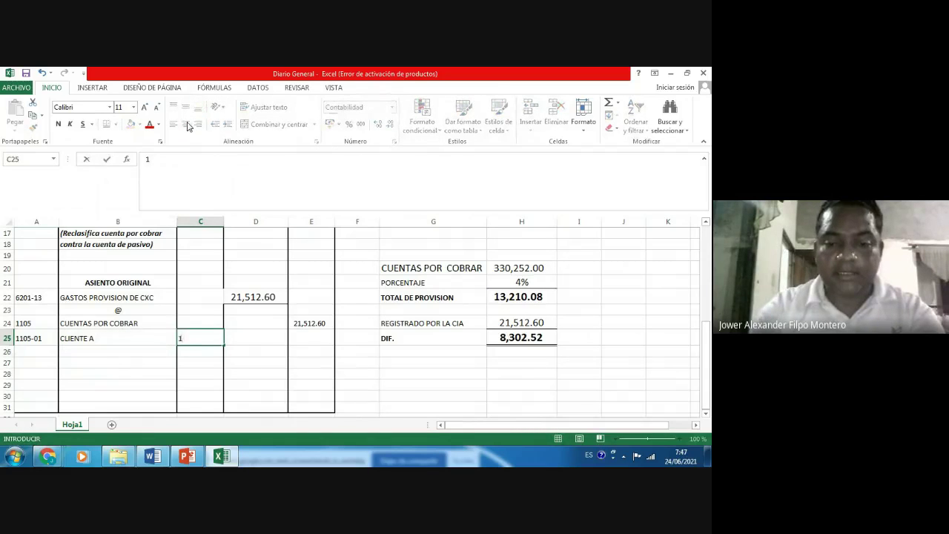
type("0000")
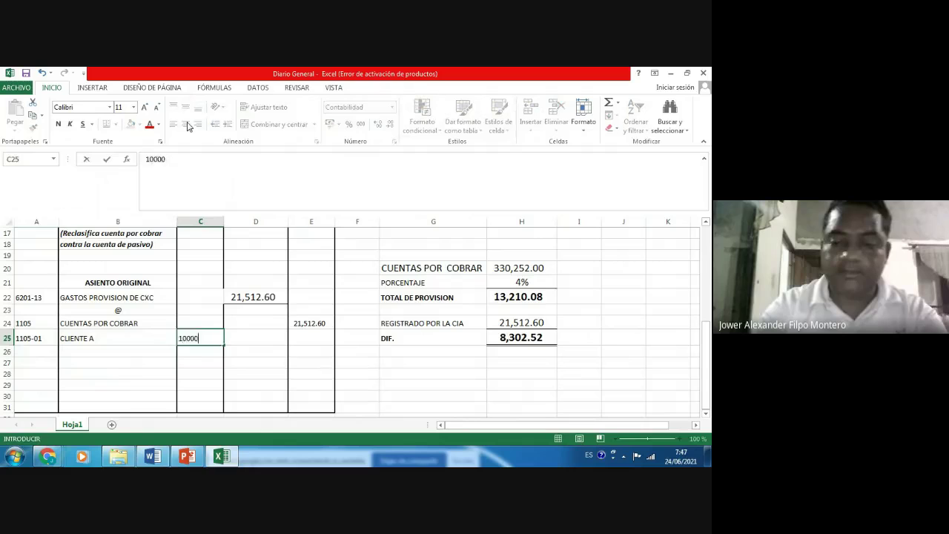
key("ctrl+Return")
- Copy code 1105-01 from A25 into A26 and change it to 1105-02
key("Left")
key("Left")
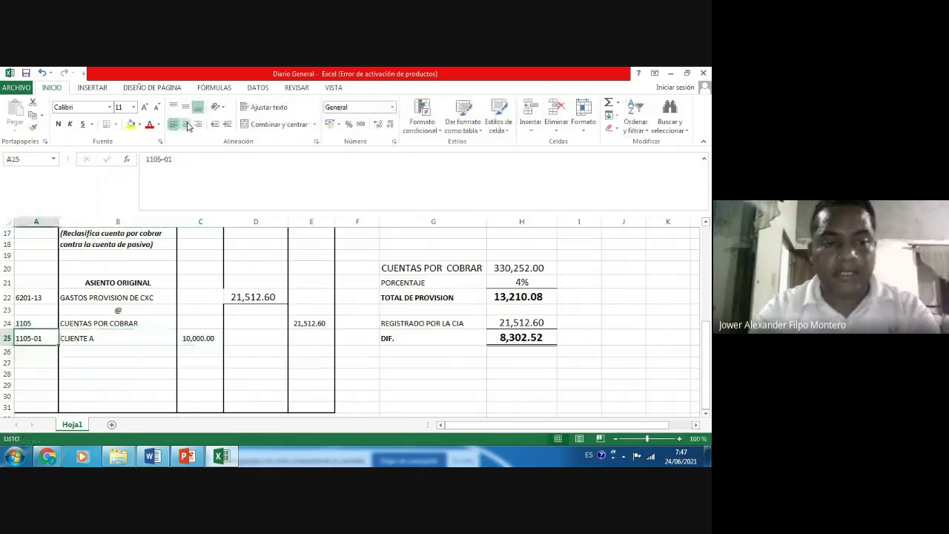
key("ctrl+c")
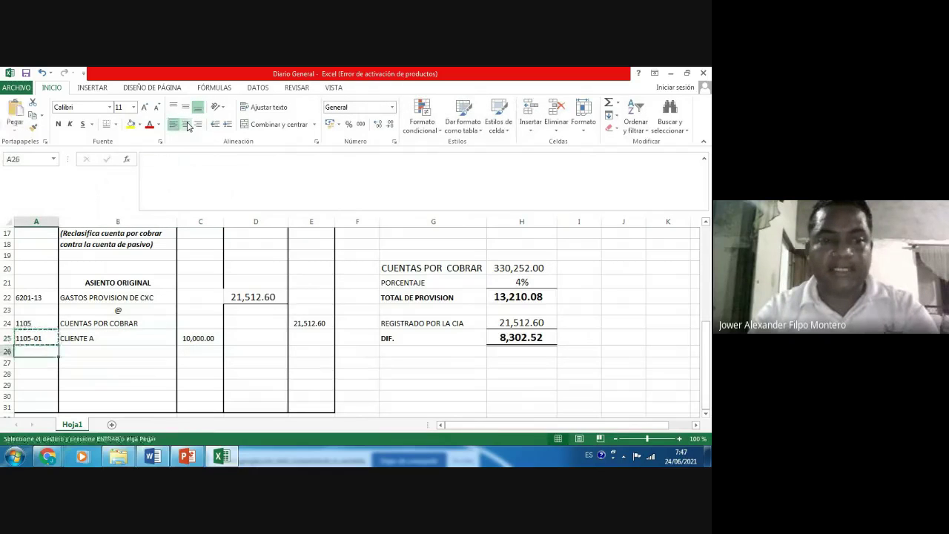
key("Down")
key("Return")
key("F2")
key("BackSpace")
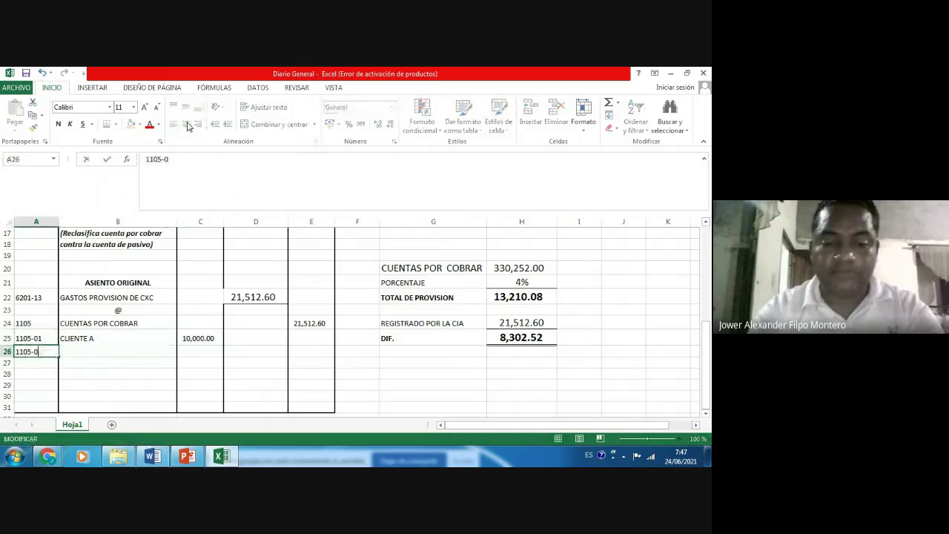
type("2")
key("ctrl+Return")
- Copy CLIENTE A from B25 into B26 and change it to CLIENTE B
key("Up")
key("Right")
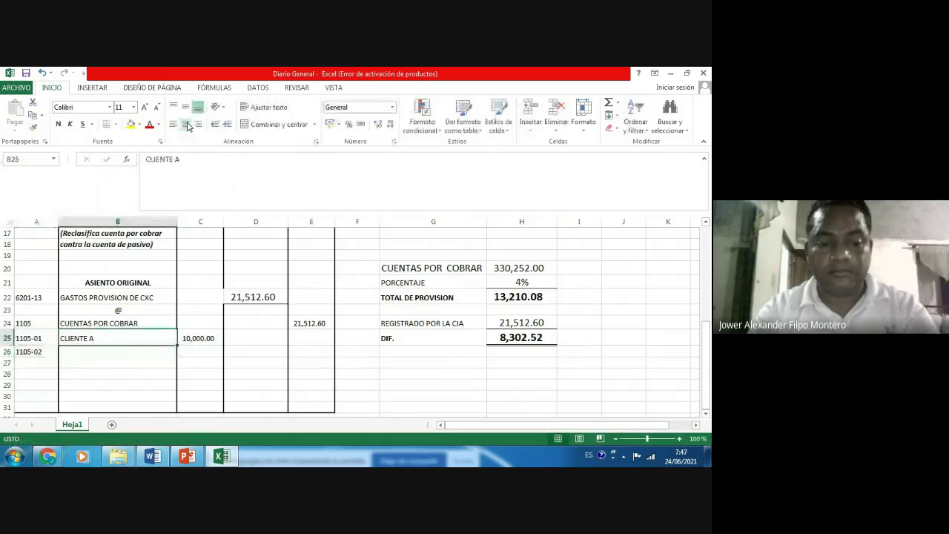
key("ctrl+c")
key("Down")
key("Return")
key("F2")
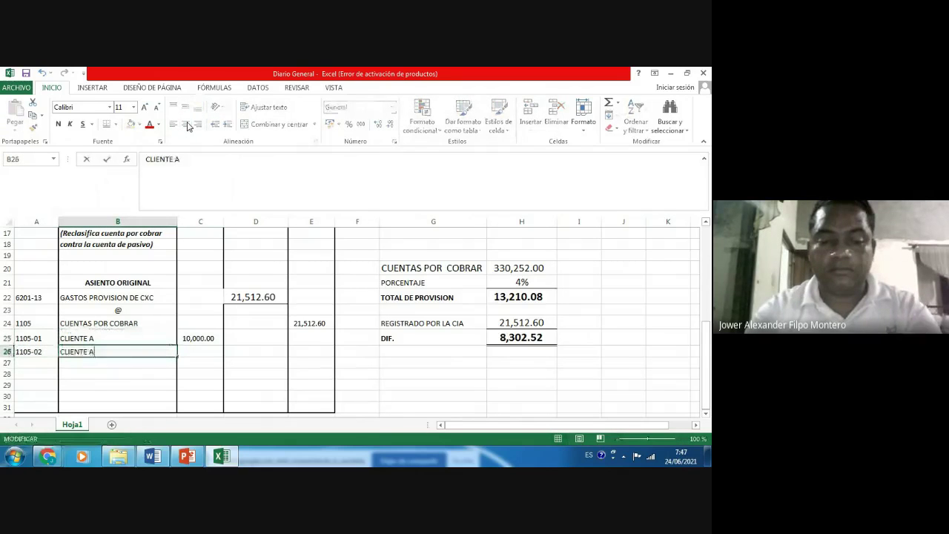
key("BackSpace")
type("B")
key("Return")
- Enter the formula +D22-C25 in C26 as the partial amount for CLIENTE B
key("Up")
key("Right")
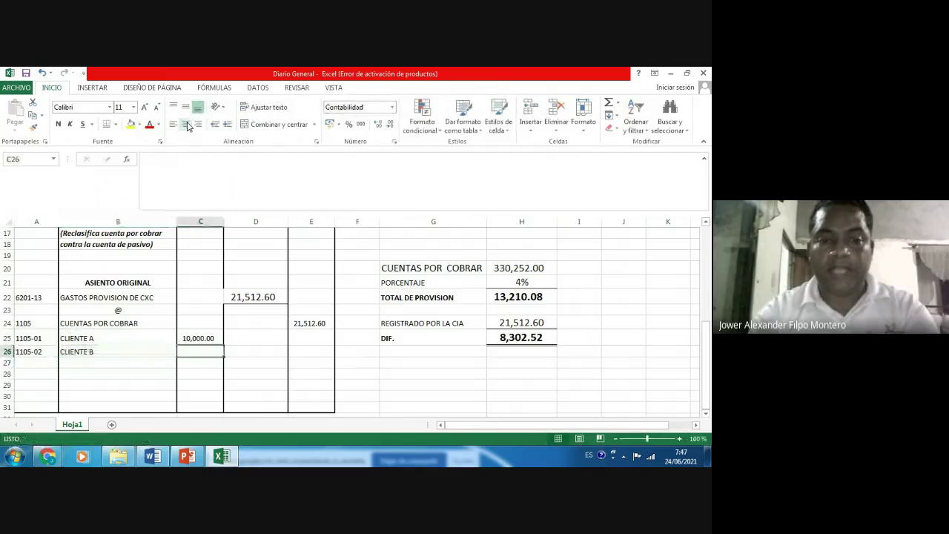
type("+")
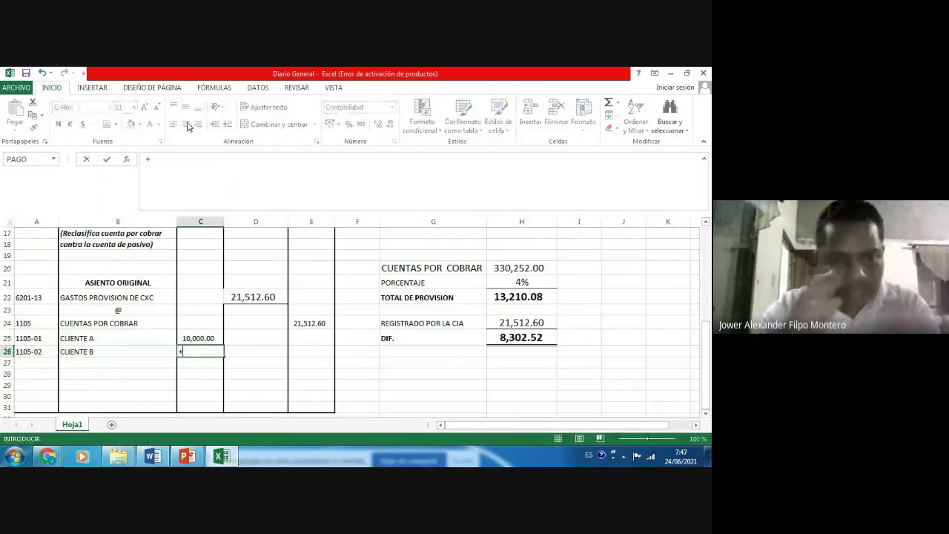
key("Up")
key("Up")
key("Up")
key("Up")
key("Right")
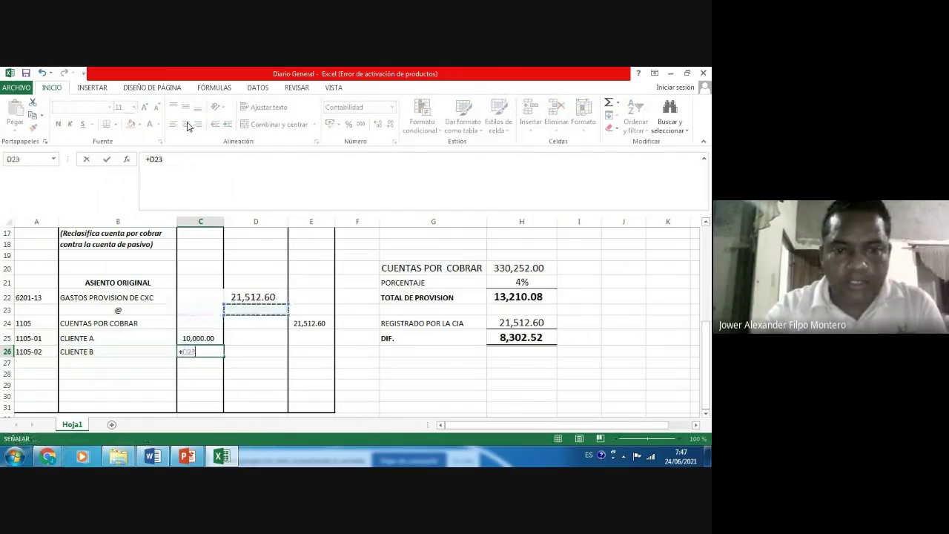
type("-")
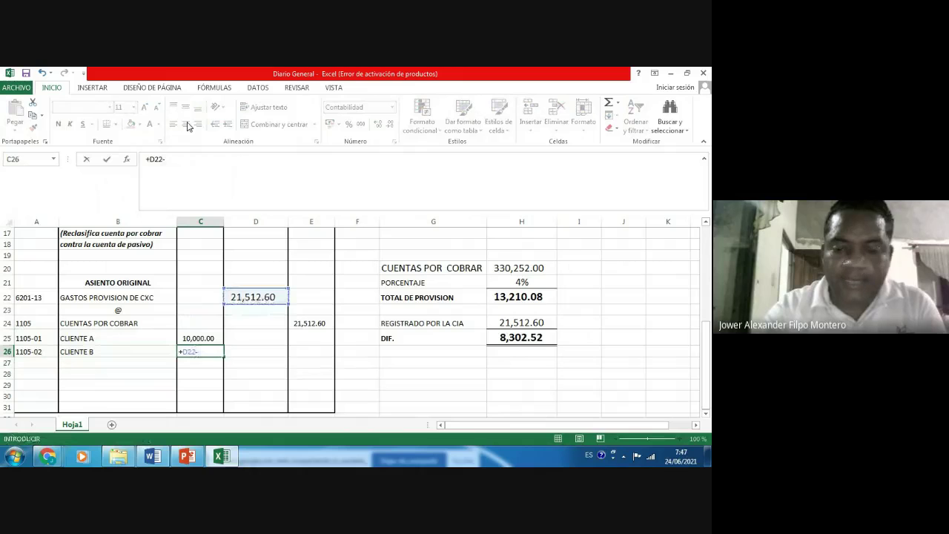
key("Up")
key("Return")
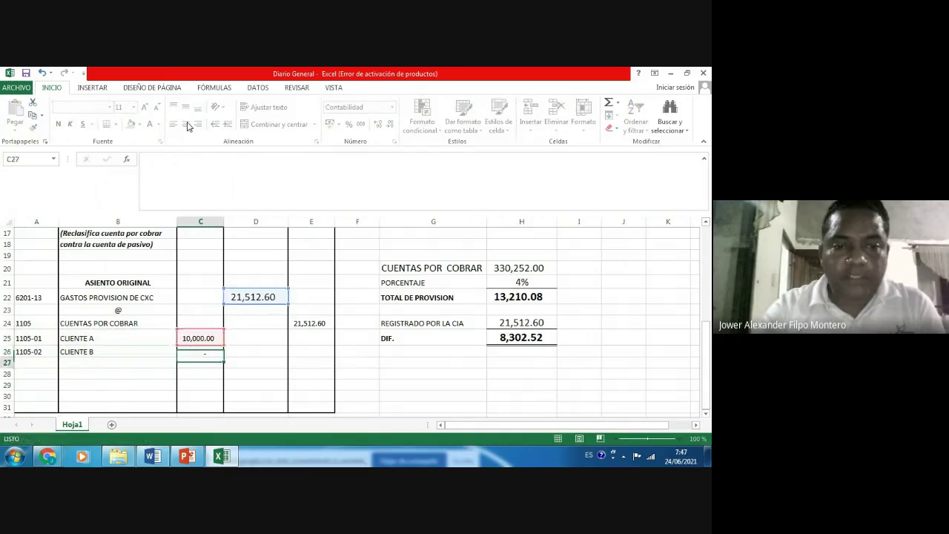
- Select the CLIENTE A and CLIENTE B amounts in C25:C26 to check their sum
key("Up")
key("Up")
key("Left")
key("Left")
key("Right")
key("Right")
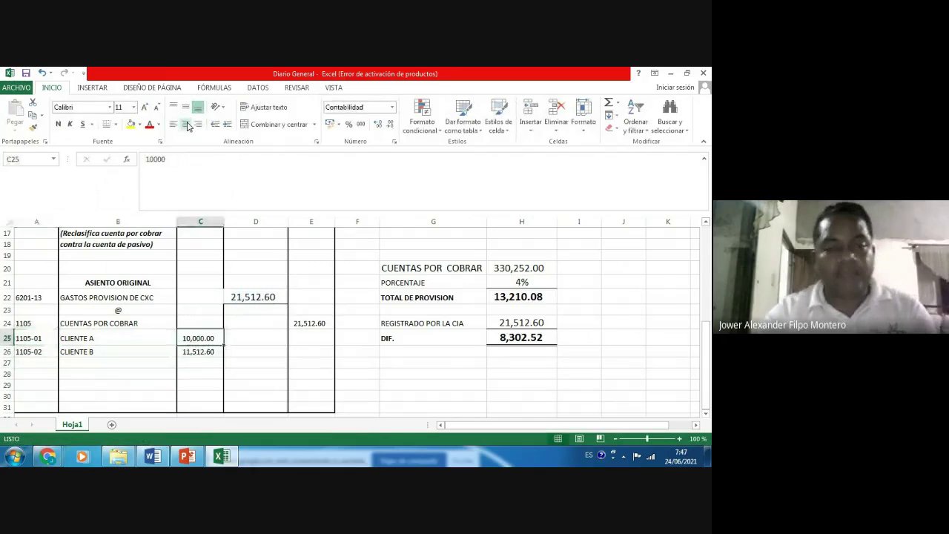
key("shift+Down")
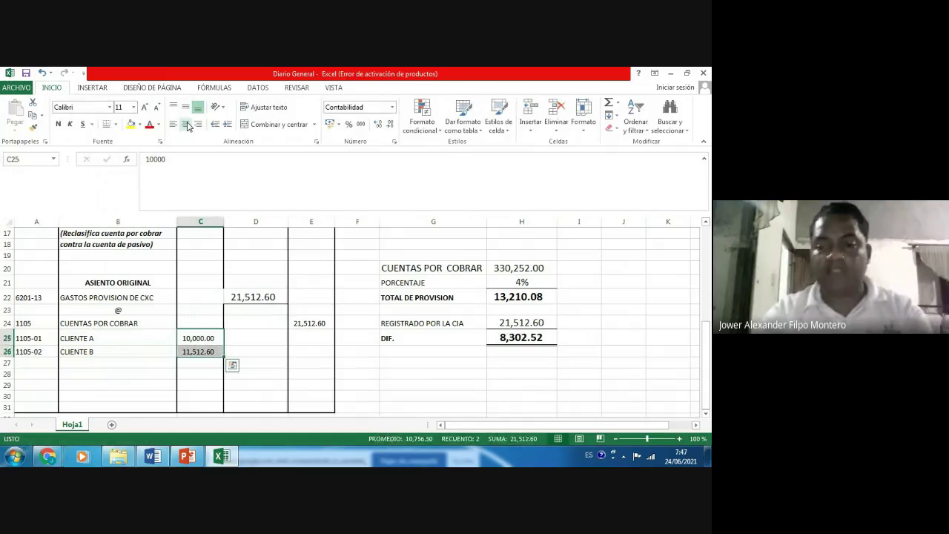
- Review the ASIENTO ORIGINAL lines from GASTOS PROVISION DE CXC through CLIENTE B
key("Left")
key("Left")
key("Down")
key("Down")
key("Down")
key("Down")
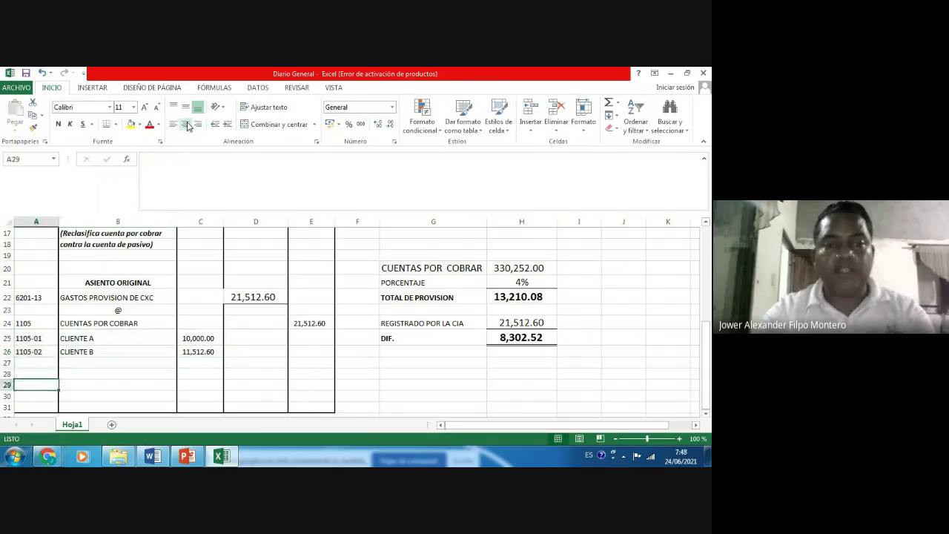
key("Up")
key("Up")
key("Up")
key("Up")
key("Up")
key("Right")
key("Right")
key("Right")
key("Right")
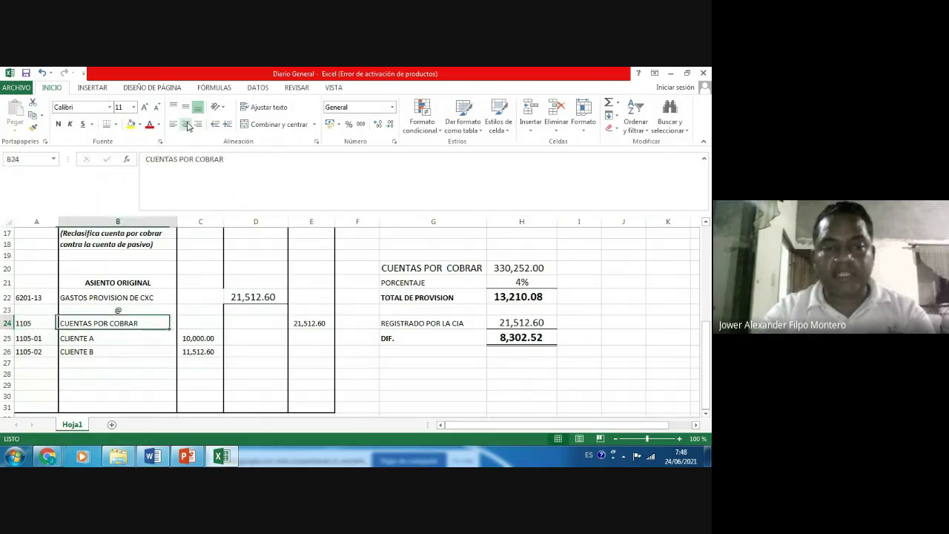
key("Up")
key("Up")
key("Left")
key("Left")
key("Left")
key("Left")
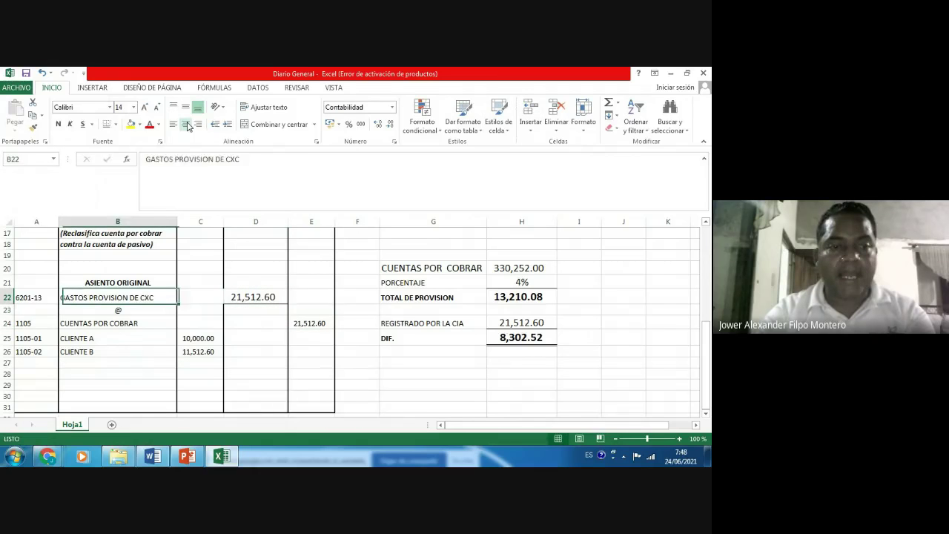
key("Right")
key("Right")
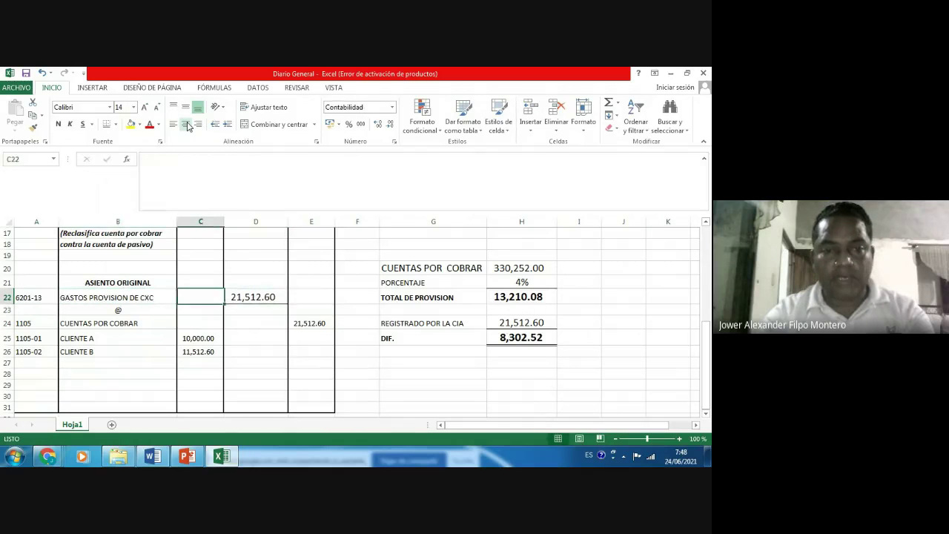
- Enter the explanatory note (Asiento original) in B27, below CLIENTE B
key("Down")
key("Down")
key("Down")
key("Left")
key("Down")
key("Down")
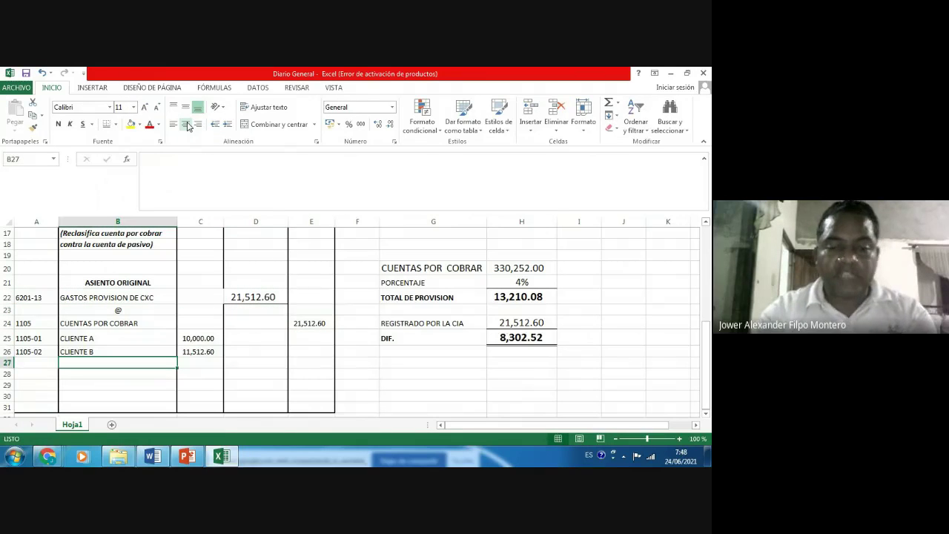
type("(A")
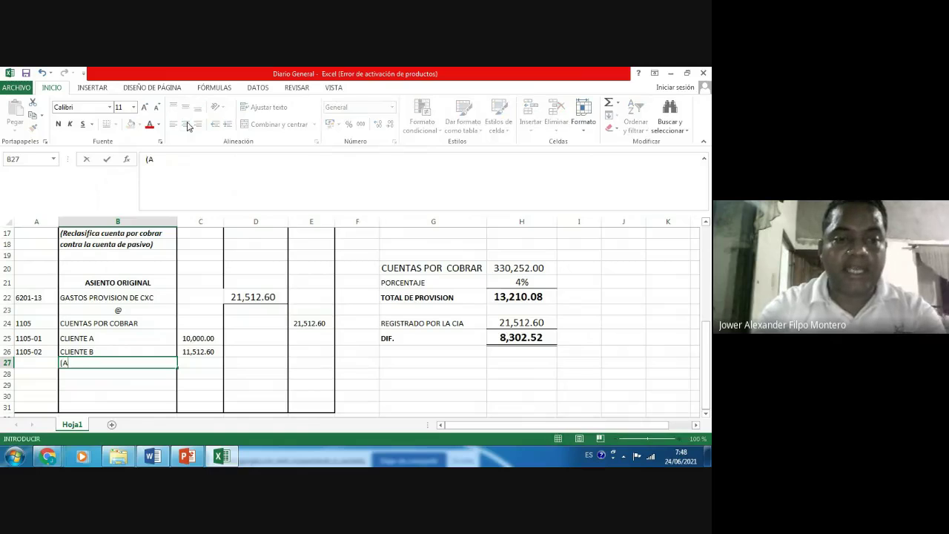
type("siento")
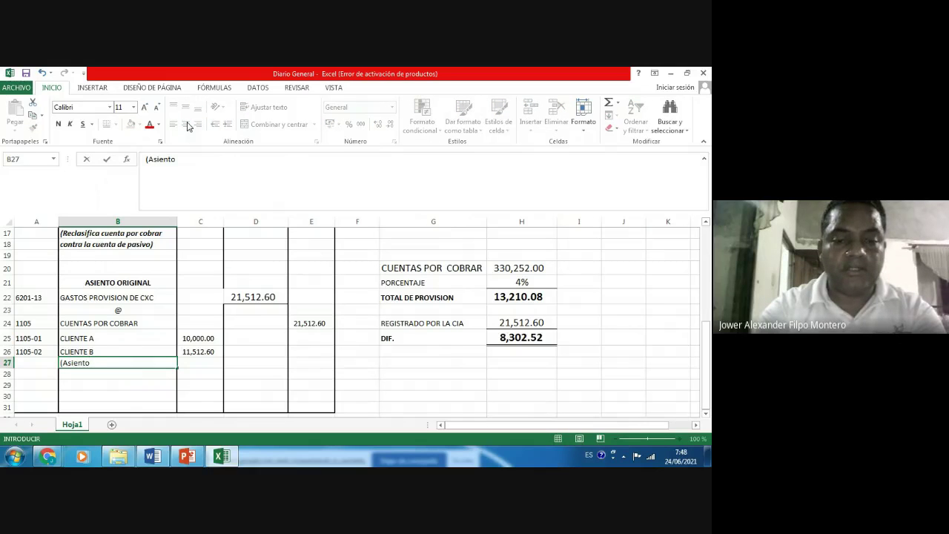
type(" origina")
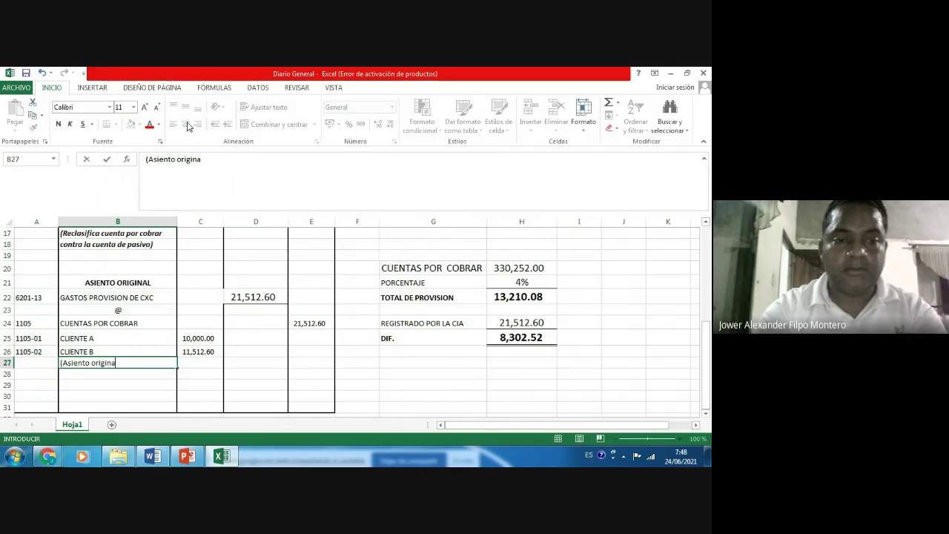
type("l)")
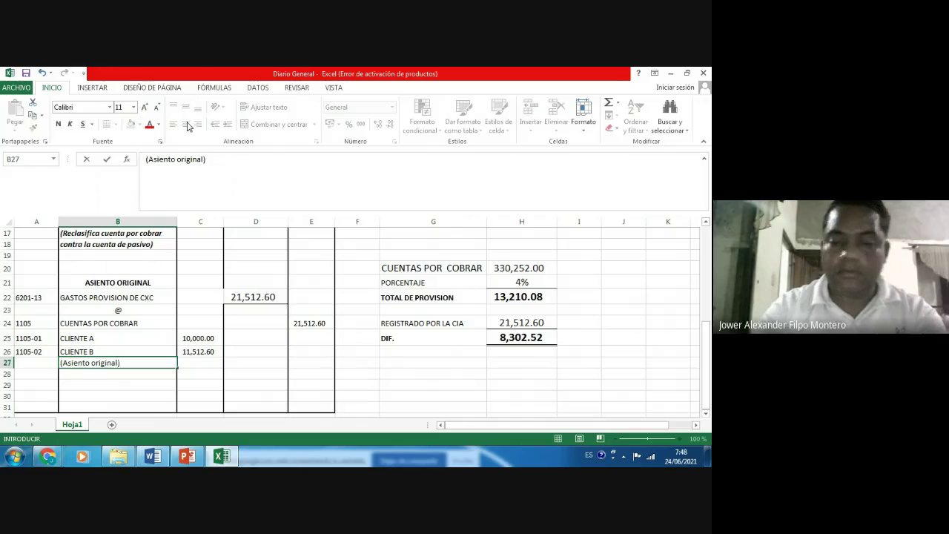
key("Return")
- Insert nine rows at rows 29 to 37 to extend the bordered journal area
key("Return")
key("Return")
key("Return")
key("Return")
key("Return")
key("Return")
key("Return")
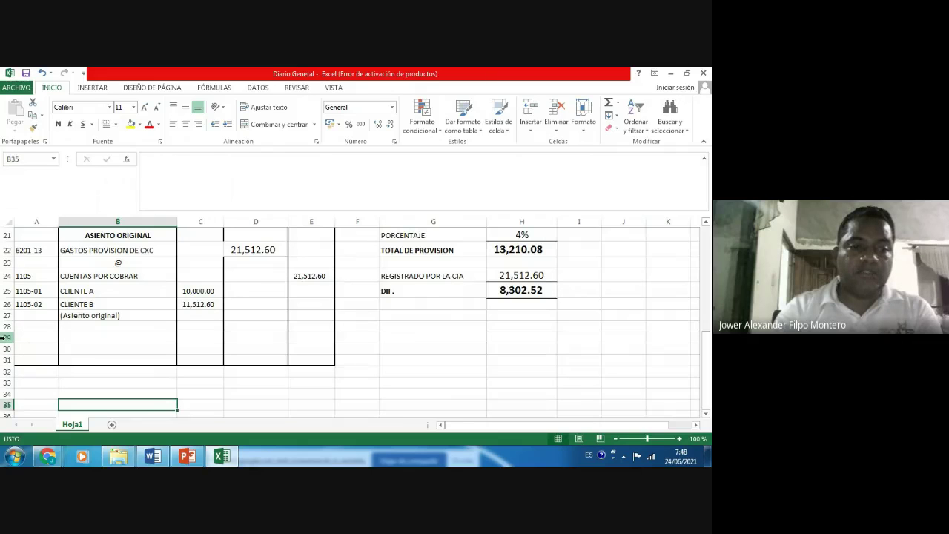
left_click_drag(4, 337, 24, 331)
right_click(58, 264)
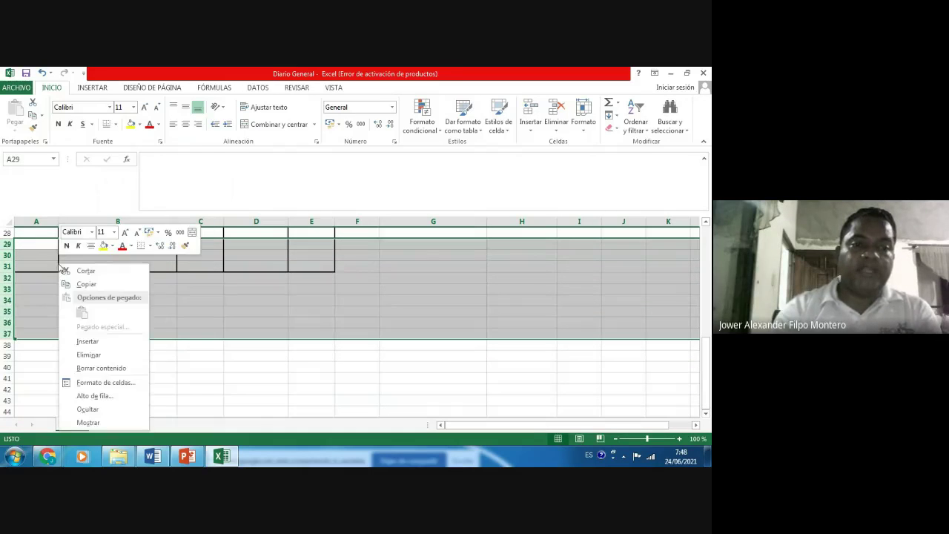
left_click(84, 341)
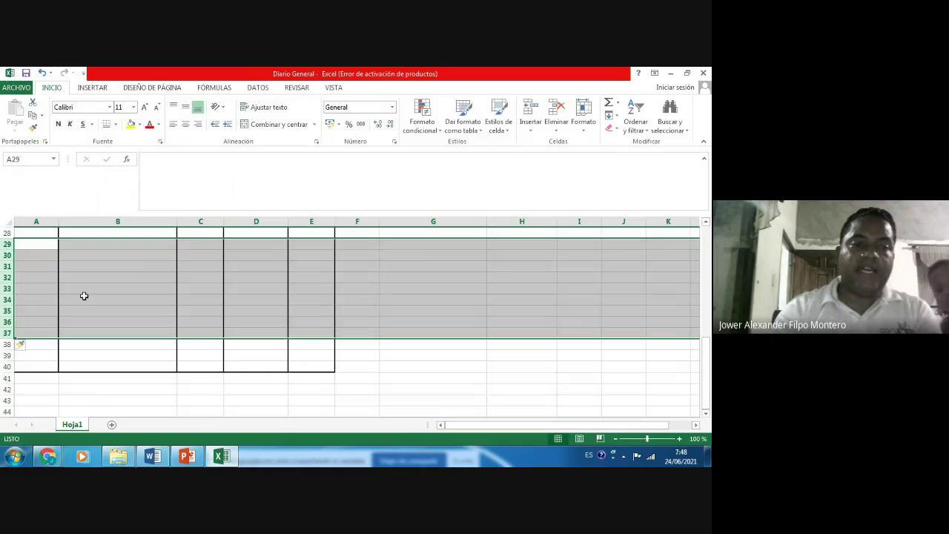
left_click(82, 273)
key("Up")
key("Up")
key("Up")
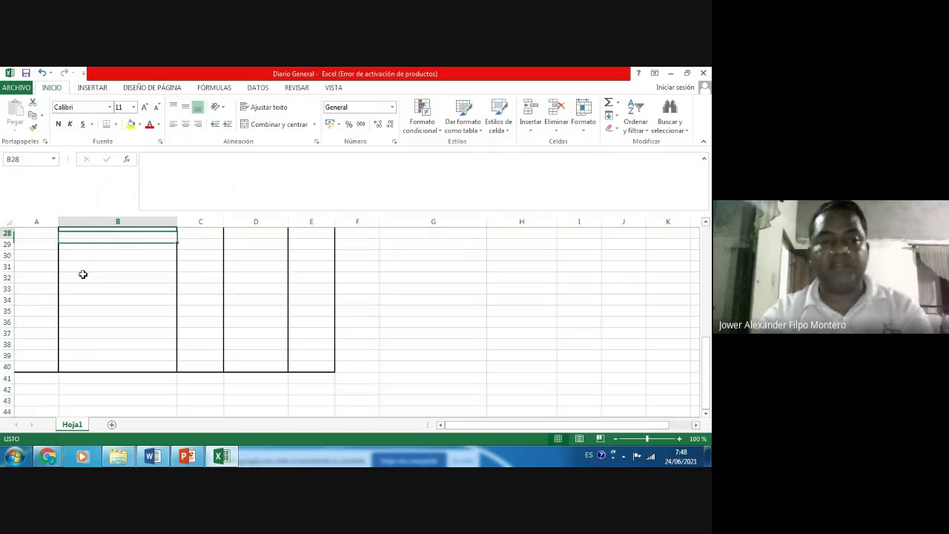
scroll(82, 274, "up", 3)
key("Down")
key("Down")
key("Left")
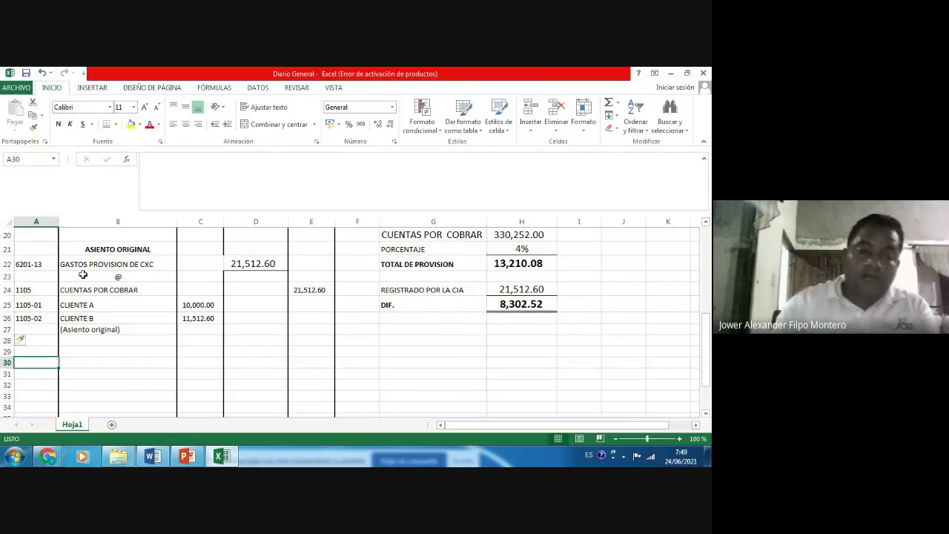
- Switch to the Google Meet call window to check it and return to the Excel journal
left_click(46, 458)
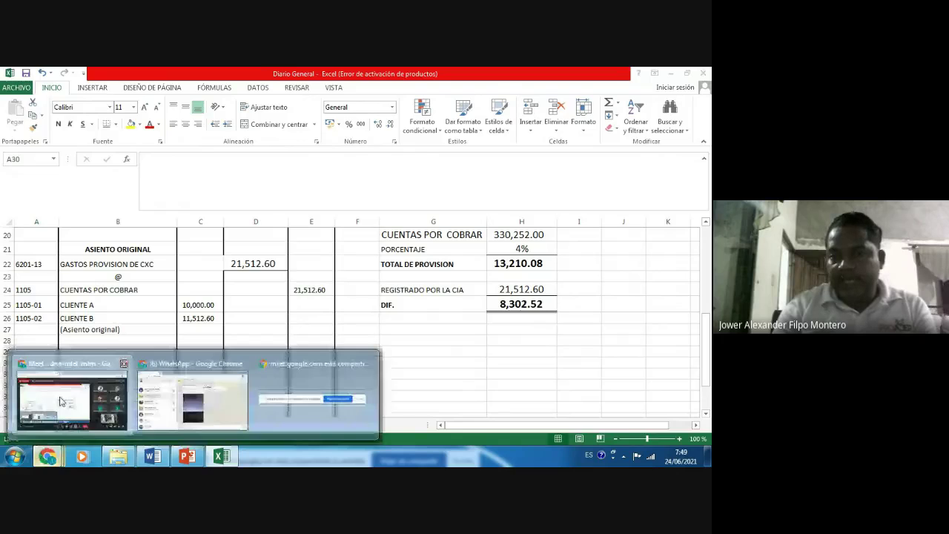
left_click(61, 402)
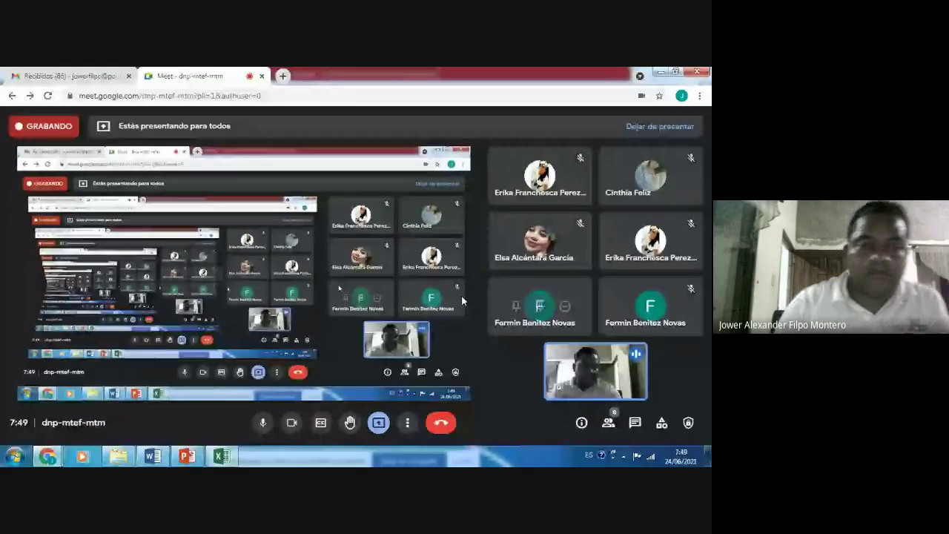
left_click(660, 72)
- Enter the heading ASIENTO DE AJUSTE in B30, bold and centred
key("Right")
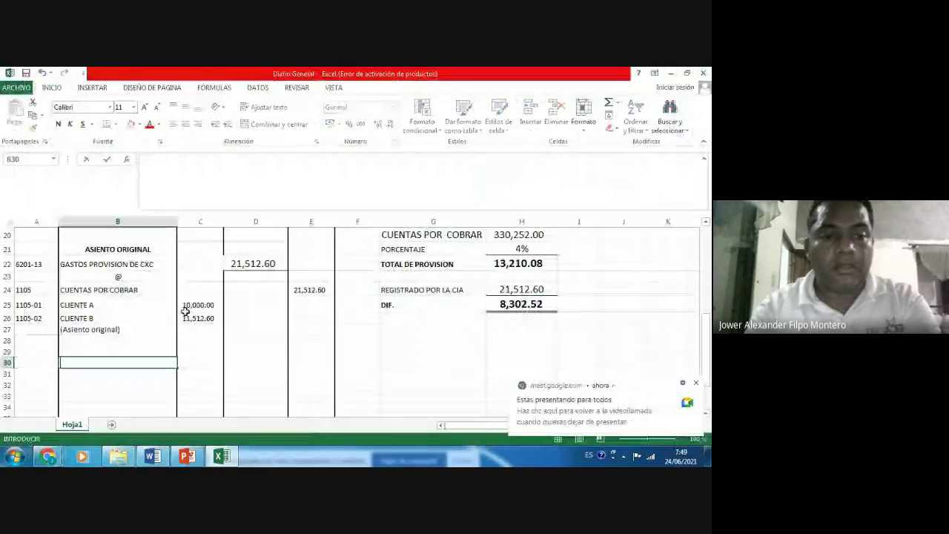
type("ASI")
key("BackSpace")
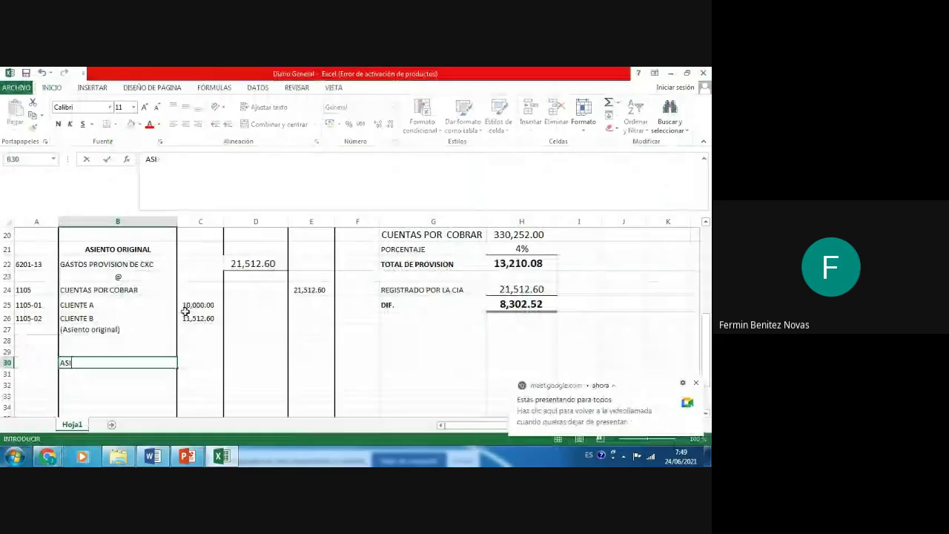
type("ENTO")
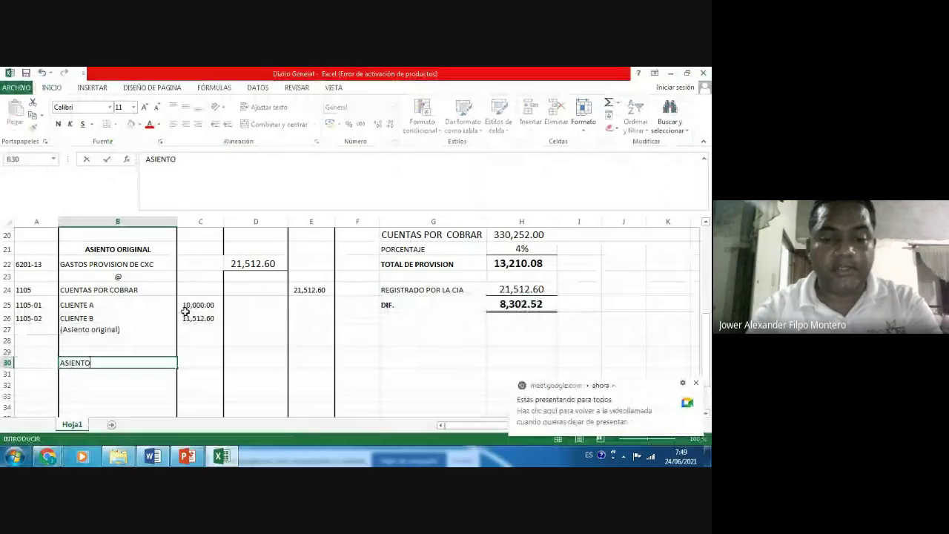
type(" DE AJUST")
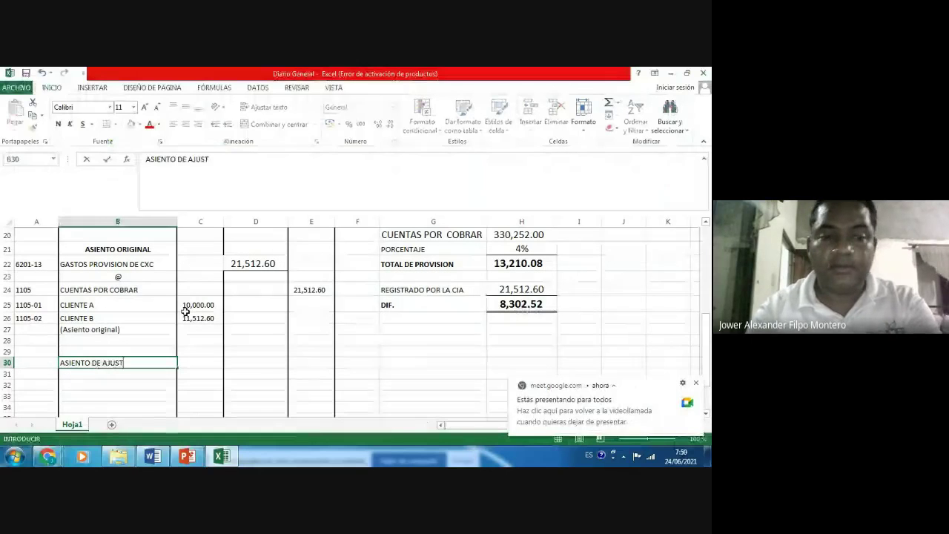
type("E")
key("ctrl+Return")
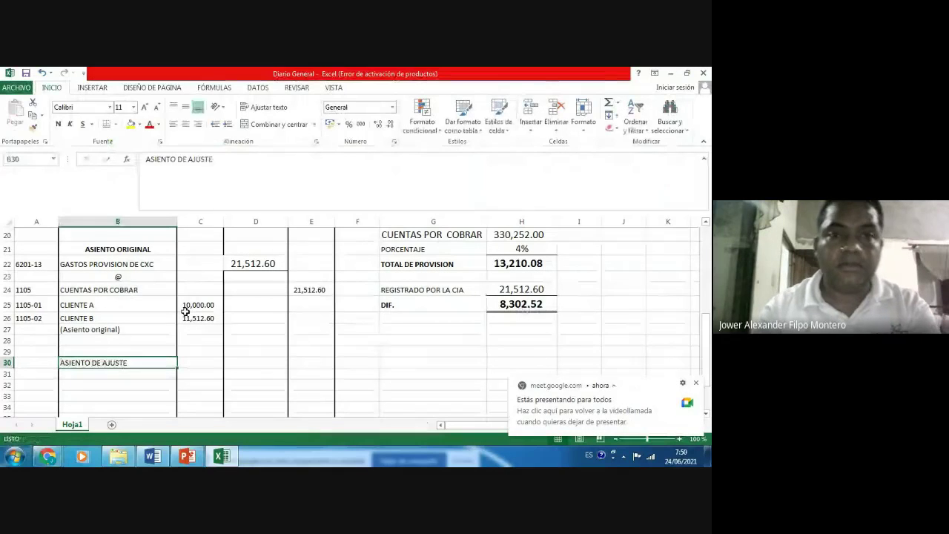
key("ctrl+n")
left_click(185, 124)
key("Down")
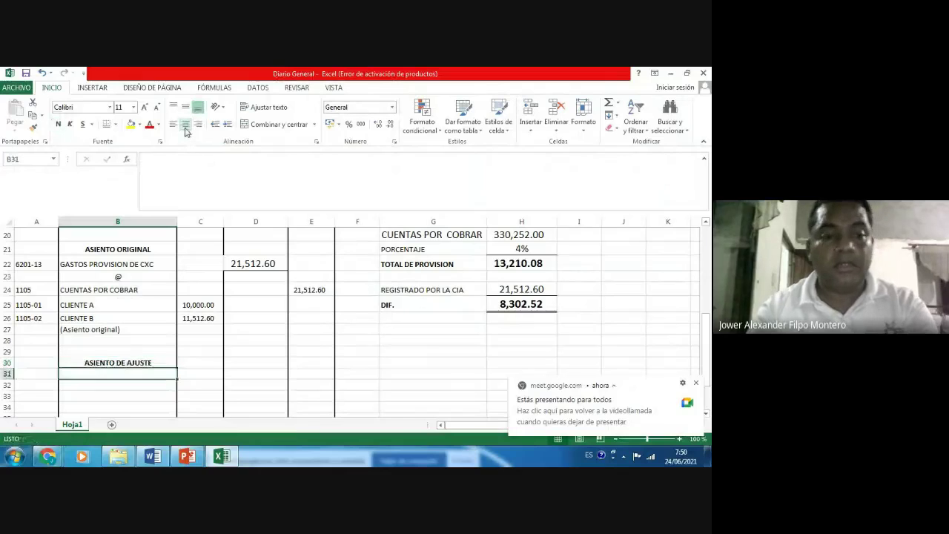
- Copy the CUENTAS POR COBRAR, CLIENTE A and CLIENTE B lines from A24:C26 into A31, under ASIENTO DE AJUSTE
key("Left")
key("Right")
key("Up")
key("Up")
key("Left")
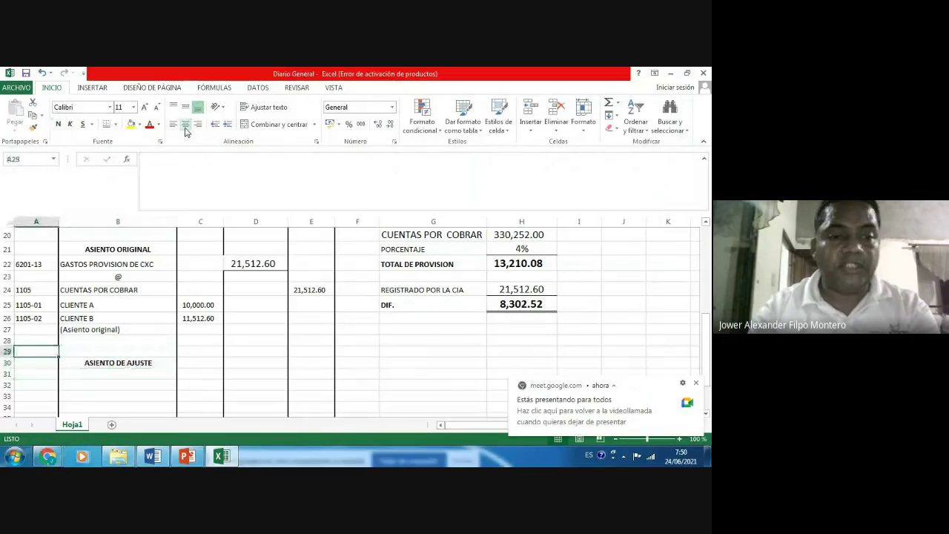
key("Up")
key("Up")
key("Up")
key("Up")
key("Up")
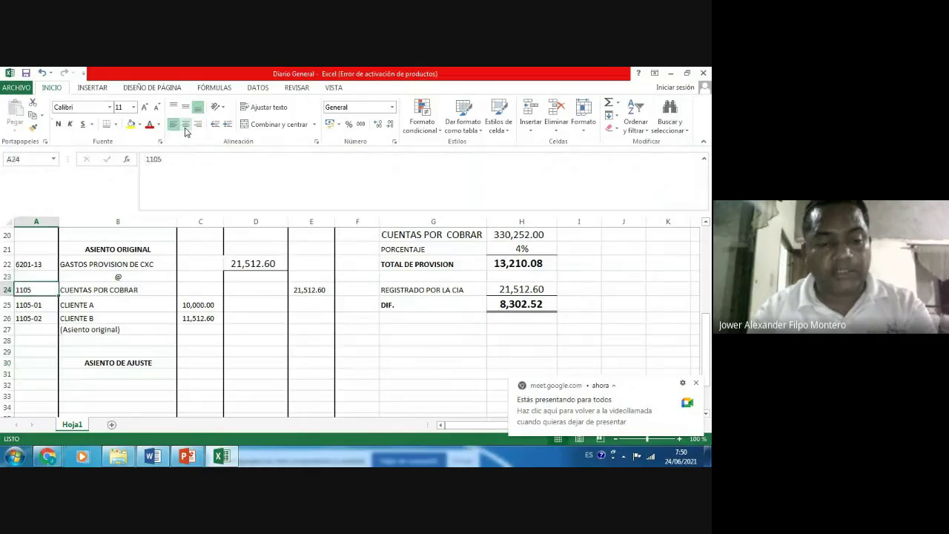
key("shift+Down")
key("shift+Down")
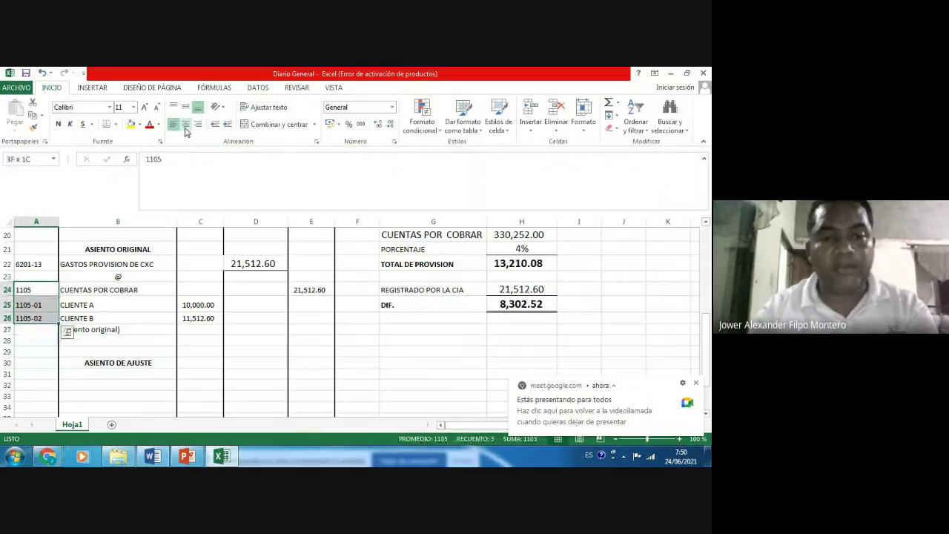
key("shift+Right")
key("shift+Right")
key("shift+Right")
key("shift+Left")
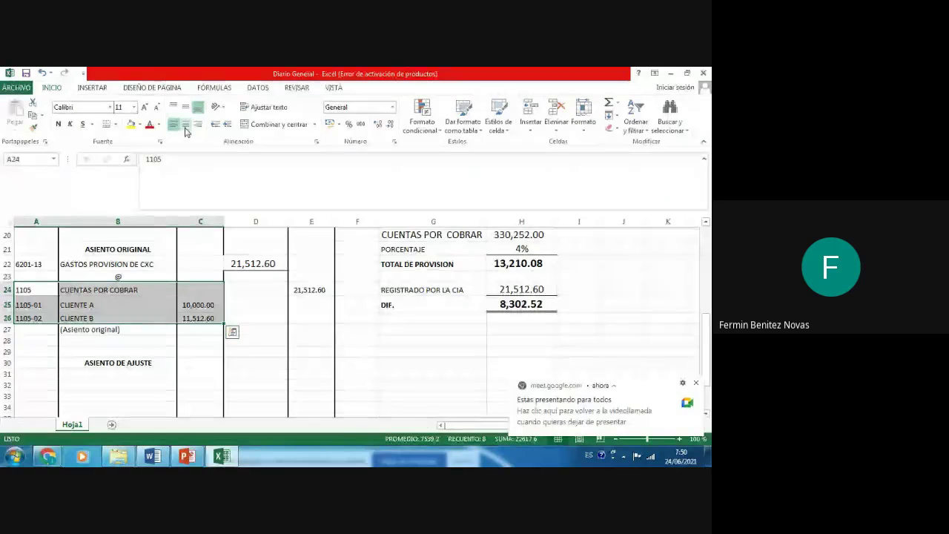
key("ctrl+c")
key("Down")
key("Down")
key("Down")
key("Down")
key("Down")
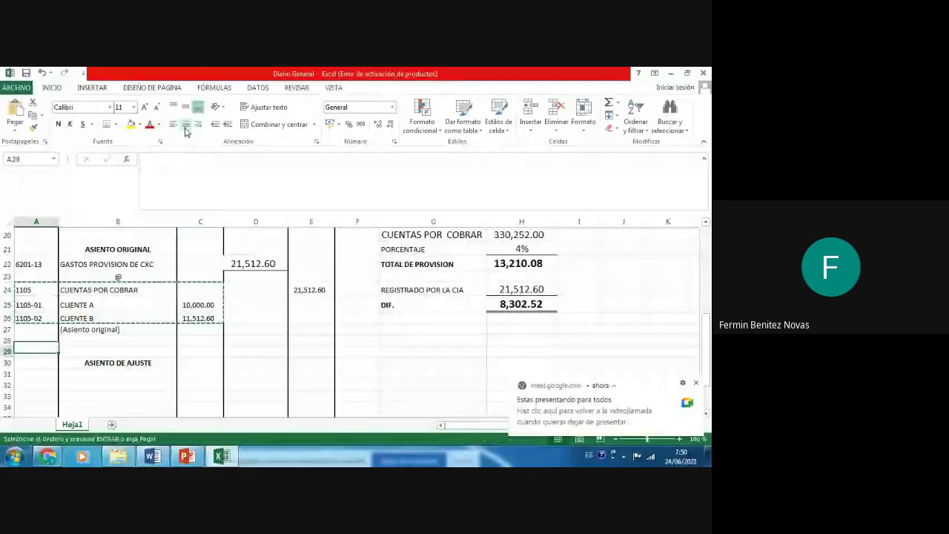
key("Down")
key("Down")
key("ctrl+v")
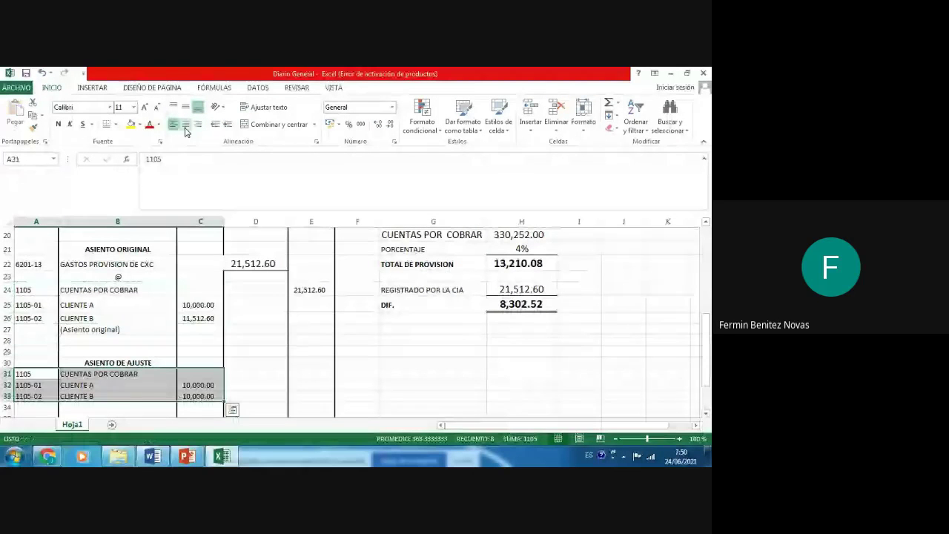
- Enter a centred @ separator in B34, directly below the CLIENTE B line of the adjusting entry
key("Down")
key("Down")
key("Down")
key("Down")
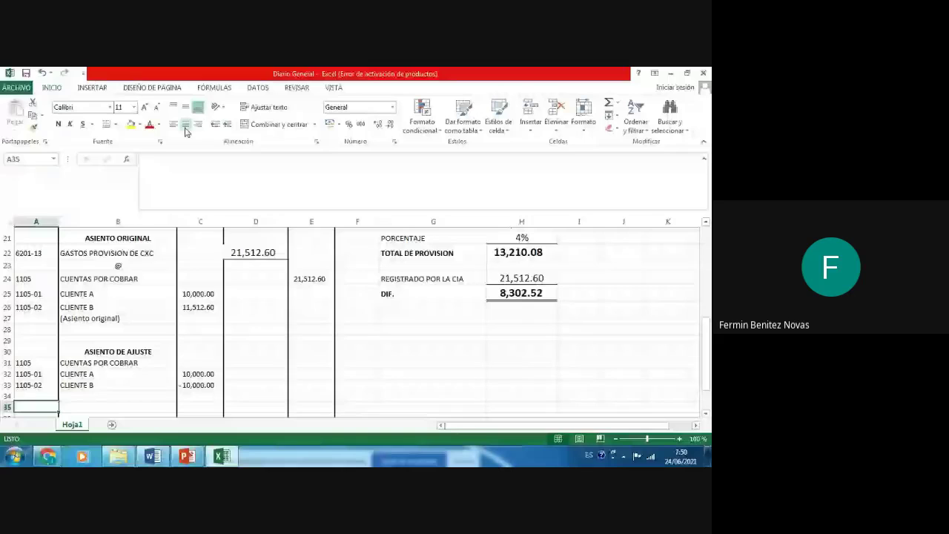
key("Up")
key("Right")
type("@")
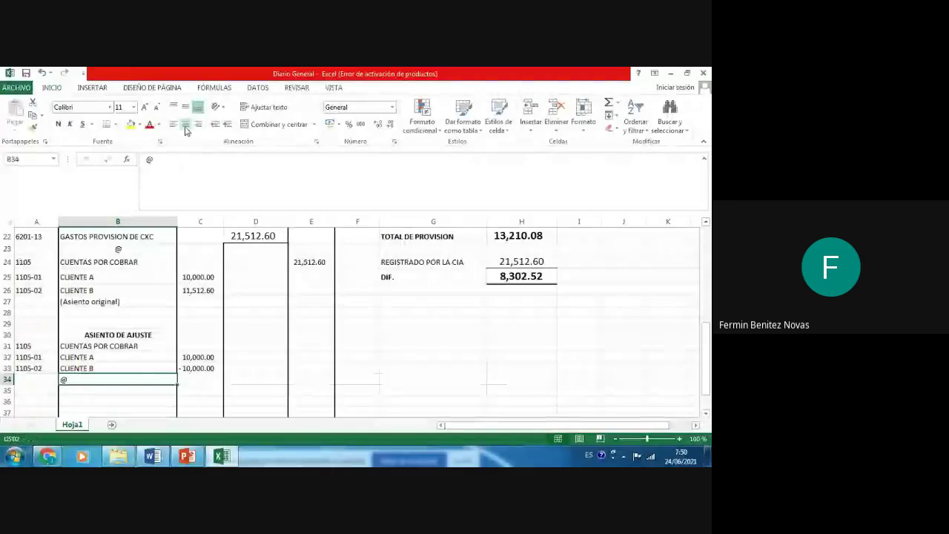
- Clear the copied CLIENTE A and CLIENTE B amounts from C32:C33 in the adjusting entry
key("Up")
key("Up")
key("Right")
key("shift+Down")
key("Delete")
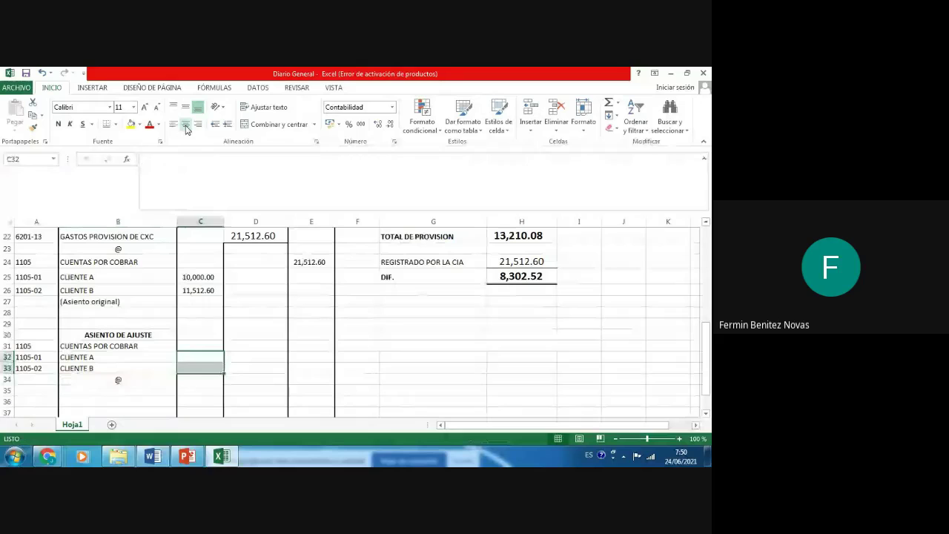
- Copy the GASTOS PROVISION DE CXC line from A22:D22 of the original entry into A35, below the @ separator
key("Up")
key("Up")
key("Up")
key("Up")
key("Up")
key("Up")
key("Up")
key("Up")
key("Up")
key("Up")
key("Home")
key("shift+Right")
key("shift+Right")
key("shift+Right")
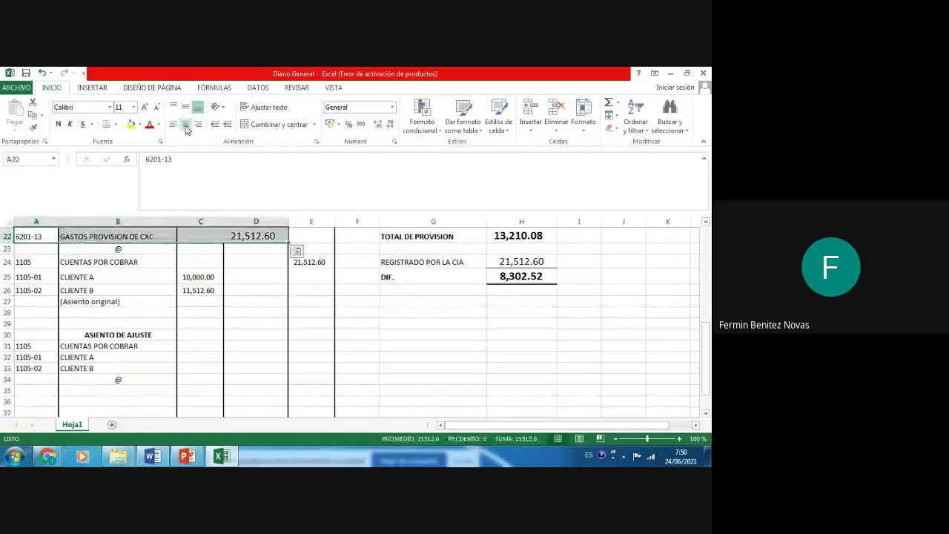
key("ctrl+c")
key("Down")
key("Down")
key("Down")
key("Down")
key("Down")
key("Down")
key("Down")
key("Down")
key("Down")
key("Down")
key("Down")
key("Down")
key("Down")
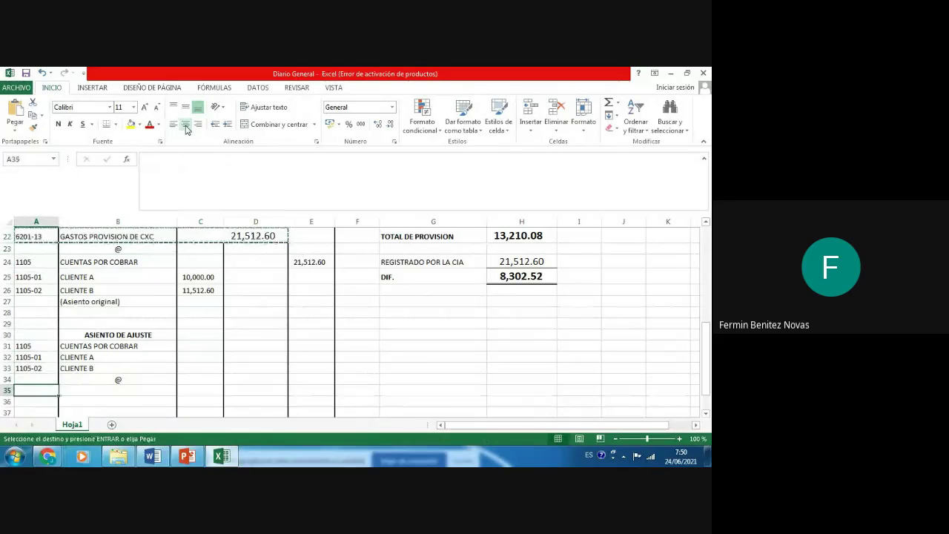
key("Return")
- Clear the copied debit amount from D35 on the GASTOS PROVISION DE CXC line
key("Right")
key("Right")
key("Right")
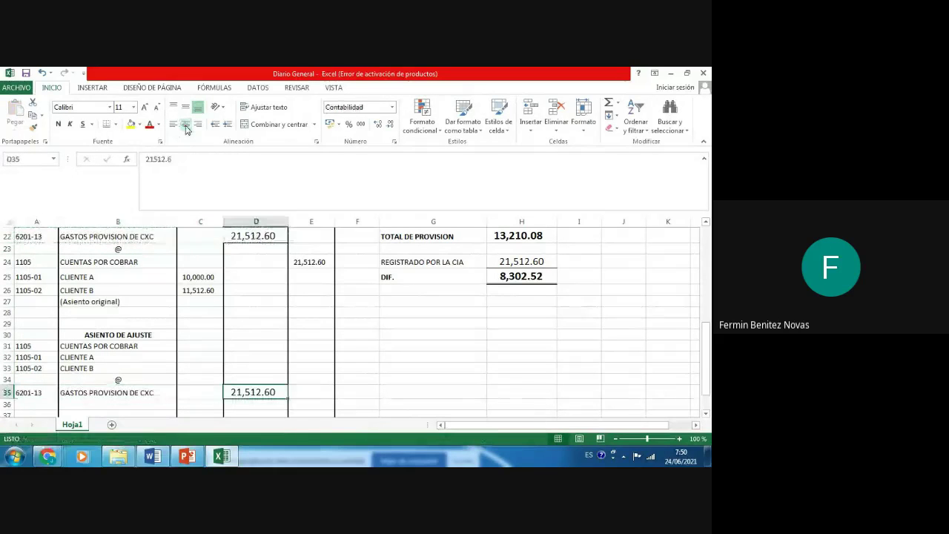
key("Delete")
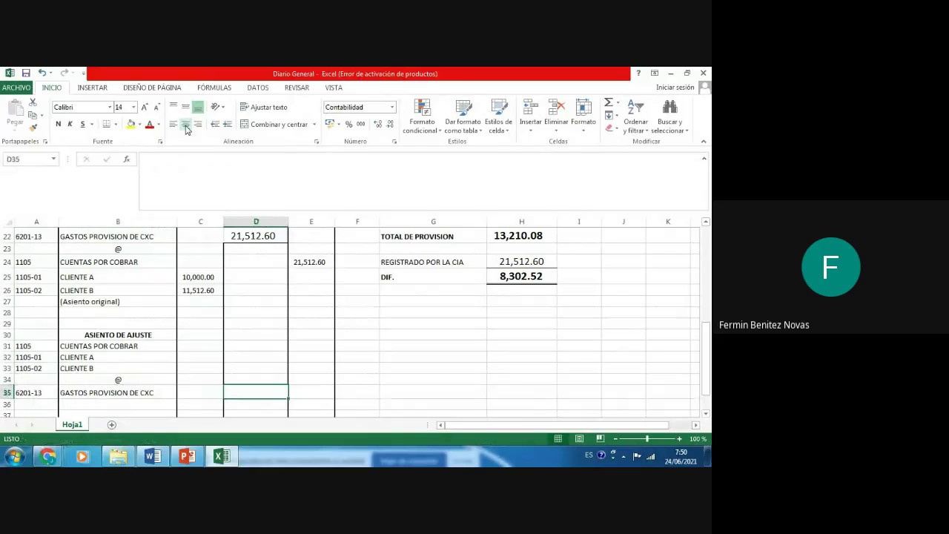
- Link the CUENTAS POR COBRAR debit in D31 to the DIF. amount with the formula +H25
key("Up")
key("Up")
key("Up")
key("Up")
key("Left")
key("Left")
key("Right")
key("Right")
type("+")
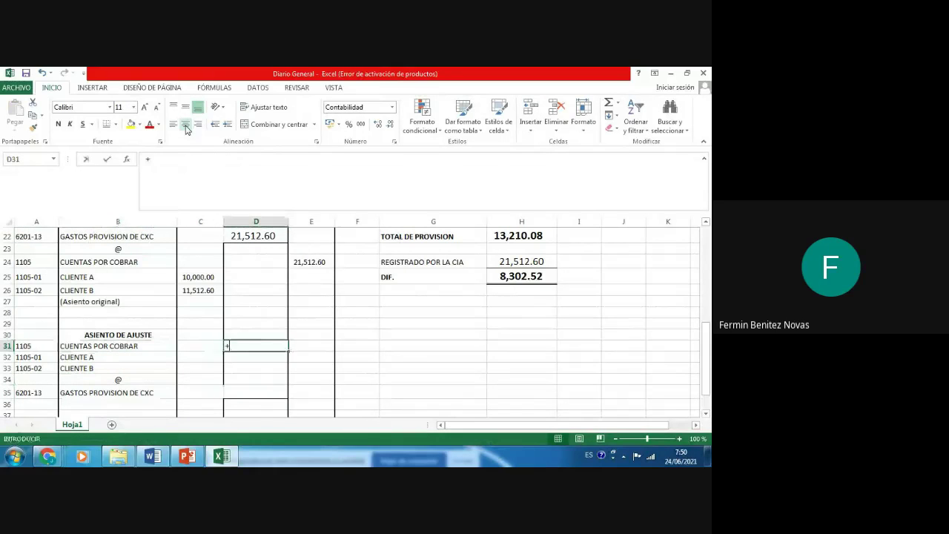
key("Right")
key("Right")
key("Right")
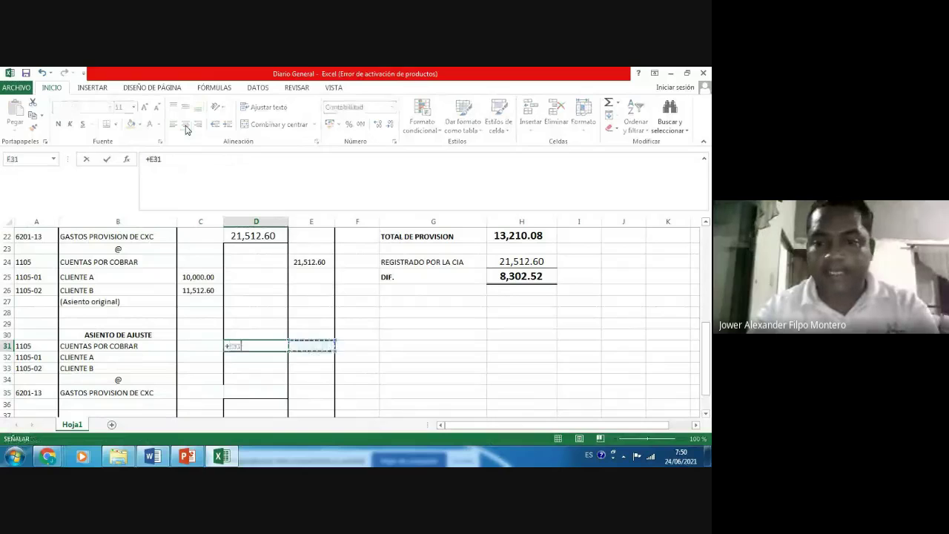
key("Right")
key("Right")
key("Up")
key("Up")
key("Up")
key("Up")
key("Up")
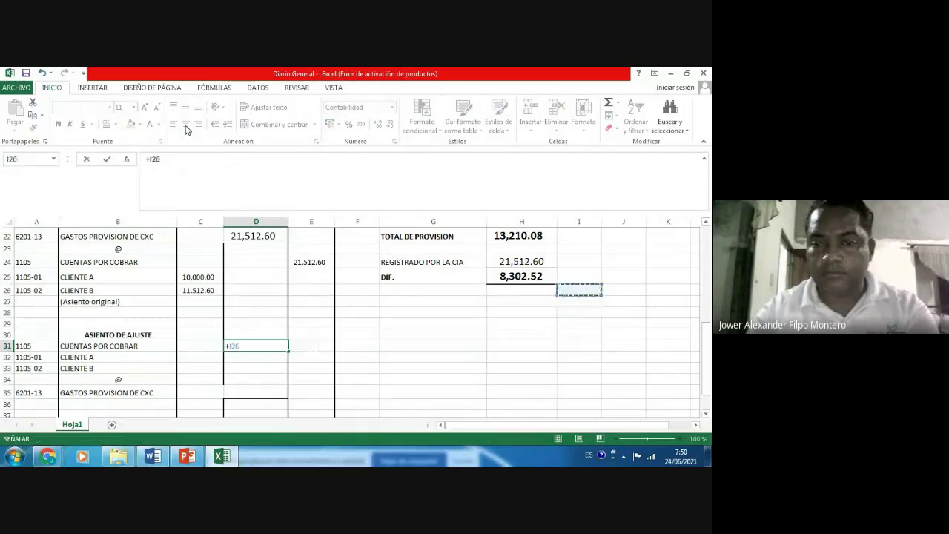
key("Up")
key("Left")
key("Return")
key("Down")
key("Down")
key("Down")
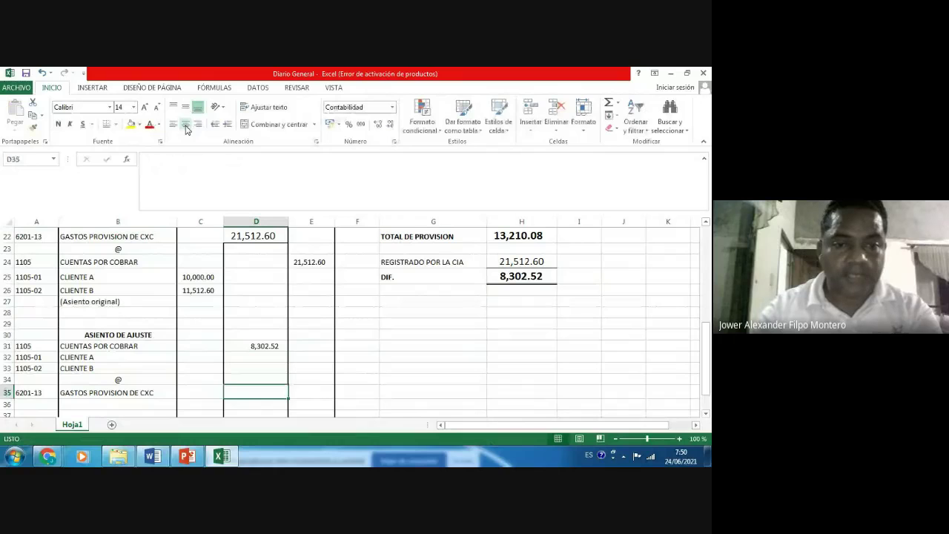
- Enter 3500 as the CLIENTE A partial amount in C32
key("Up")
key("Up")
key("Up")
key("Left")
type("+")
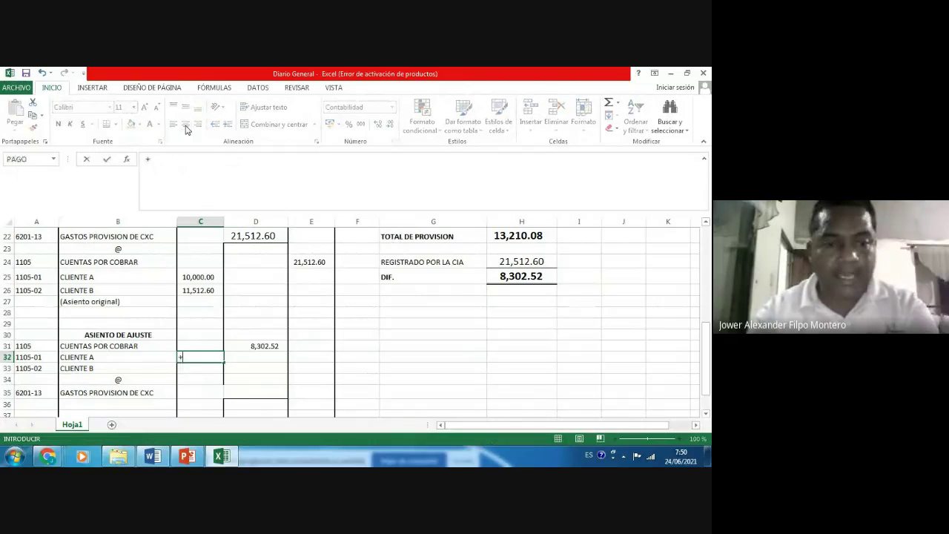
key("Escape")
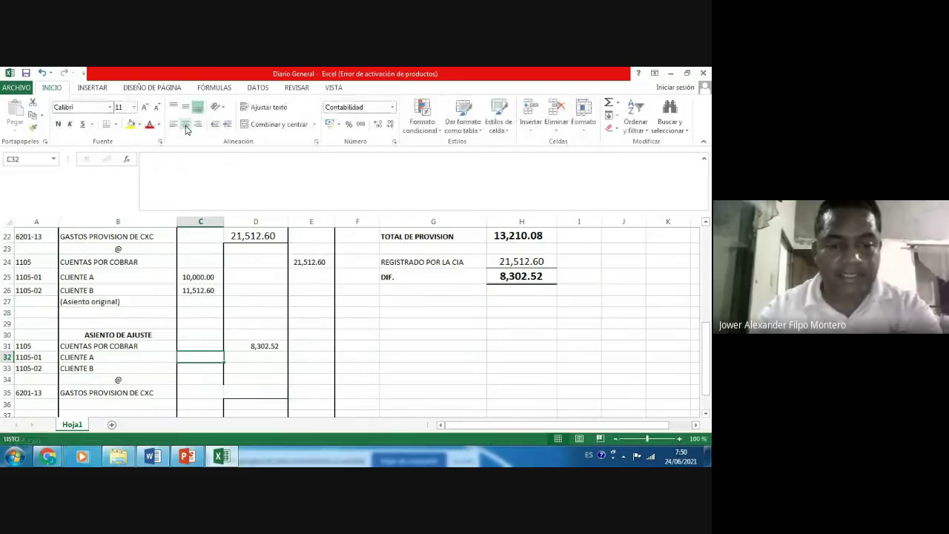
type("3500")
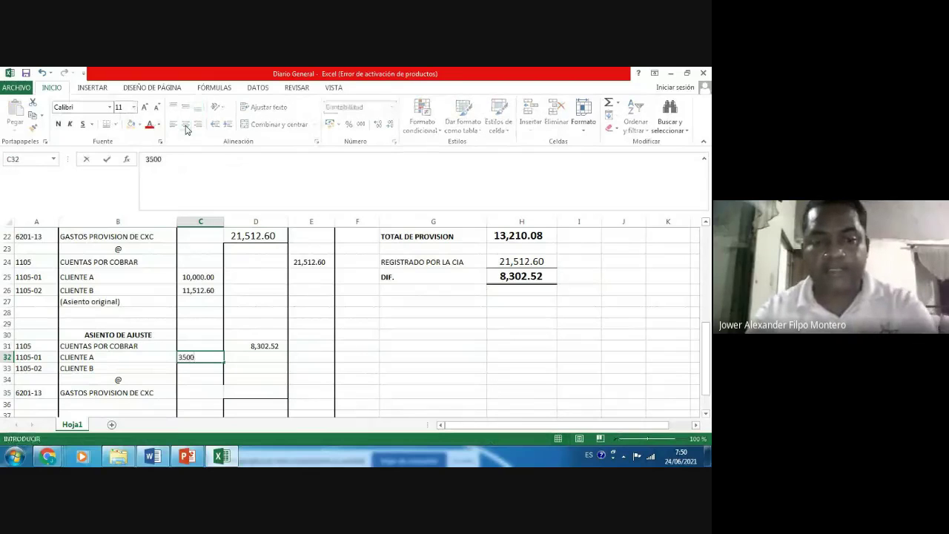
key("Return")
- Calculate the CLIENTE B partial amount in C33 with the formula +D31-C32
type("+")
key("Up")
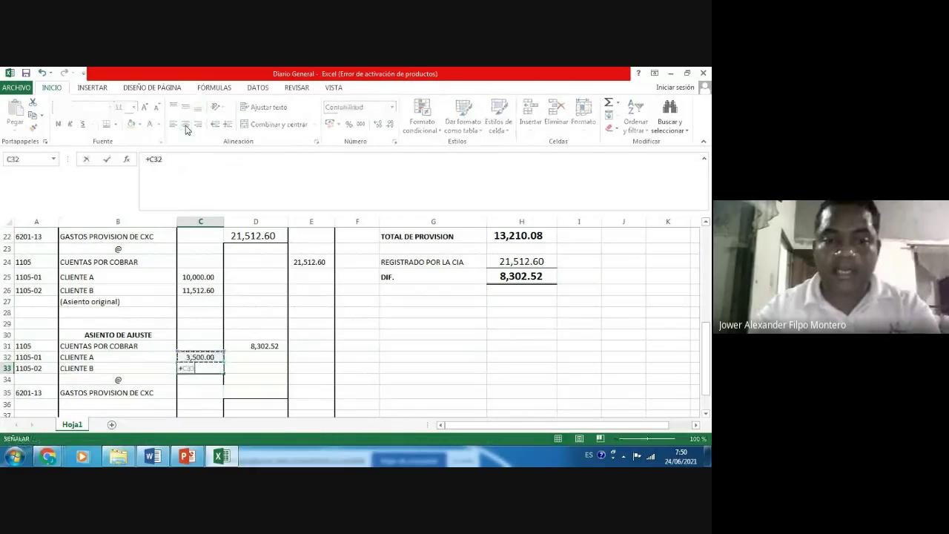
key("Right")
key("Up")
type("-")
key("Up")
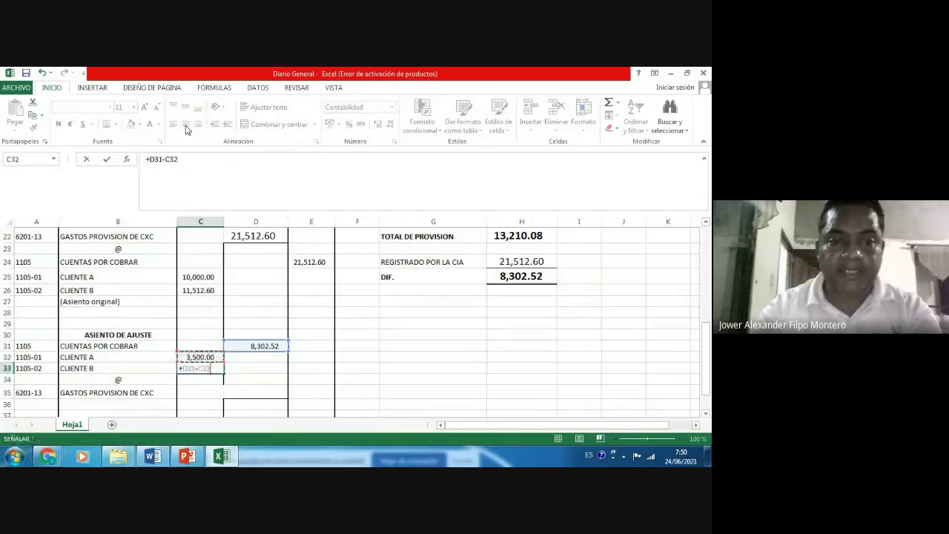
key("ctrl+Return")
- Enter the credit for GASTOS PROVISION DE CXC in E35 with the formula +D31
key("Down")
key("Down")
key("Down")
key("Down")
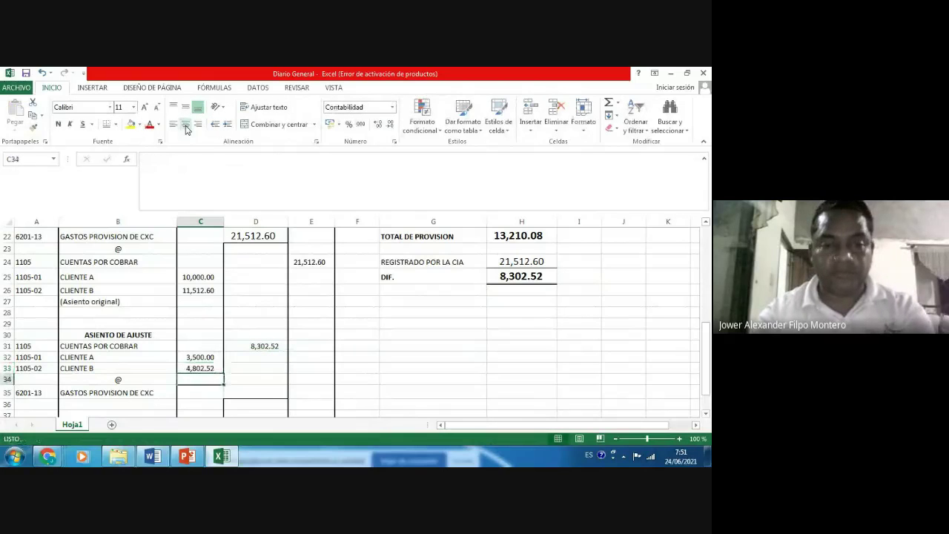
key("Up")
key("Up")
key("Right")
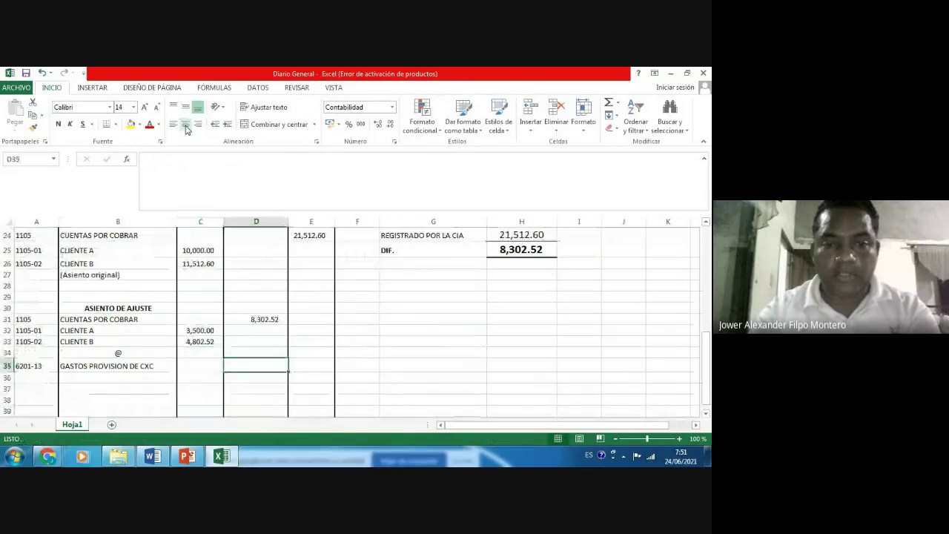
key("Right")
type("+")
key("Up")
key("Up")
key("Up")
key("Left")
key("Up")
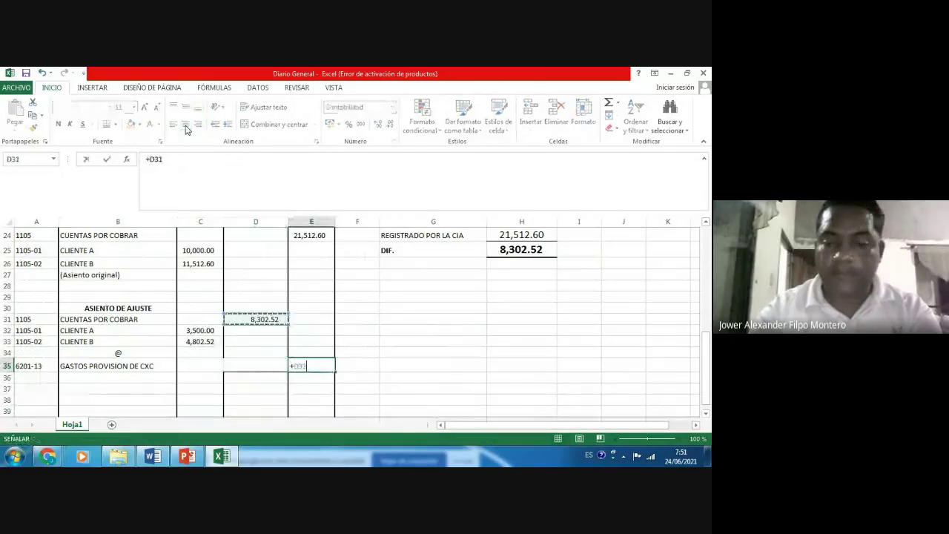
- Review the account lines, partial amounts, debit and credit of the adjusting entry in rows 31 to 35
key("Left")
key("Left")
key("Left")
key("Left")
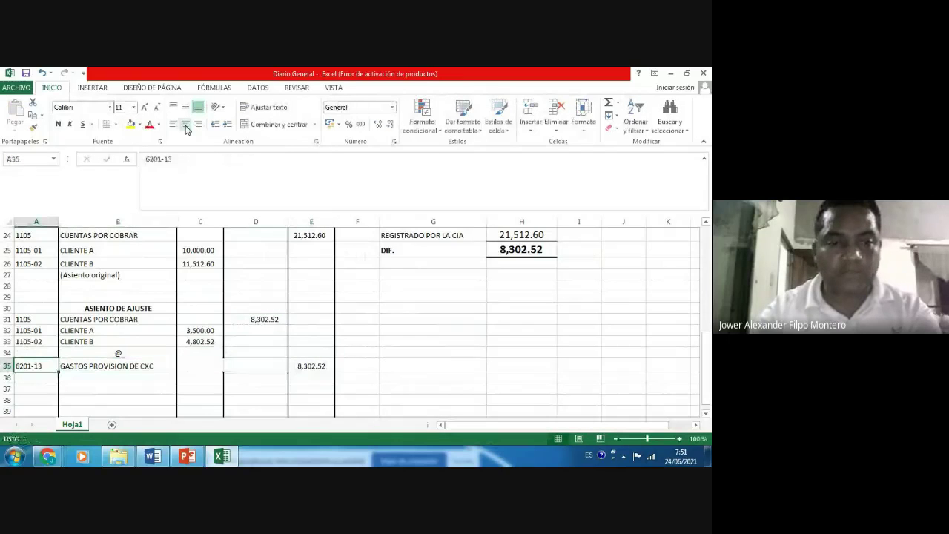
key("Up")
key("Up")
key("Up")
key("Up")
key("Right")
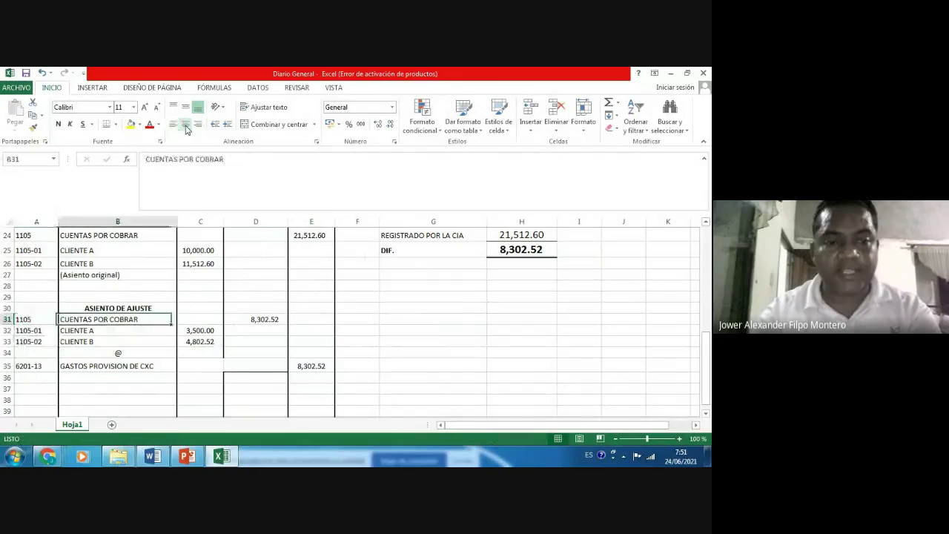
key("Left")
key("shift+Down")
key("shift+Down")
key("shift+Right")
key("shift+Right")
key("shift+Right")
key("Right")
key("Right")
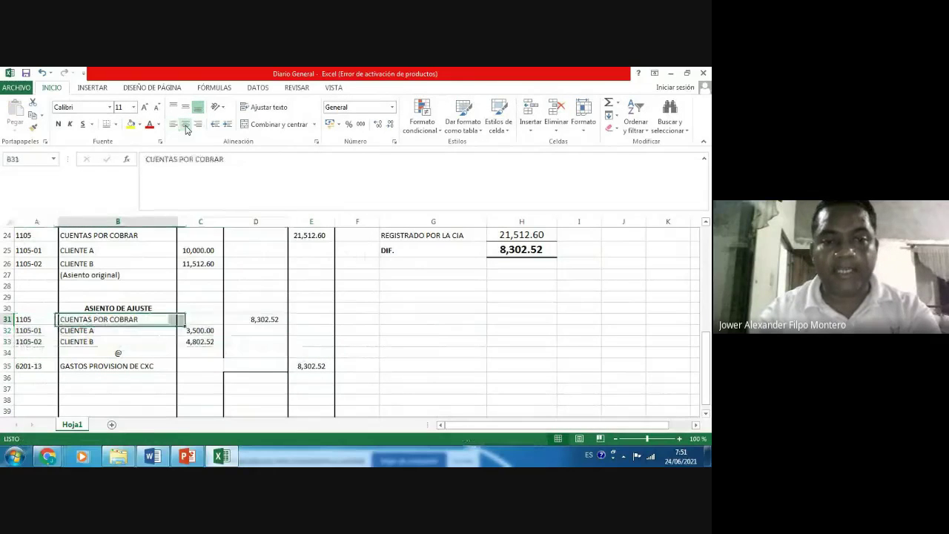
key("Left")
key("Left")
key("Right")
key("Right")
key("Right")
key("Down")
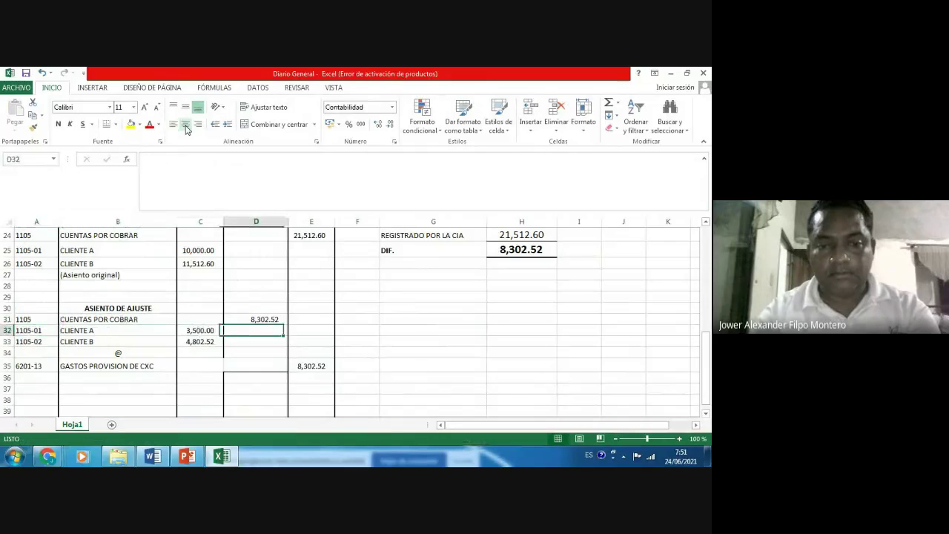
key("Down")
key("Down")
key("Down")
key("Down")
key("Home")
key("Up")
key("Up")
key("Up")
key("Up")
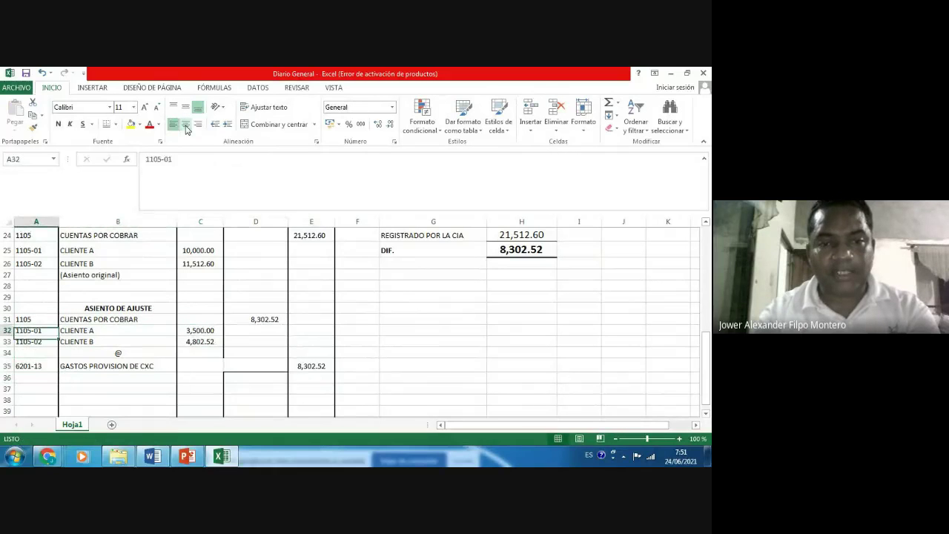
- Compare the original entry in rows 21 to 27 with the adjusting entry below it
key("Up")
key("Up")
key("Up")
key("Up")
key("Up")
key("Up")
key("Up")
key("Up")
key("Up")
key("Up")
key("Up")
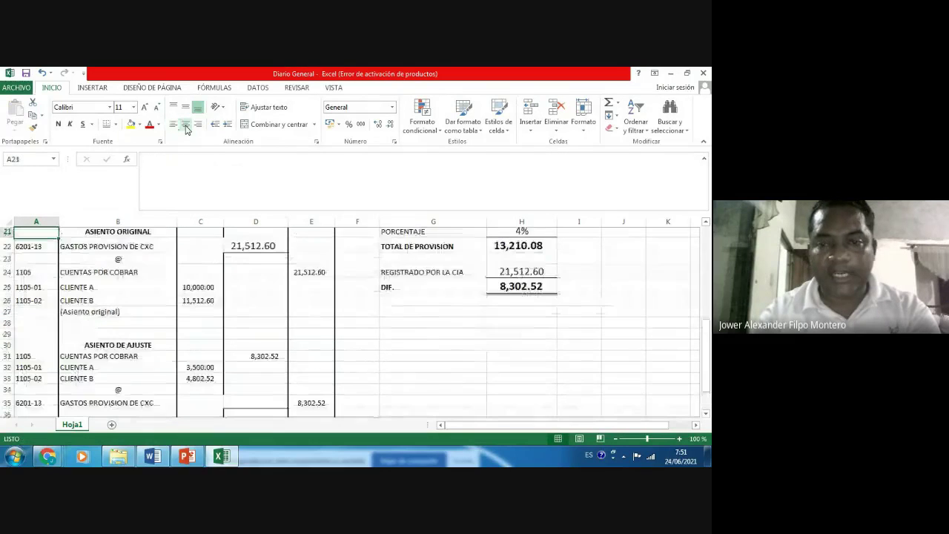
key("Right")
key("Right")
key("Right")
key("Down")
key("Left")
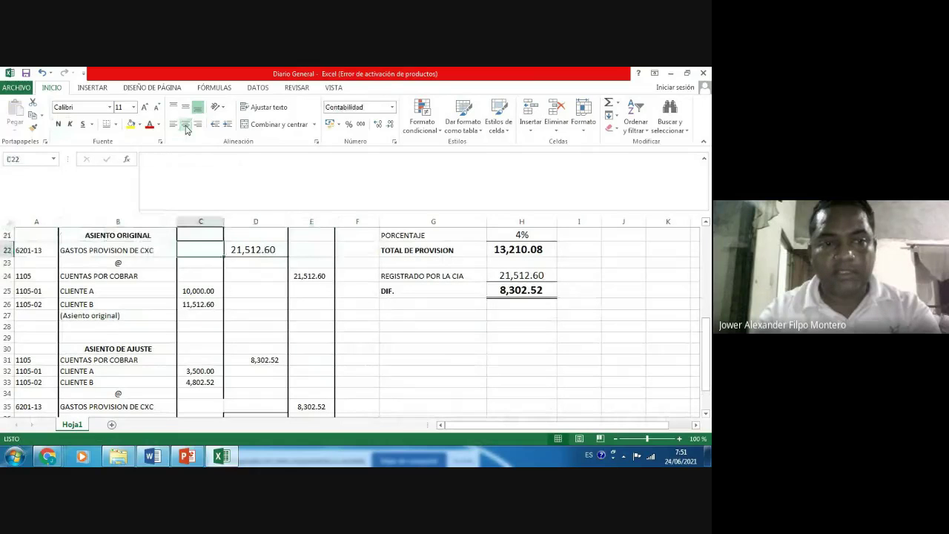
key("Down")
key("Down")
key("Down")
key("Down")
key("Down")
key("Down")
key("Down")
key("Down")
key("Down")
key("Down")
key("Down")
key("Down")
key("Down")
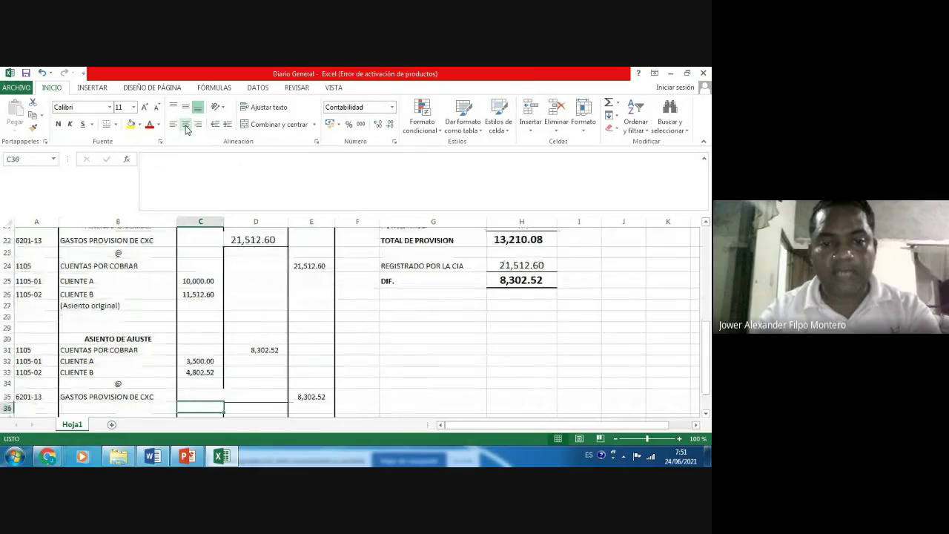
- Begin the adjusting entry's description in B36 with an opening parenthesis
key("Left")
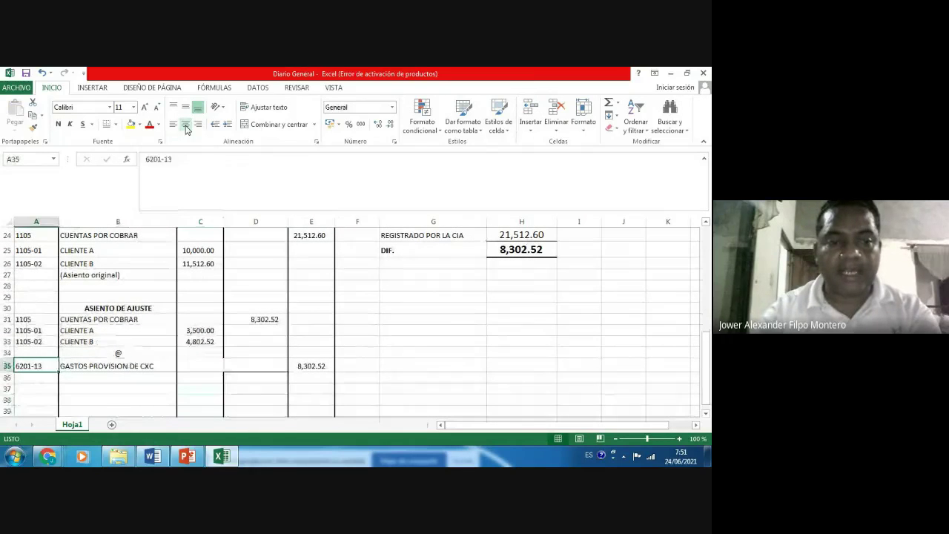
key("Down")
type("(")
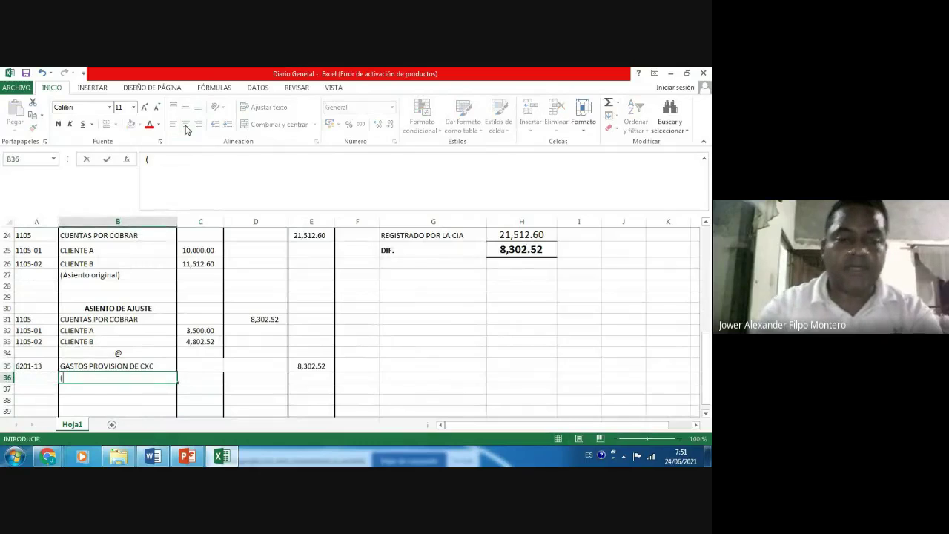
type("R")
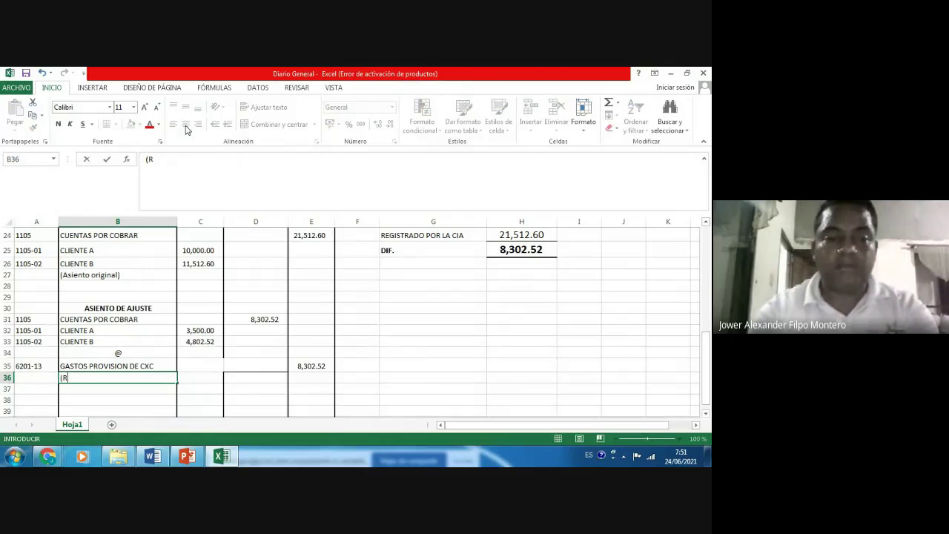
type("e")
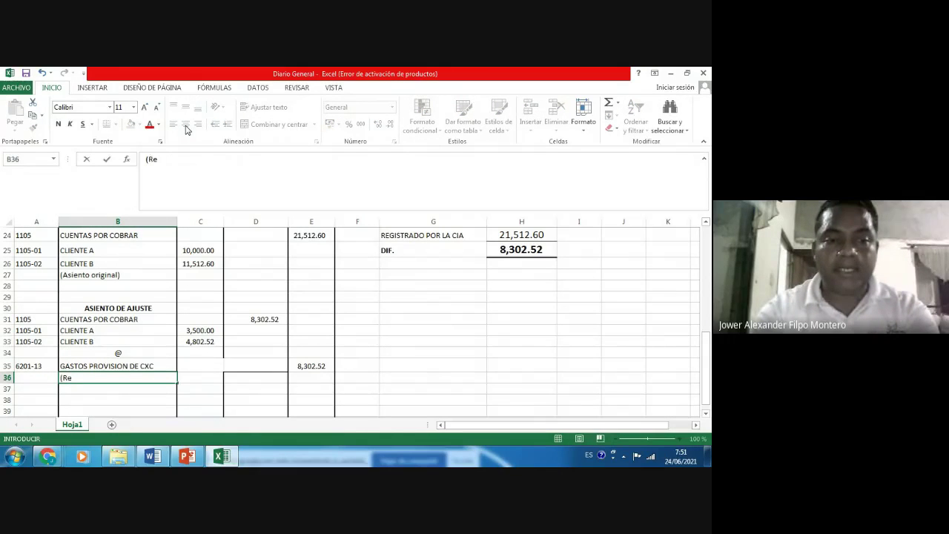
key("BackSpace")
key("BackSpace")
type("asi")
key("BackSpace")
key("BackSpace")
key("BackSpace")
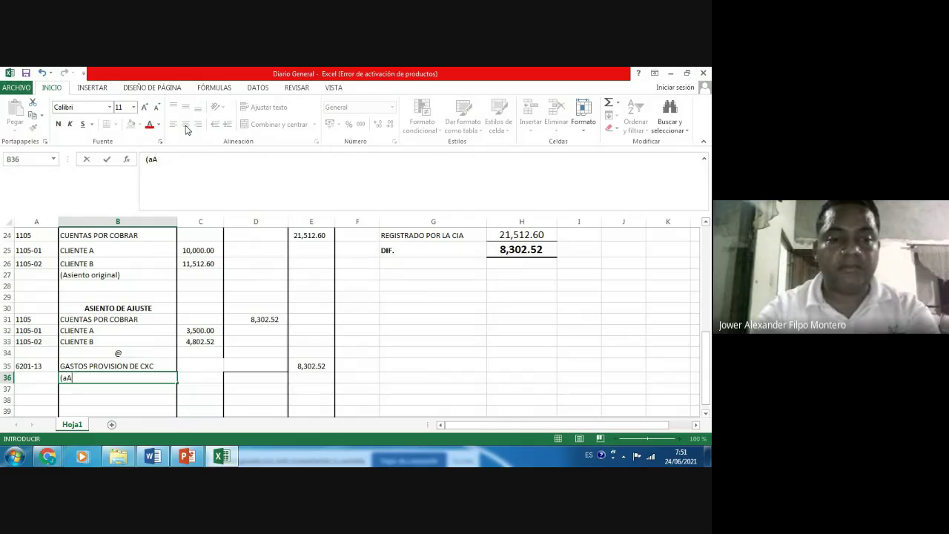
type("aAs")
key("BackSpace")
key("BackSpace")
key("BackSpace")
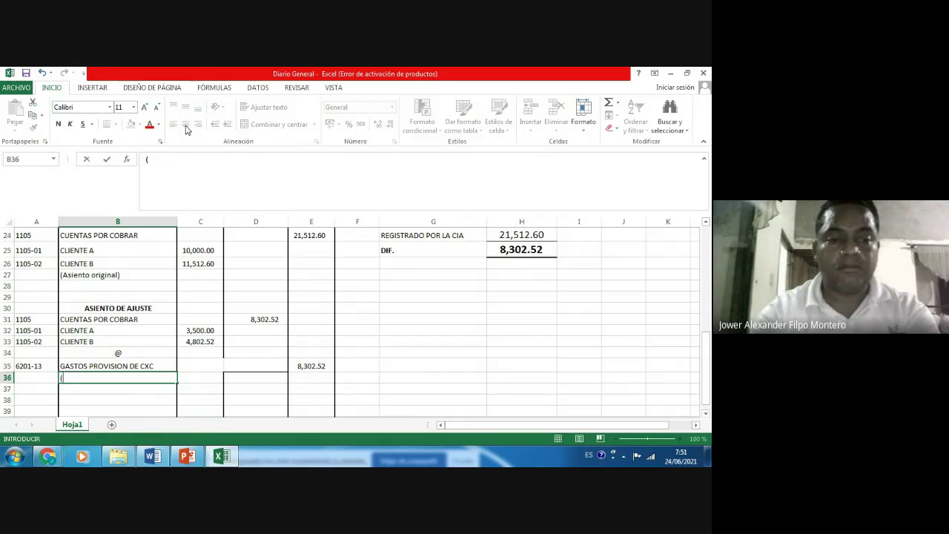
- Complete B36 with "Asiento de ajuste para corregir" and continue the description in B37 with "provision en exceso)"
type("Asiento de")
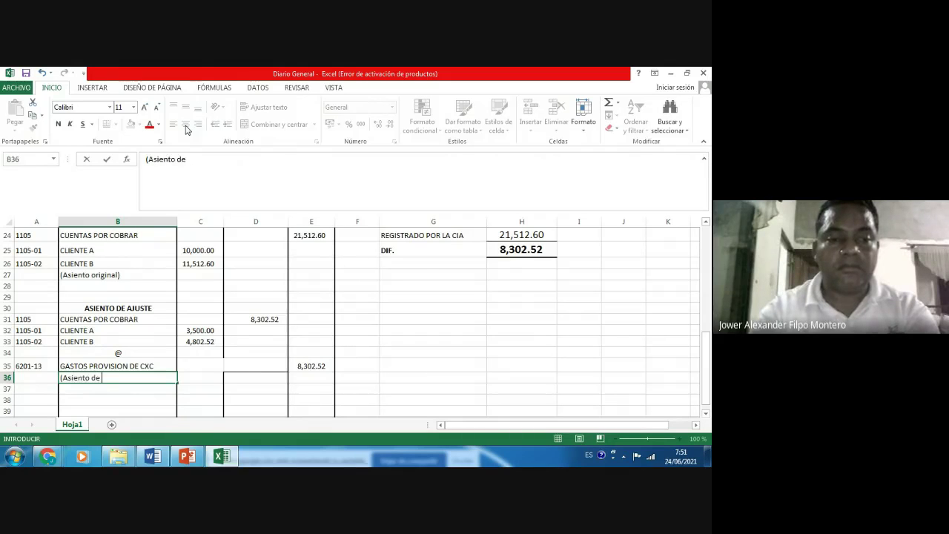
type(" ajuste")
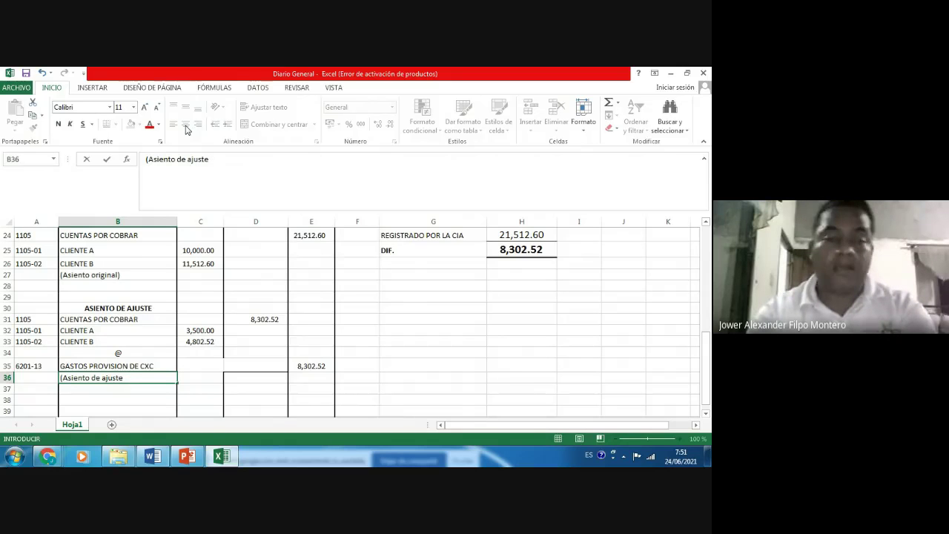
type(" a para correg")
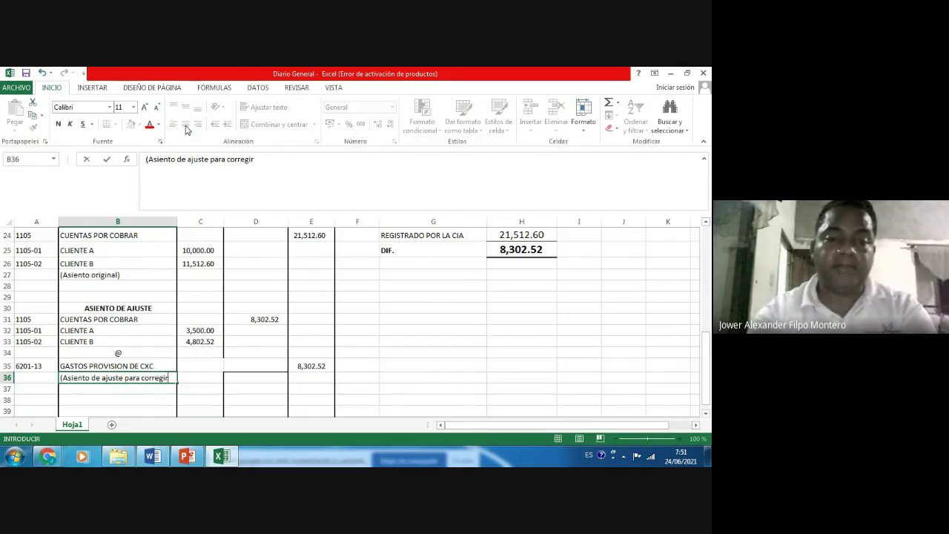
type("ir")
key("Return")
type("provis")
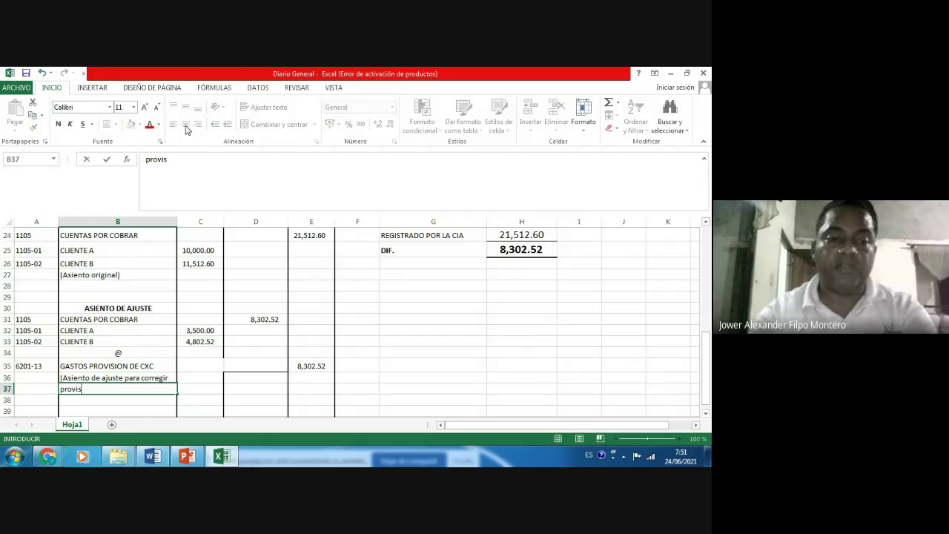
type("ion en e")
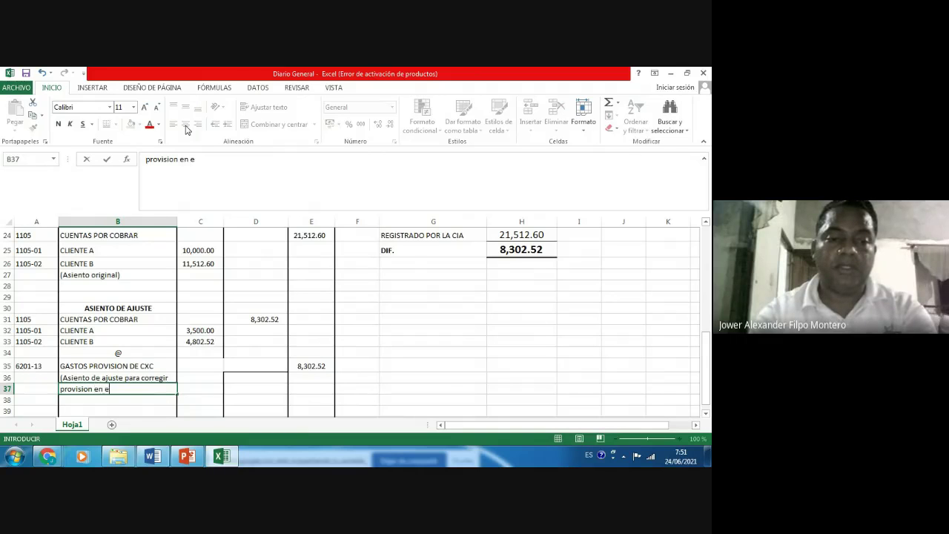
type("xceso")
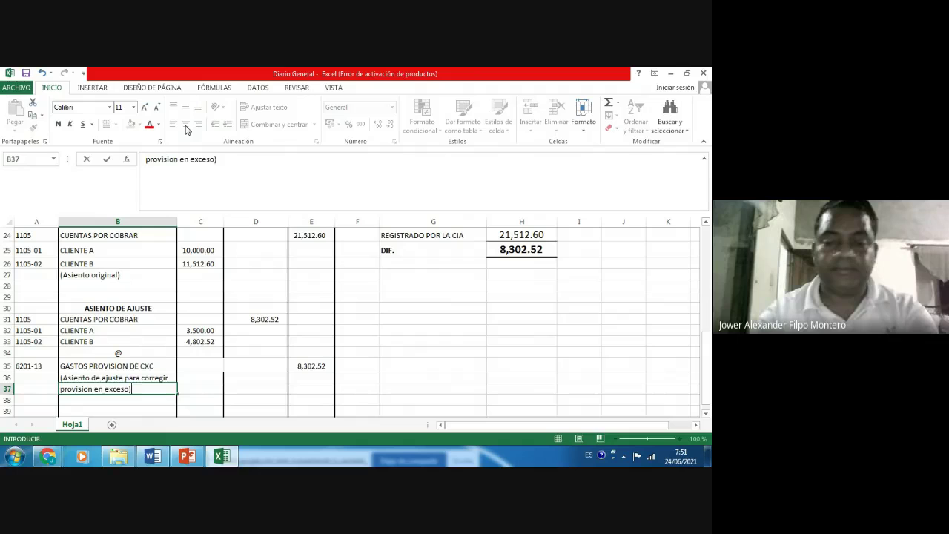
type(")")
key("Return")
- Format the adjusting entry's description in B36:B37 as bold italic
key("Up")
key("Up")
key("shift+Down")
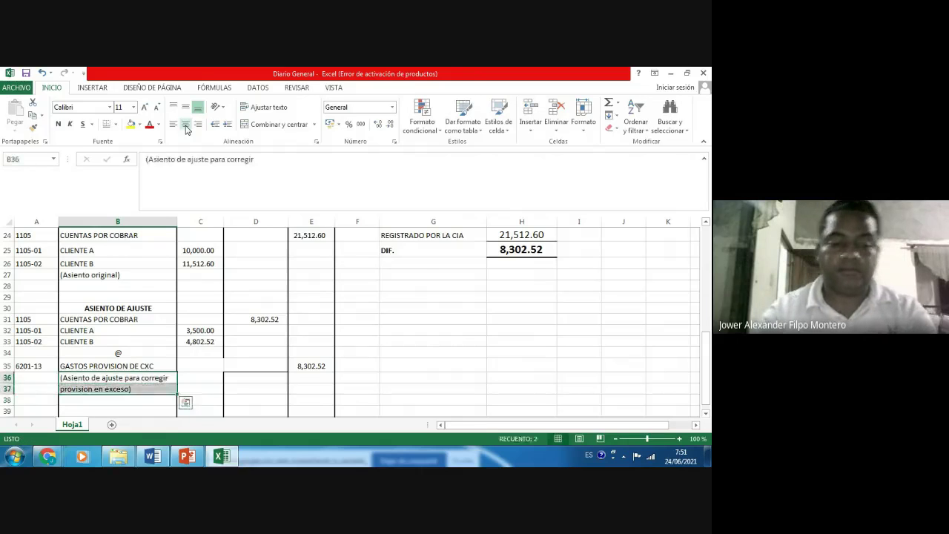
key("ctrl+n")
key("ctrl+k")
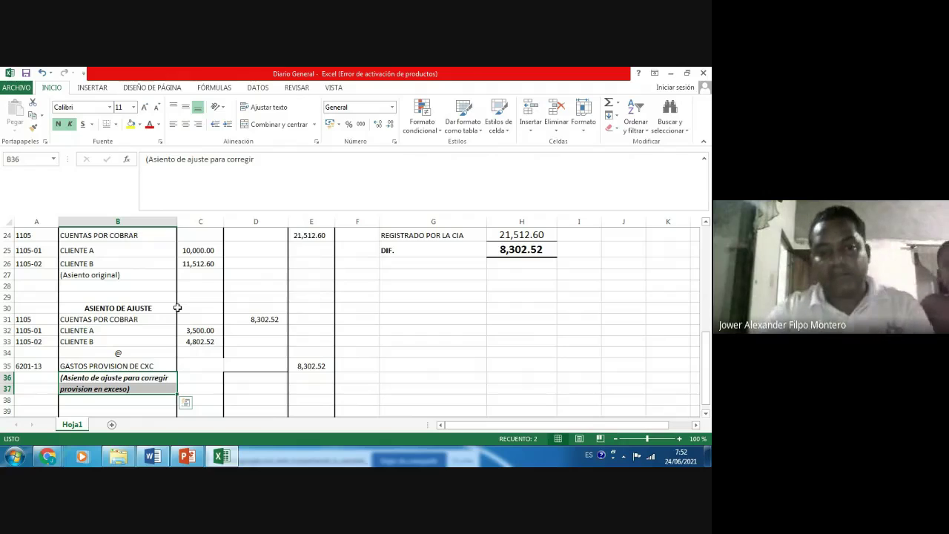
- Check the CUENTAS POR COBRAR debit against the client partial amounts and the GASTOS PROVISION DE CXC credit in the adjusting entry
left_click(274, 317)
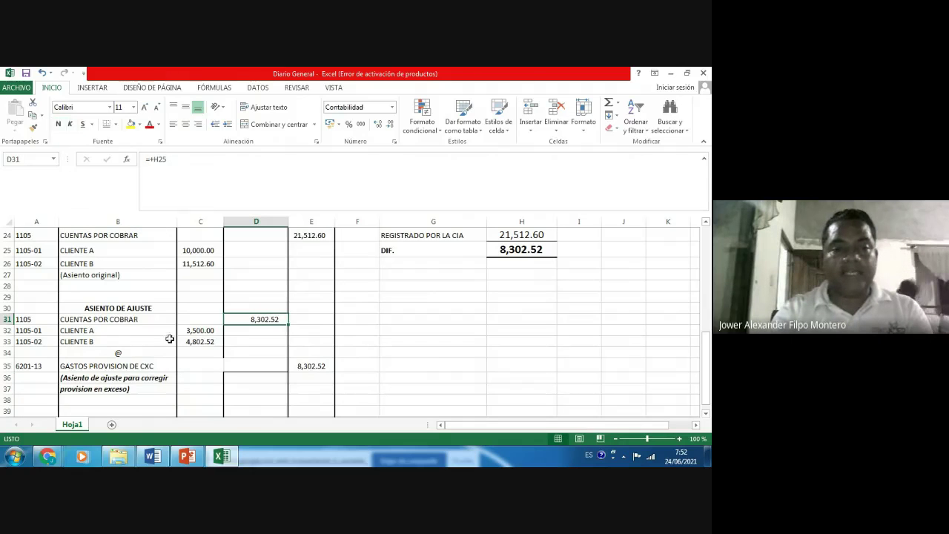
left_click(199, 329)
left_click(199, 342)
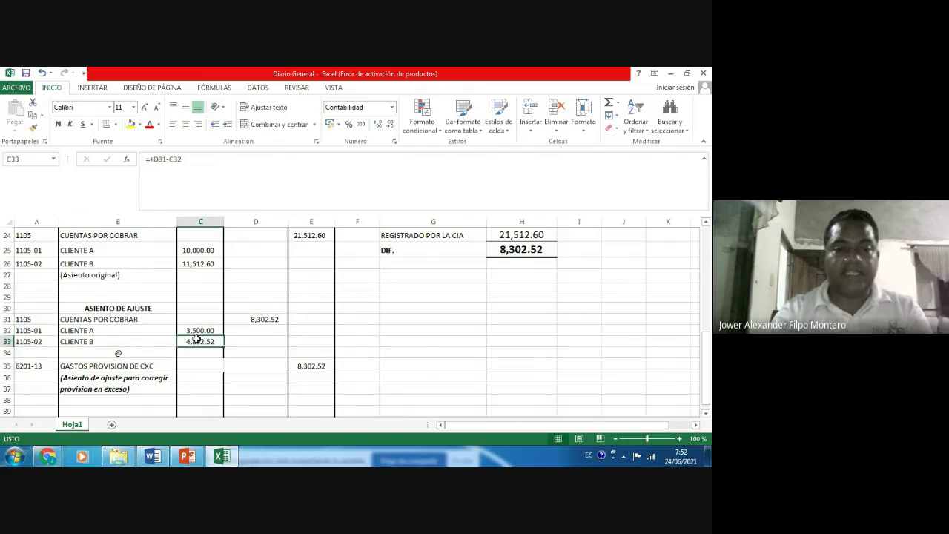
left_click(298, 363)
left_click(268, 317)
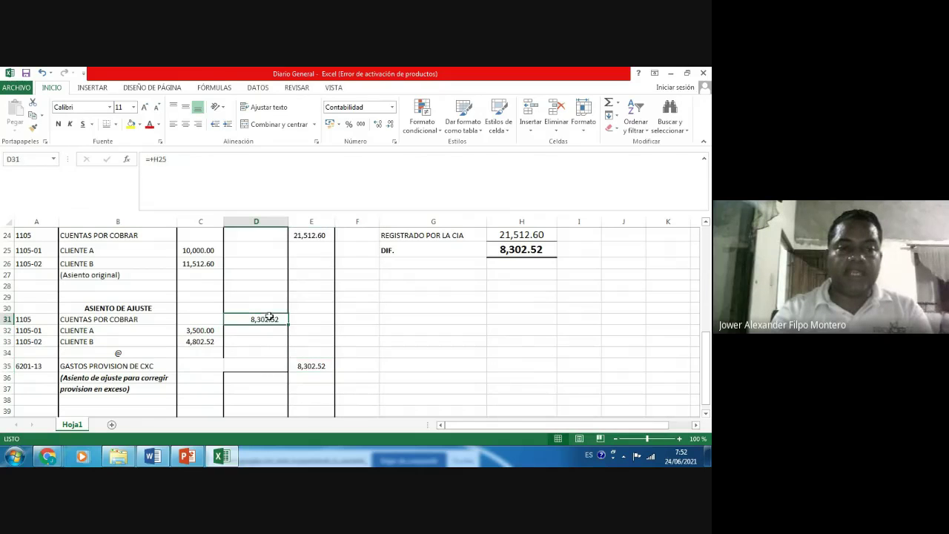
left_click(95, 368)
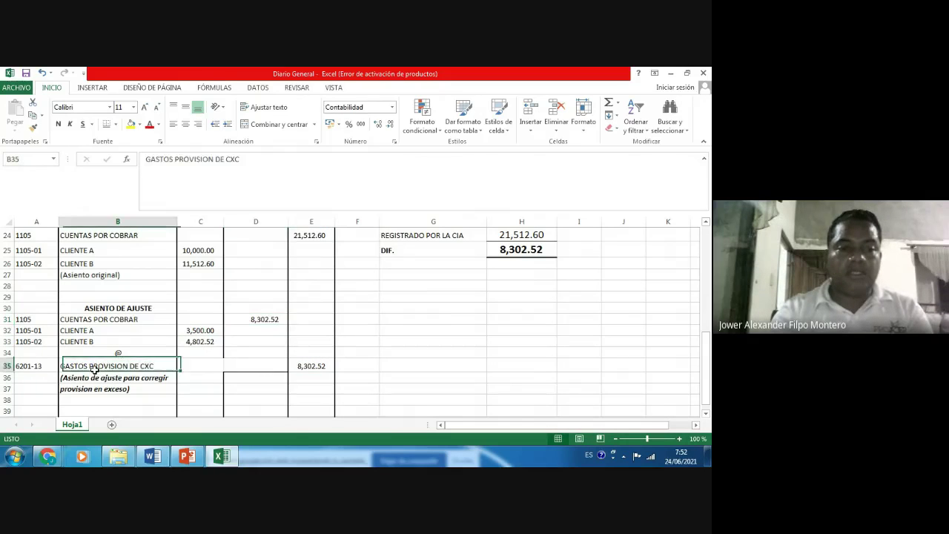
left_click(249, 309)
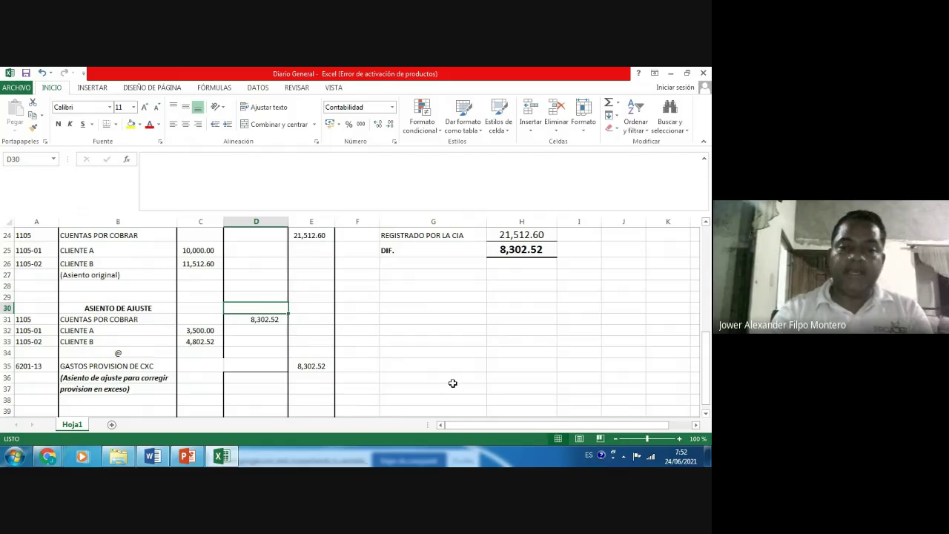
- Enter the headings DEBITO in H35 and CREDITO in I35
left_click(495, 368)
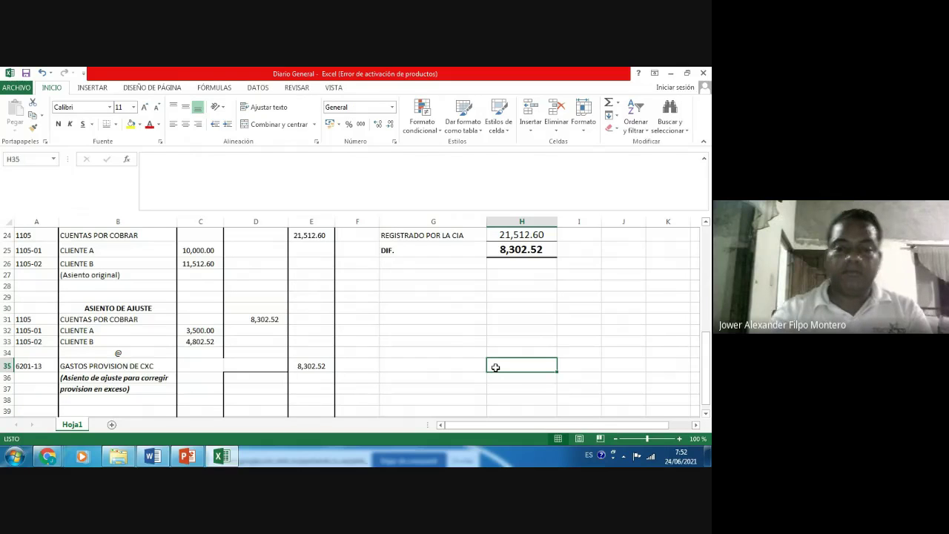
type("DE")
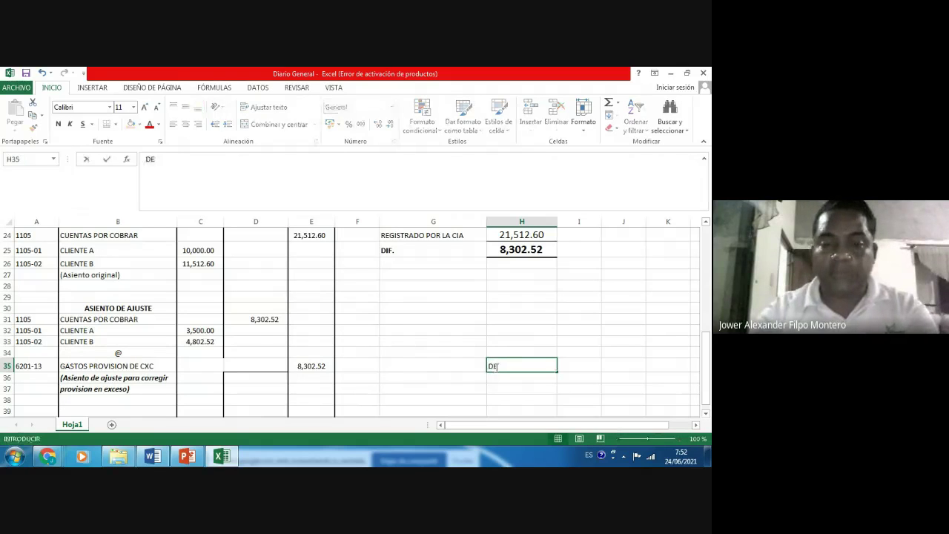
type("BITO")
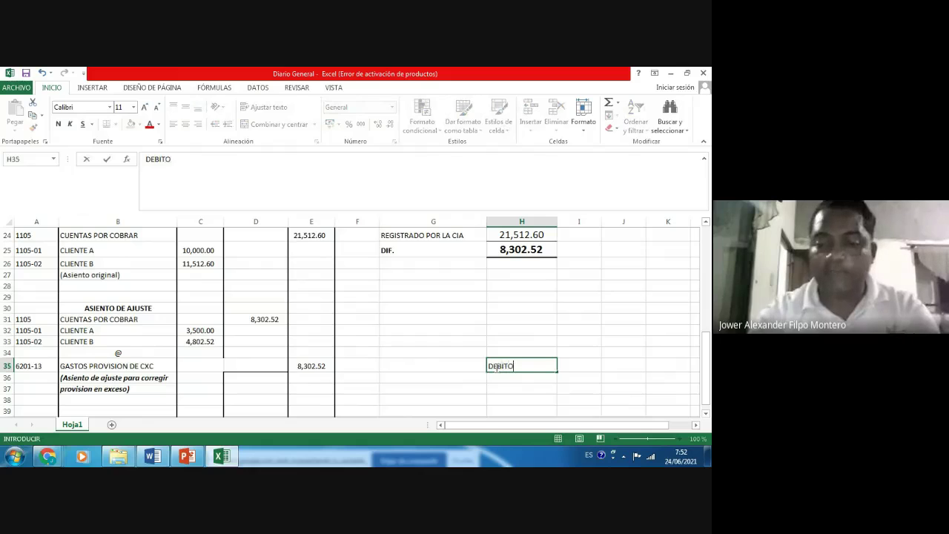
key("Tab")
type("VER")
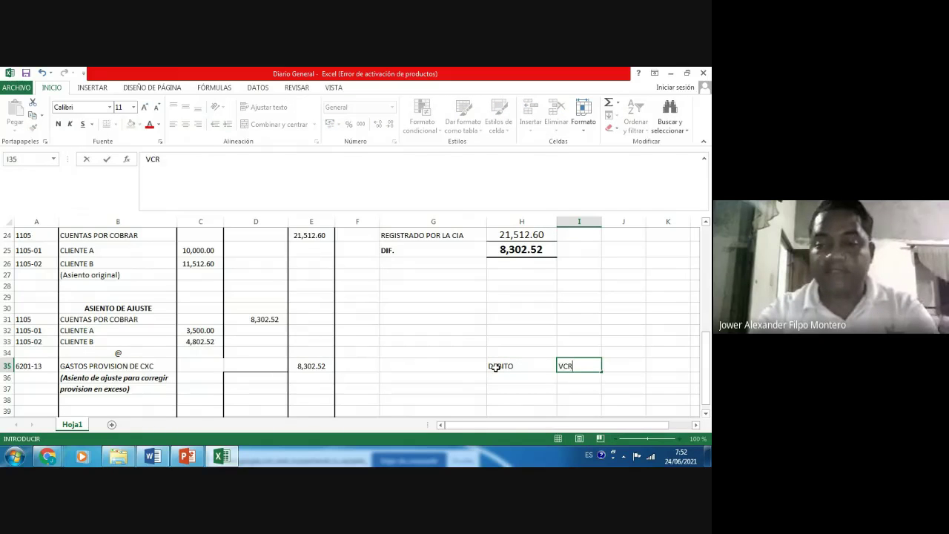
key("BackSpace")
key("BackSpace")
key("BackSpace")
type("V")
key("BackSpace")
type("C")
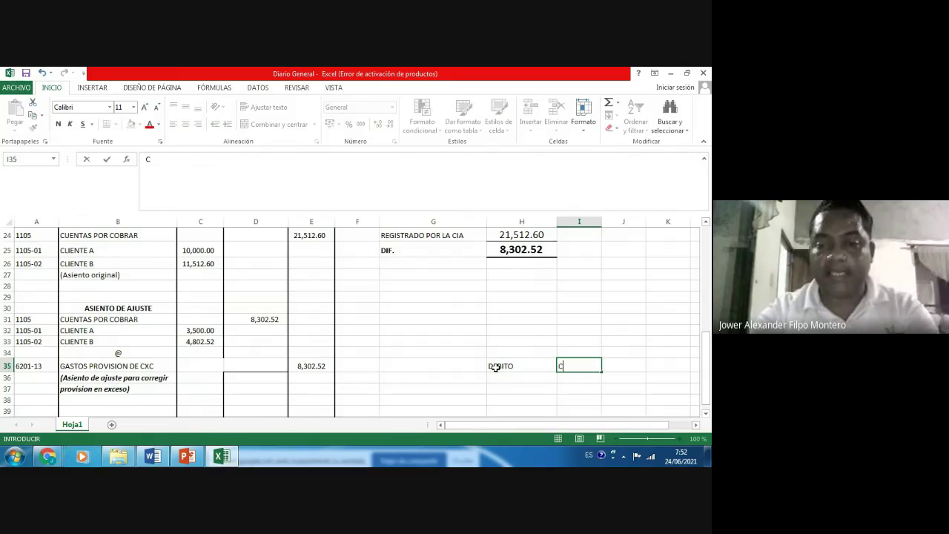
type("REDIT")
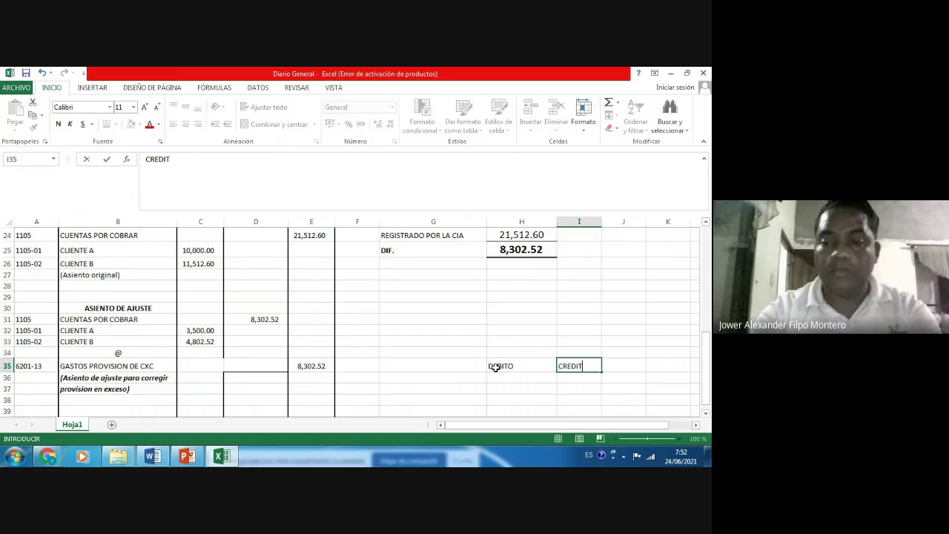
type("O")
- Move the DEBITO and CREDITO headings one column over to I35:J35
left_click(496, 367)
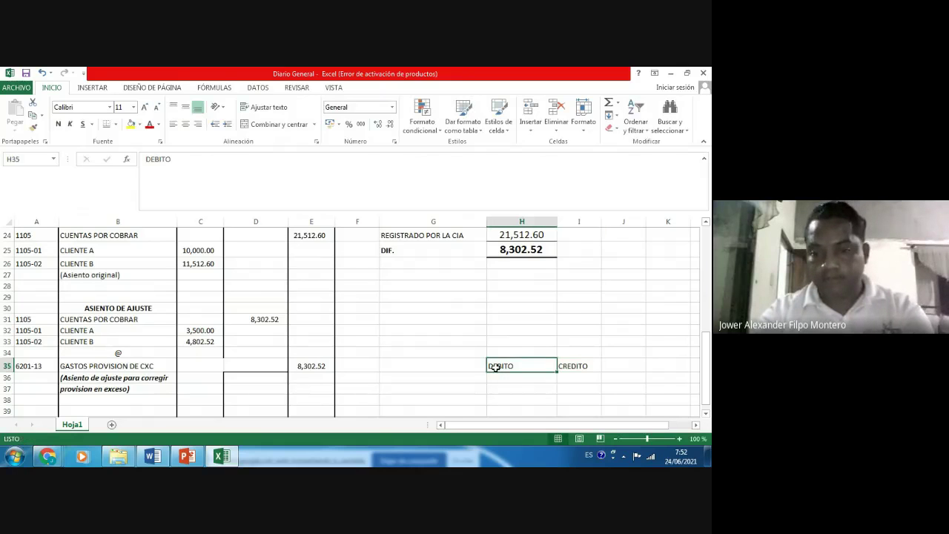
key("shift+Right")
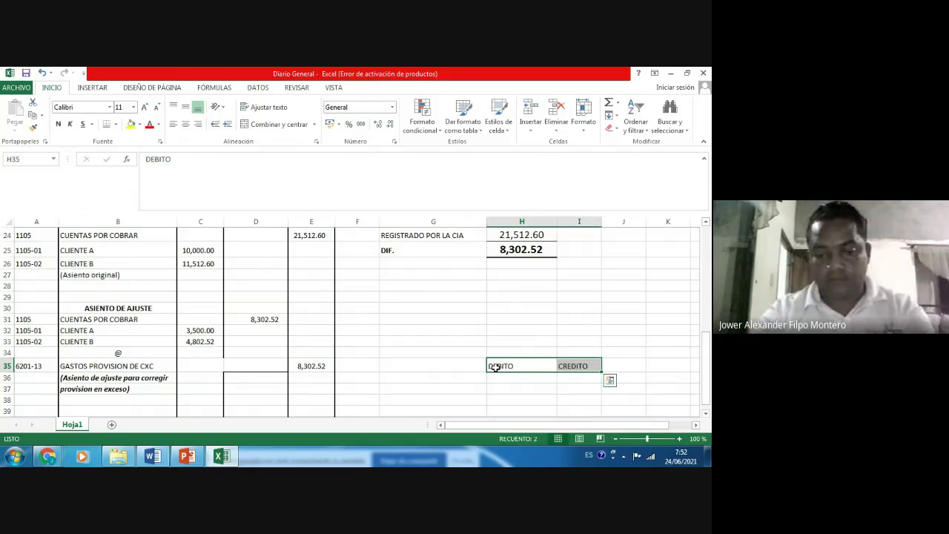
left_click_drag(495, 367, 579, 415)
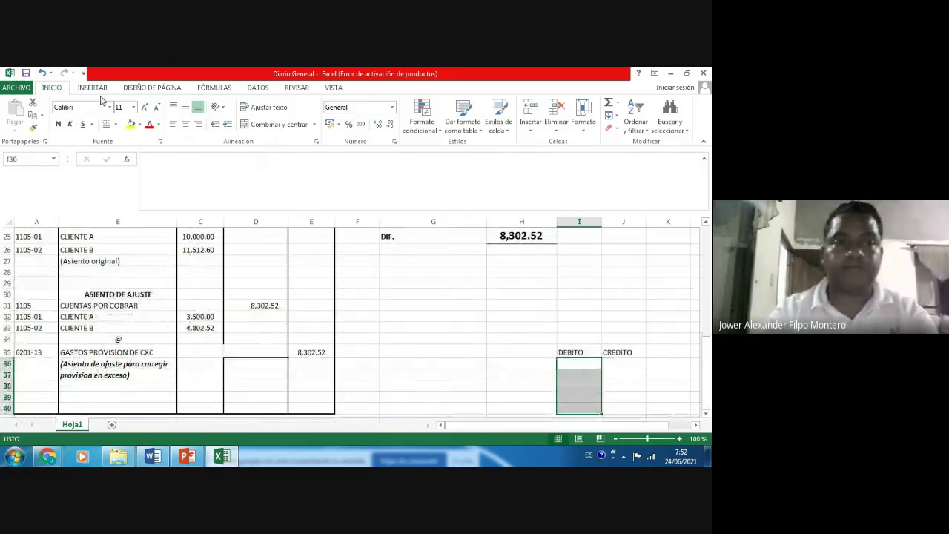
- Draw the T-account lines with a right border on I36:I40 and a bottom border on the headings in I35:J35
left_click(115, 124)
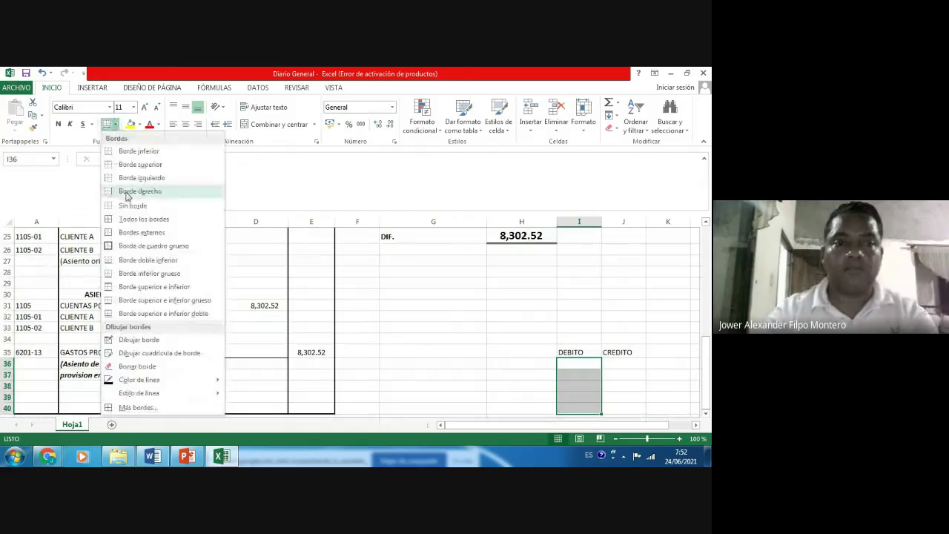
left_click(117, 190)
key("Right")
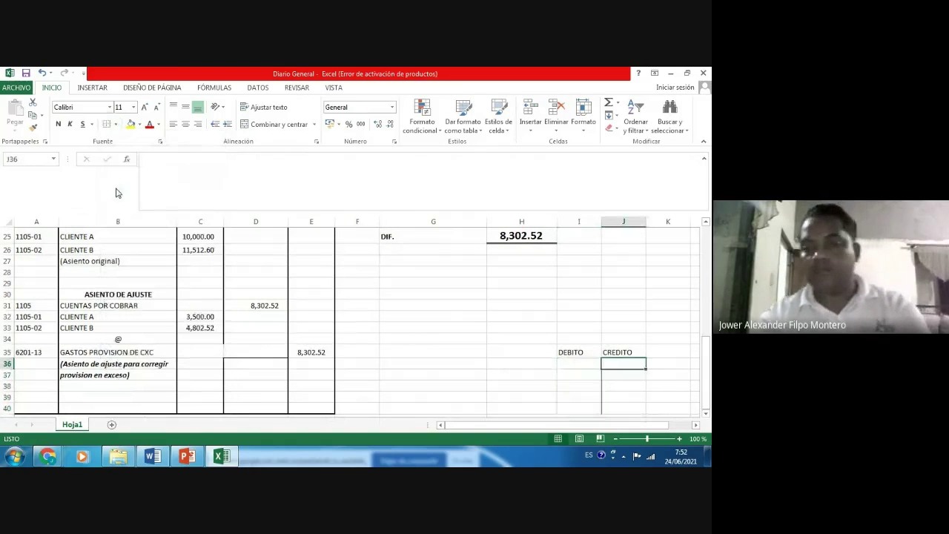
key("Left")
key("Up")
key("shift+Right")
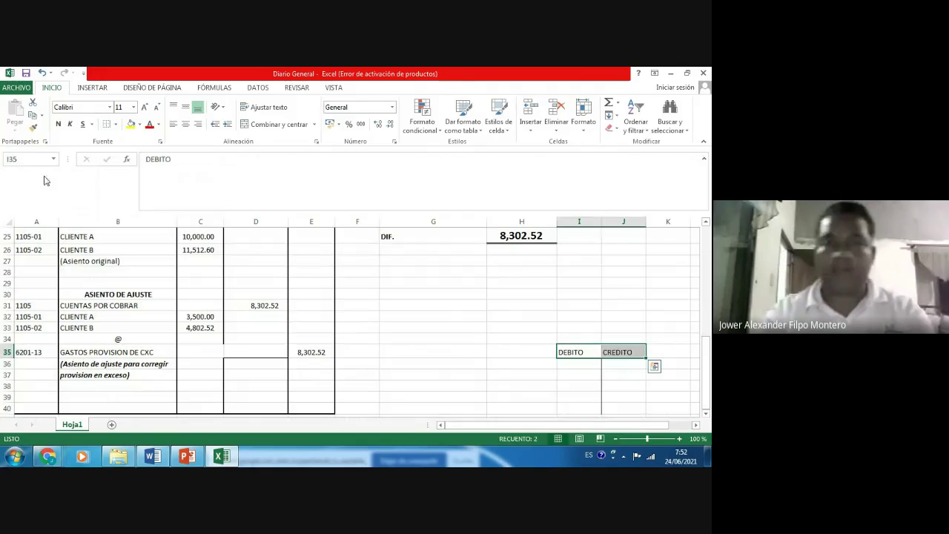
left_click(115, 128)
left_click(112, 154)
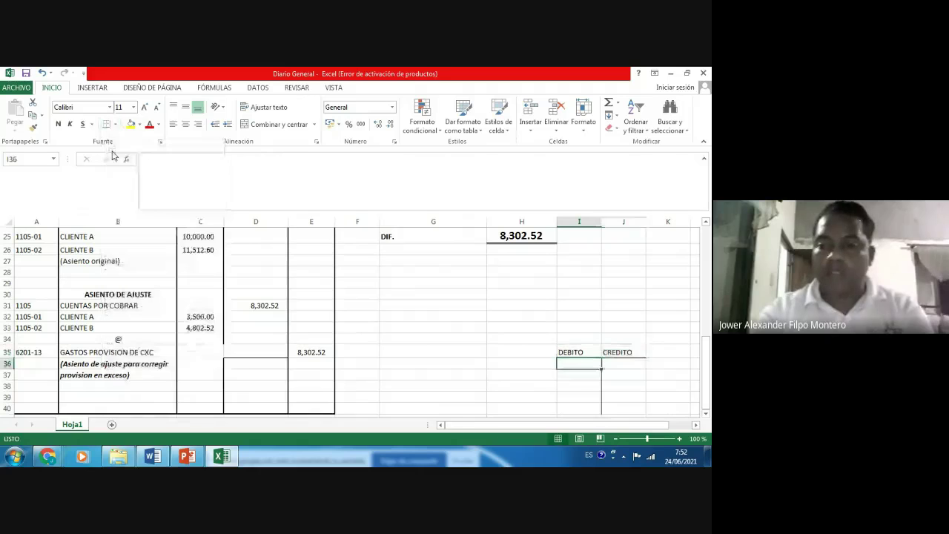
- Link the first DEBITO cell, I36, to the original entry's GASTOS PROVISION DE CXC debit in D22
type("+")
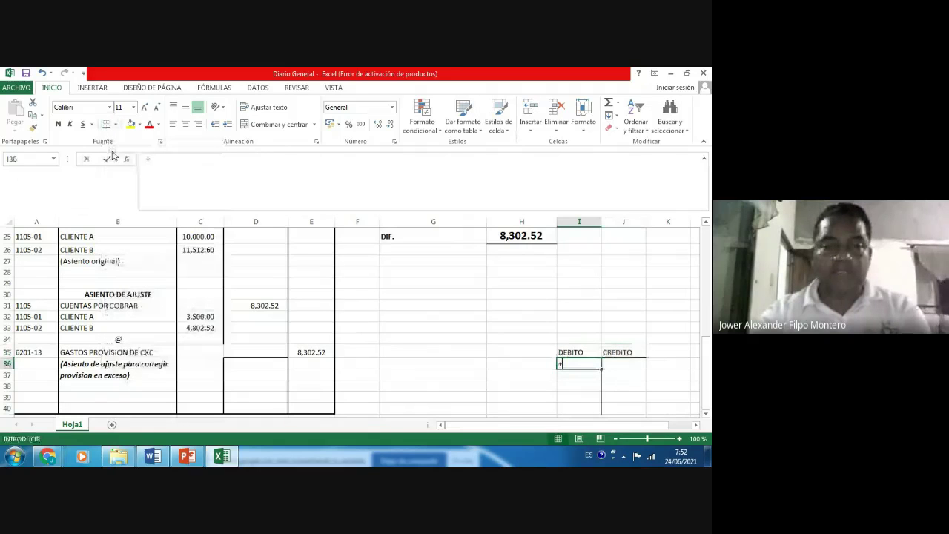
key("Up")
key("Up")
key("Up")
key("Up")
key("Up")
key("Up")
key("Up")
key("Up")
key("Up")
key("Left")
key("Left")
key("Left")
key("Left")
key("Left")
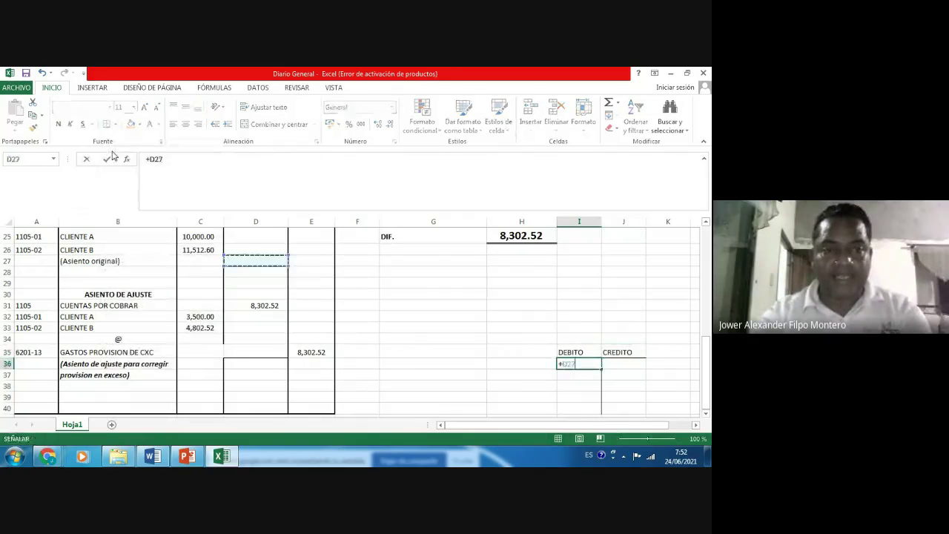
key("Up")
key("Up")
key("Up")
key("Up")
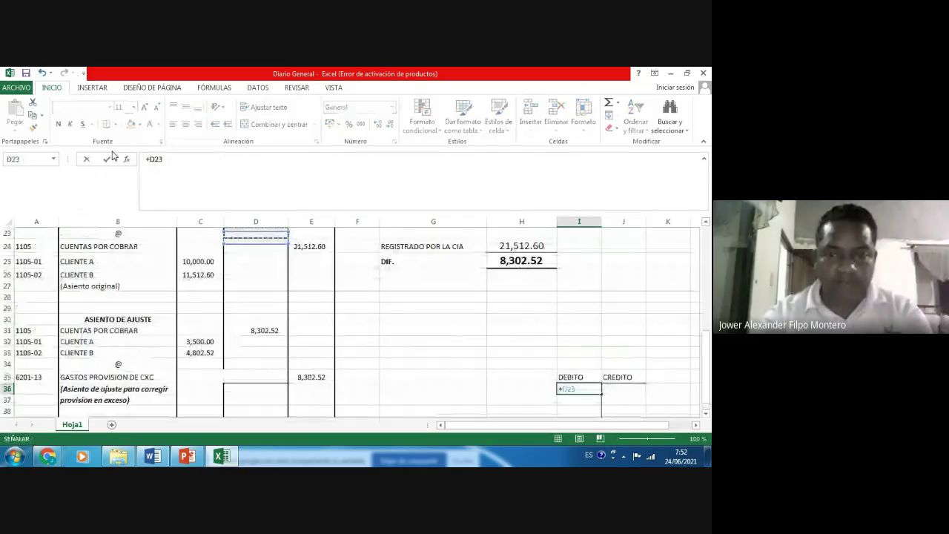
key("Up")
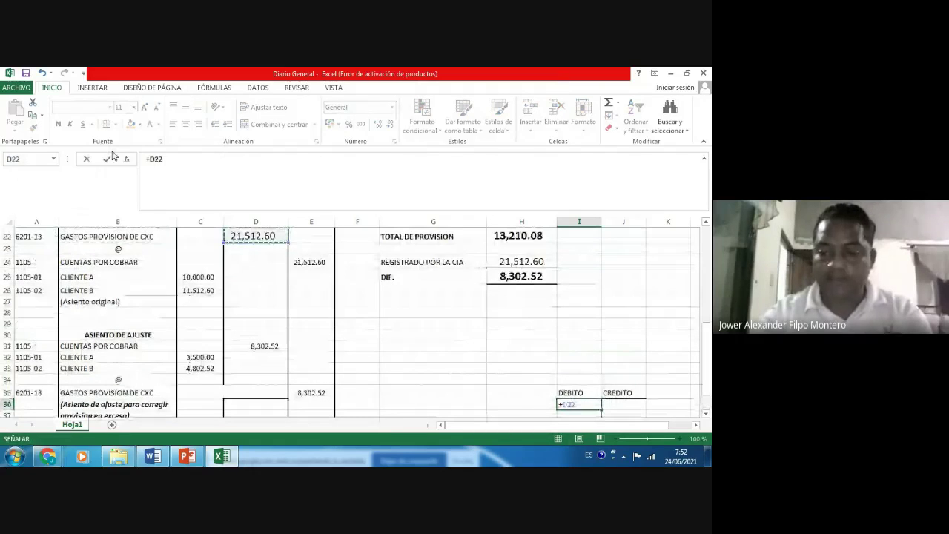
key("Tab")
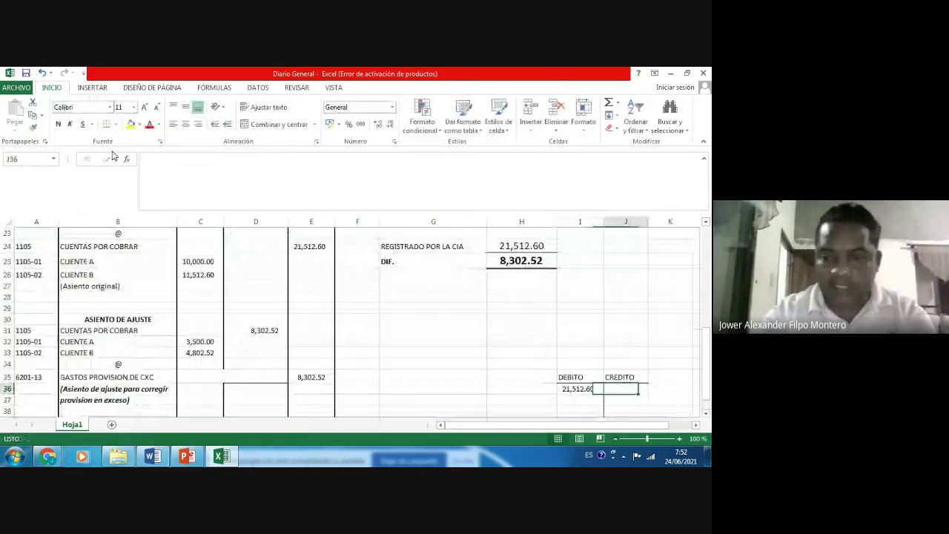
- Link the first CREDITO cell, J36, to the adjusting entry's GASTOS PROVISION DE CXC credit in E35
type("+")
key("Up")
key("Left")
key("Left")
key("Left")
key("Left")
key("Left")
key("Left")
key("Left")
key("Left")
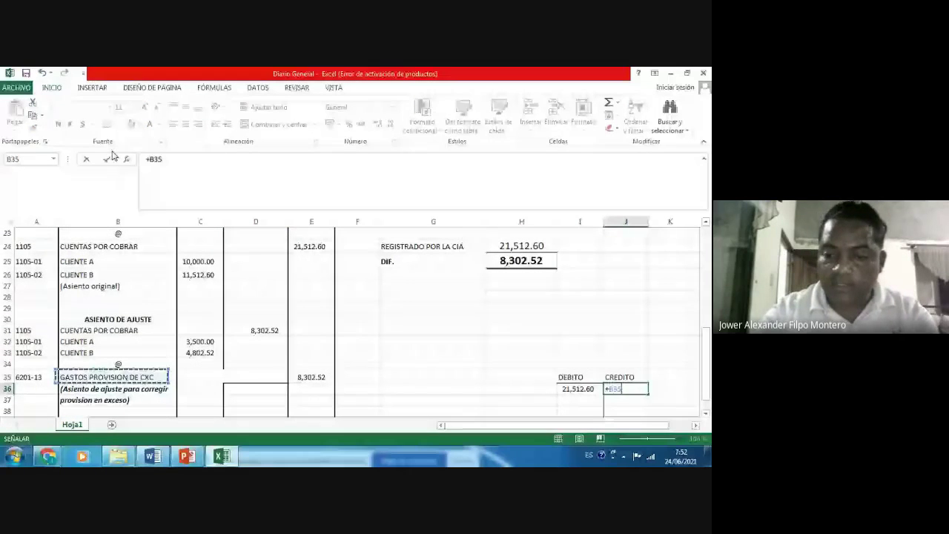
key("Return")
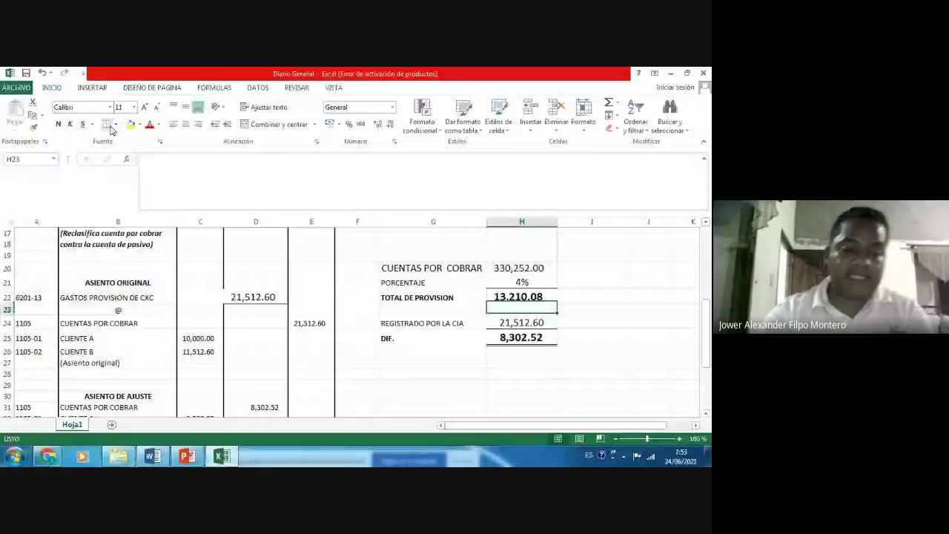
- Compare the T-account balance in I37 with TOTAL DE PROVISION and review the adjusting entry beside it
key("Down")
key("Down")
key("Down")
key("Down")
key("Down")
key("Down")
key("Down")
key("Down")
key("Down")
key("Down")
key("Down")
key("Down")
key("Down")
key("Down")
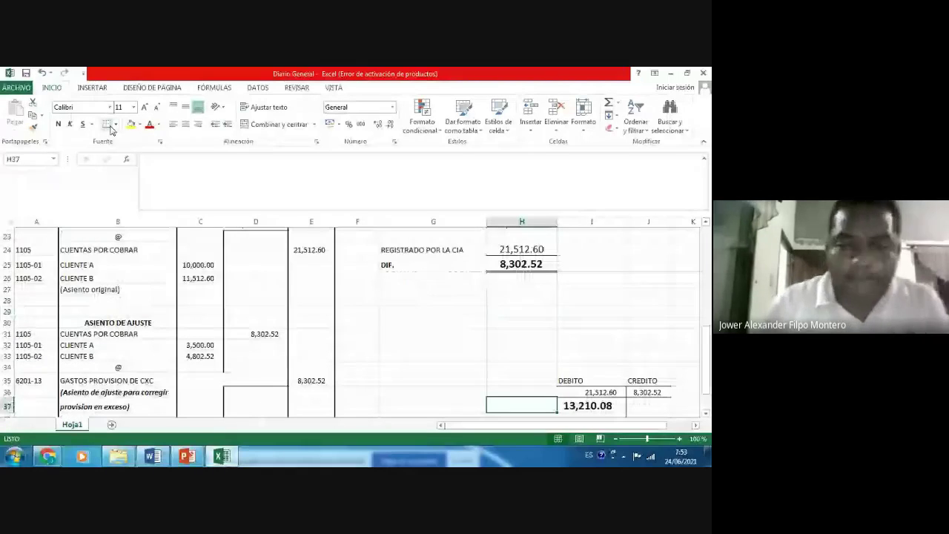
key("Down")
key("Left")
key("Left")
key("Left")
key("Left")
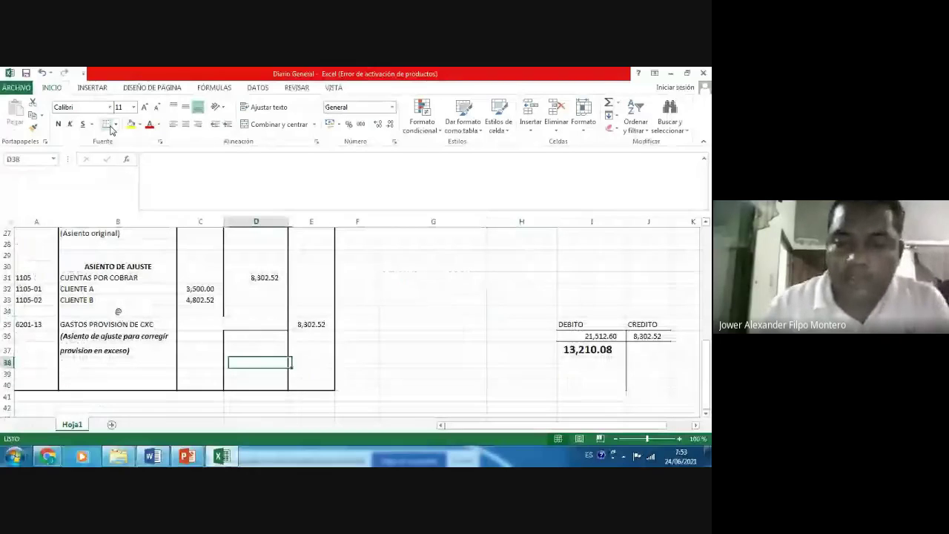
key("Left")
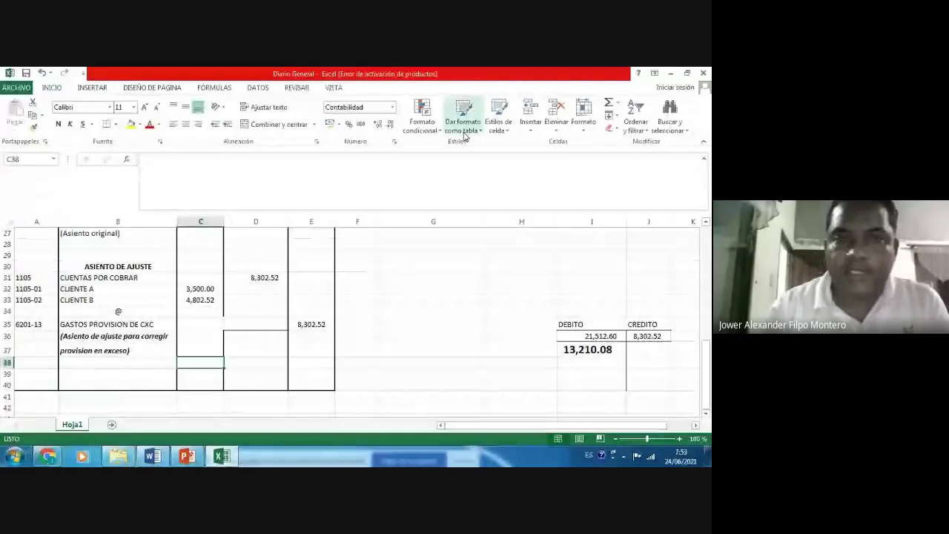
key("Up")
- Close the Diario General workbook and the Word case document, and bring up the cuentas por cobrar presentation
left_click(708, 73)
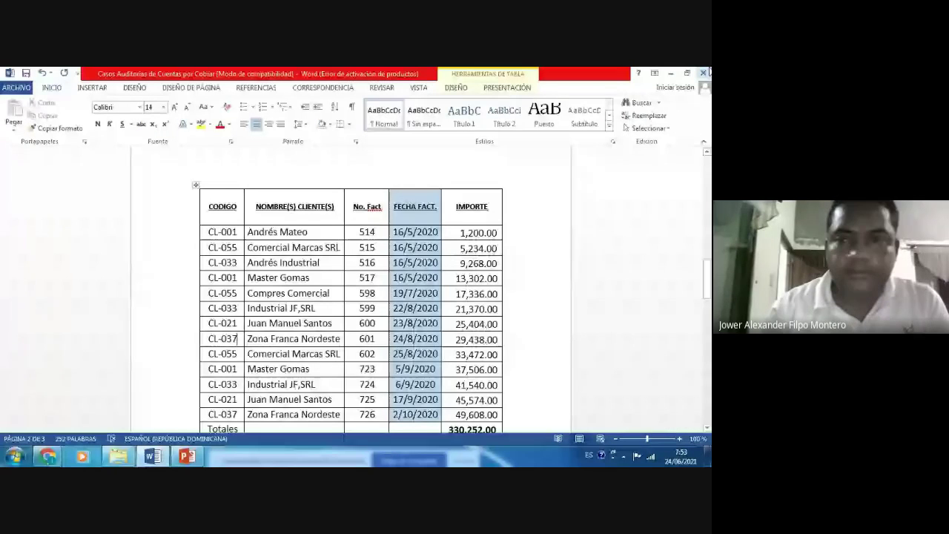
left_click(708, 73)
left_click(153, 458)
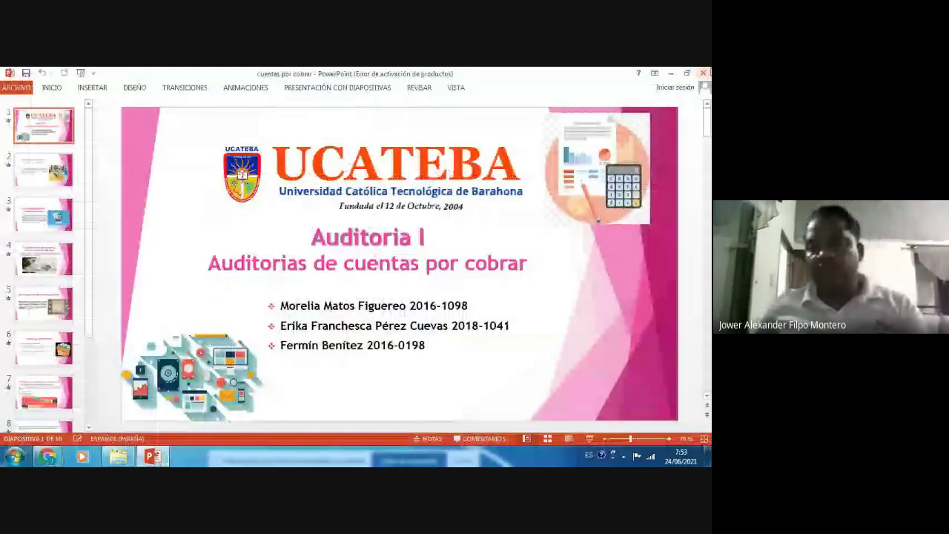
- Switch to the Google Meet call window in Chrome
mouse_move(53, 438)
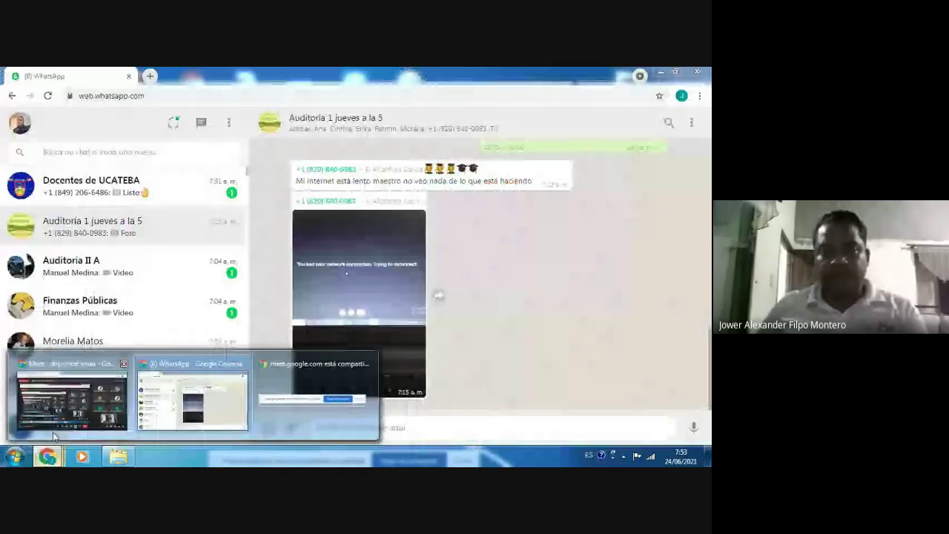
left_click(53, 434)
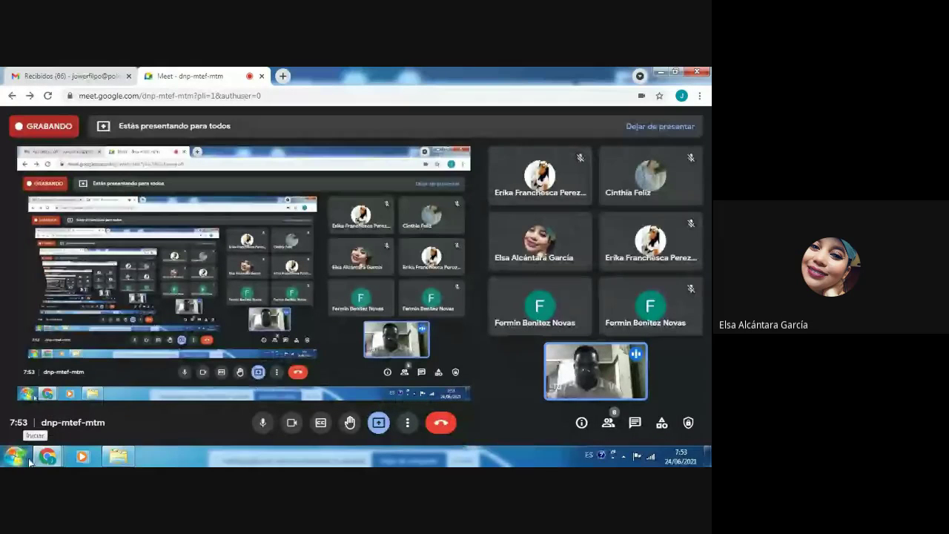
mouse_move(49, 461)
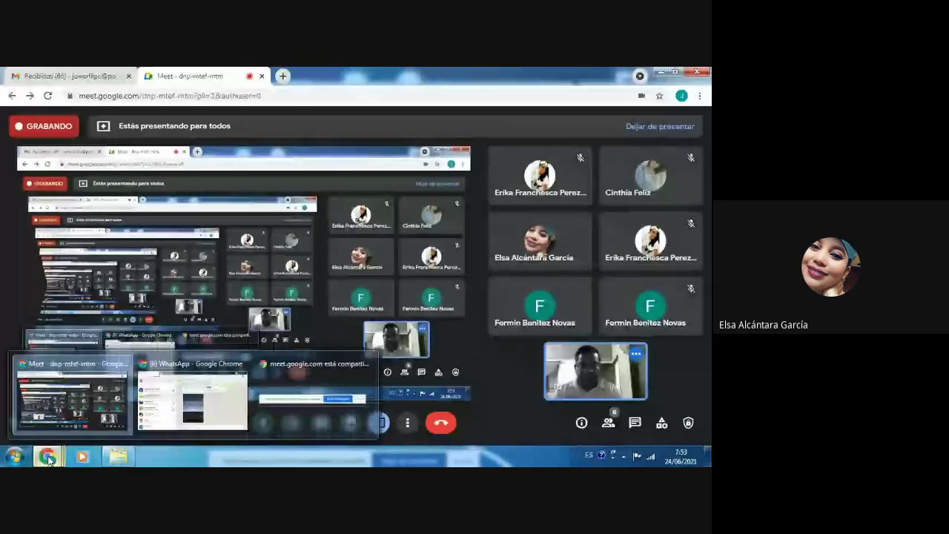